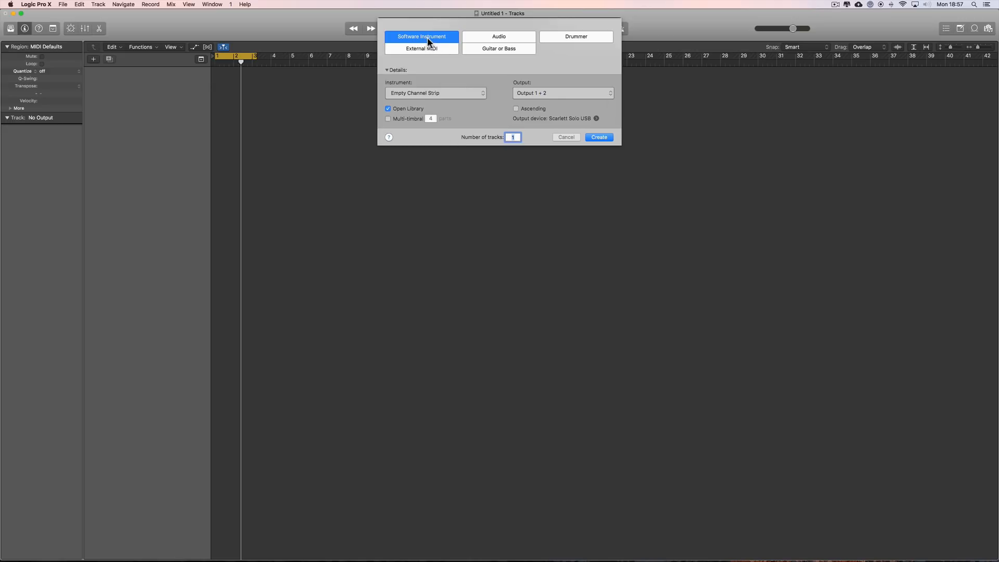
Create one software instrument track with an empty channel strip and dismiss the Musical Typing keyboard.
click(594, 137)
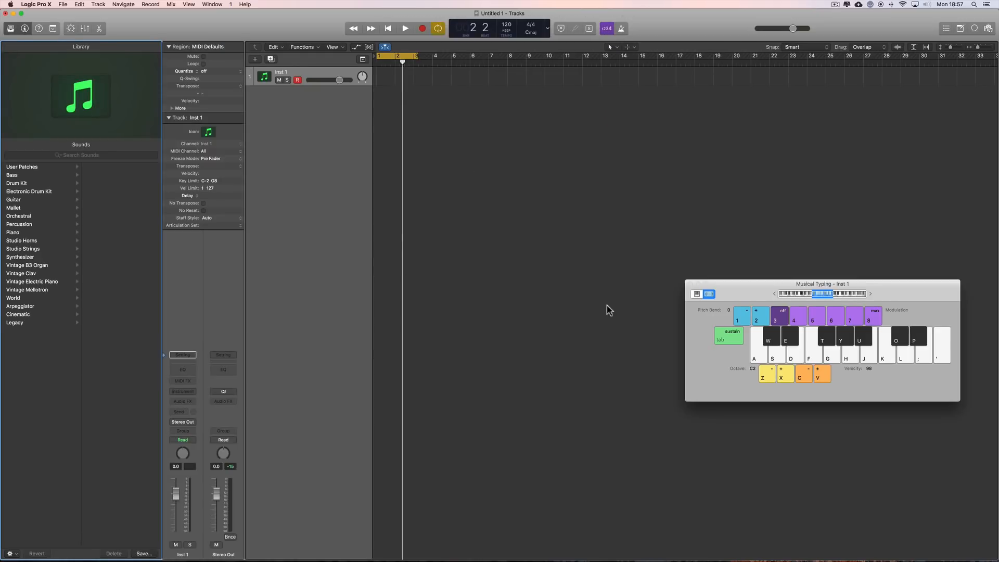
click(688, 284)
click(613, 286)
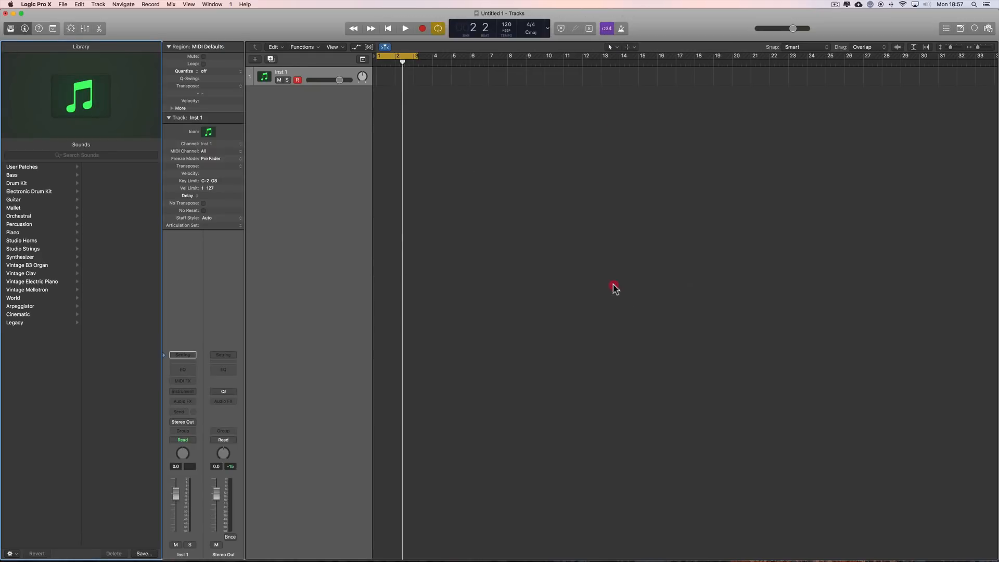
Load the Studio Violins 1 patch from the Studio Strings library onto the track and check its assigned articulation set.
click(31, 248)
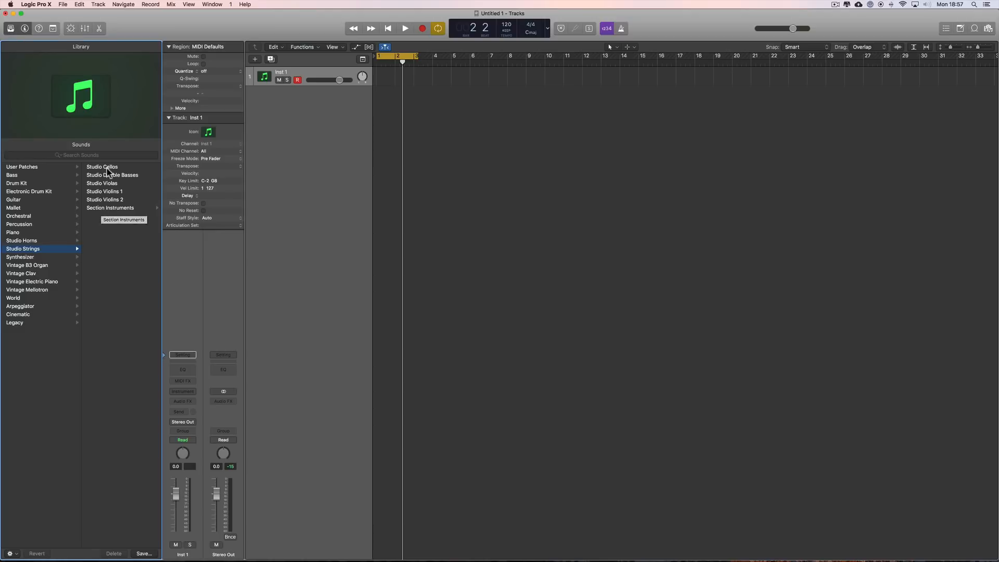
click(118, 208)
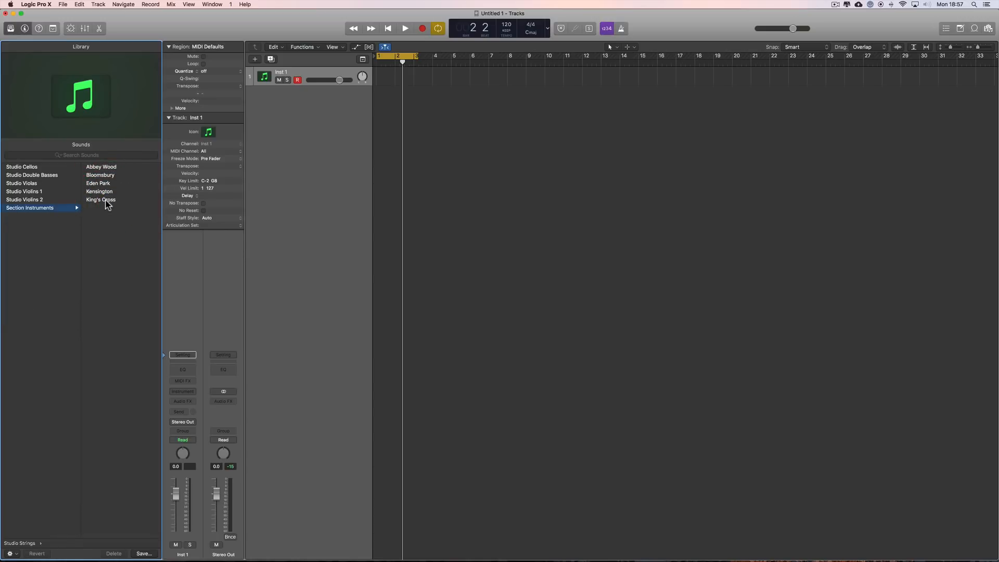
scroll(24, 195, left, 5)
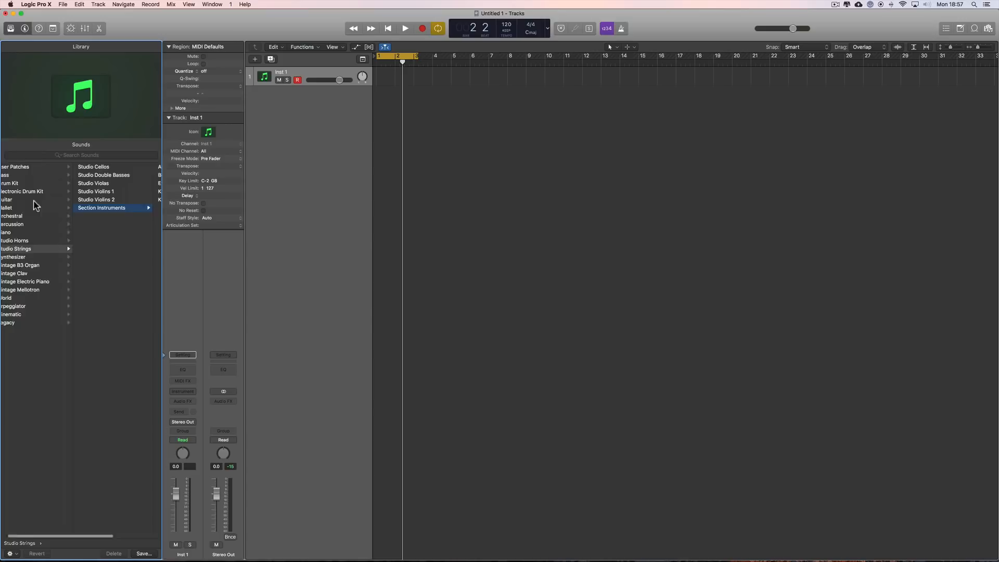
click(103, 194)
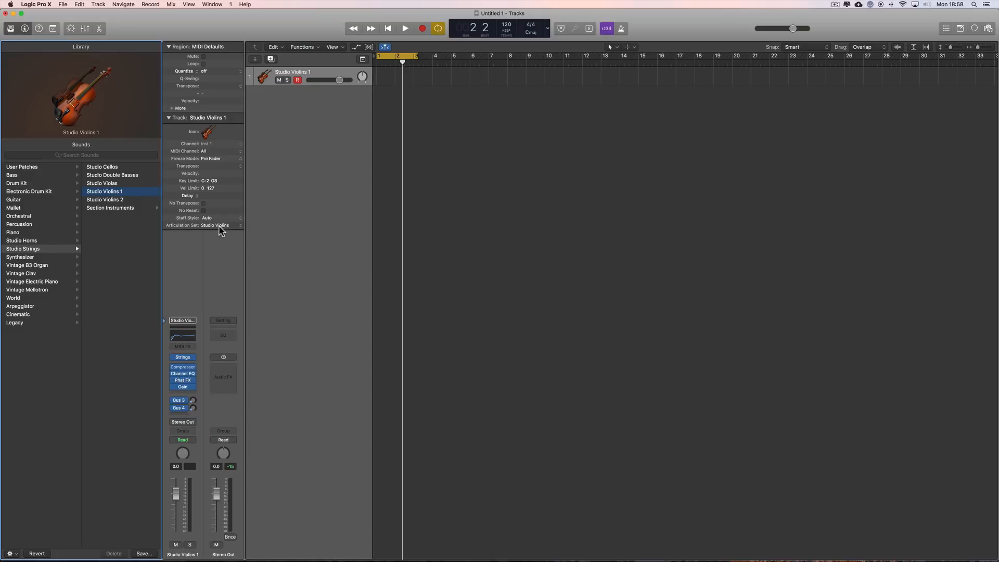
click(168, 118)
click(169, 118)
click(220, 224)
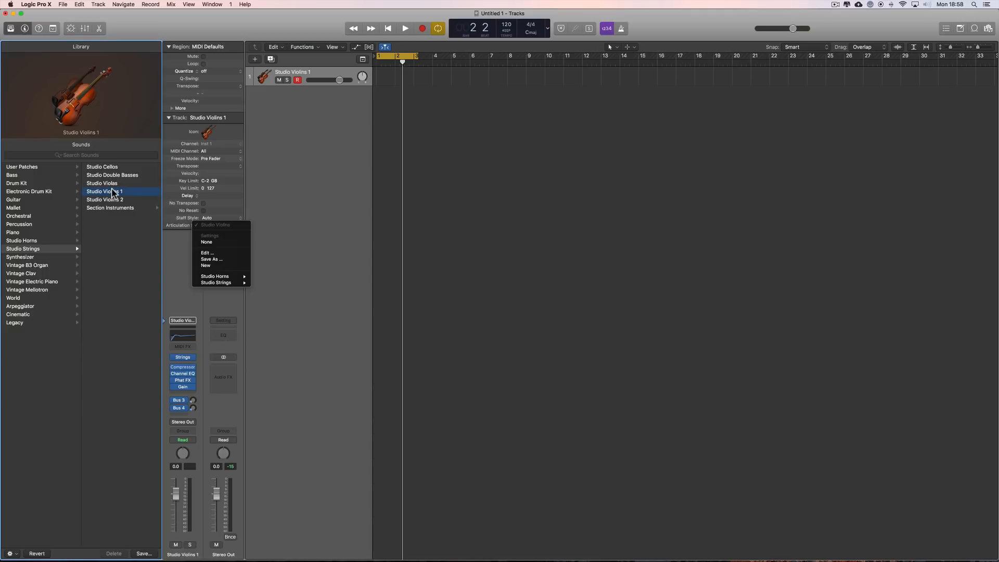
click(280, 223)
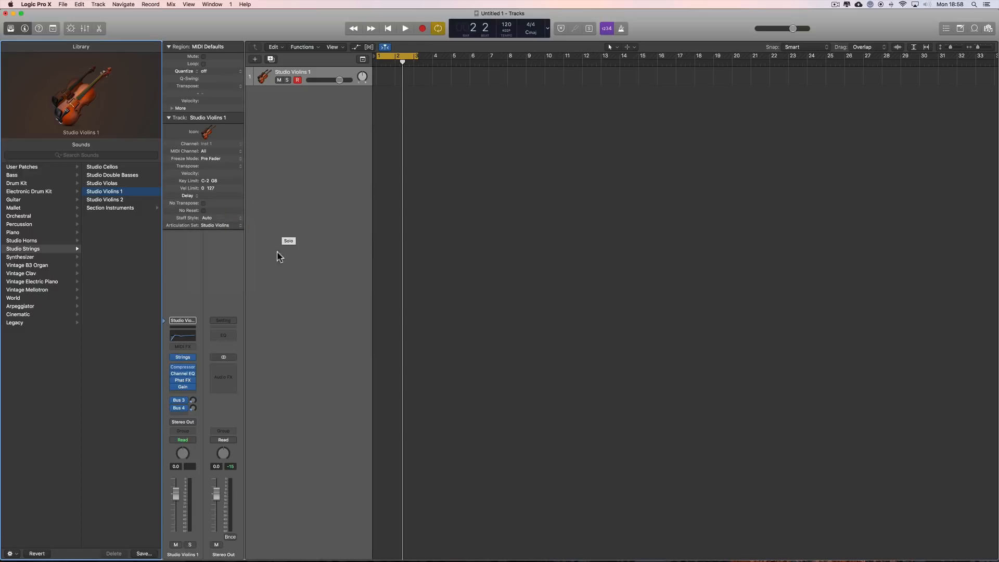
Open the violin track's Studio Strings instrument and switch it from Violins 1 to Violas.
click(183, 358)
drag(283, 45, 626, 104)
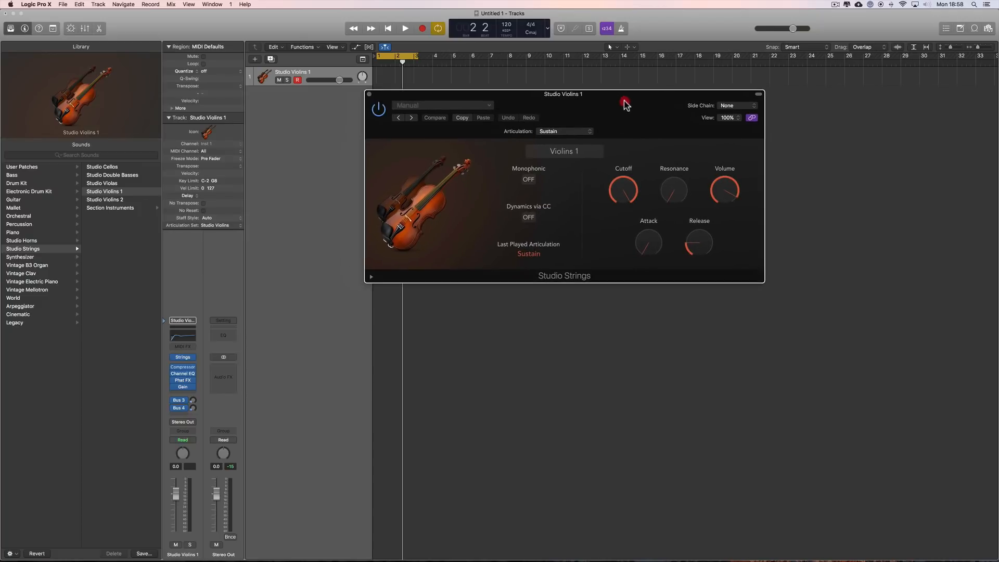
click(562, 153)
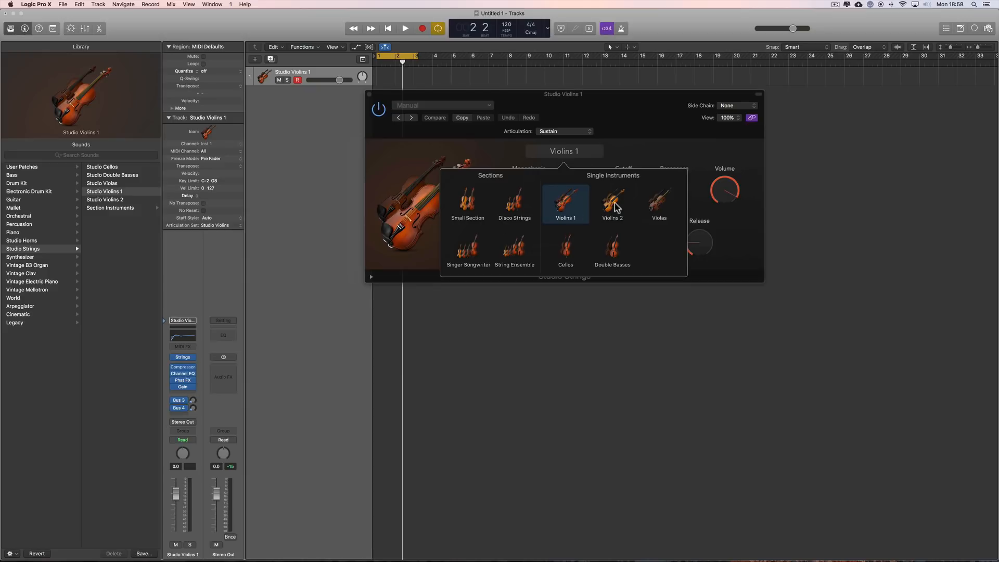
click(657, 205)
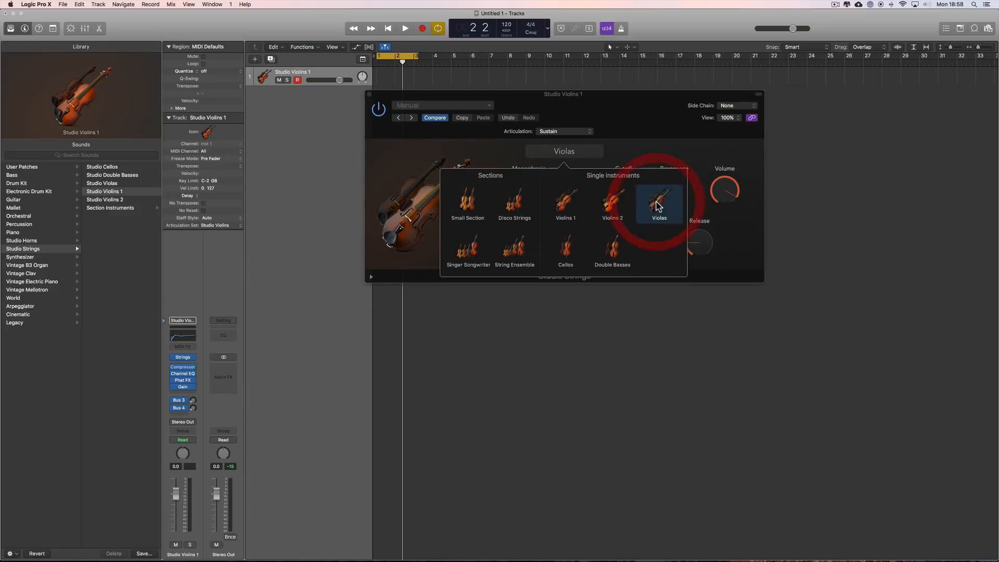
drag(630, 103, 720, 143)
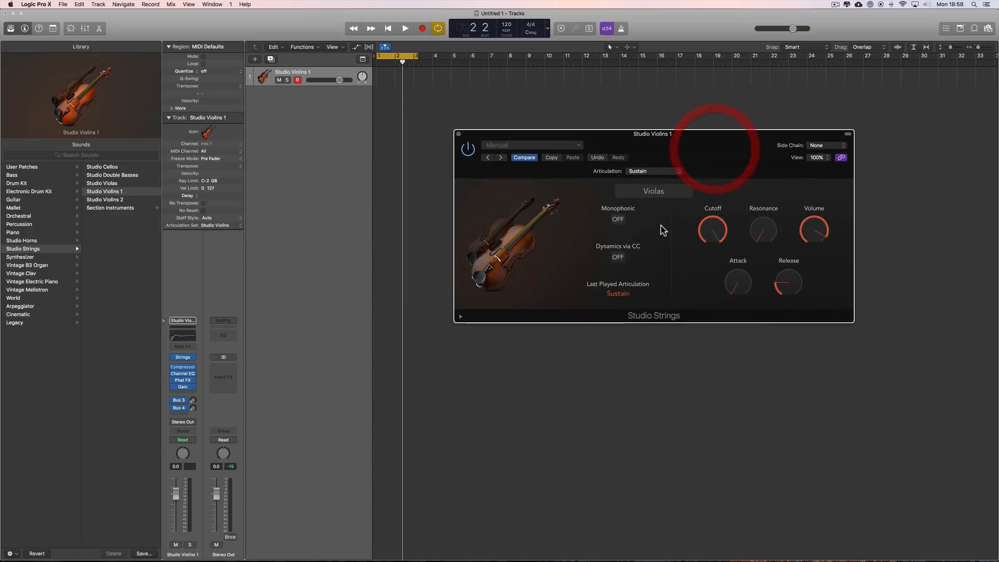
Assign the Studio Violas articulation set from Studio Strings to the first track.
click(227, 225)
mouse_move(224, 283)
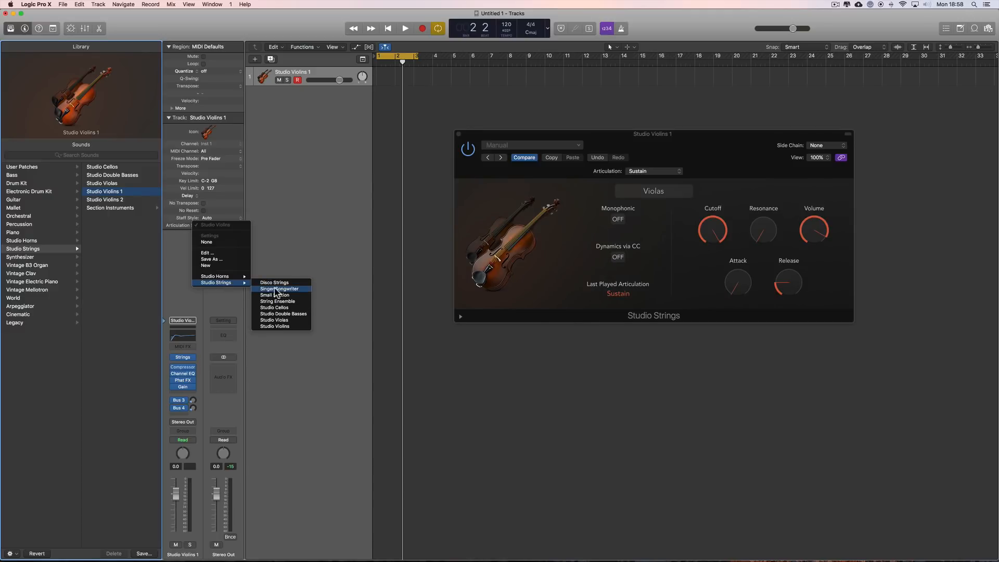
click(291, 320)
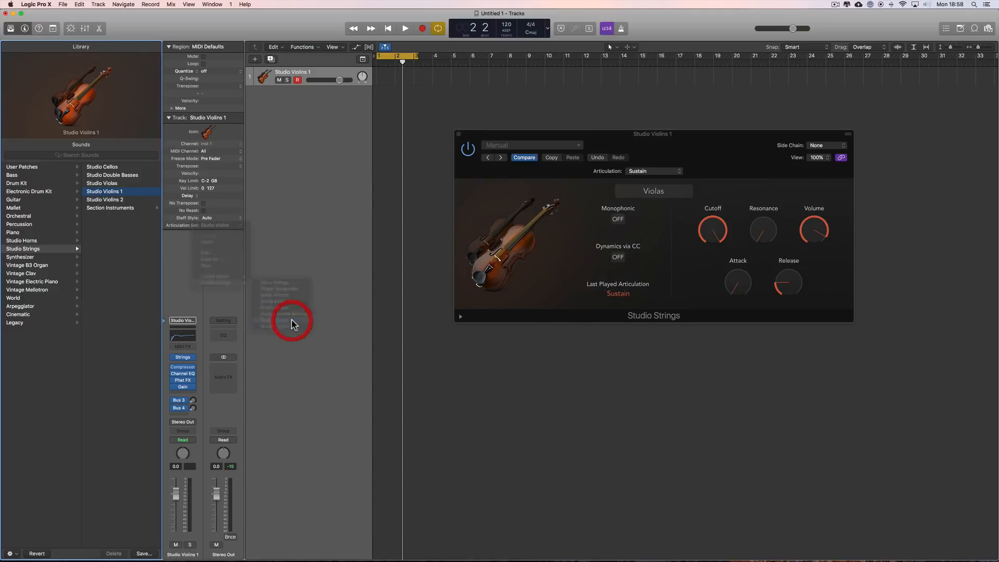
Switch the first track's Studio Strings instrument back to Violins 1.
click(654, 191)
click(656, 241)
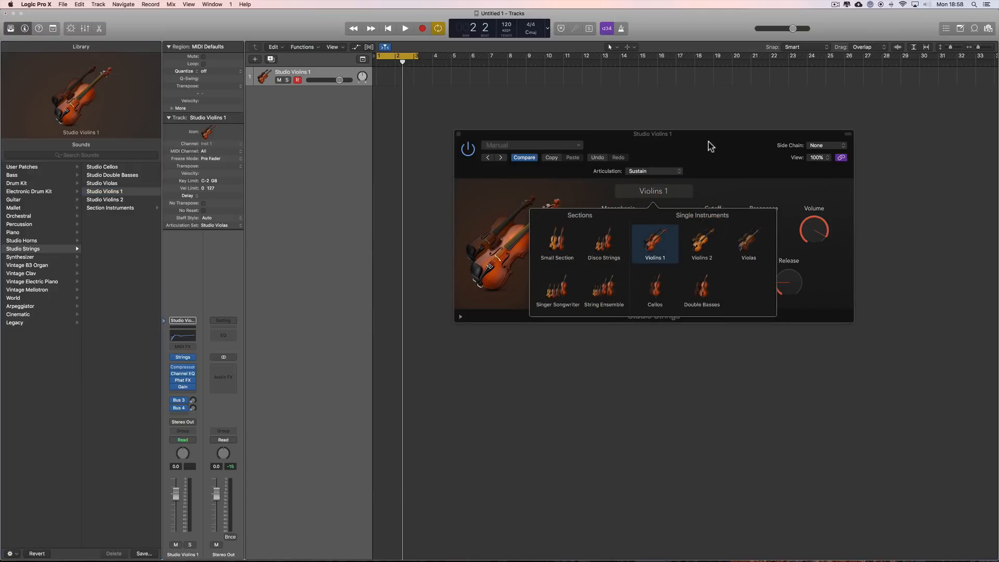
click(670, 148)
Assign the Studio Violins articulation set to the first track again and close the instrument window.
click(221, 226)
mouse_move(229, 283)
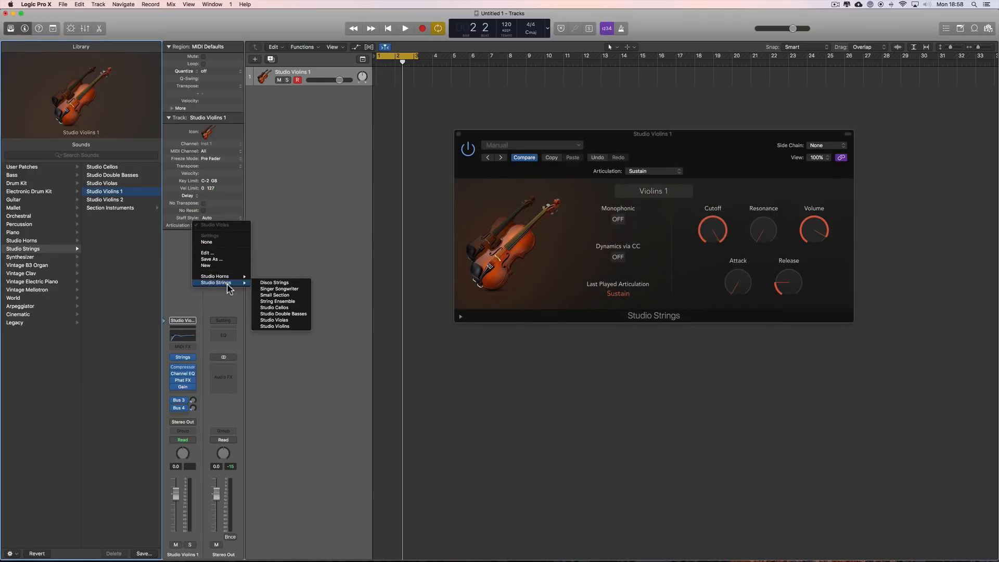
click(289, 327)
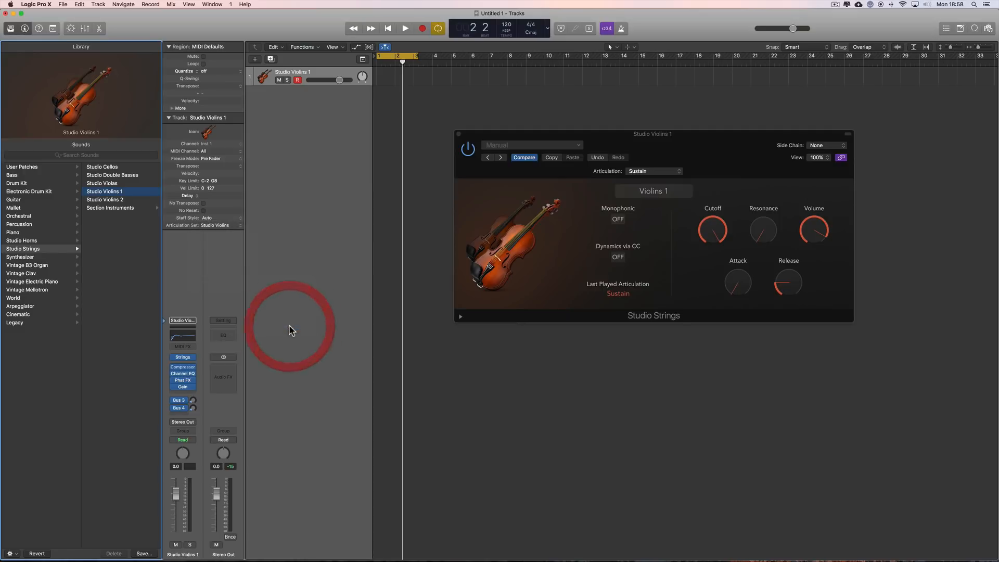
click(458, 135)
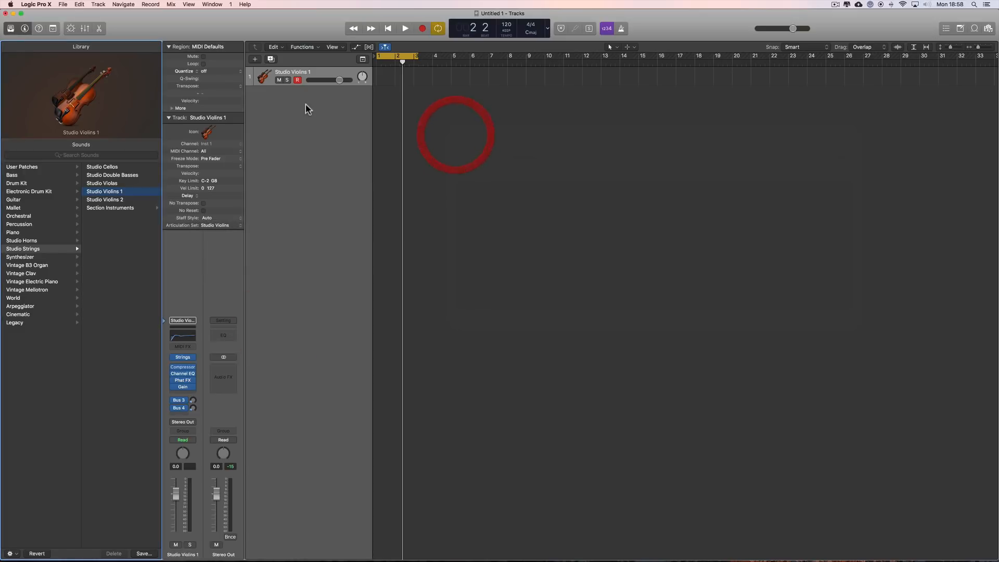
Add a second software instrument track with an empty channel strip and show the Studio Strings patches in the library.
click(255, 59)
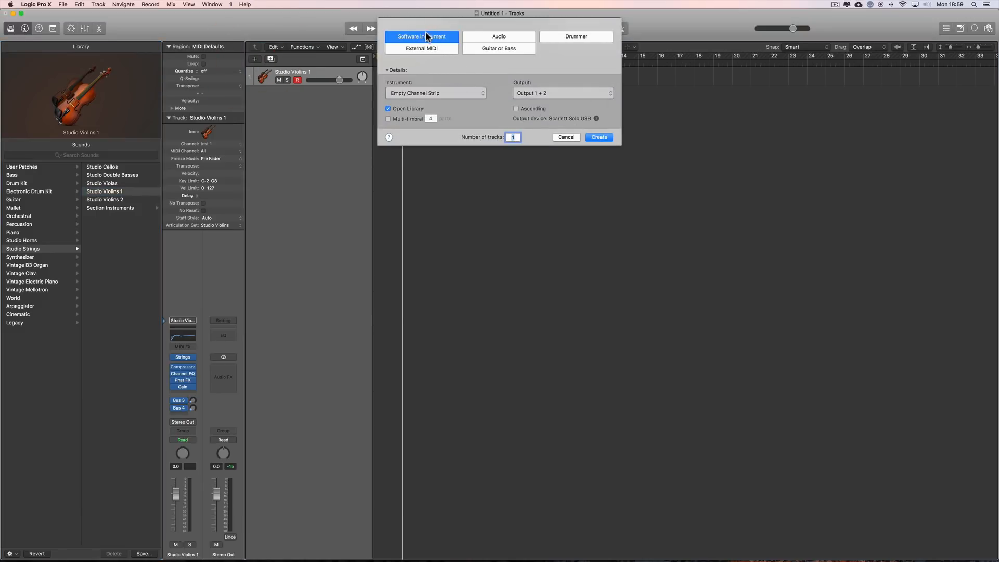
click(599, 137)
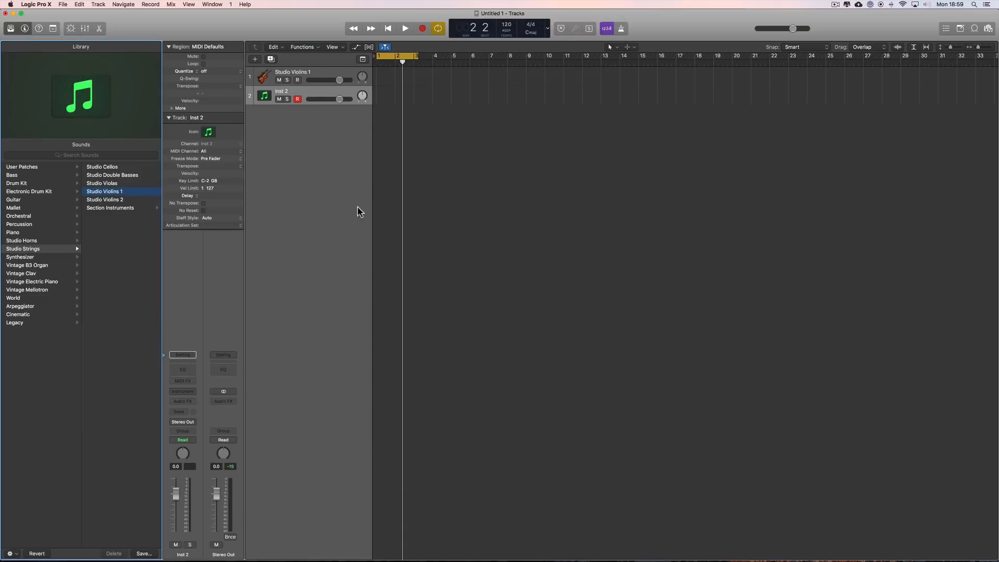
click(27, 248)
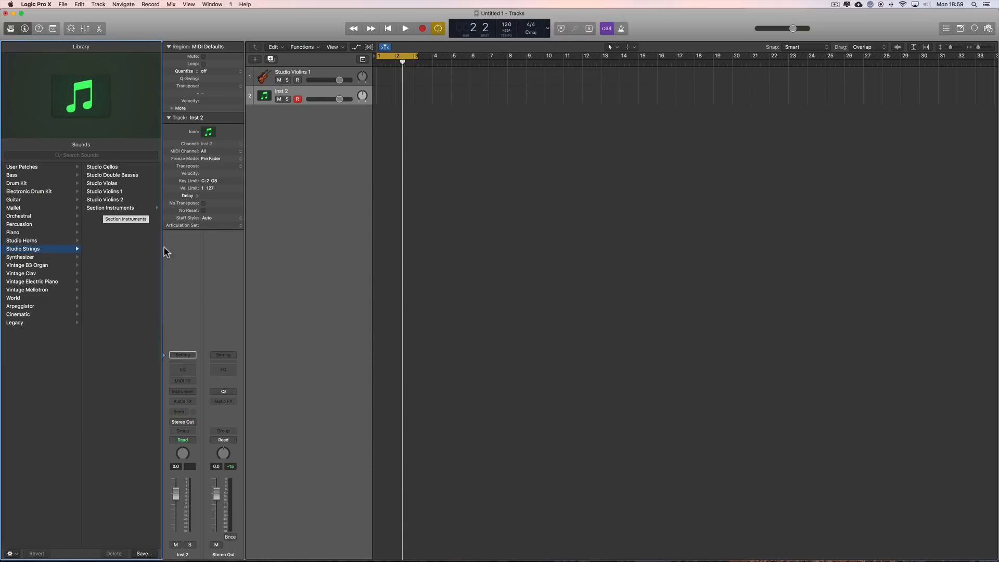
Insert the Studio Strings instrument in stereo on the second track and check the track's articulation set.
click(190, 391)
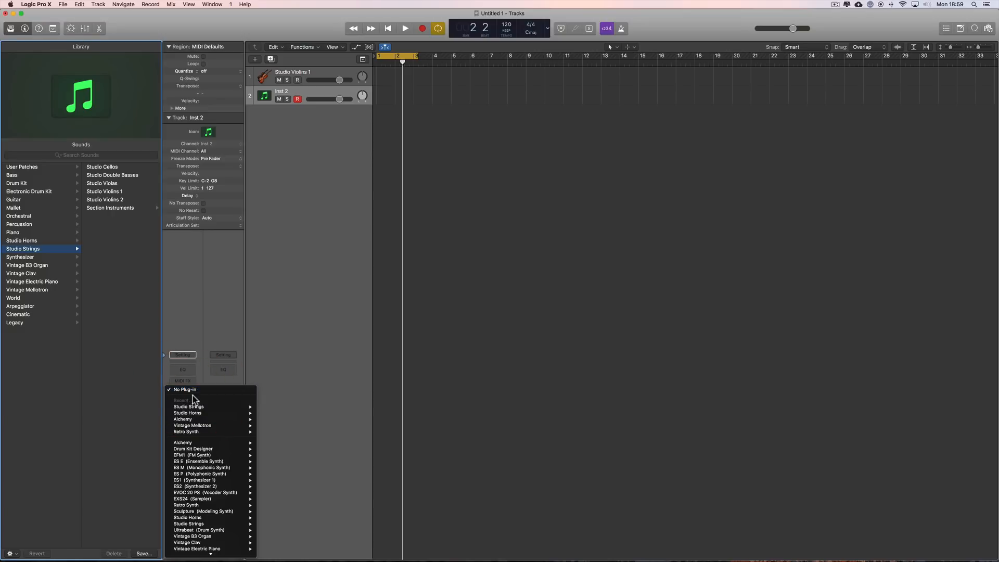
mouse_move(196, 407)
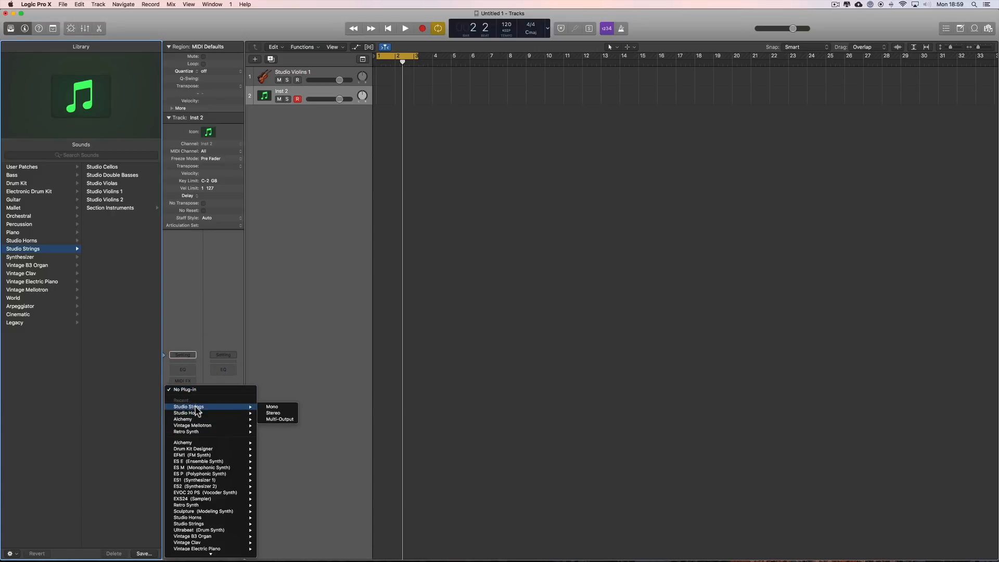
click(281, 413)
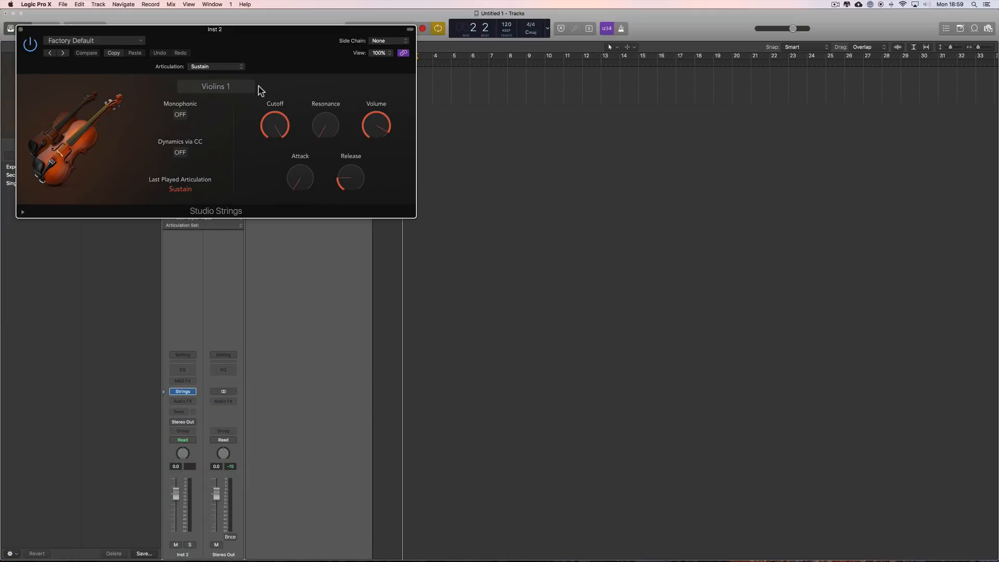
drag(245, 40, 640, 150)
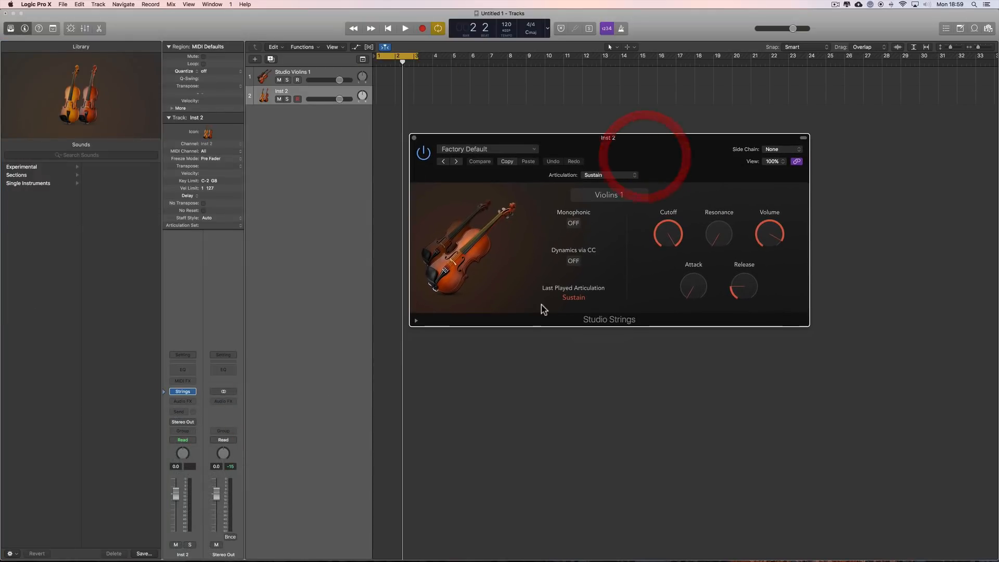
click(206, 225)
click(268, 227)
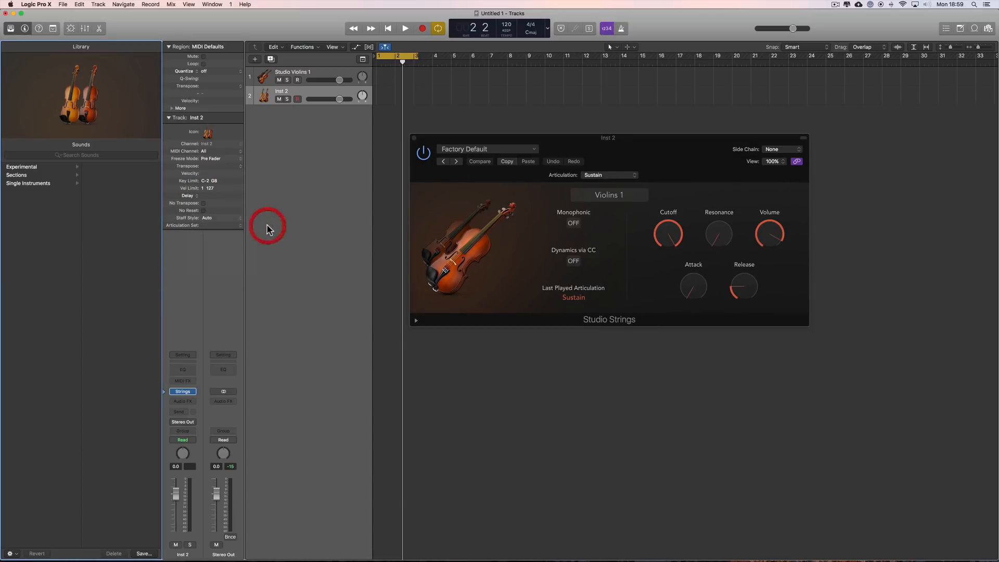
drag(571, 147, 565, 144)
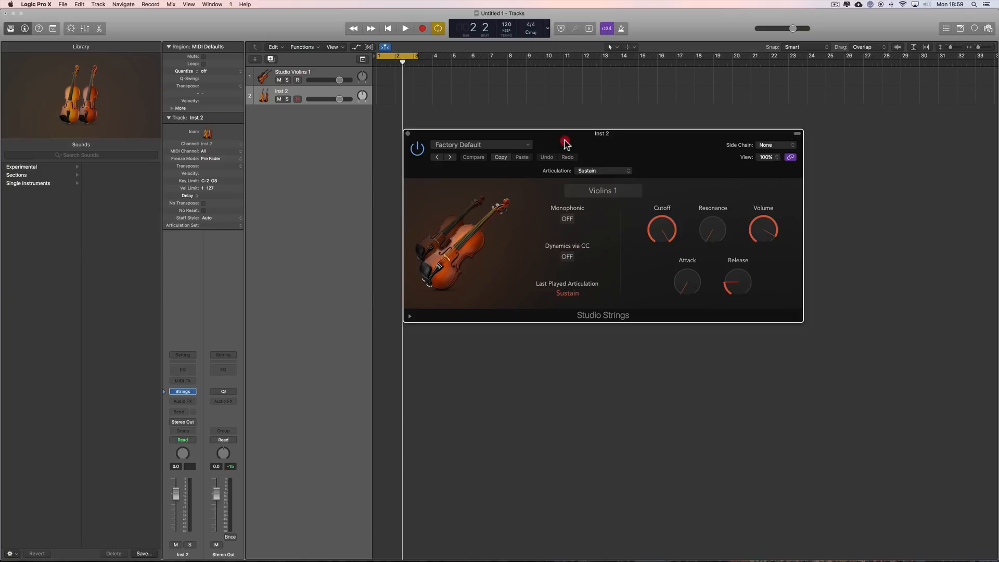
Switch the second track's Studio Strings instrument to Violas.
click(606, 192)
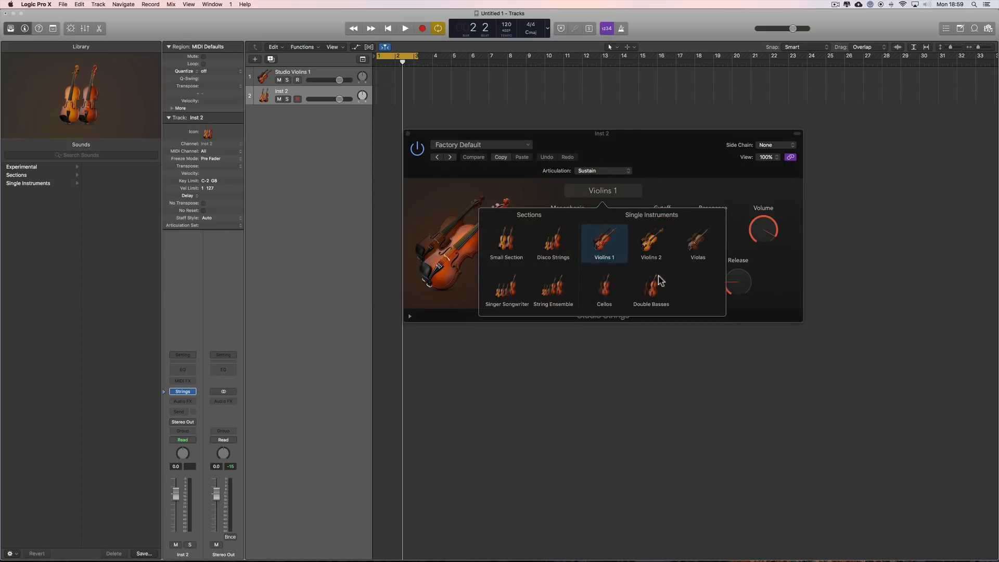
click(698, 249)
click(650, 145)
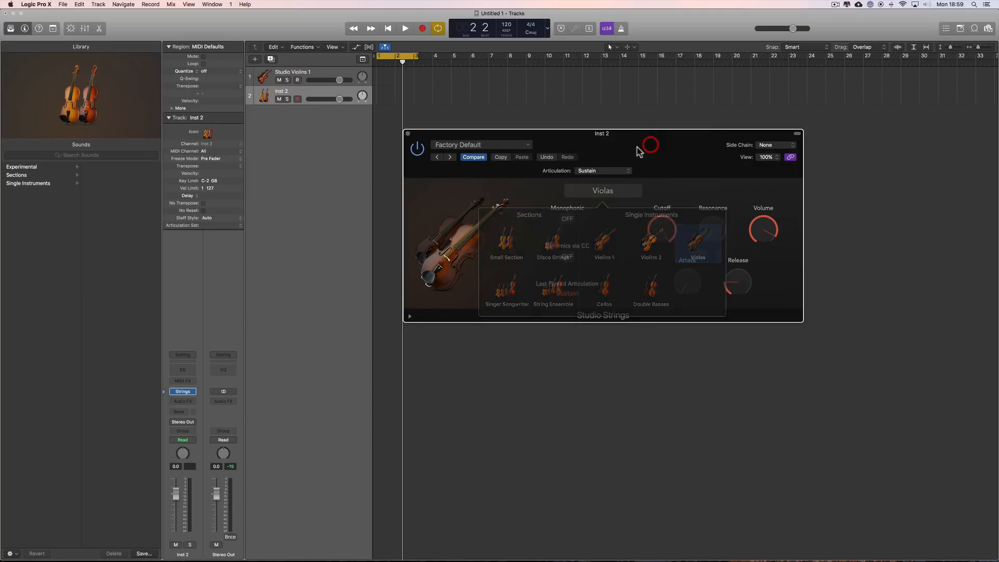
Assign the Studio Violas articulation set from Studio Strings to the second track.
click(216, 225)
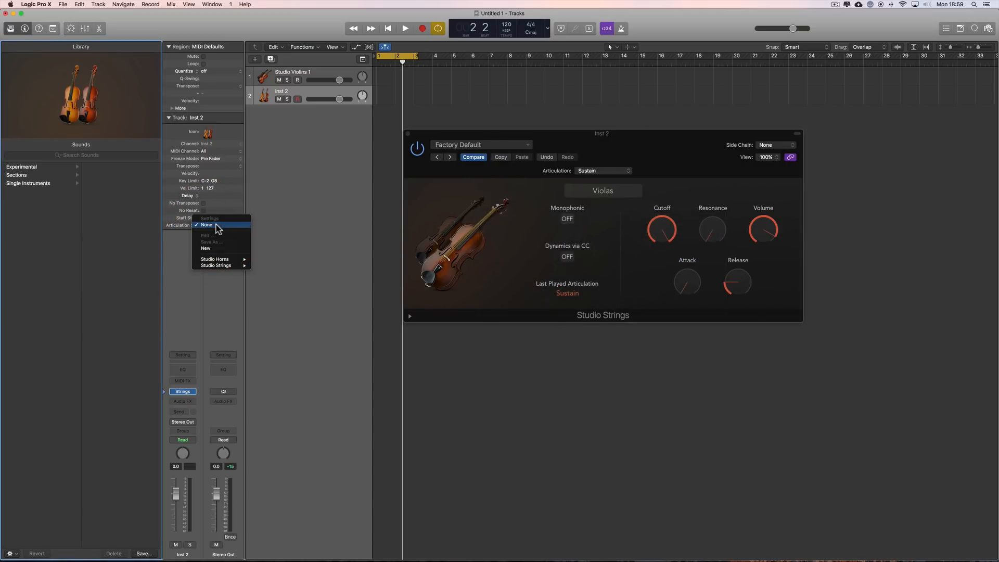
click(180, 224)
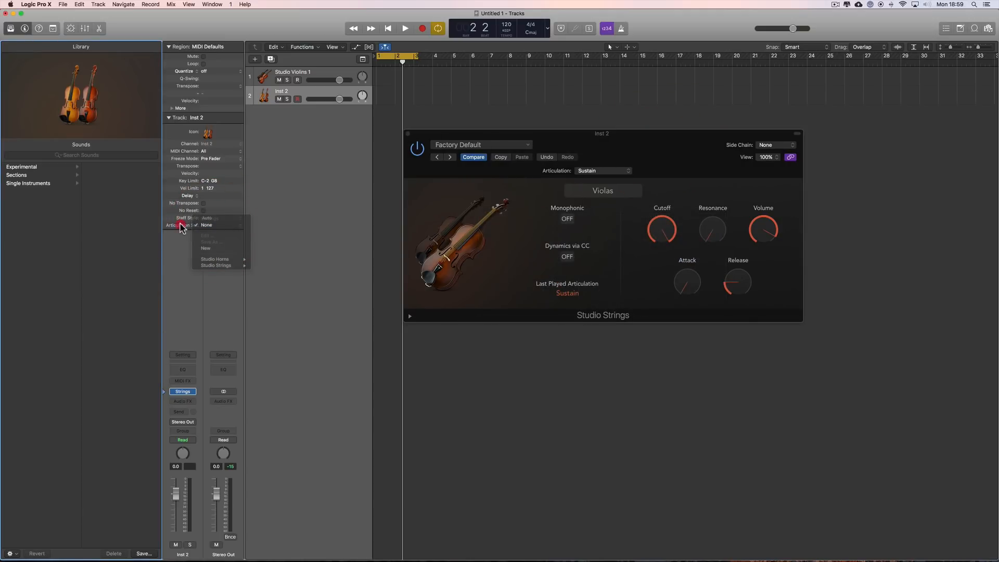
click(205, 225)
mouse_move(223, 266)
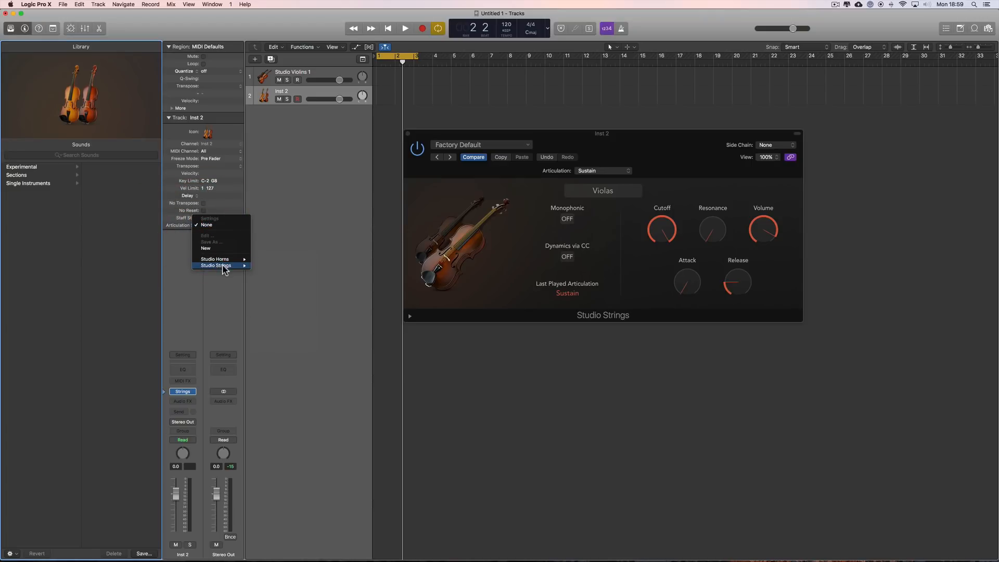
click(287, 303)
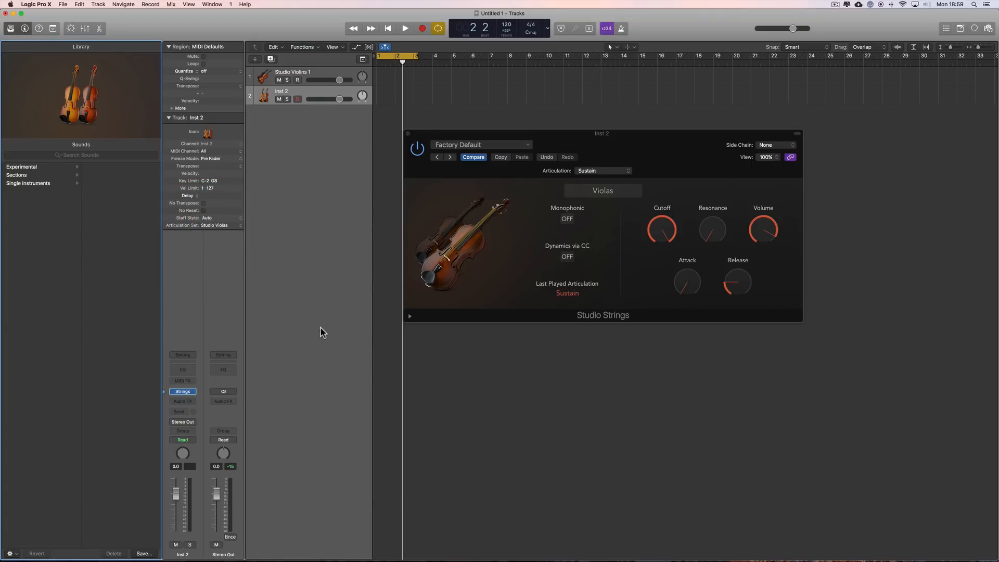
Switch the second track's Studio Strings instrument to Violins 1 while keeping its articulation set.
click(605, 191)
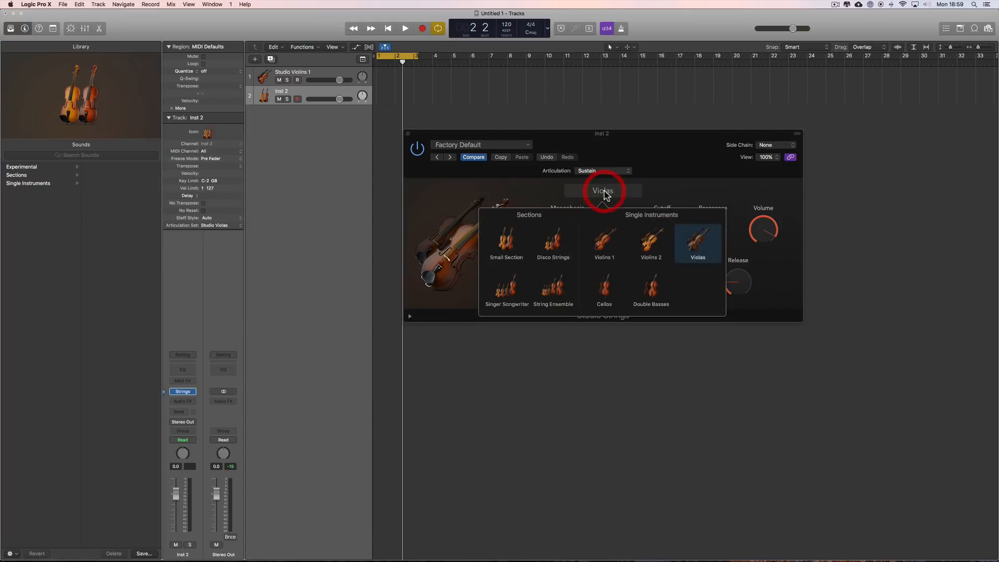
click(606, 240)
click(655, 143)
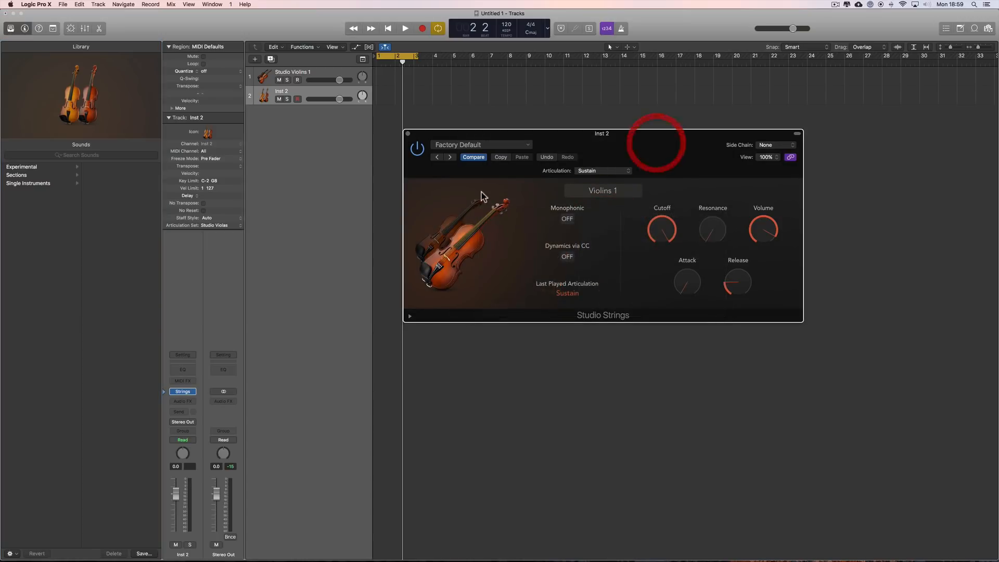
Assign the Studio Violins articulation set from Studio Strings to the second track and look over the available string instruments.
click(223, 223)
mouse_move(229, 283)
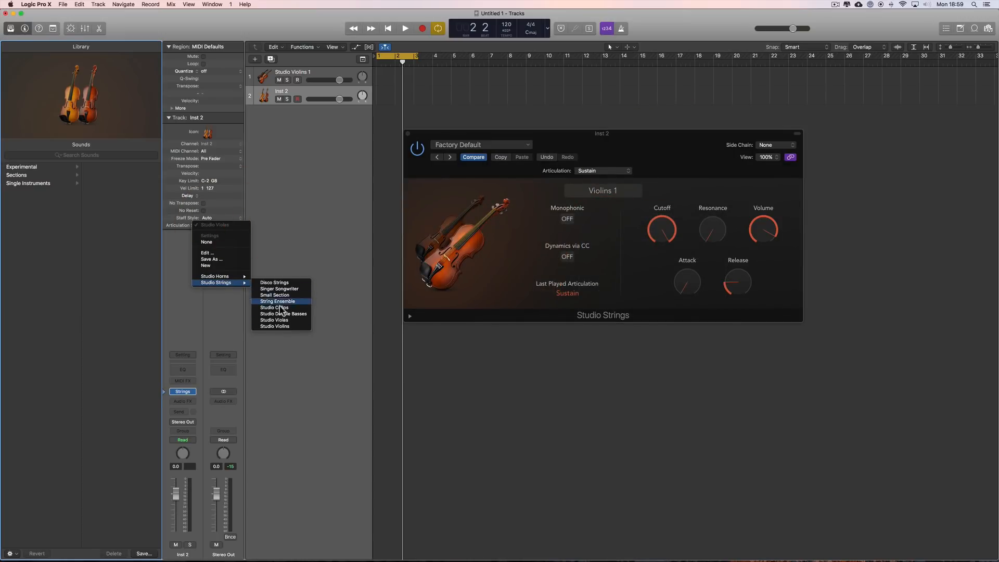
click(288, 327)
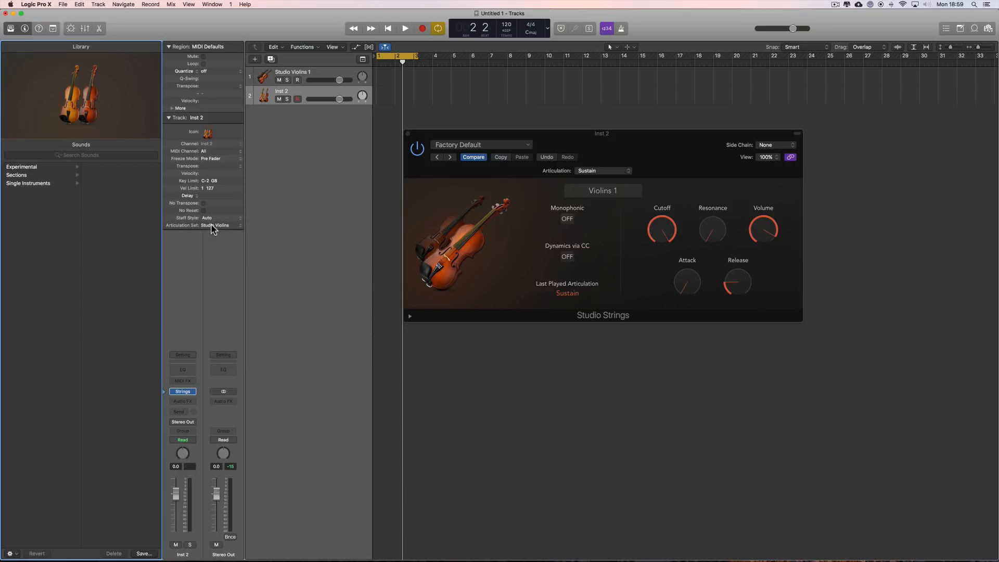
click(617, 192)
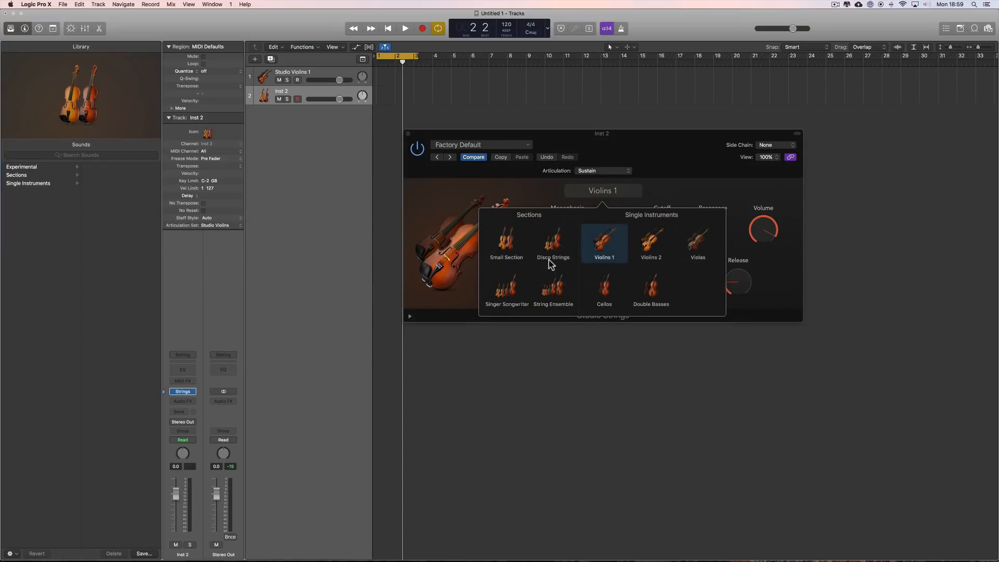
click(685, 148)
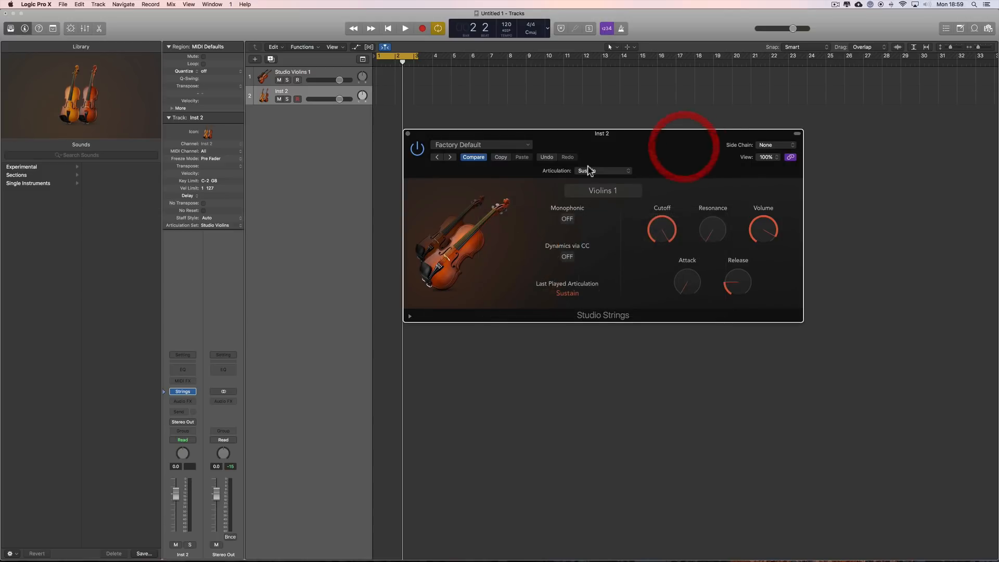
Close the instrument window, delete the second track and slightly increase the height of the Studio Violins 1 track.
click(408, 134)
click(302, 90)
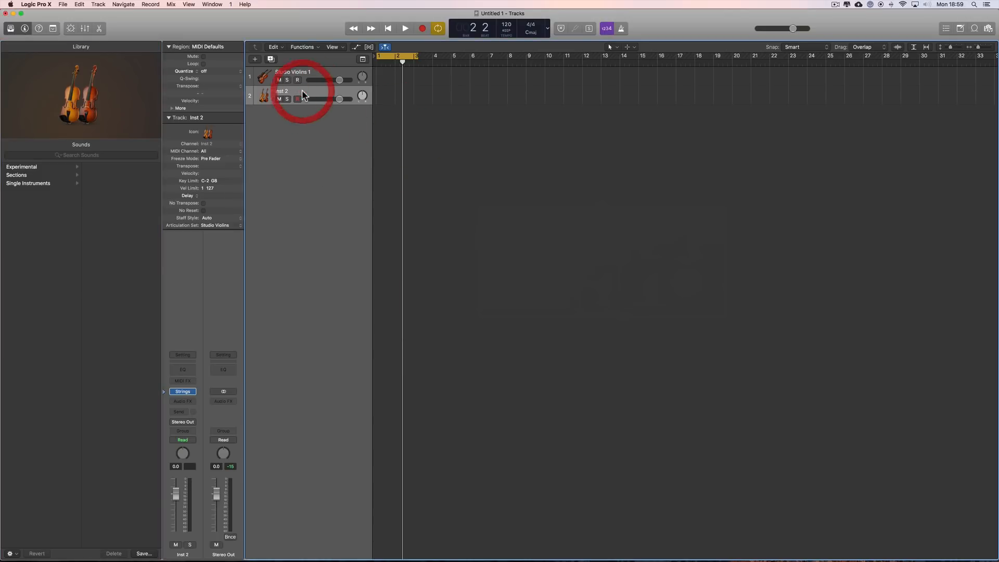
key(super+BackSpace)
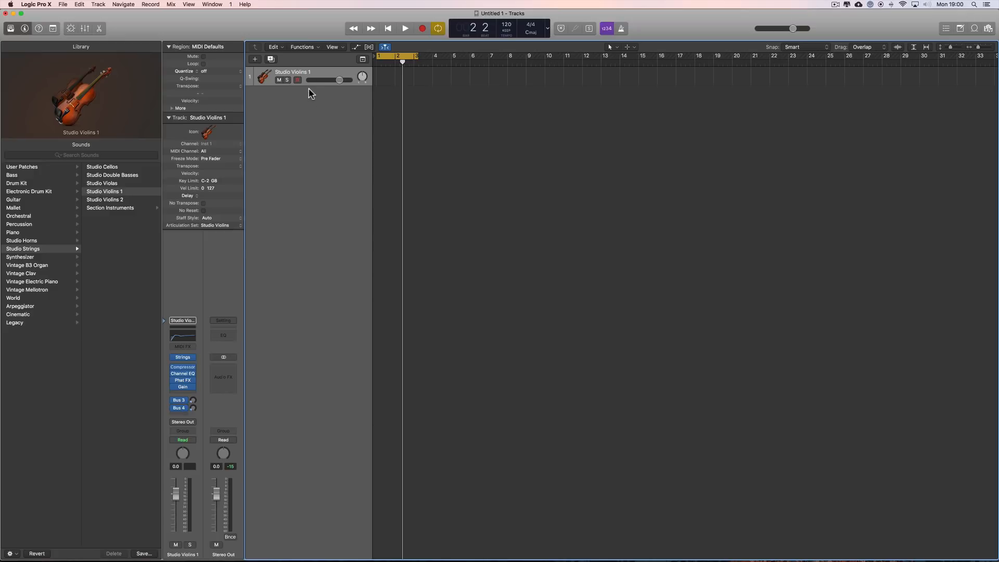
drag(308, 86, 308, 95)
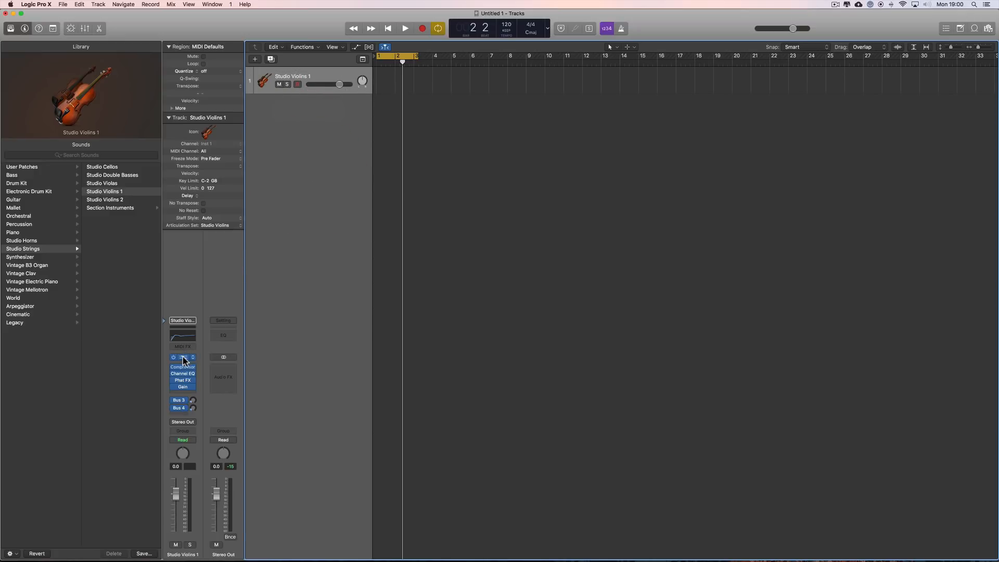
Open the Studio Strings instrument of the Studio Violins 1 track and reveal its extended parameters.
click(182, 358)
drag(618, 137, 607, 119)
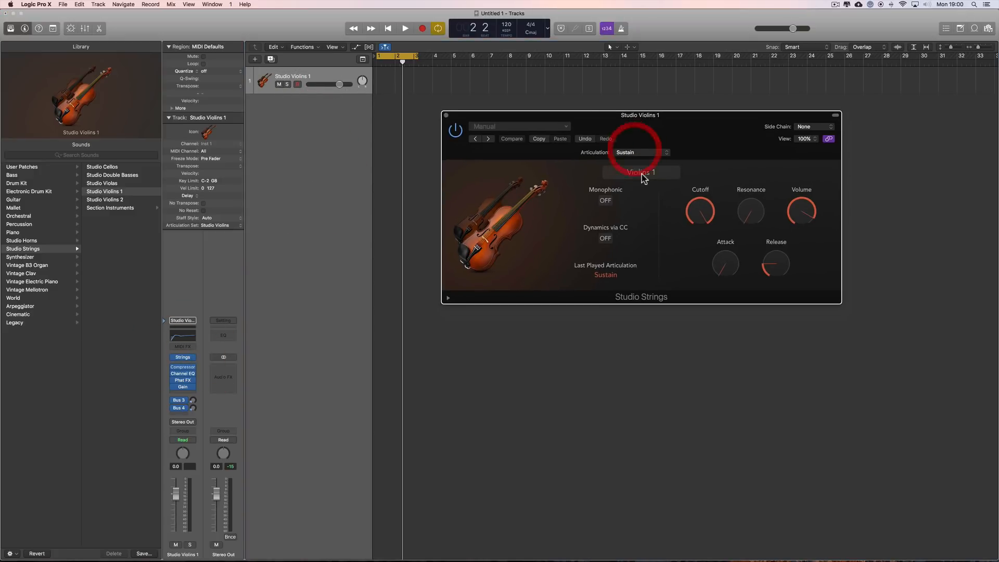
drag(698, 119, 699, 104)
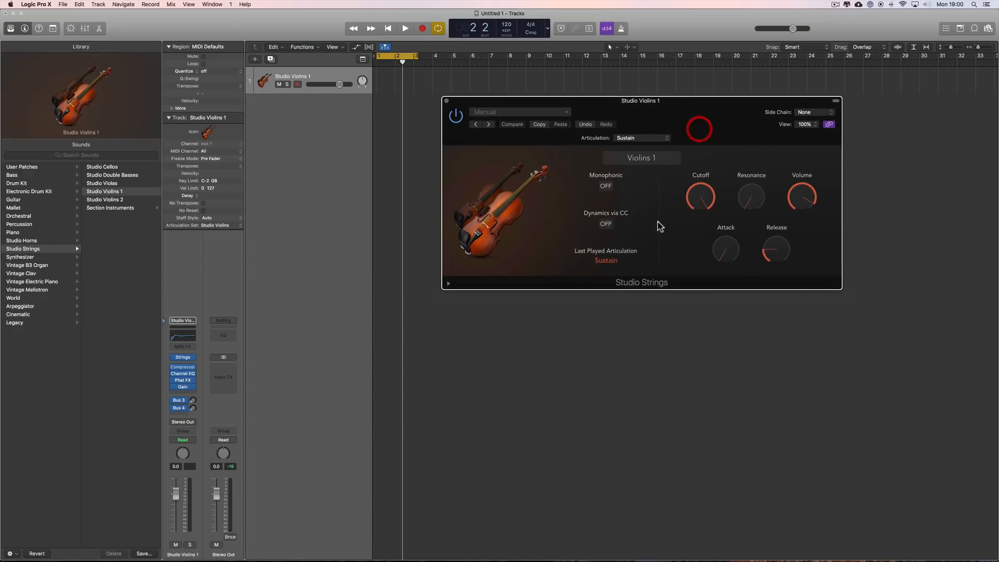
click(448, 283)
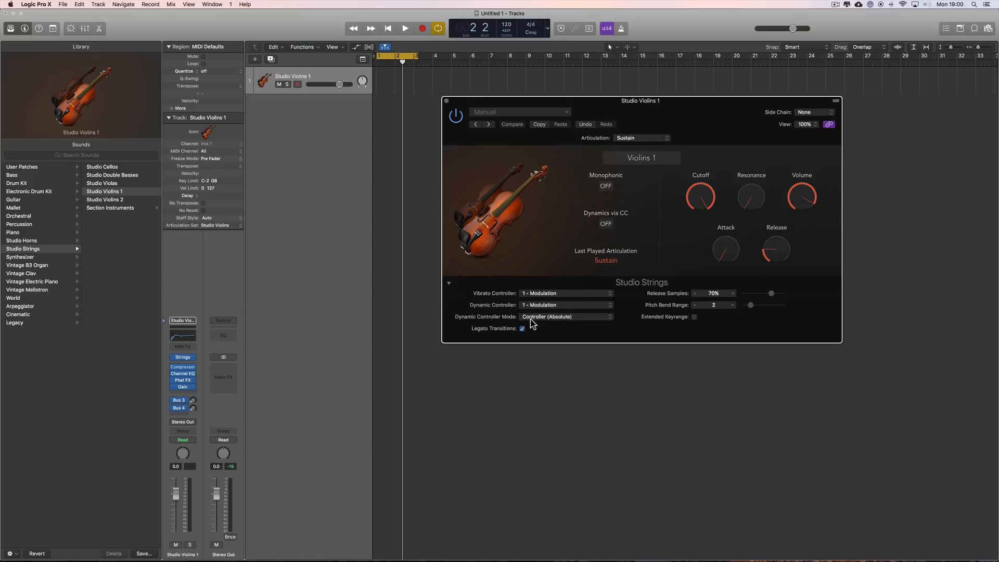
drag(652, 111, 672, 105)
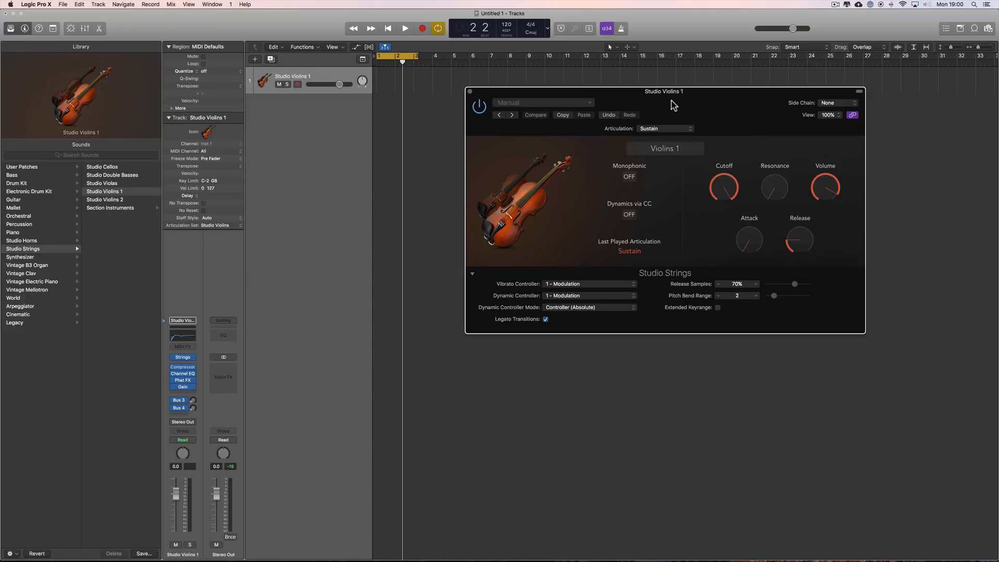
Turn on Dynamics via CC and set the Dynamic Controller to 11 - Expression.
click(633, 214)
click(559, 297)
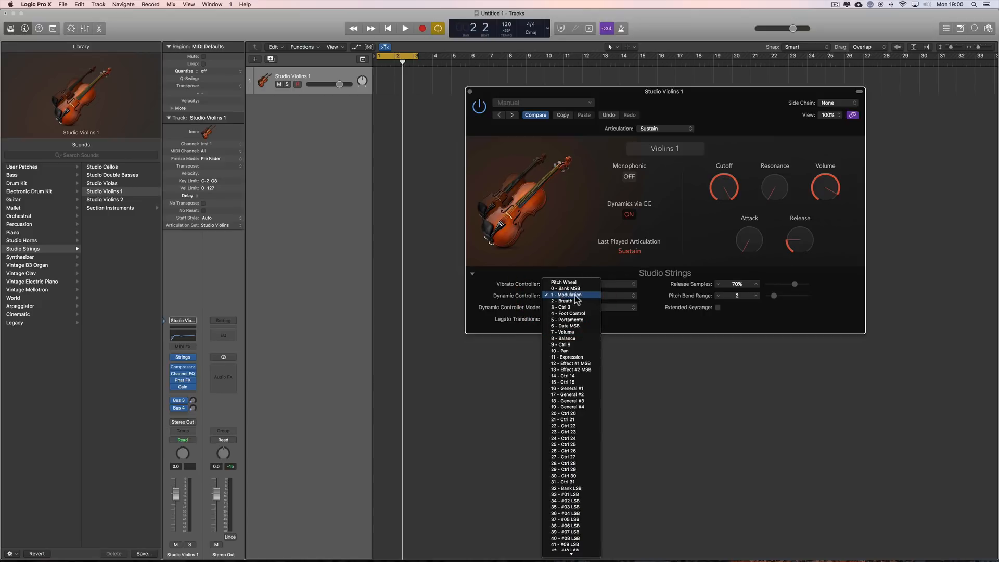
click(579, 359)
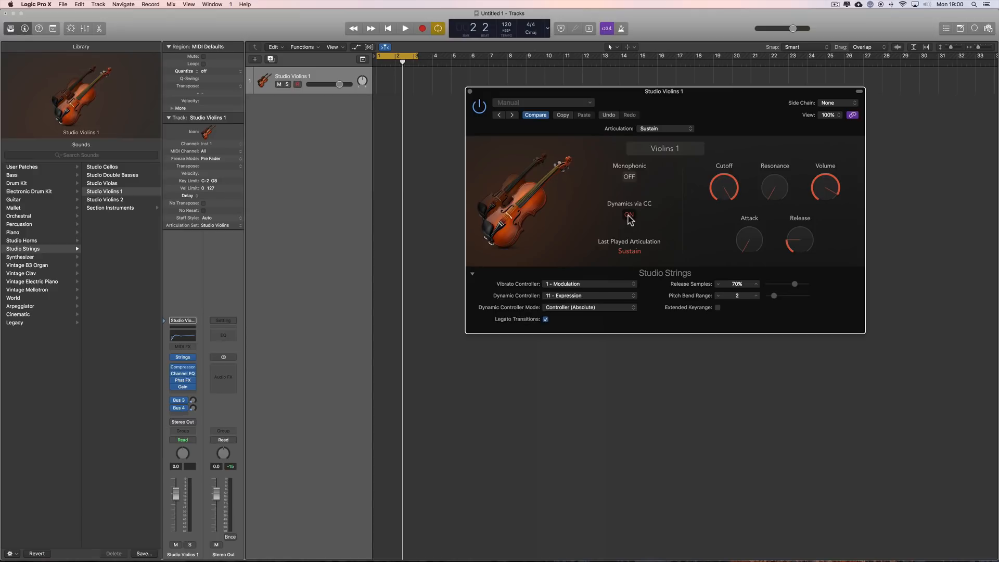
Review the Dynamic Controller Mode and Dynamic Controller options, keeping Controller (Absolute) and 11 - Expression.
click(581, 312)
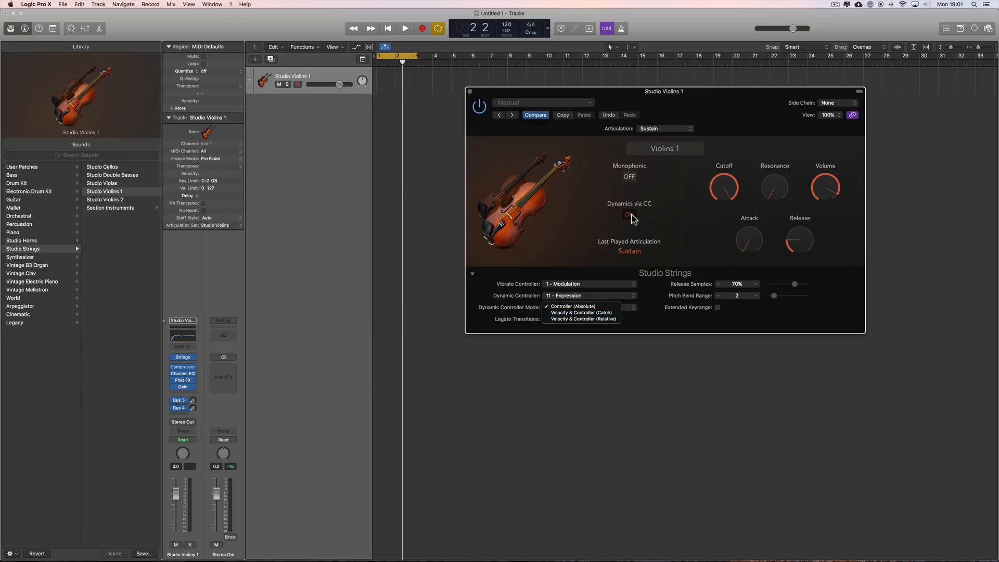
click(598, 307)
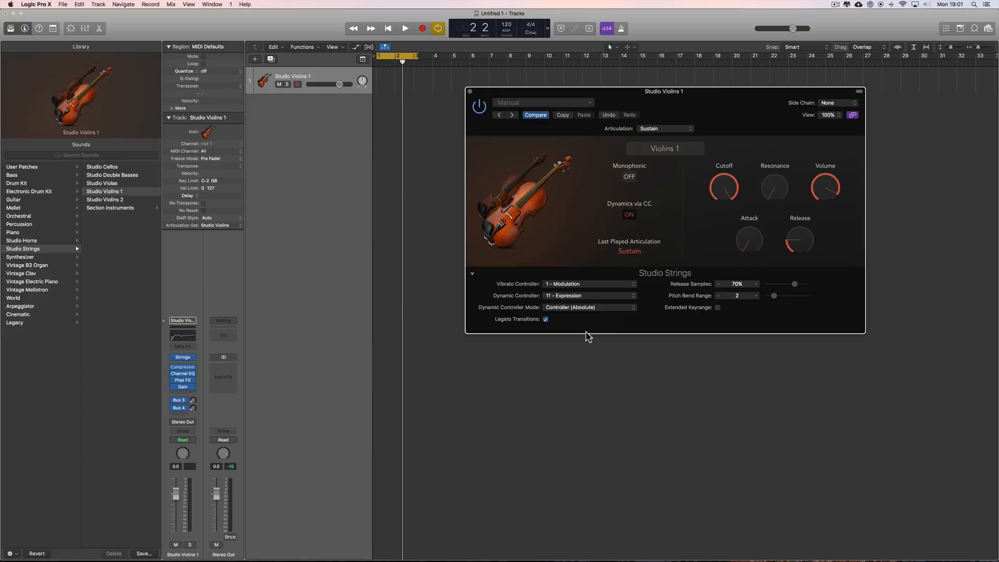
click(559, 299)
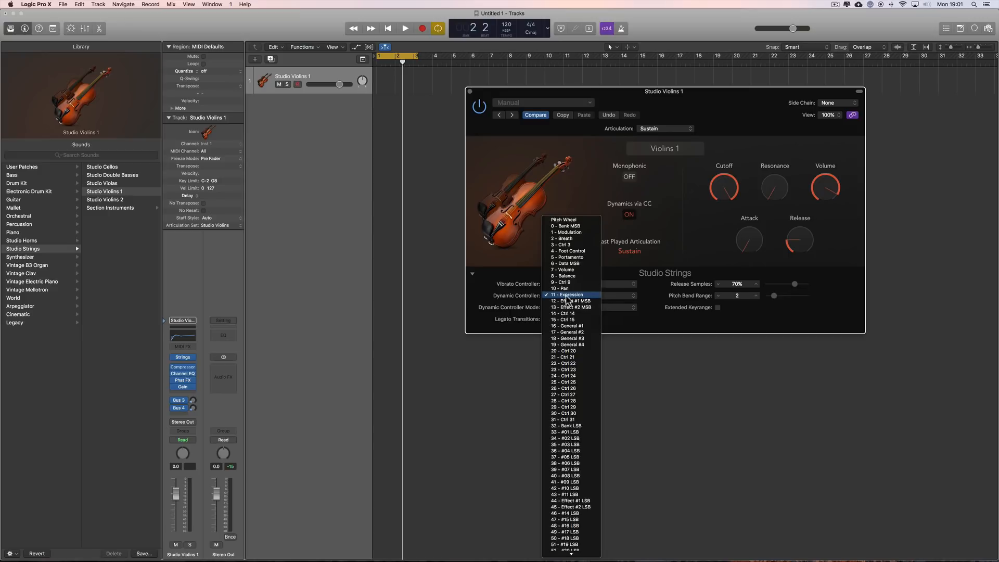
click(567, 295)
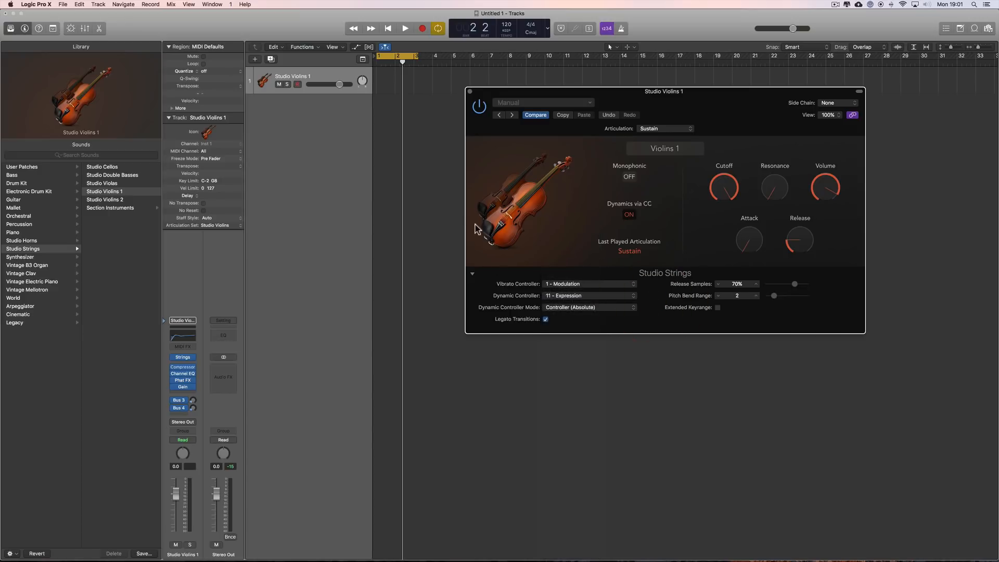
Draw an empty MIDI region from bar 1 to just past bar 3 with the Pencil tool, restore the Pointer tool and hide the Library.
drag(525, 91, 568, 106)
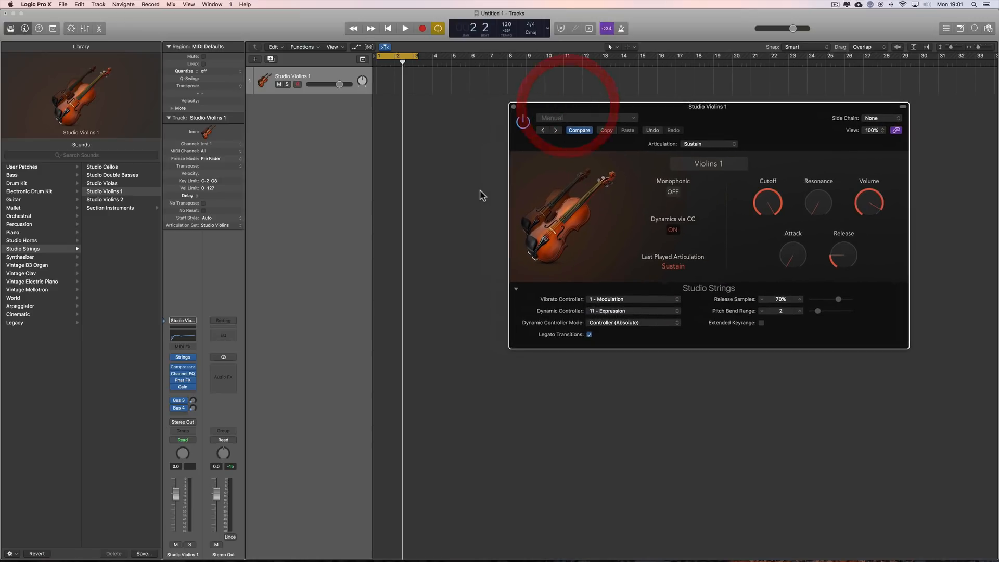
key(t)
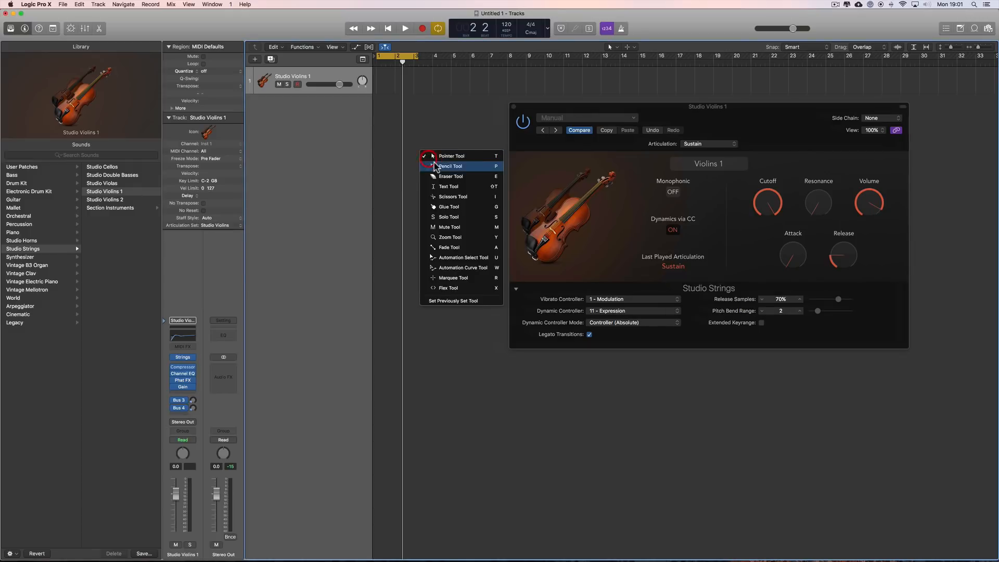
click(433, 163)
click(380, 85)
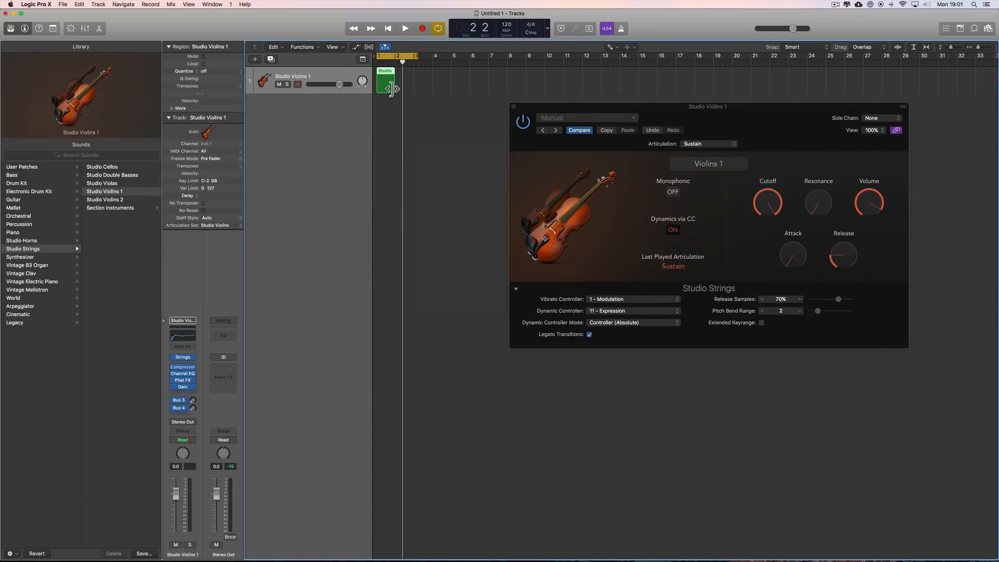
drag(396, 87, 415, 91)
key(t)
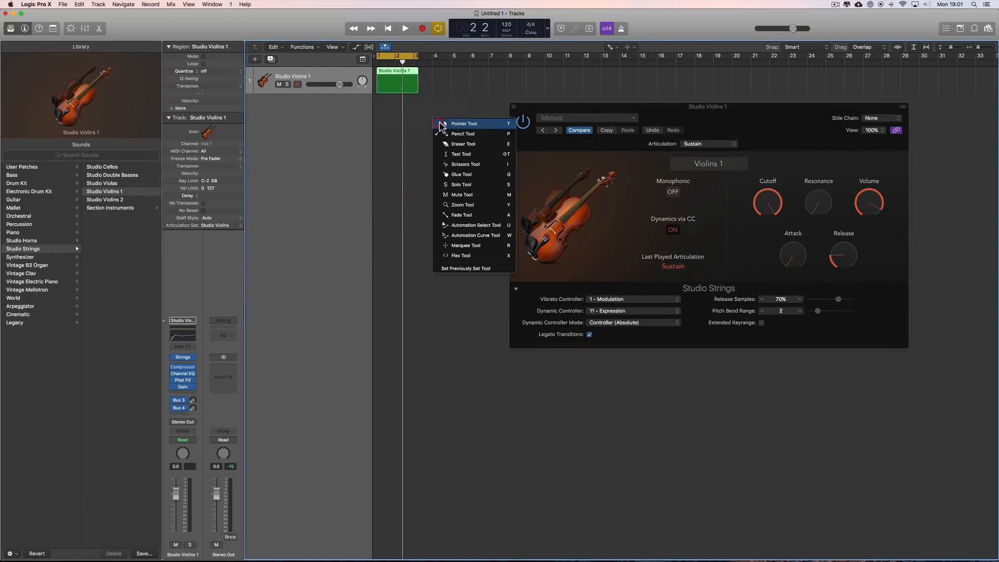
click(435, 124)
click(10, 28)
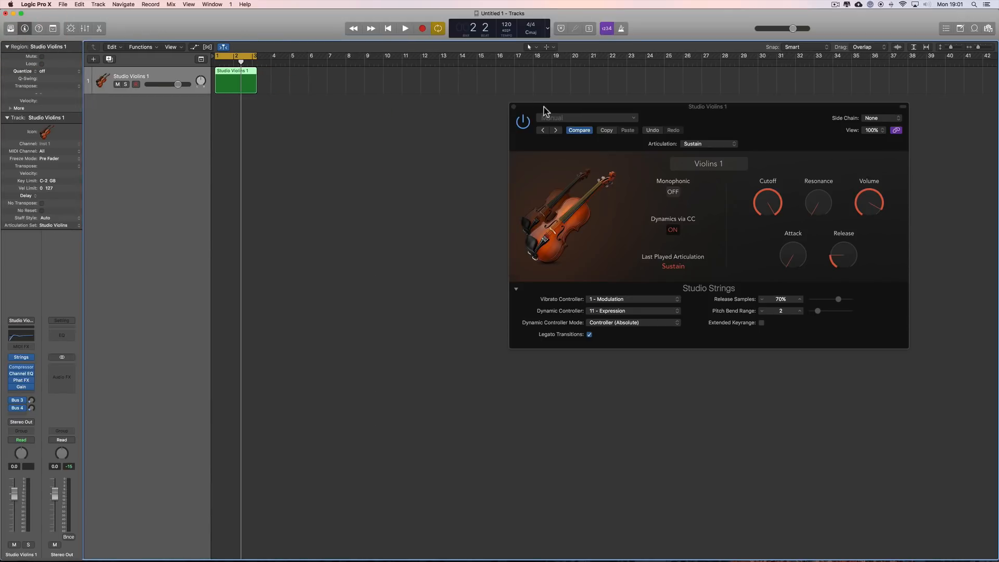
Review the list of articulations offered by the Violins 1 instrument, keeping Sustain.
click(526, 134)
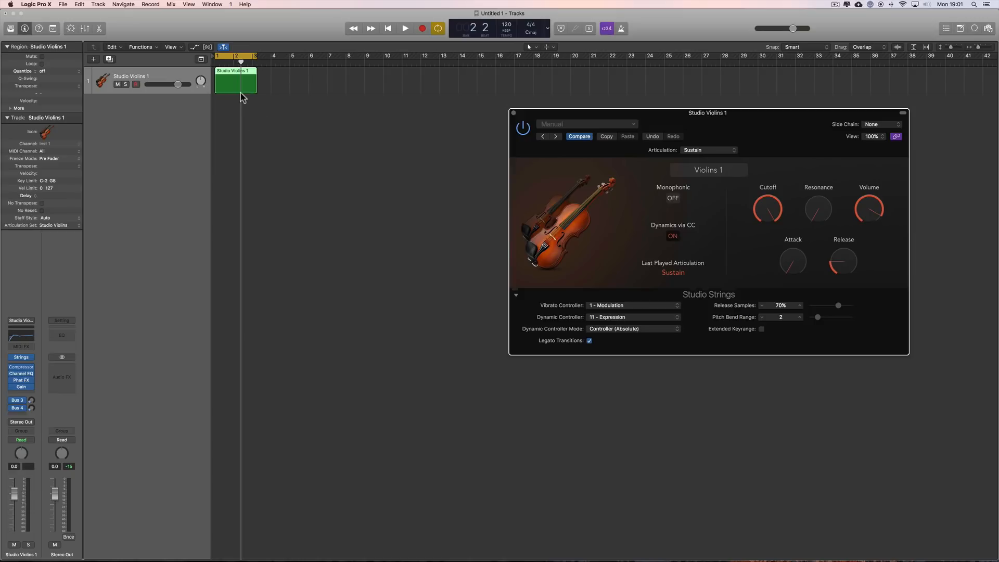
click(713, 152)
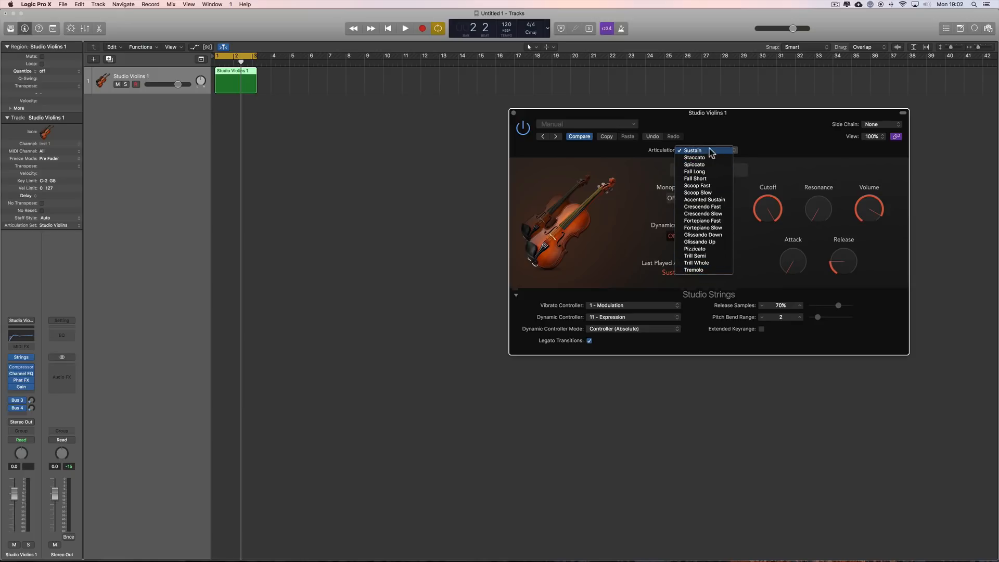
click(731, 140)
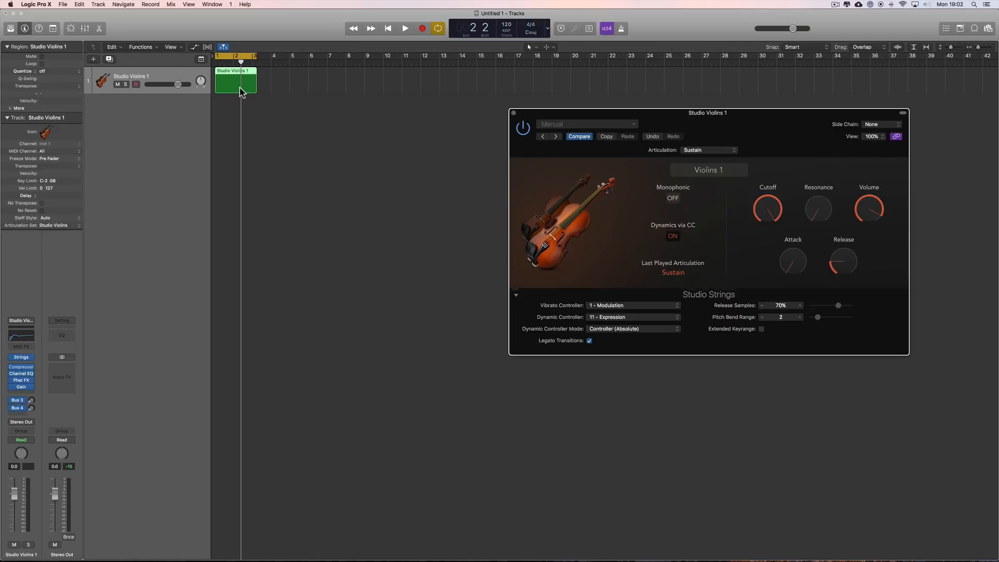
Examine the articulation keyswitches and their octave offset choices in the Smart Controls, and recheck the instrument's articulation list.
drag(526, 113, 536, 109)
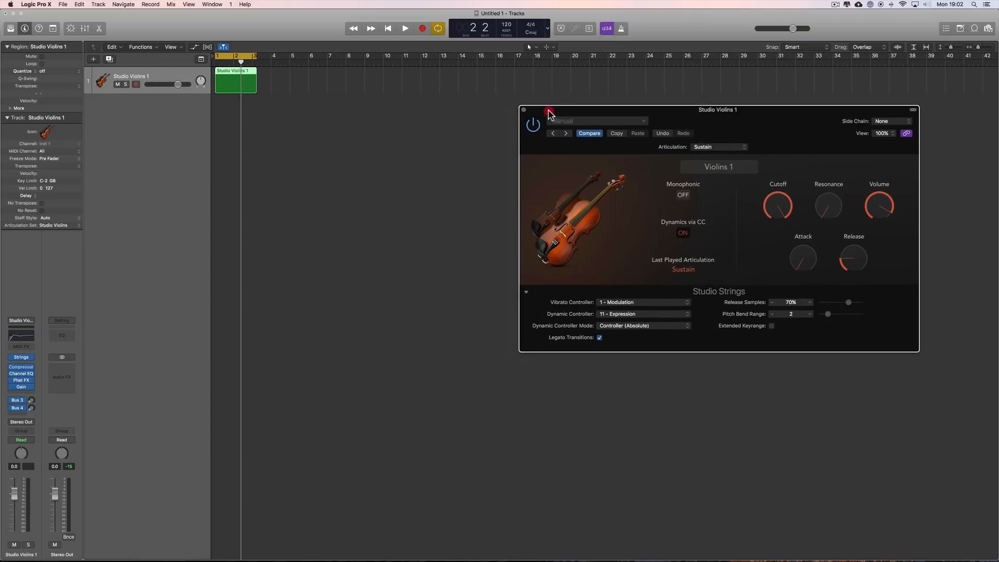
click(70, 29)
click(552, 423)
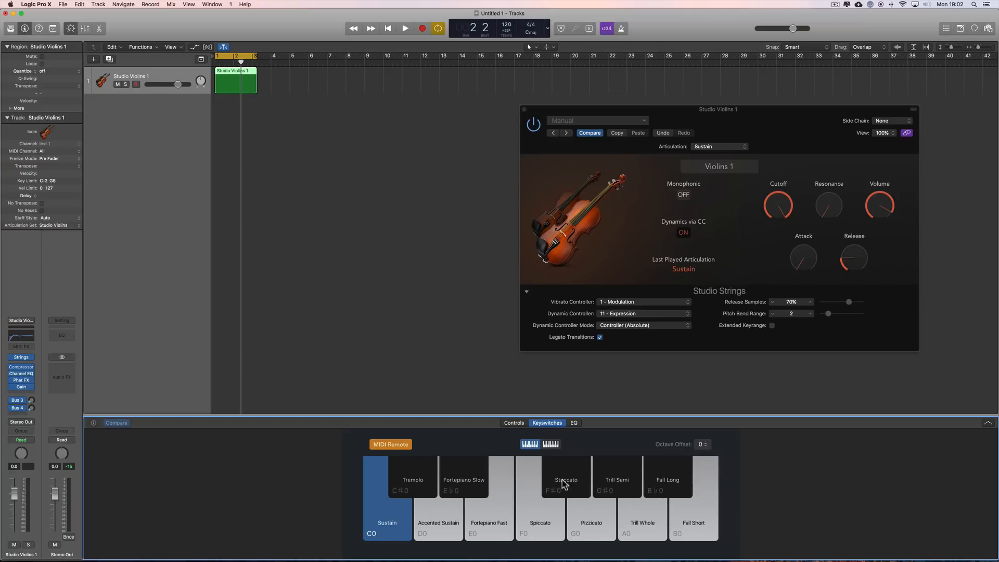
click(702, 444)
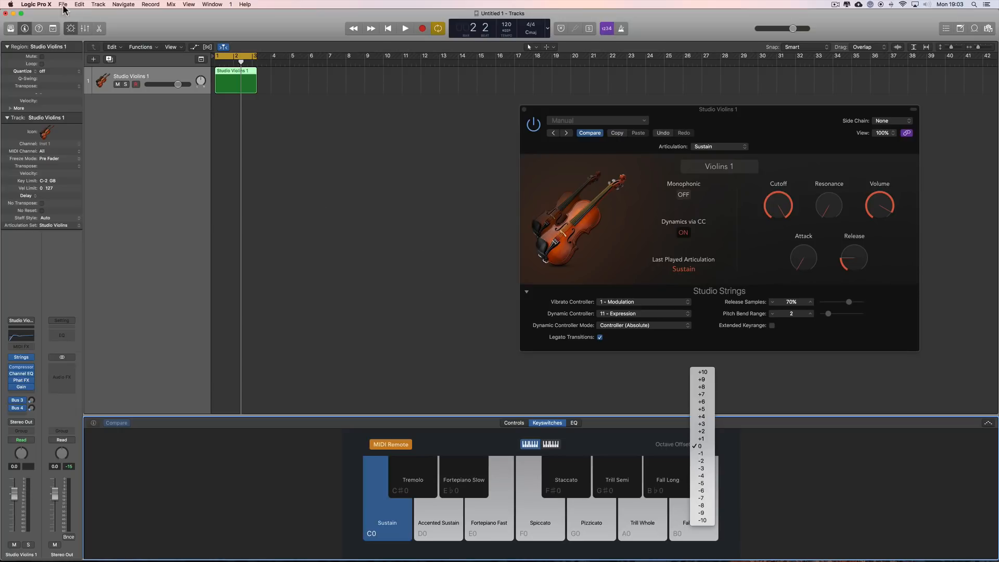
click(73, 29)
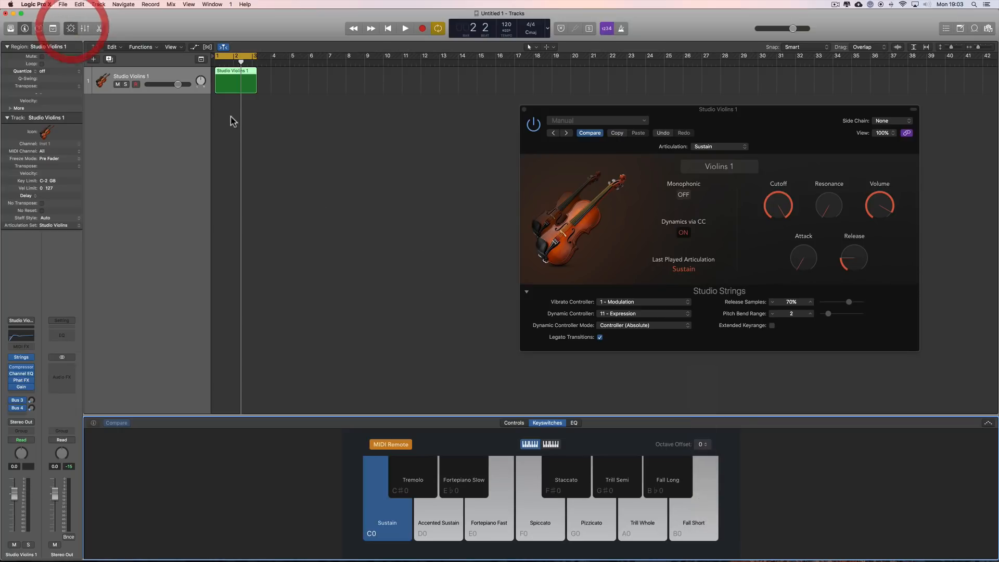
key(b)
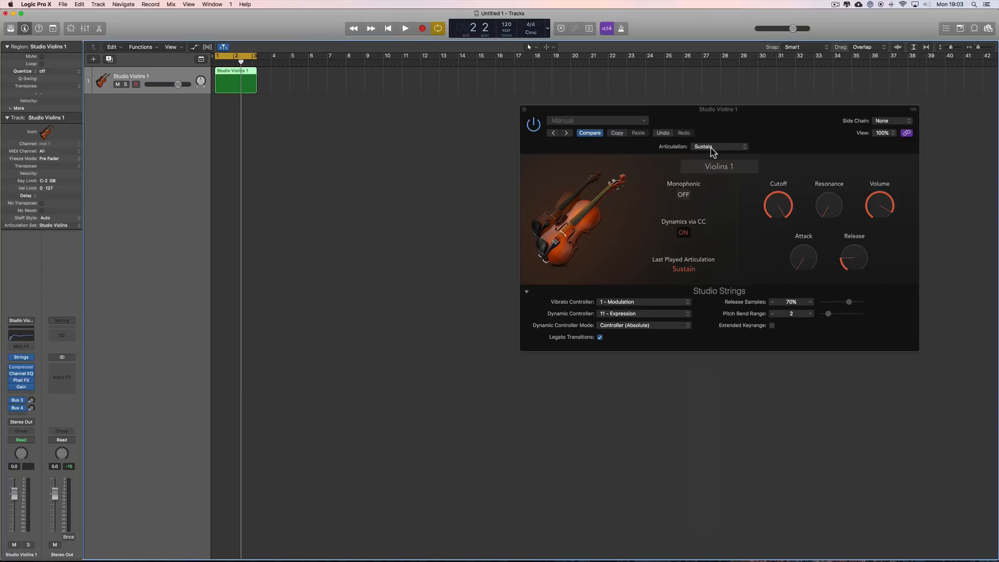
click(714, 150)
click(711, 148)
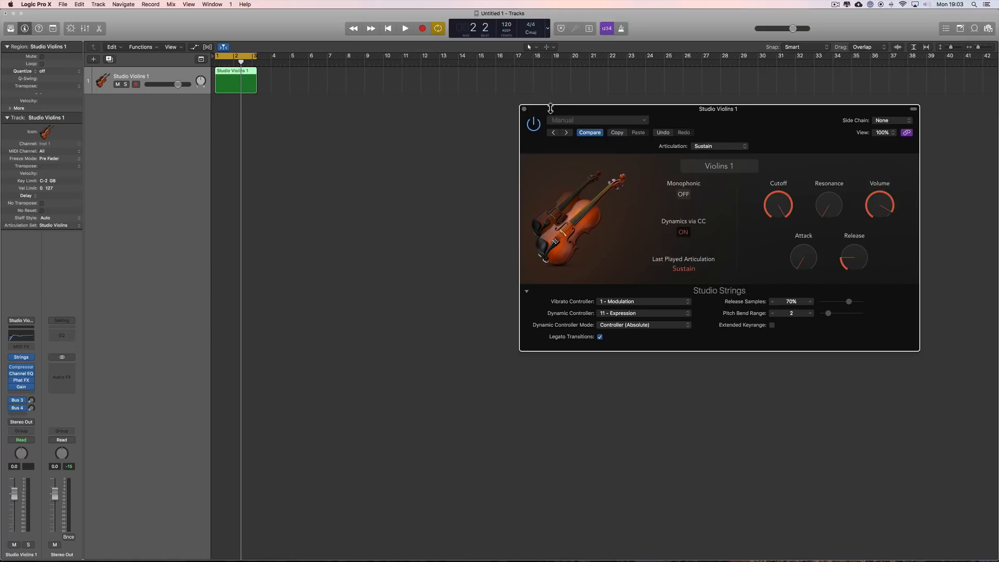
Open the Studio Violins 1 region in the Piano Roll, hide its automation area and keep the instrument window above the editor.
drag(550, 108, 602, 13)
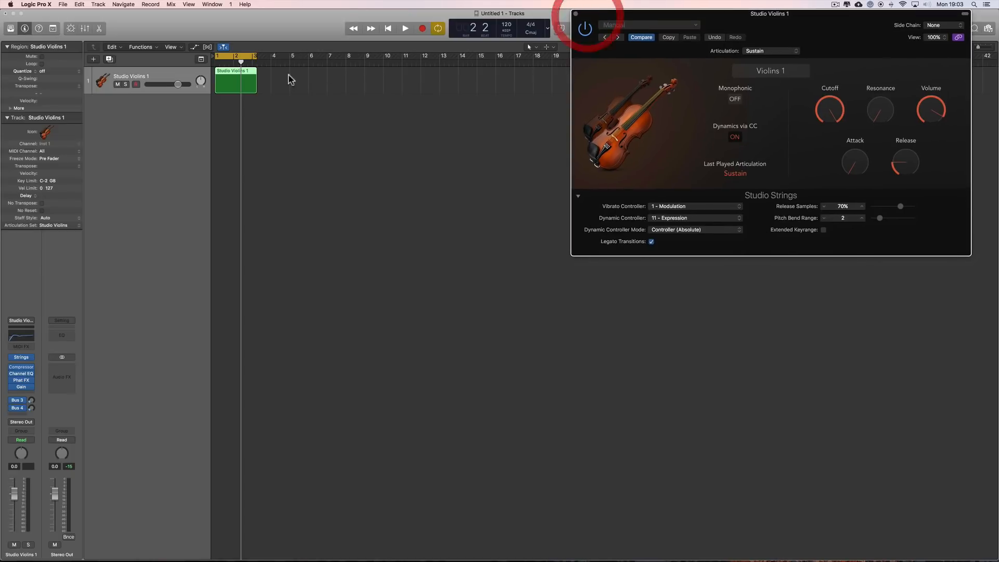
double_click(231, 83)
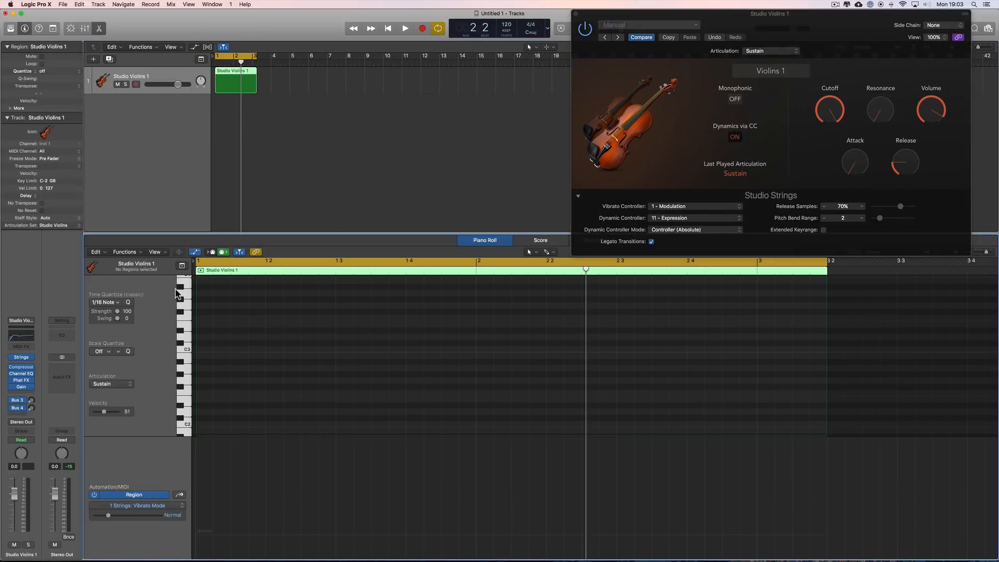
click(196, 252)
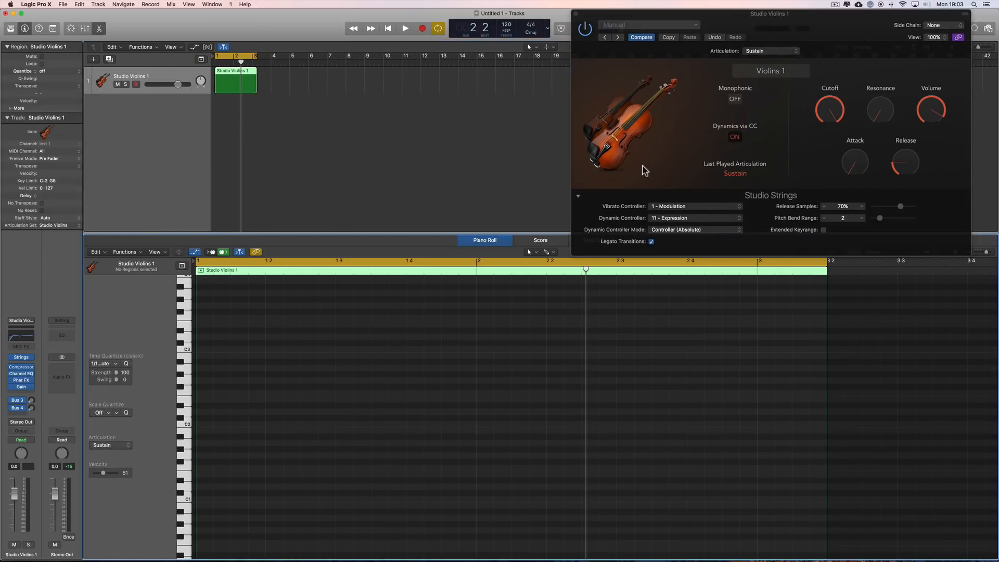
drag(663, 14, 650, 14)
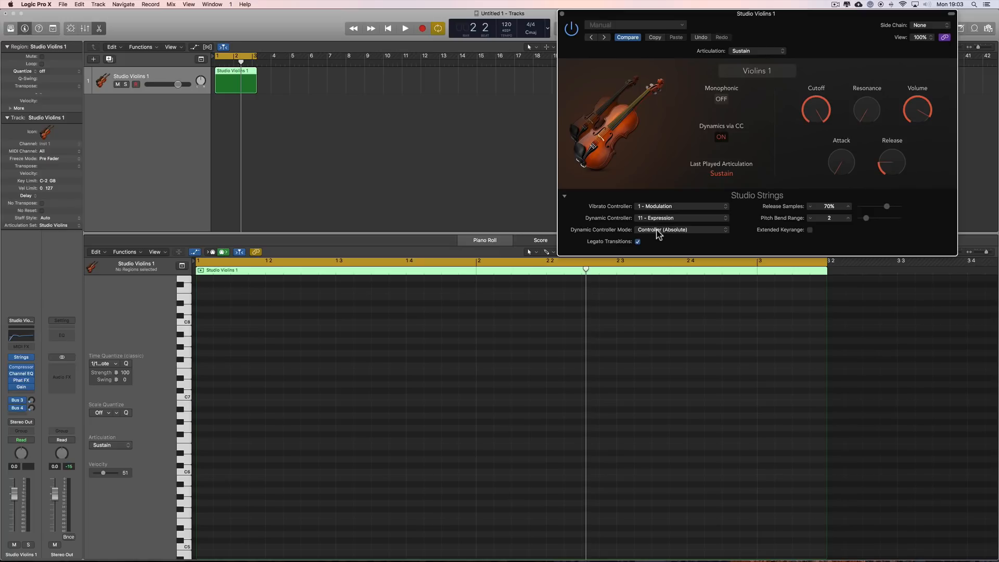
Show the Piano Roll automation area and review the MIDI channel choices of the track and the automation lane, keeping the current selections.
click(195, 253)
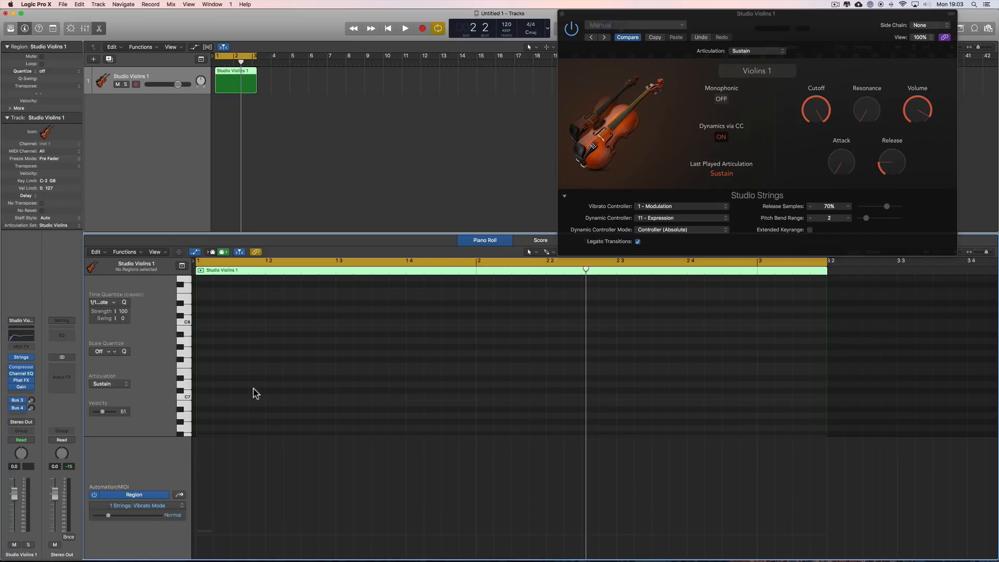
click(156, 79)
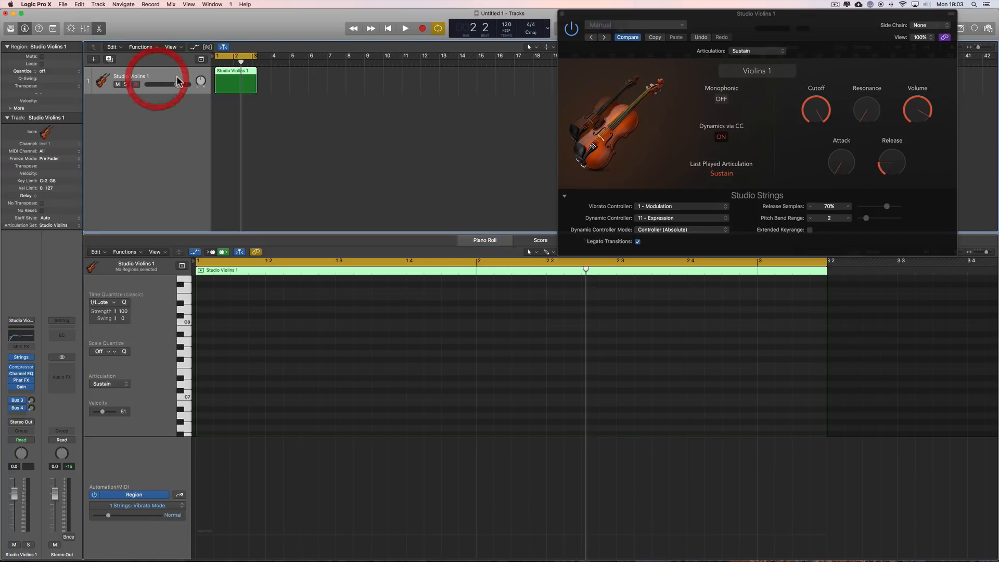
click(41, 151)
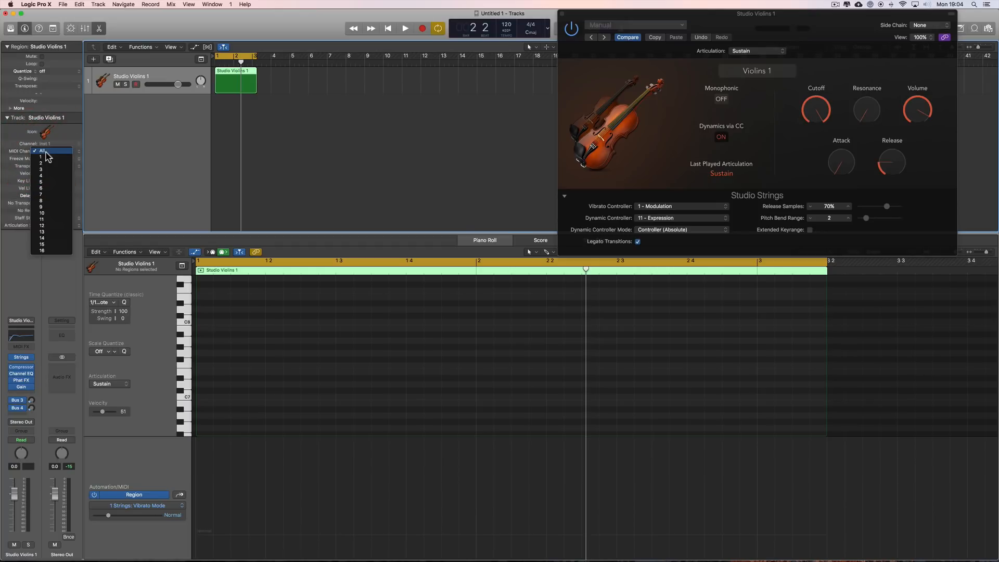
click(145, 80)
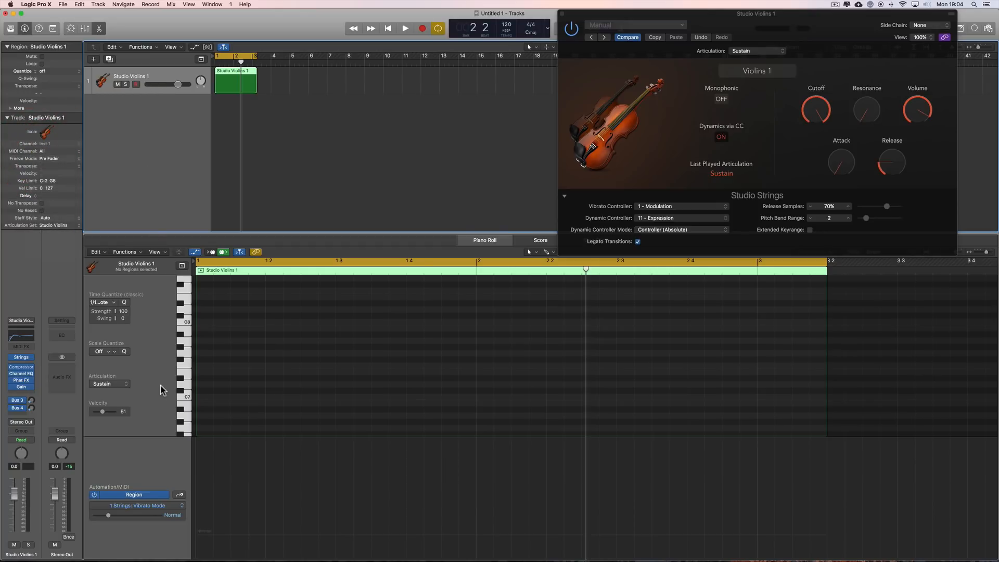
click(163, 503)
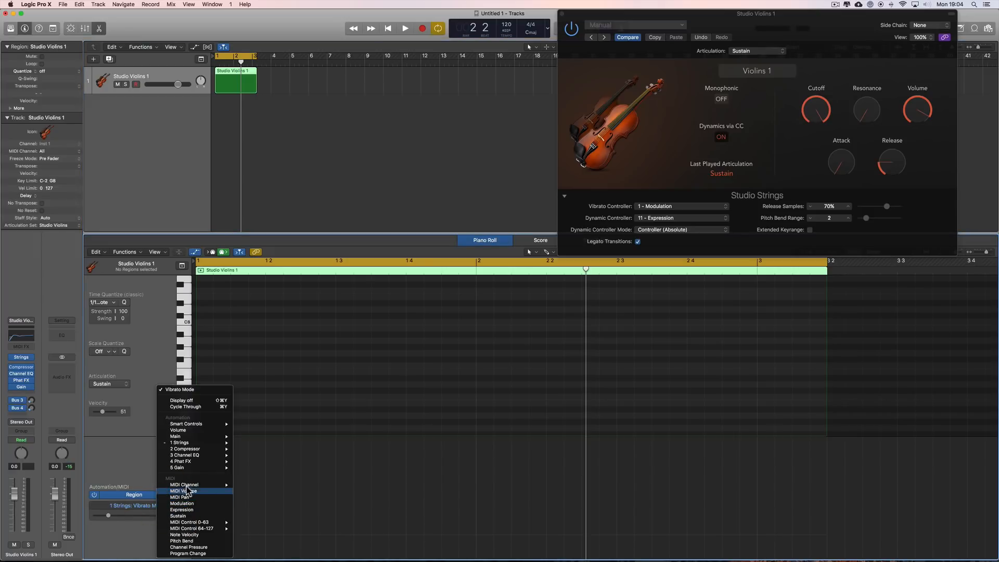
mouse_move(190, 486)
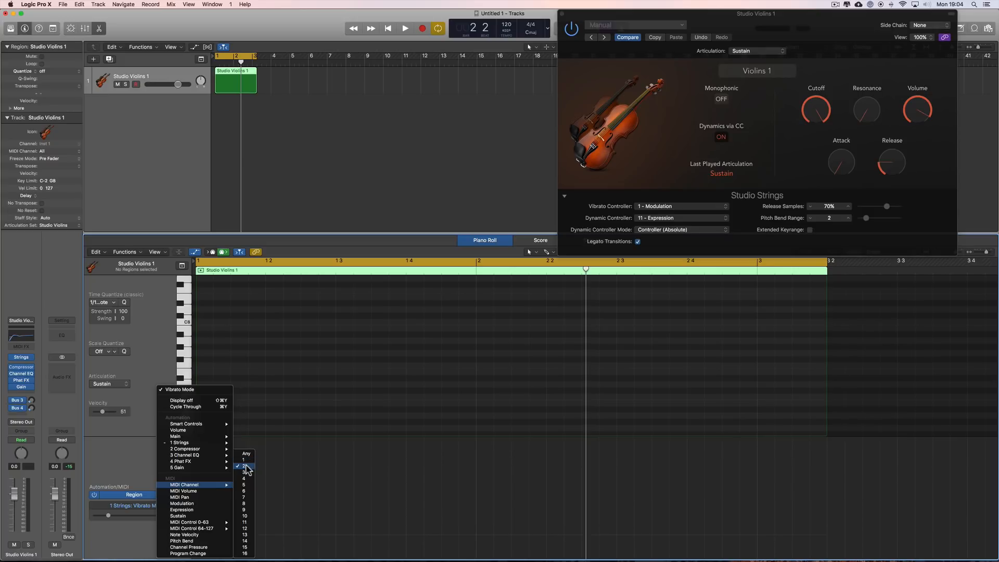
click(270, 409)
Draw a C3 note from bar 1 to just past bar 3 with the Pencil tool and restore the Pointer tool.
right_click(271, 408)
click(281, 416)
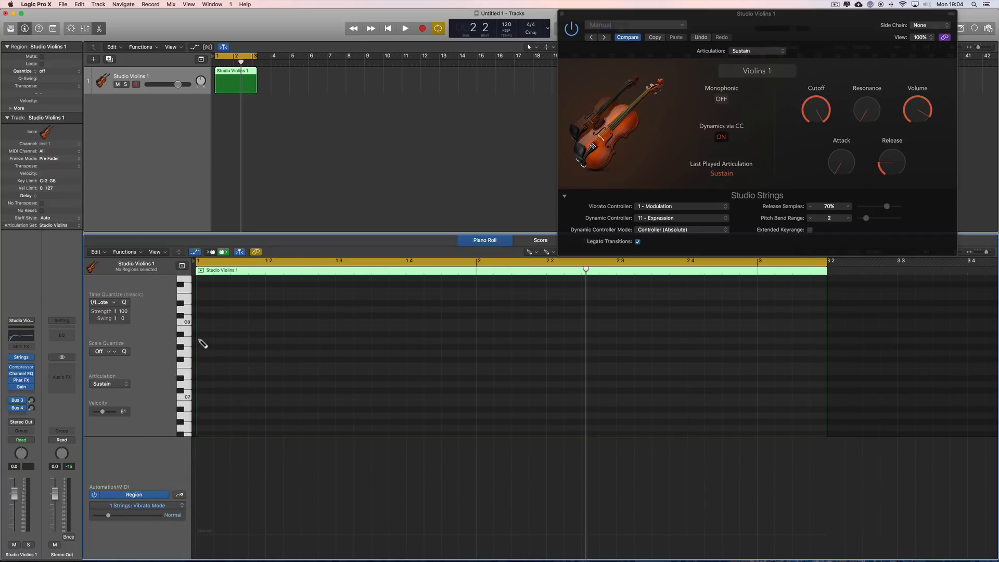
scroll(210, 384, down, 10)
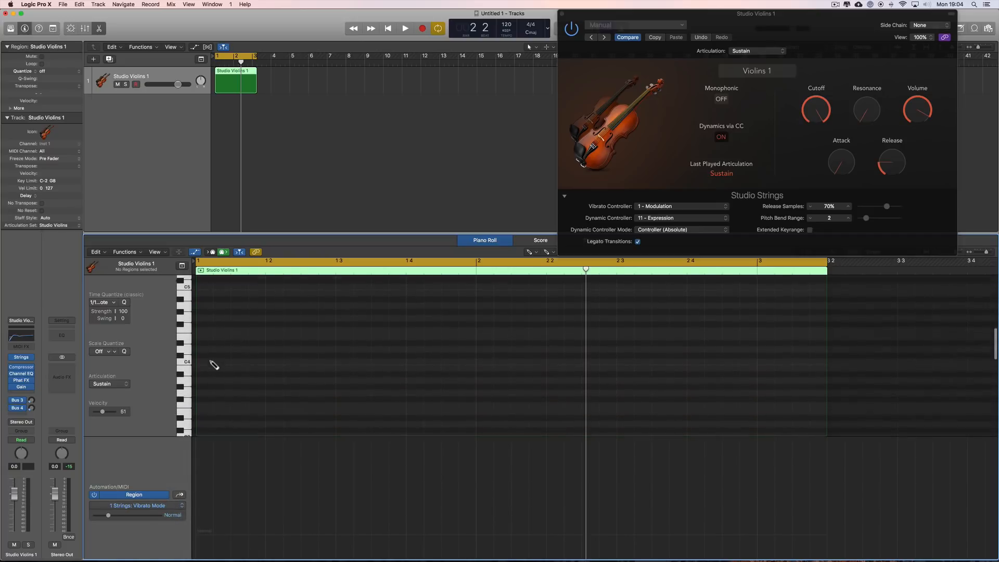
click(205, 382)
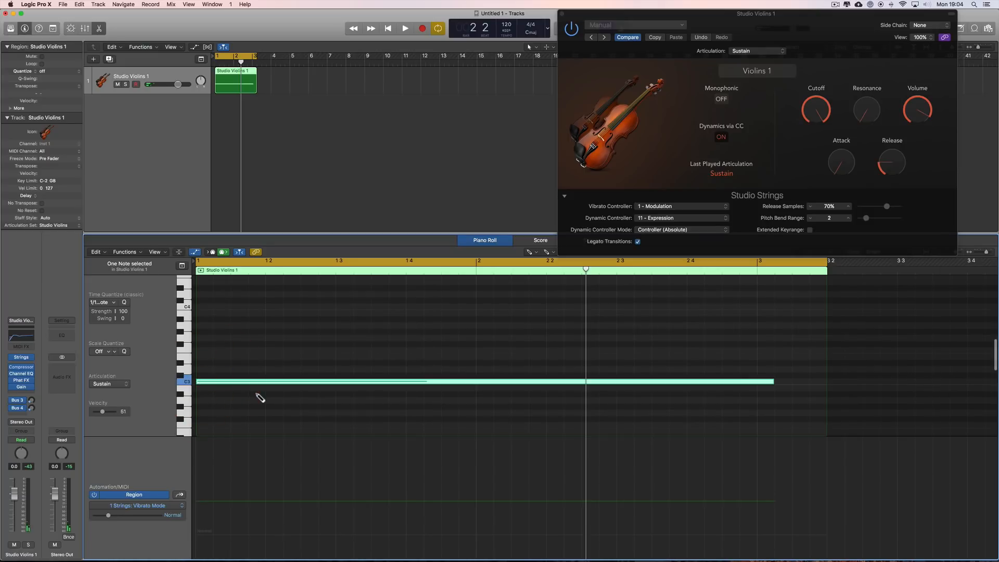
right_click(270, 356)
click(270, 353)
Display the Ch. 1: Note Velocity parameter in the automation lane and check the lane's MIDI channel list, keeping channel 1.
click(153, 507)
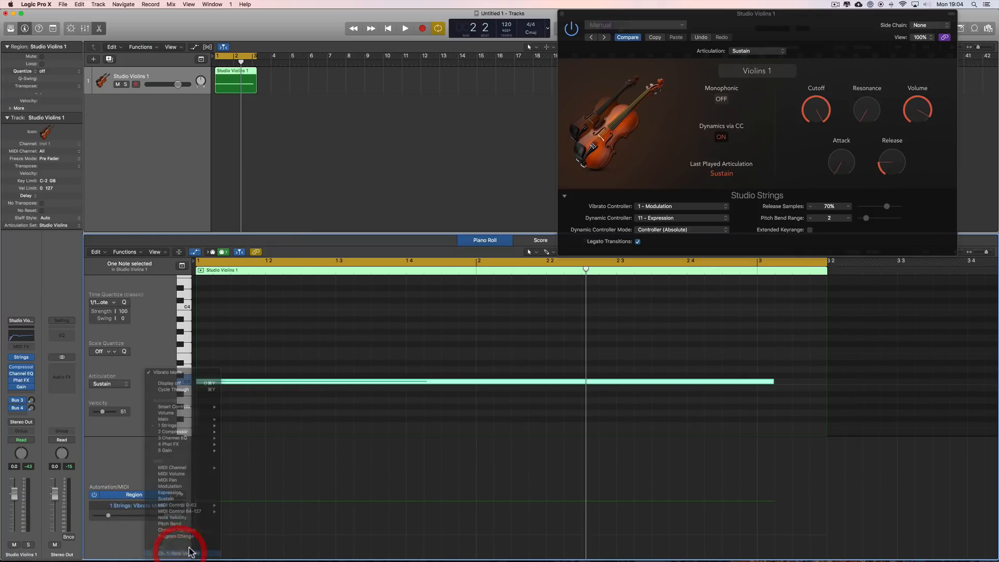
click(174, 535)
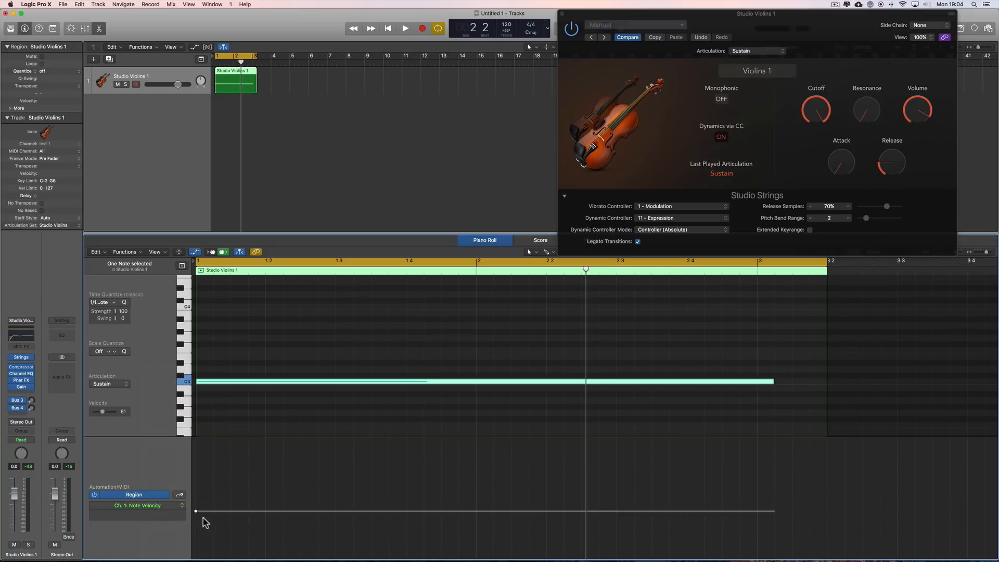
click(147, 508)
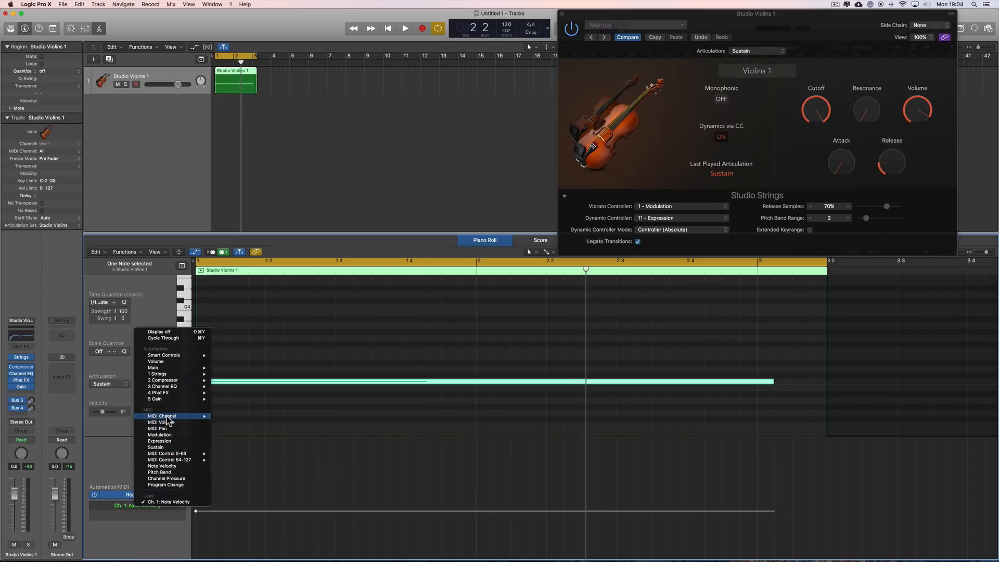
mouse_move(204, 417)
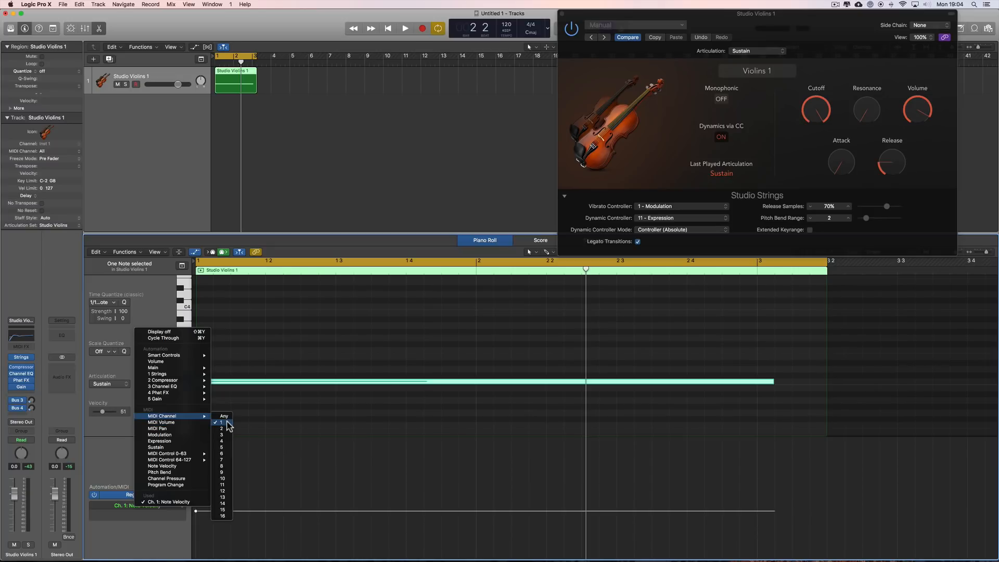
click(119, 446)
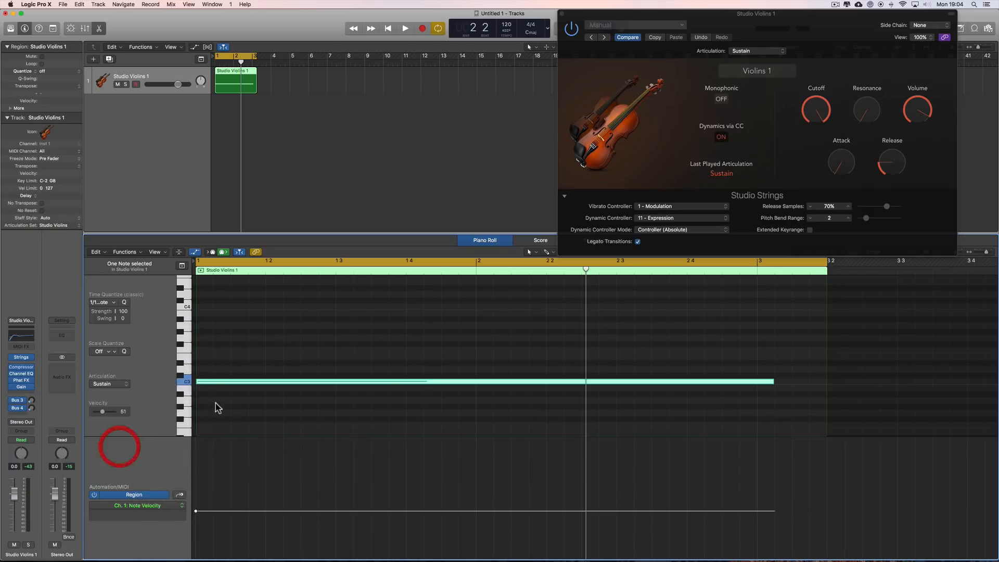
Review the articulations offered for the selected C3 note, keeping Sustain.
click(122, 386)
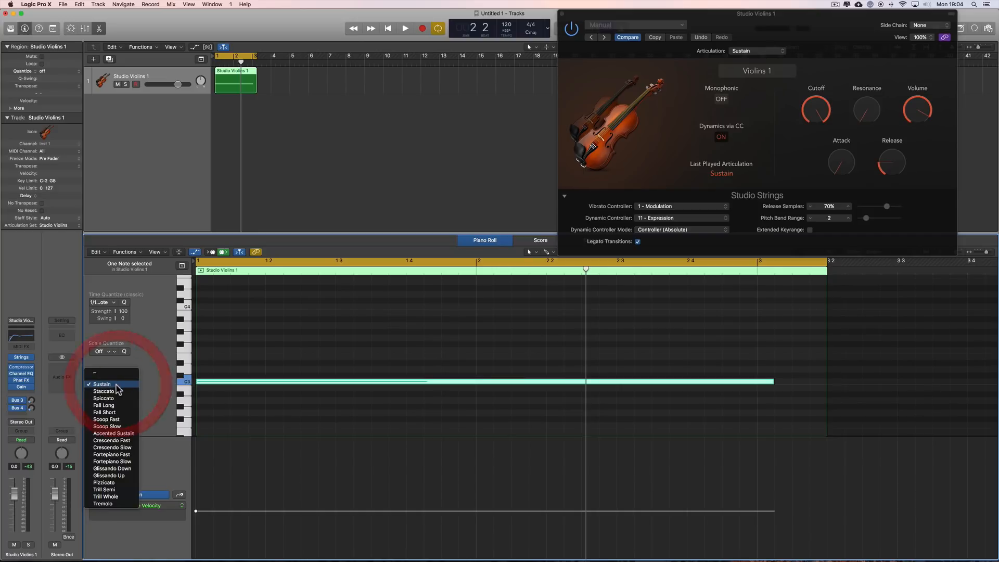
click(114, 385)
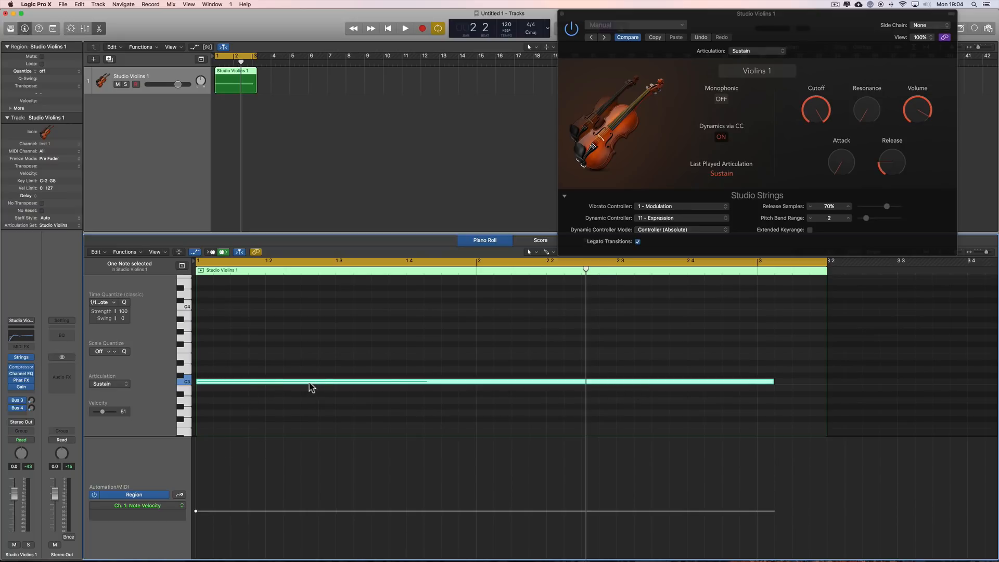
Switch the automation lane to Expression, add a point at the start of the region and raise its level.
click(171, 508)
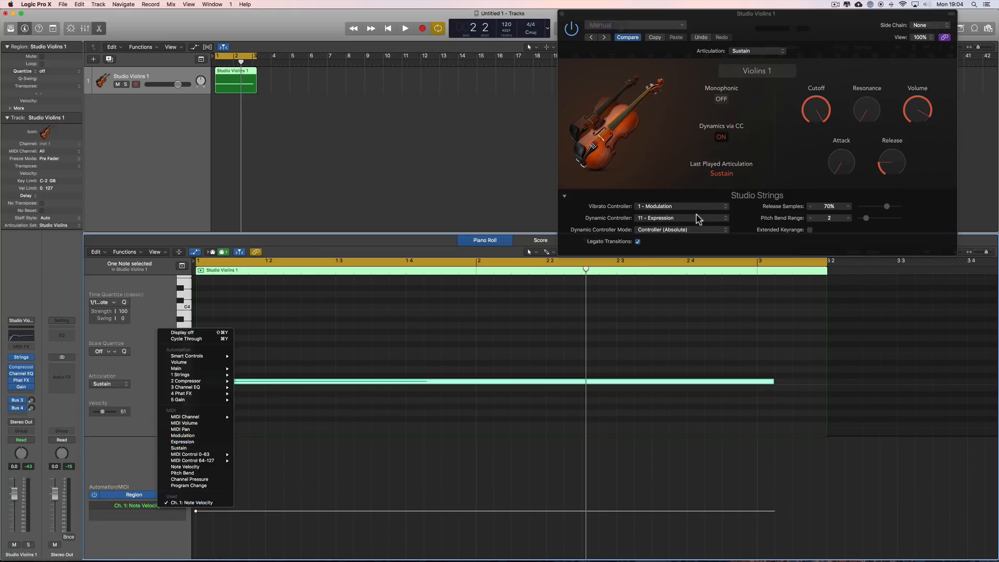
click(195, 442)
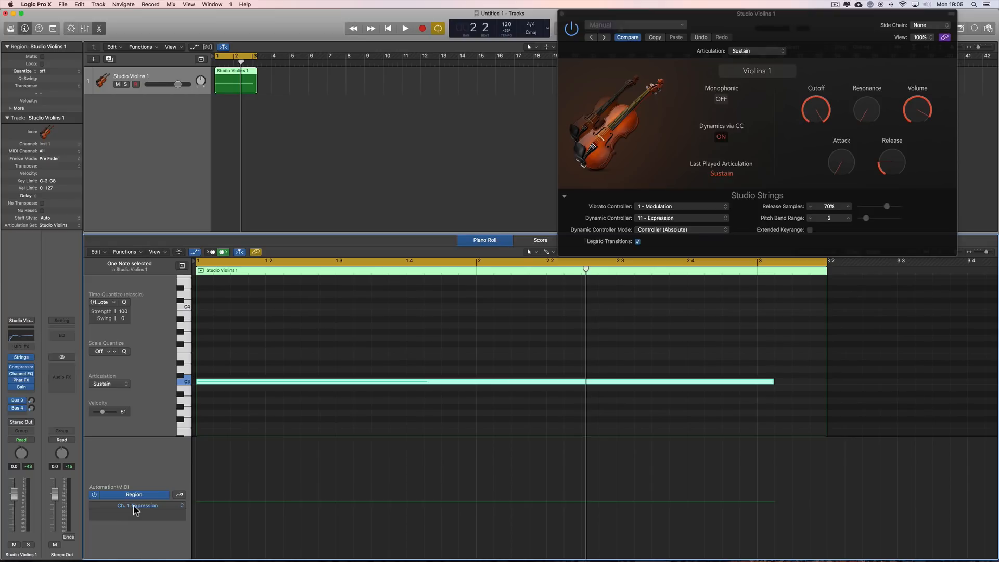
click(198, 506)
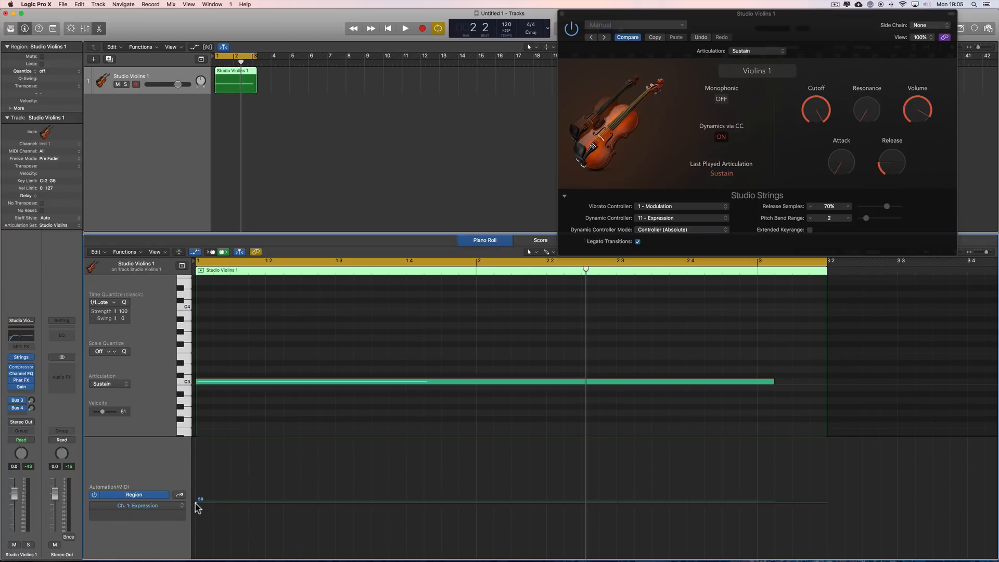
drag(197, 504, 217, 485)
Play and stop the region repeatedly to audition the C3 note with the Expression automation.
key(space)
key(space)
key(space)
key(space)
key(space)
key(space)
key(space)
key(space)
key(space)
key(space)
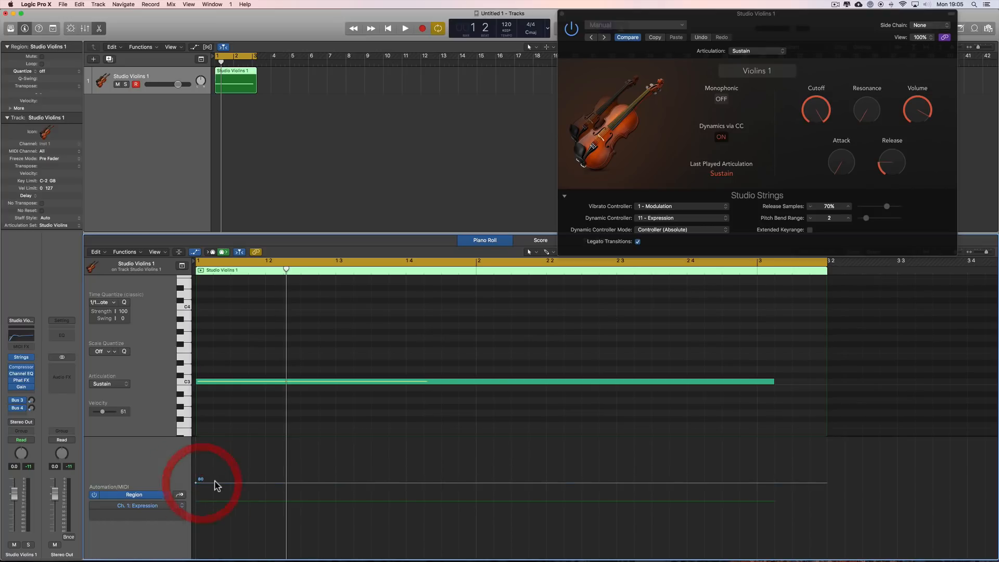
Hide the automation area and lengthen the C3 note to just before 3 2, keeping its Sustain articulation.
click(196, 252)
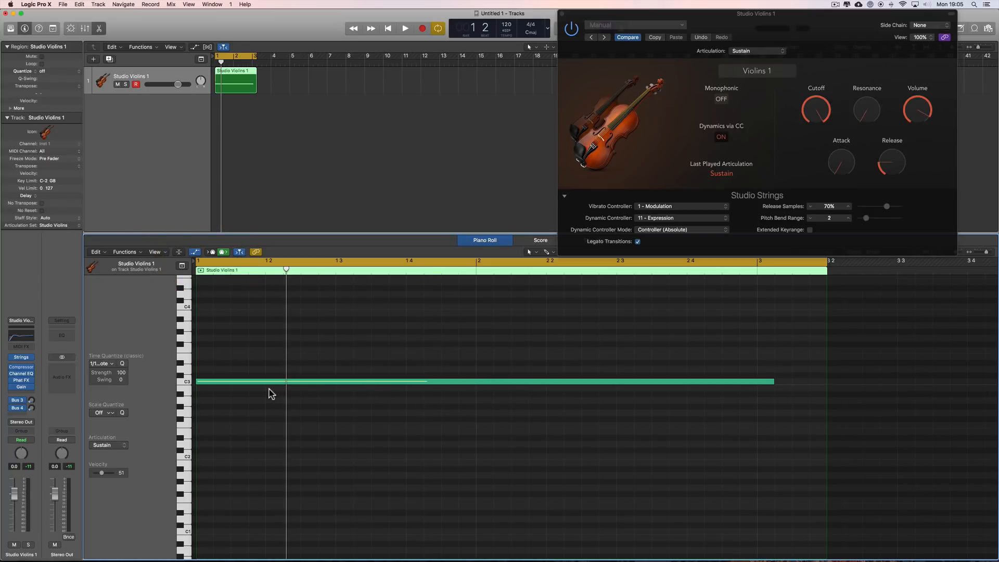
click(123, 446)
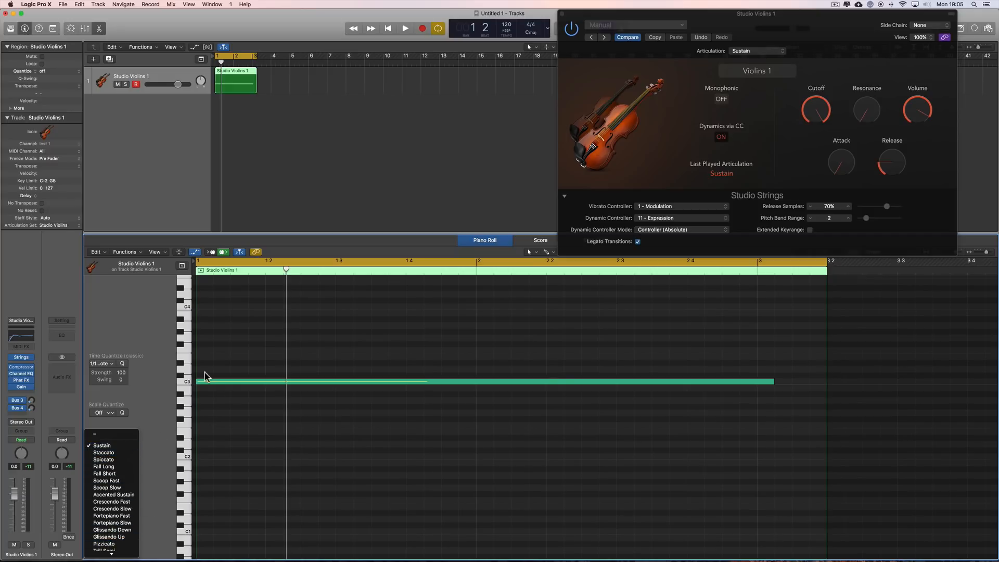
click(775, 386)
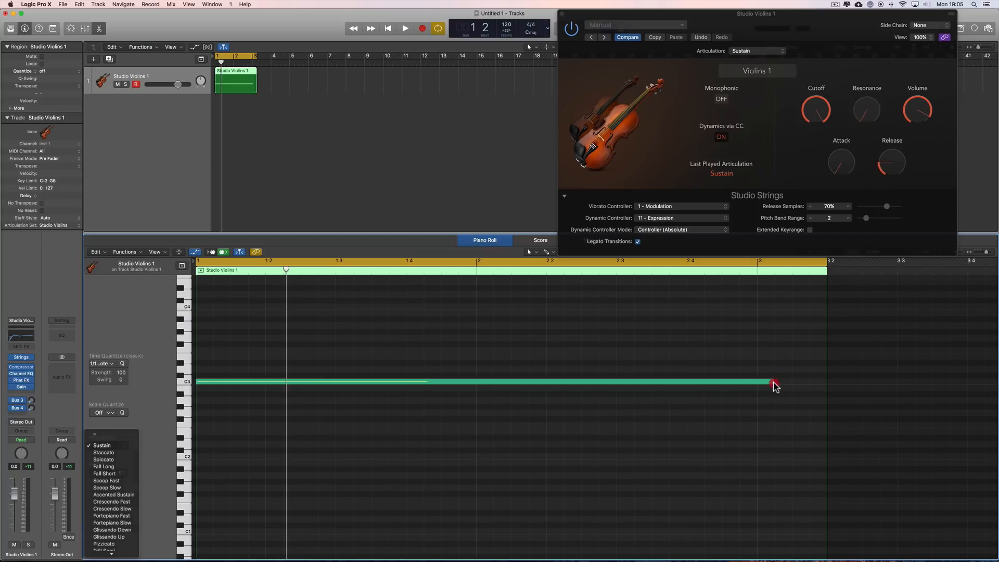
drag(774, 385, 808, 385)
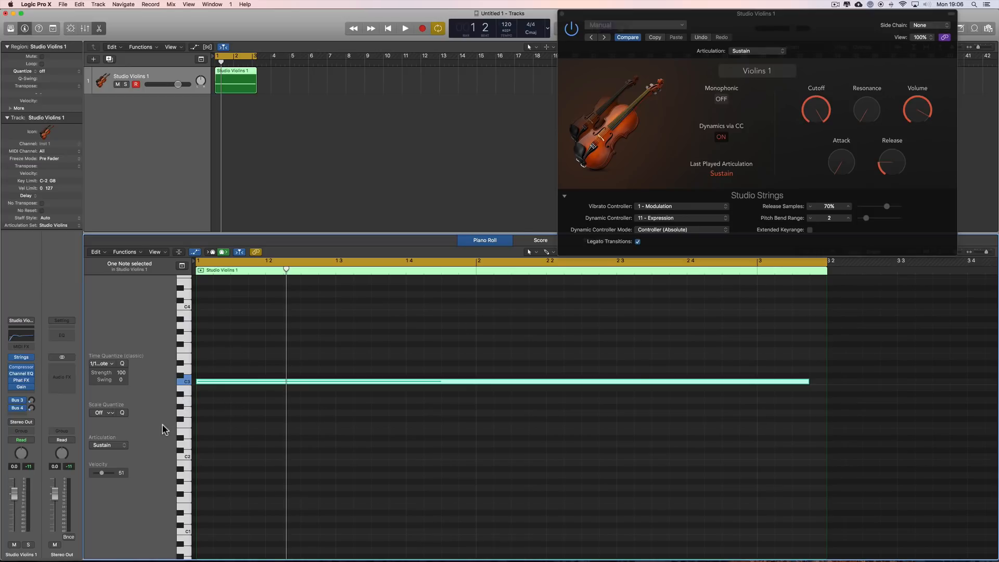
click(114, 448)
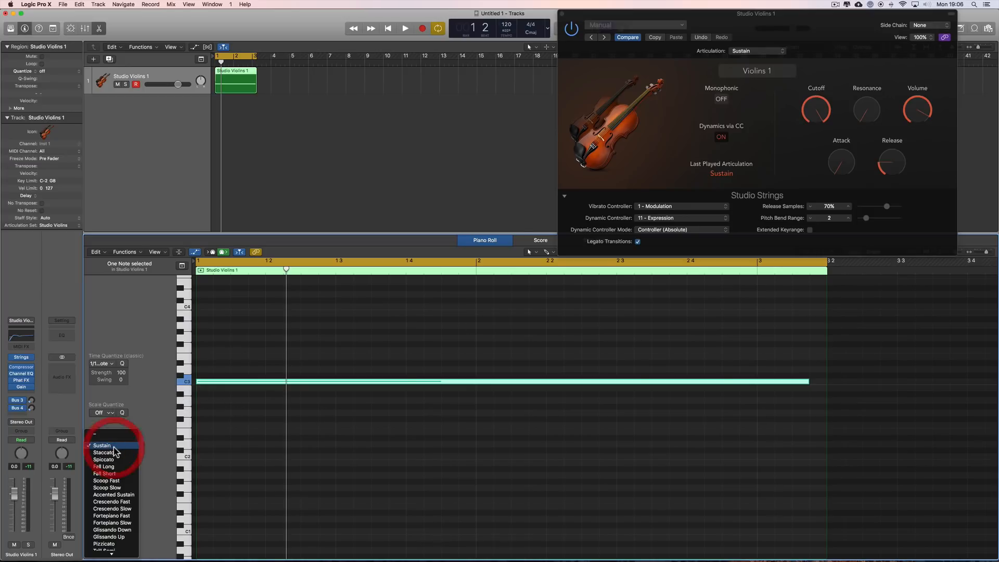
click(144, 443)
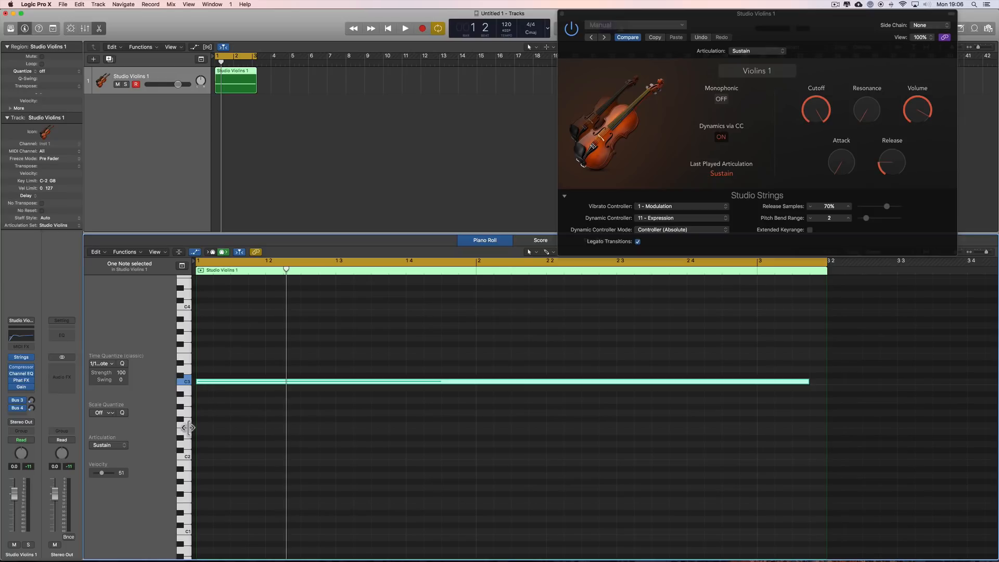
Check the Expression automation, hide the automation area again and play the C3 note with the Sustain articulation.
click(197, 253)
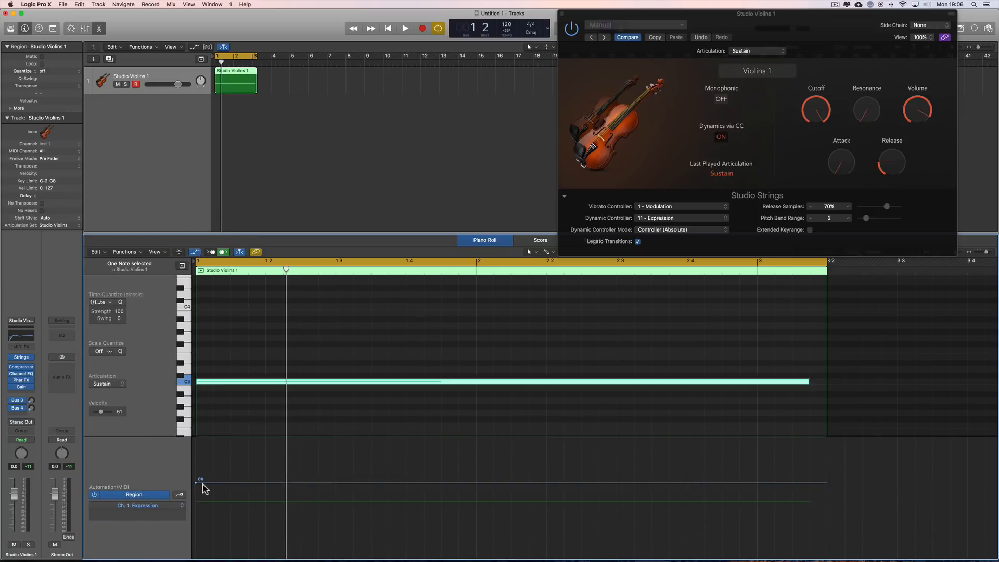
click(196, 253)
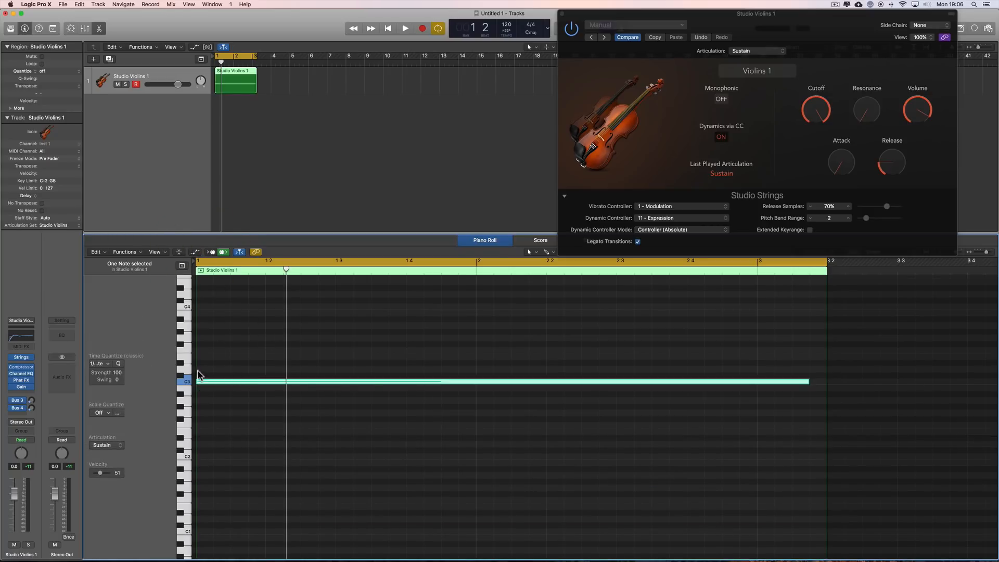
key(space)
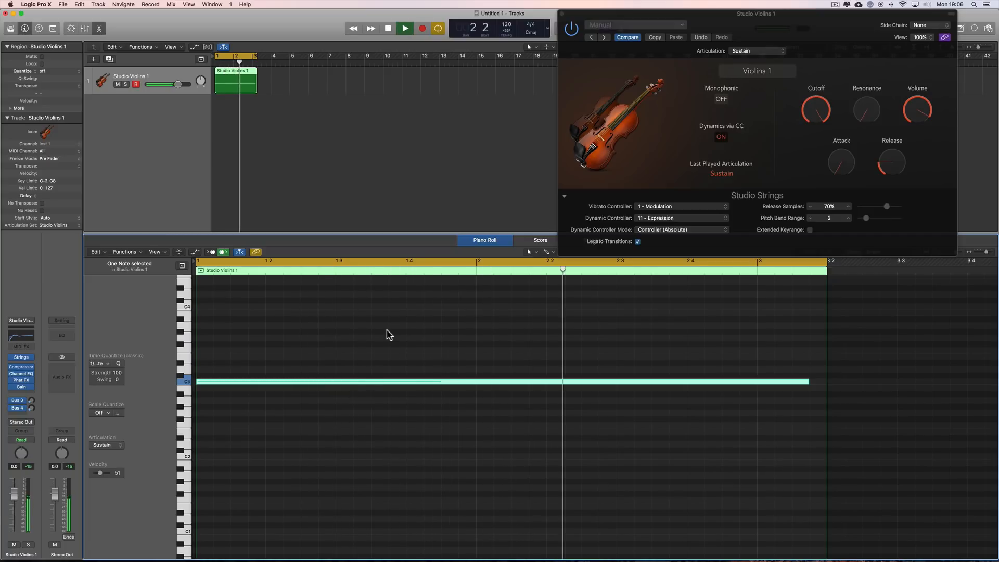
key(space)
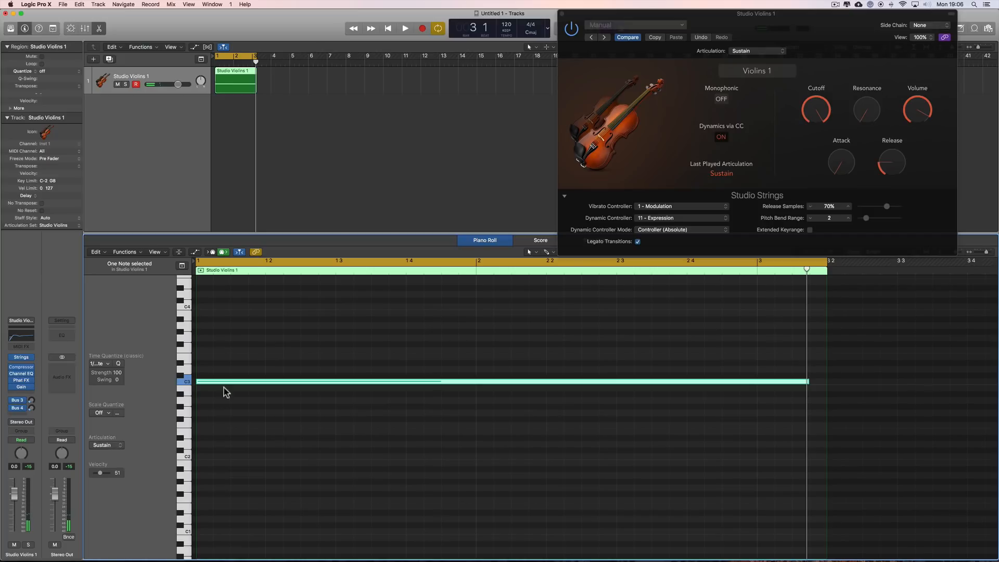
Set the C3 note's articulation to Accented Sustain and play it back.
click(121, 445)
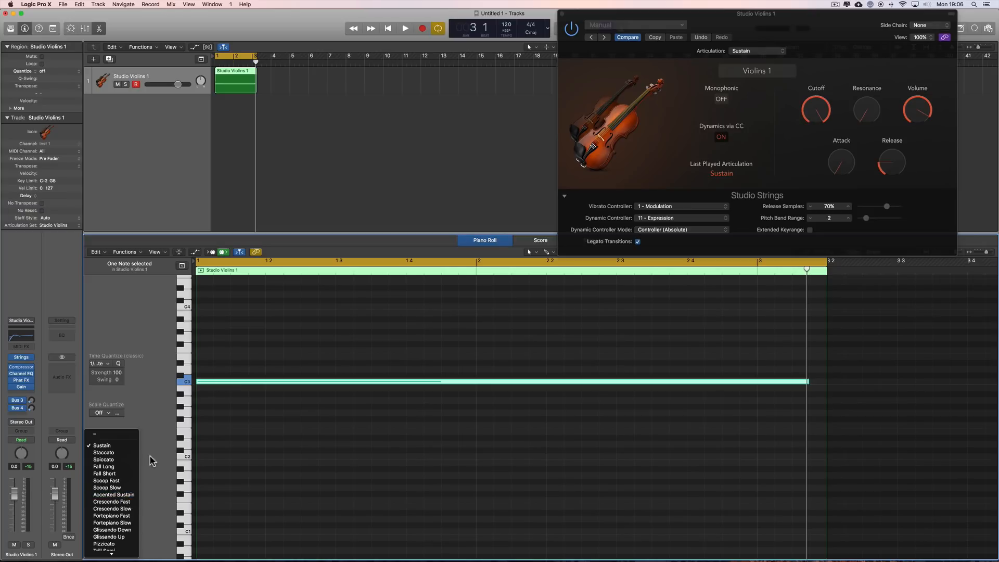
click(126, 495)
key(space)
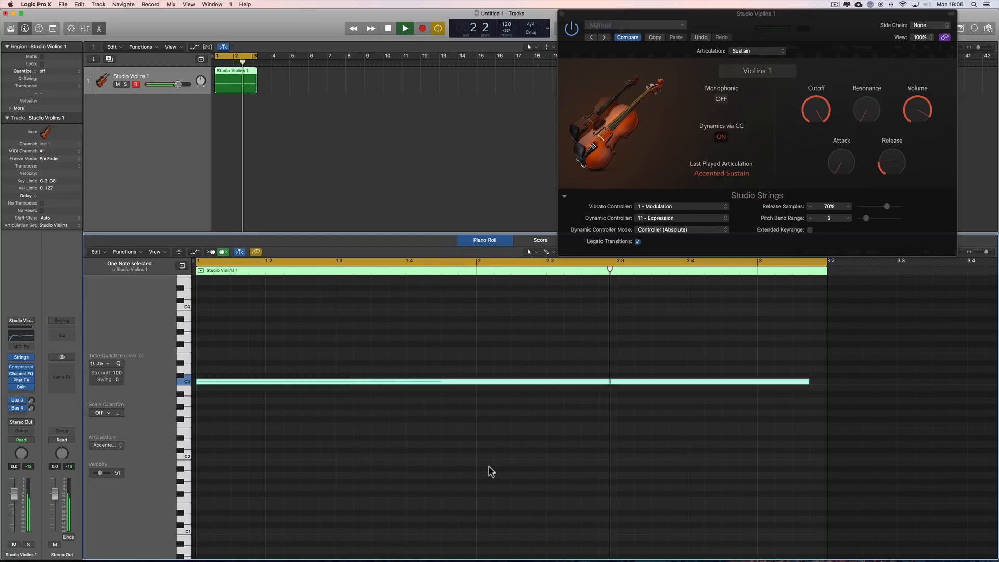
key(space)
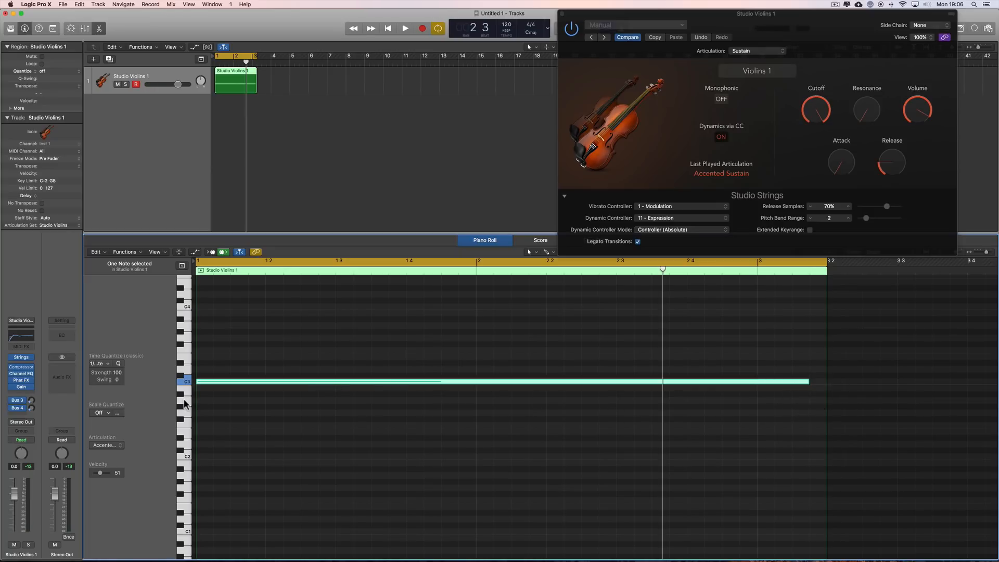
Set the C3 note's articulation to Staccato.
click(110, 446)
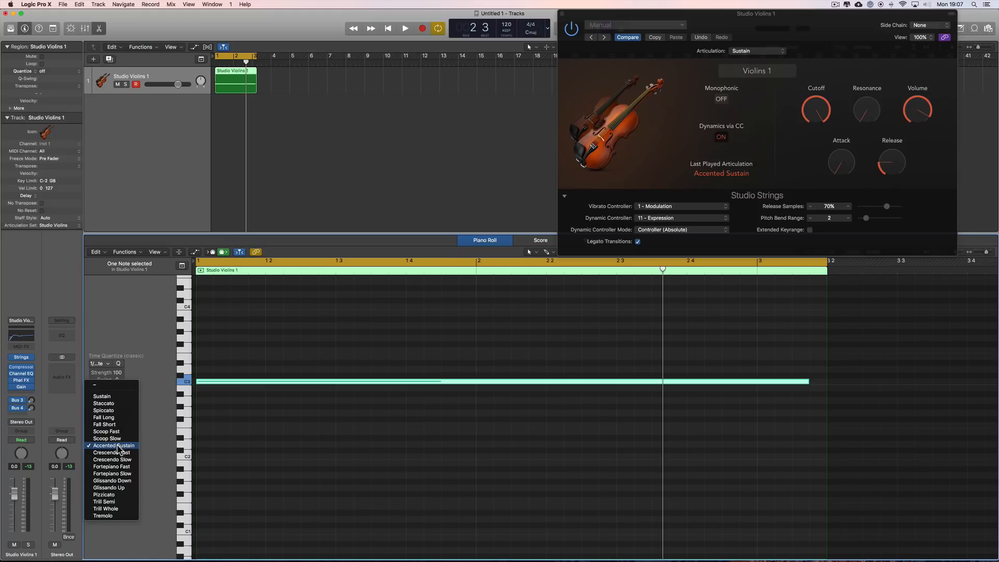
click(115, 404)
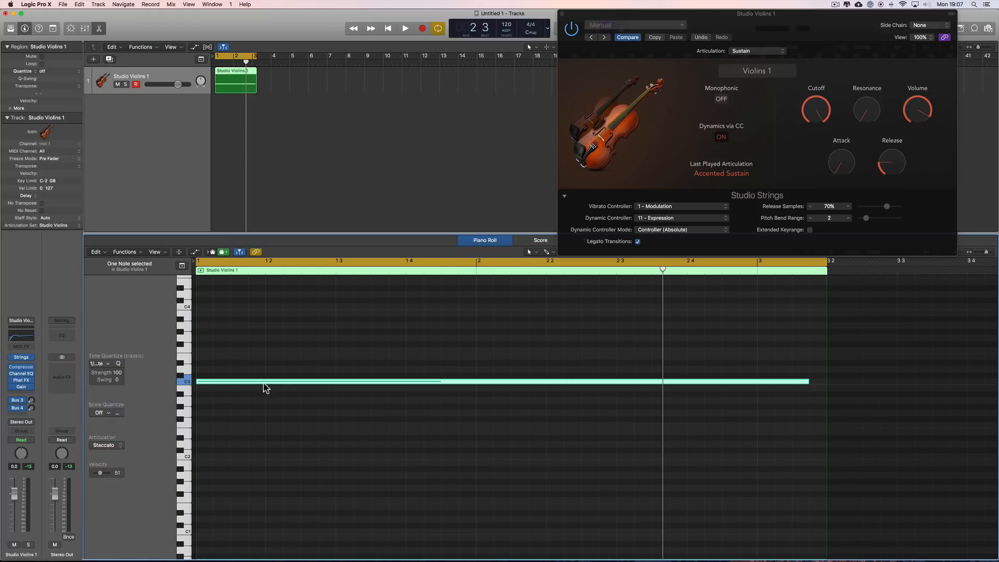
Play the C3 note with its Staccato articulation, and set it to Spiccato to hear the difference.
key(space)
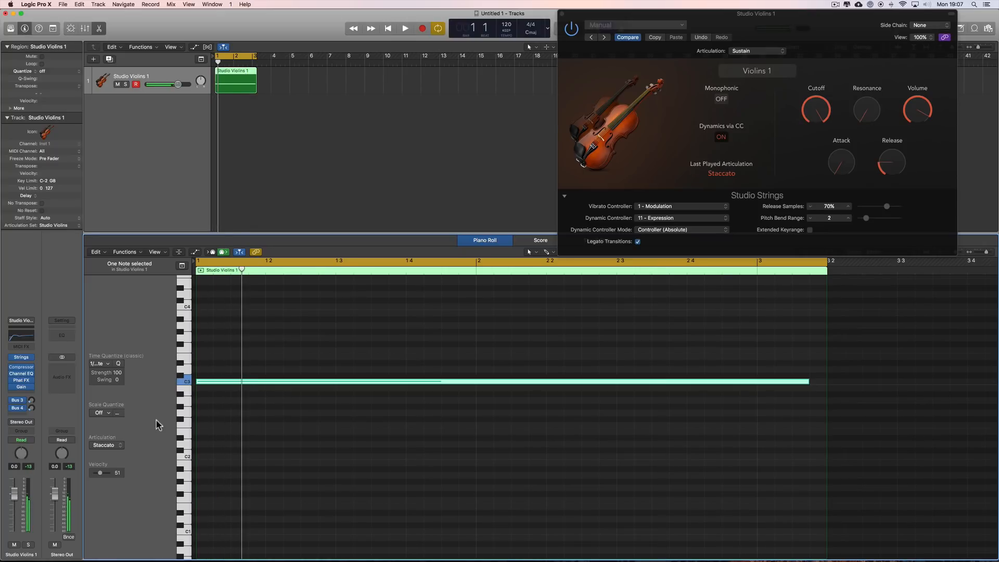
click(118, 446)
click(104, 452)
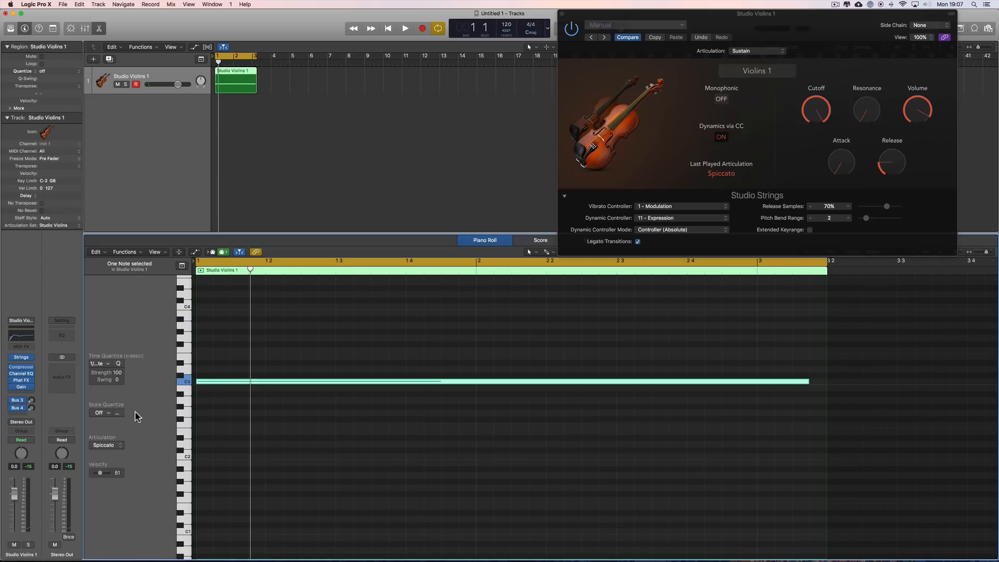
Compare Staccato and Spiccato by reassigning each articulation to the C3 note and playing it back, ending on Spiccato.
click(110, 446)
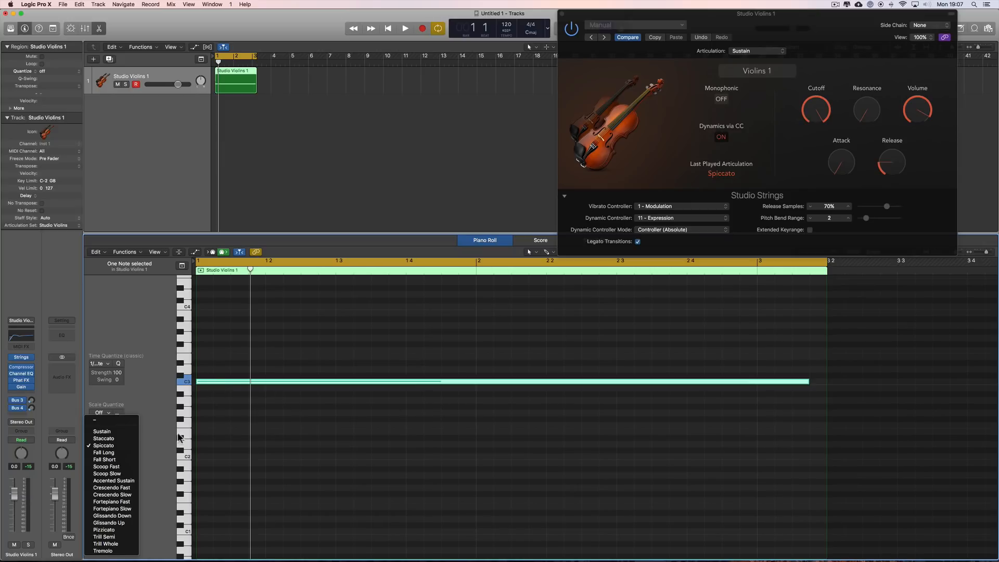
click(110, 440)
key(space)
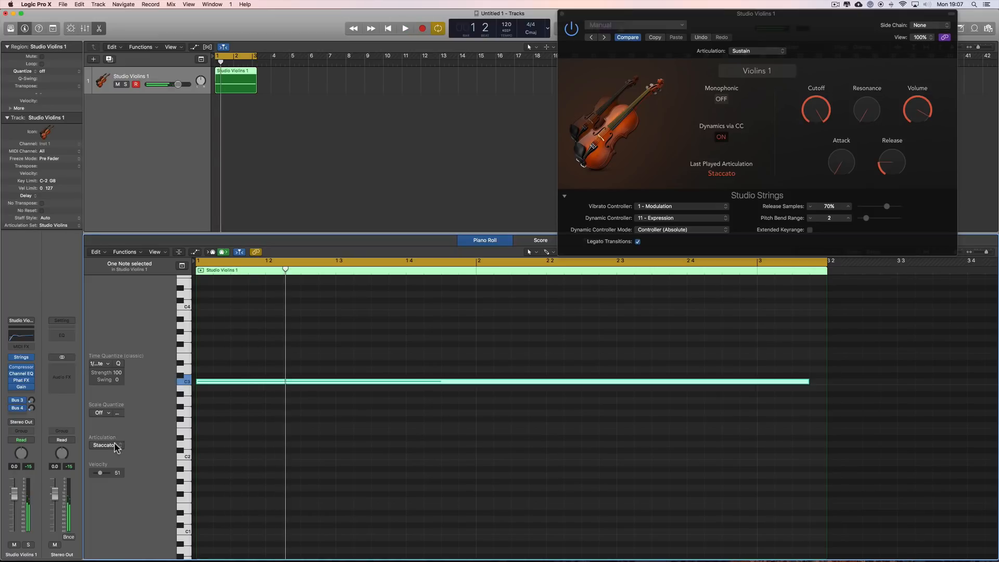
click(116, 446)
click(114, 451)
key(space)
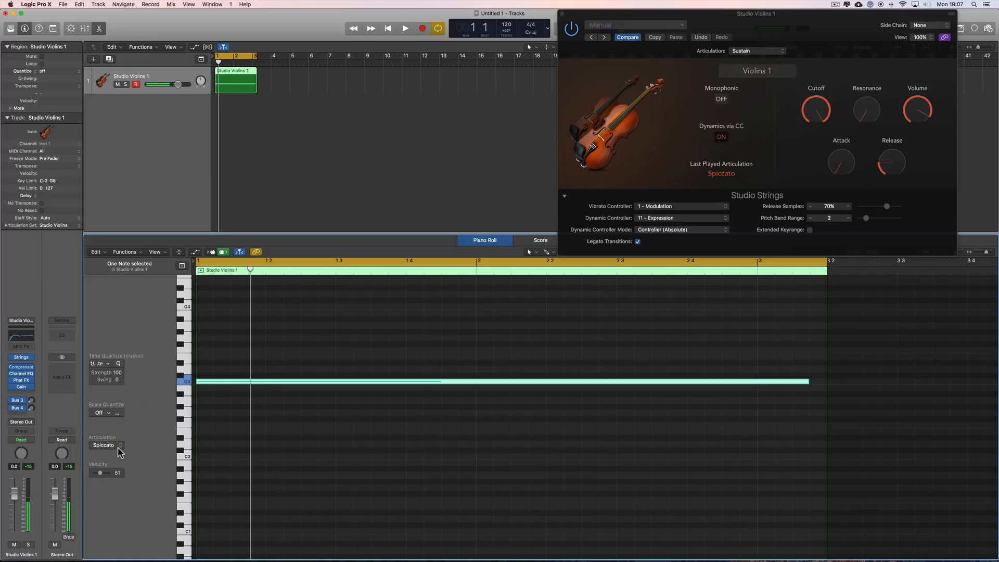
Set the C3 note's articulation to Fall Long and play it back twice.
click(119, 446)
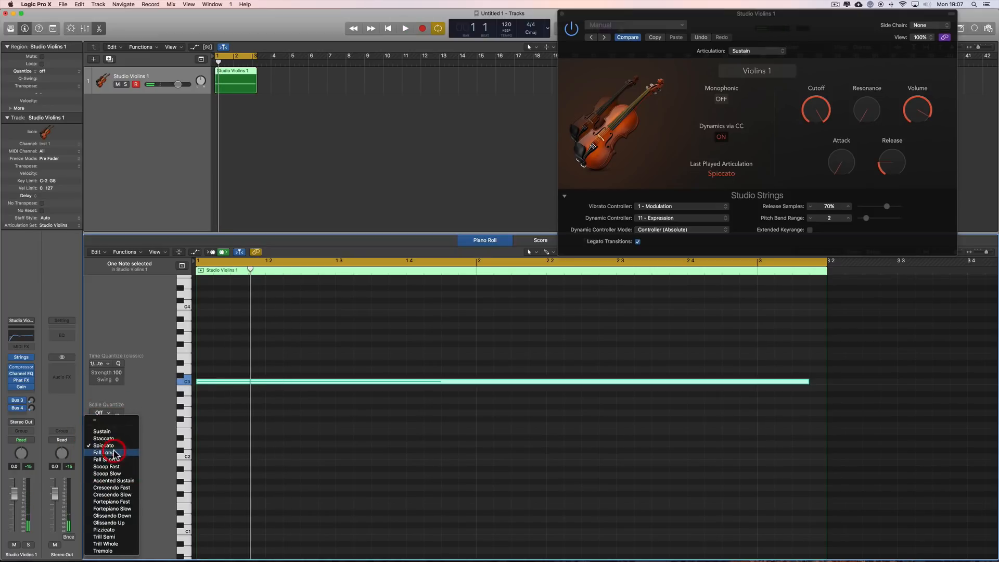
click(112, 455)
key(space)
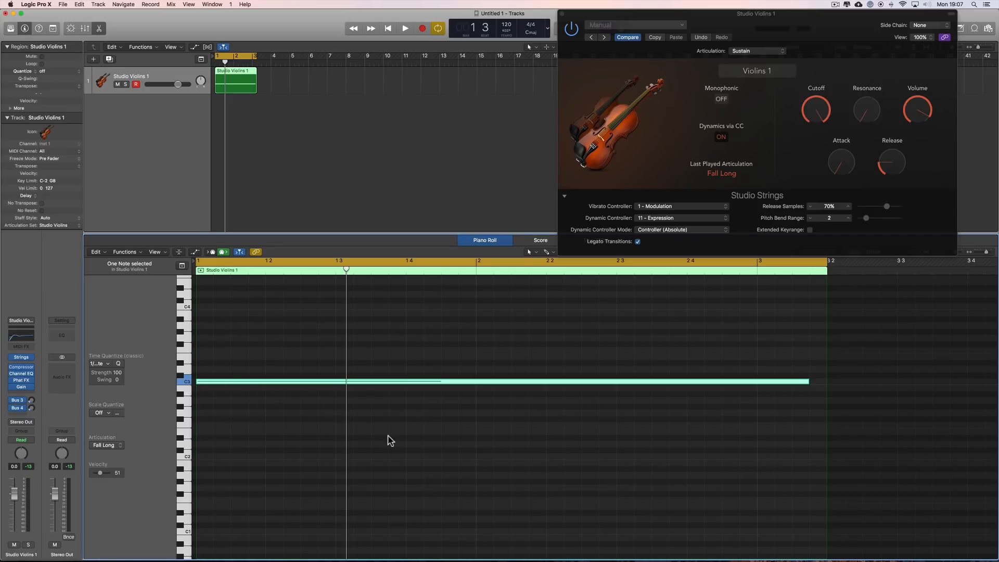
key(space)
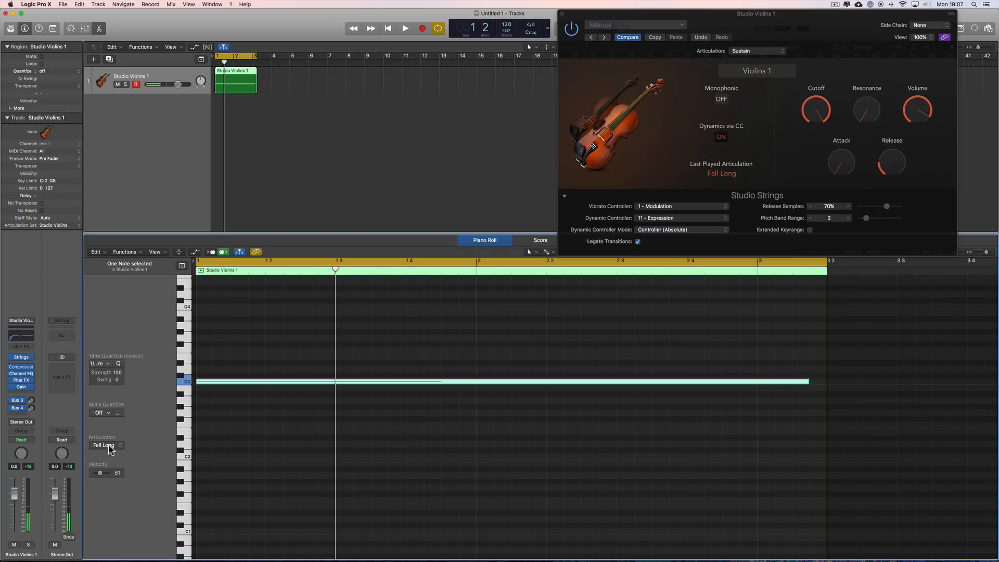
Compare Fall Short and Fall Long on the C3 note, switching between them and ending on Fall Short.
click(108, 446)
click(113, 452)
click(118, 445)
click(117, 439)
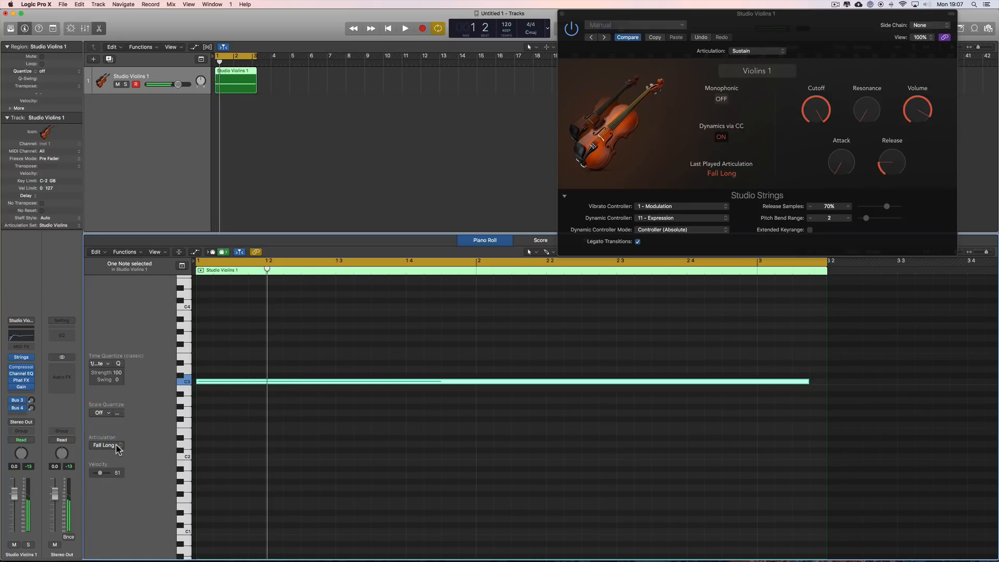
click(118, 446)
click(119, 453)
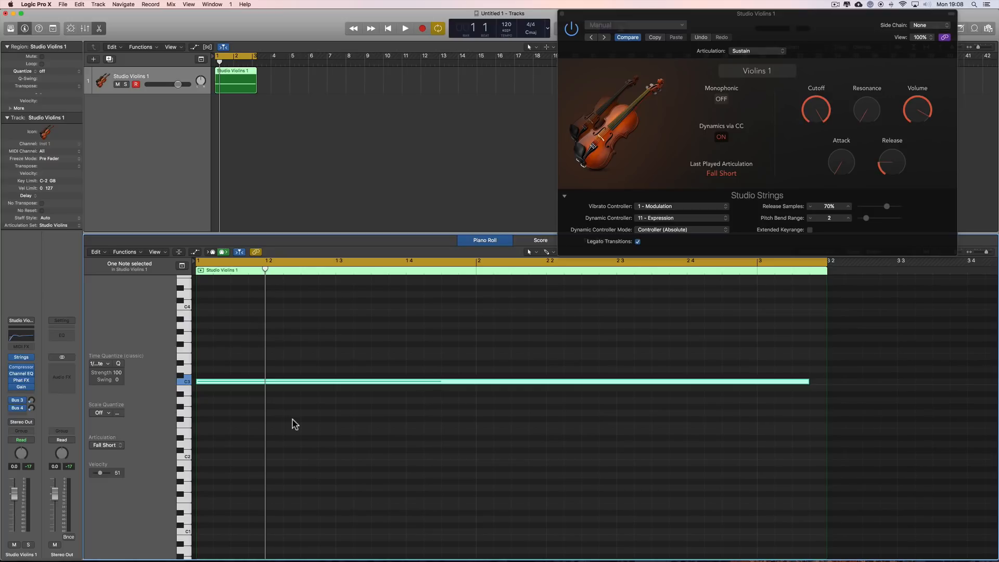
Set the C3 note's articulation to Scoop Fast and play it back.
click(120, 446)
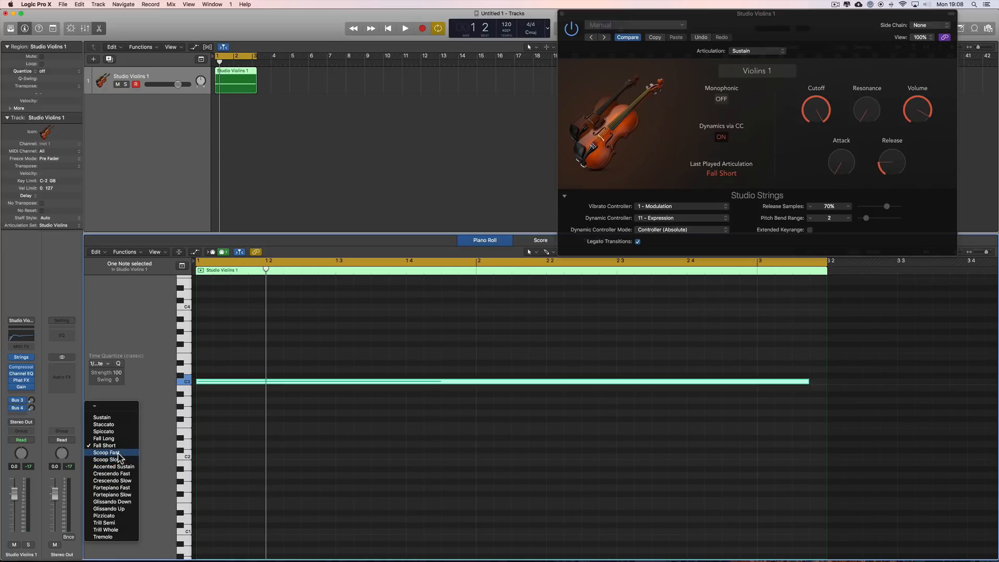
click(107, 452)
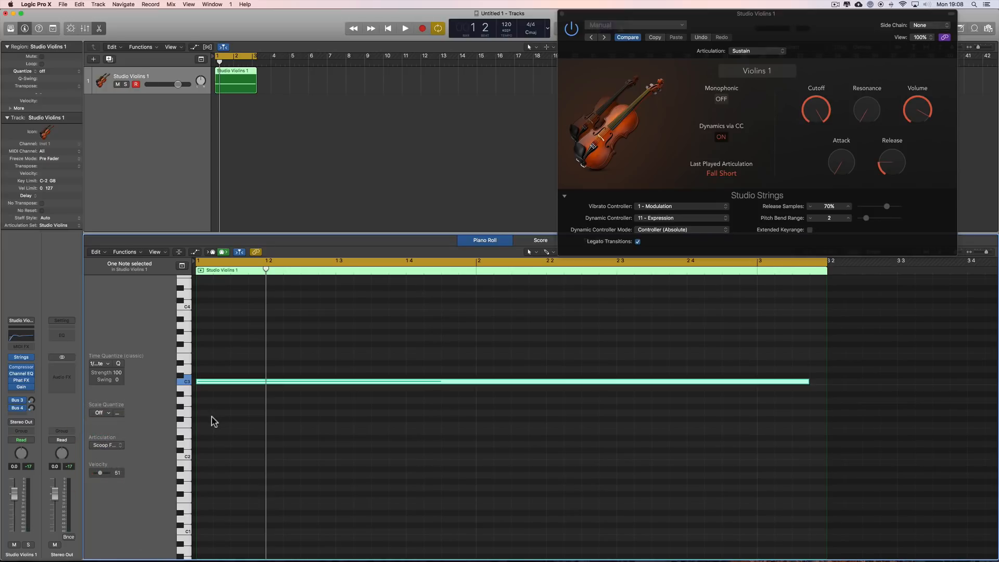
key(space)
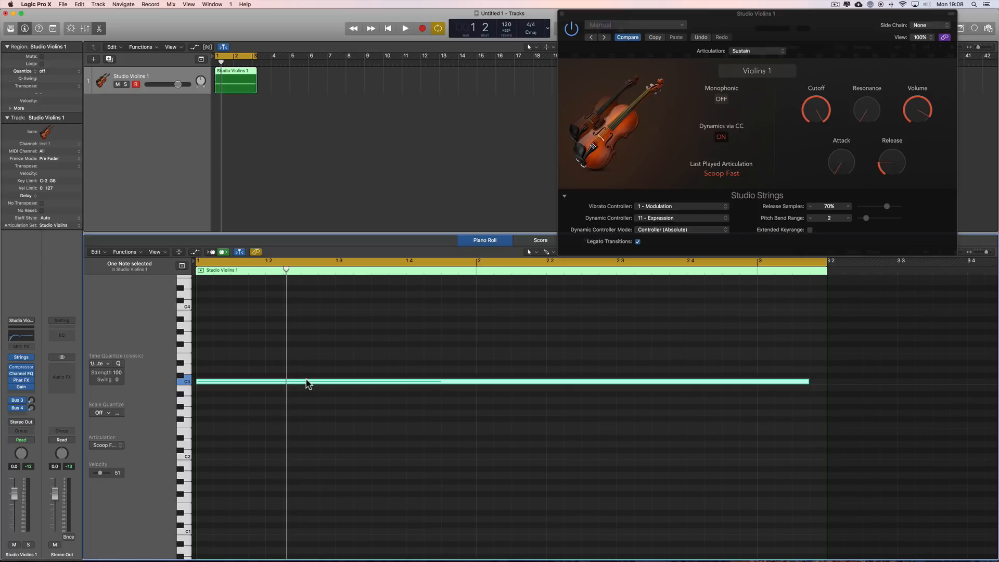
Set the C3 note's articulation to Scoop Slow and play it back.
click(118, 447)
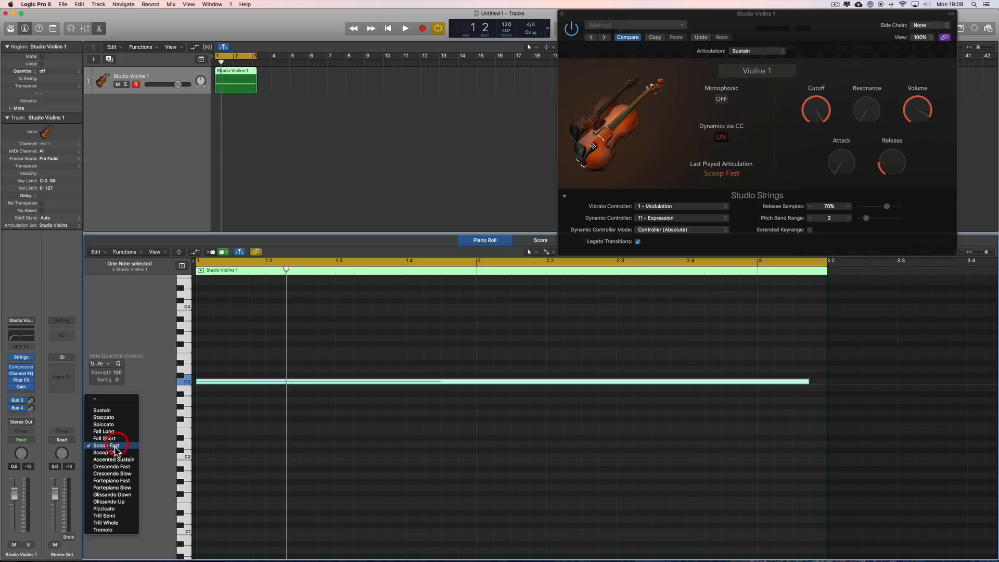
click(114, 416)
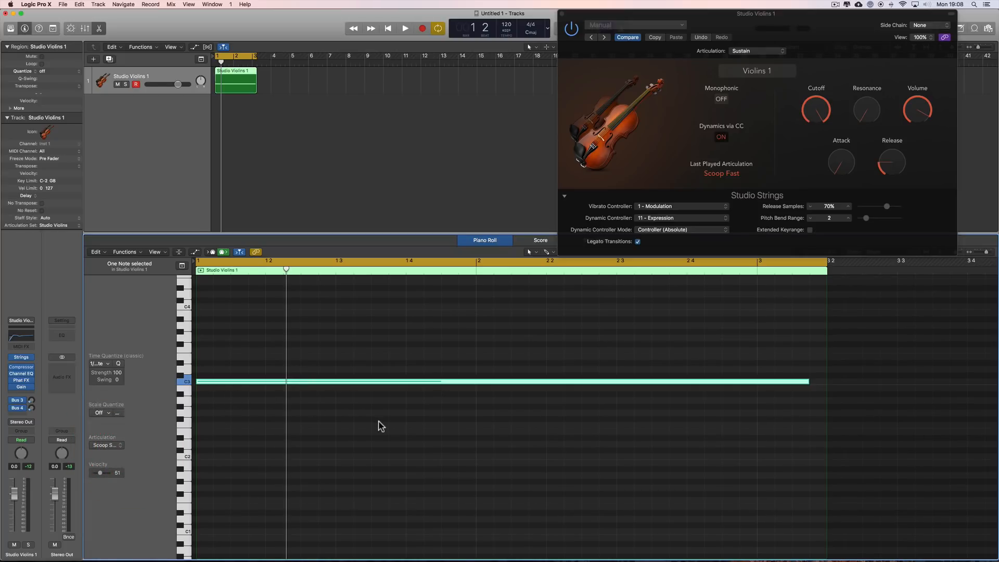
key(space)
Compare the two scoops by returning the C3 note to Scoop Fast and again to Scoop Slow, playing each.
click(109, 445)
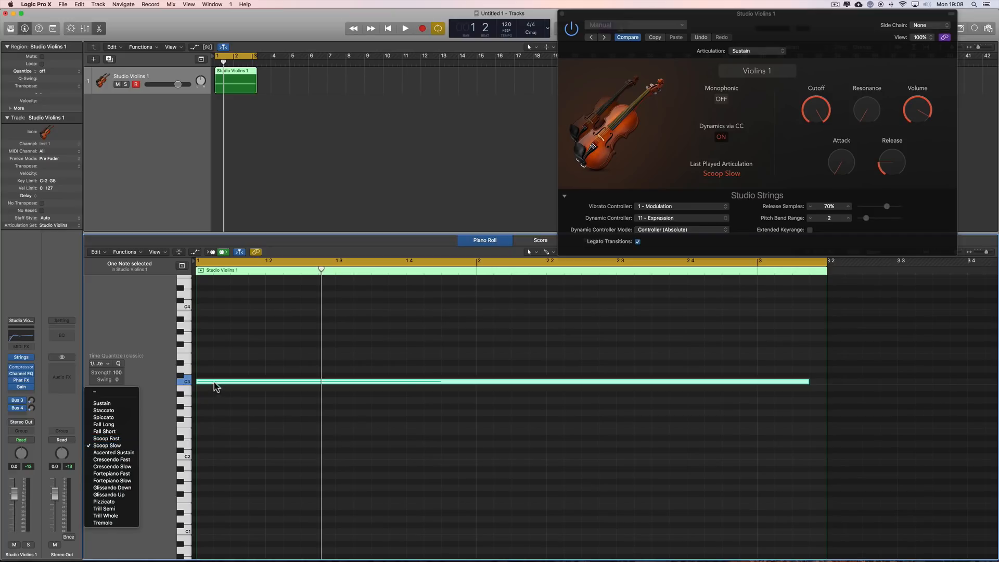
click(114, 439)
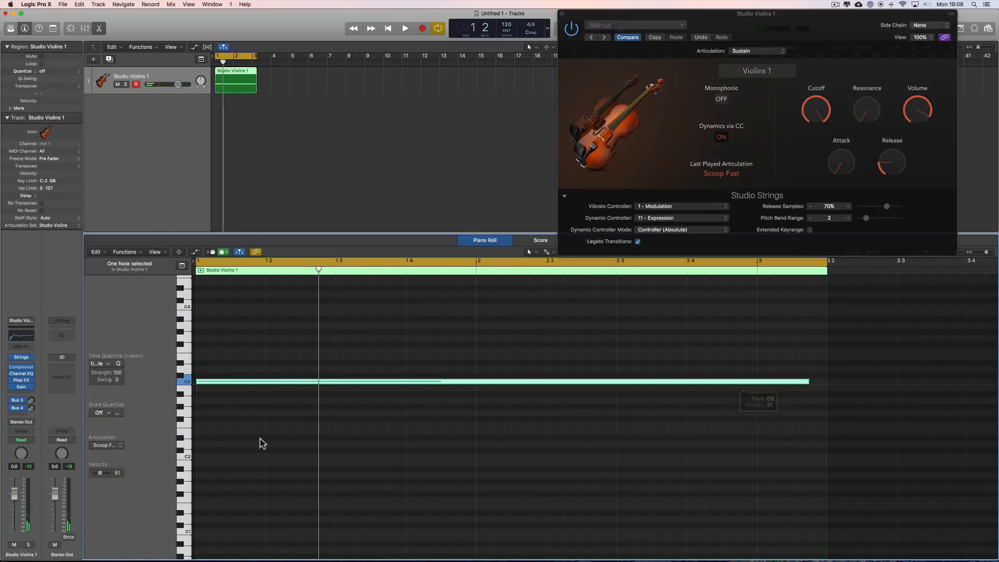
click(120, 446)
click(116, 453)
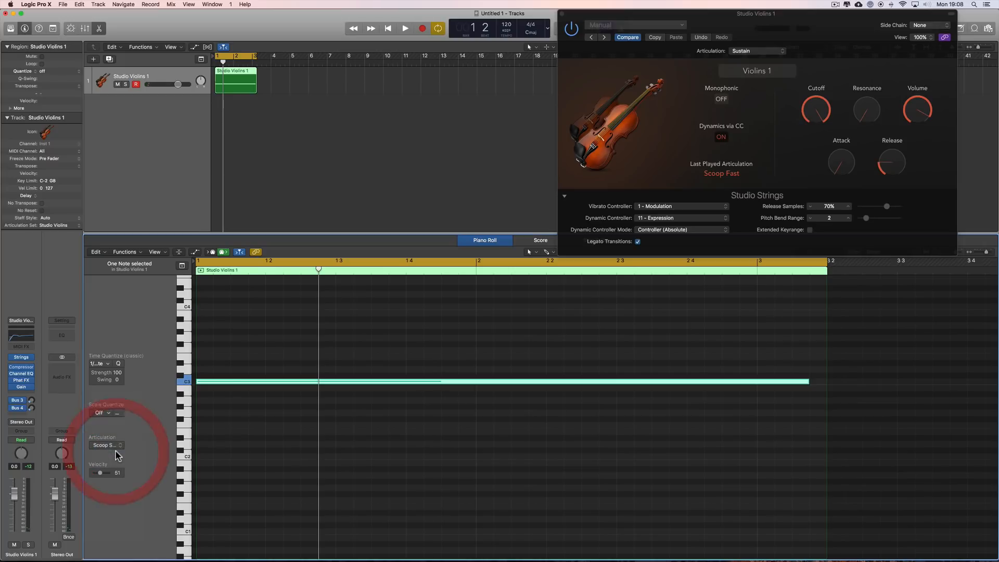
key(space)
key(space)
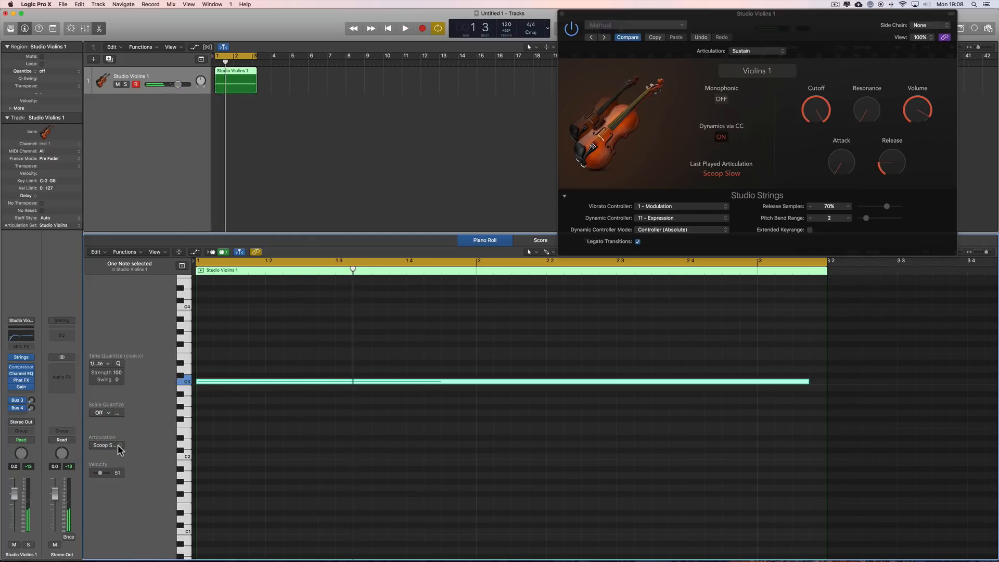
Set the C3 note's articulation to Crescendo Fast and play it back twice.
click(120, 446)
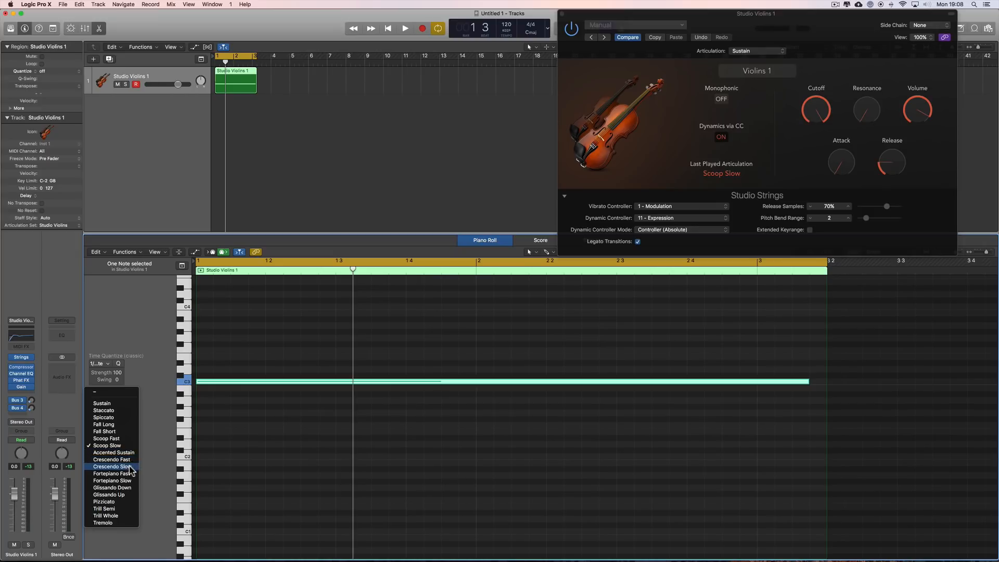
click(129, 459)
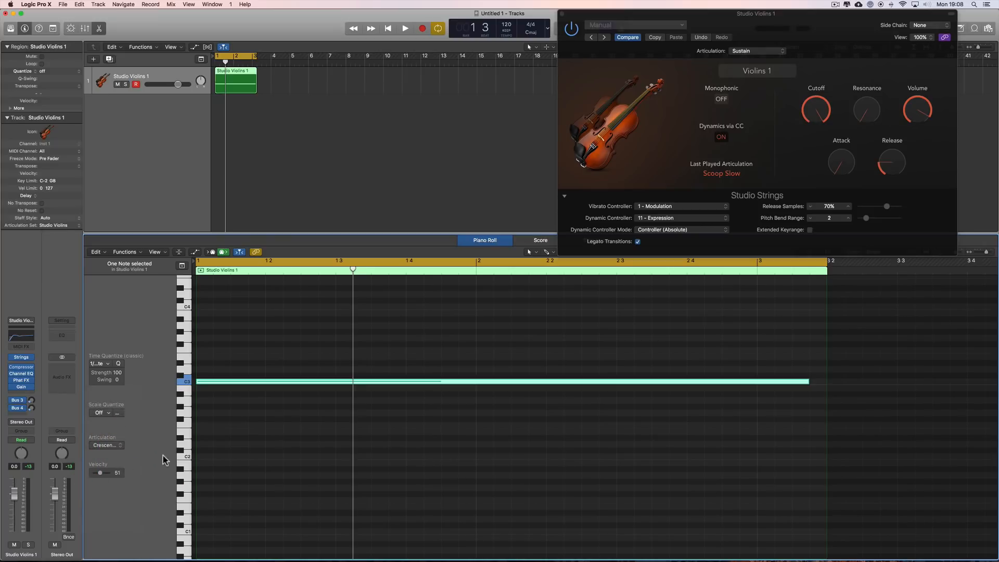
key(space)
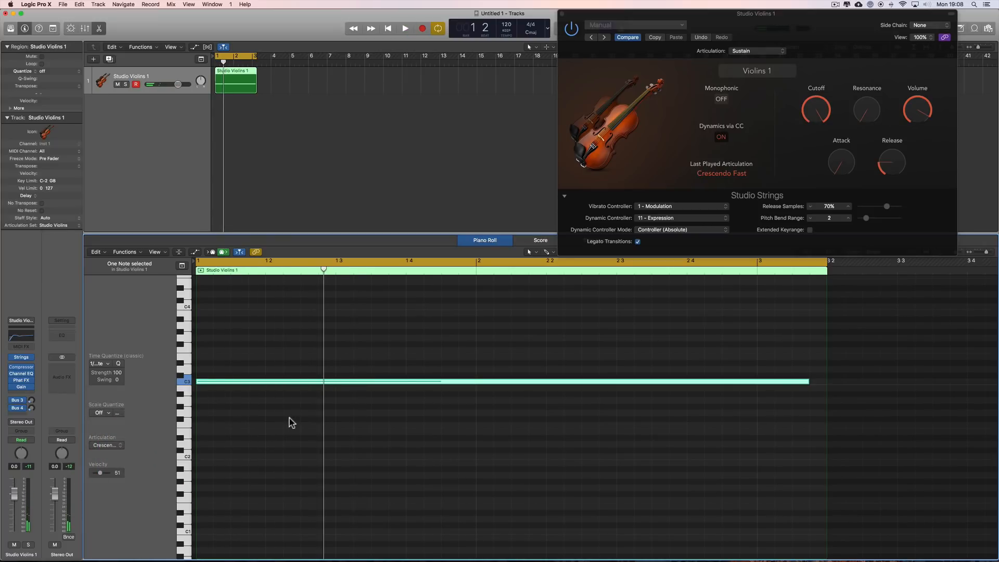
key(space)
key(space)
Set the C3 note's articulation to Crescendo Slow and play it back.
click(114, 444)
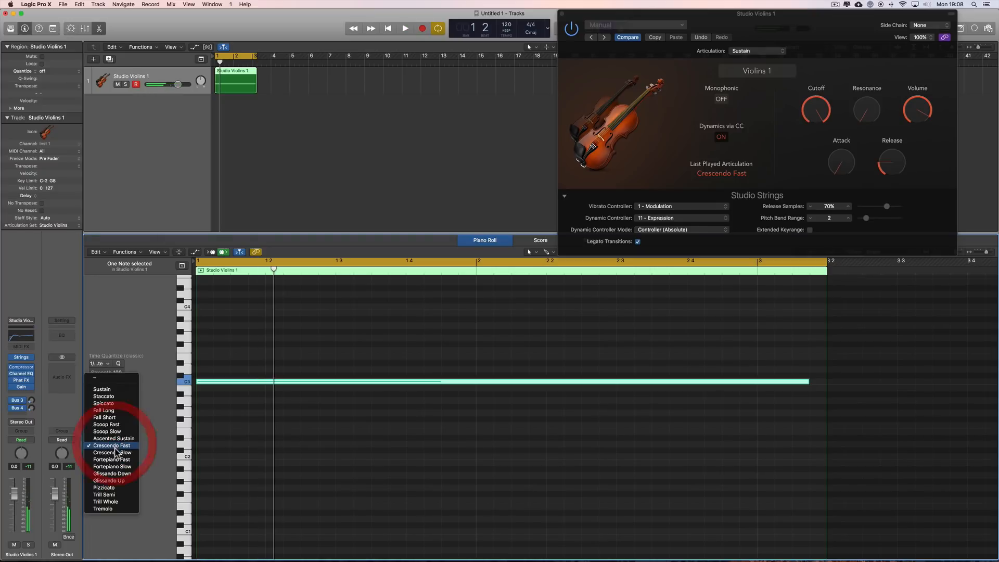
click(117, 453)
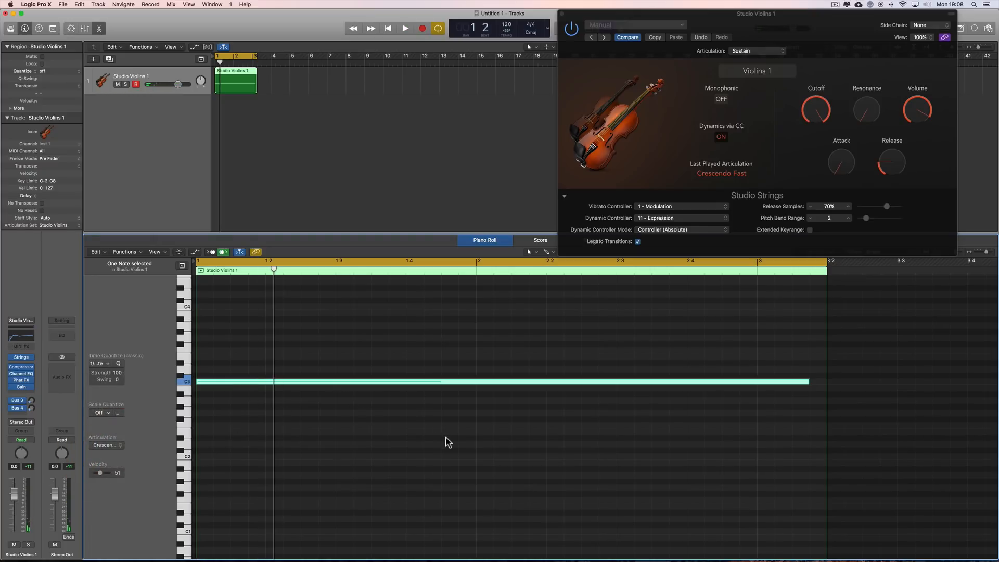
key(space)
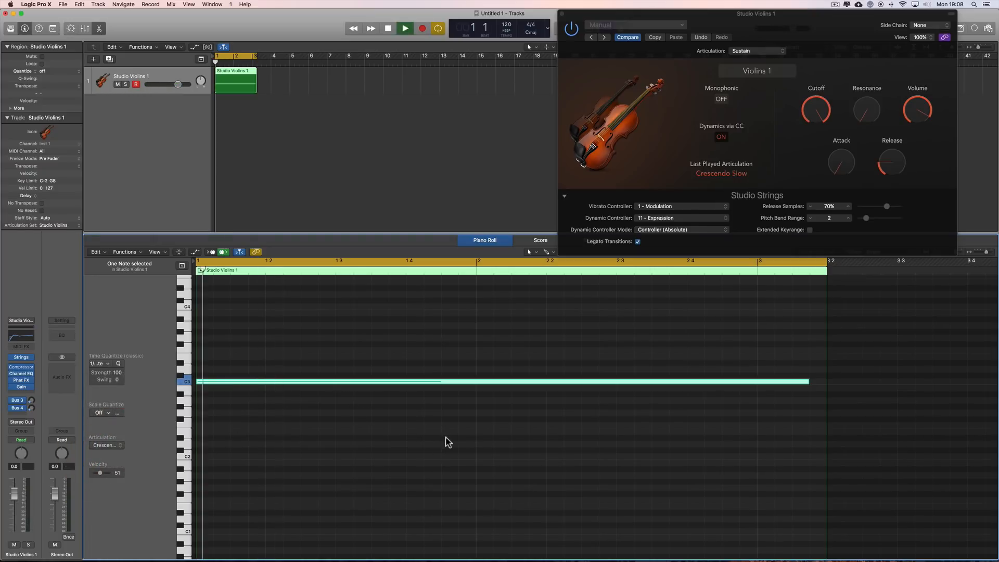
key(space)
Set the C3 note's articulation to Fortepiano Fast and play it back.
click(110, 446)
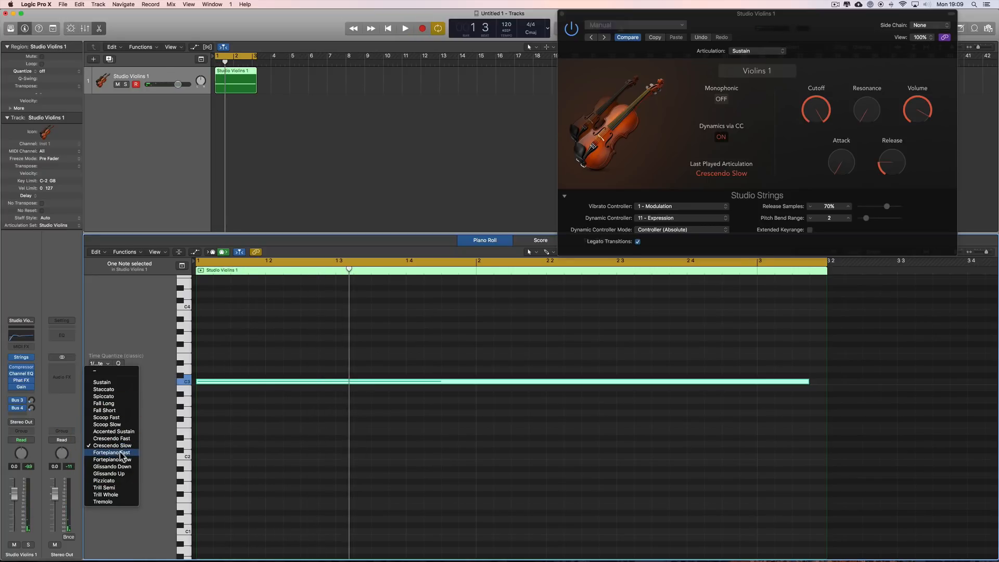
click(122, 453)
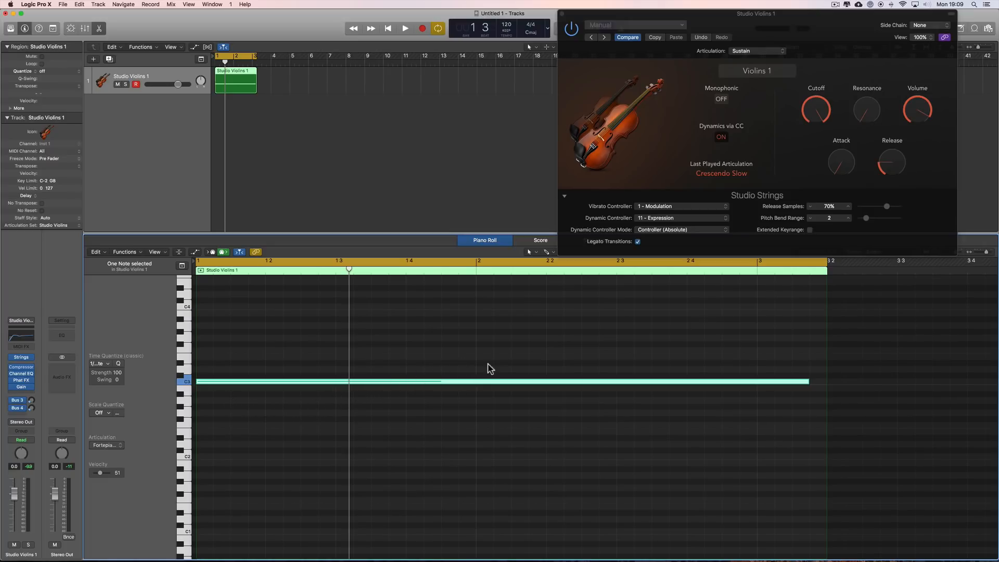
click(115, 447)
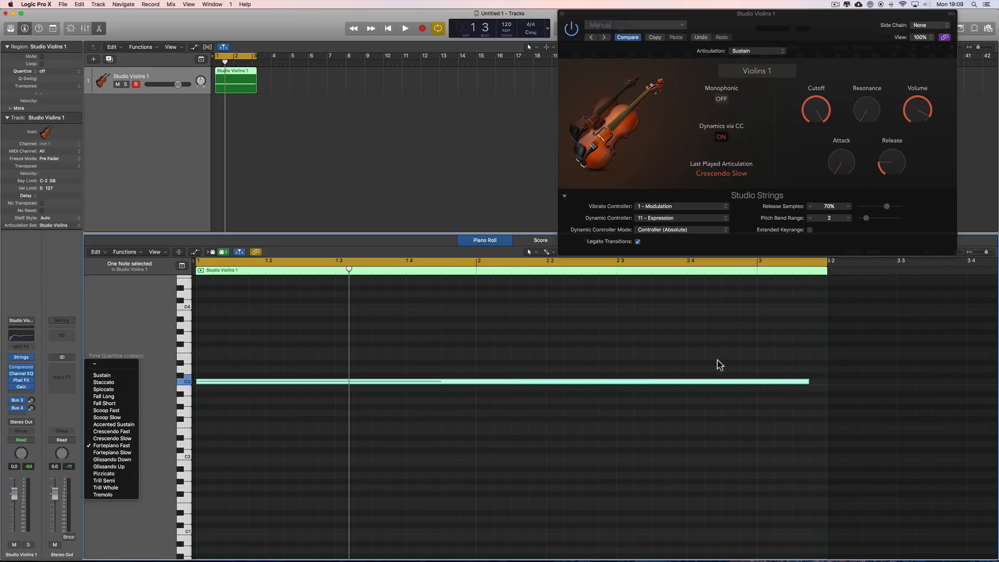
click(696, 352)
key(space)
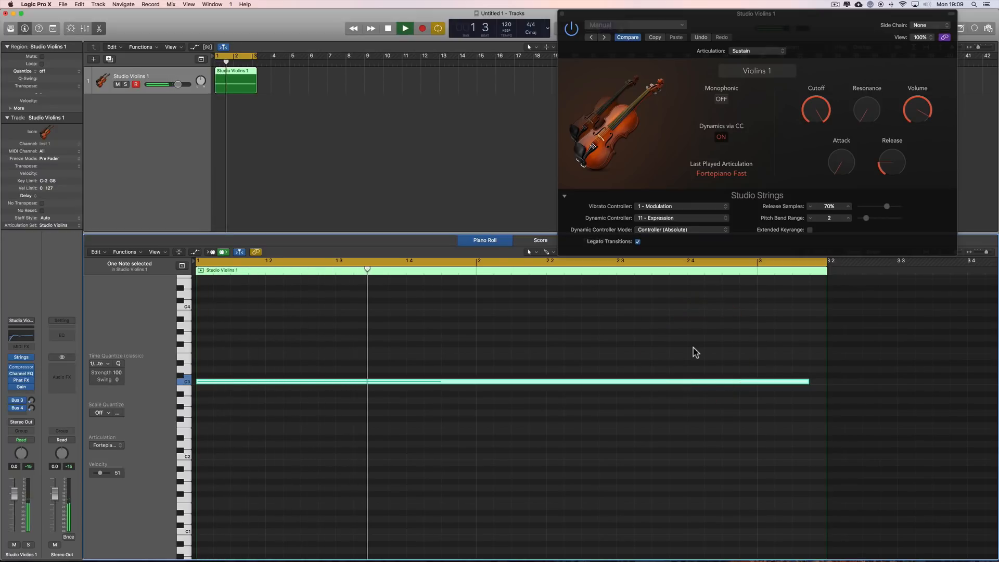
key(space)
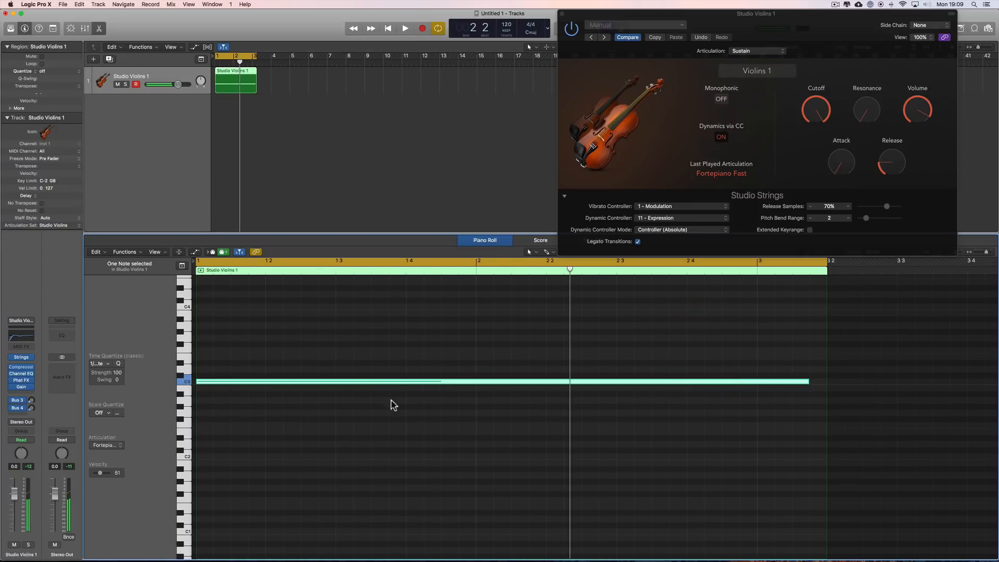
Check the articulation choices, deselect the C3 note and replay it with Fortepiano Fast.
click(121, 446)
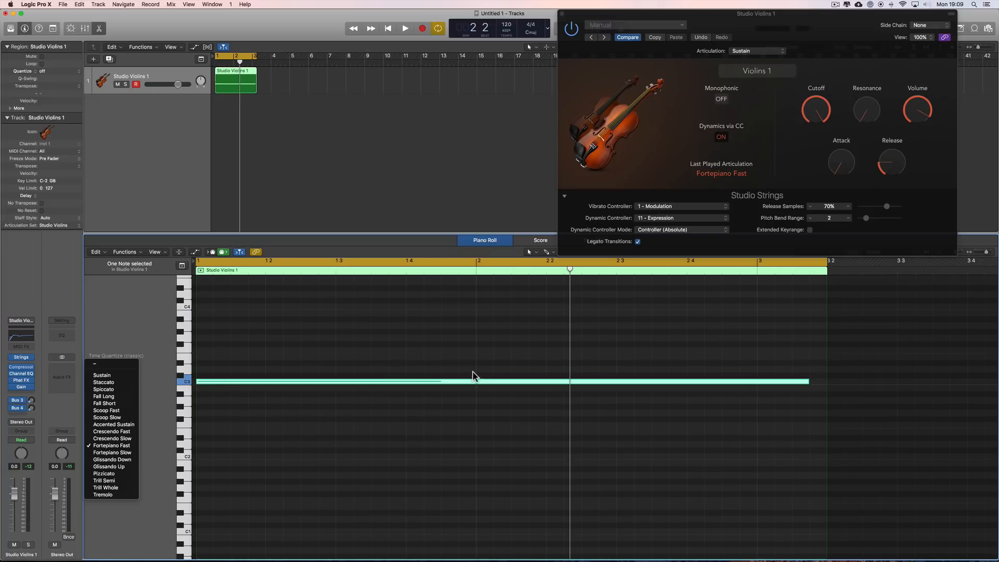
click(456, 358)
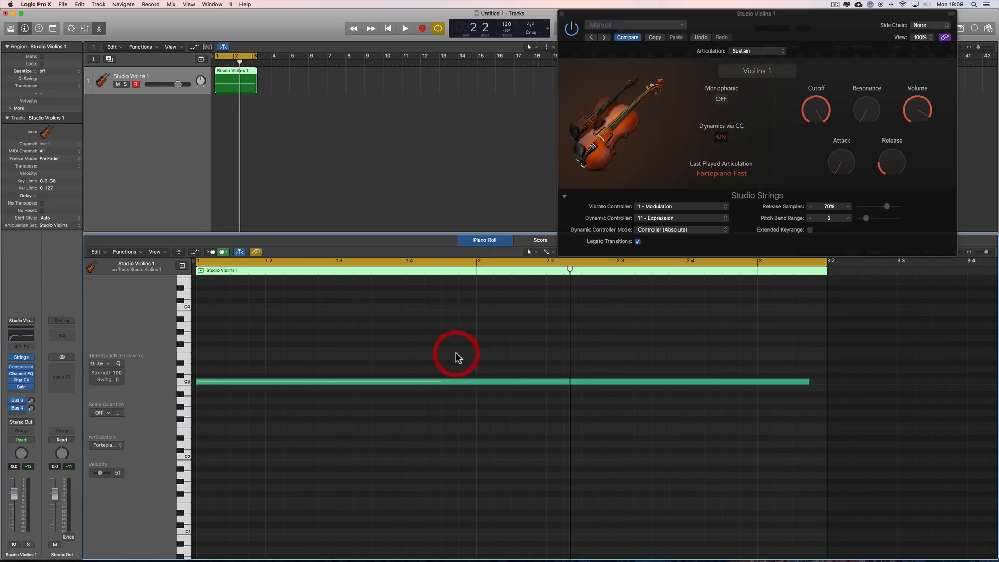
key(space)
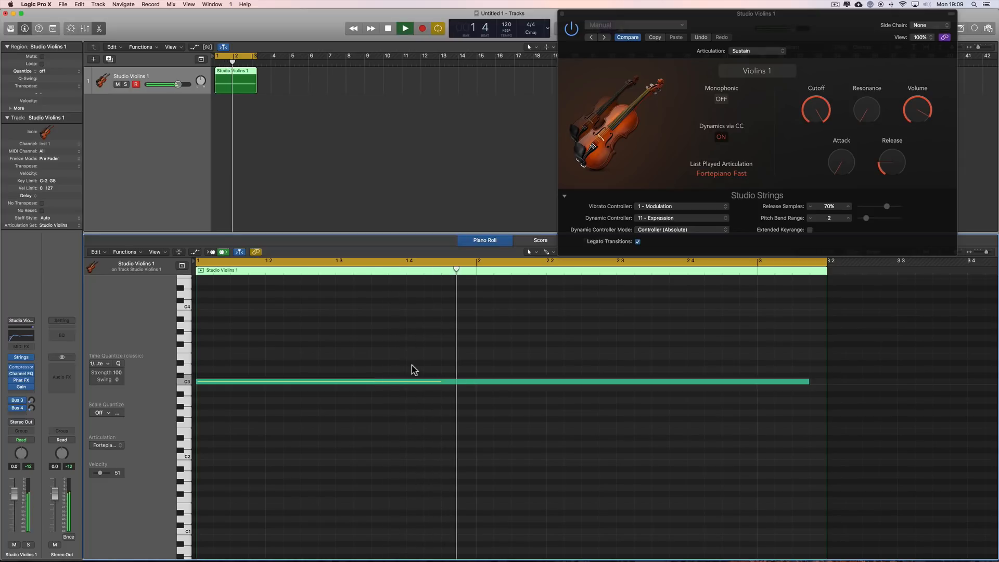
key(space)
Select the C3 note in the Piano Roll and set its articulation to Fortepiano Slow.
click(343, 382)
click(119, 446)
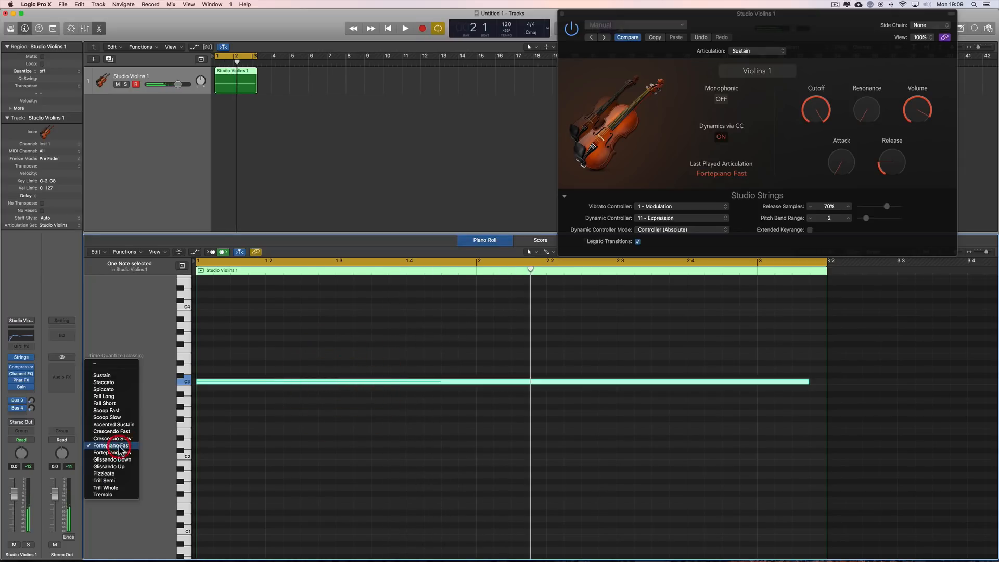
click(120, 453)
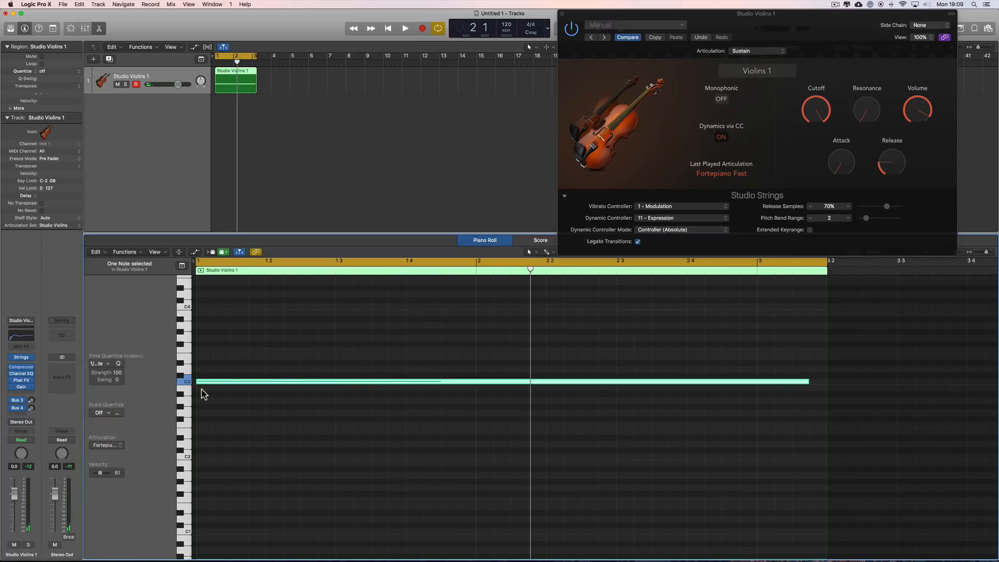
Play back the C3 note with the Fortepiano Slow articulation.
scroll(744, 385, down, 1)
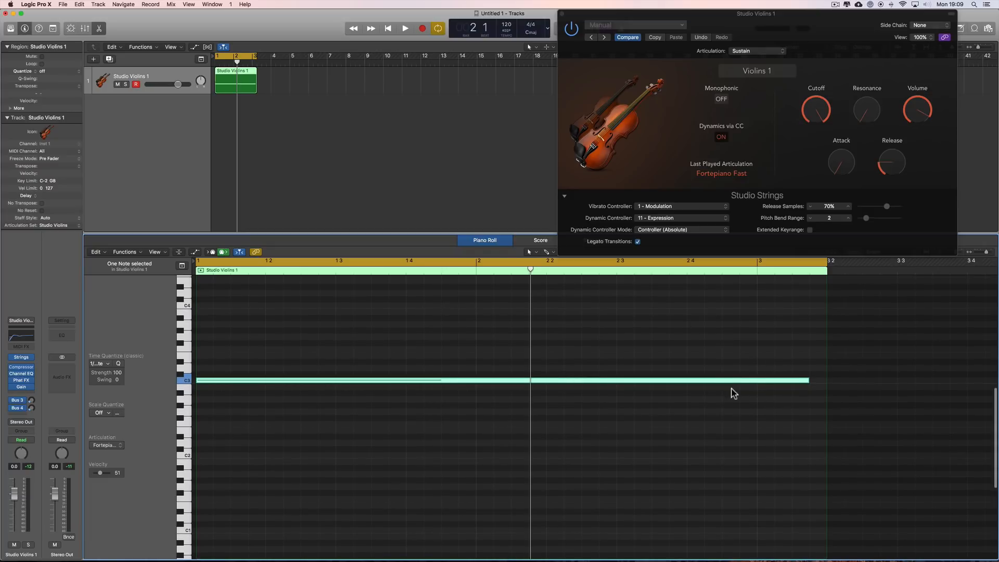
key(space)
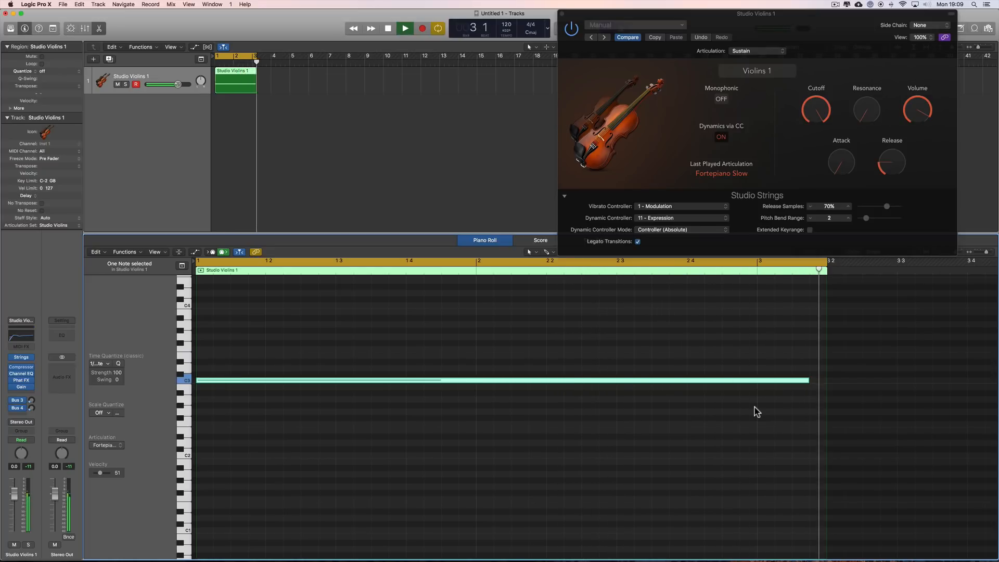
key(space)
Set the C3 note's articulation to Glissando Down and play it back twice.
click(121, 445)
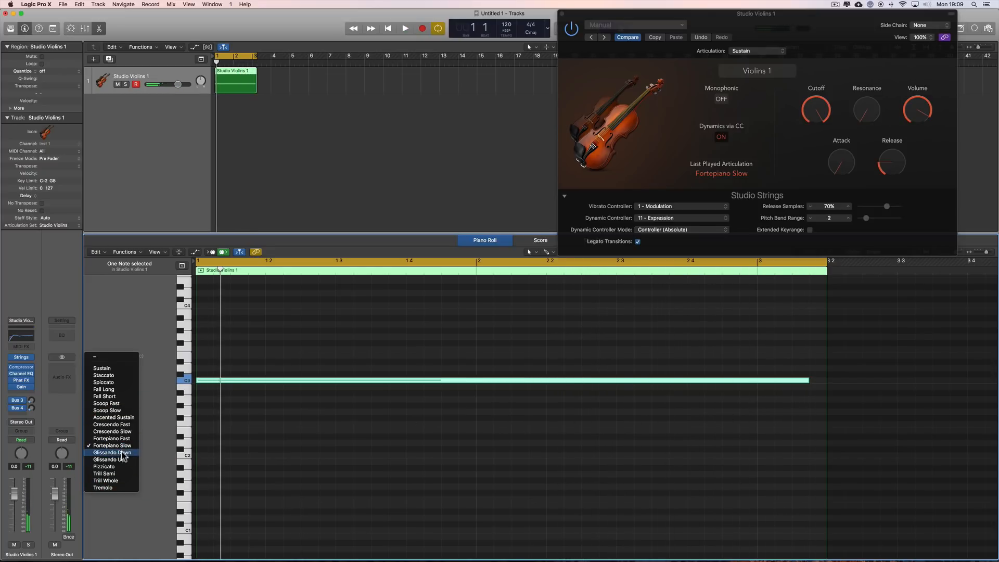
click(122, 453)
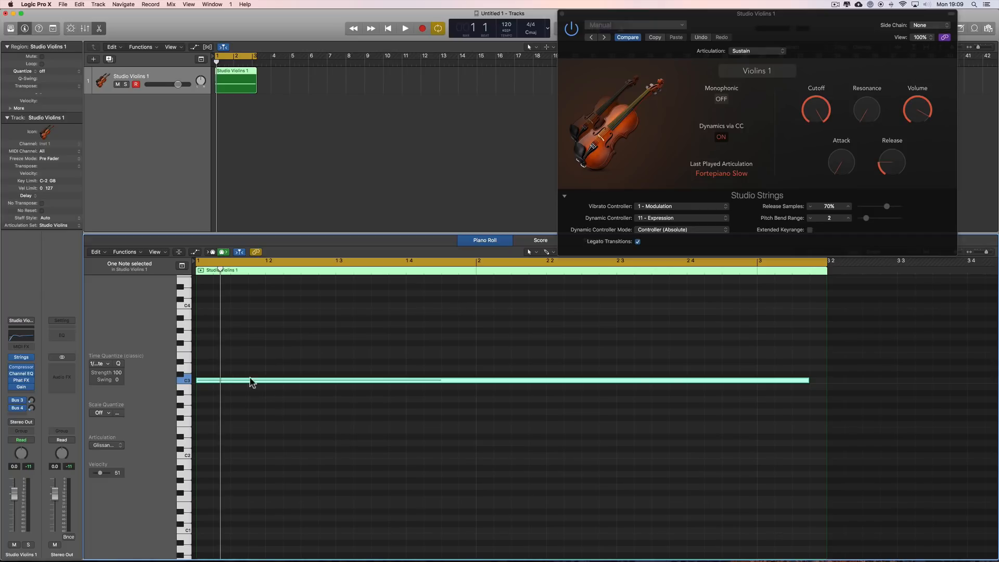
key(space)
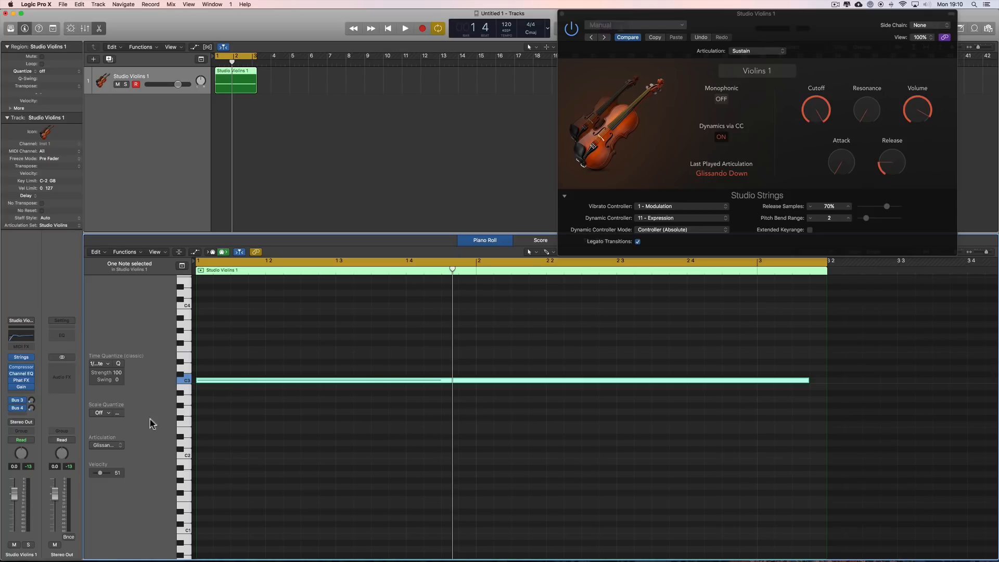
click(117, 446)
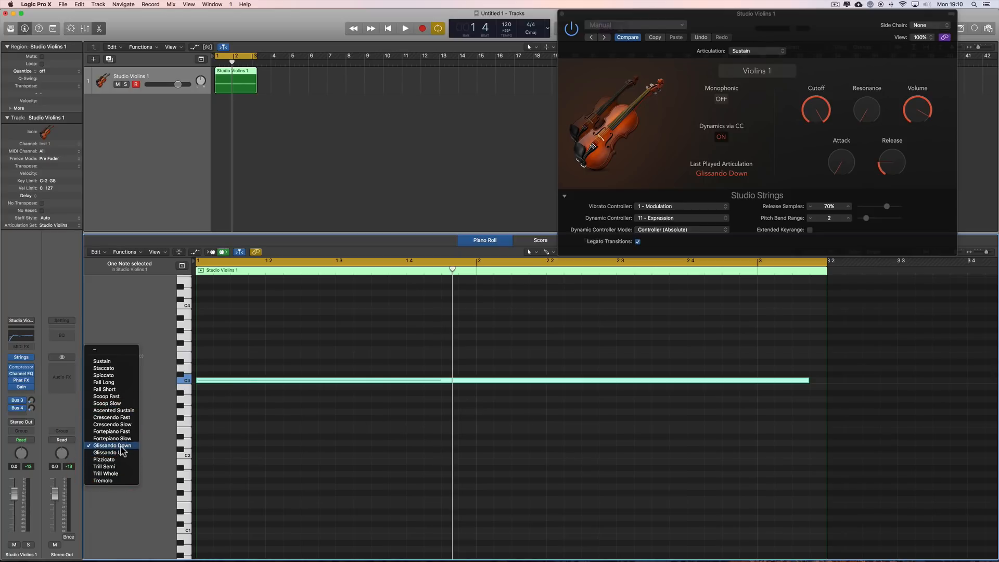
click(134, 445)
key(space)
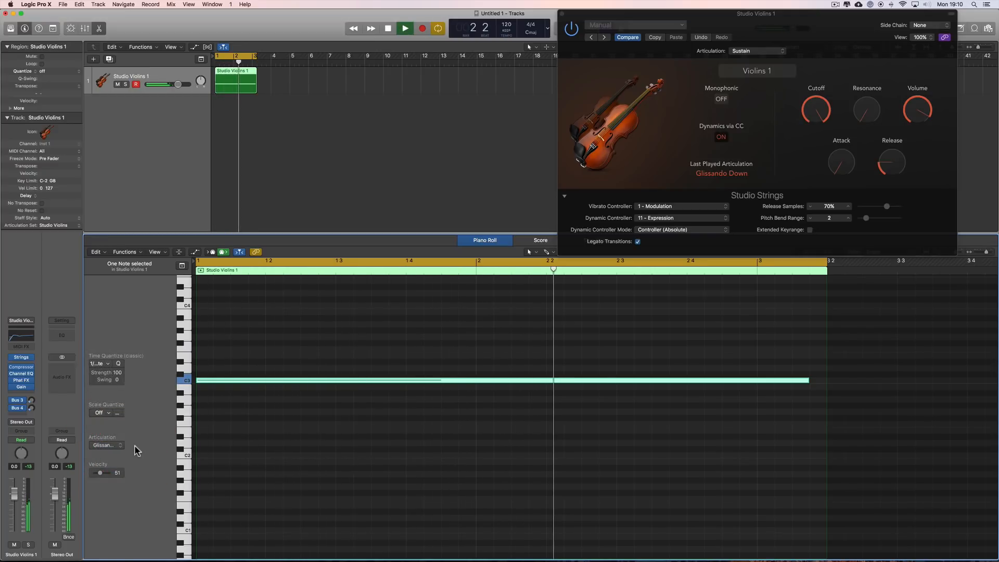
key(space)
Set the C3 note's articulation to Glissando Up and play it back twice.
click(122, 446)
click(122, 452)
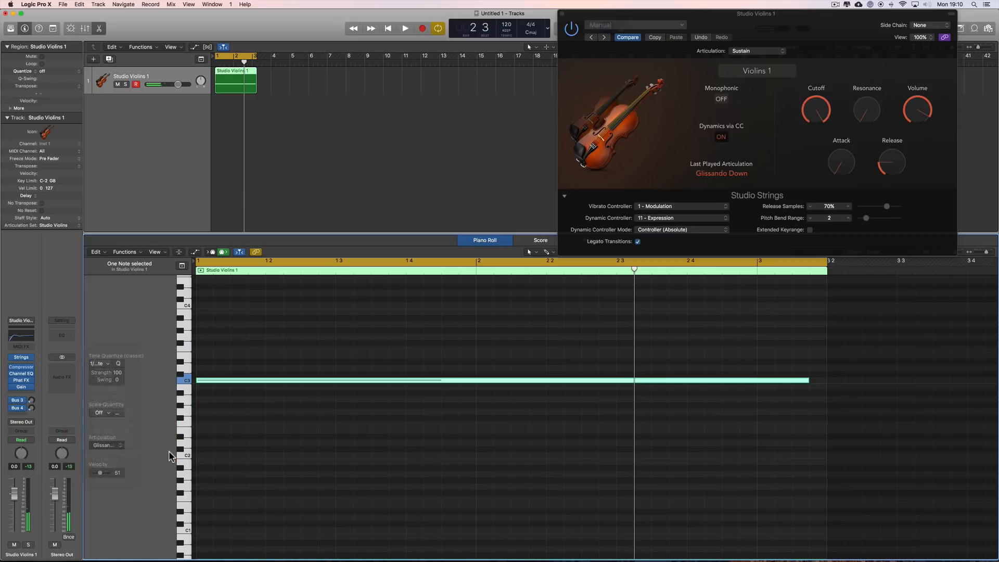
key(space)
key(space)
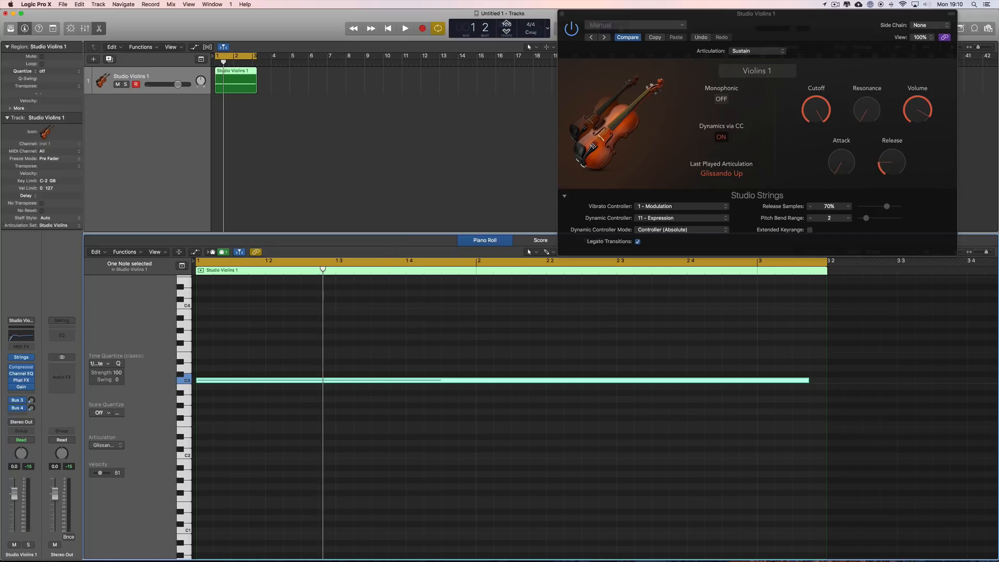
key(space)
key(space)
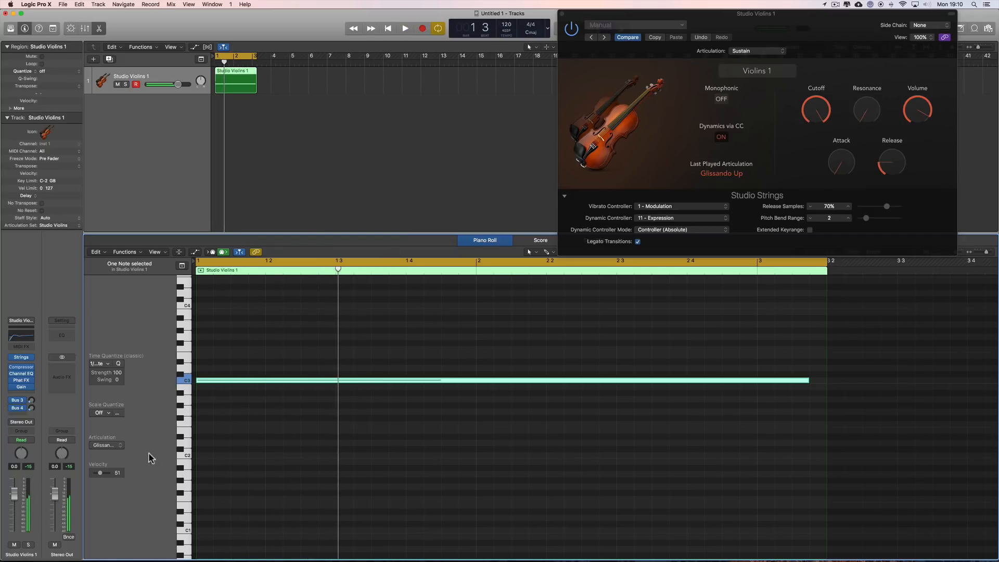
Set the C3 note's articulation to Pizzicato and play it back.
click(112, 445)
click(112, 454)
key(space)
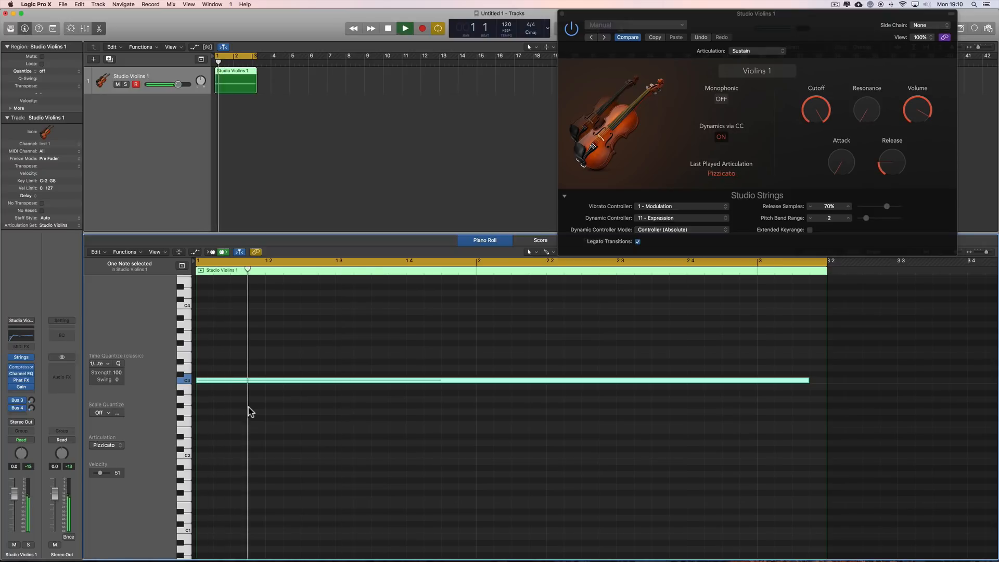
key(space)
Set the C3 note's articulation to Trill Semi and play it back.
click(118, 447)
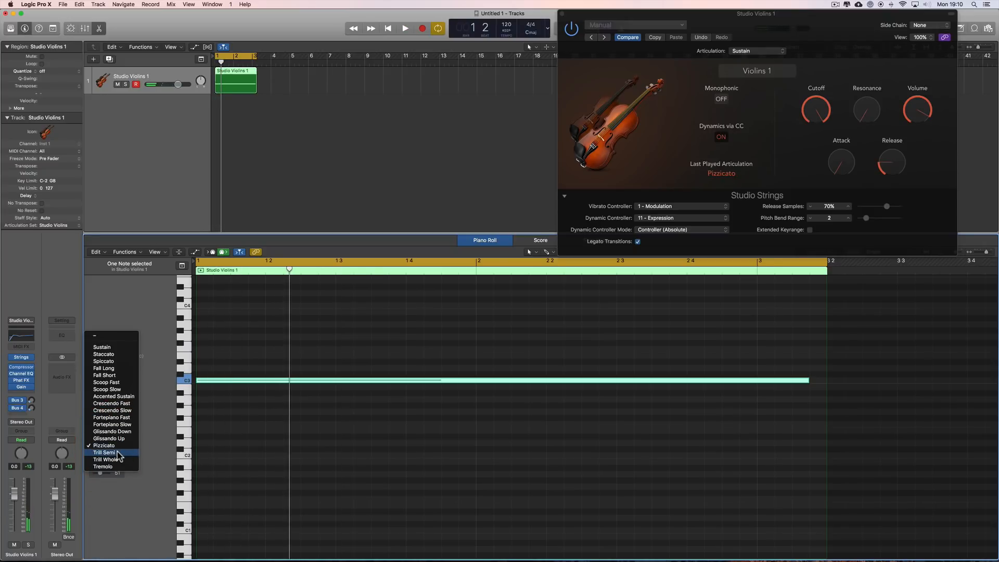
click(116, 452)
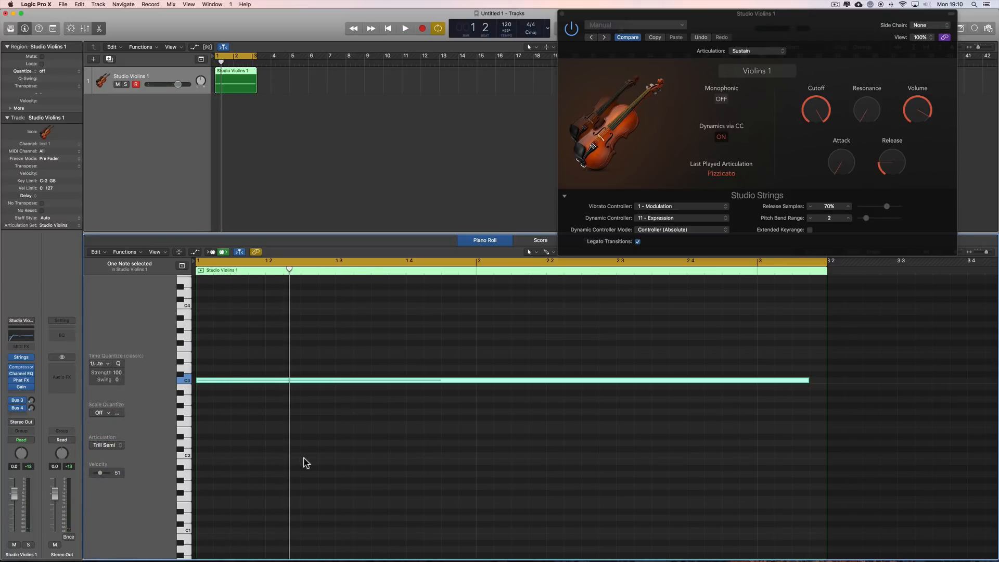
key(space)
key(space)
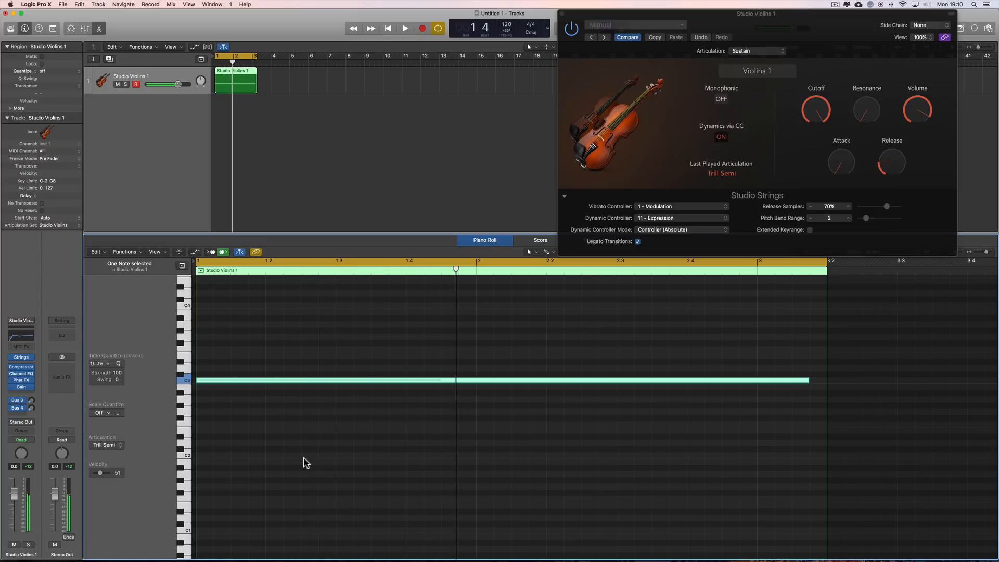
key(space)
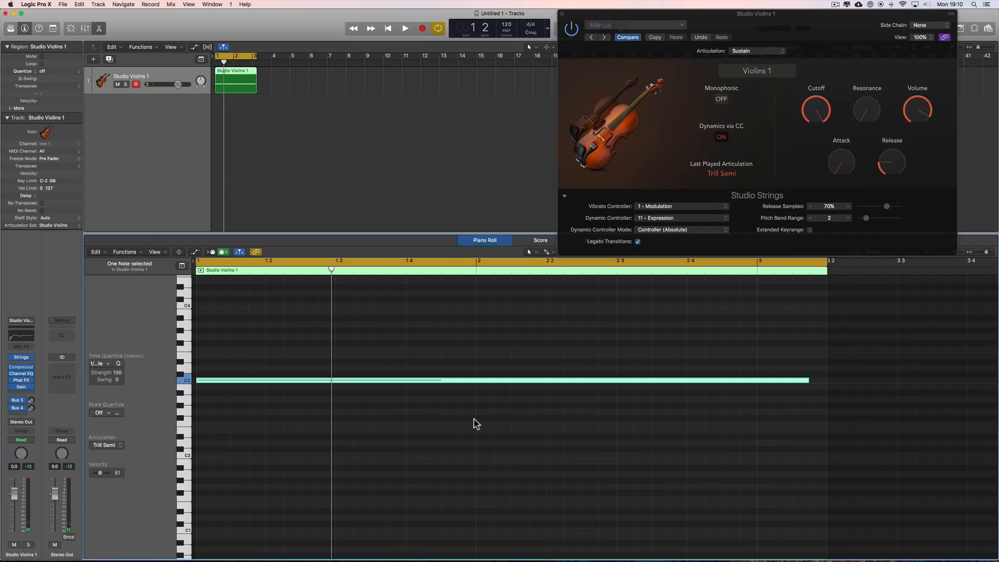
Set the C3 note's articulation to Trill Whole and play it back twice.
click(118, 445)
click(117, 452)
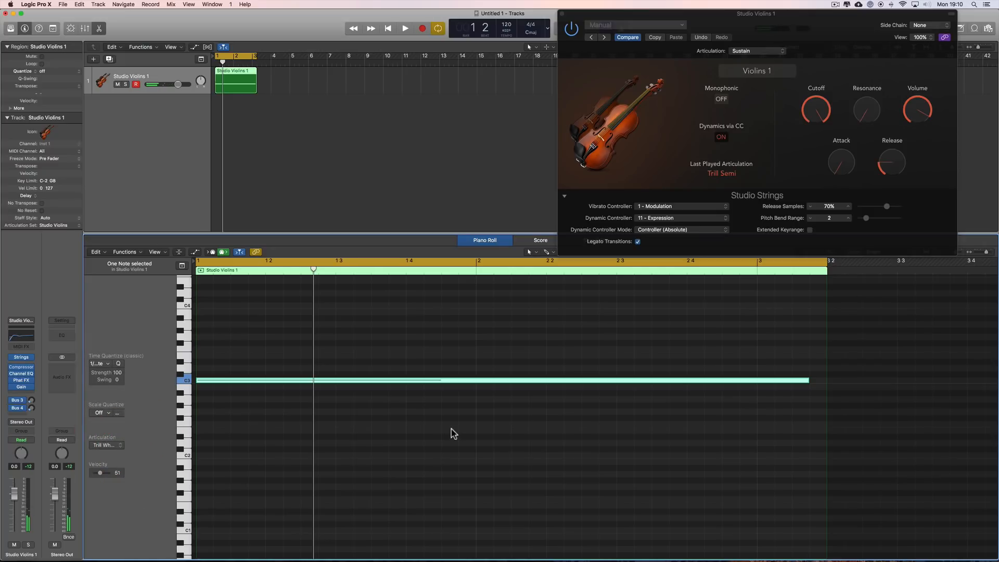
key(space)
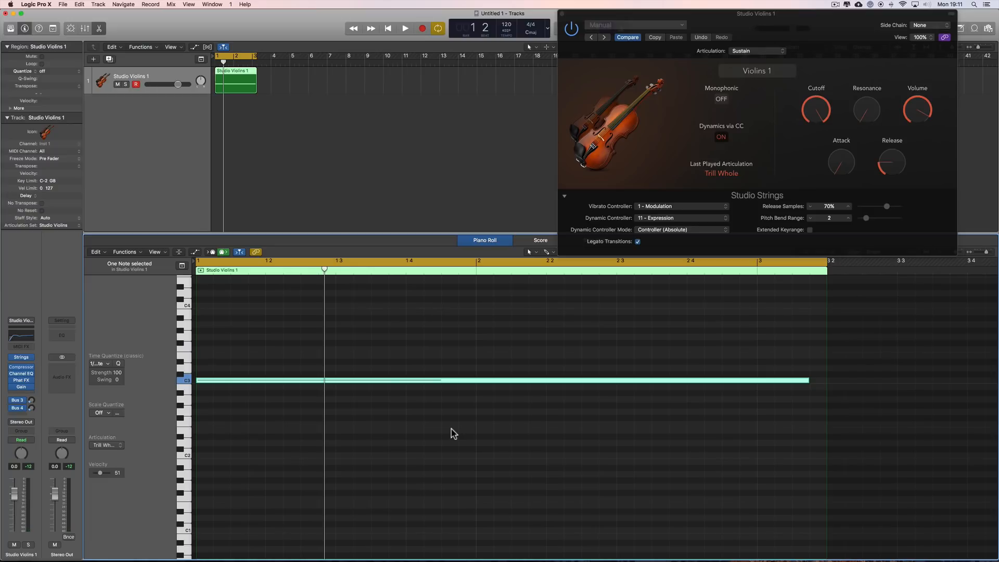
key(space)
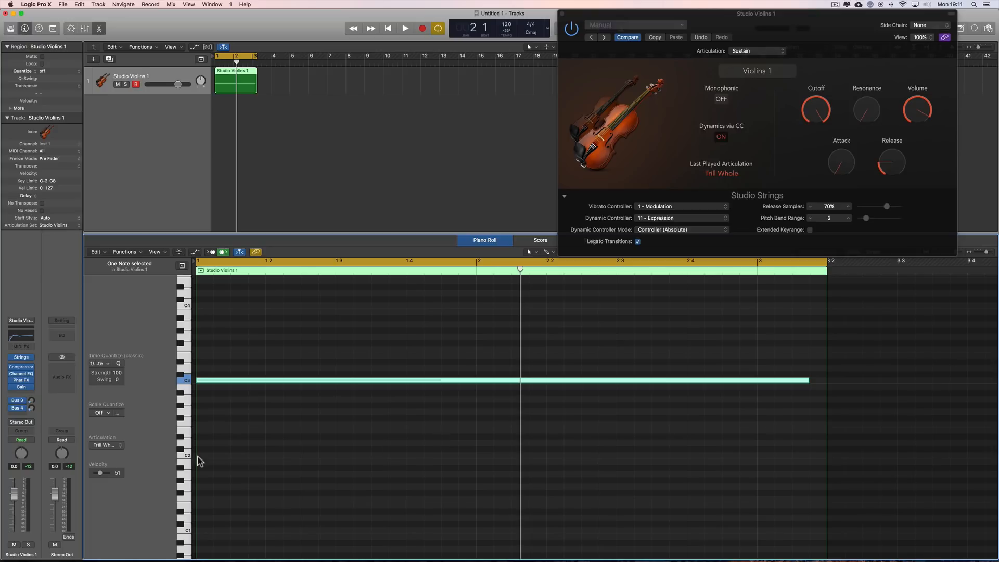
click(117, 446)
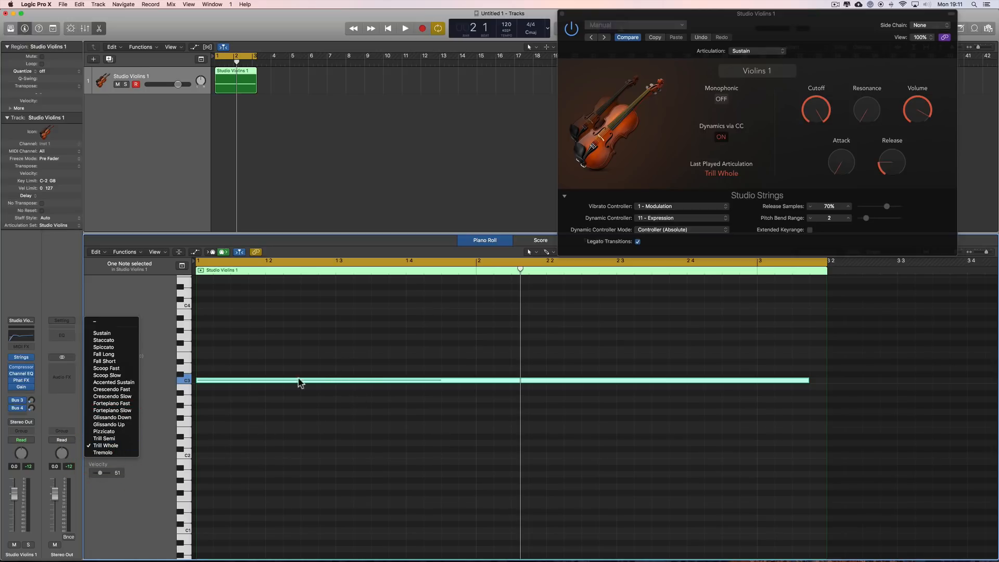
click(186, 418)
key(space)
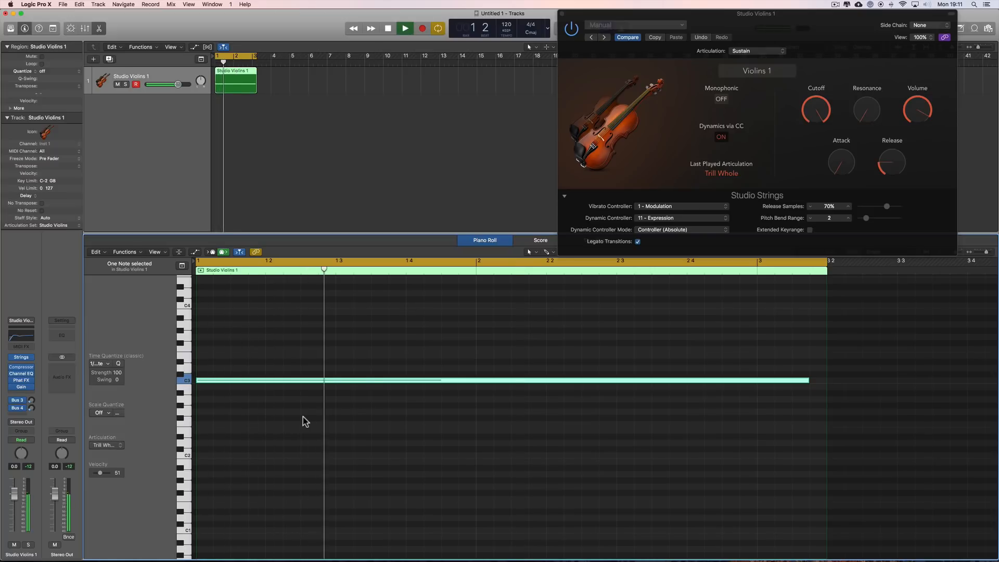
key(space)
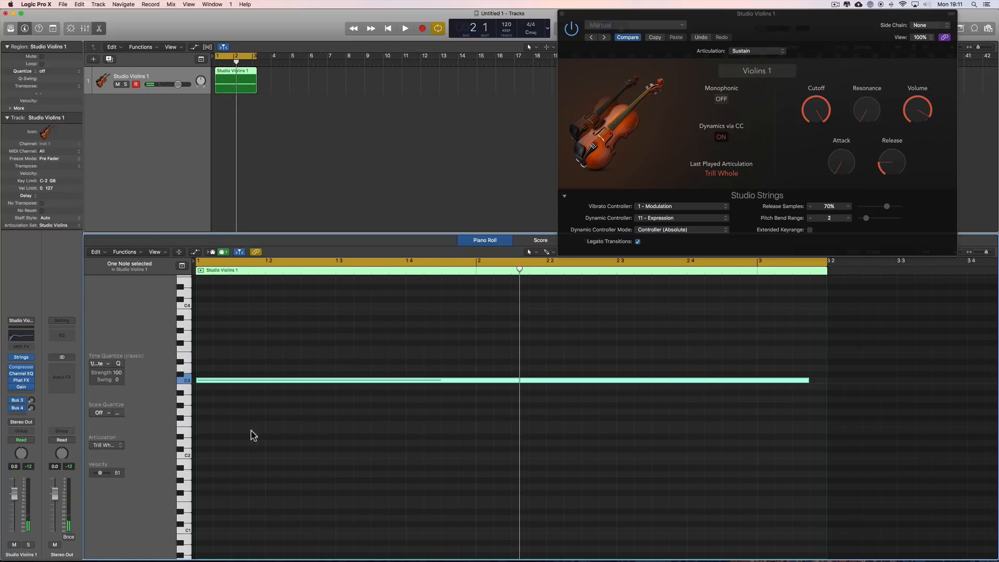
Set the C3 note's articulation to Tremolo and play it back.
click(115, 445)
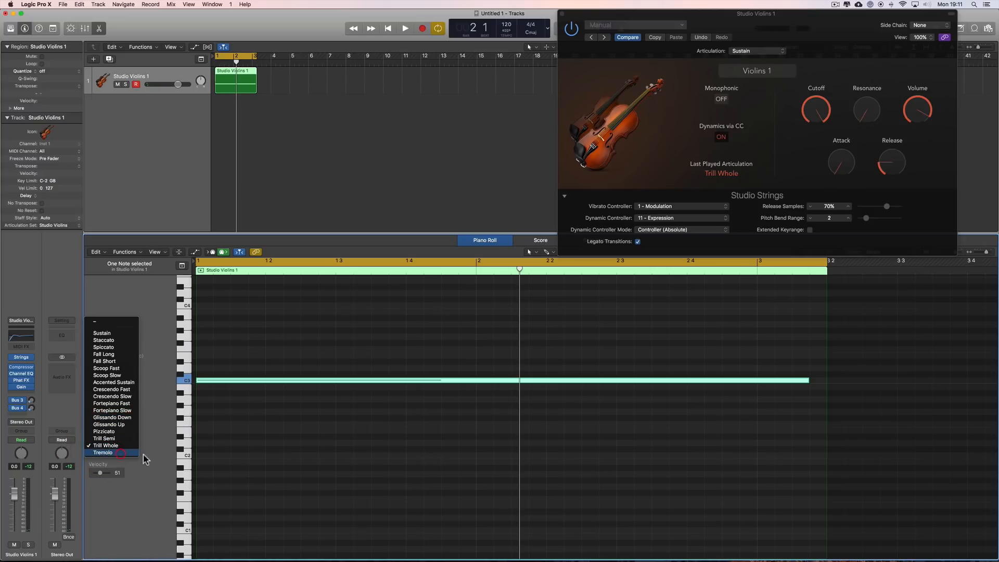
click(134, 453)
key(space)
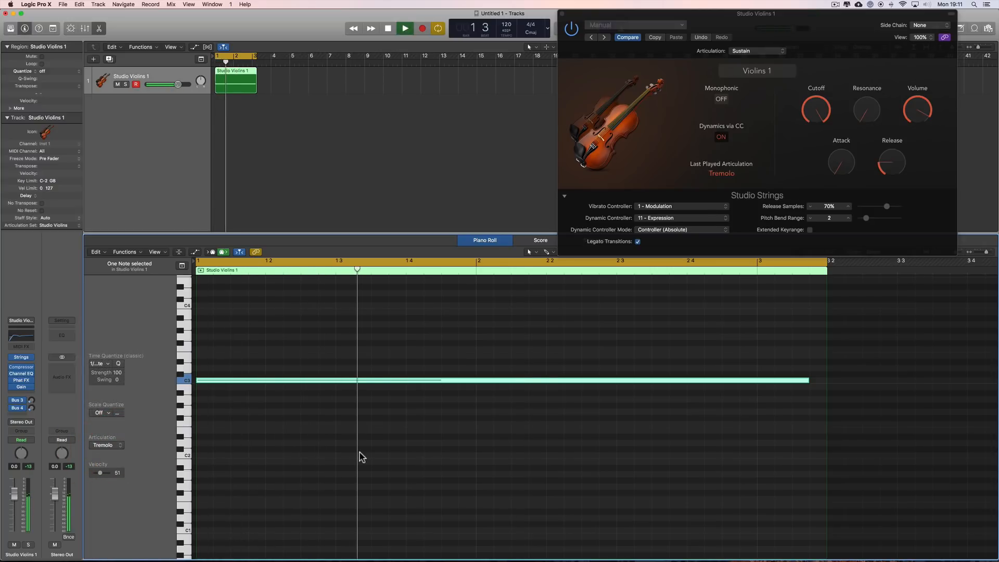
key(space)
Review the articulation choices and set the C3 note's articulation to Sustain.
click(120, 446)
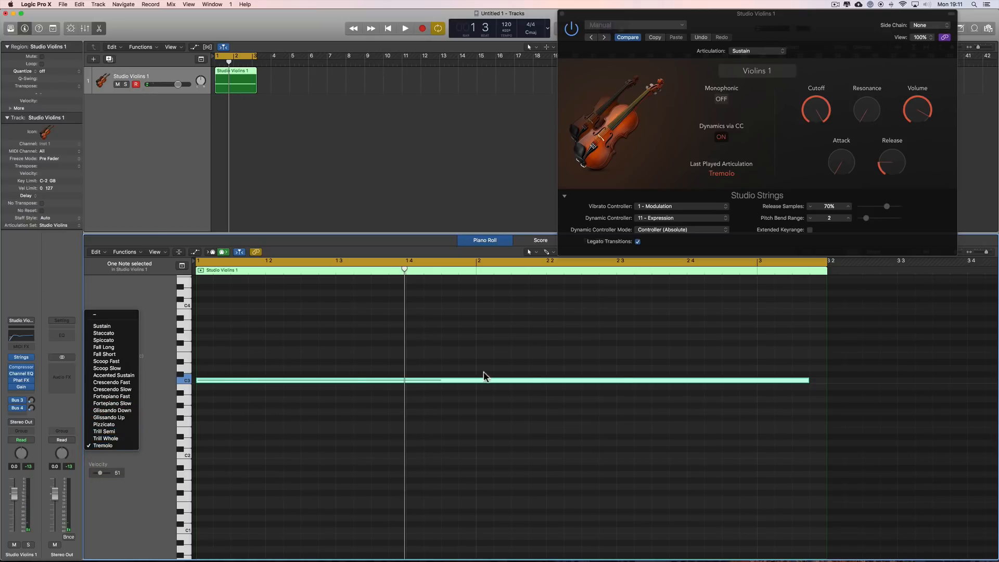
click(520, 351)
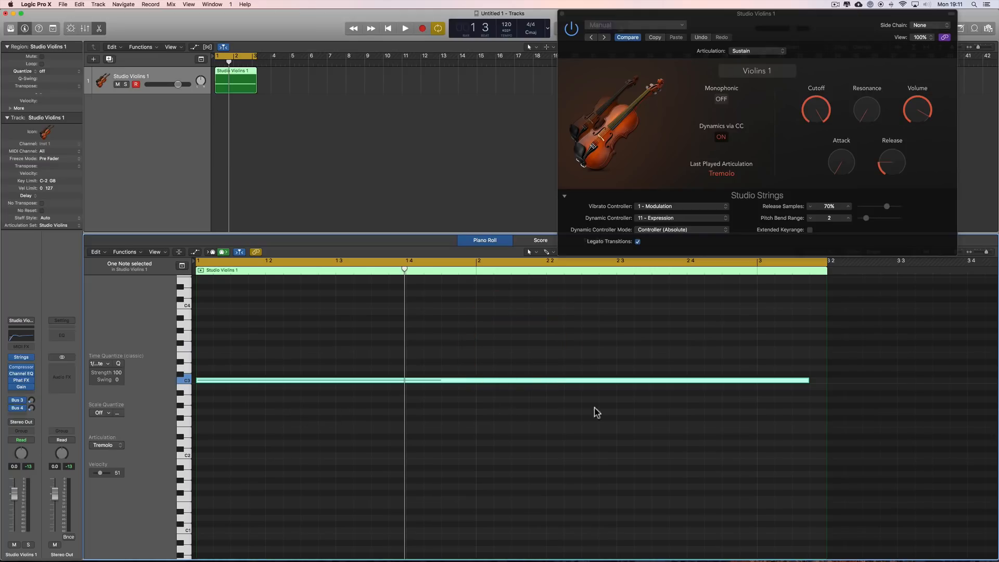
click(122, 444)
click(105, 327)
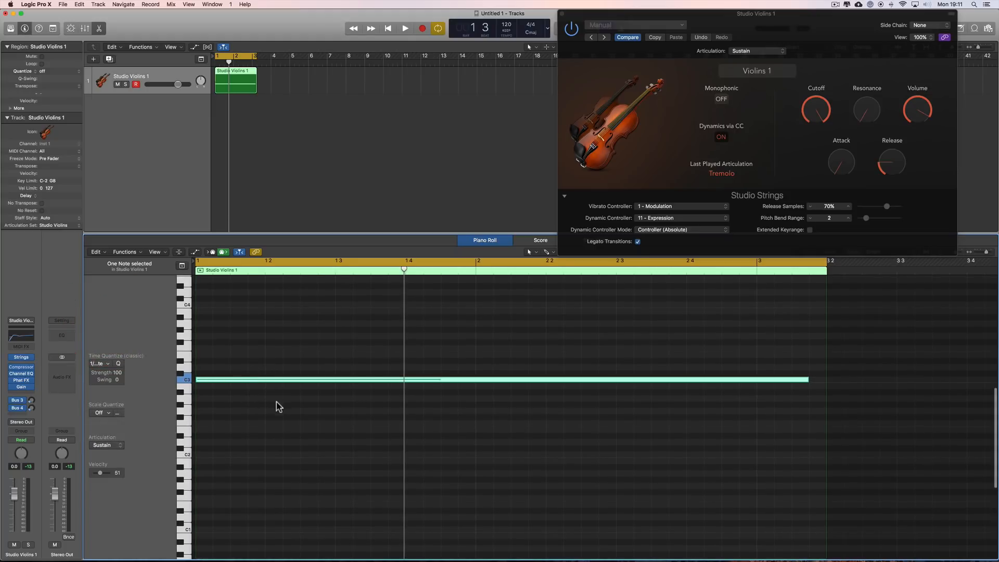
click(123, 445)
click(450, 407)
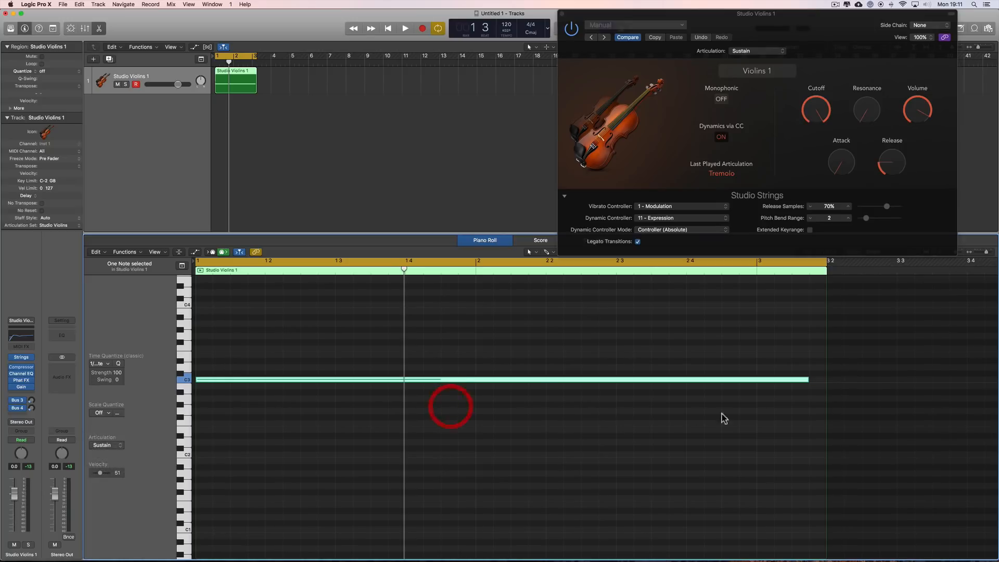
Shorten the C3 note to about half a beat and draw equally long D3, E3, F3 and G3 notes ascending after it with the Pencil tool.
drag(807, 379, 229, 386)
right_click(253, 414)
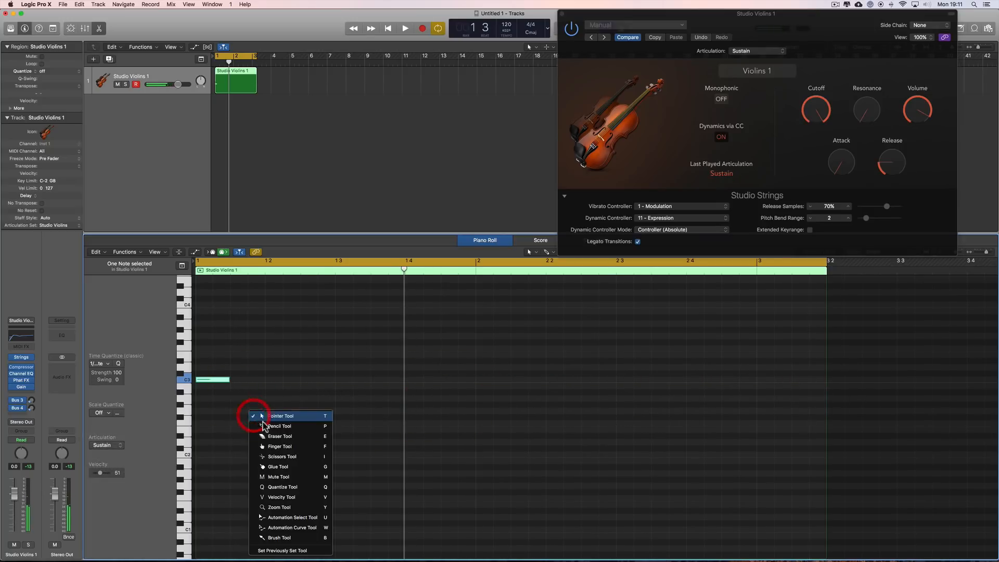
click(266, 425)
scroll(273, 429, up, 2)
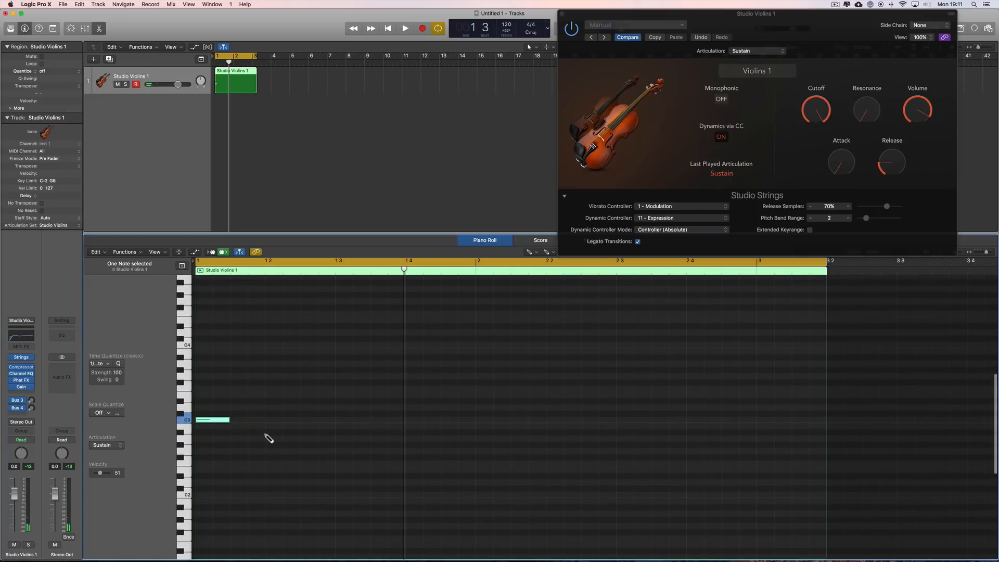
click(237, 408)
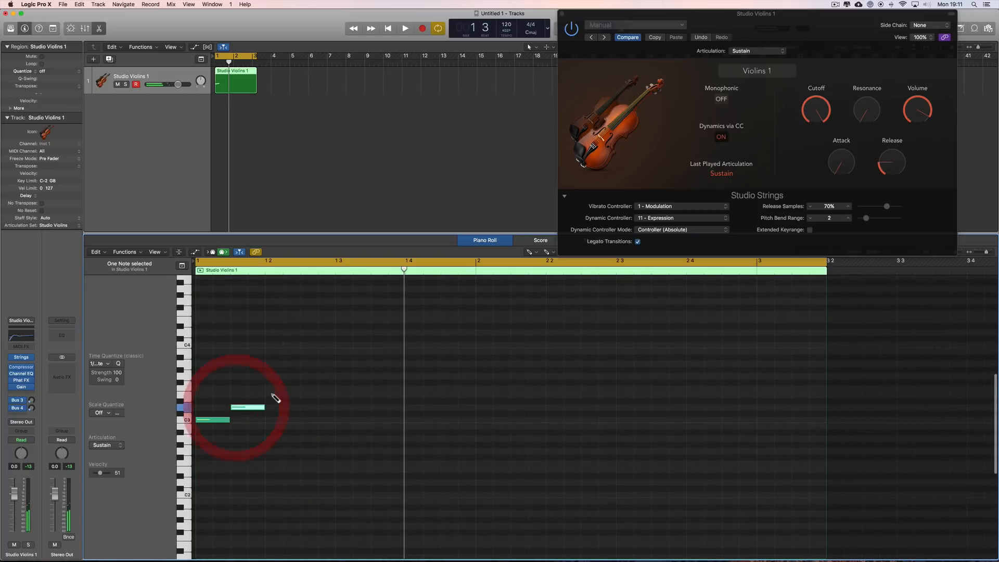
click(268, 395)
click(305, 387)
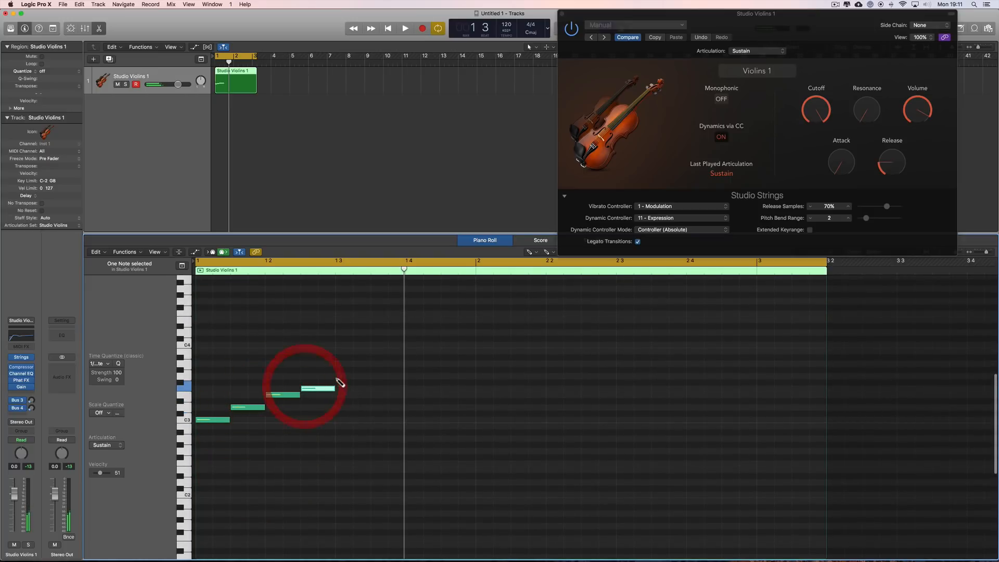
click(339, 375)
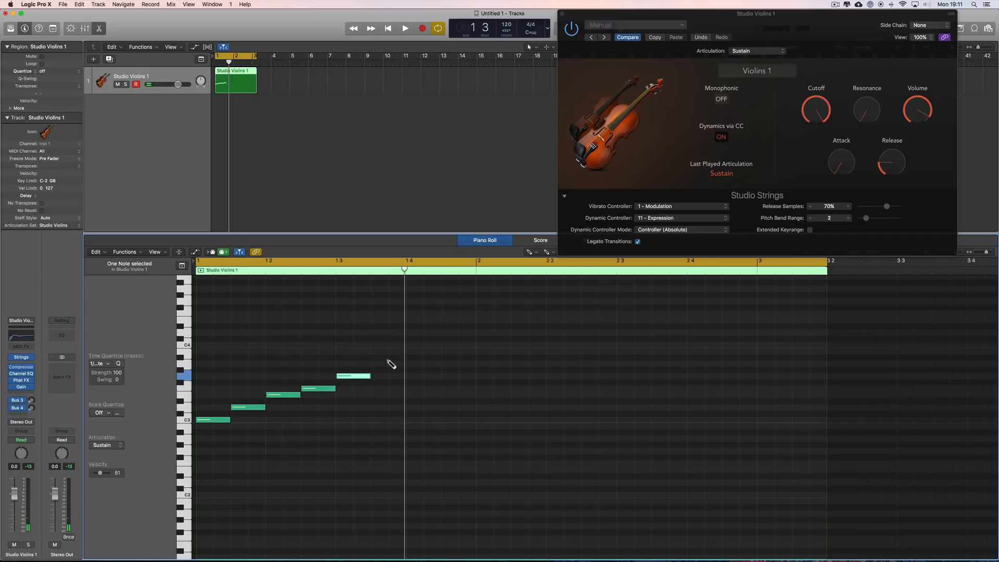
Play back the ascending phrase and extend it with a one-beat A3 on beat 4 and an F3 about two beats long at bar 2.
key(space)
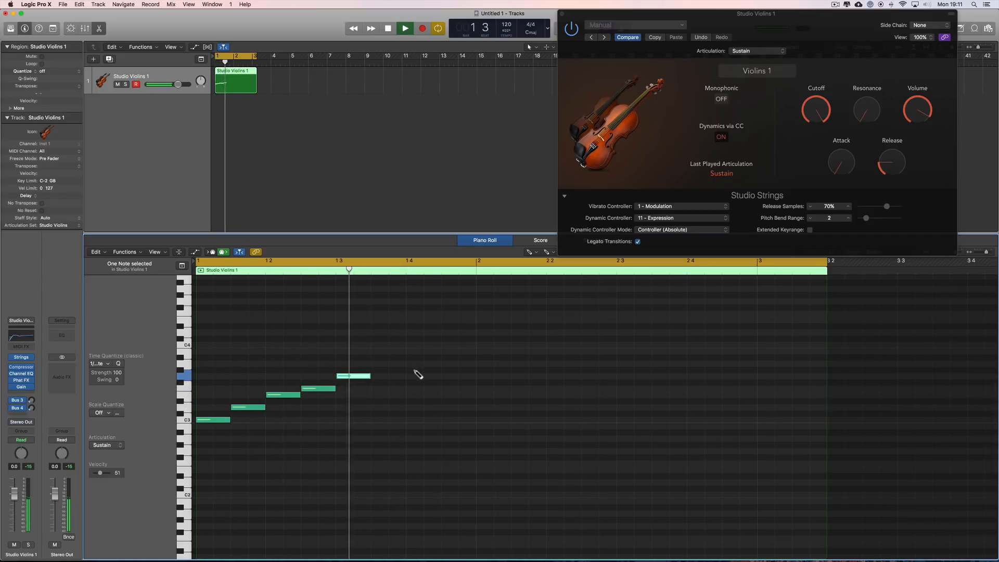
key(space)
click(409, 363)
drag(446, 365, 475, 365)
click(477, 389)
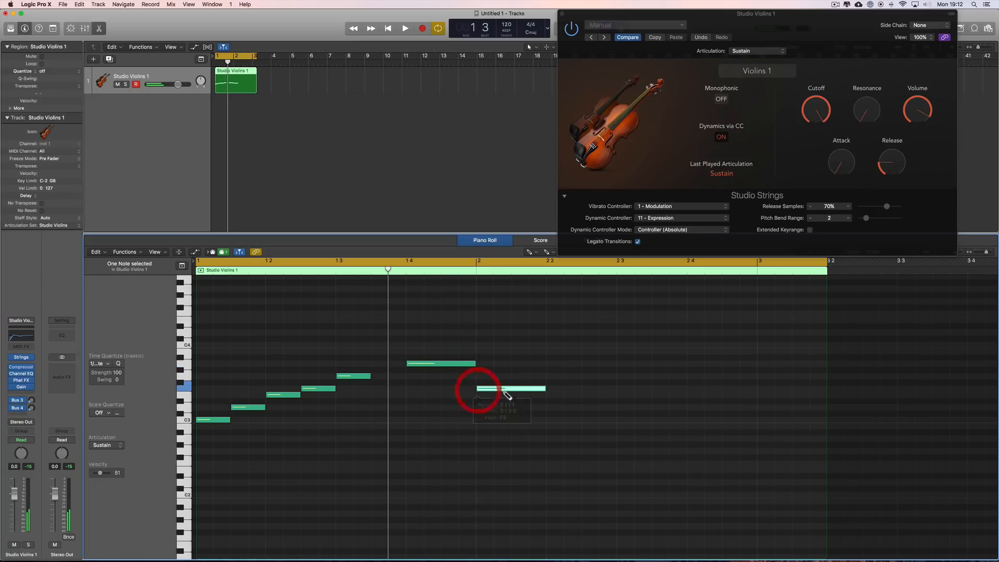
drag(545, 389, 618, 394)
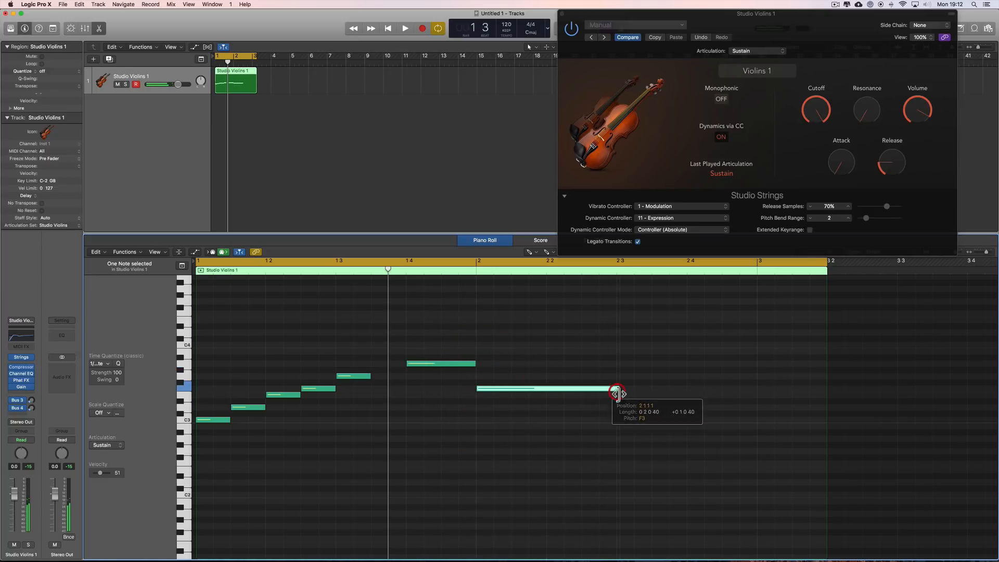
Play back the phrase, then lengthen the G3 note on beat 3 to just under one beat with the Pointer tool and replay it.
key(space)
key(t)
click(643, 373)
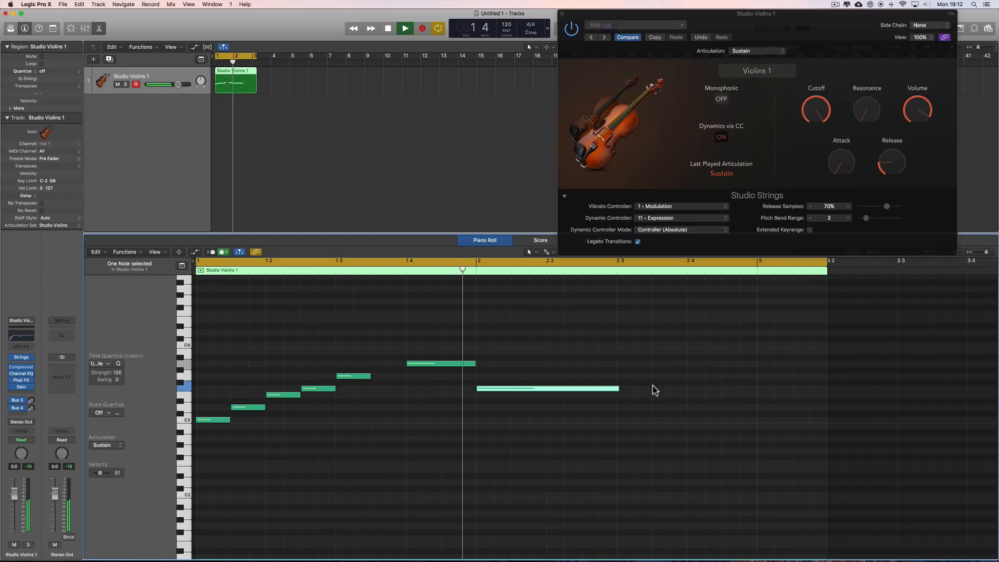
key(space)
click(369, 376)
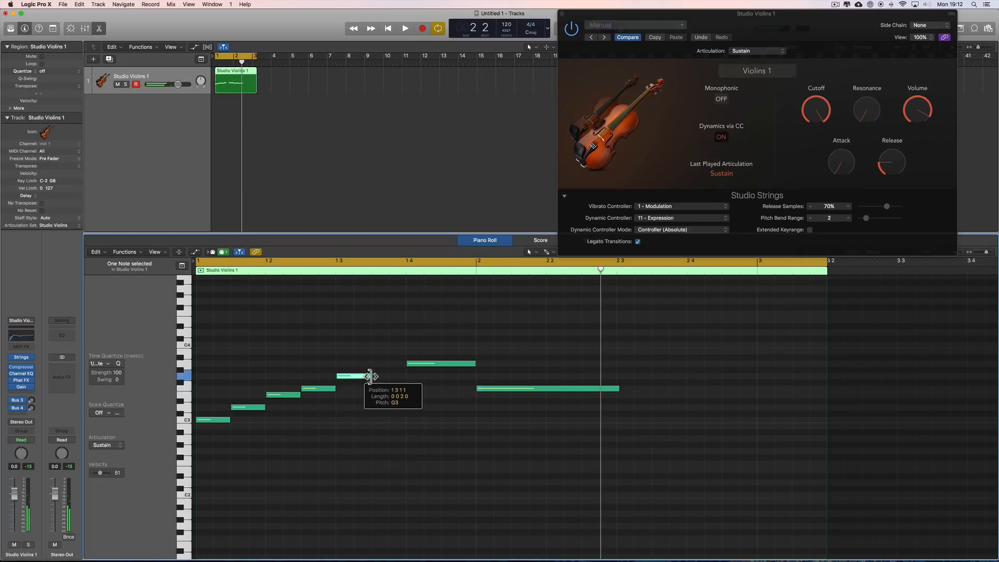
drag(370, 376, 402, 376)
key(space)
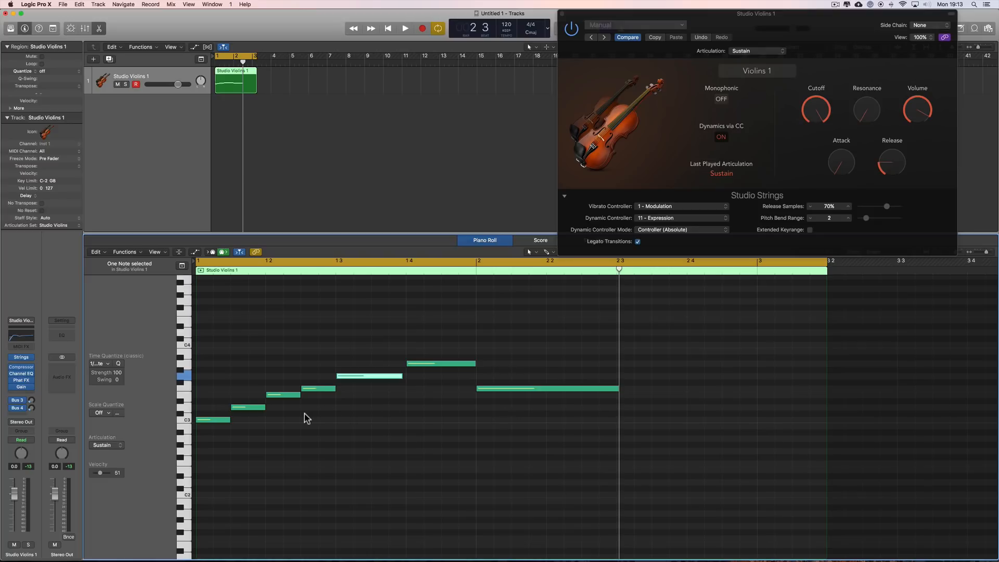
Play the edited phrase repeatedly and return the playhead to the start of bar 1.
key(space)
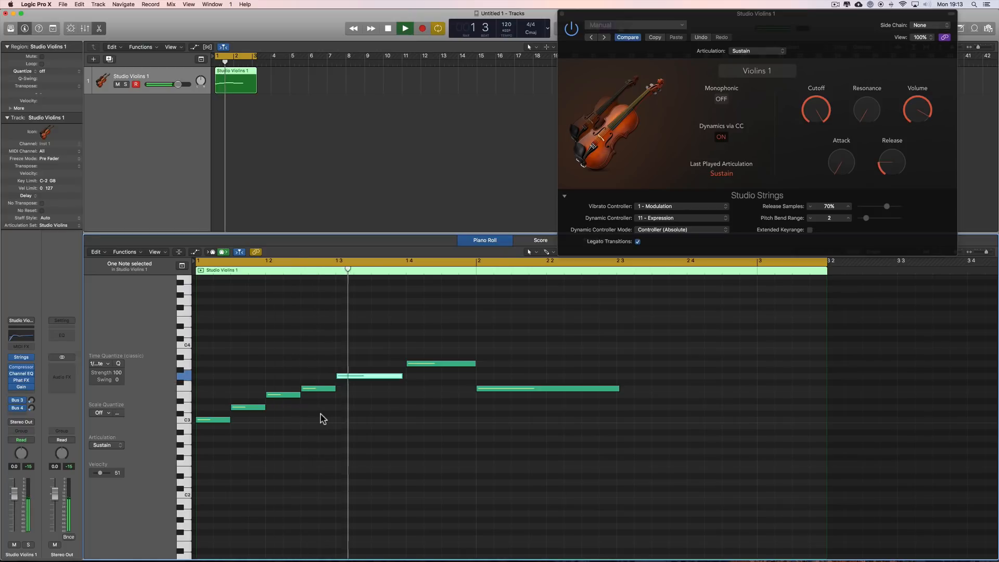
key(space)
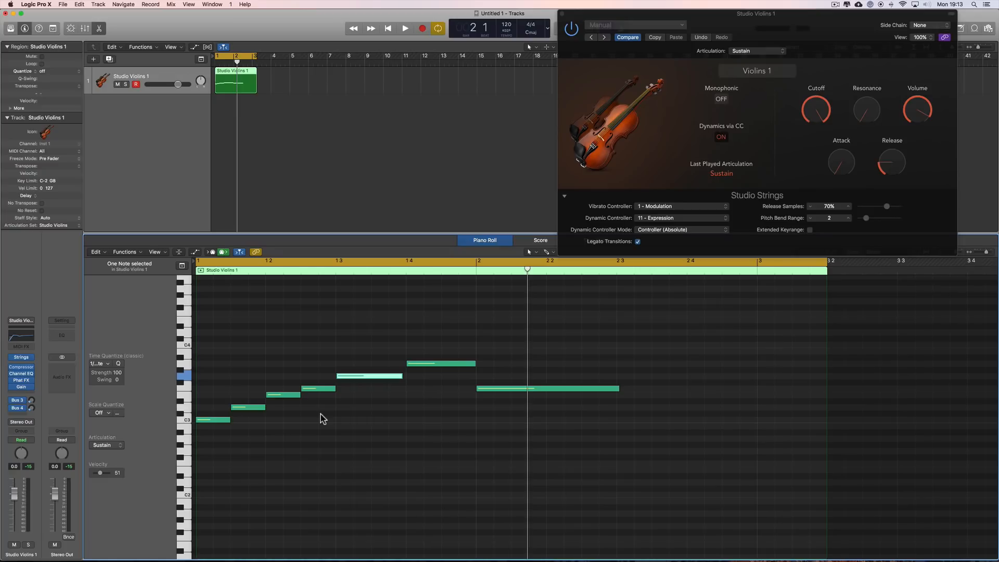
key(space)
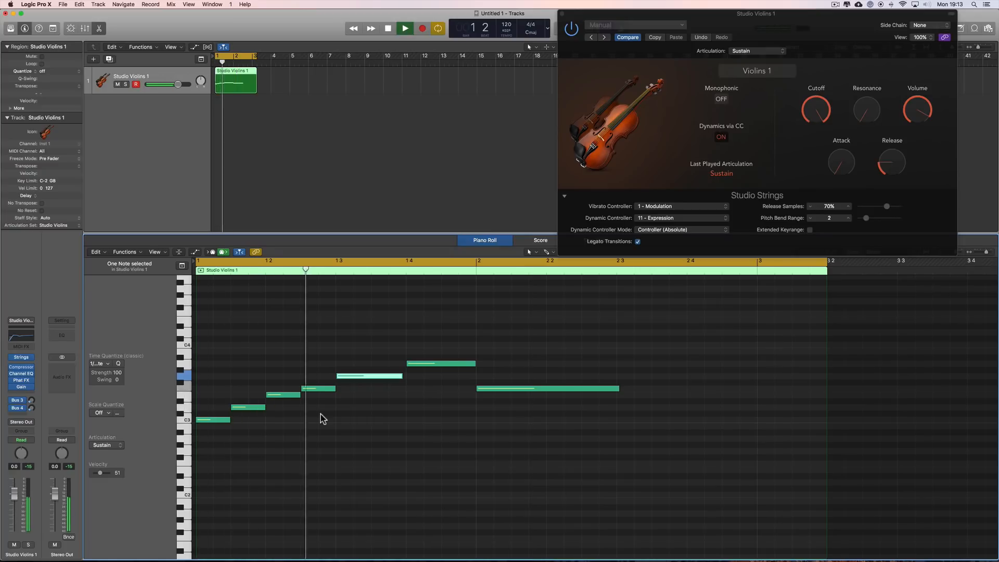
key(space)
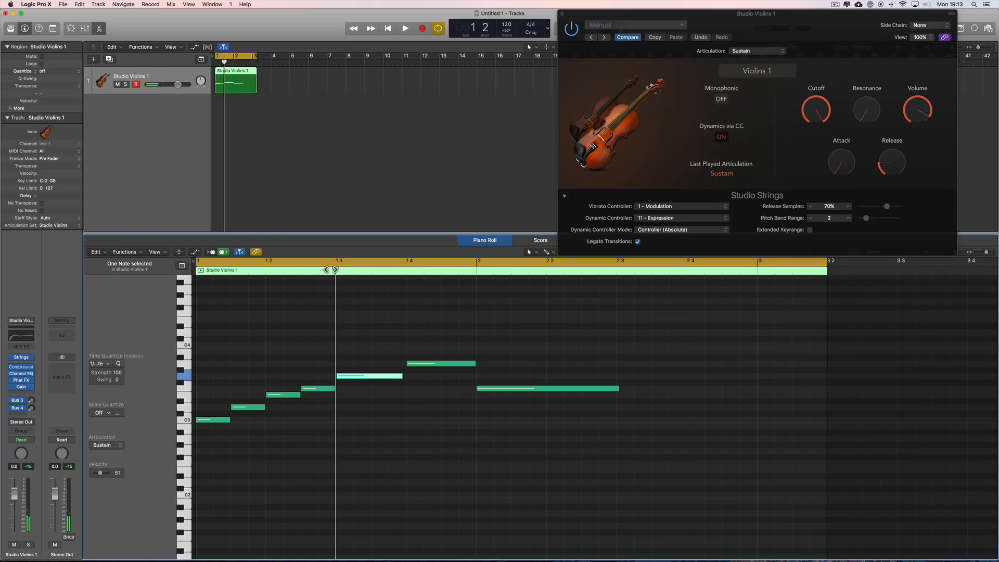
drag(334, 270, 198, 282)
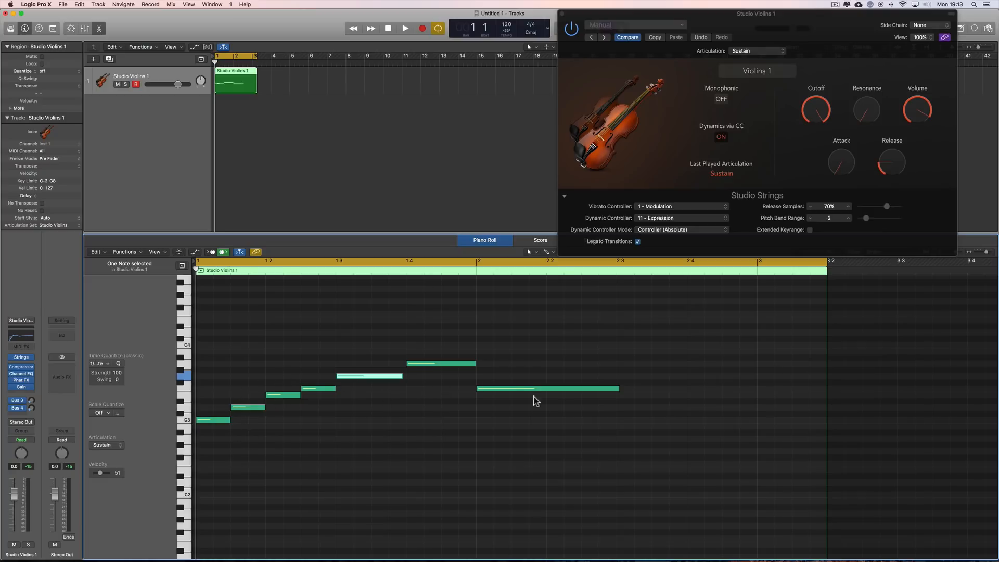
Review the articulation choices and briefly show the region's Expression automation lane.
click(109, 445)
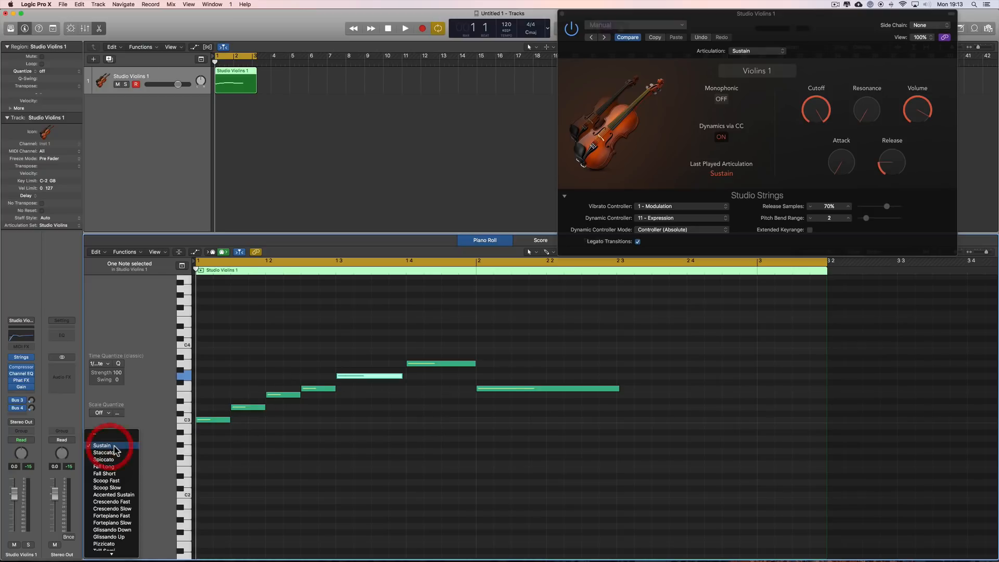
click(145, 424)
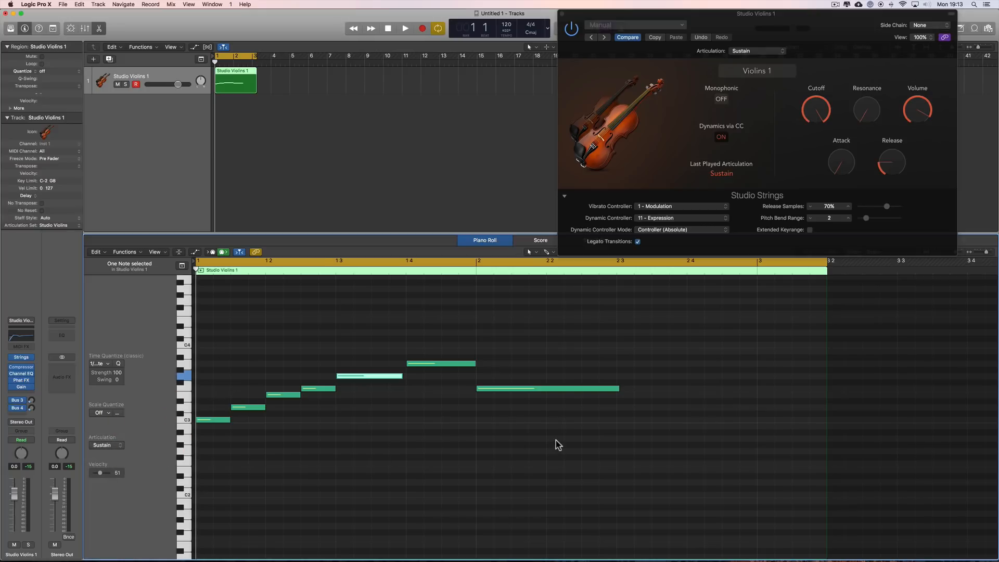
click(195, 252)
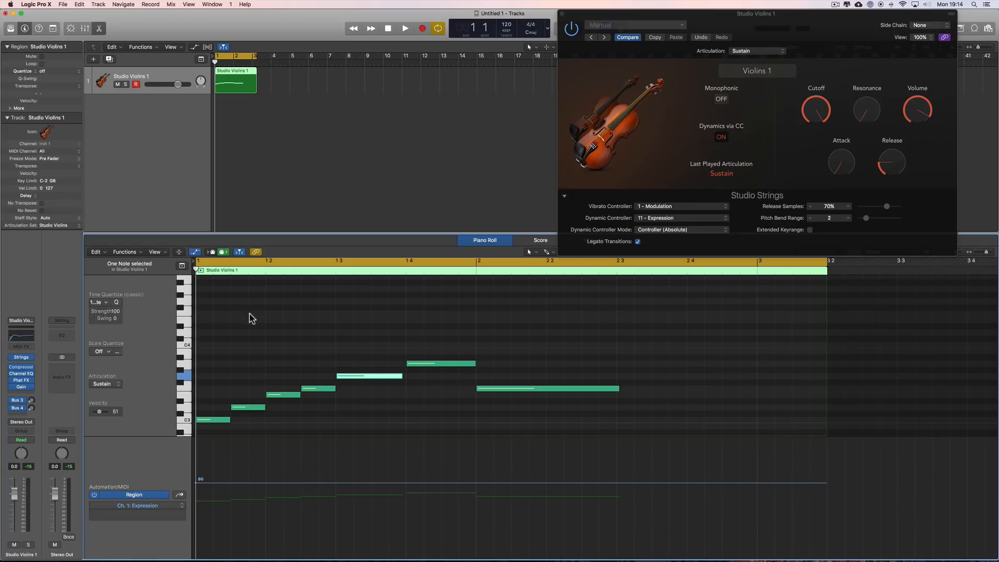
click(196, 253)
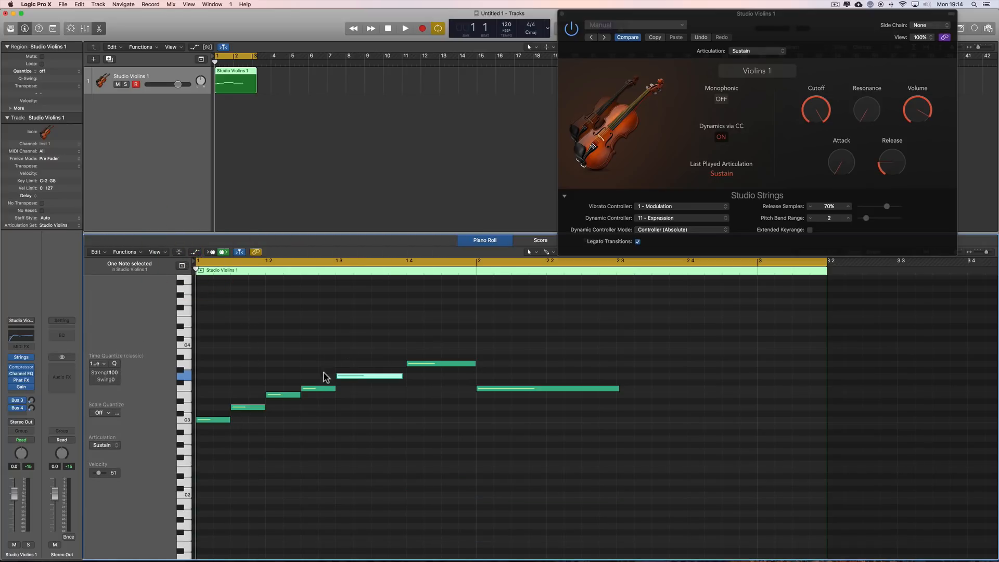
Set the articulation of the first four notes, C3 up to F3, to Spiccato and play the phrase.
drag(323, 359, 200, 449)
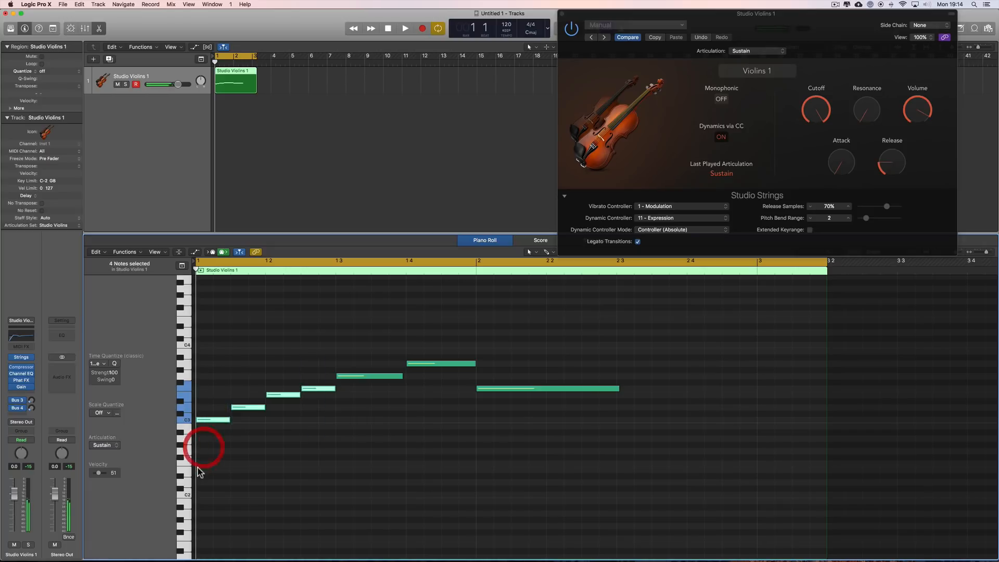
click(115, 446)
click(115, 460)
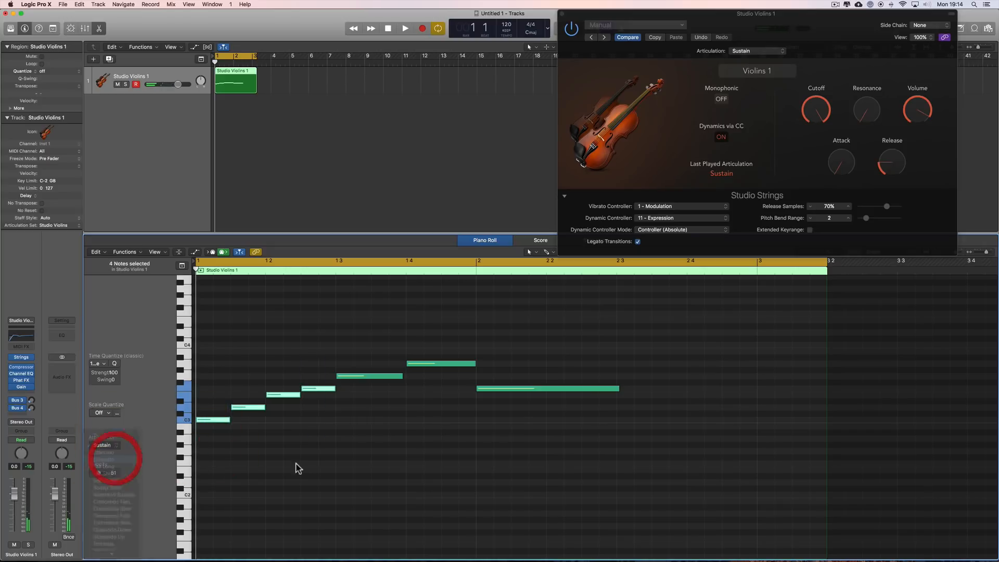
key(space)
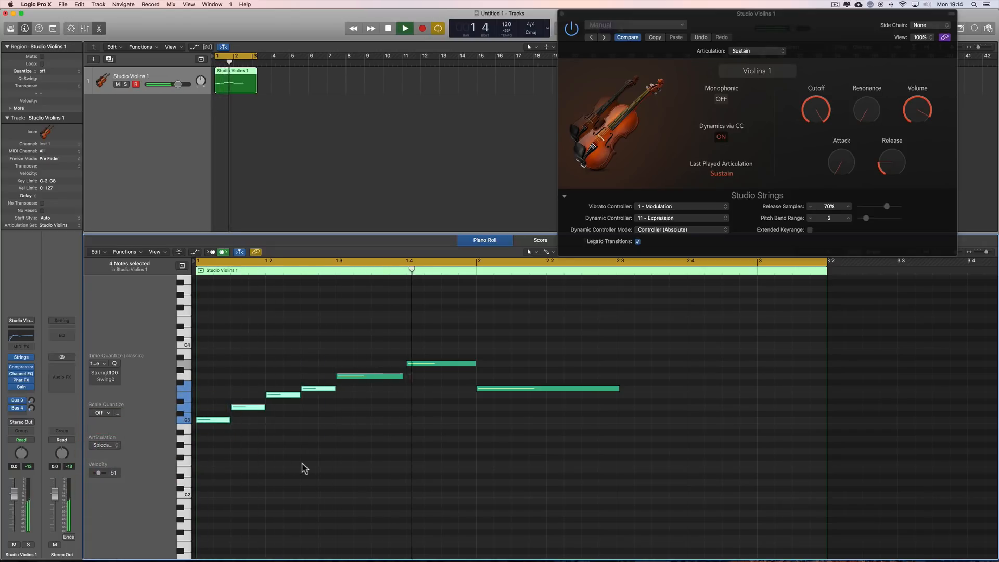
Audition the Crescendo Slow articulation on the G3 note.
click(371, 376)
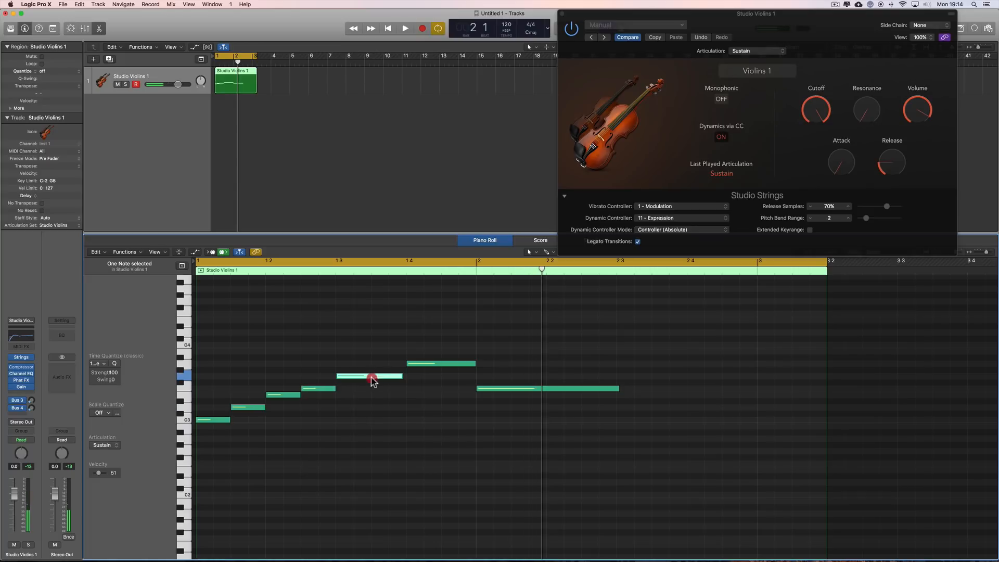
click(110, 445)
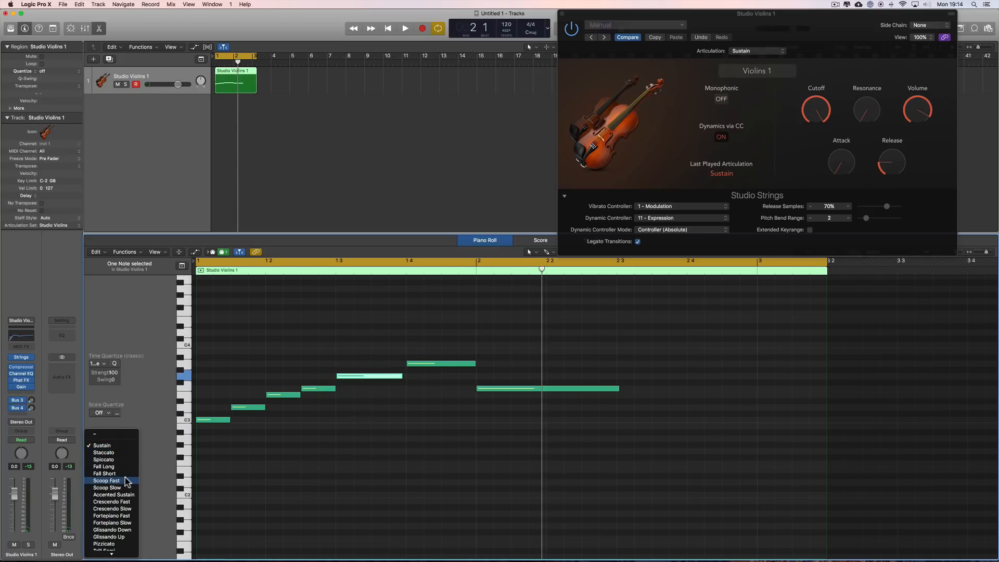
click(111, 502)
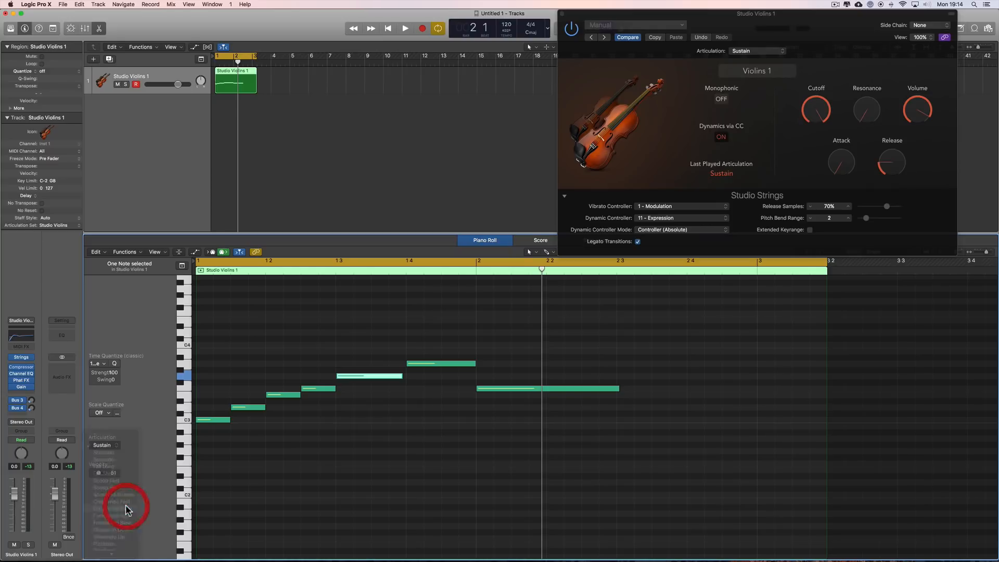
key(space)
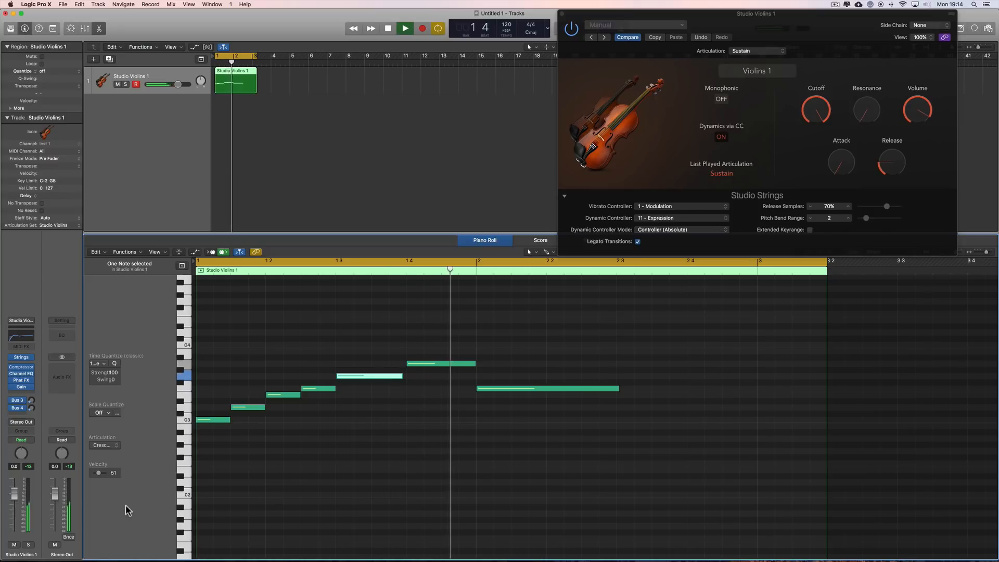
key(space)
Audition Crescendo Slow on the A3 note and the long F3 note at bar 2, and return both to Sustain.
click(439, 363)
shift+click(507, 389)
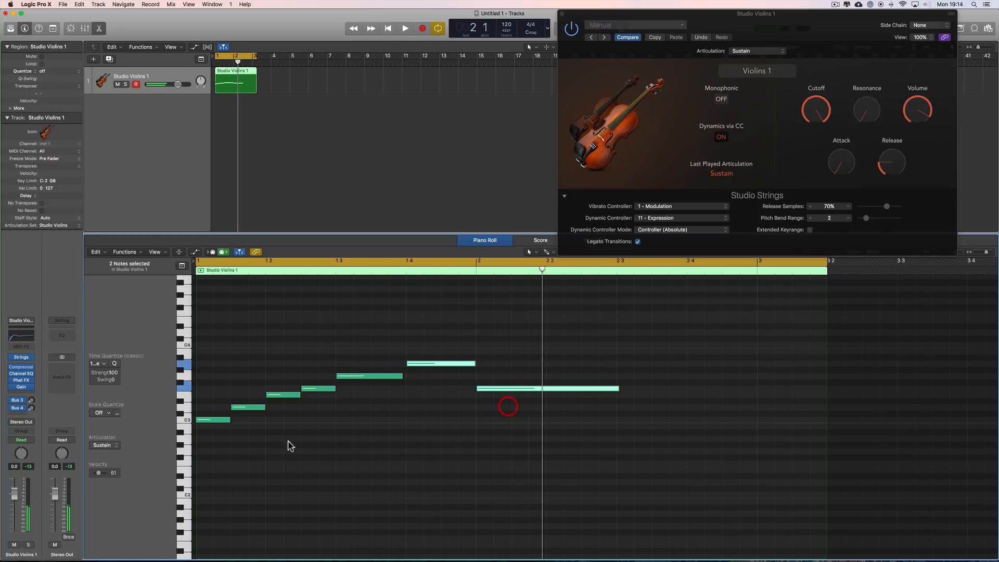
click(104, 445)
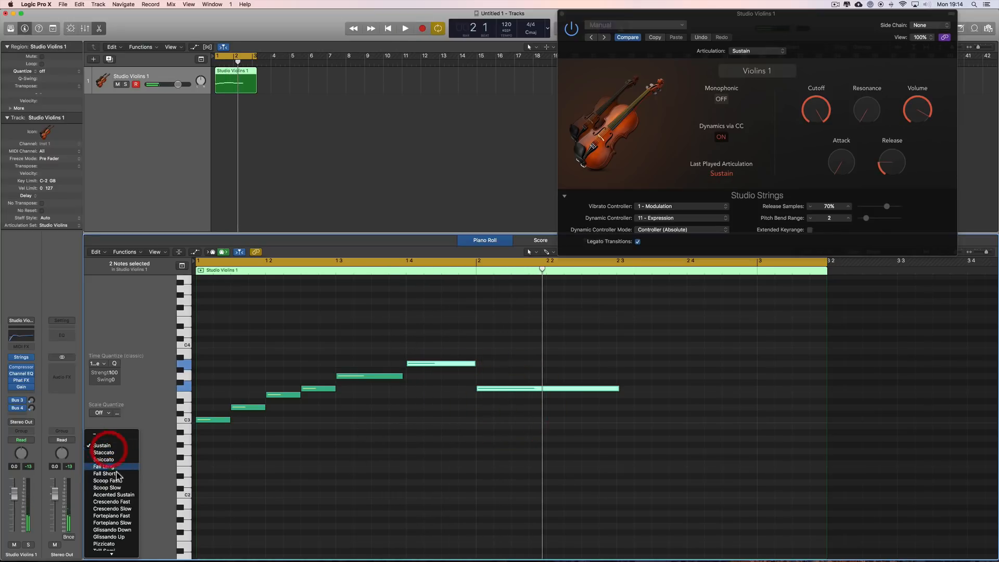
click(125, 508)
key(space)
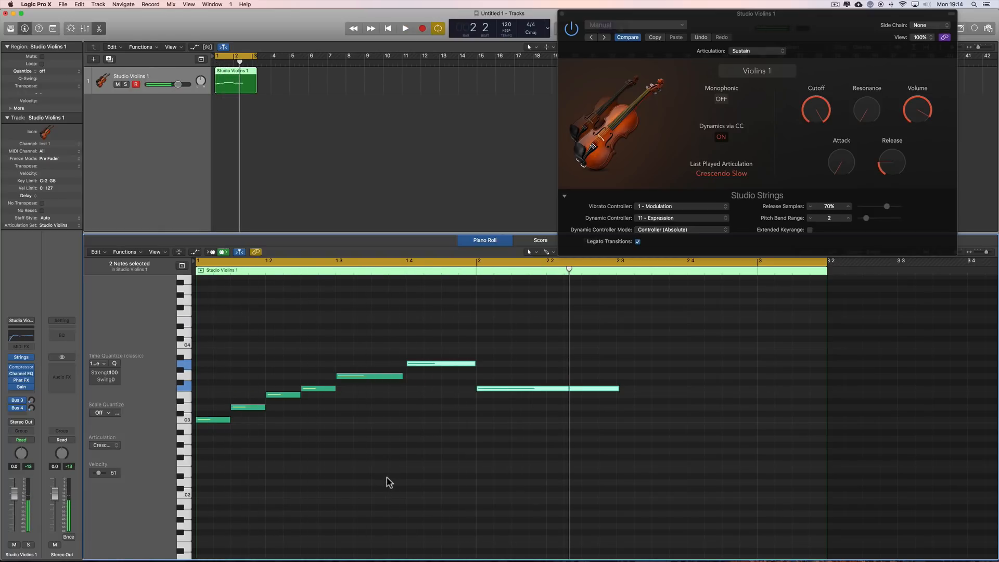
drag(410, 345, 512, 418)
click(116, 446)
click(116, 381)
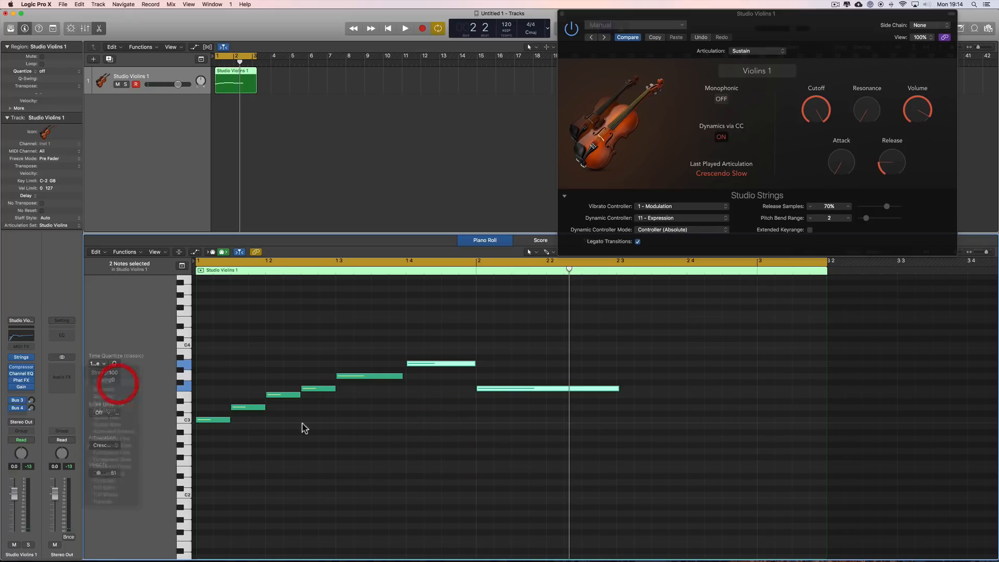
Set the G3 note's articulation to Fortepiano Fast and play the phrase.
click(352, 379)
click(116, 447)
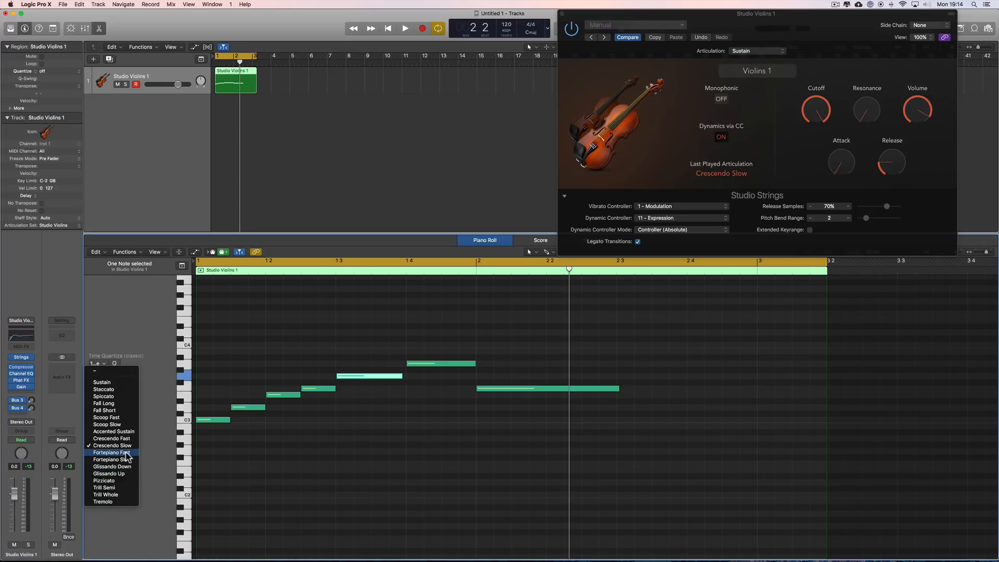
click(126, 452)
key(space)
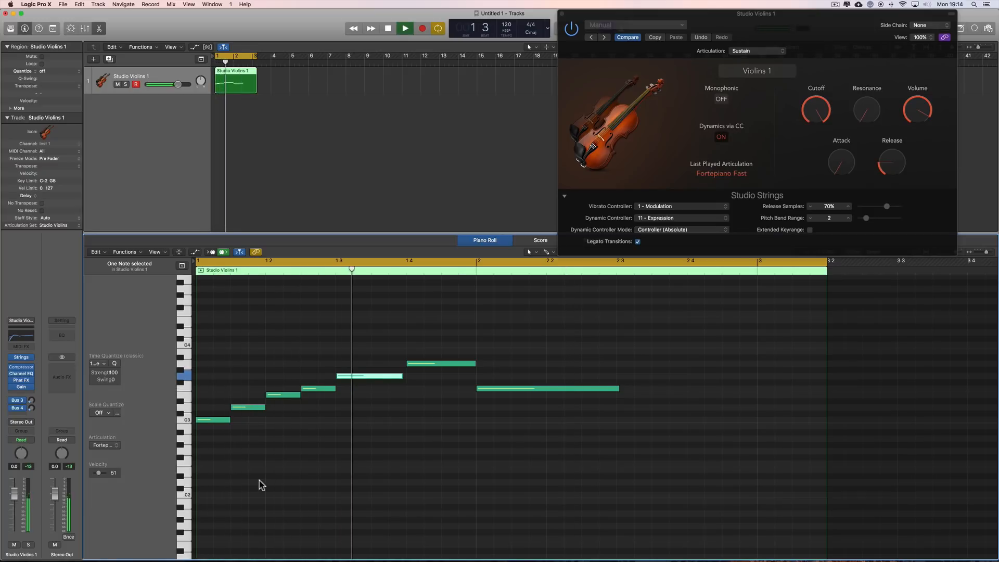
key(space)
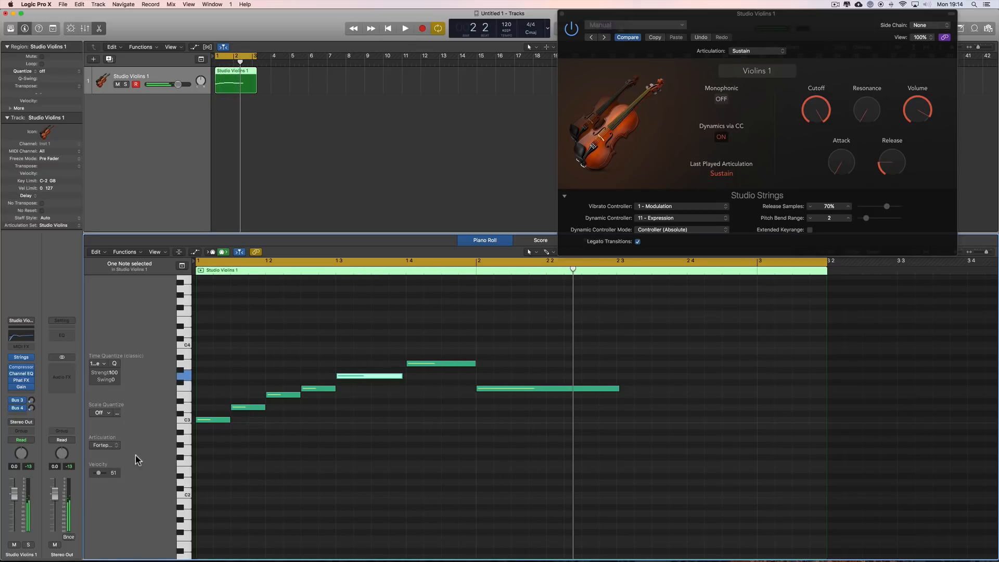
Change the G3 note's articulation to Fortepiano Slow and play the phrase.
click(115, 446)
click(122, 452)
key(space)
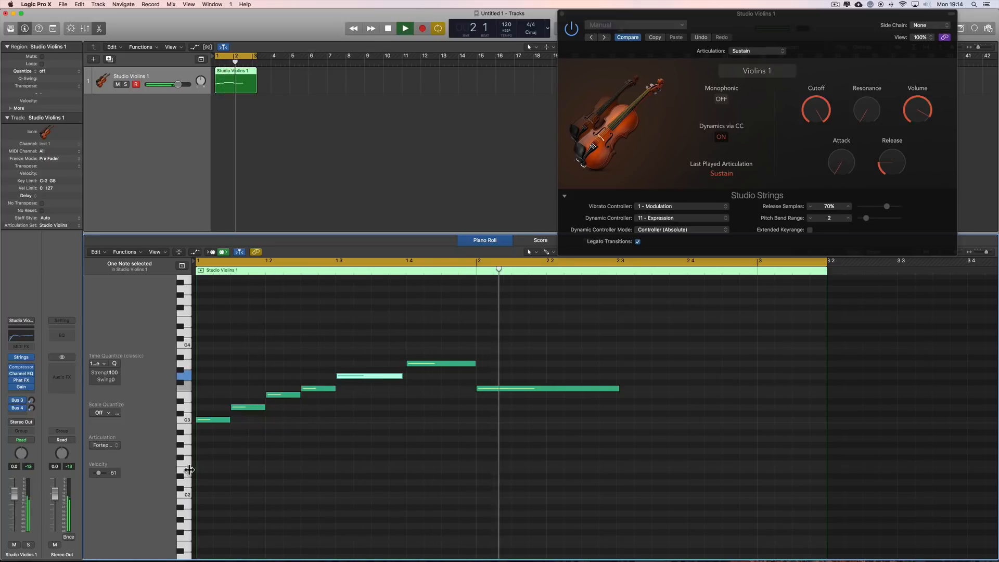
key(space)
Try the Glissando Up articulation on the G3 note and play the phrase.
click(114, 445)
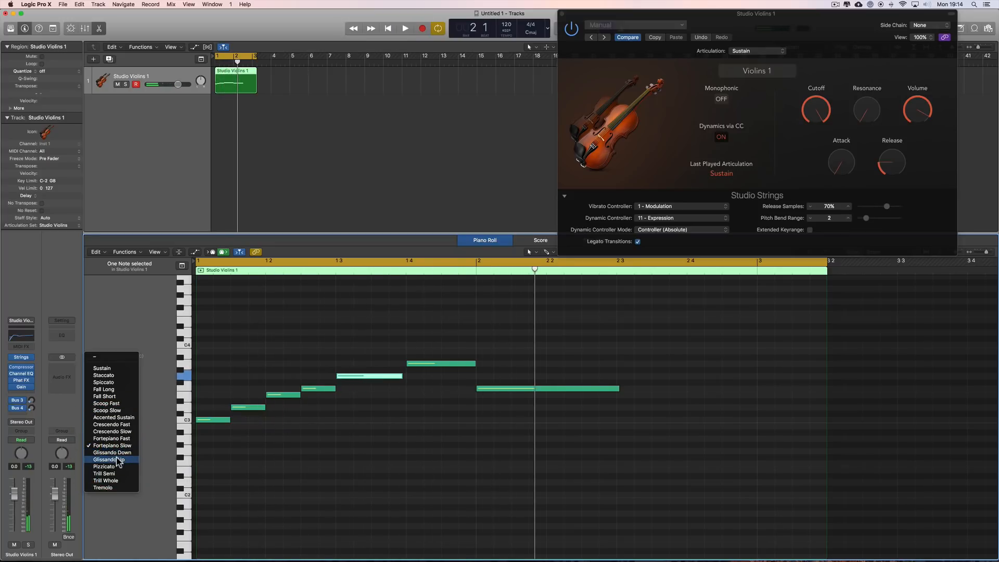
click(116, 458)
key(space)
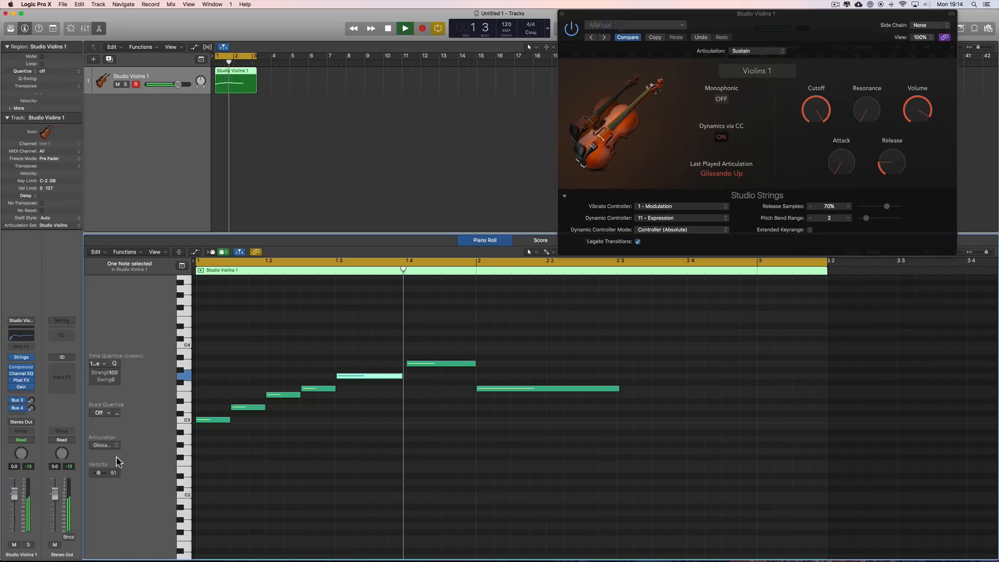
key(space)
Try the Tremolo articulation on the G3 note and play the phrase.
click(115, 446)
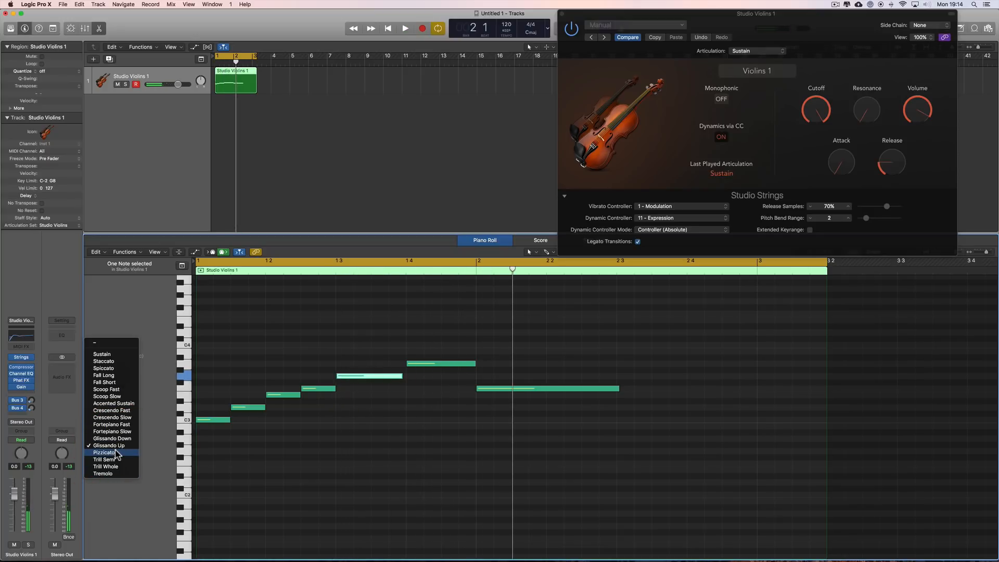
click(111, 474)
key(space)
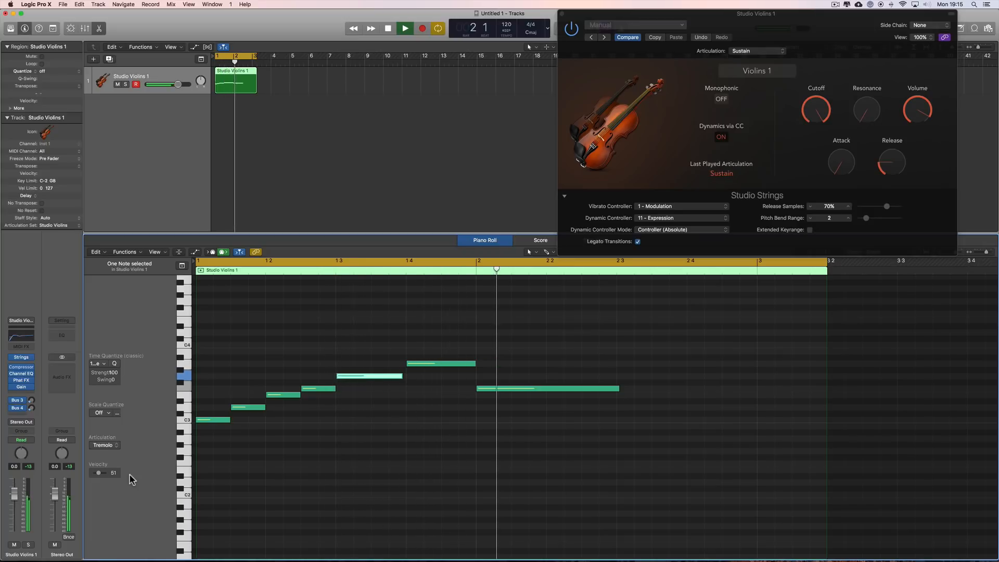
key(space)
Set the G3 note's articulation to Sustain and play the whole phrase.
click(111, 447)
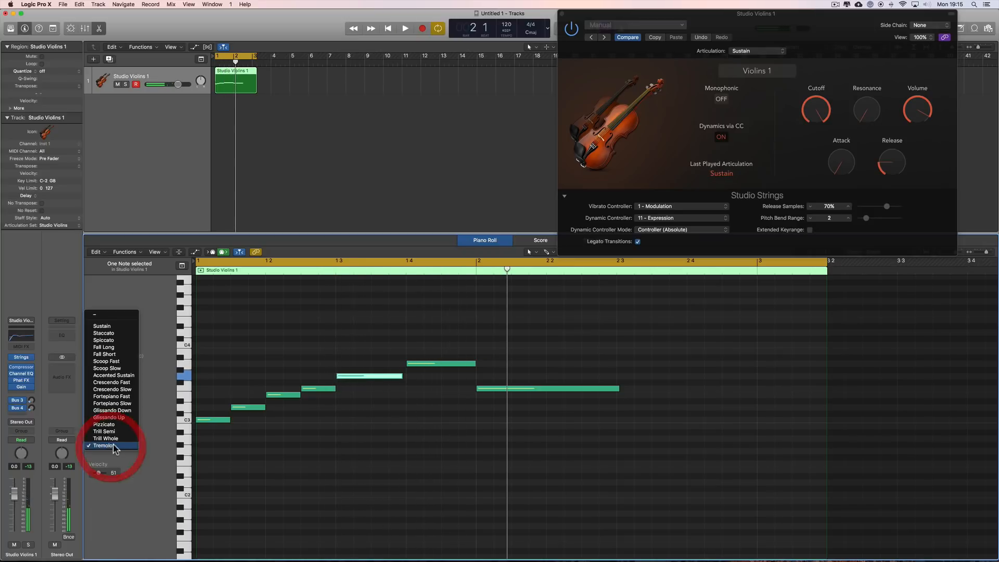
click(111, 329)
key(space)
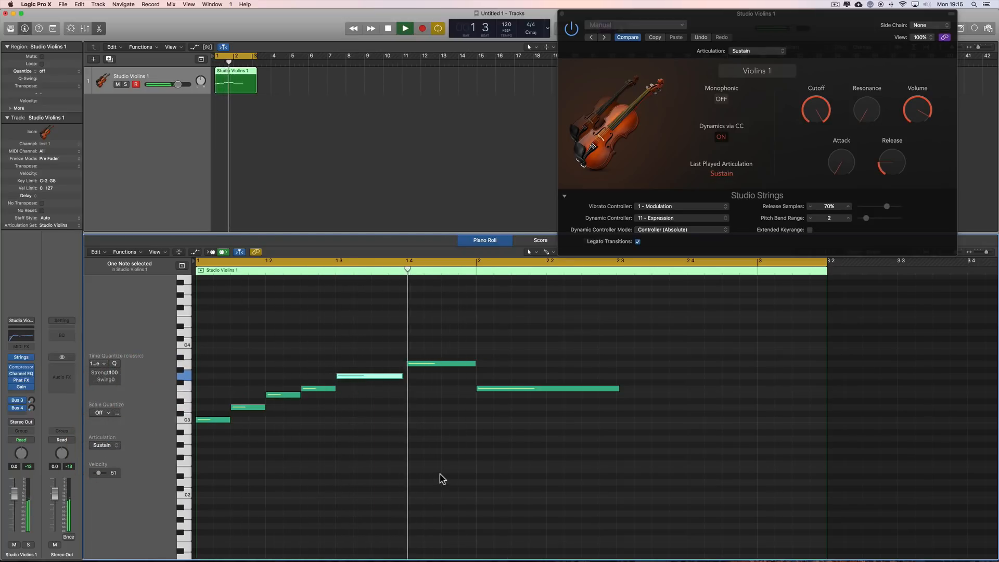
key(space)
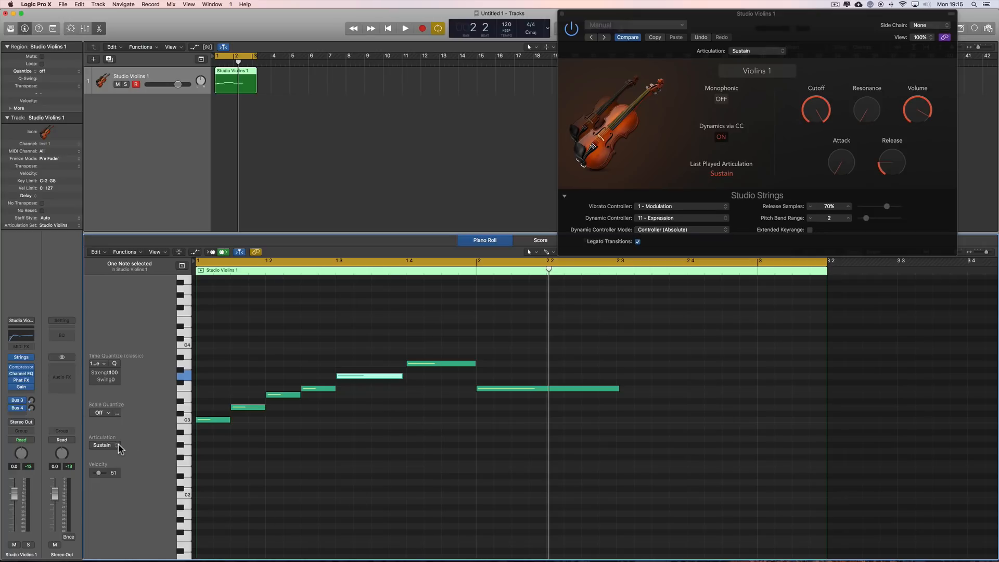
Show the automation lane under the Piano Roll notes and review the Studio Strings Dynamic Controller Mode options.
click(195, 251)
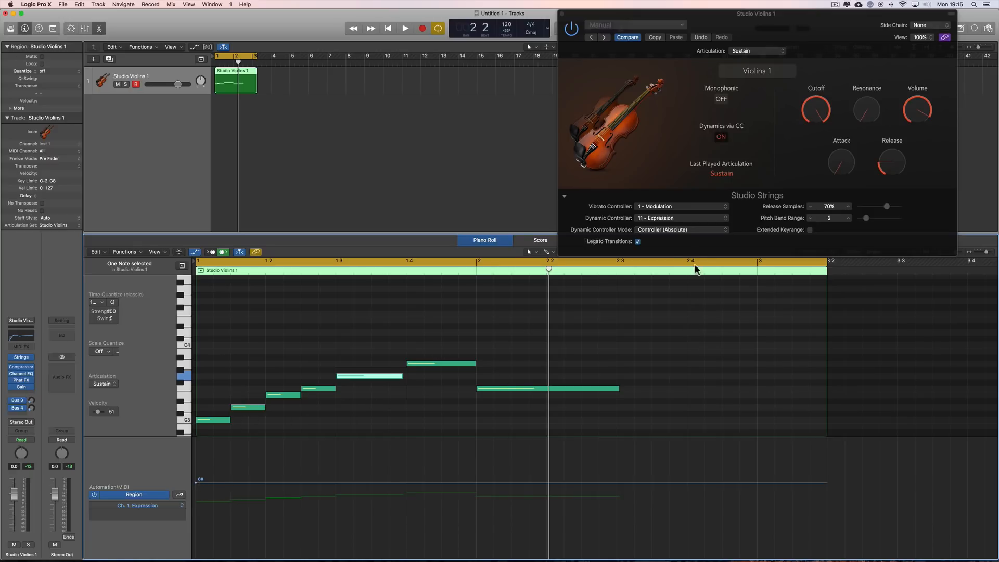
click(680, 231)
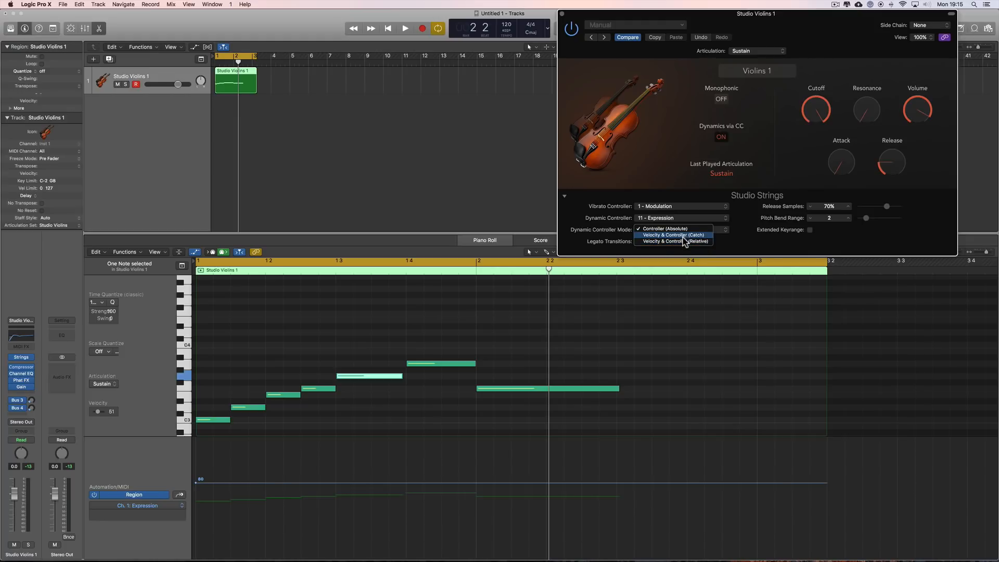
click(735, 233)
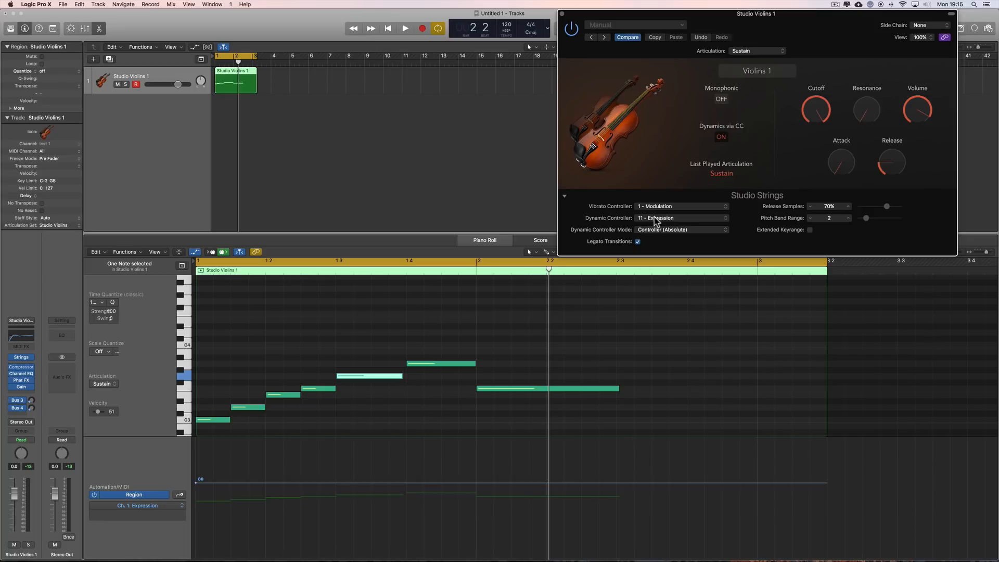
click(668, 233)
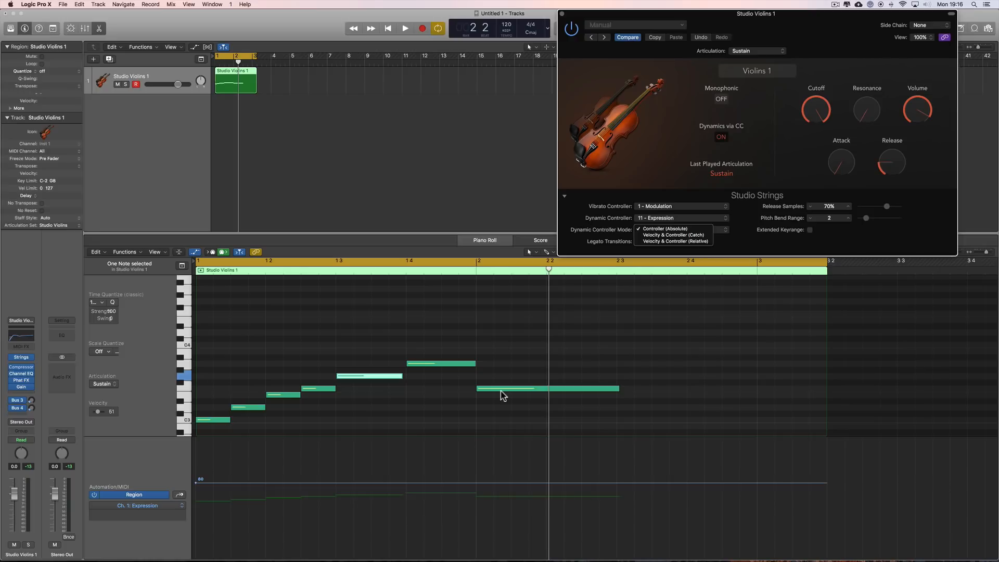
click(195, 483)
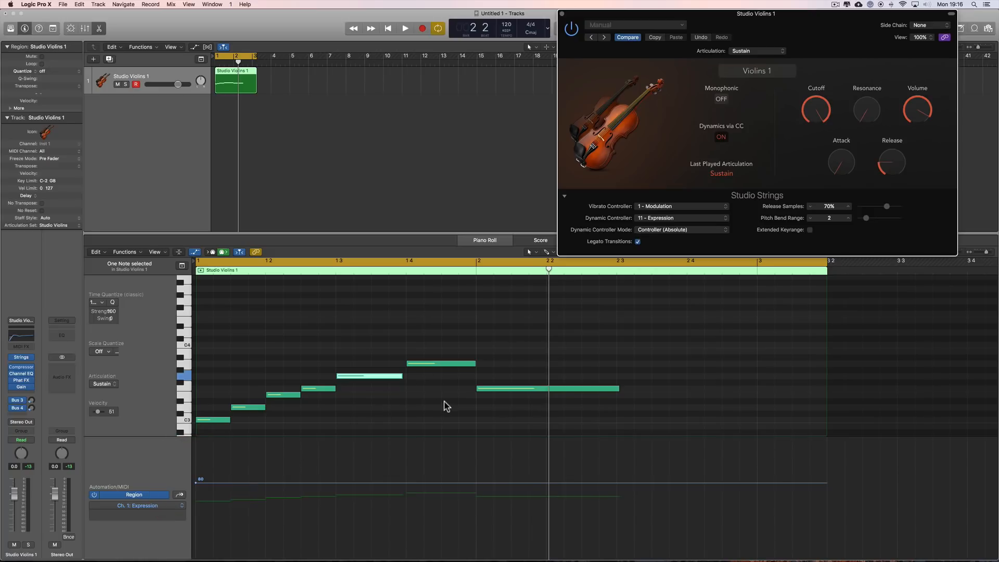
click(699, 230)
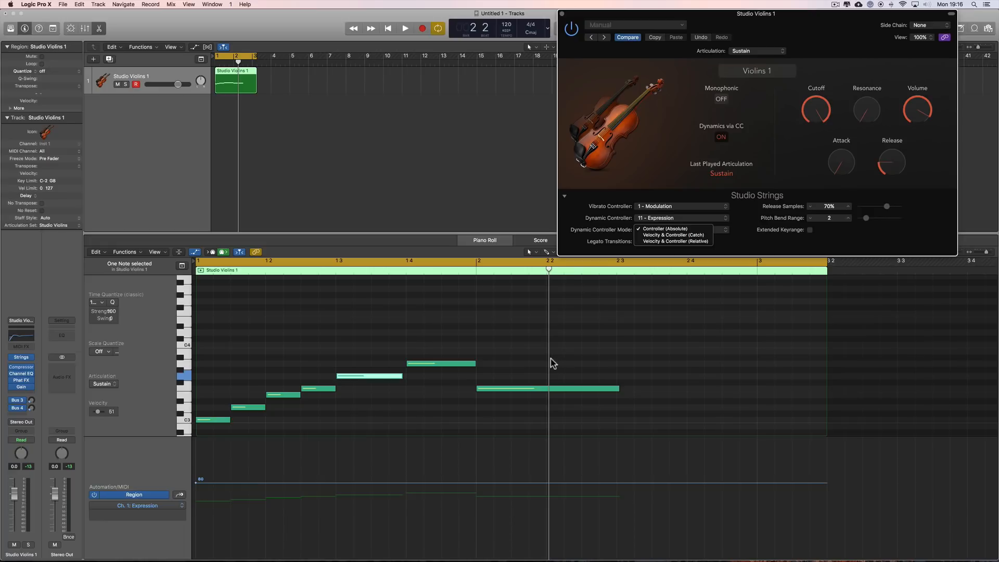
Lower the region's flat Expression level to 76 by moving its starting point.
click(196, 489)
scroll(197, 488, down, 5)
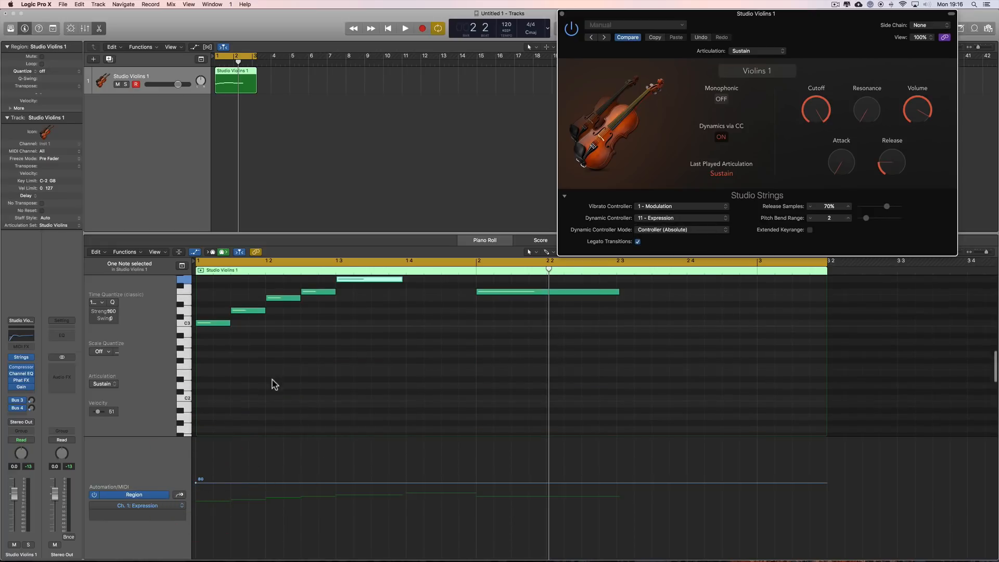
scroll(268, 393, up, 1)
drag(196, 483, 197, 487)
scroll(274, 336, up, 3)
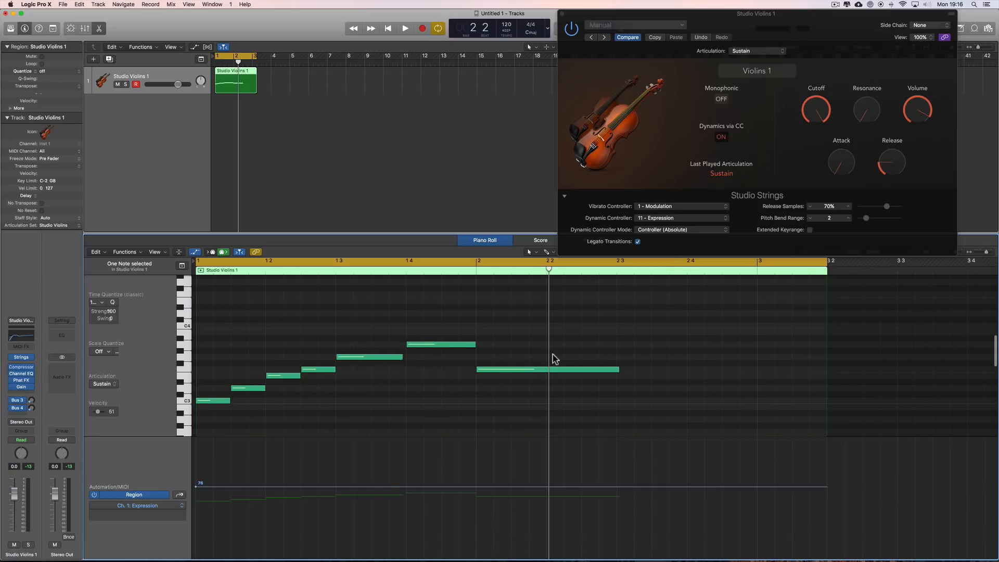
Review the Dynamic Controller Mode options again and return the automation lane to Ch. 1: Expression.
click(717, 232)
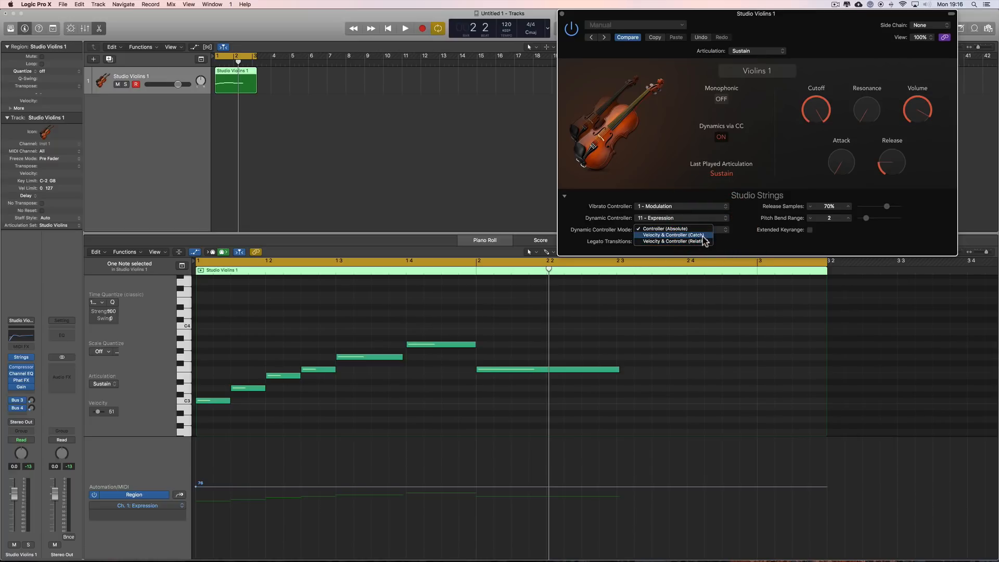
click(685, 230)
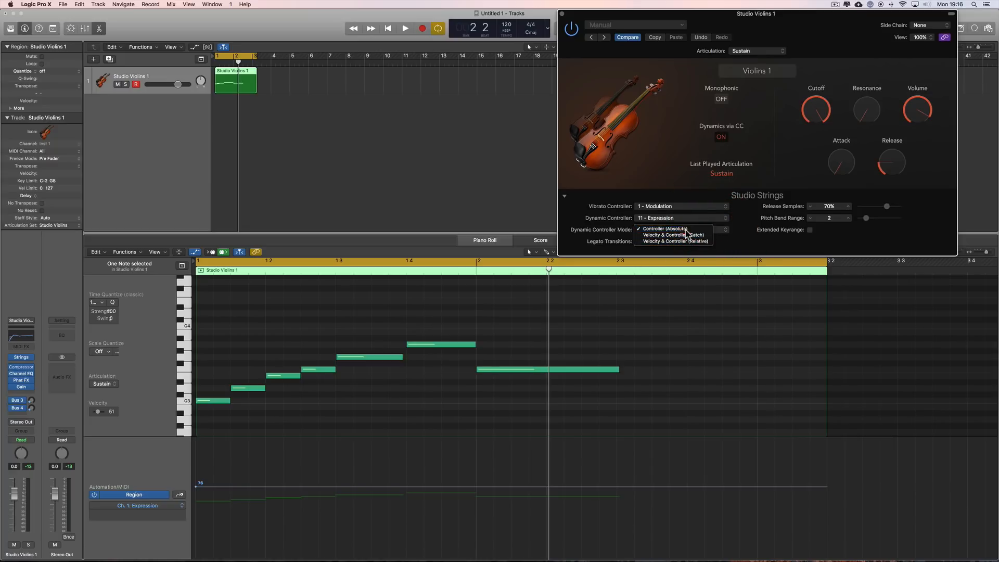
click(172, 508)
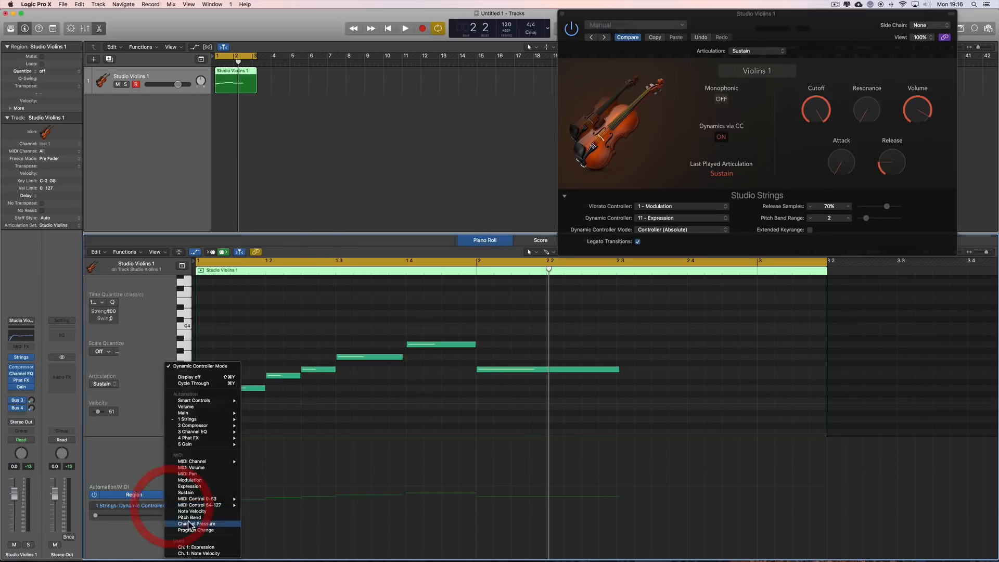
click(198, 547)
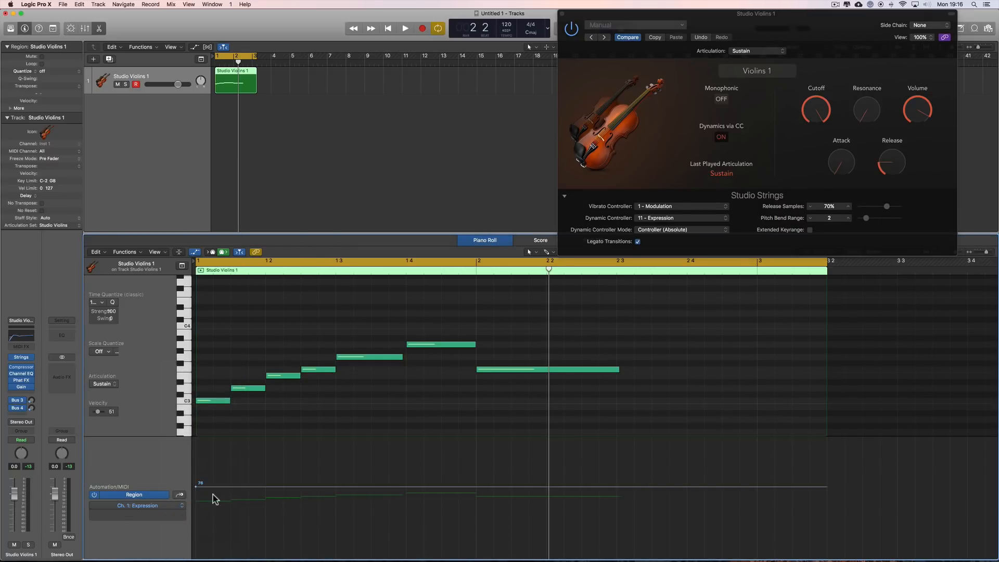
Set the starting Expression point to 24, ramp it up to 99 at the G3 note's start, and play the phrase.
drag(197, 492, 196, 536)
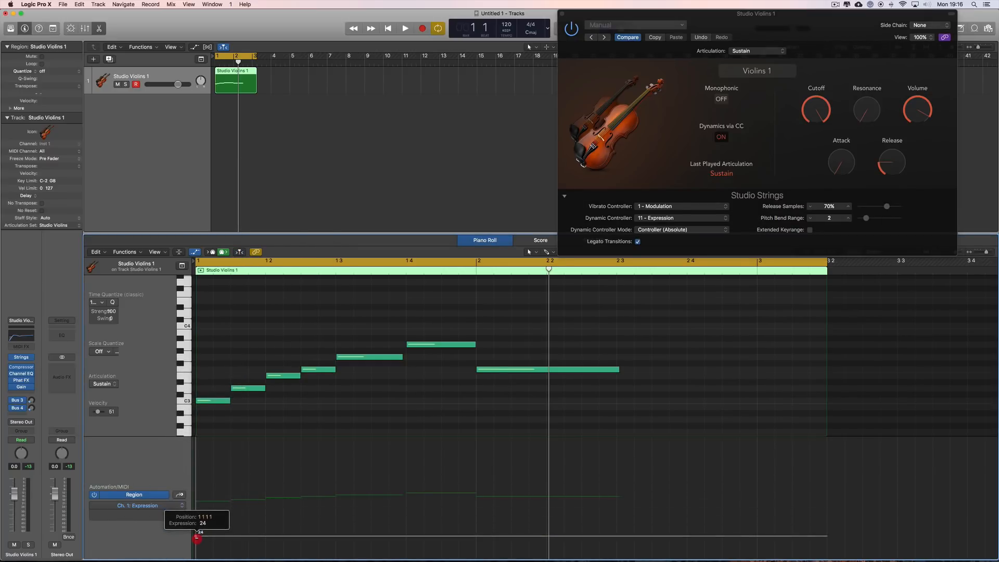
click(260, 538)
drag(260, 539, 336, 465)
key(space)
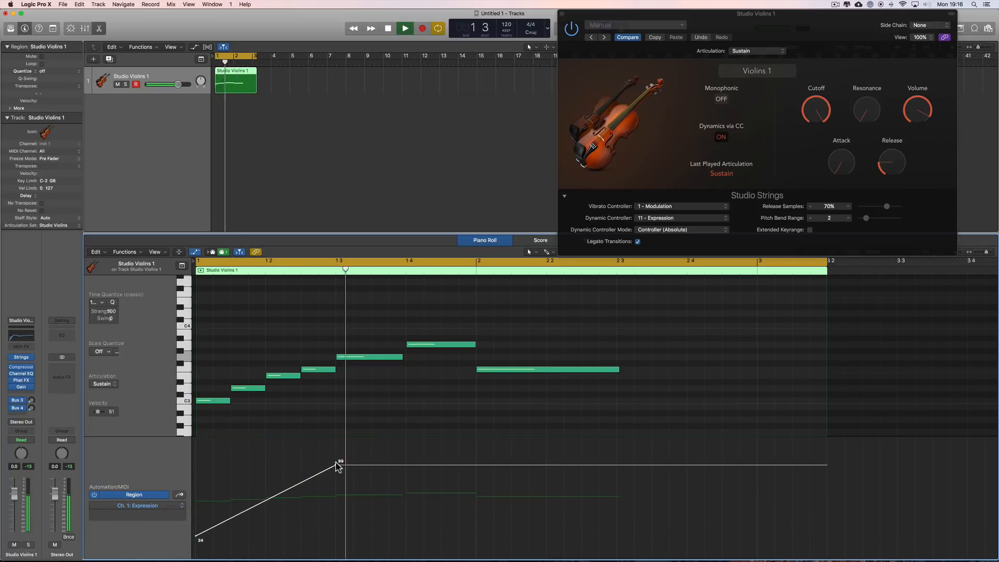
key(space)
key(space)
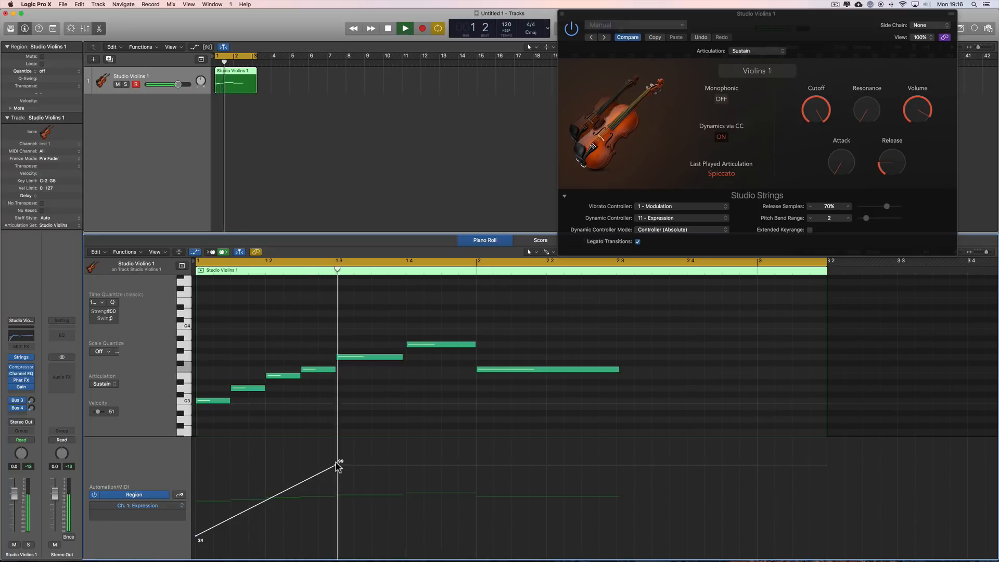
Reverse the Expression ramp so it falls from 109 to 27 at the G3 note, and play the phrase.
drag(198, 536, 197, 455)
drag(338, 470, 336, 536)
key(space)
key(space)
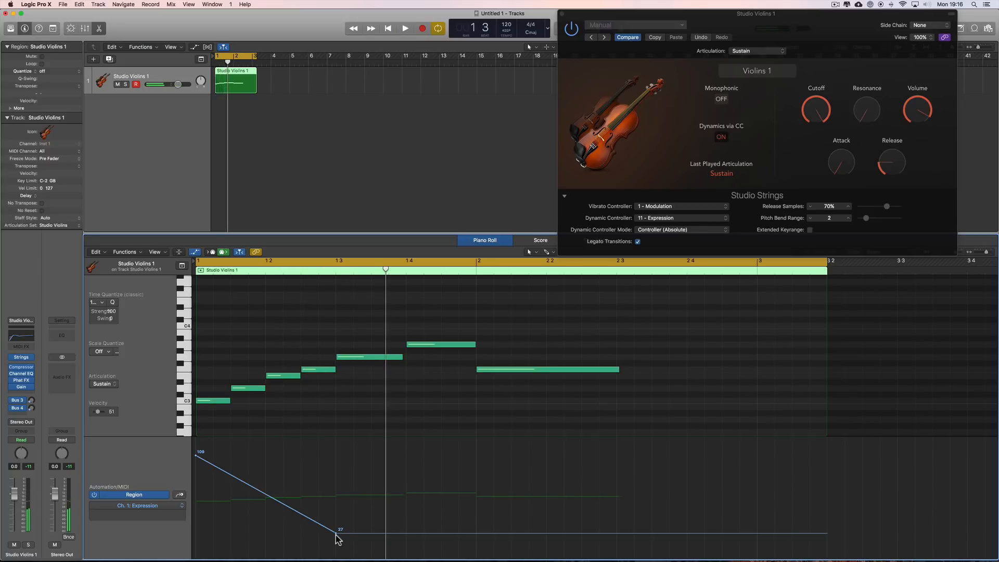
Reshape the Expression ramp to rise from 15 to 75 at the start of the fourth note, and play it.
drag(197, 460, 196, 545)
drag(339, 533, 301, 498)
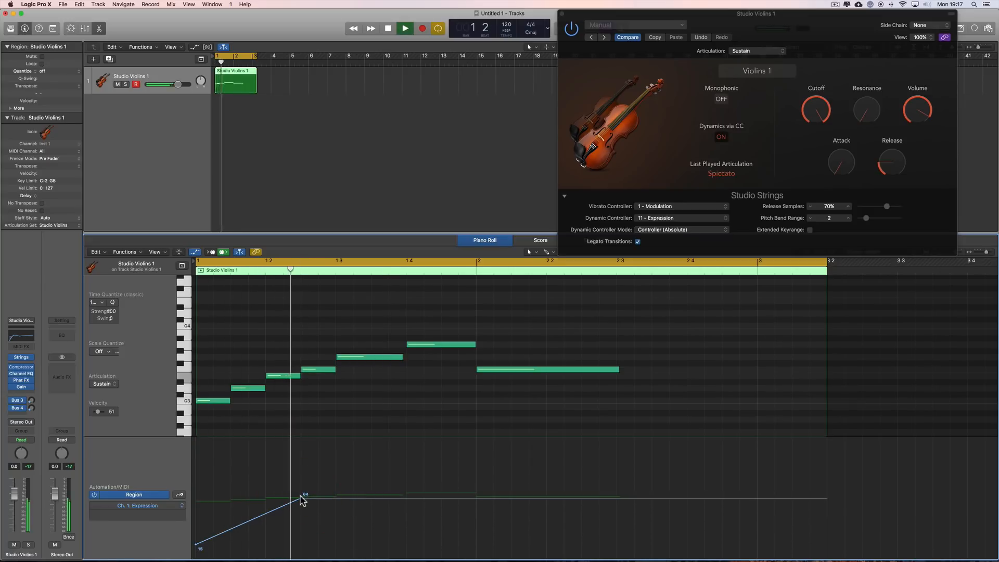
drag(301, 487, 301, 488)
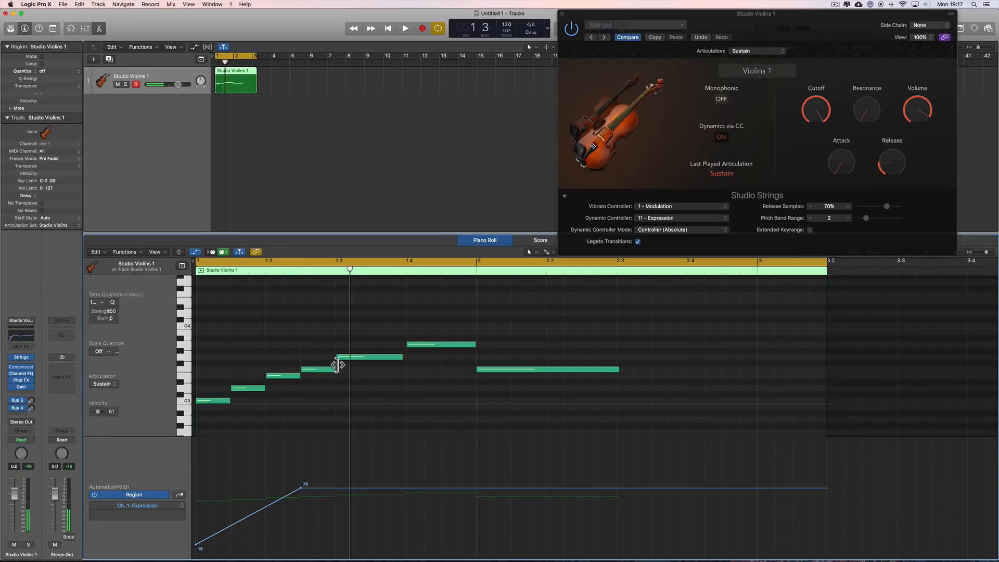
Hold Expression at 75 to the fourth note's end, then swell from 36 to 58 across the G3 note, and play the phrase.
click(331, 488)
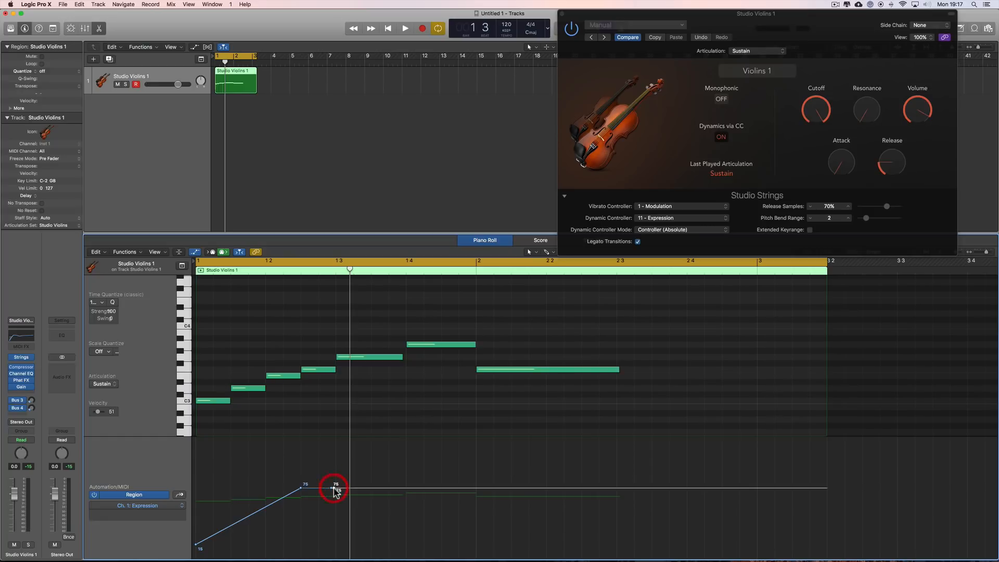
drag(334, 489, 399, 503)
click(364, 525)
double_click(364, 525)
key(space)
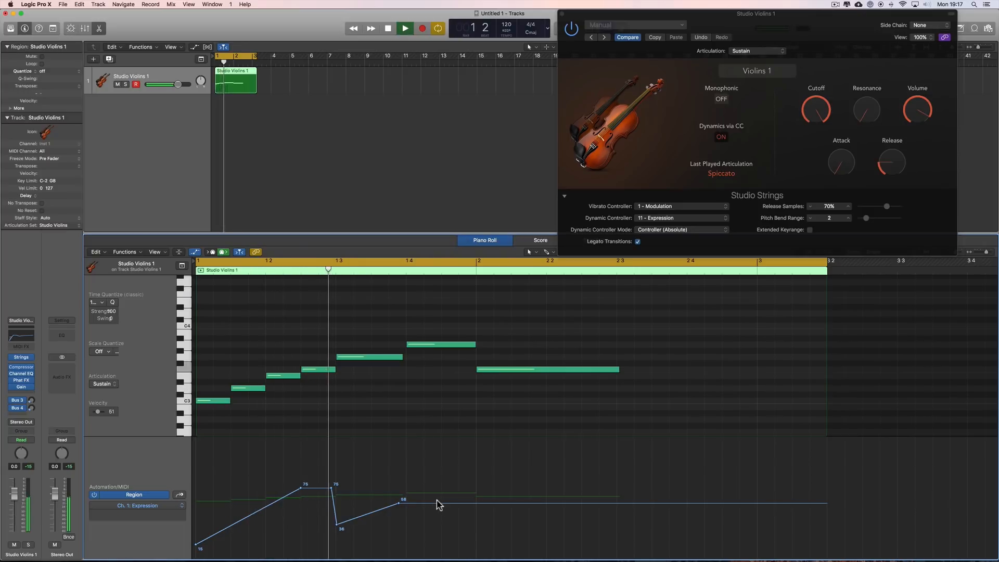
key(space)
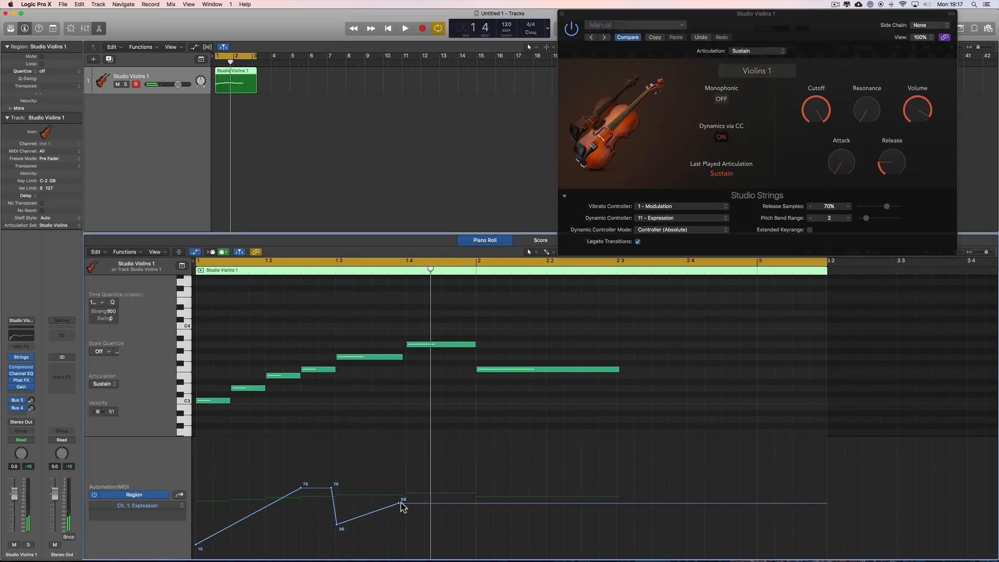
Raise the G3 note's peak to 60, add swells of 36 to 70 and 38 to 84 on the last two notes, and play.
drag(400, 504, 476, 522)
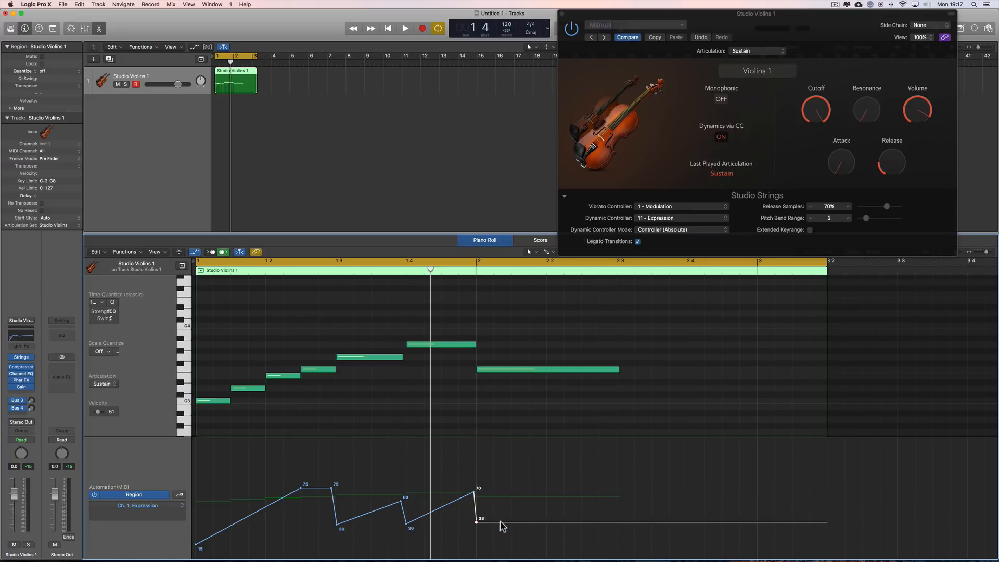
drag(561, 521, 611, 479)
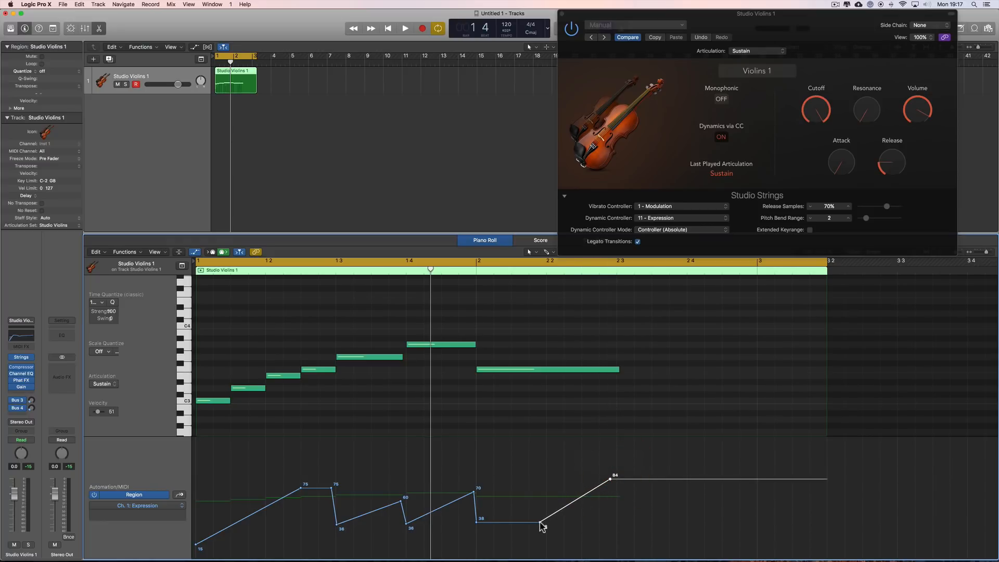
drag(567, 503, 543, 521)
key(space)
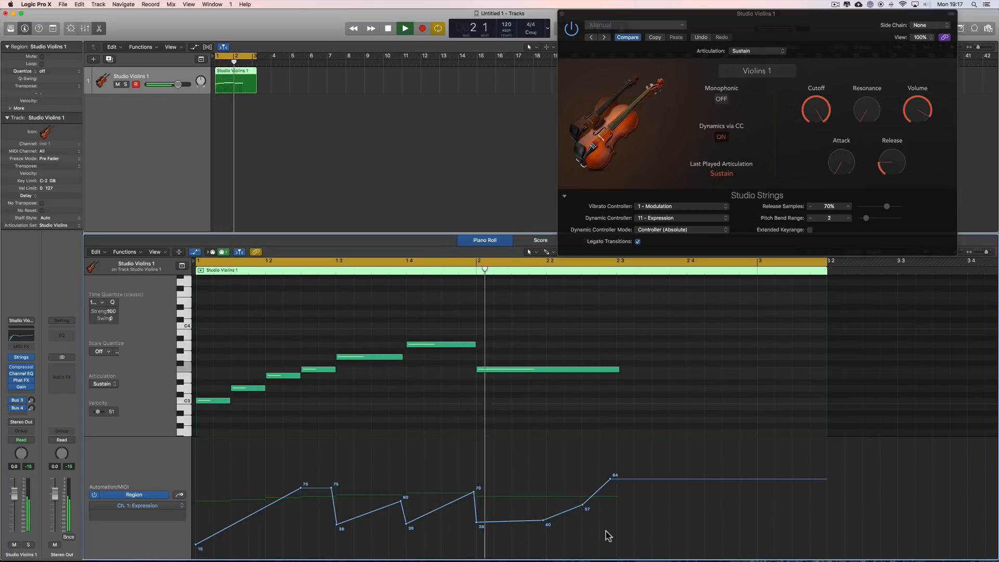
key(space)
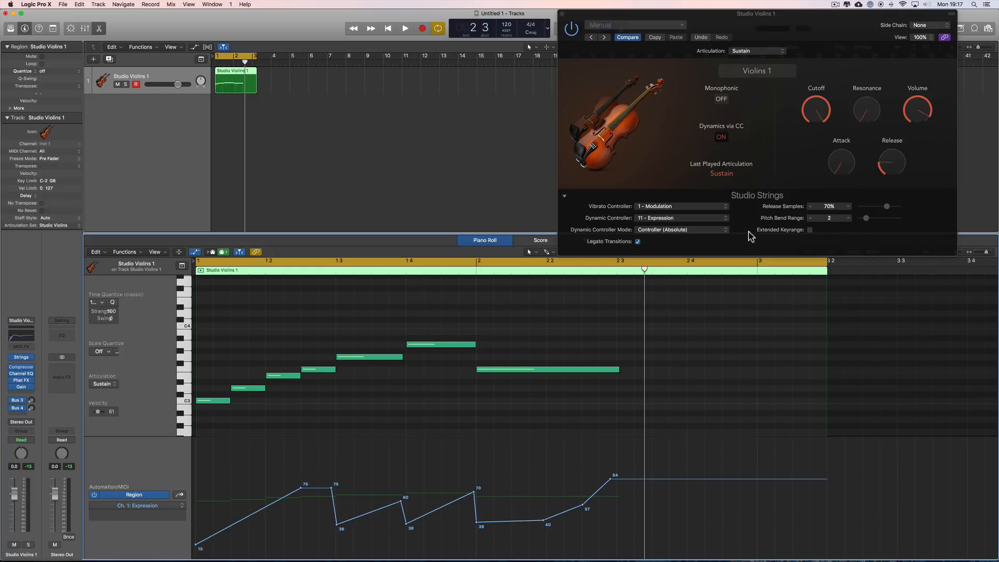
Play the phrase again to hear the shaped Expression curve.
mouse_move(820, 113)
key(space)
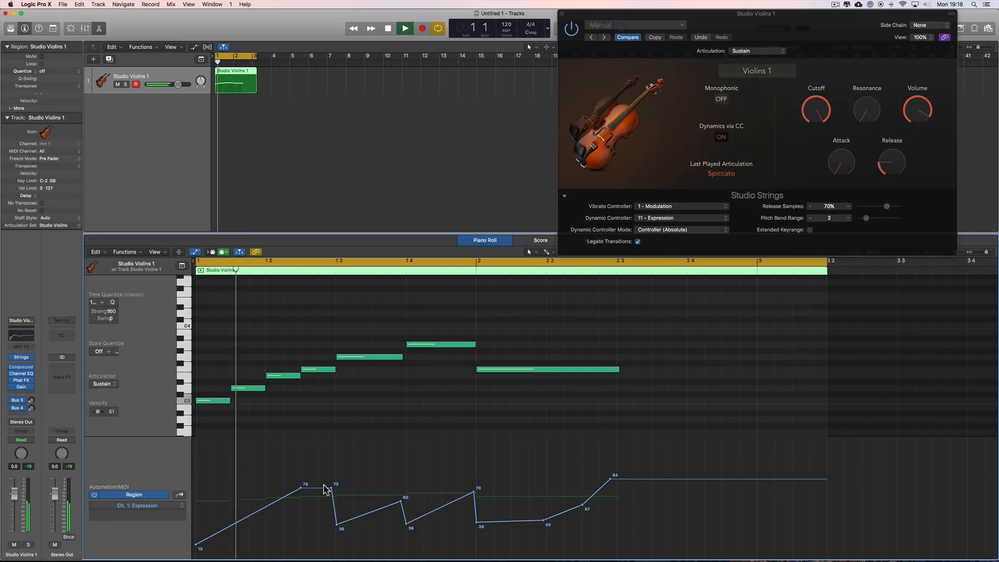
key(space)
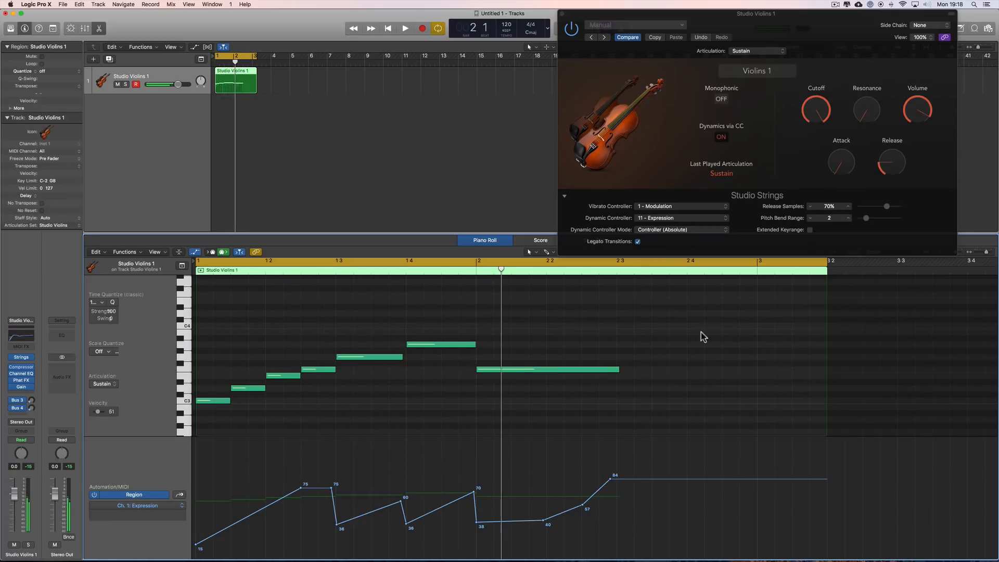
Lower the Studio Strings Cutoff to 70%.
drag(819, 114, 811, 137)
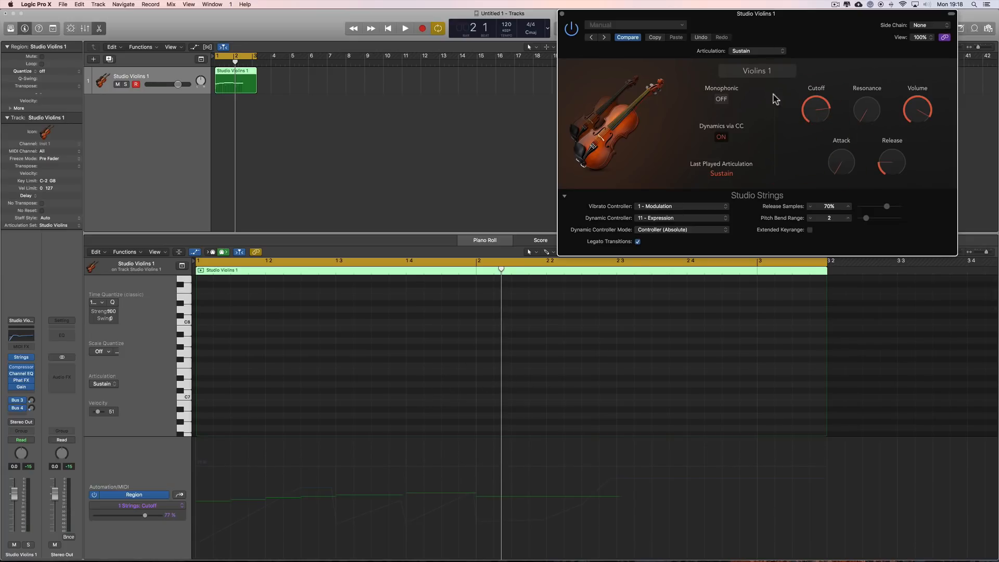
drag(751, 28, 752, 28)
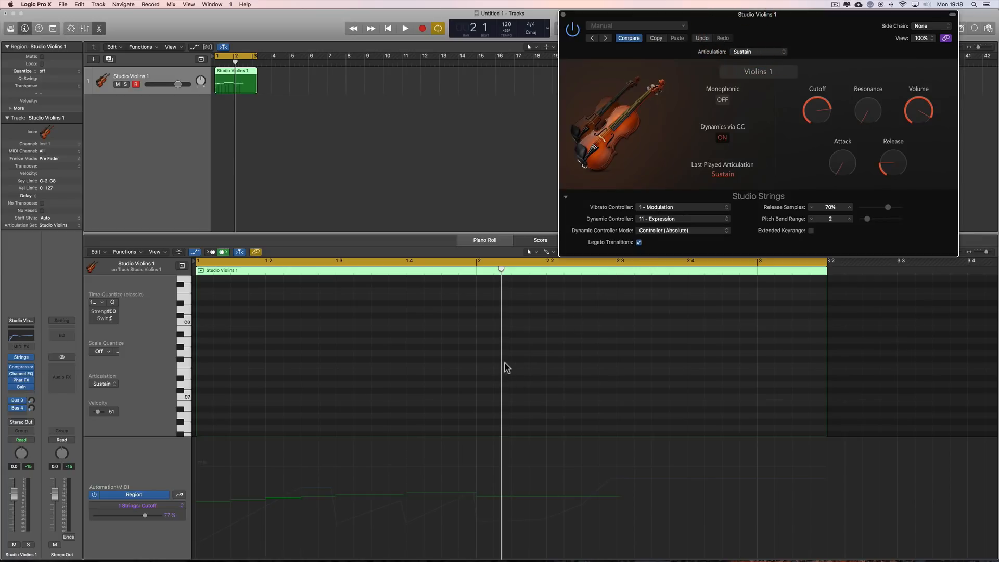
scroll(502, 367, down, 7)
scroll(502, 368, down, 7)
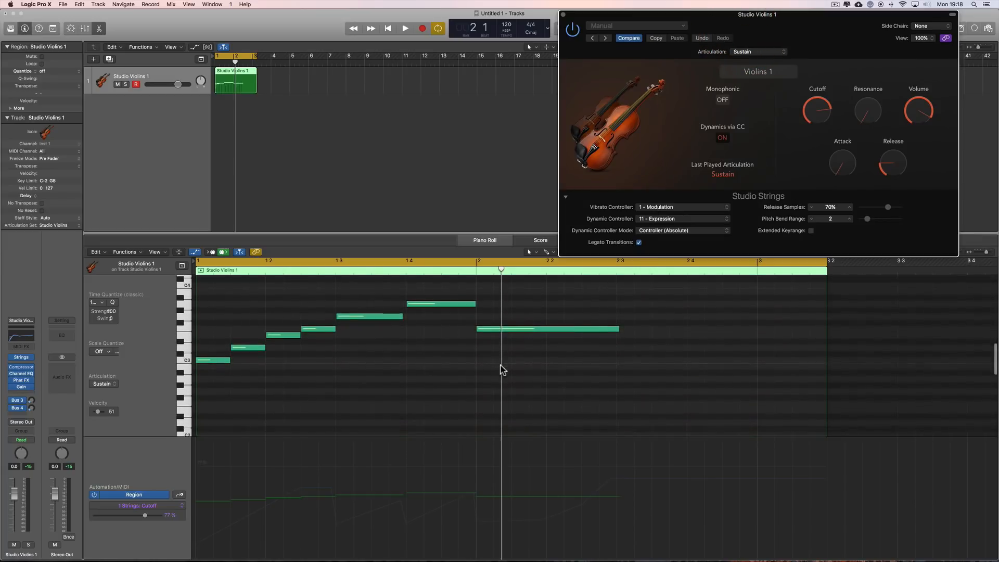
mouse_move(814, 115)
drag(814, 113, 816, 119)
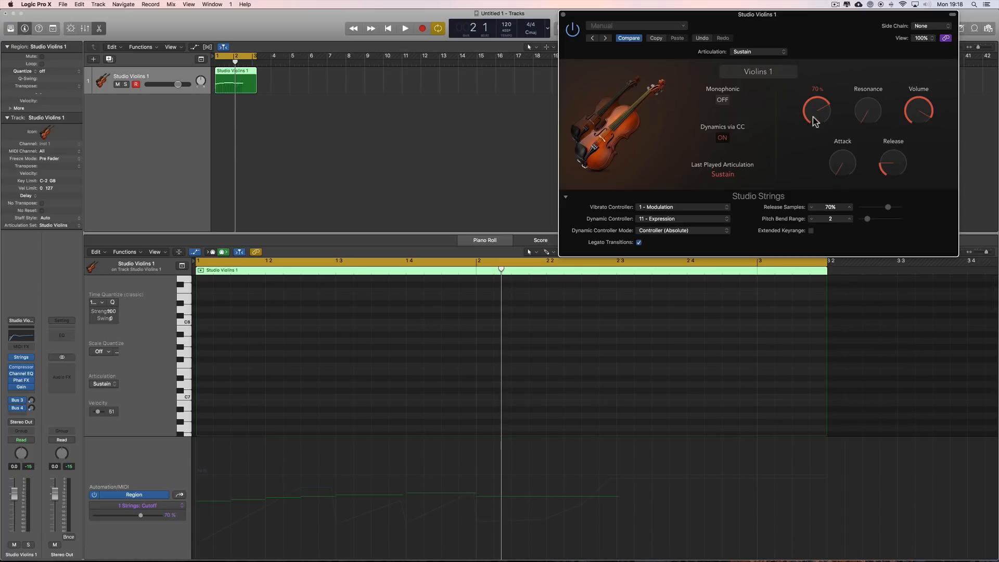
scroll(427, 401, down, 10)
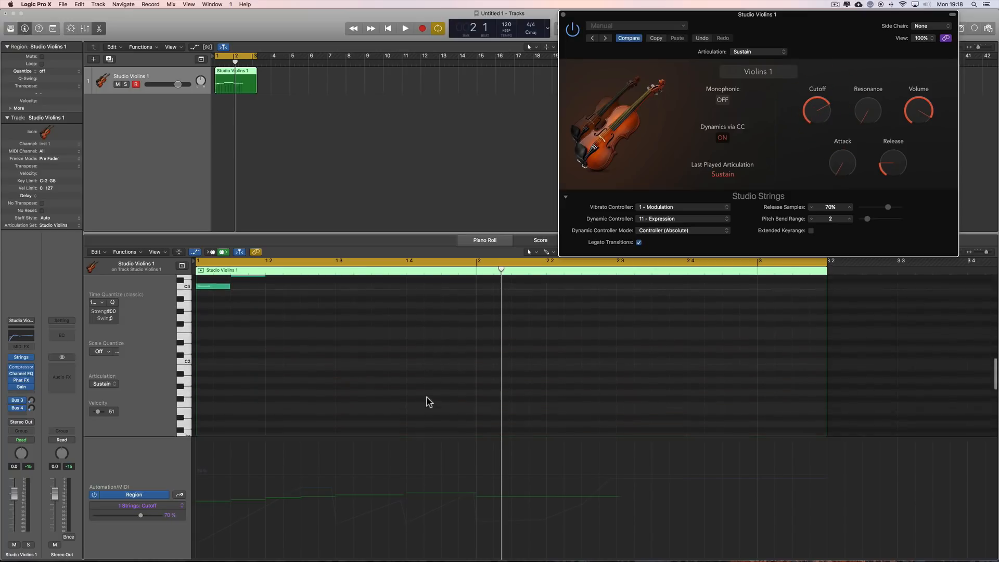
Switch the automation lane from Cutoff back to Ch. 1: Expression.
click(174, 508)
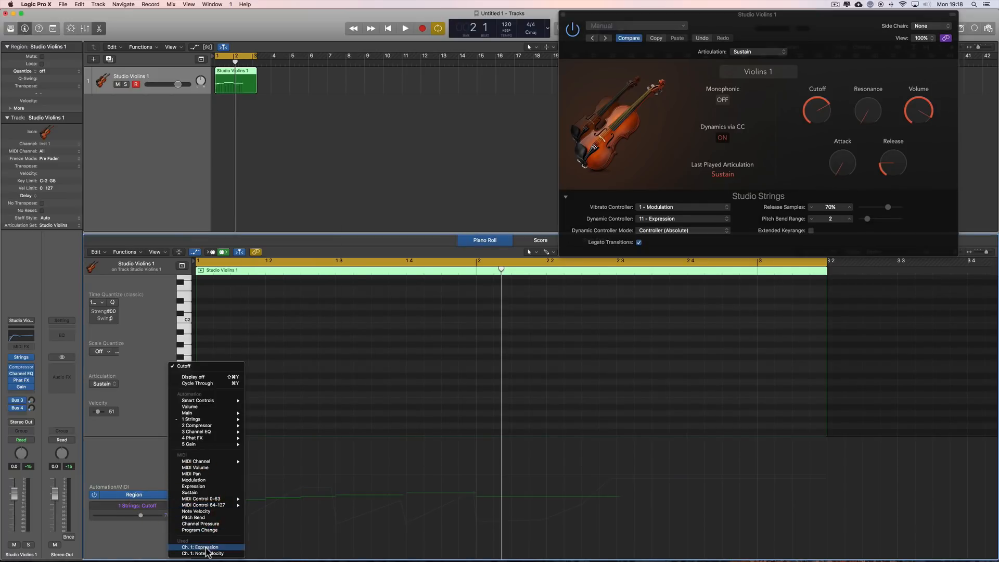
click(207, 548)
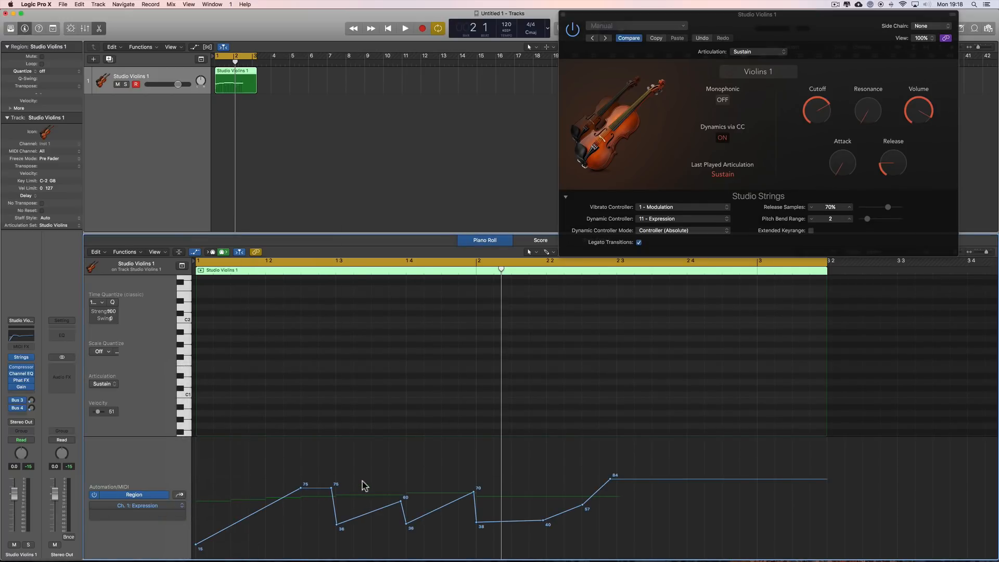
scroll(407, 407, down, 5)
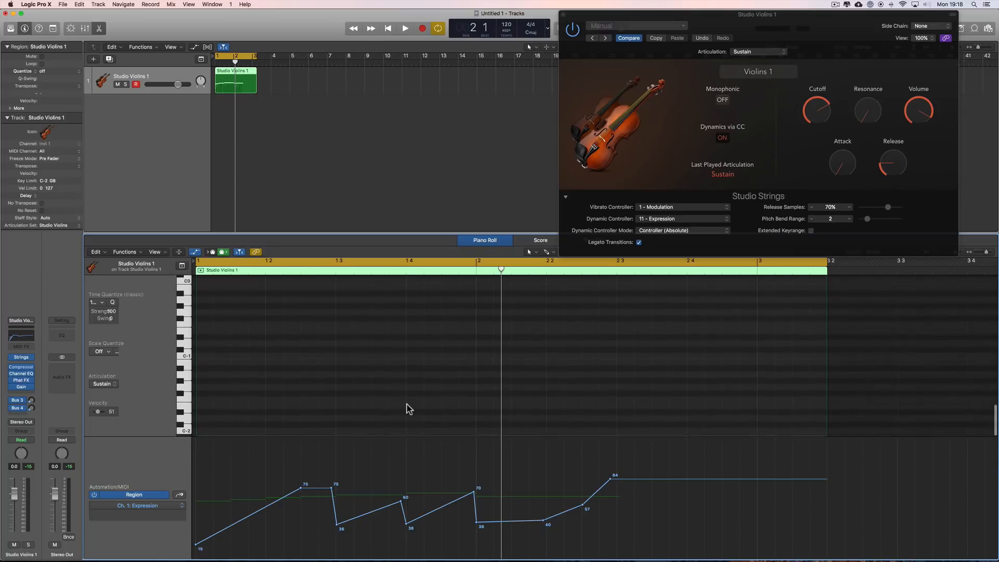
Raise the Expression plateau under the fourth note to 98 and play the phrase to hear the stronger swell.
scroll(407, 408, up, 10)
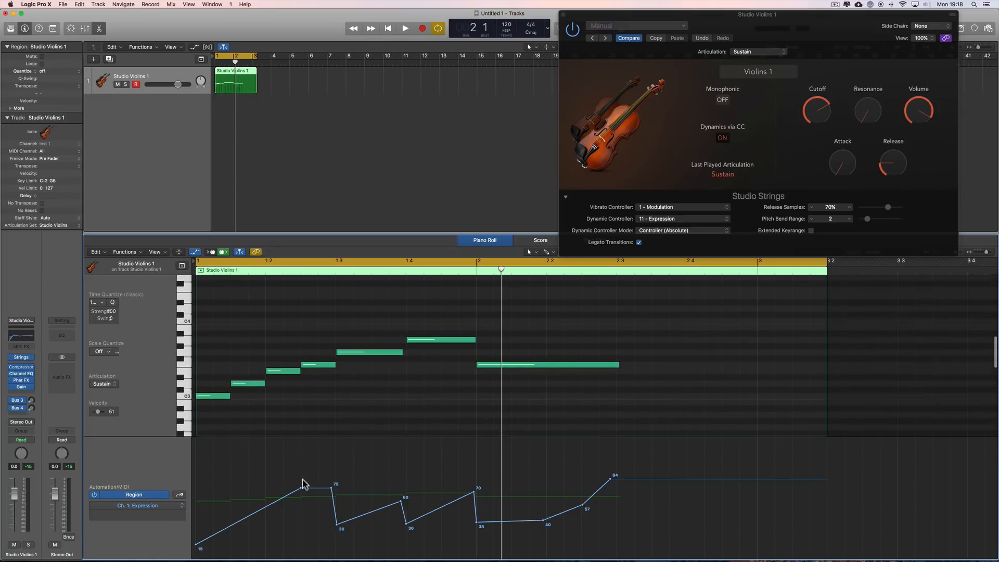
key(space)
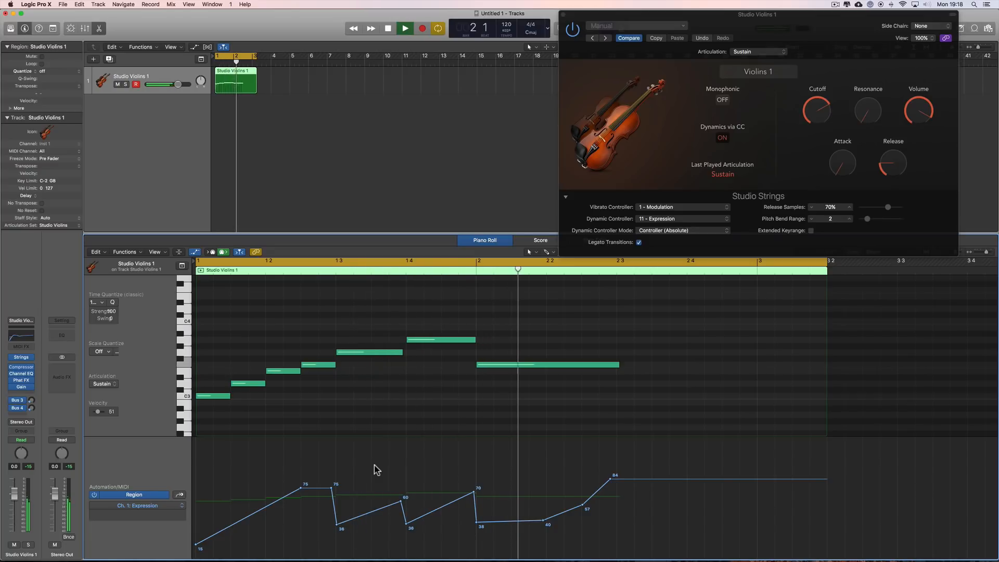
key(space)
drag(308, 490, 306, 466)
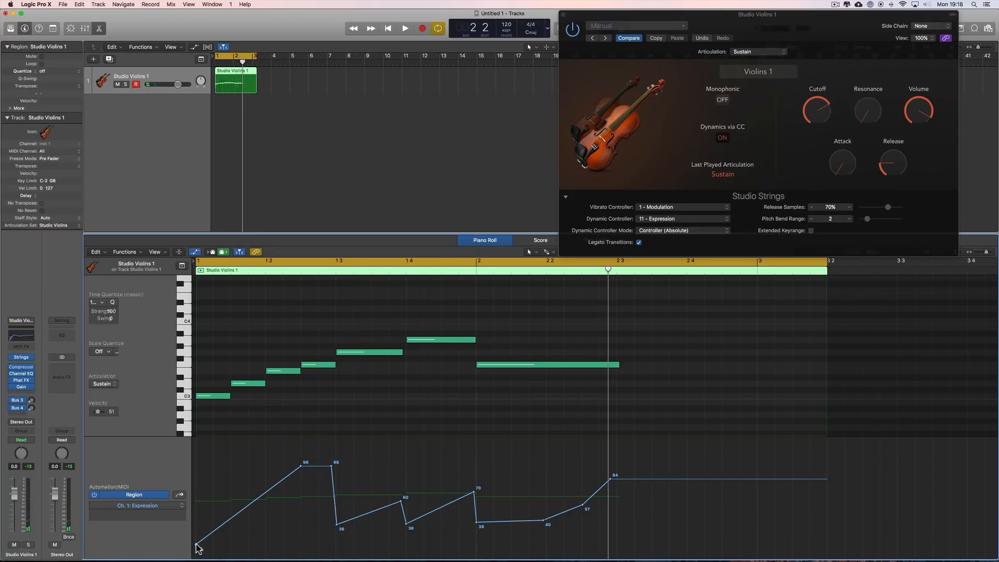
key(space)
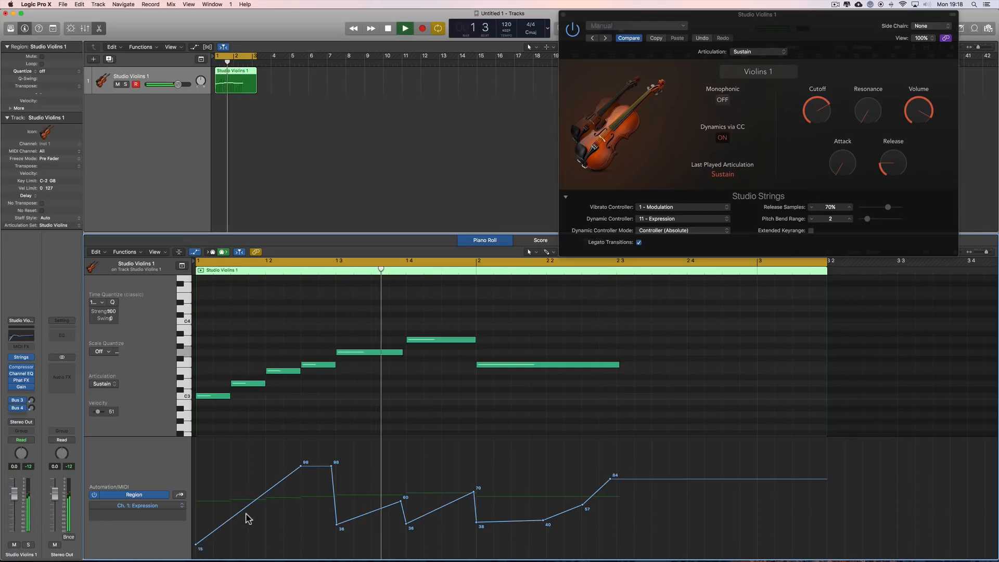
Reset the Studio Strings Cutoff to 100% and return the automation lane to Ch. 1: Expression.
mouse_move(817, 121)
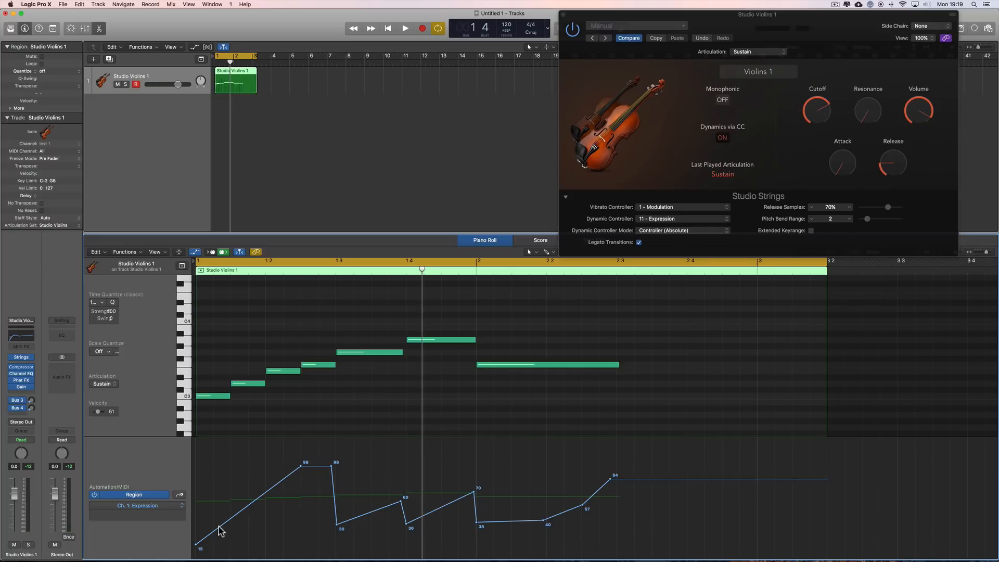
click(815, 118)
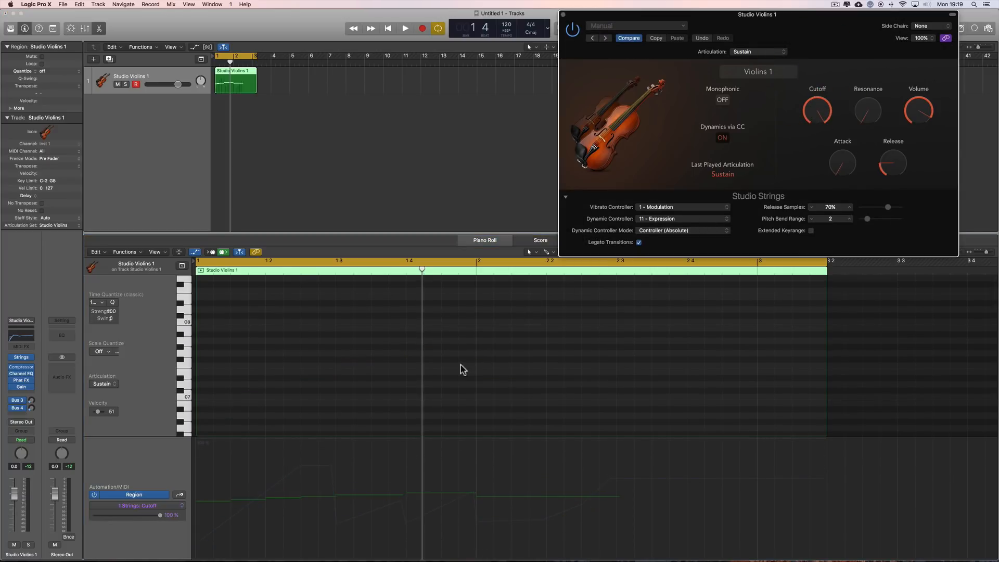
mouse_move(837, 176)
click(181, 512)
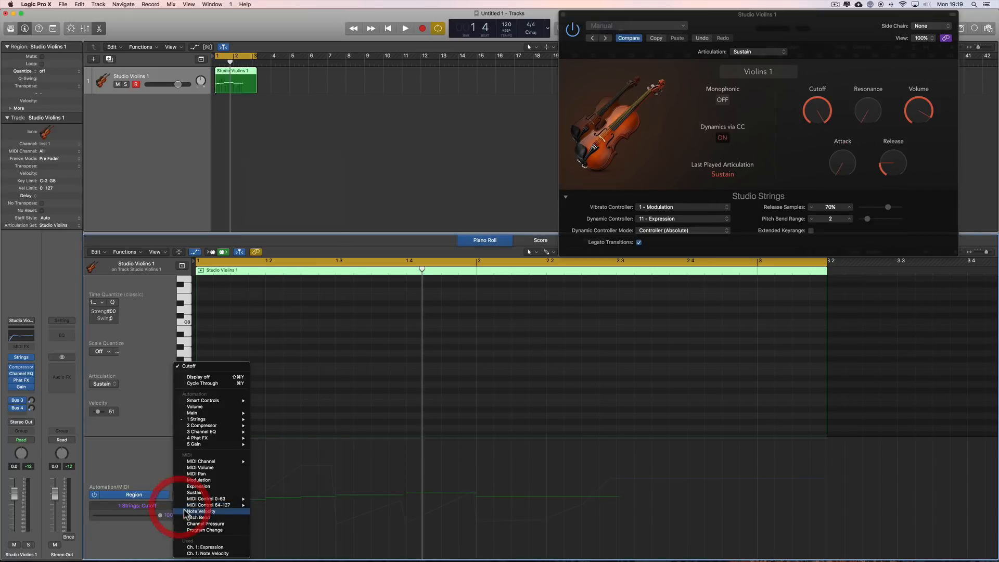
click(218, 544)
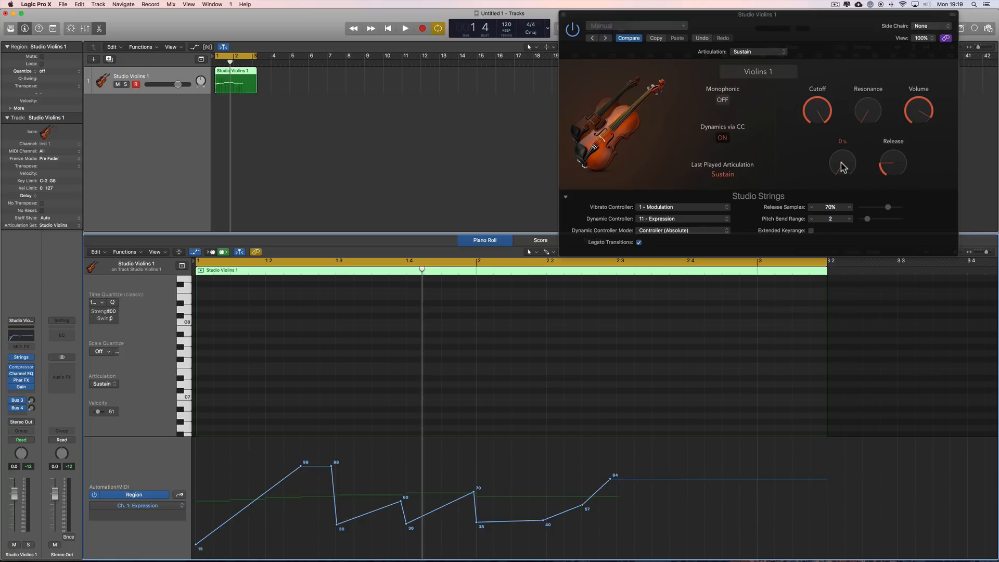
Show the Strings Env. Attack parameter in the automation lane and add a 0% point at the region's start.
scroll(675, 346, down, 10)
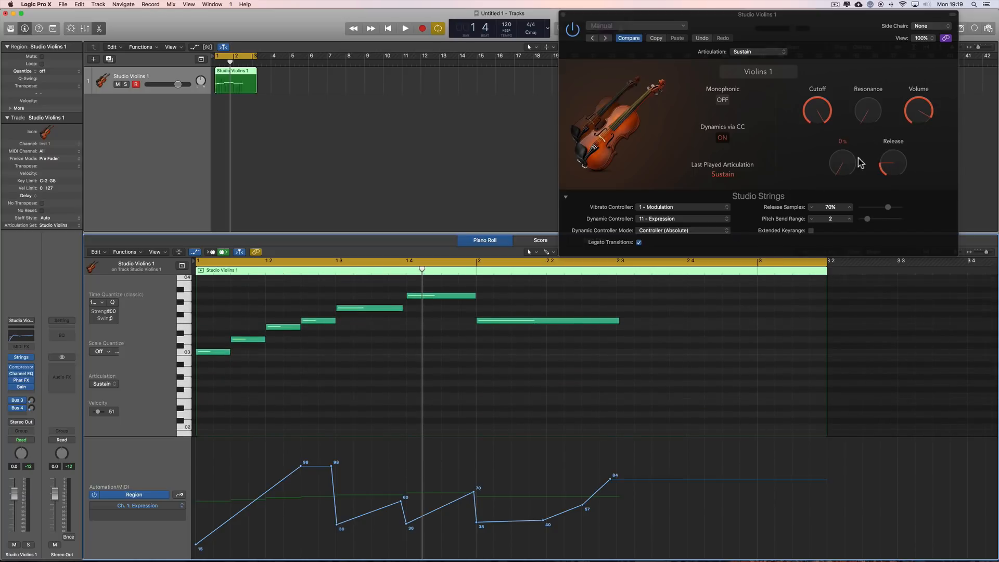
click(843, 165)
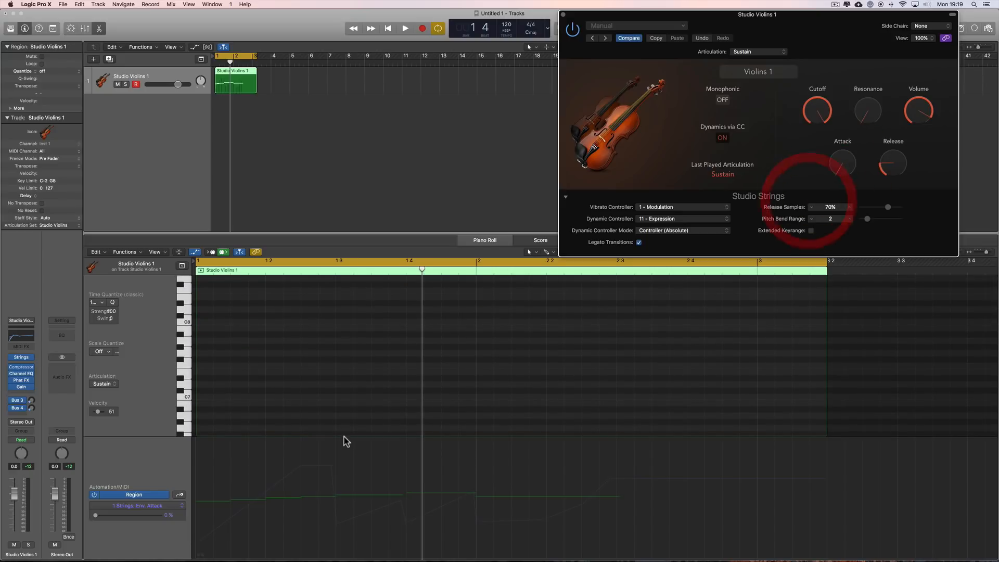
scroll(368, 380, down, 10)
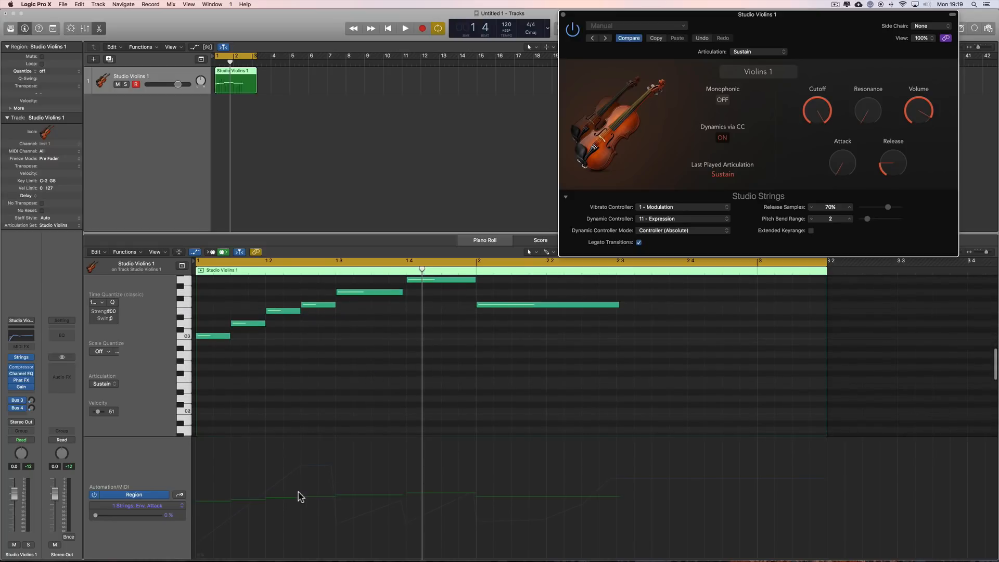
mouse_move(848, 174)
click(230, 526)
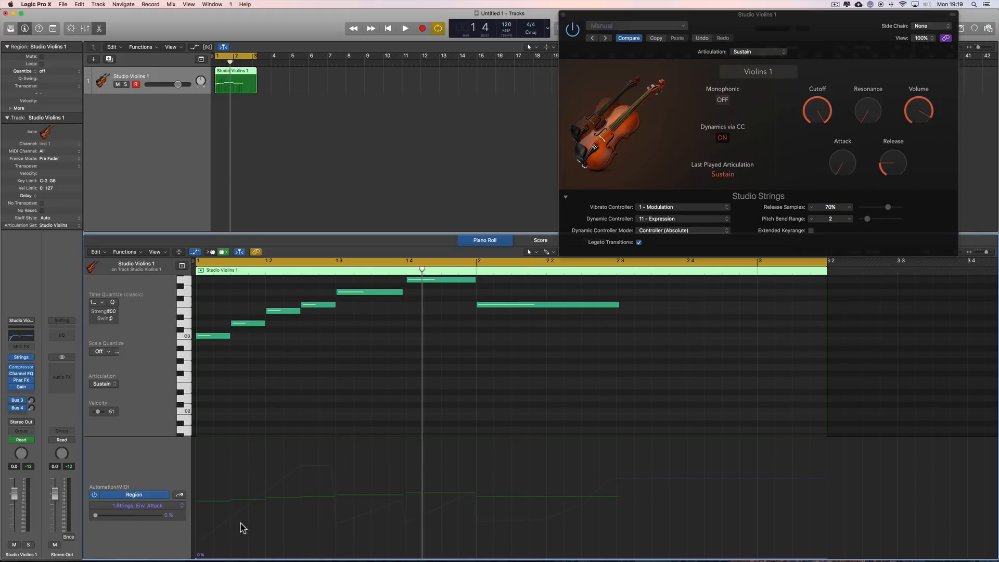
Try an Attack level of about 42% across the whole phrase, play it, and return the level to 0%.
drag(196, 558, 197, 508)
key(space)
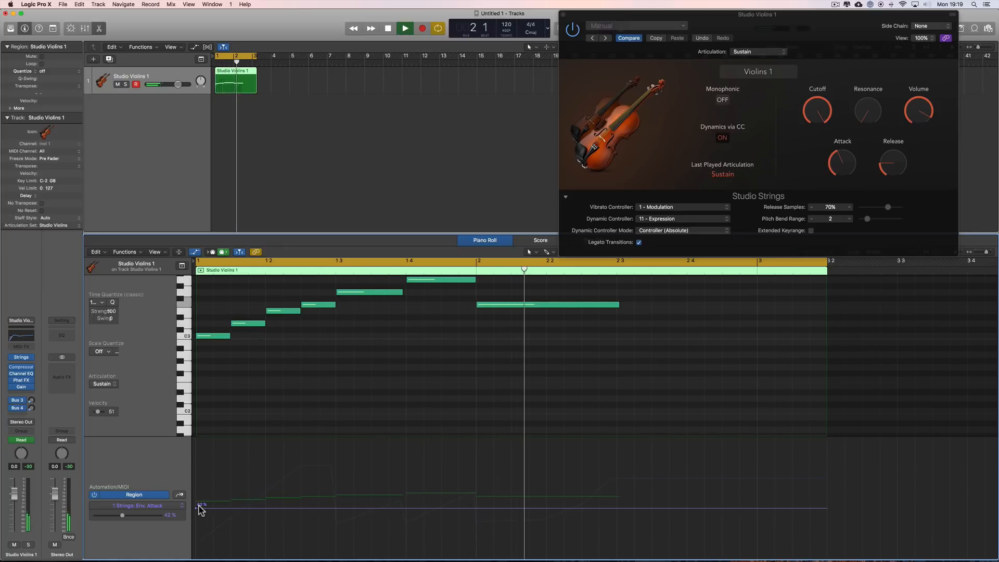
key(space)
drag(197, 514, 194, 558)
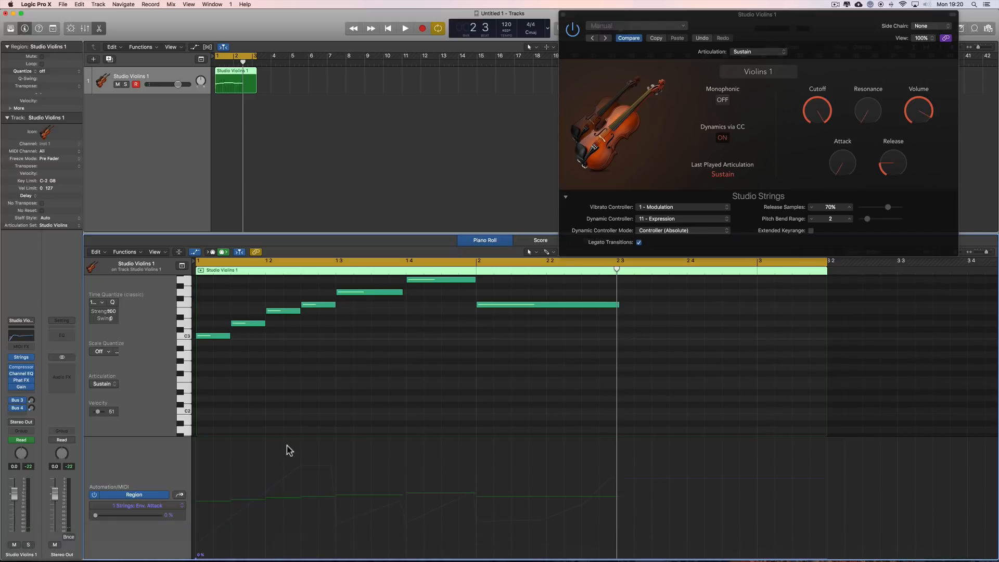
Add Attack points of 3% just before beat 1.3 and 52% on that beat, and play the phrase.
click(316, 557)
drag(316, 557, 317, 553)
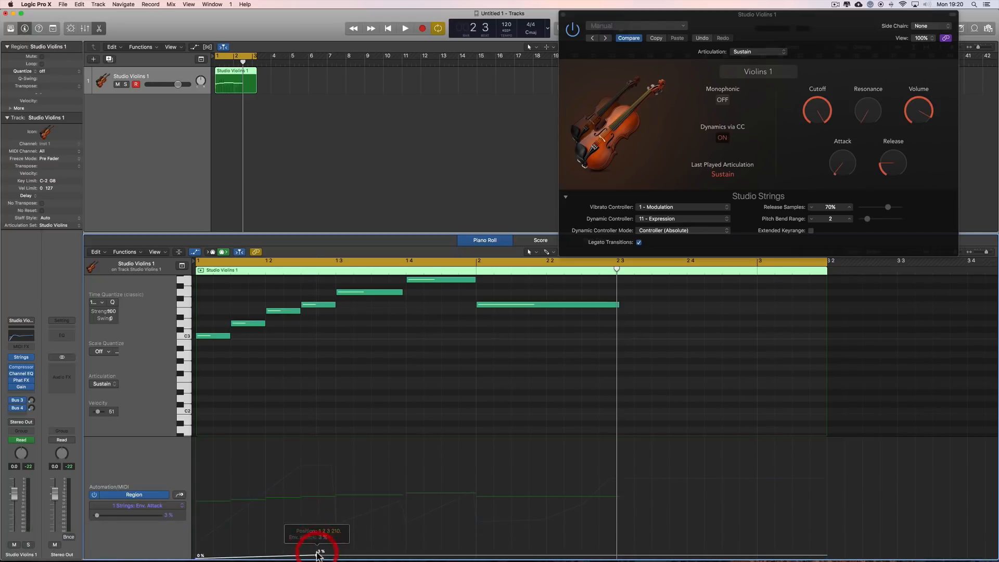
key(space)
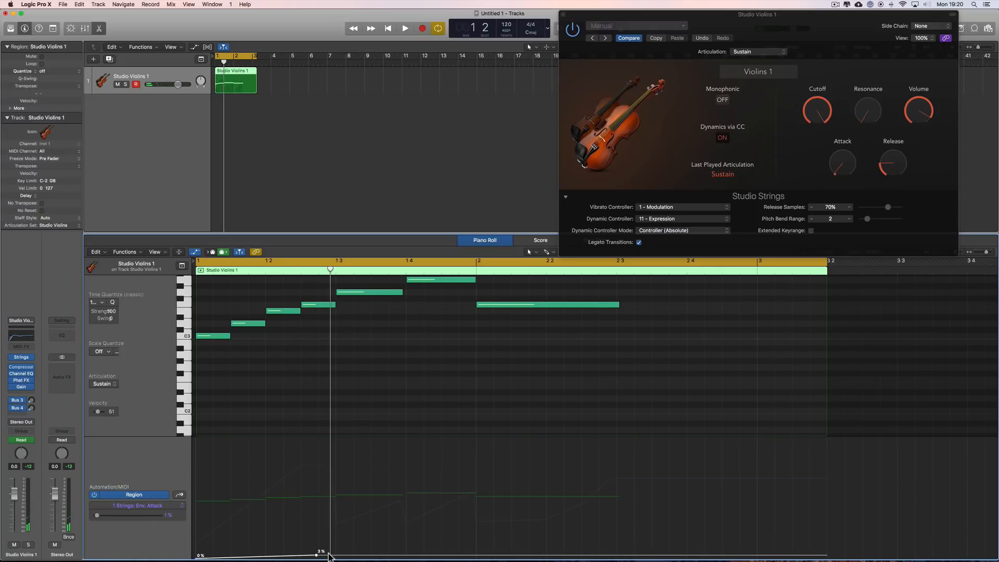
click(328, 554)
drag(328, 555, 335, 494)
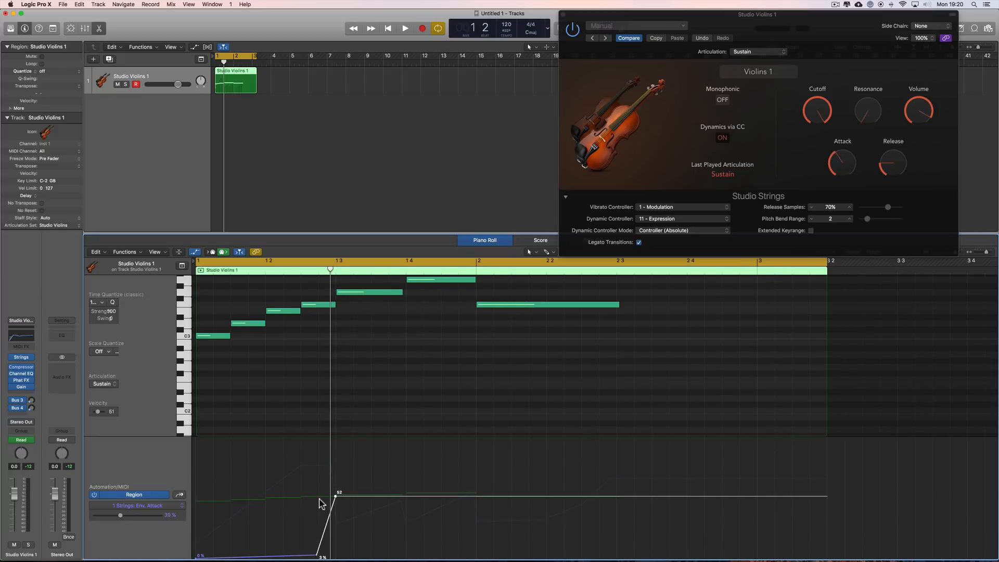
drag(317, 556, 325, 554)
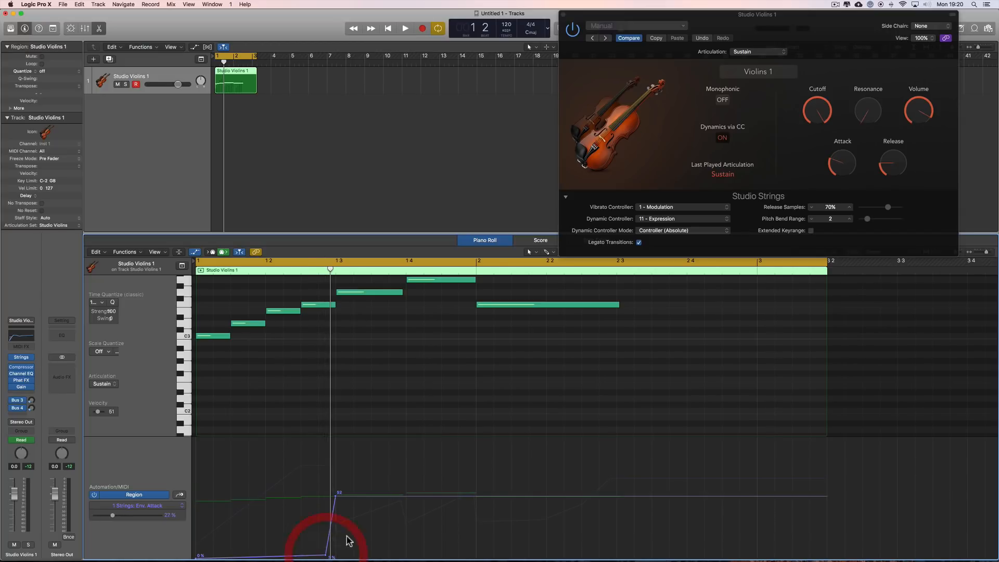
key(space)
key(space)
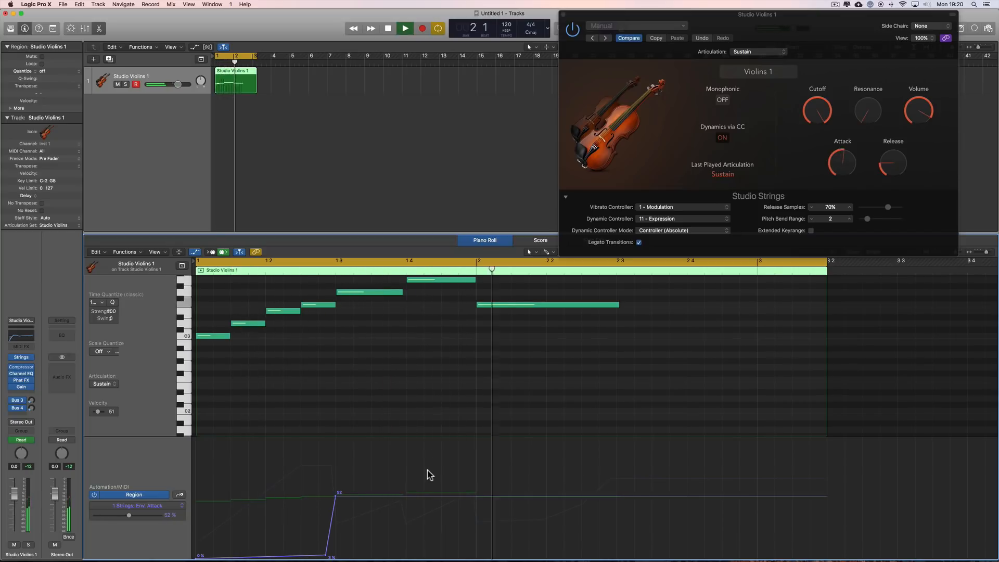
key(space)
Lower the Attack point at beat 1.3 to 36% and play the phrase.
drag(338, 500, 335, 513)
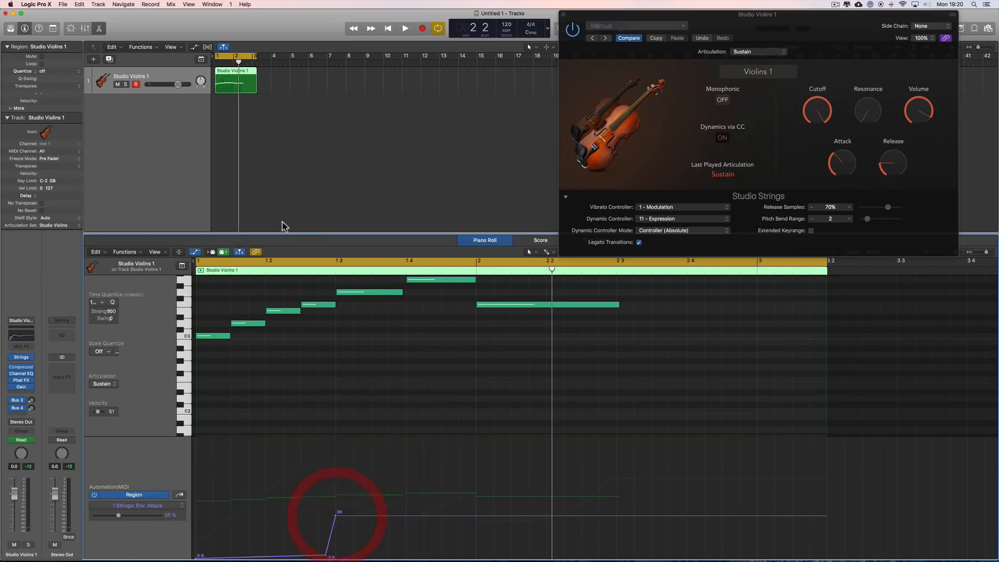
click(387, 30)
click(406, 30)
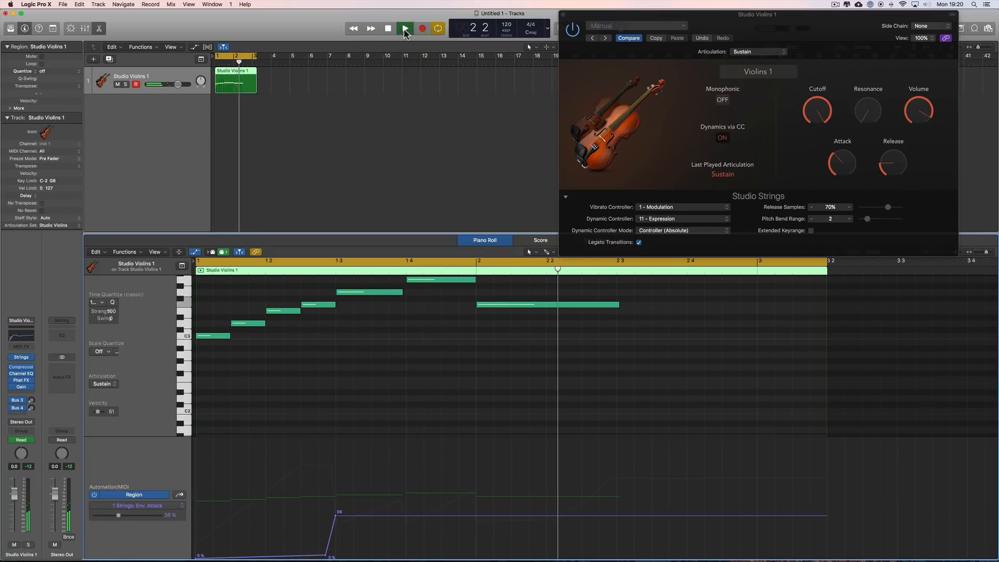
click(405, 29)
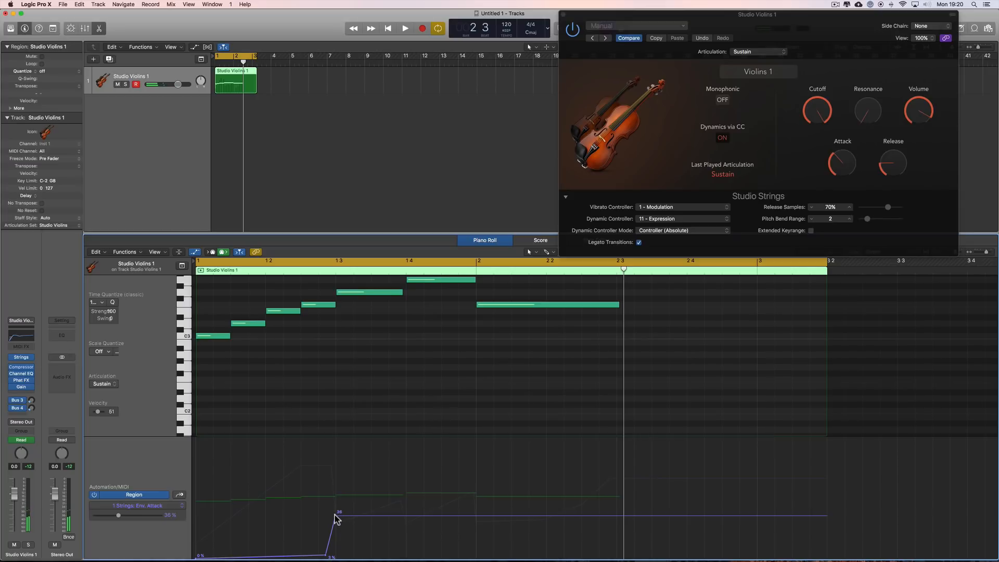
Lower the Attack point at beat 1.3 to 16% and play the phrase again.
drag(336, 516, 335, 539)
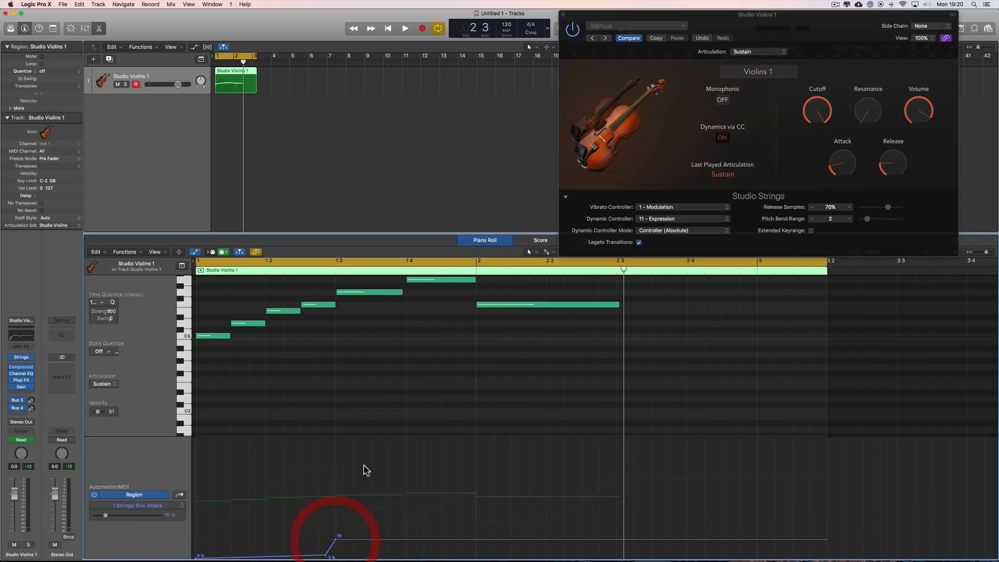
key(space)
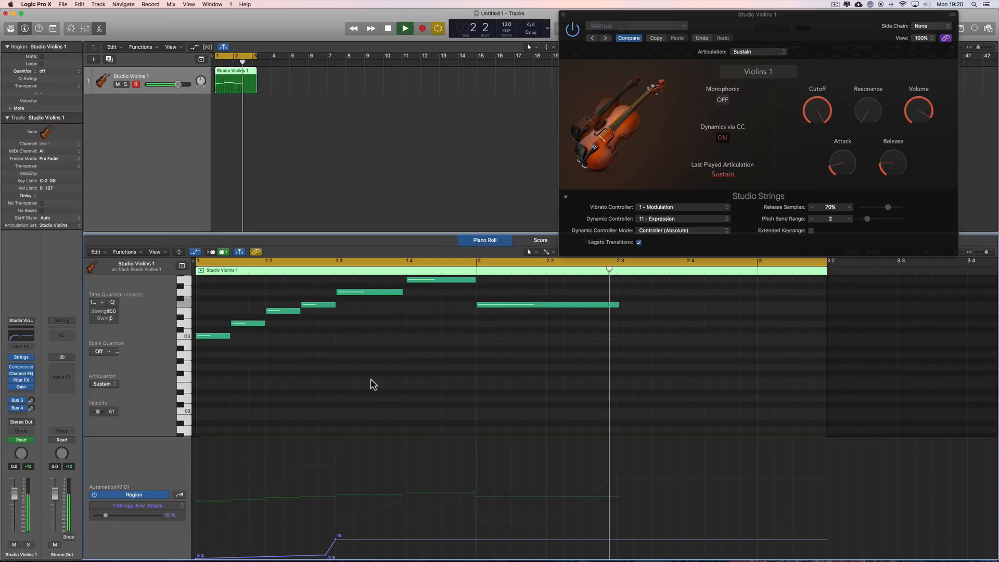
key(space)
mouse_move(886, 169)
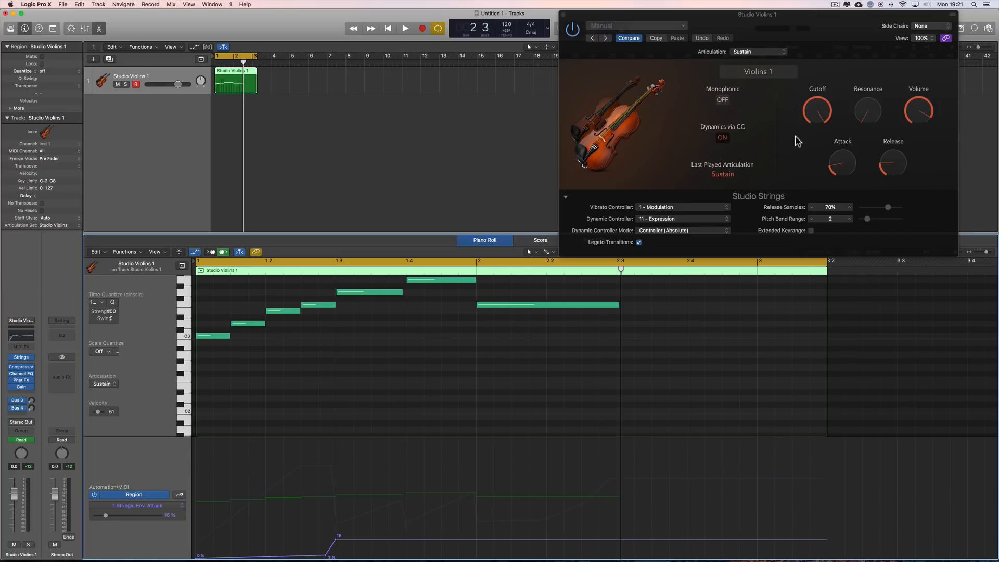
Delete all the Env. Attack automation points and play the melody without them.
drag(334, 541, 198, 544)
double_click(196, 541)
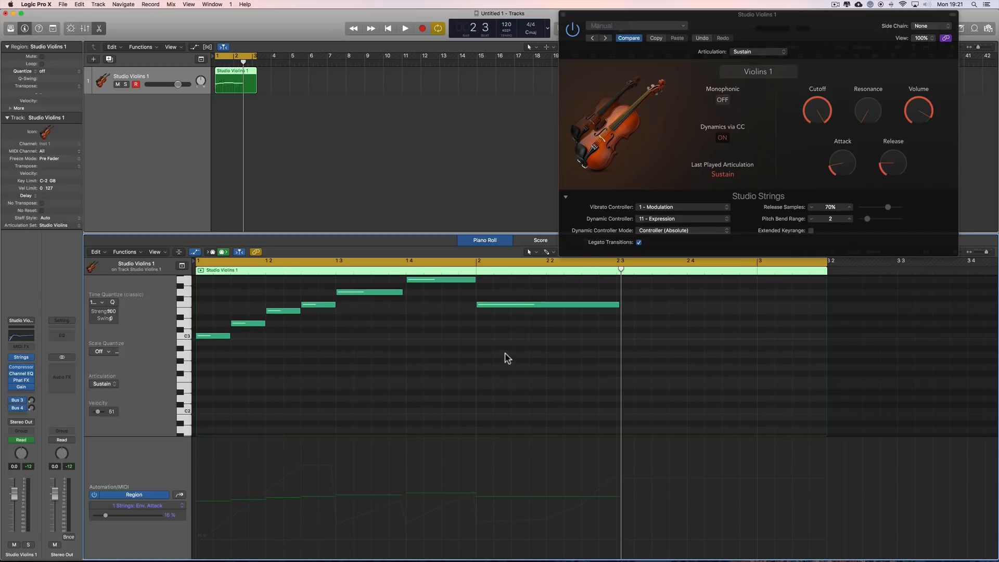
scroll(470, 383, up, 3)
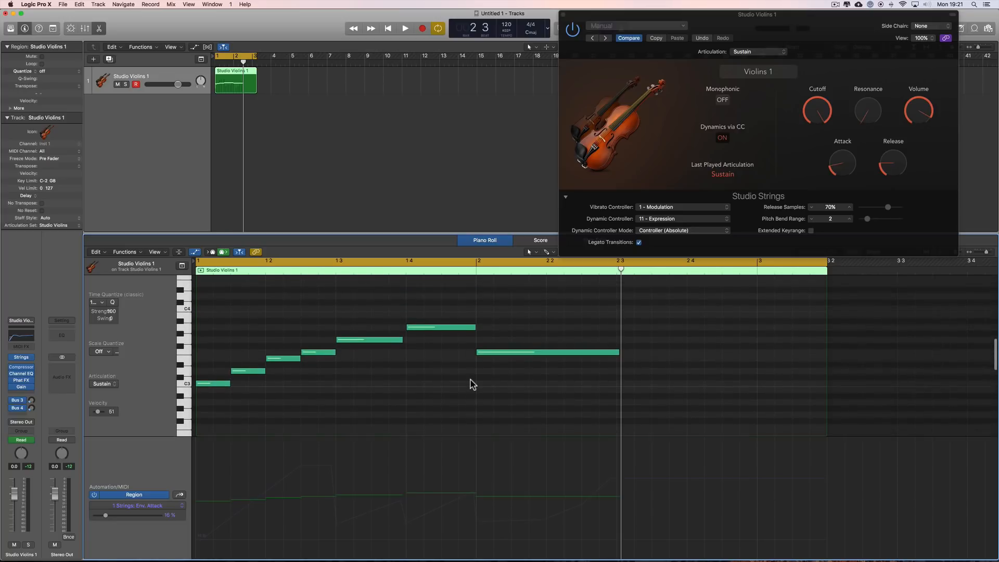
key(space)
key(space)
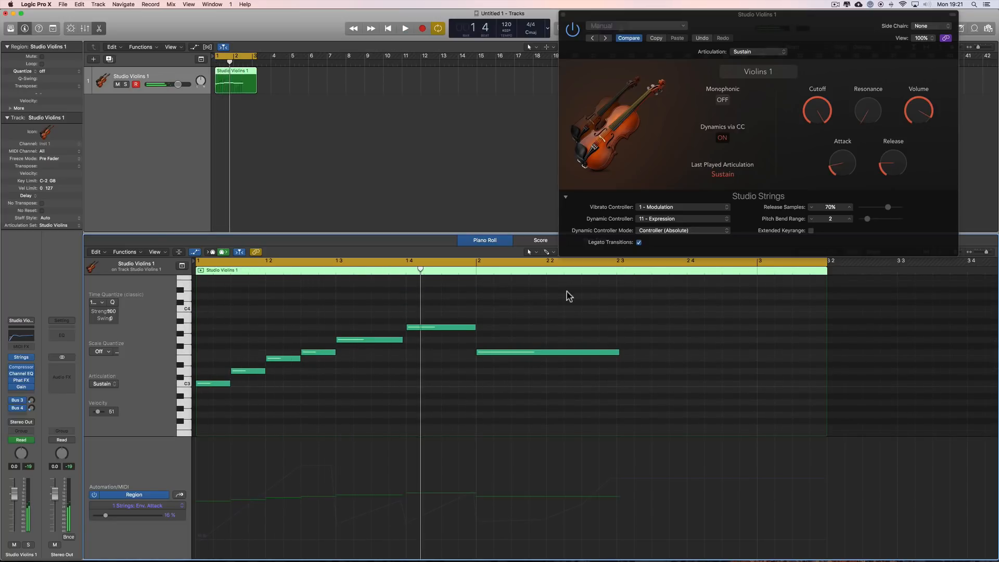
Delete all seven melody notes and reduce the Ch. 1: Expression curve to a single point of 80 at the region's start.
drag(568, 300, 208, 386)
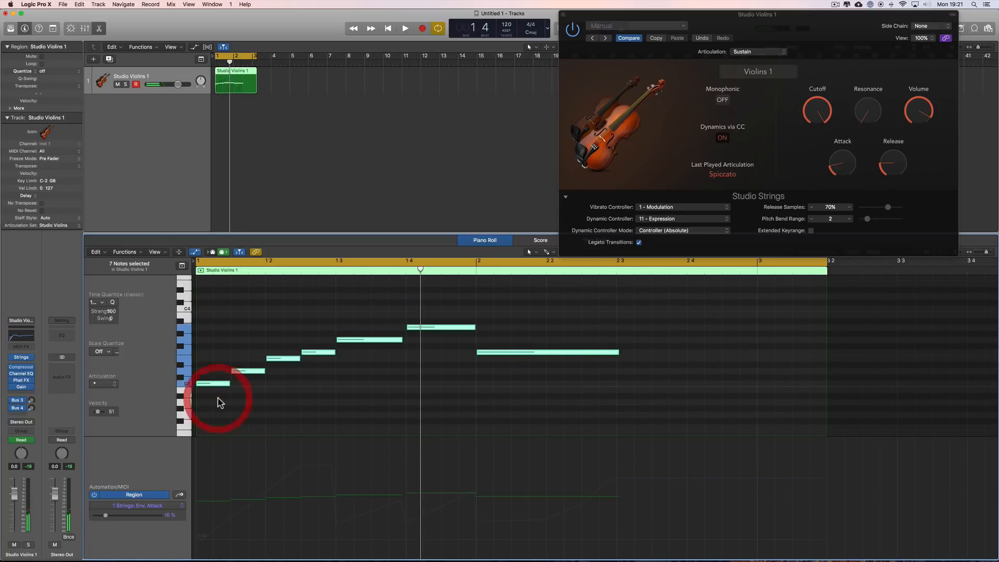
click(182, 510)
click(209, 550)
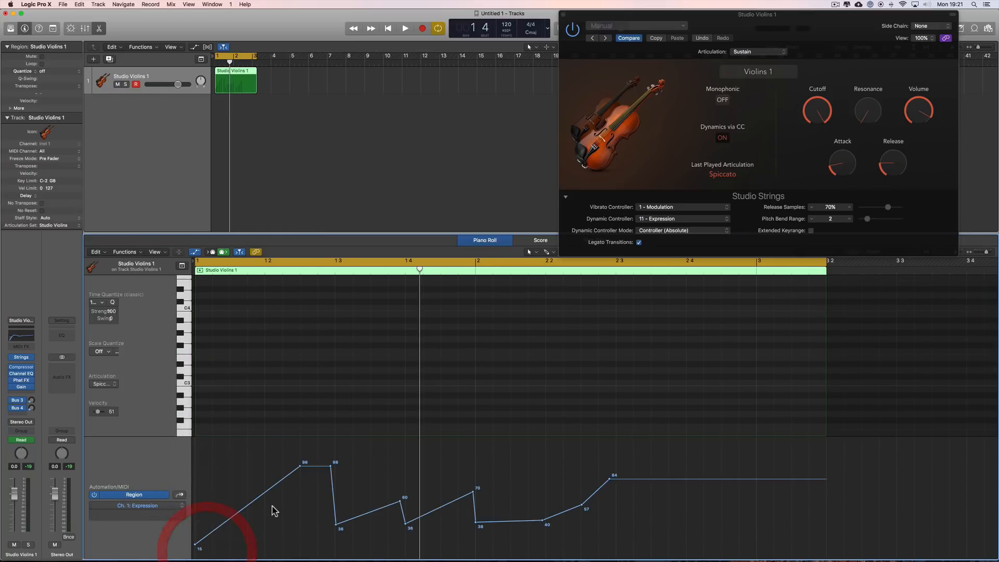
mouse_move(607, 479)
mouse_down()
mouse_move(620, 479)
mouse_move(194, 482)
mouse_up()
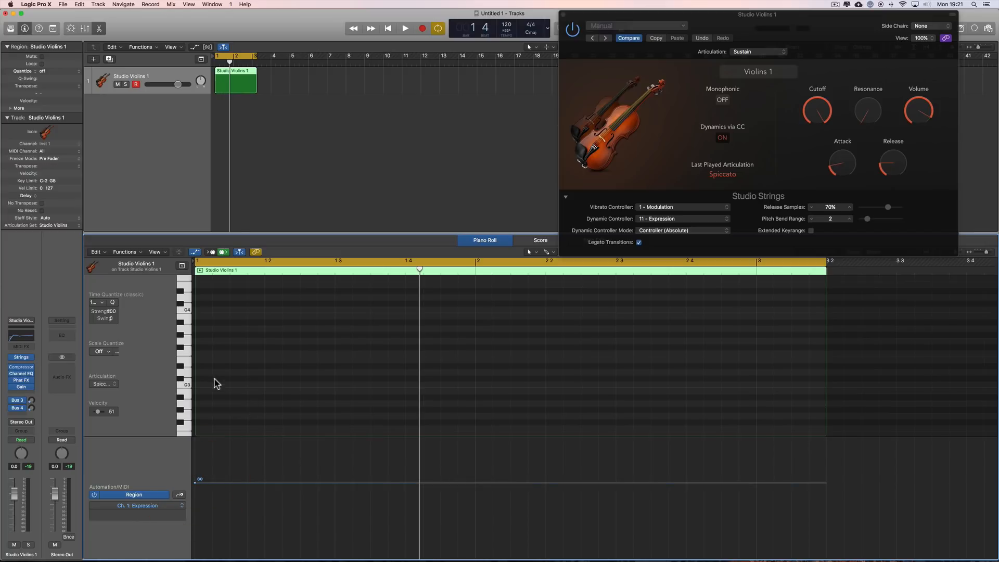
Draw a C3 note with the Sustain articulation from bar 1 to bar 3 using the Pencil tool, and play it.
click(116, 384)
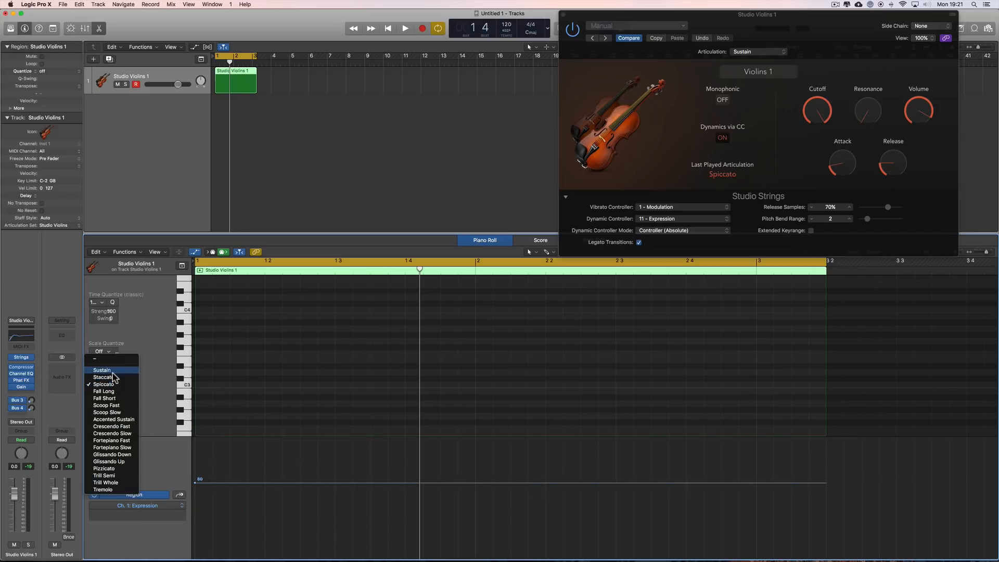
click(102, 370)
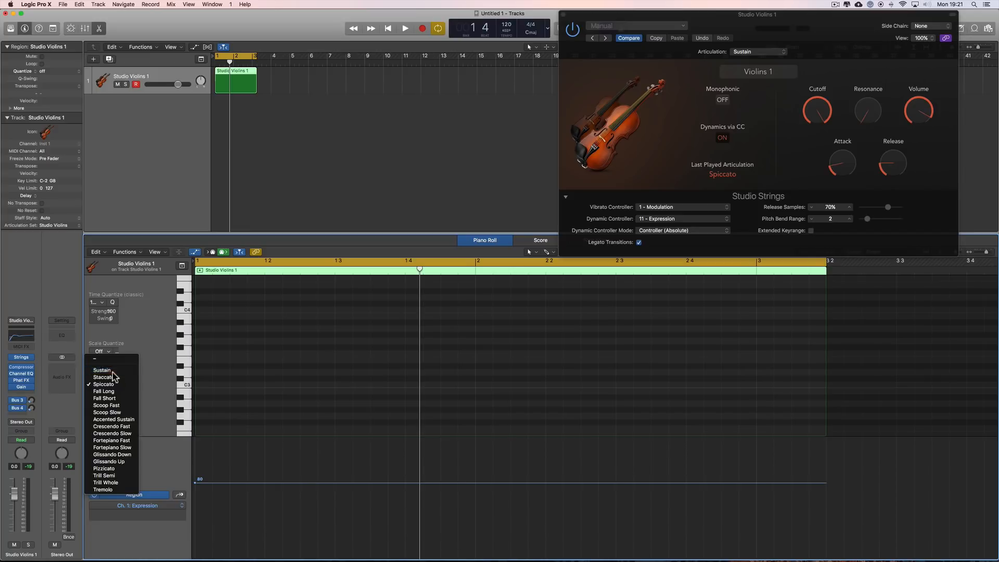
right_click(270, 356)
key(p)
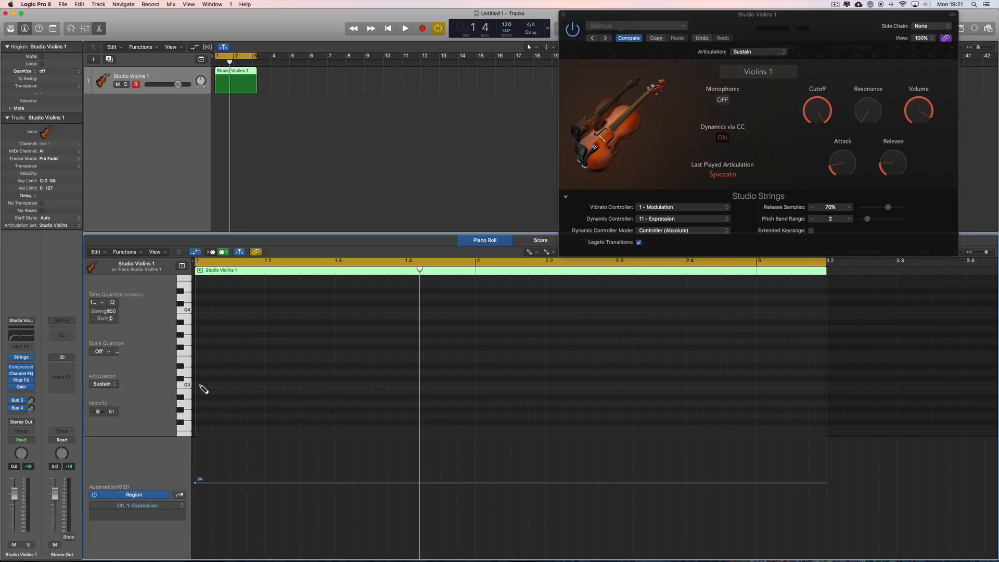
click(202, 387)
drag(263, 386, 753, 383)
key(space)
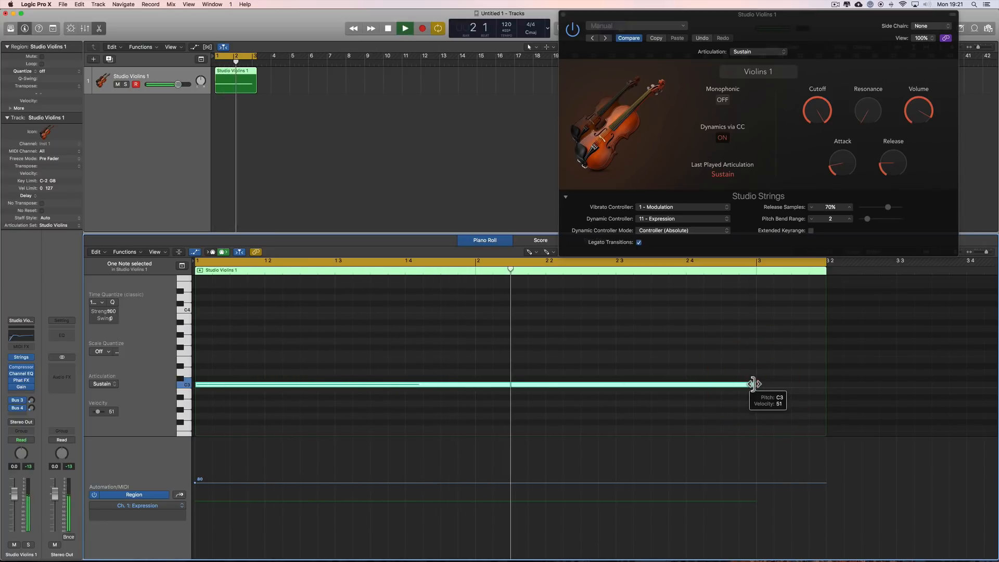
Show the Ch. 1: Modulation lane, add a single point of 0 at the region's start, and play the note.
key(space)
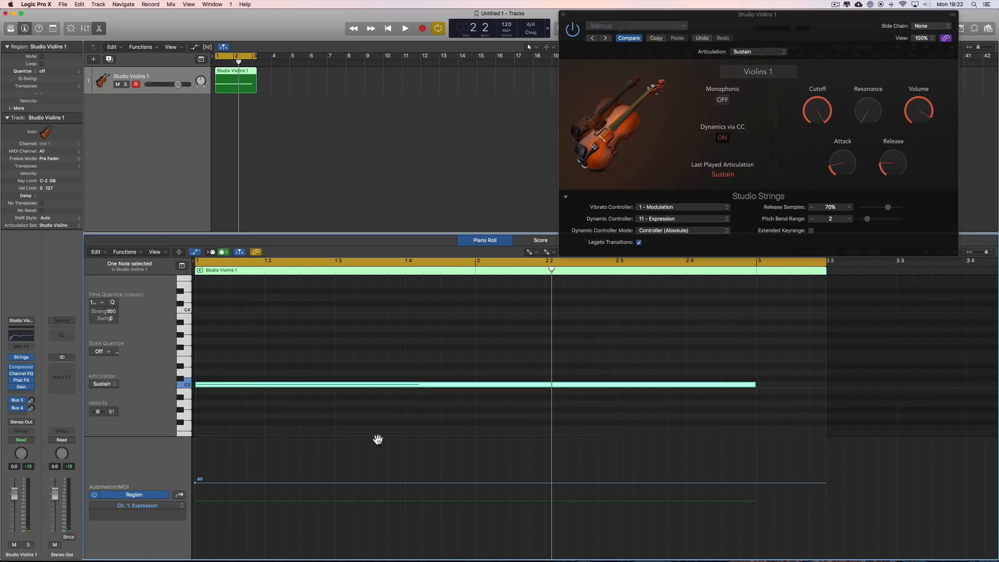
click(159, 508)
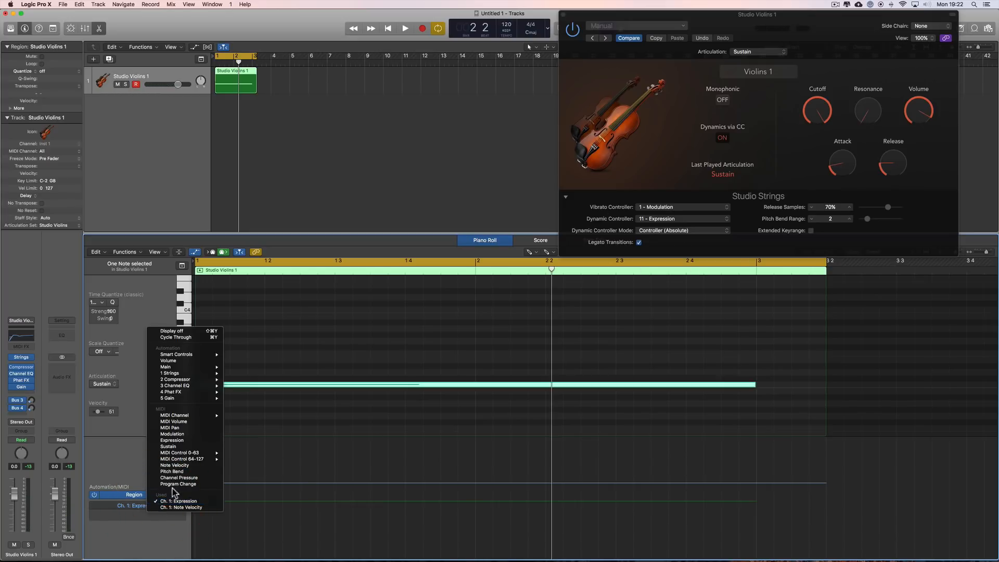
click(175, 434)
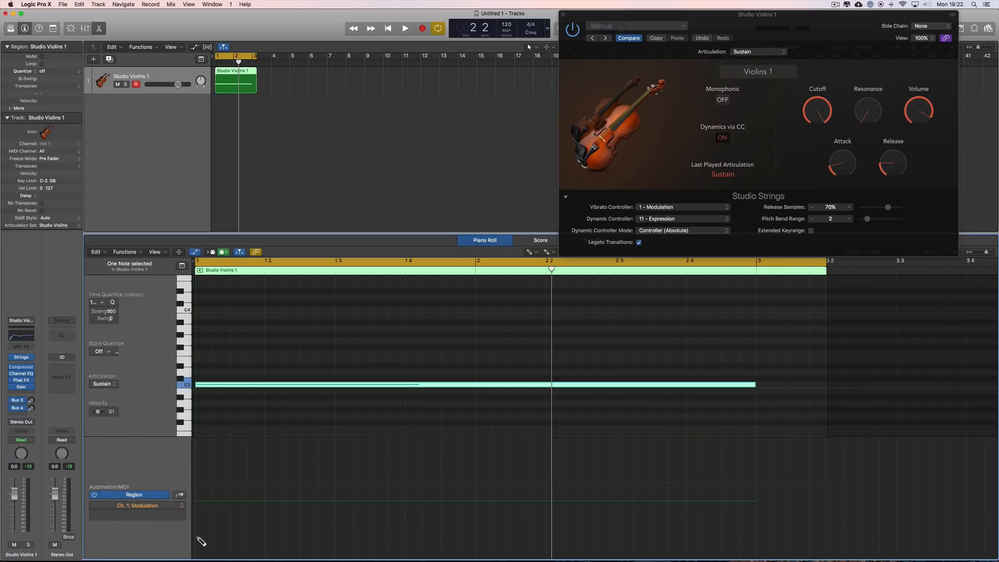
right_click(217, 488)
click(221, 473)
click(197, 471)
drag(198, 471, 197, 558)
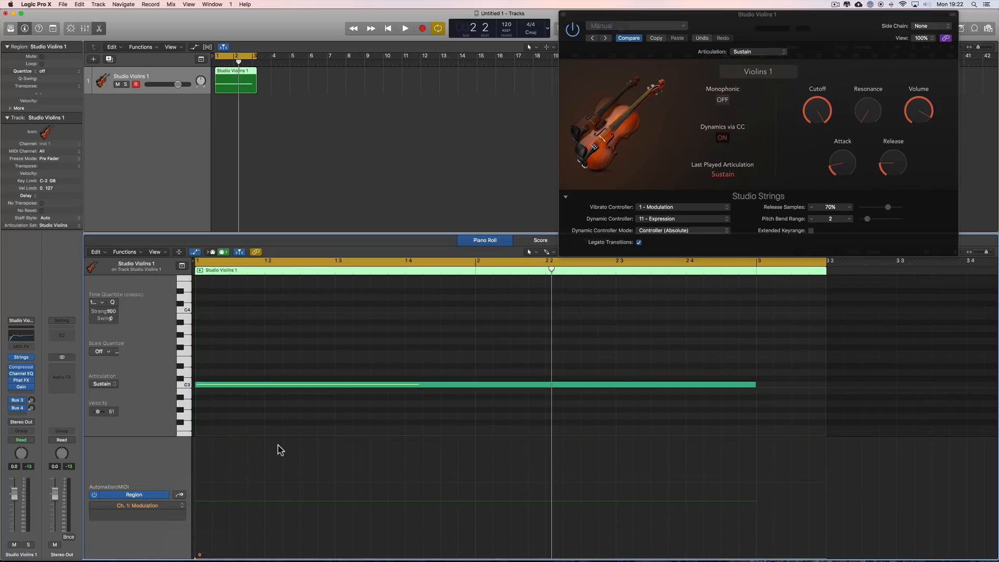
key(space)
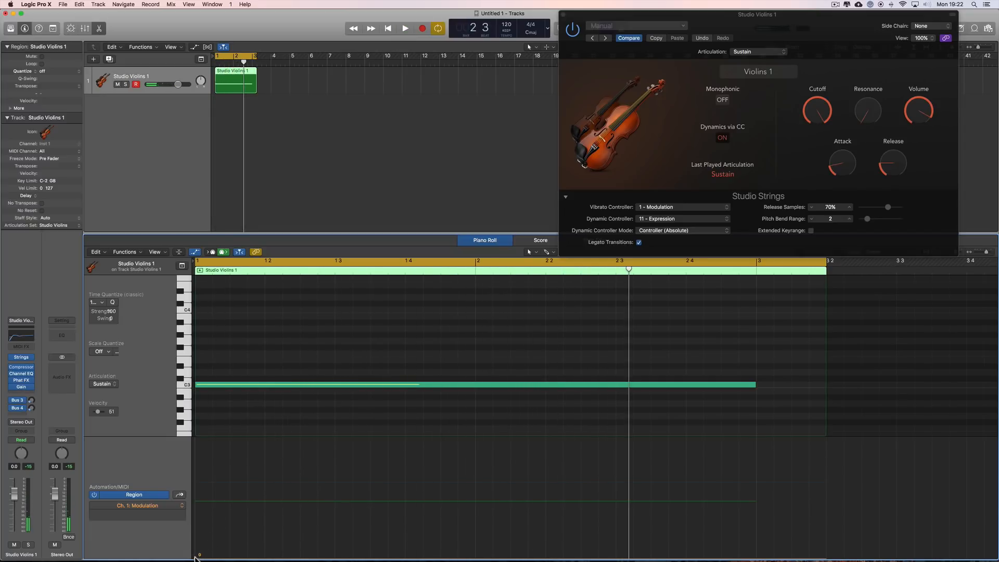
Raise the Modulation point at the region's start to 127 and play the sustained note.
drag(195, 558, 218, 448)
key(space)
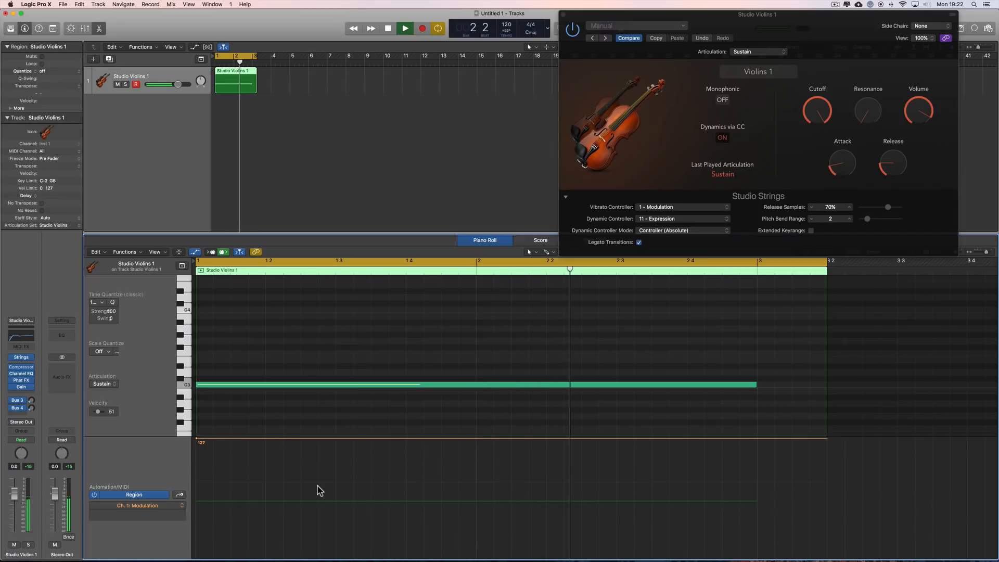
key(space)
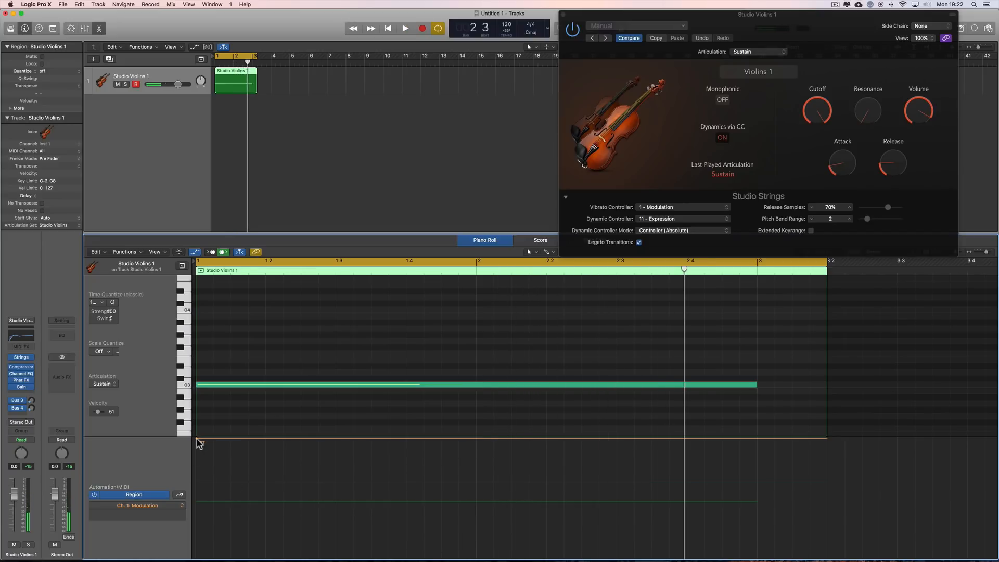
click(198, 441)
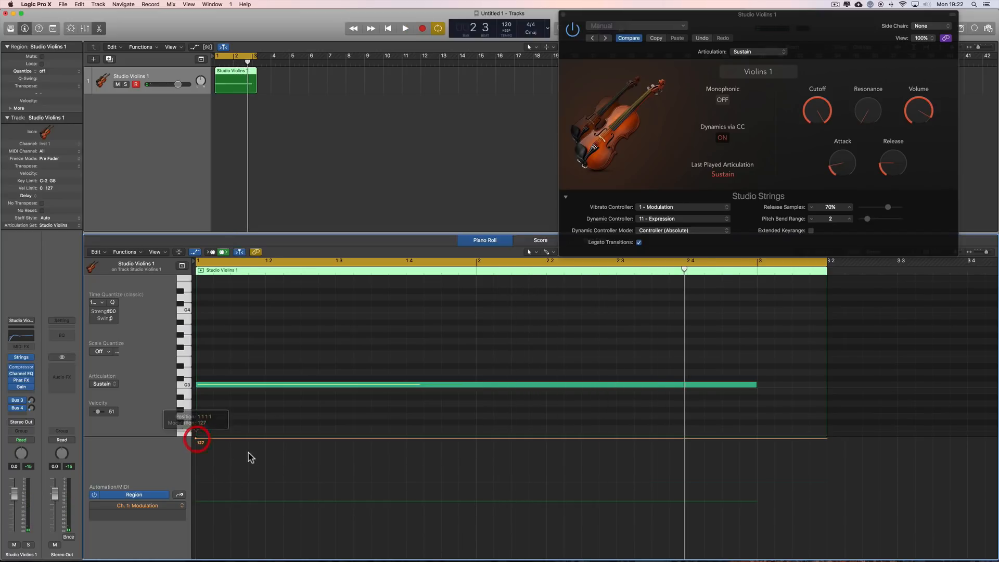
key(space)
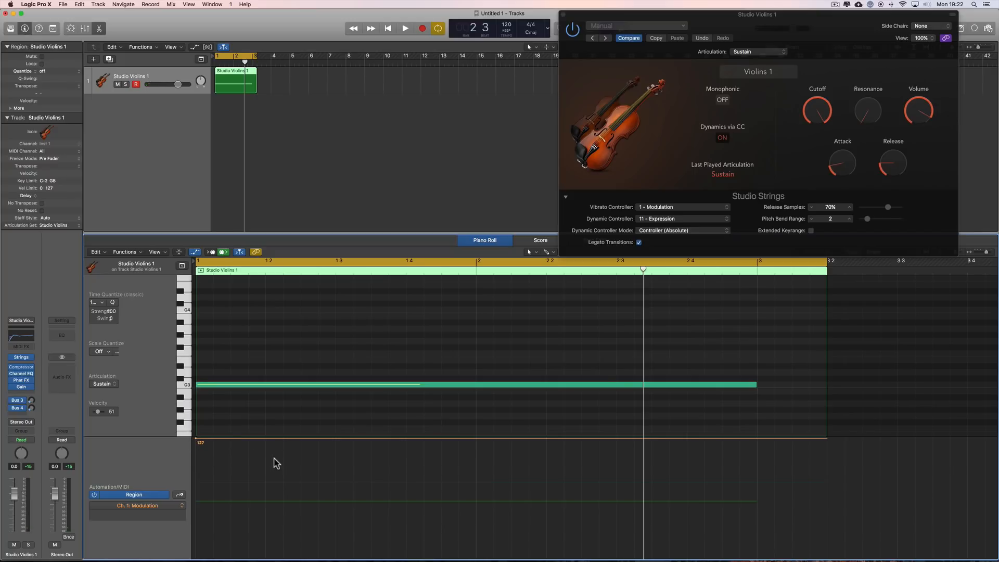
key(space)
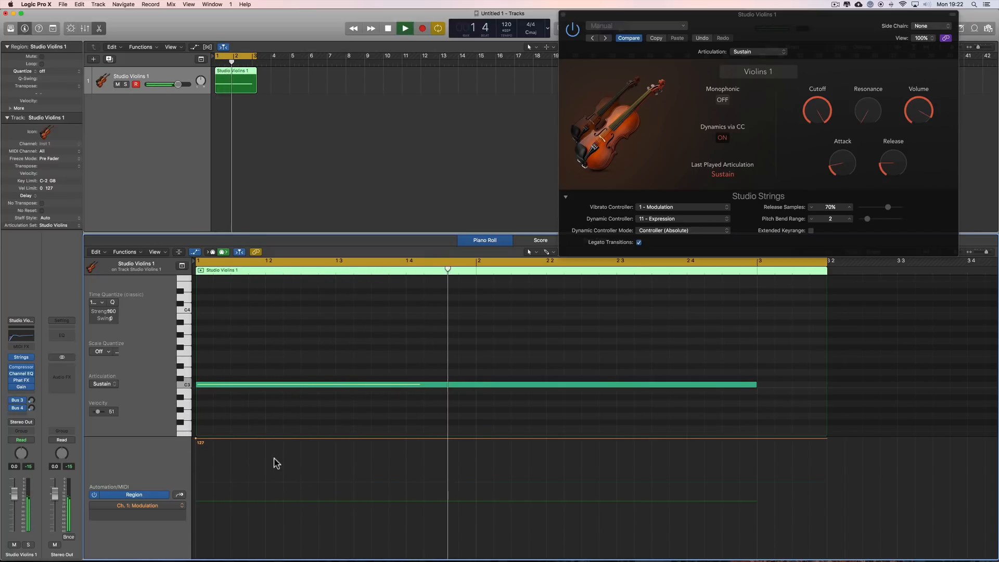
key(space)
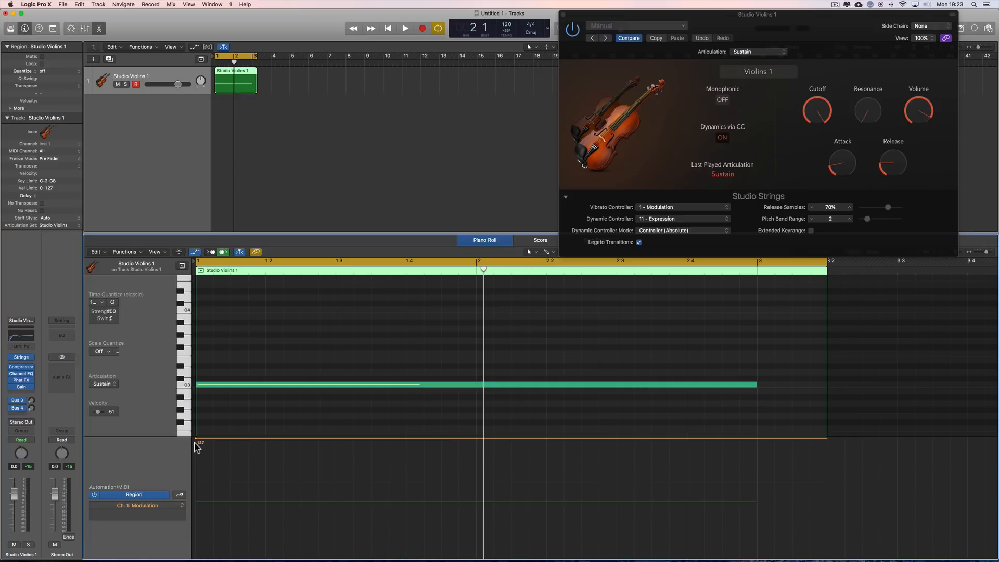
Try the Modulation point at about half its range while playing the note, then return the point to 127.
drag(197, 443, 199, 493)
key(space)
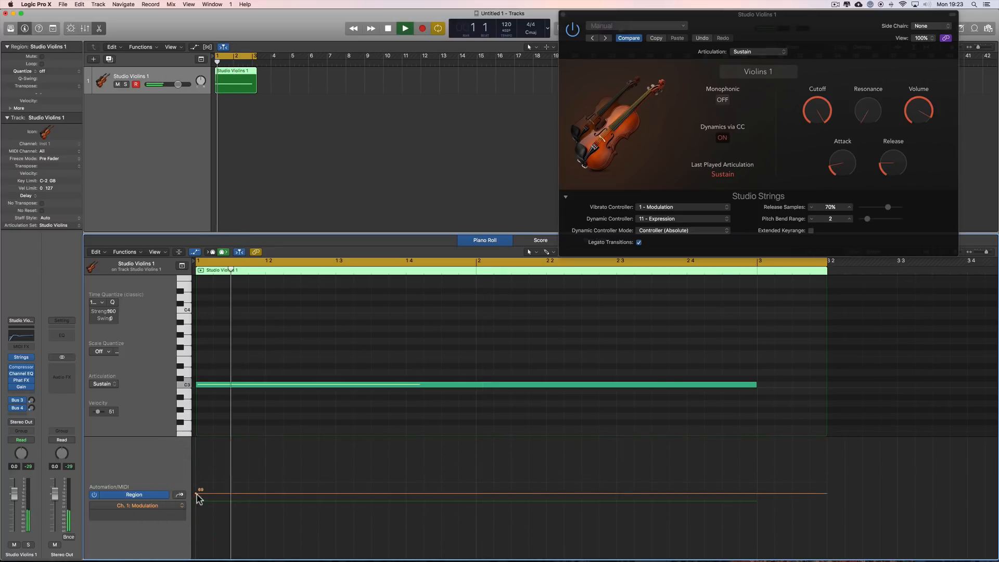
key(space)
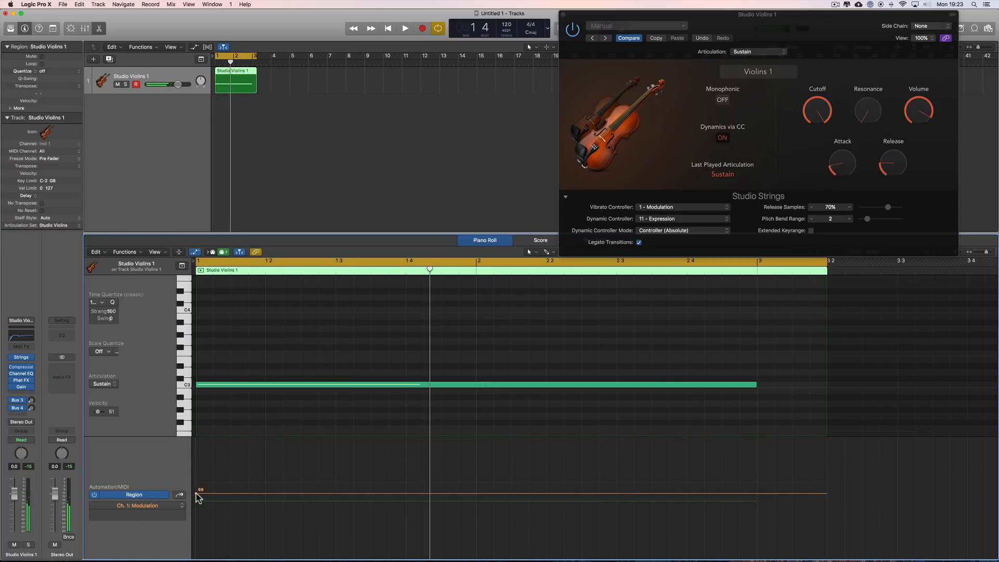
drag(197, 497, 195, 431)
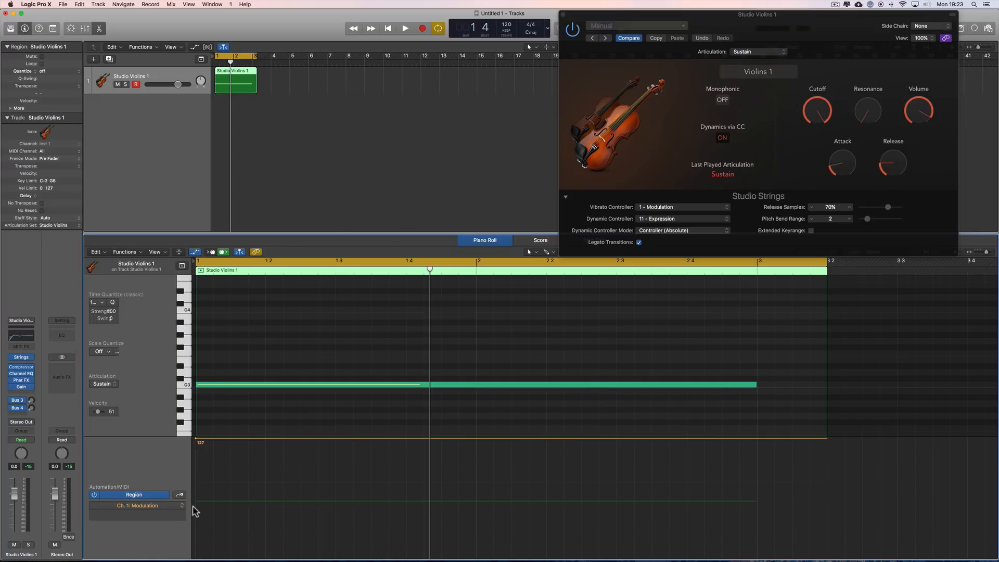
Add 1 Strings: Vibrato Mode region automation with a point at the region's start set to Slow.
click(174, 506)
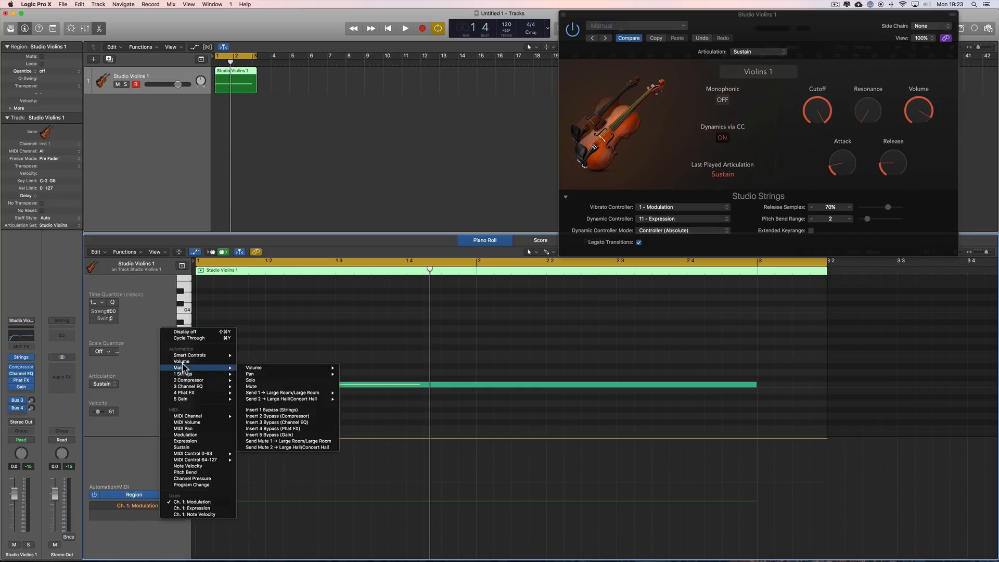
mouse_move(219, 381)
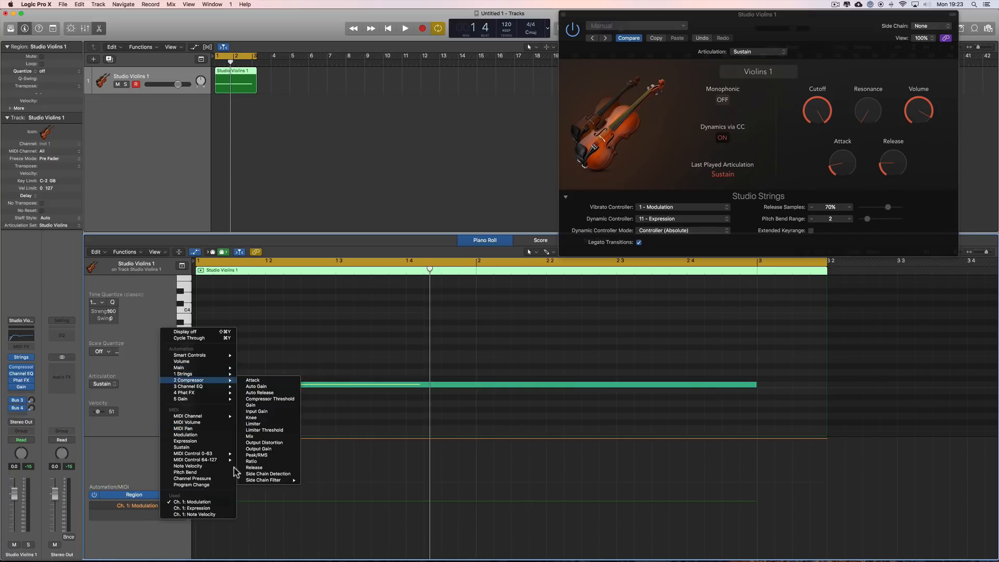
mouse_move(186, 375)
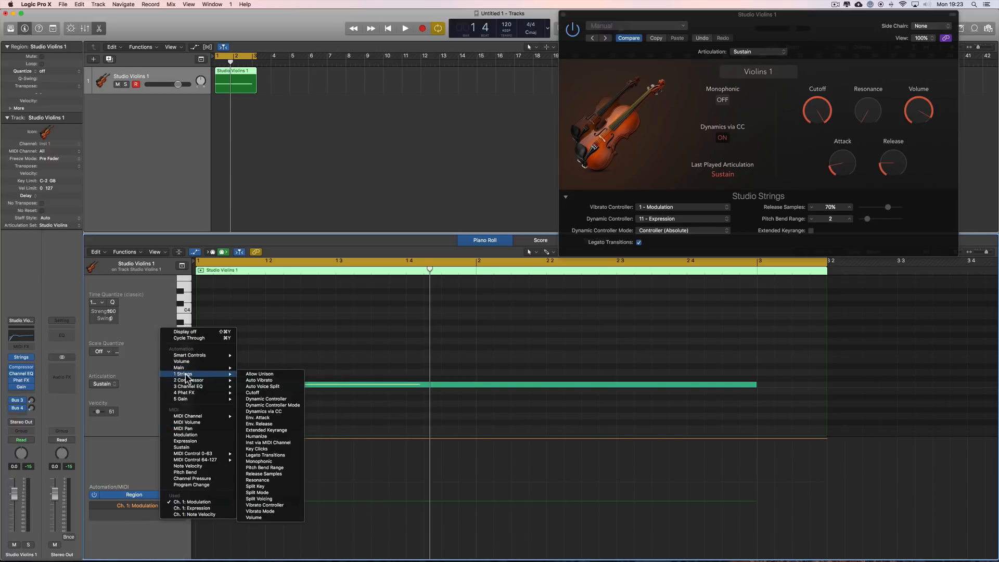
click(286, 513)
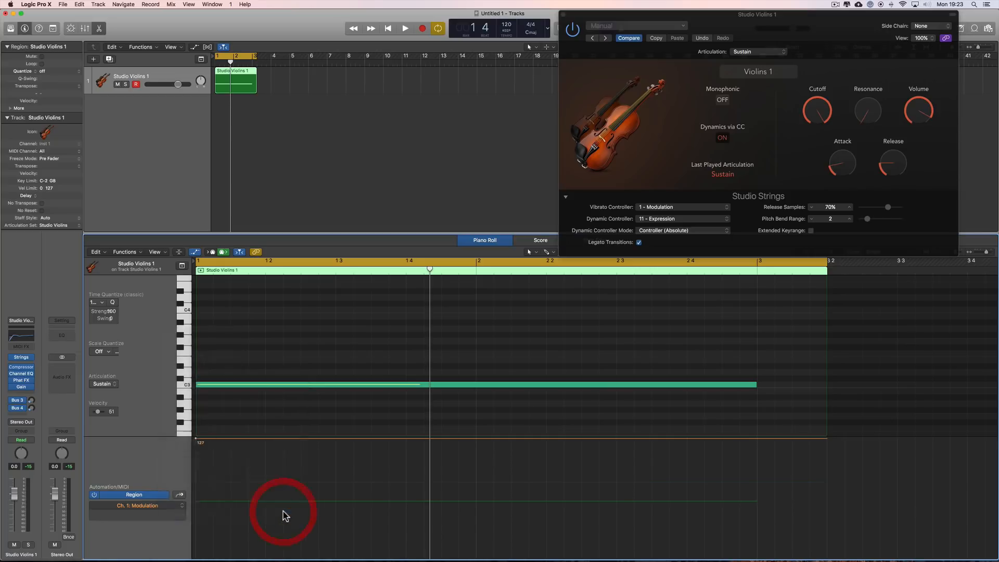
click(198, 537)
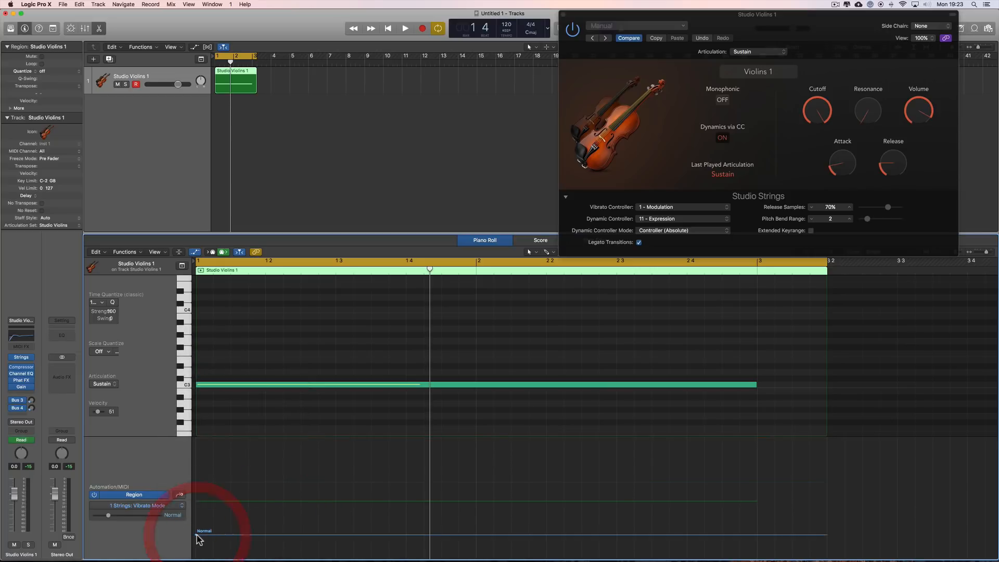
drag(198, 538, 198, 512)
Review the Ch. 1: Modulation lane and play the note with the Slow vibrato mode.
click(173, 507)
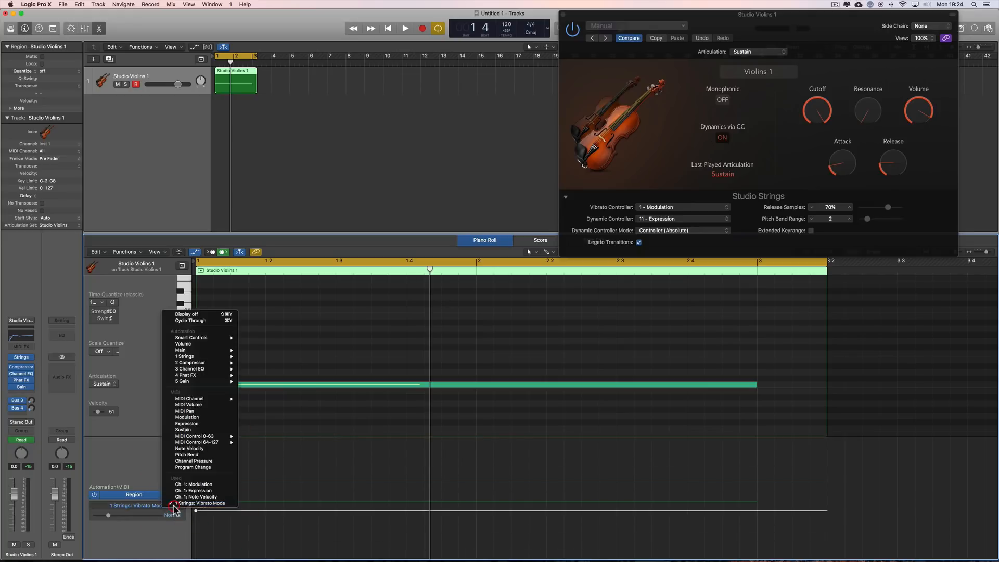
click(195, 484)
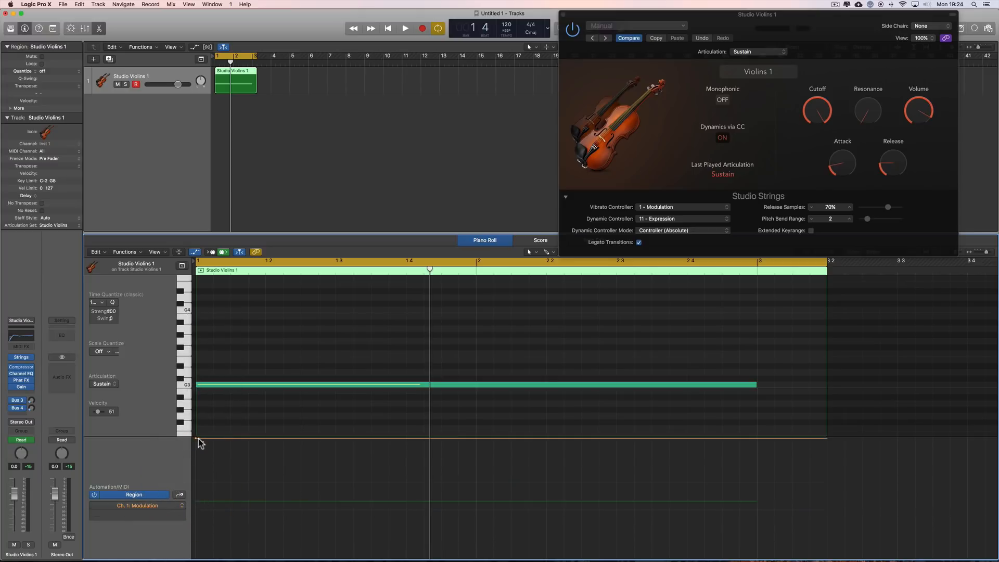
key(space)
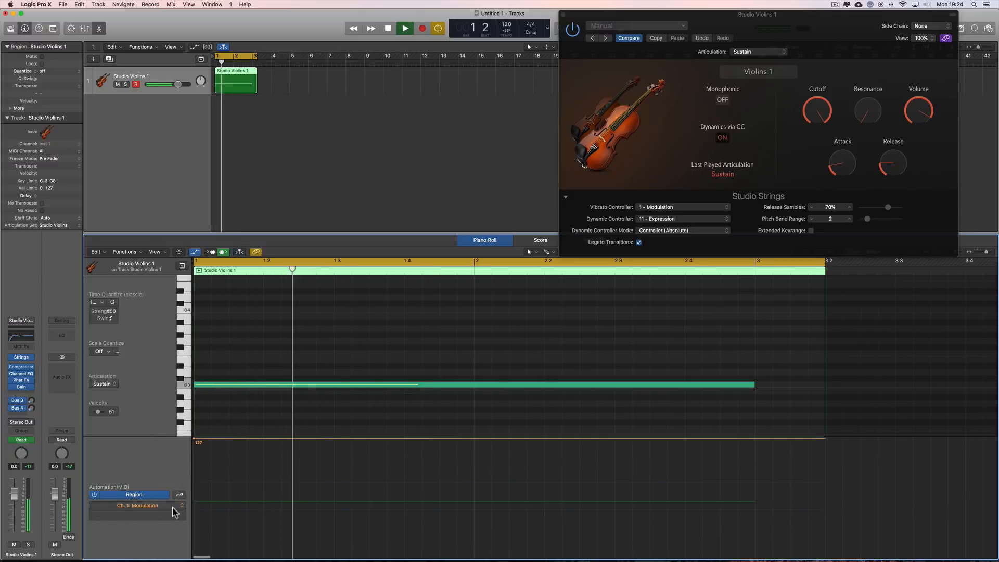
key(space)
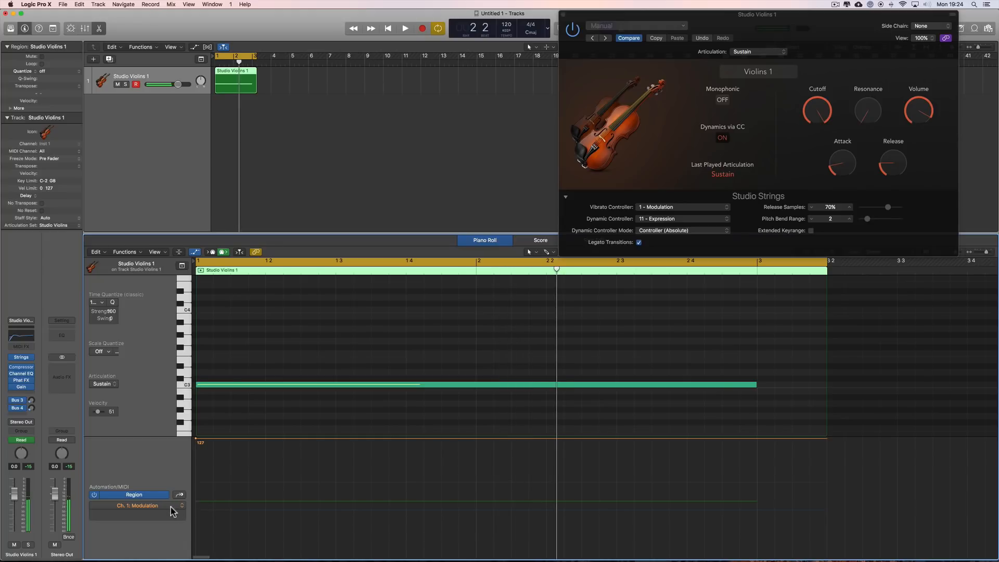
Return to the 1 Strings: Vibrato Mode lane and play the sustained note again.
click(172, 506)
click(203, 523)
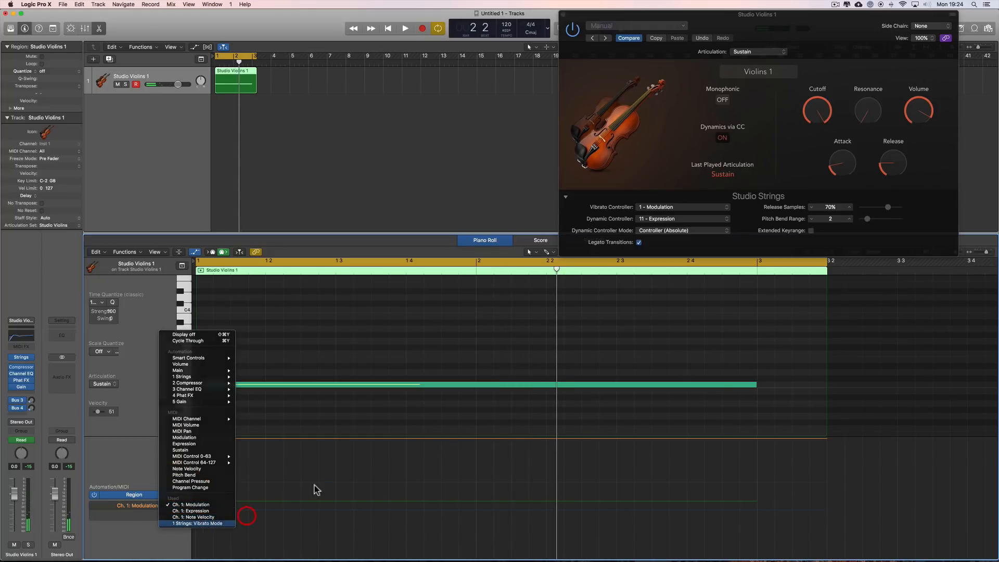
scroll(324, 478, right, 1)
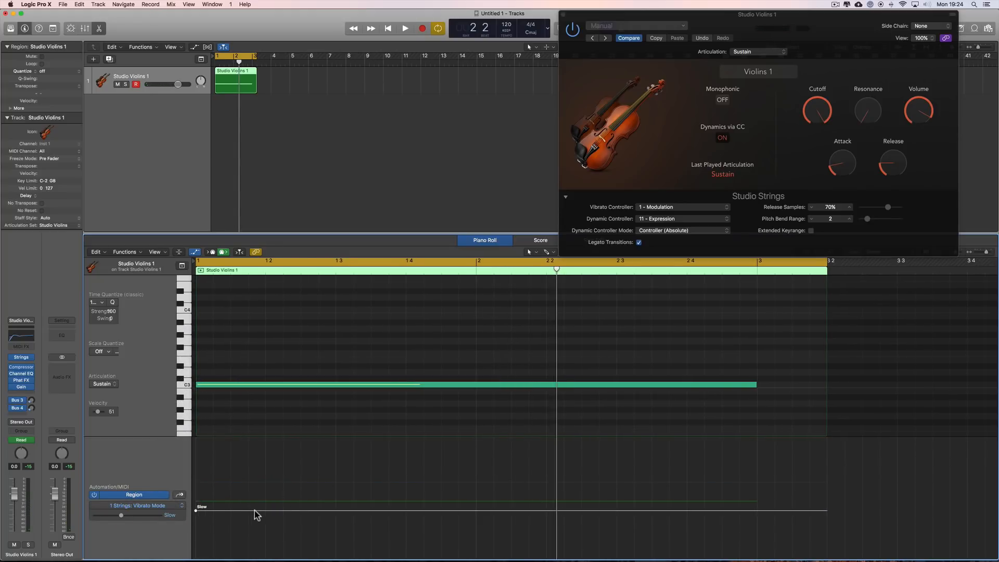
key(space)
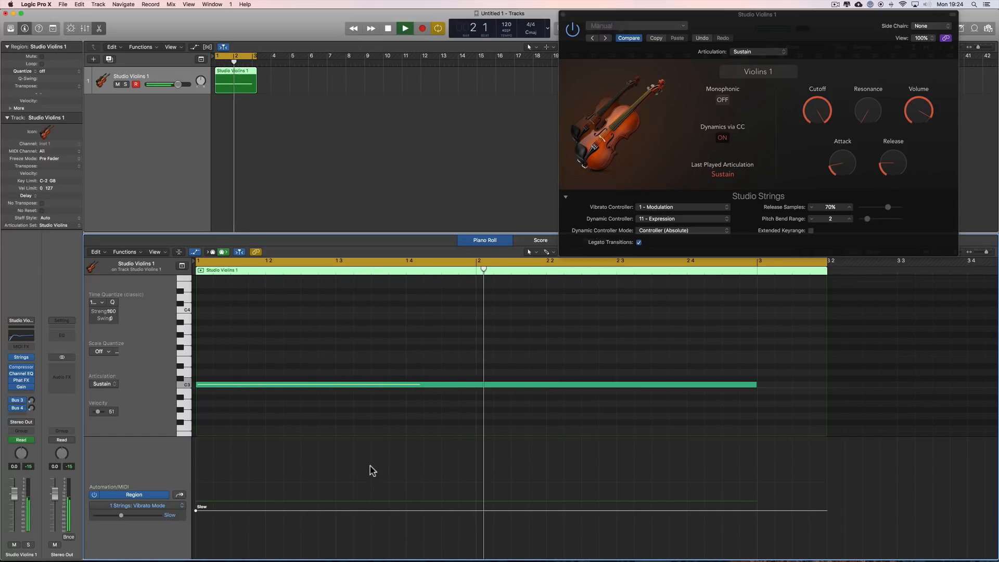
key(space)
Change the Vibrato Mode point at the region's start to Fast and play the note.
drag(197, 512, 196, 486)
scroll(348, 451, down, 1)
key(space)
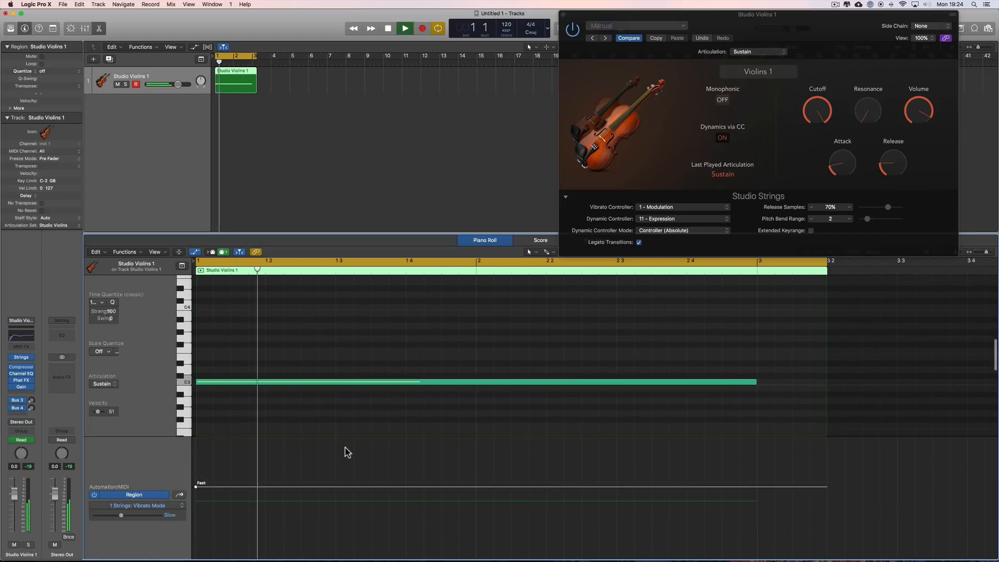
key(space)
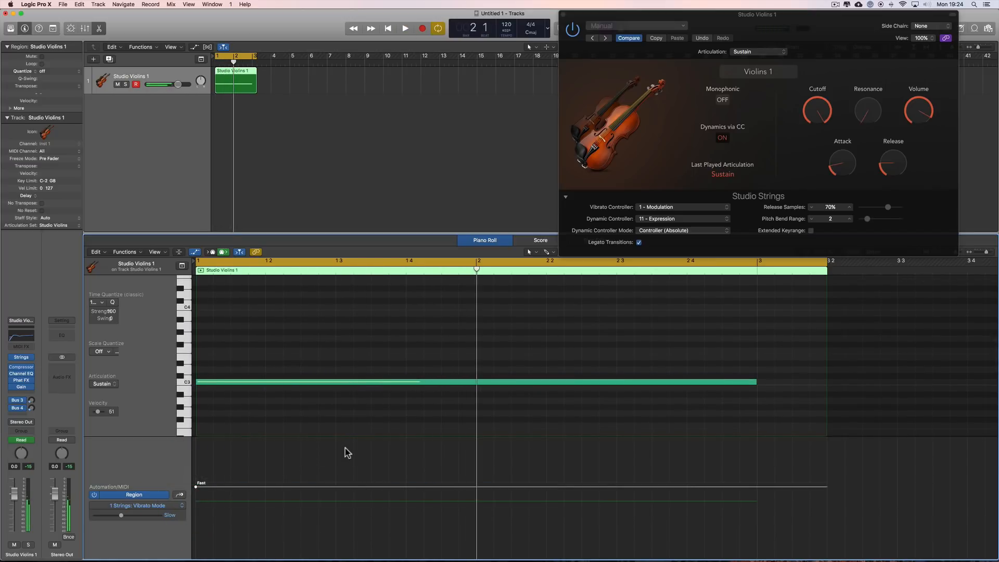
mouse_move(195, 487)
mouse_down()
mouse_move(196, 437)
mouse_move(198, 531)
mouse_move(201, 437)
mouse_move(199, 530)
mouse_move(198, 440)
mouse_move(199, 516)
mouse_move(192, 442)
mouse_move(196, 487)
mouse_up()
key(space)
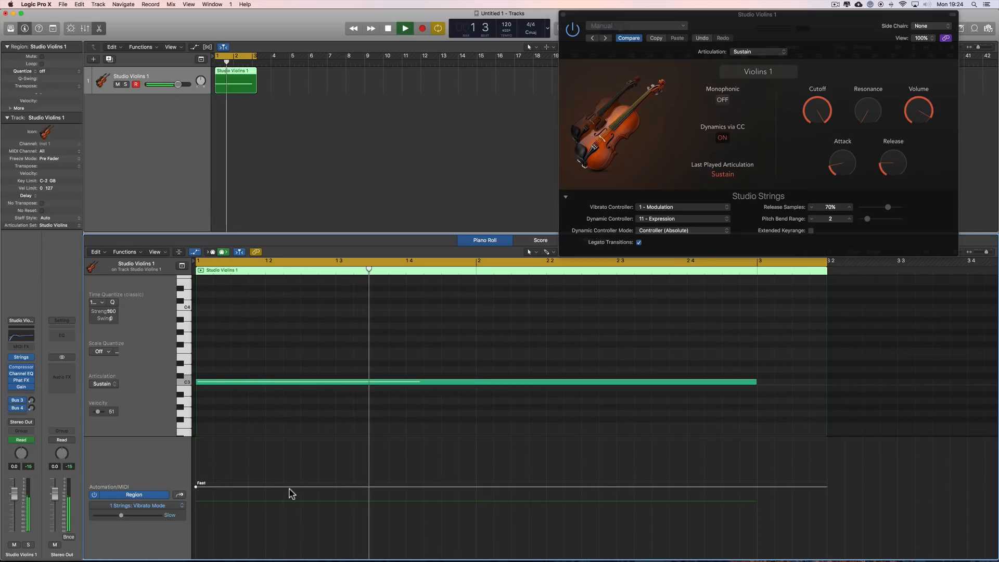
Display the Ch. 1: Modulation lane and play the note with the Fast vibrato mode.
click(165, 510)
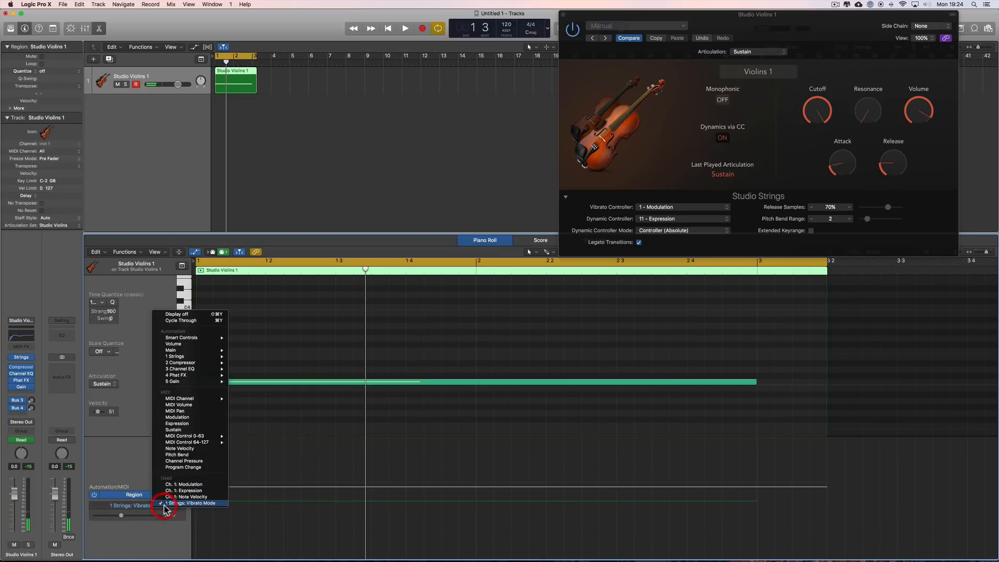
click(193, 483)
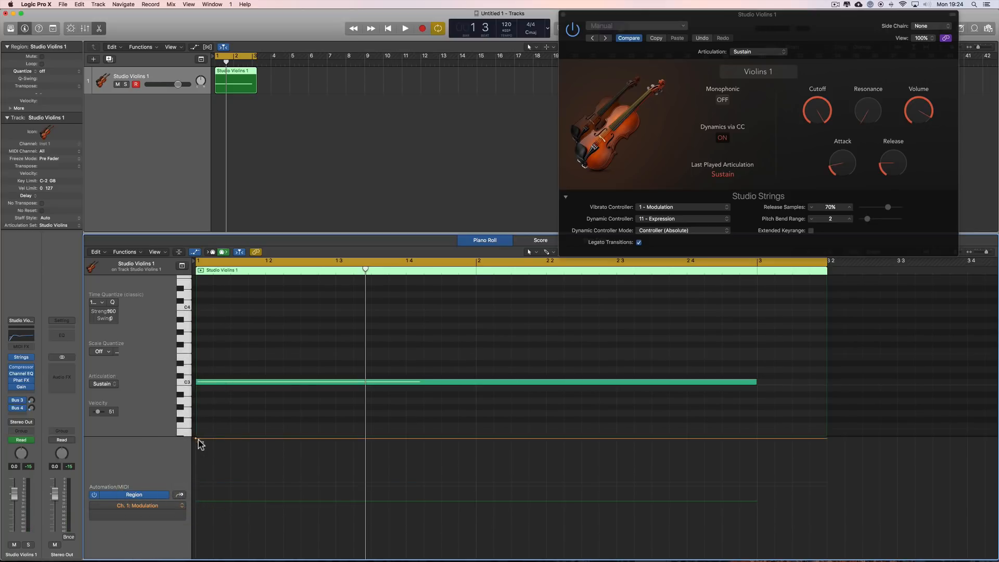
key(space)
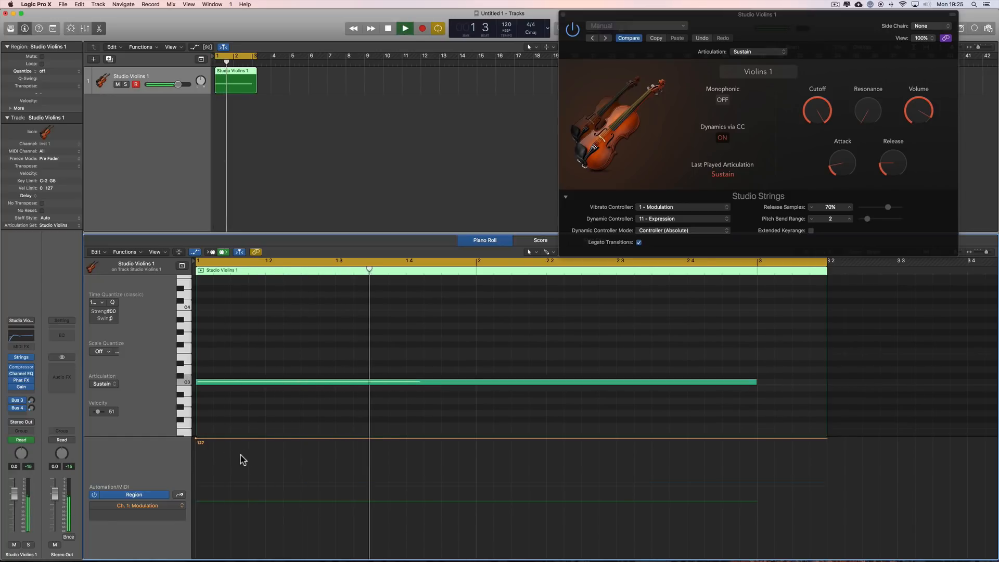
key(space)
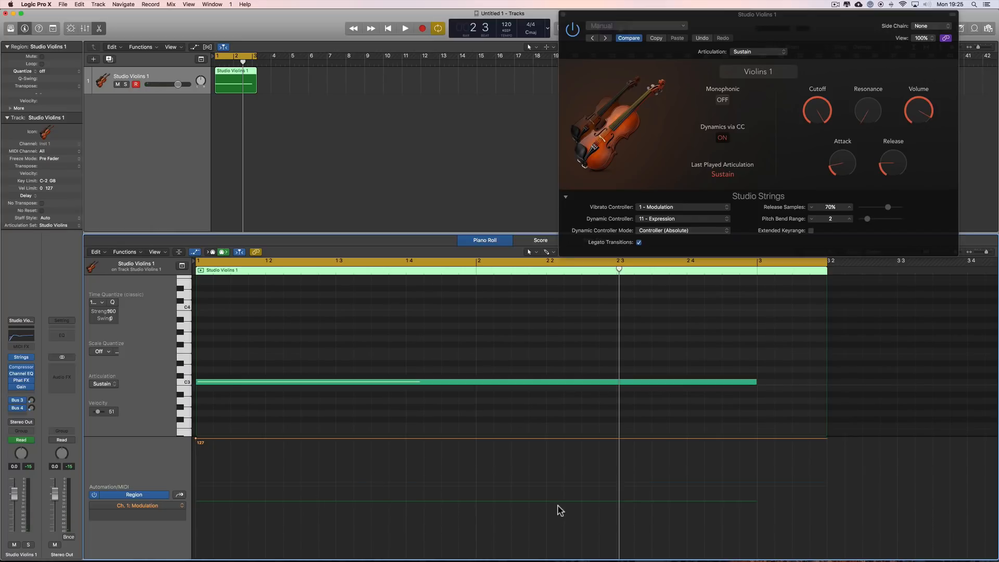
key(space)
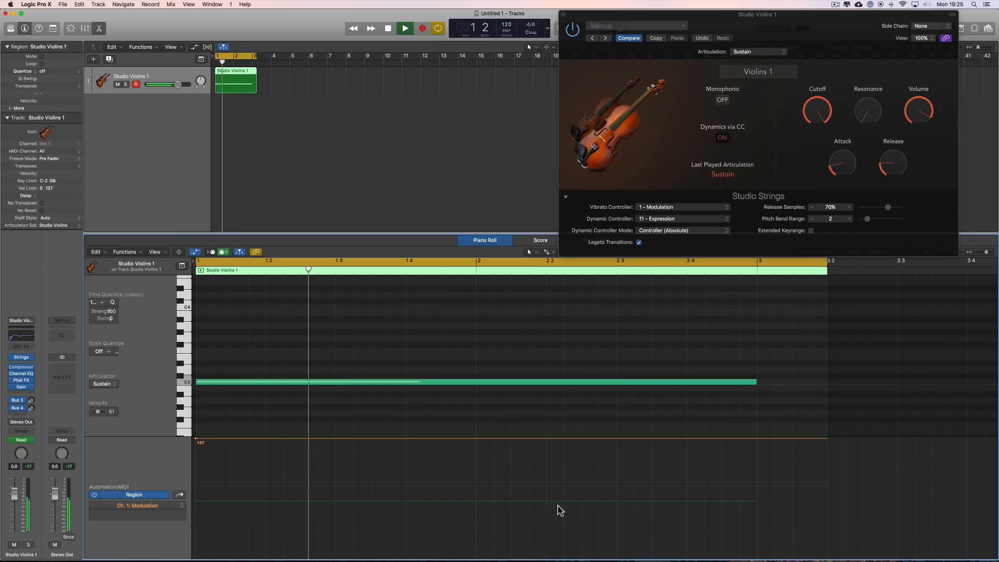
key(space)
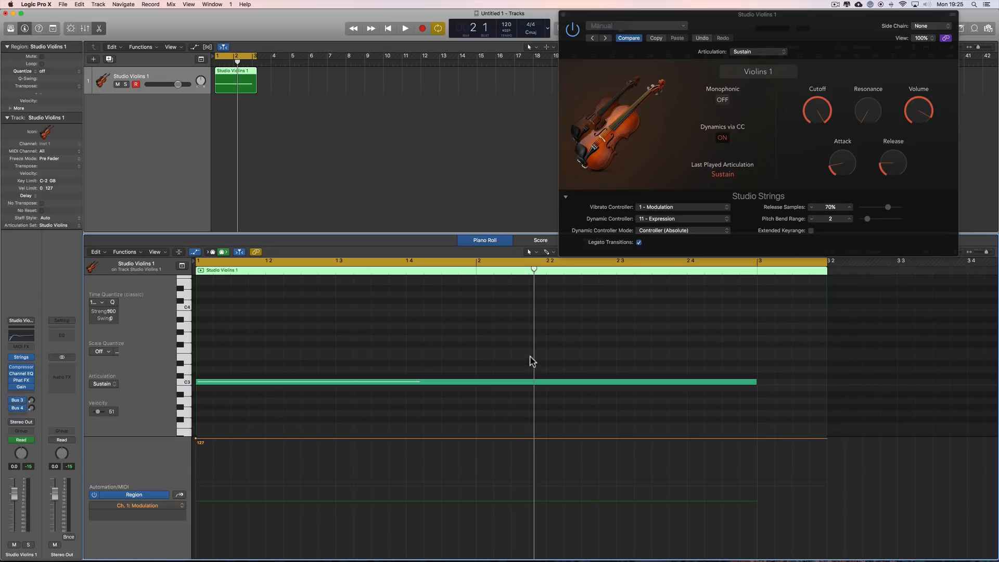
Remove the Ch. 1: Modulation point at the region's start and display the Ch. 1: Expression lane.
drag(527, 269, 242, 281)
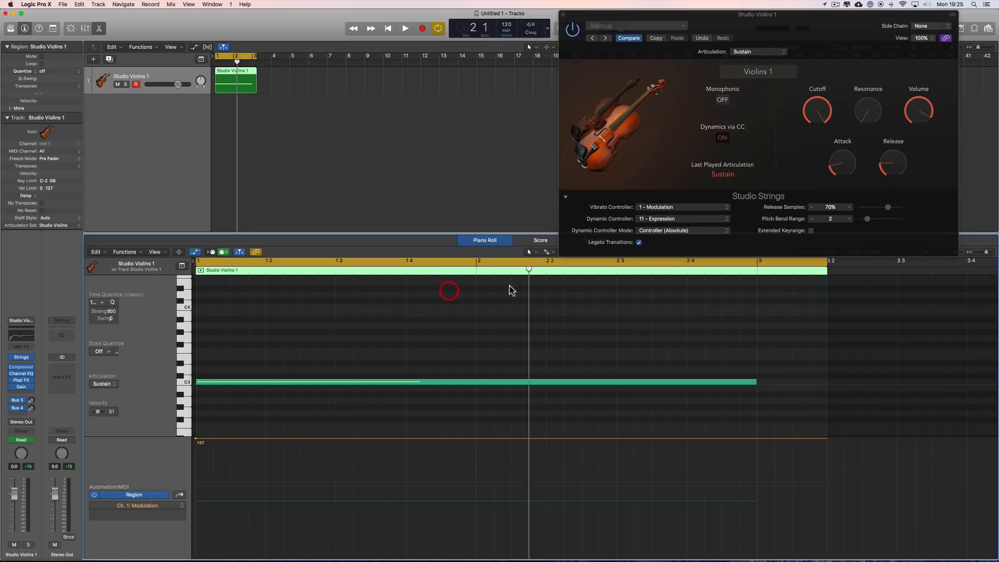
drag(505, 269, 206, 302)
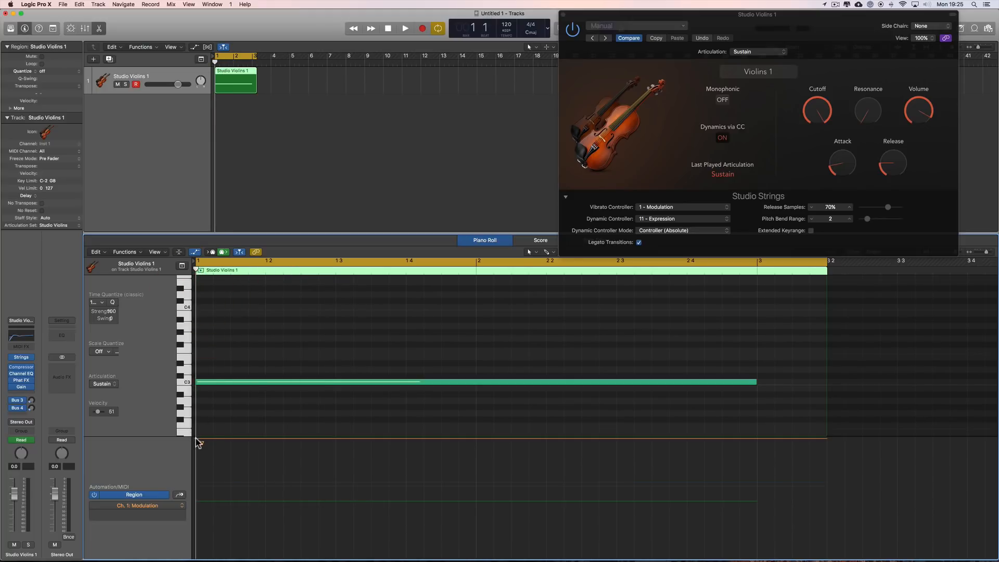
drag(197, 439, 199, 561)
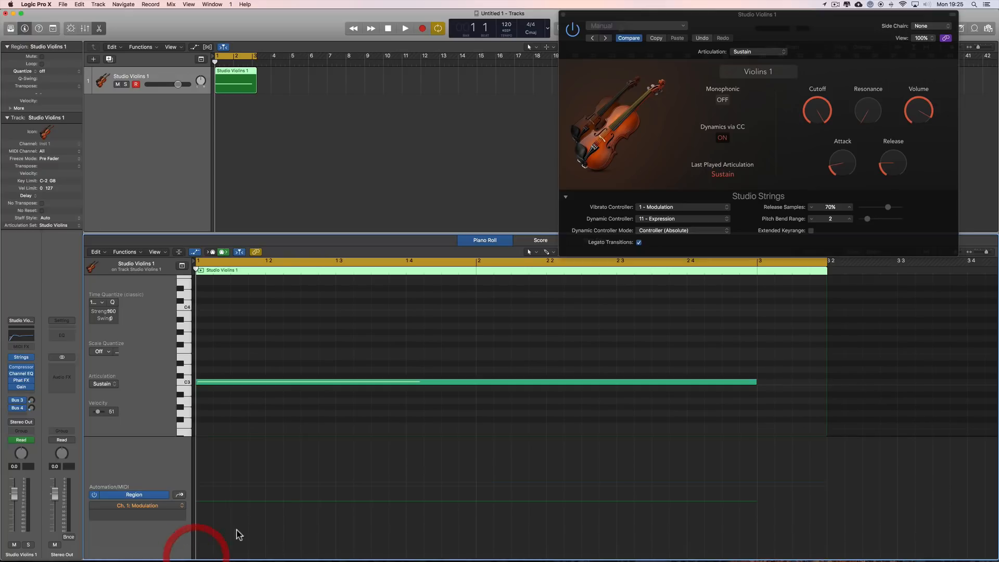
click(164, 507)
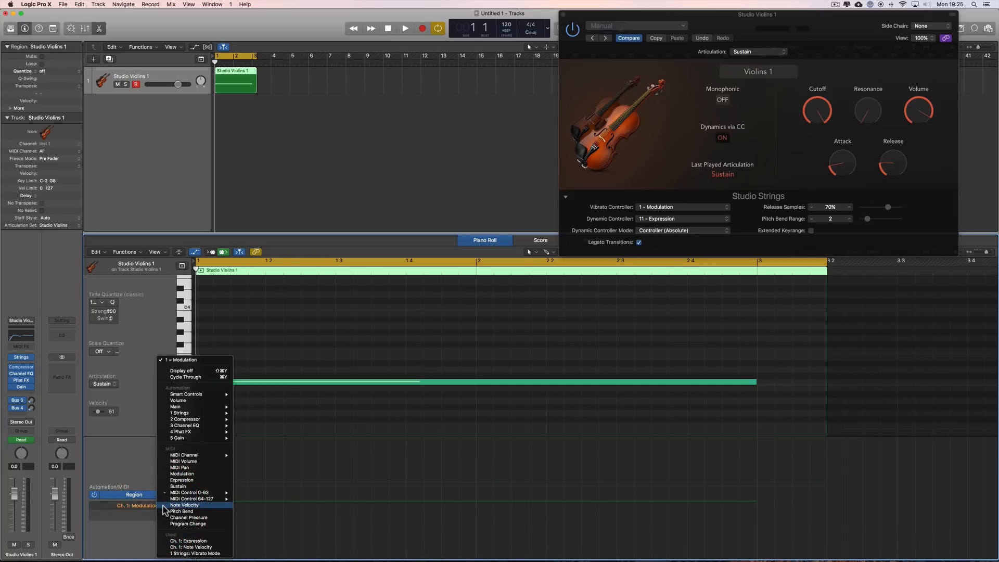
click(189, 541)
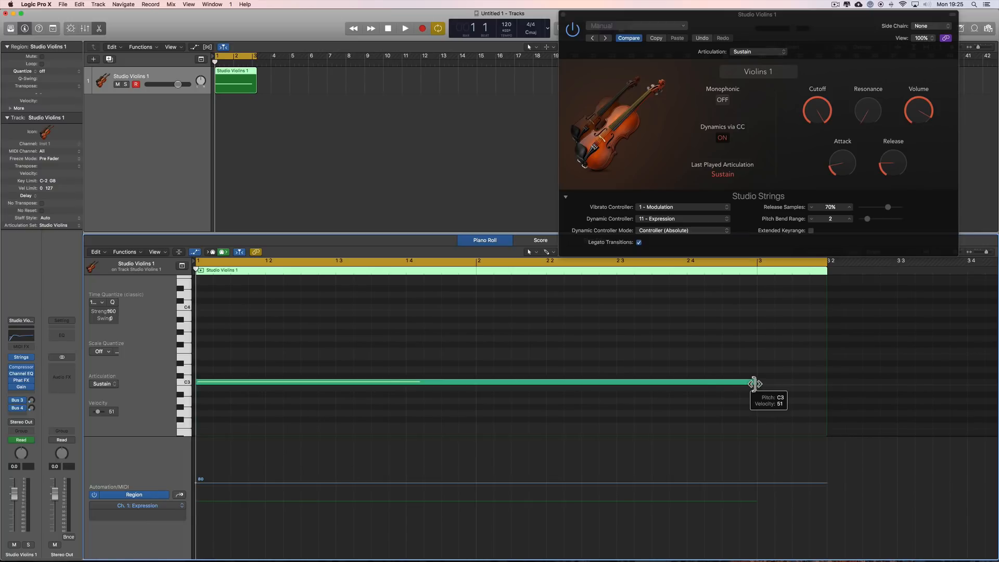
Shorten the sustained C3 to end at position 1 3 and draw a two-beat G3 directly after it.
drag(753, 384, 336, 383)
right_click(376, 386)
click(385, 391)
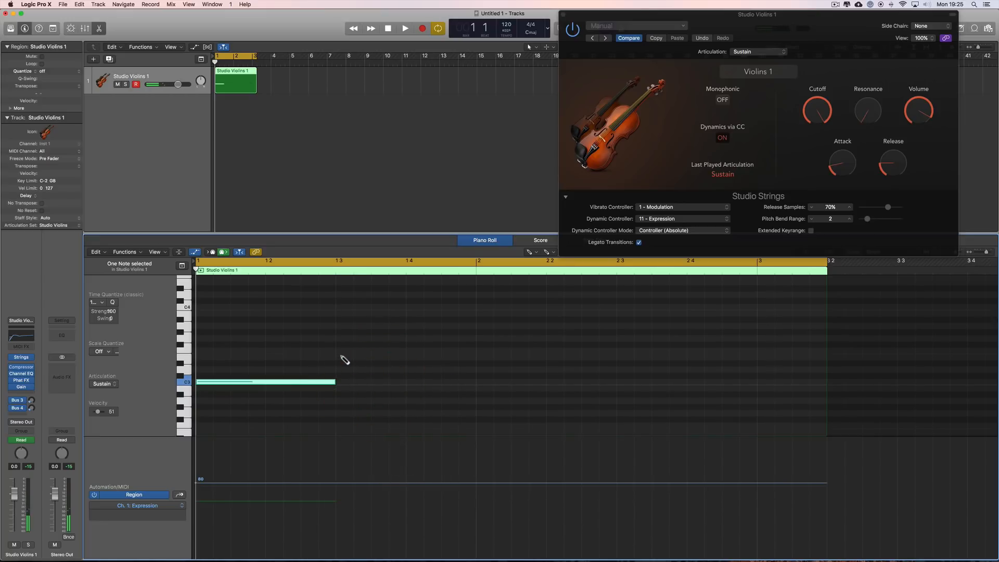
click(340, 356)
click(336, 382)
click(357, 352)
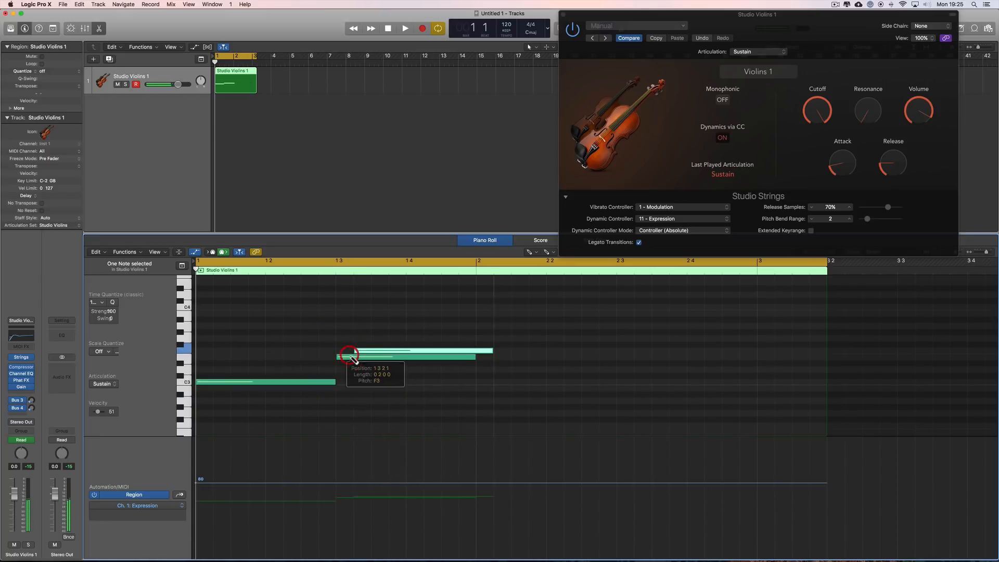
key(super+z)
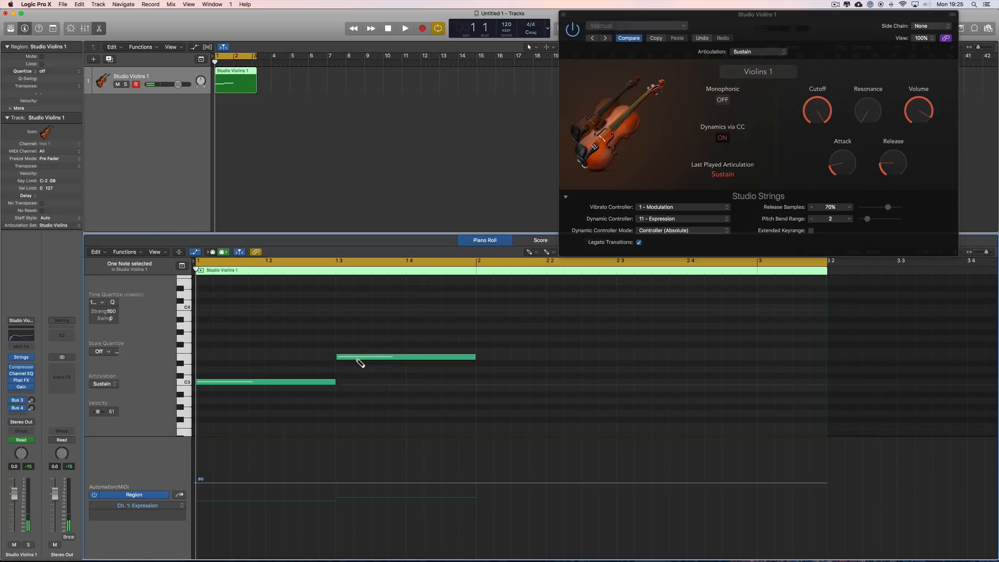
mouse_move(359, 363)
mouse_down()
mouse_move(350, 339)
mouse_move(359, 359)
mouse_up()
key(space)
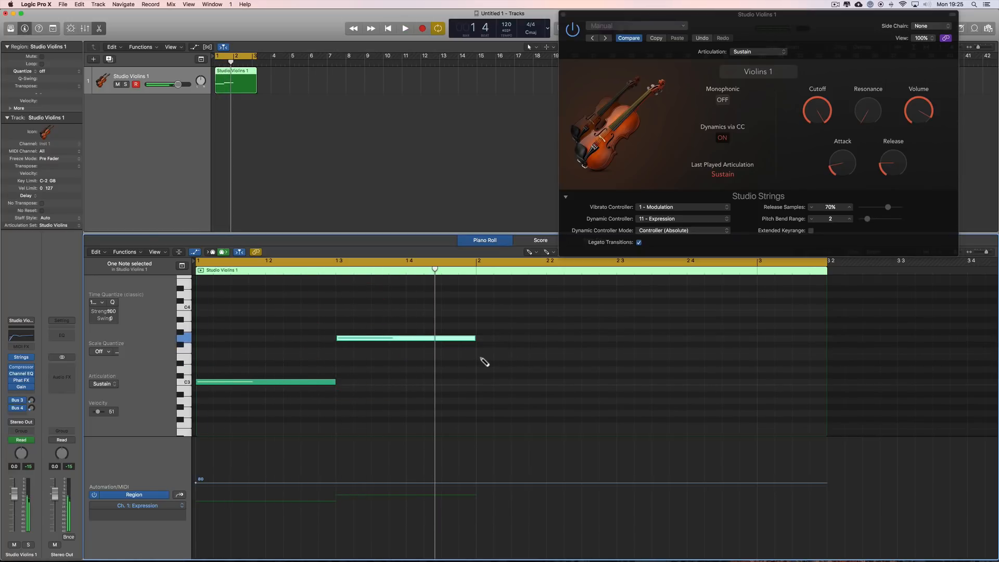
Extend the melody with a two-beat F3 at bar 2 and a two-beat G3 at position 2 3.
click(480, 358)
drag(493, 359, 492, 351)
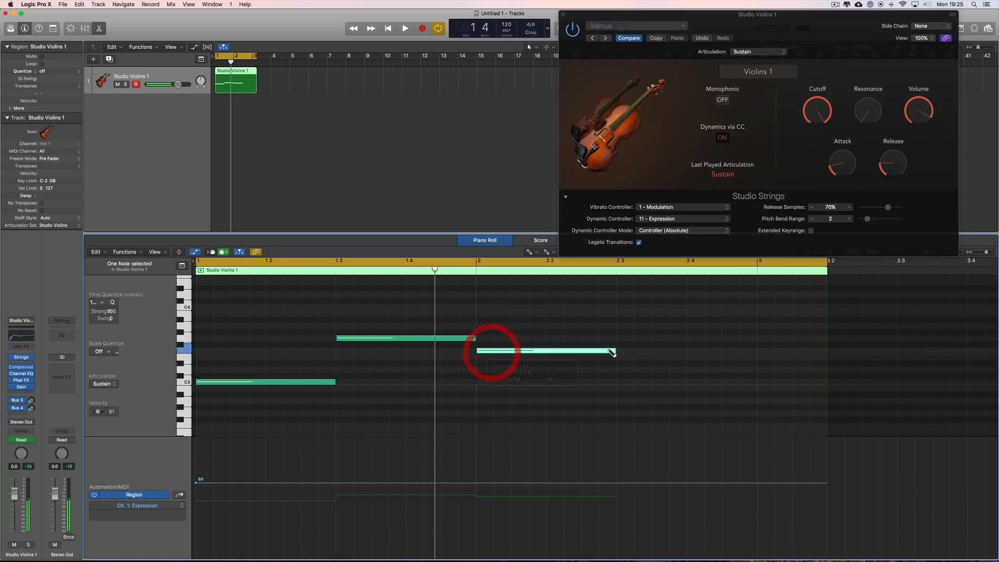
click(619, 332)
drag(640, 337, 641, 344)
right_click(630, 393)
click(631, 386)
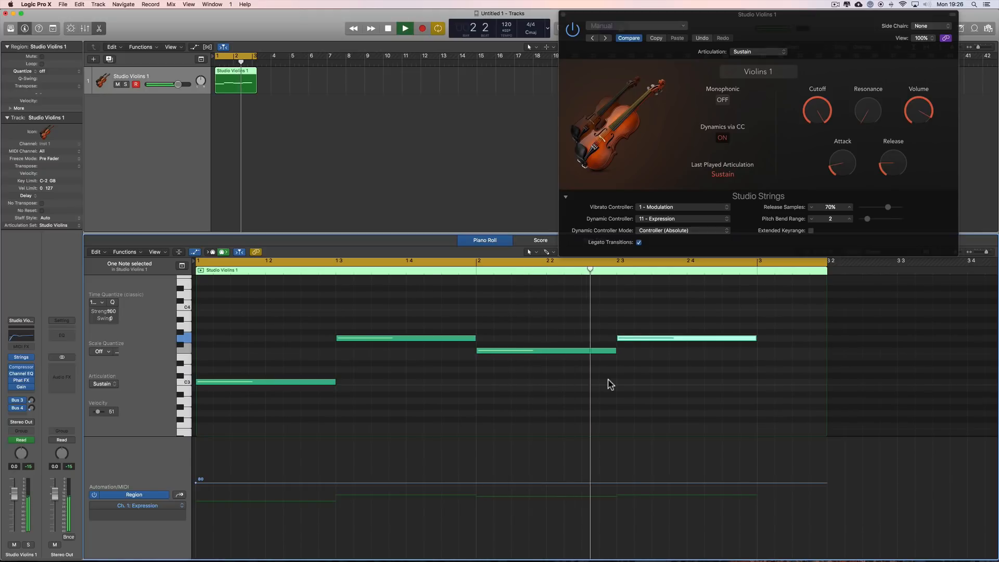
Play the four-note melody and lower the region's Ch. 1: Expression value to 71.
key(space)
click(579, 334)
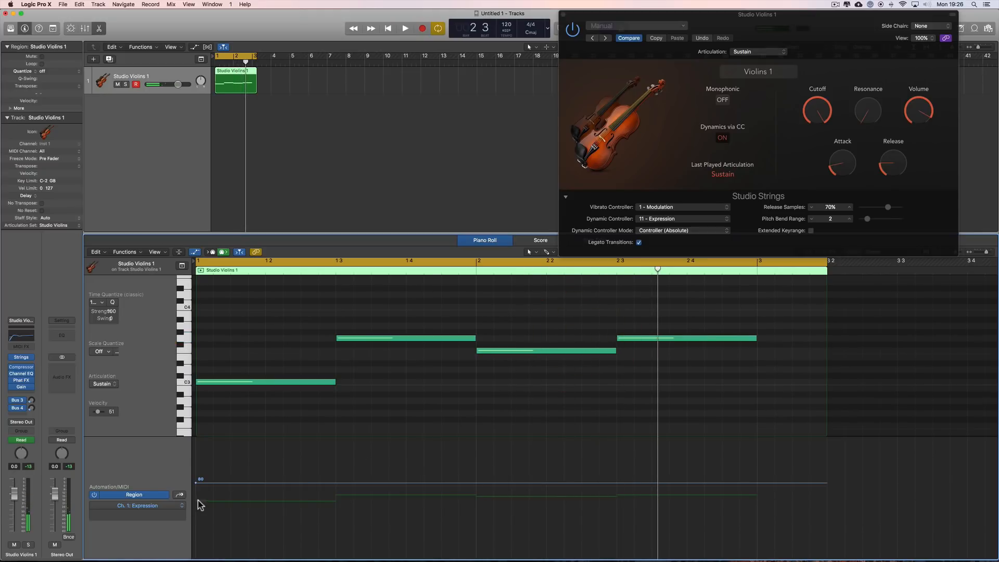
mouse_move(196, 486)
mouse_down()
mouse_move(192, 516)
mouse_move(194, 457)
mouse_move(193, 526)
mouse_move(193, 476)
mouse_move(192, 523)
mouse_move(191, 480)
mouse_move(192, 510)
mouse_move(194, 491)
mouse_up()
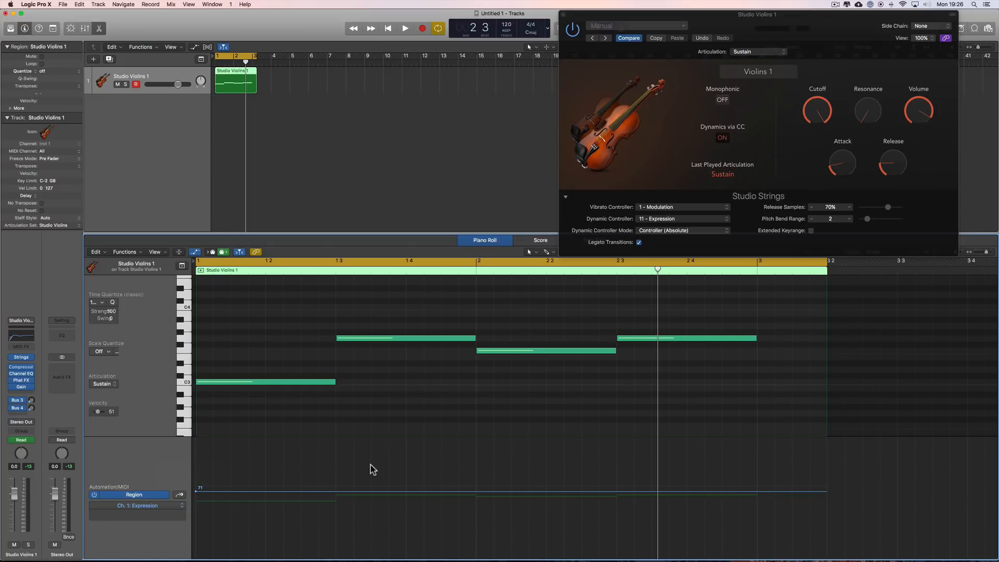
Draw an upper harmony with E3 above the opening C3 and C4 above the G3 at position 1 3.
right_click(295, 338)
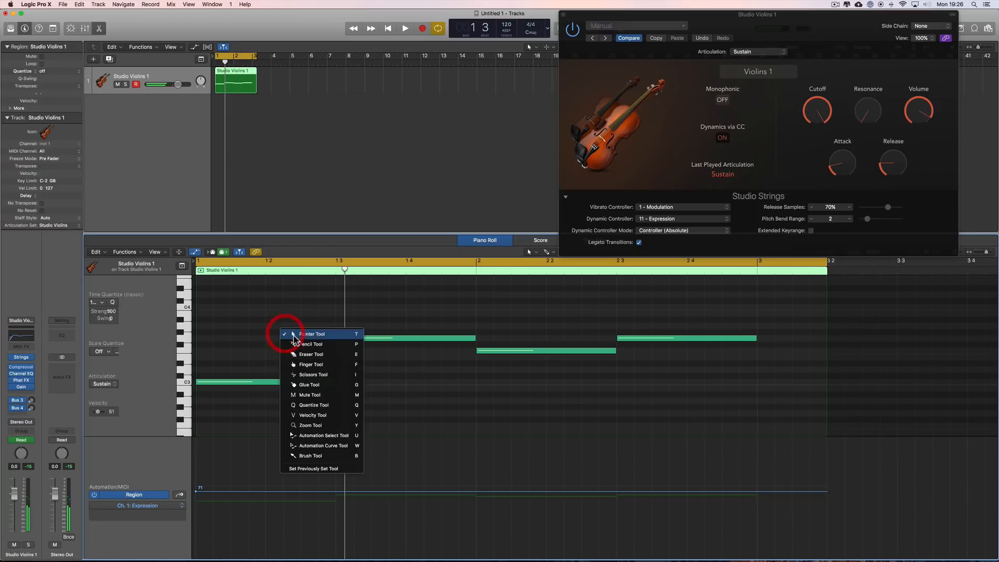
click(299, 344)
click(212, 382)
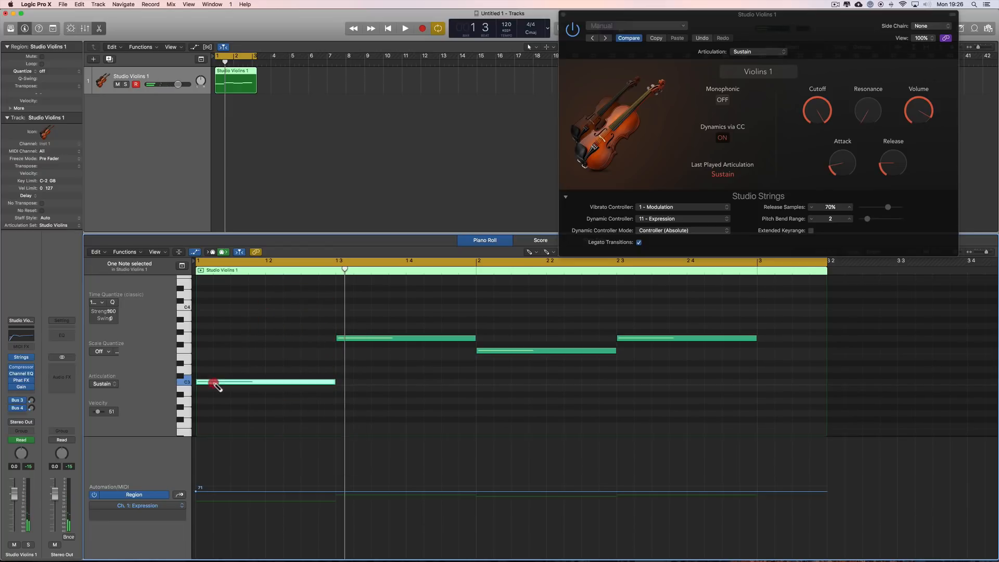
click(205, 357)
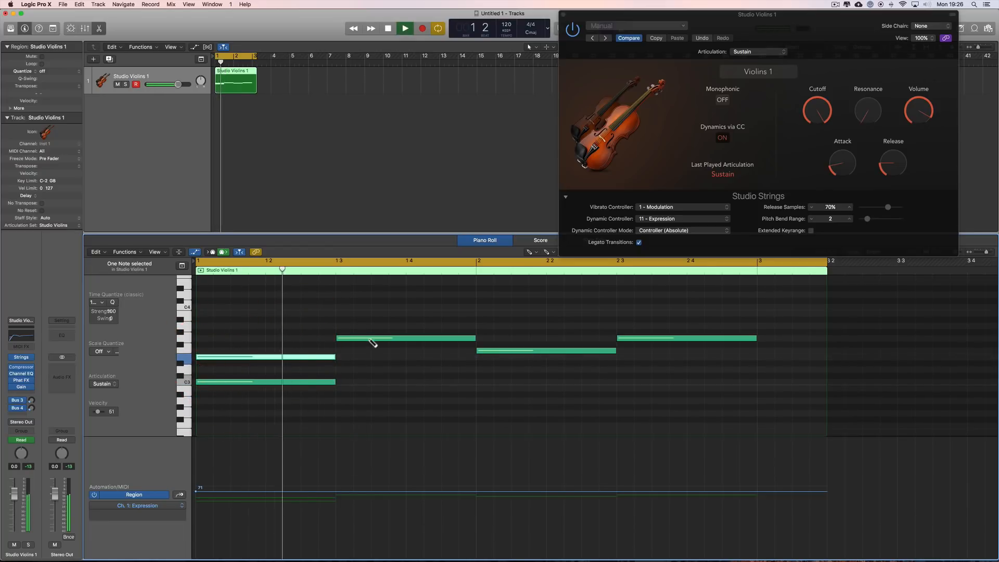
drag(342, 316, 342, 311)
key(space)
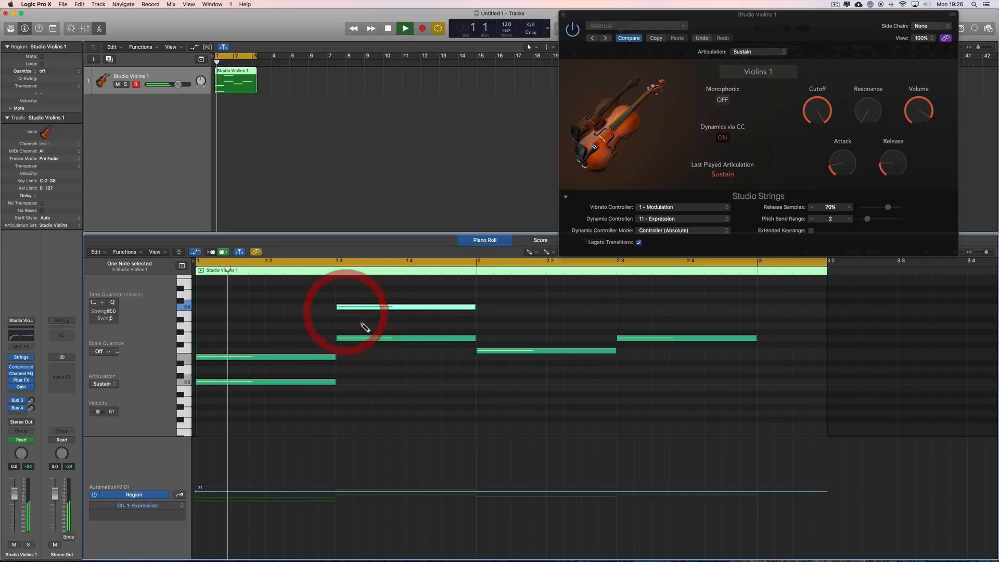
key(space)
Complete the upper harmony with B3 above the F3 at bar 2 and C4 above the final G3.
click(483, 321)
drag(489, 323, 488, 316)
key(space)
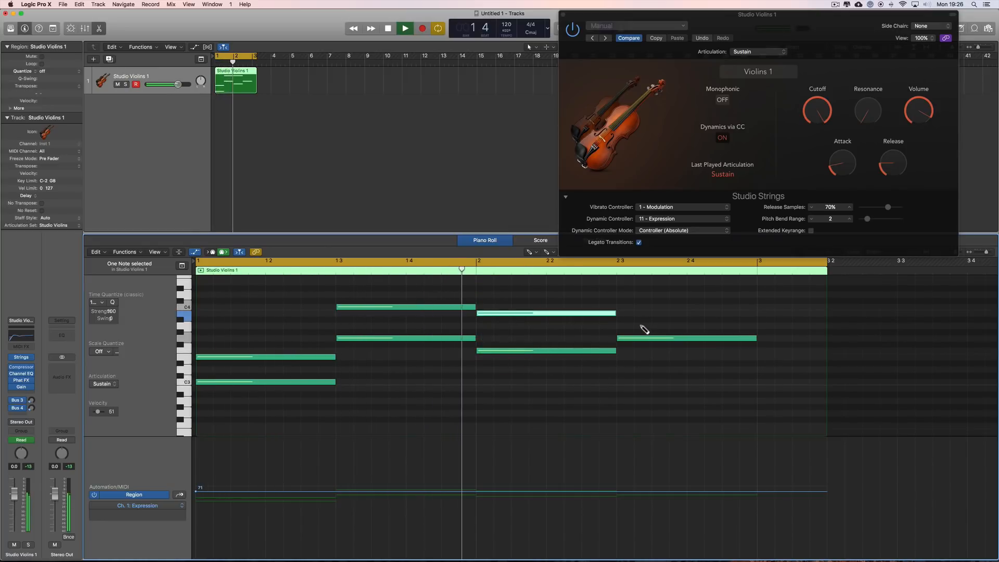
click(627, 306)
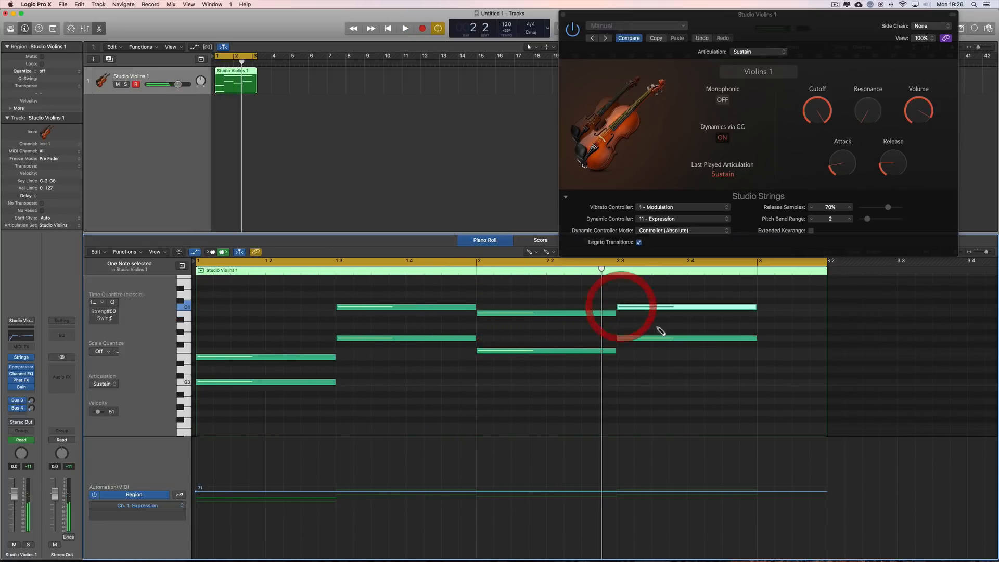
right_click(577, 389)
click(590, 390)
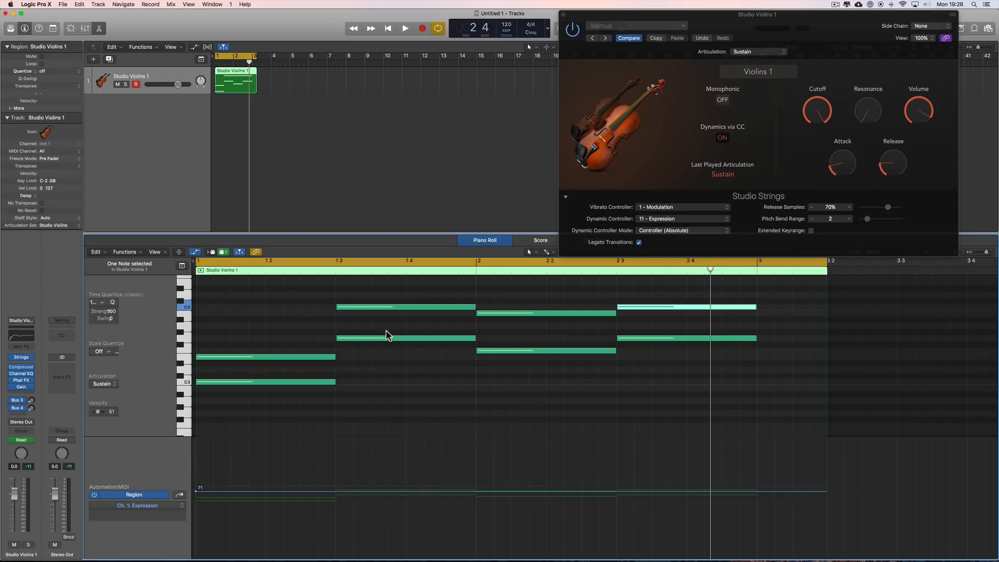
Set the Studio Strings Dynamic Controller Mode to Velocity & Controller (Relative).
click(695, 232)
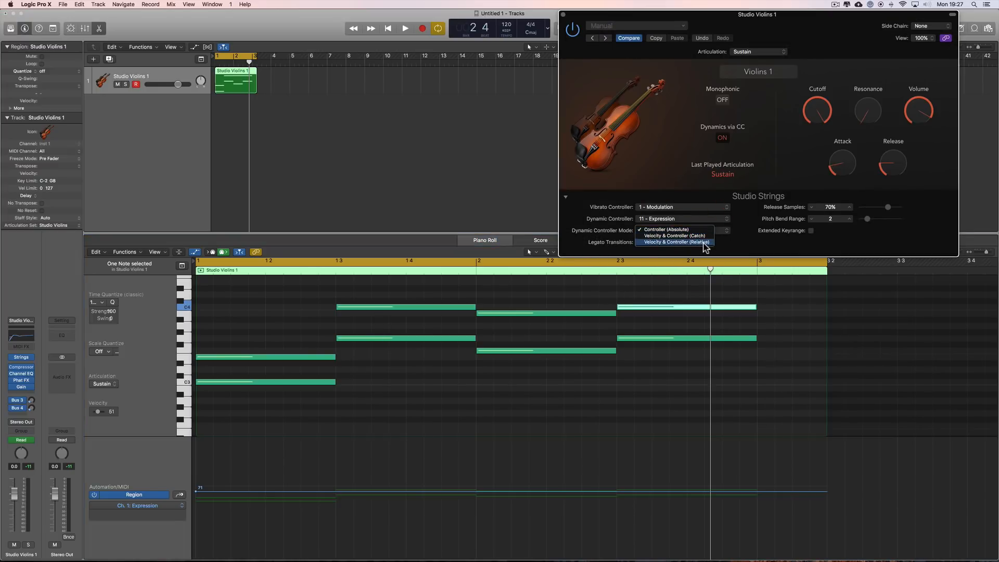
click(704, 242)
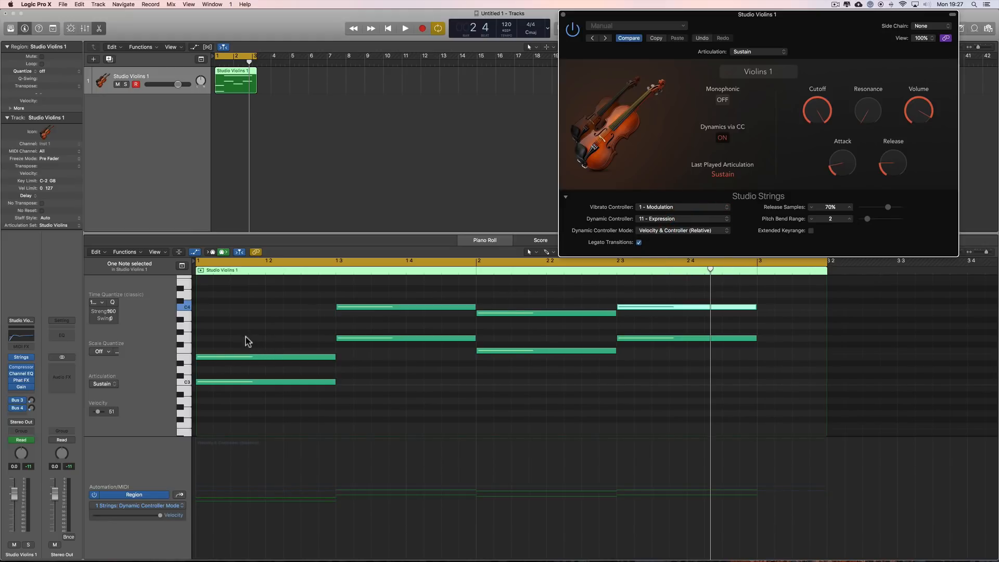
Set the velocity of the four upper harmony notes to 3.
click(268, 357)
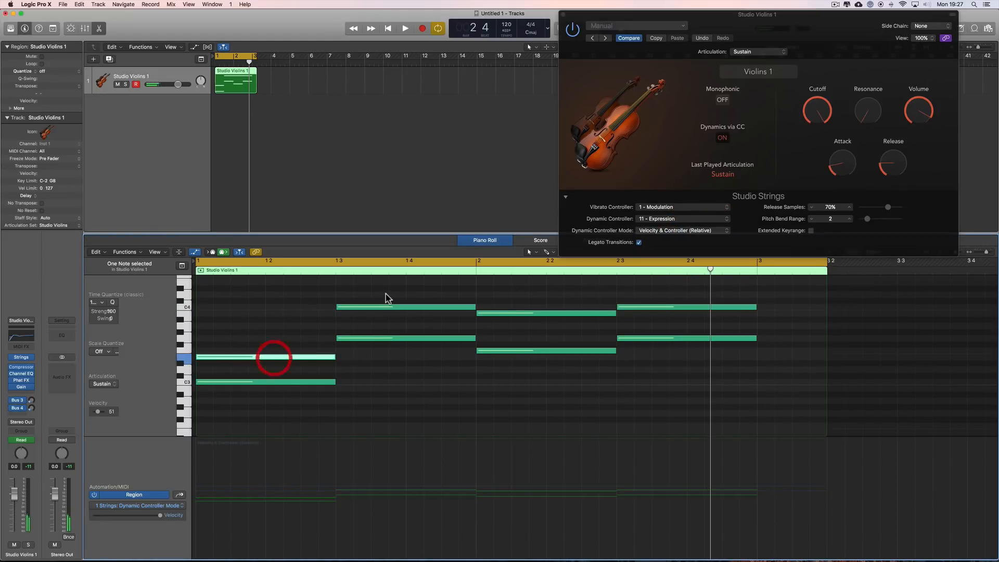
shift+click(416, 306)
drag(511, 292, 631, 334)
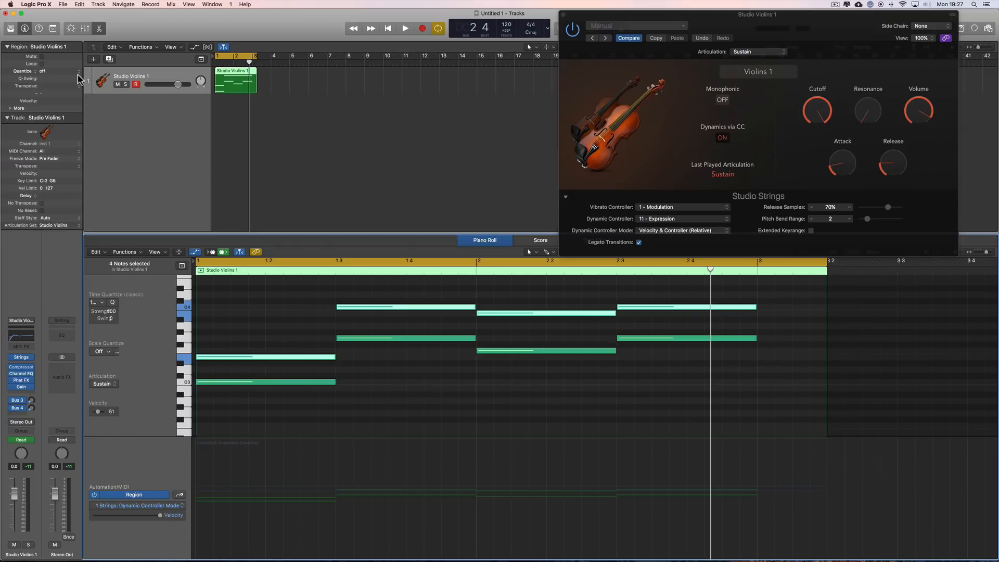
click(98, 30)
click(98, 30)
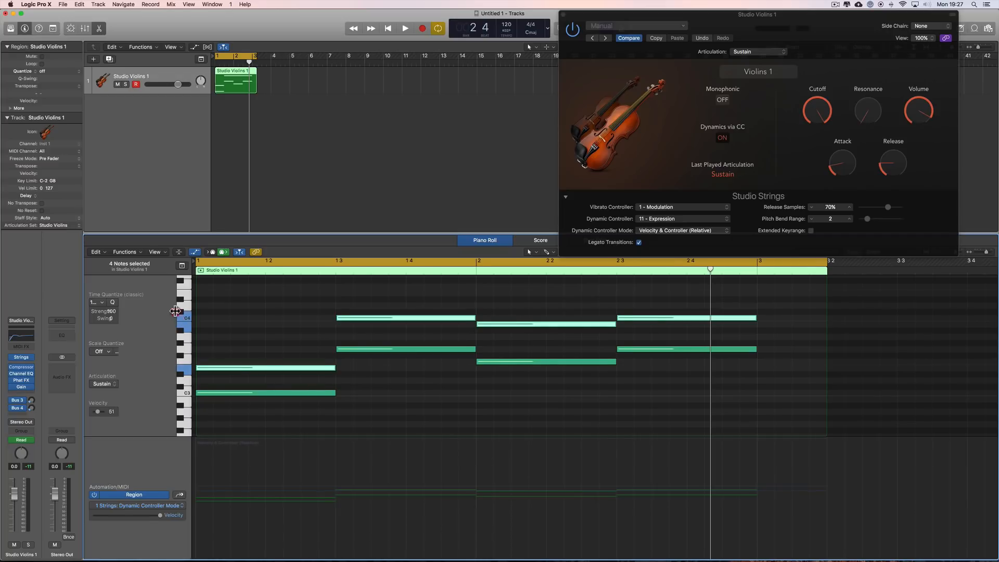
drag(175, 311, 225, 316)
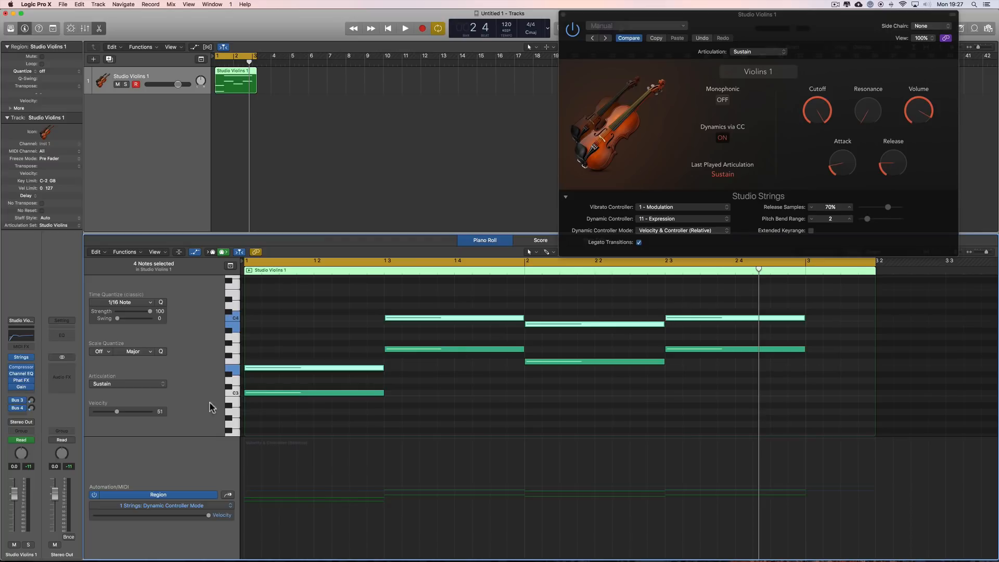
drag(117, 411, 97, 413)
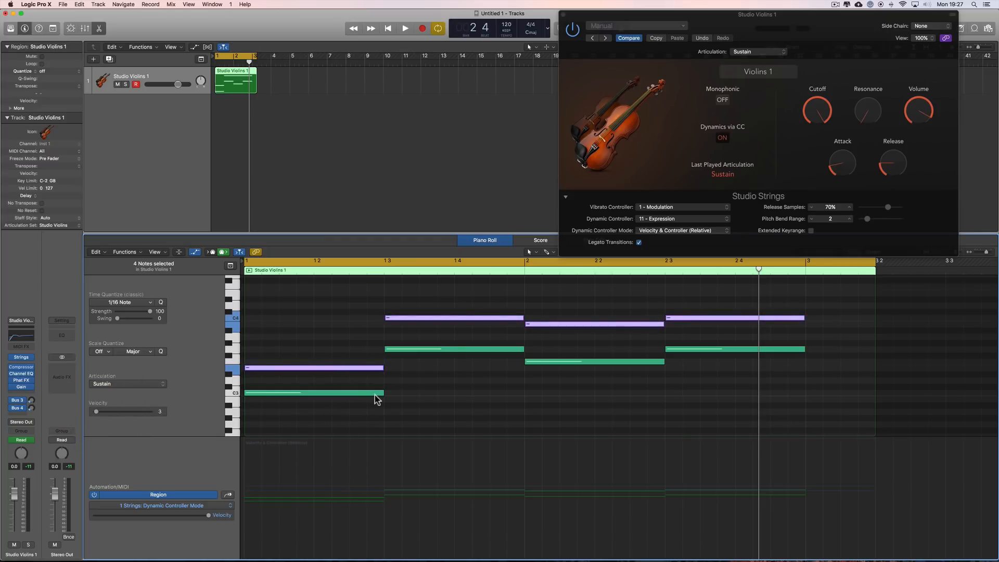
Set the velocity of the four lower melody notes to 80.
click(375, 393)
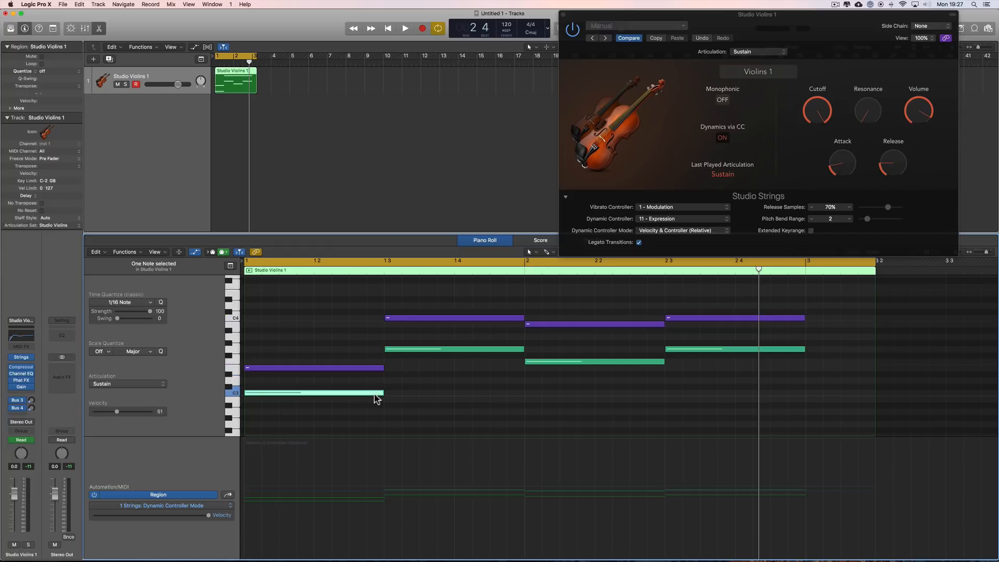
shift+click(456, 348)
shift+click(619, 362)
shift+click(673, 349)
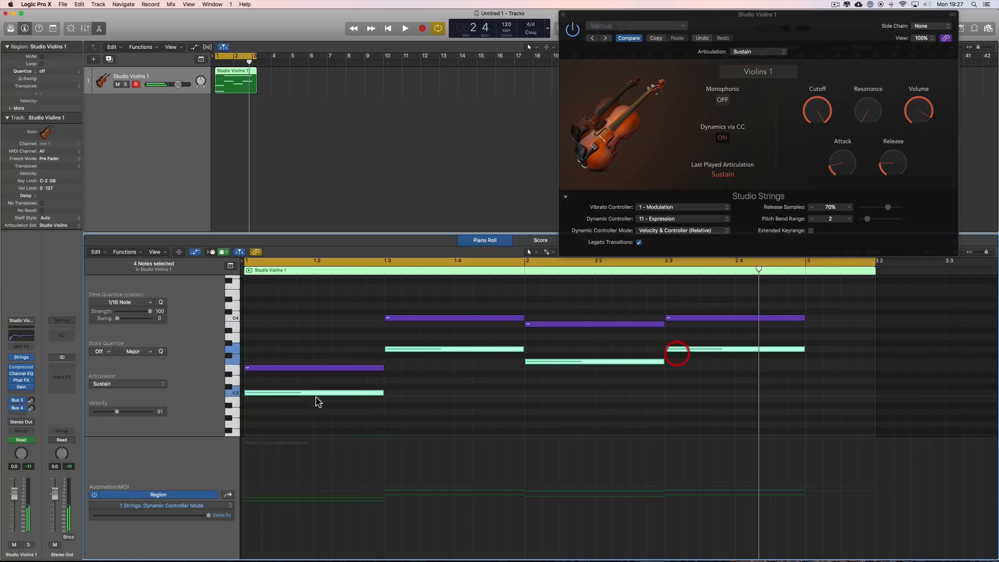
drag(120, 415, 131, 415)
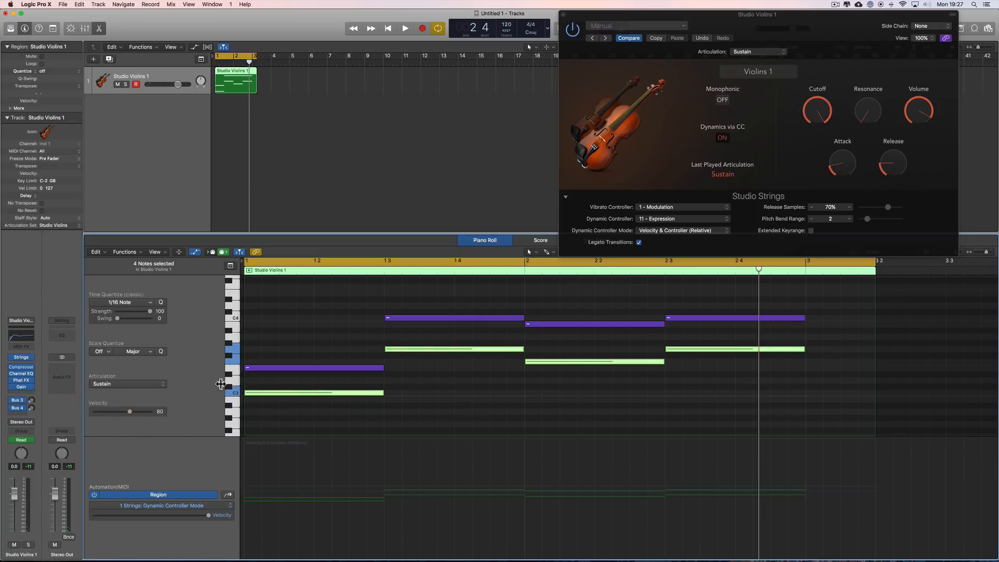
Play the two-part phrase and open the list of parameters for the automation lane.
click(214, 387)
key(space)
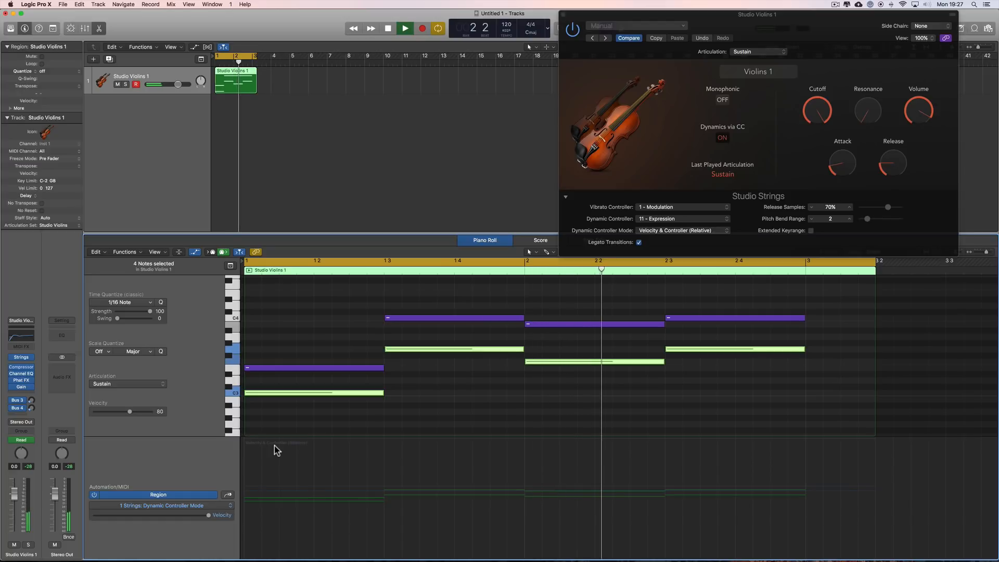
click(208, 504)
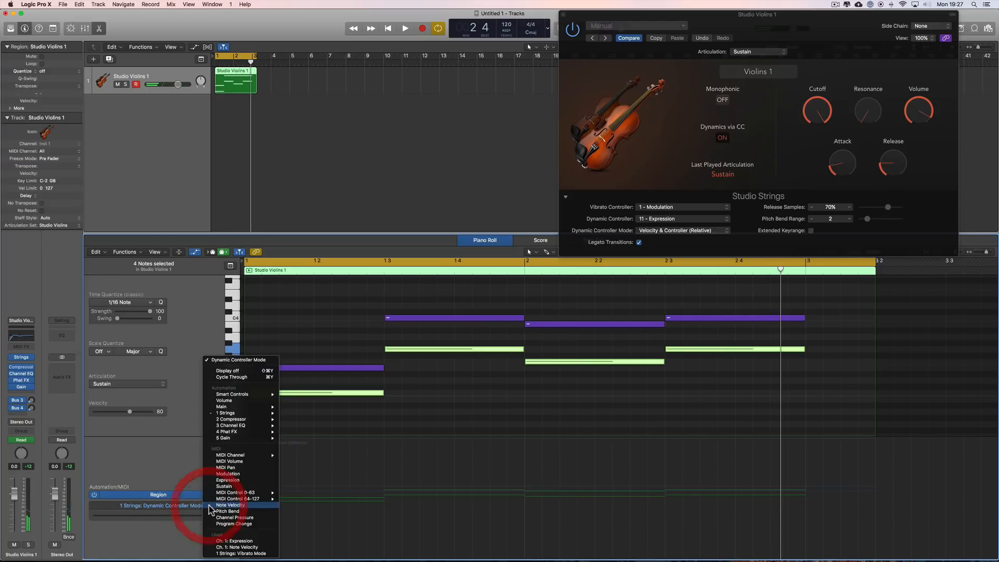
Show the Ch. 1 Expression lane below the notes, play the region, and lower its flat expression level to 49.
click(241, 541)
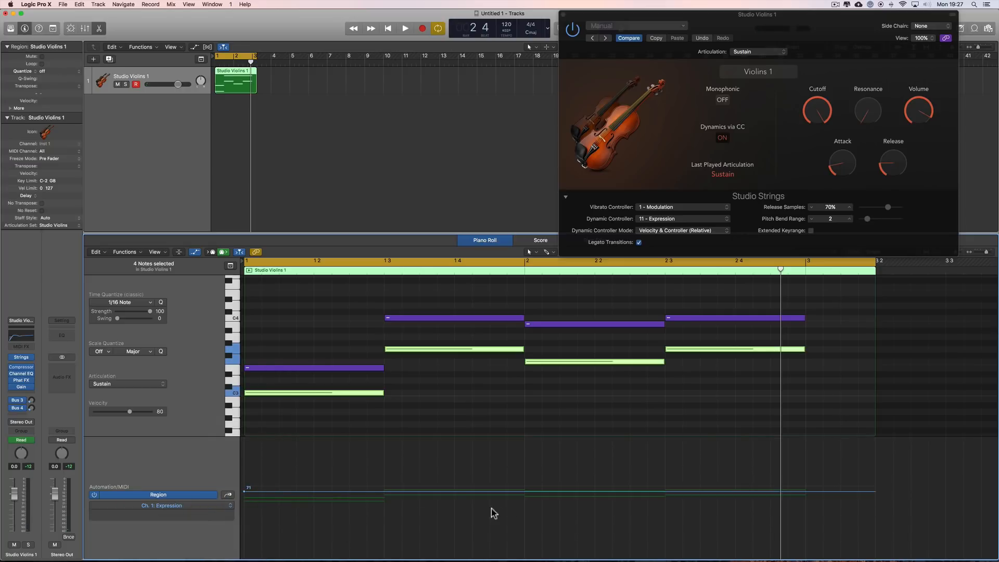
key(space)
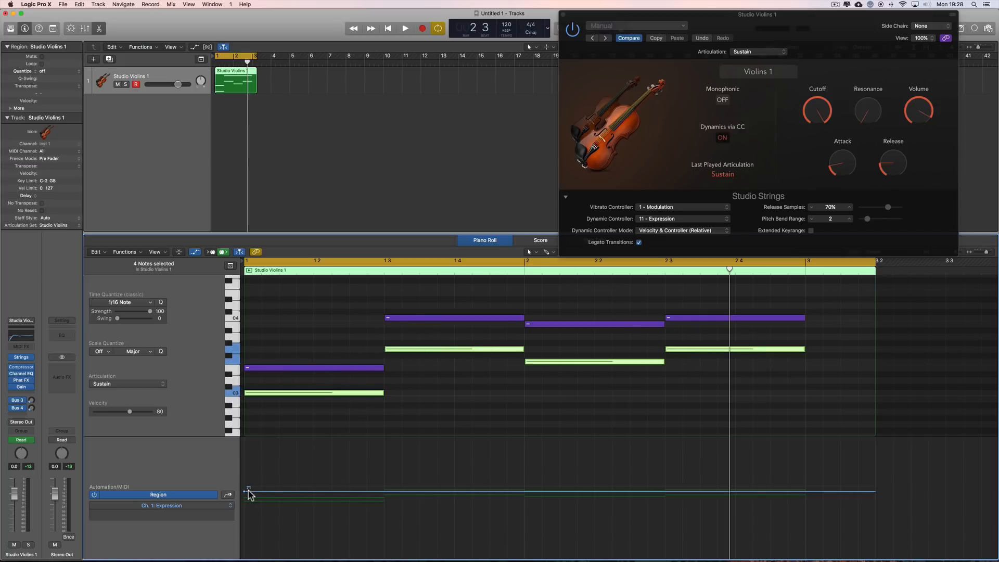
drag(247, 493, 244, 512)
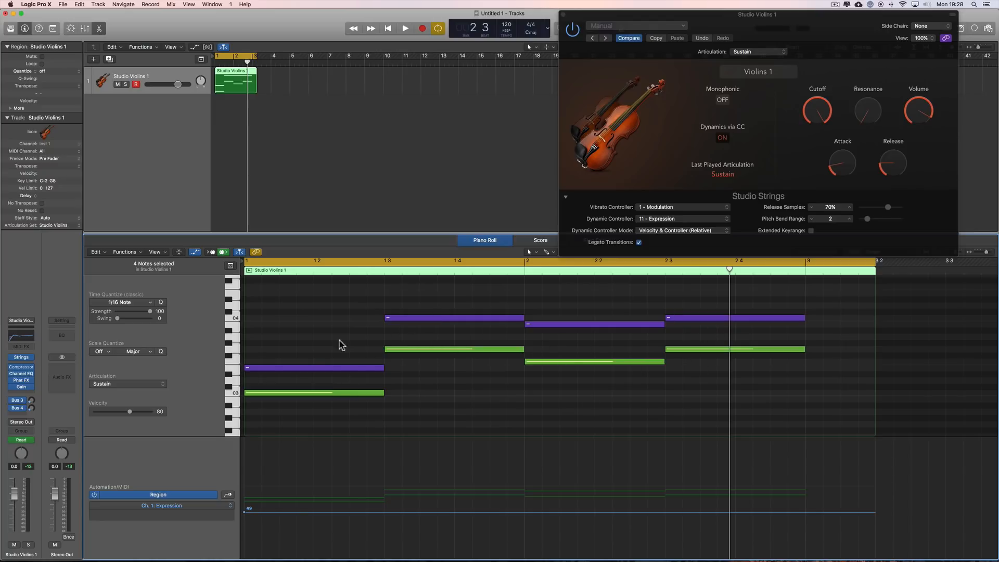
Select the four upper-line notes of the region and set their velocity to 29.
click(324, 367)
shift+click(470, 318)
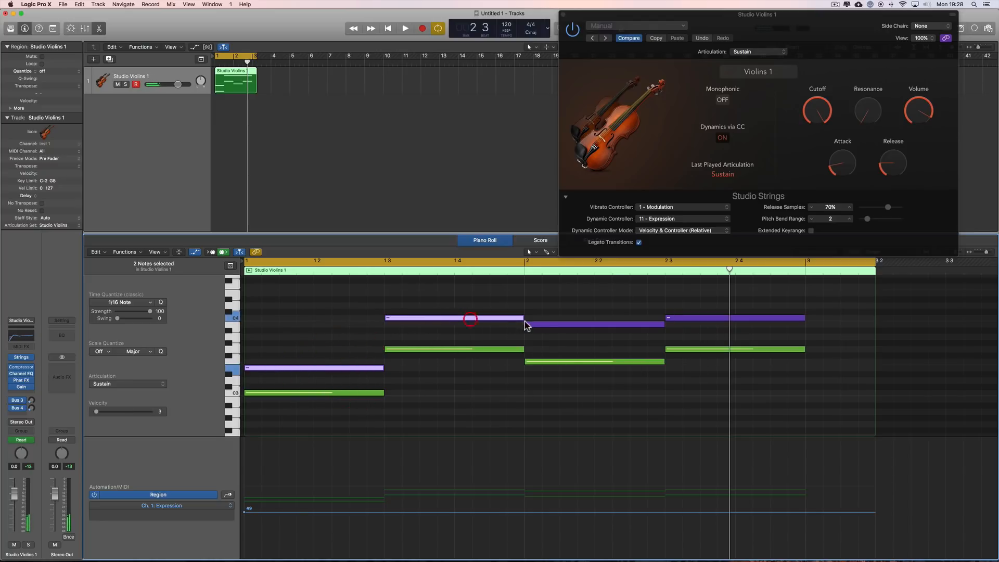
shift+click(615, 323)
shift+click(674, 318)
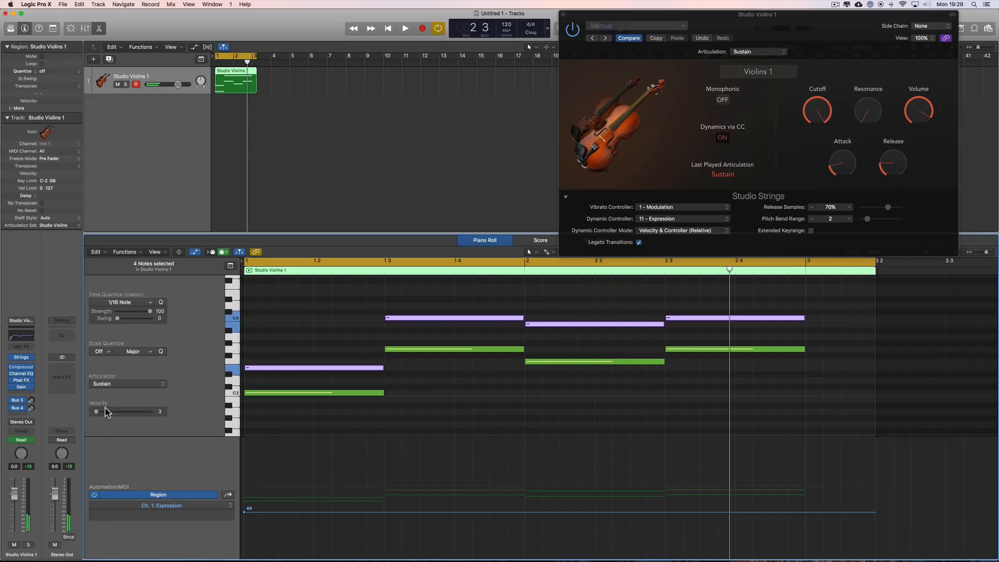
drag(97, 413, 107, 412)
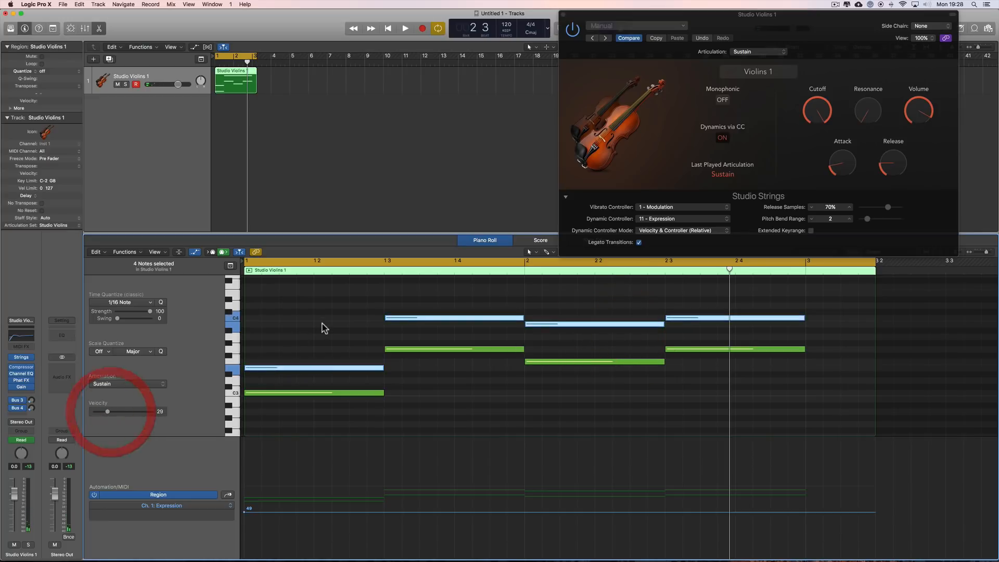
Draw an expression ramp from about 36 at the region start to about 106 shortly after 1 4.
click(323, 323)
drag(247, 516, 245, 525)
drag(371, 525, 481, 459)
key(space)
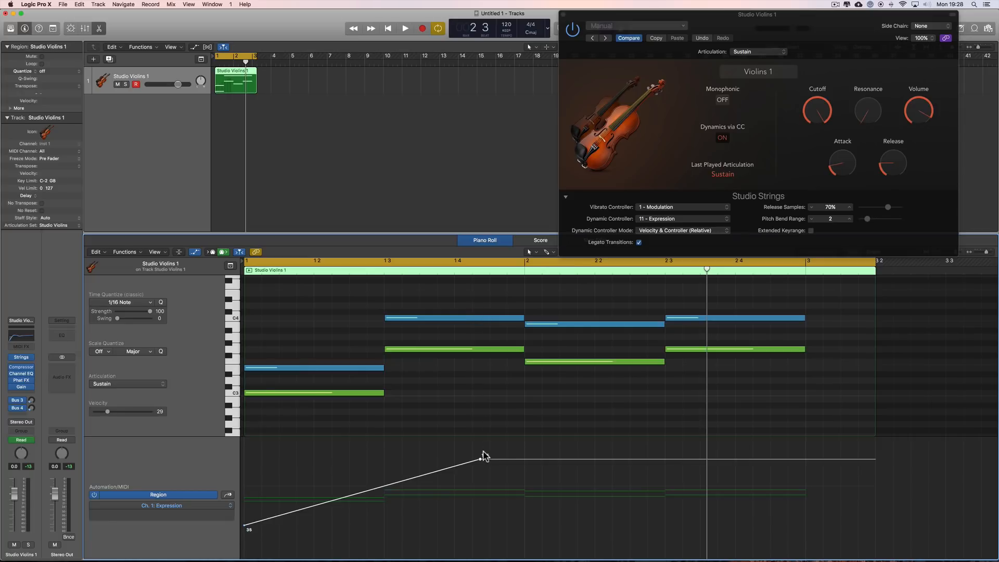
Play the violin region back to hear the effect of the expression ramp.
drag(552, 292, 686, 384)
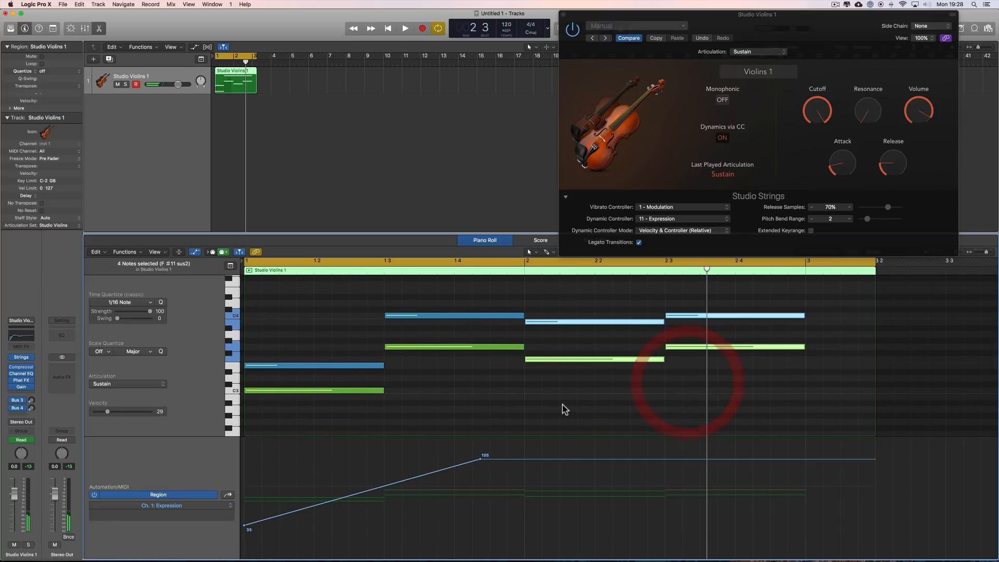
click(561, 409)
key(space)
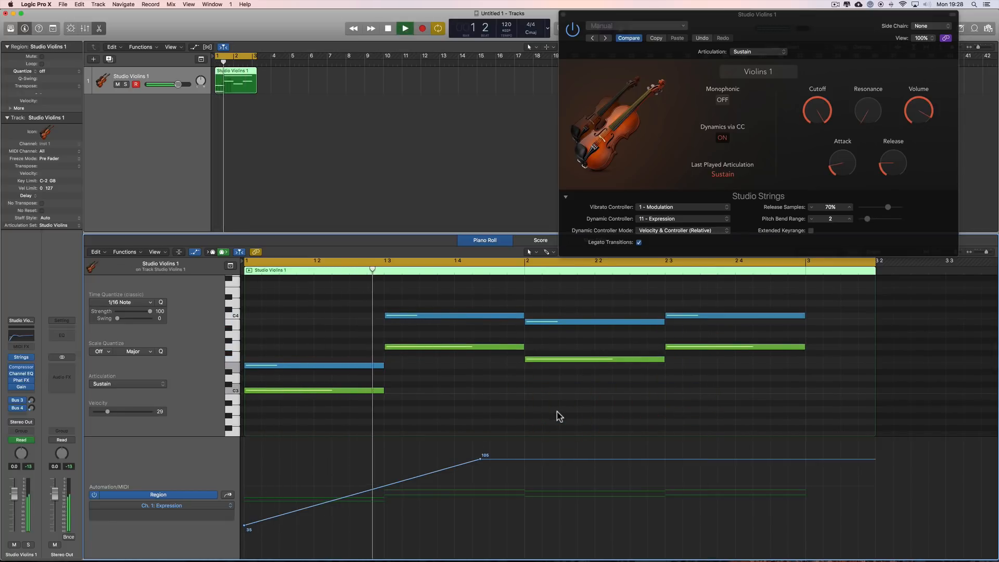
key(space)
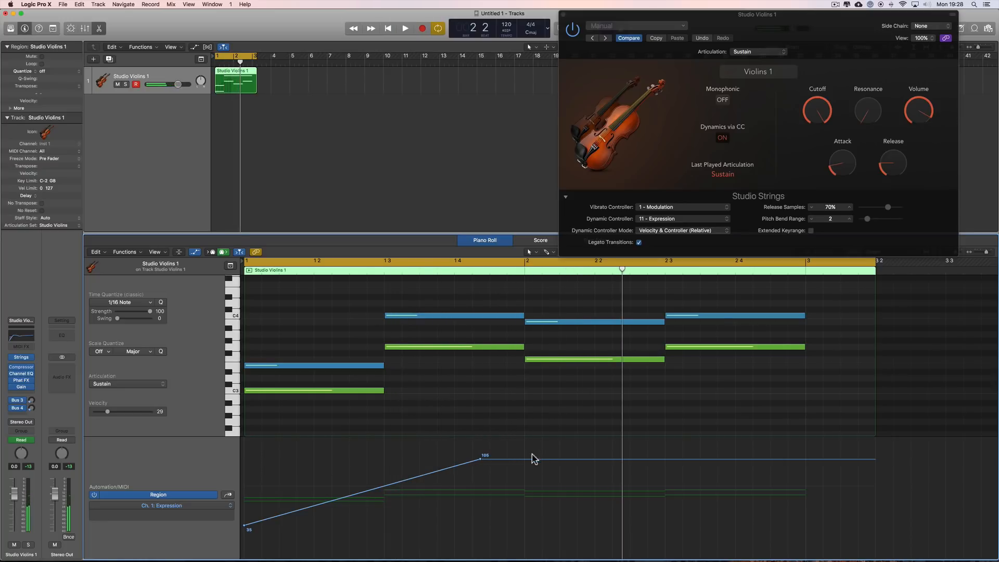
Add an expression point at bar 2, raise it to 110, and play the region.
click(526, 459)
key(space)
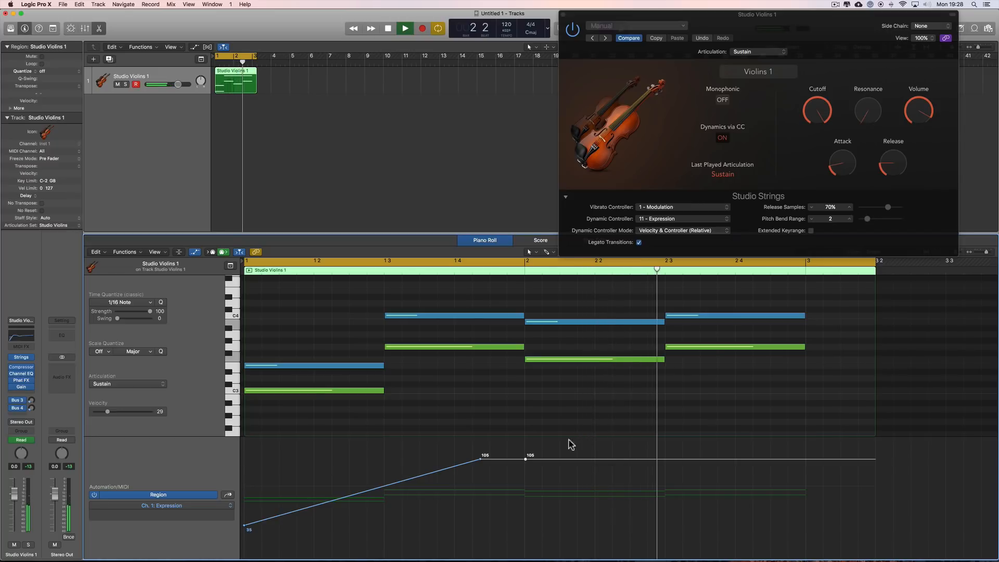
key(space)
drag(526, 458, 524, 450)
key(space)
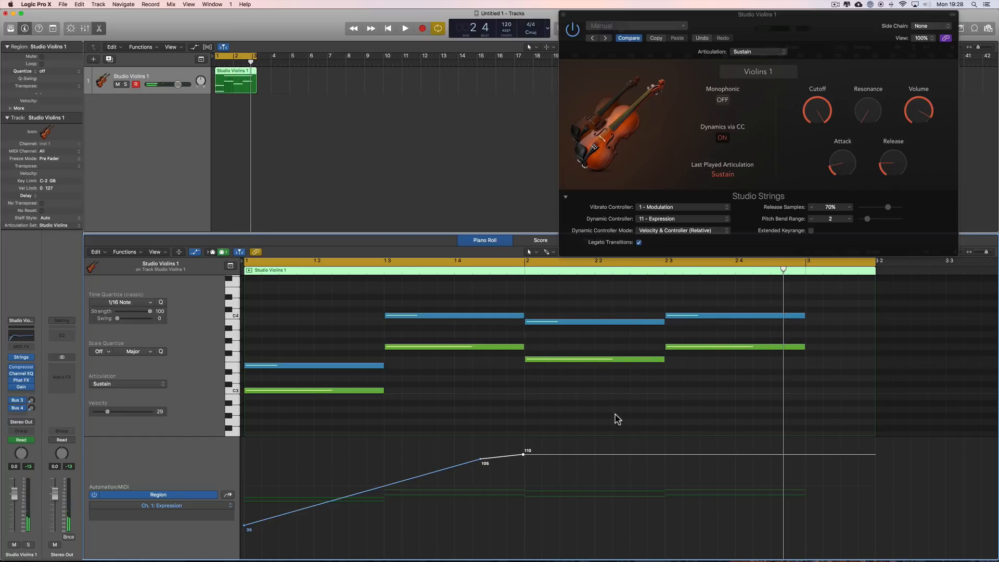
click(717, 232)
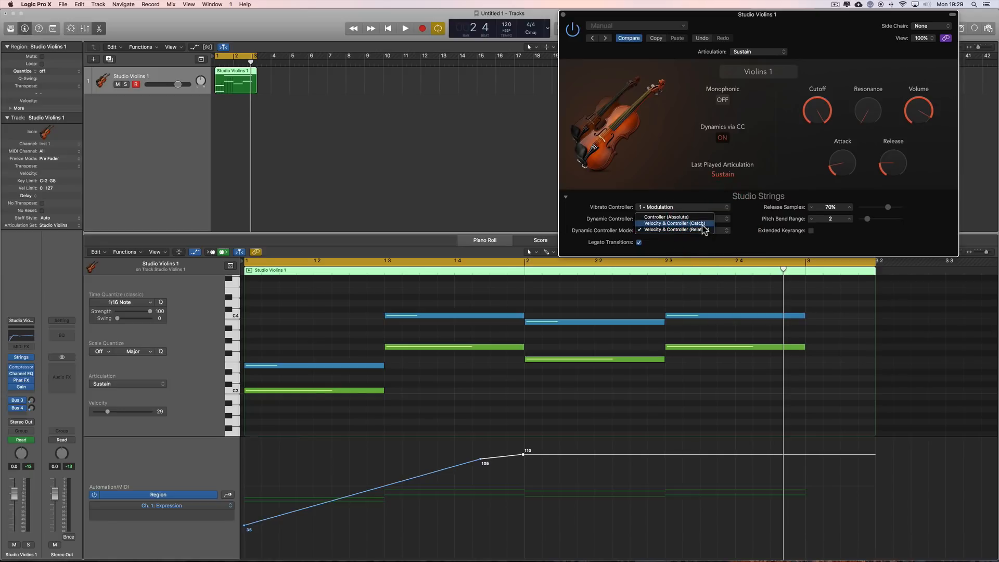
click(438, 480)
scroll(438, 480, down, 5)
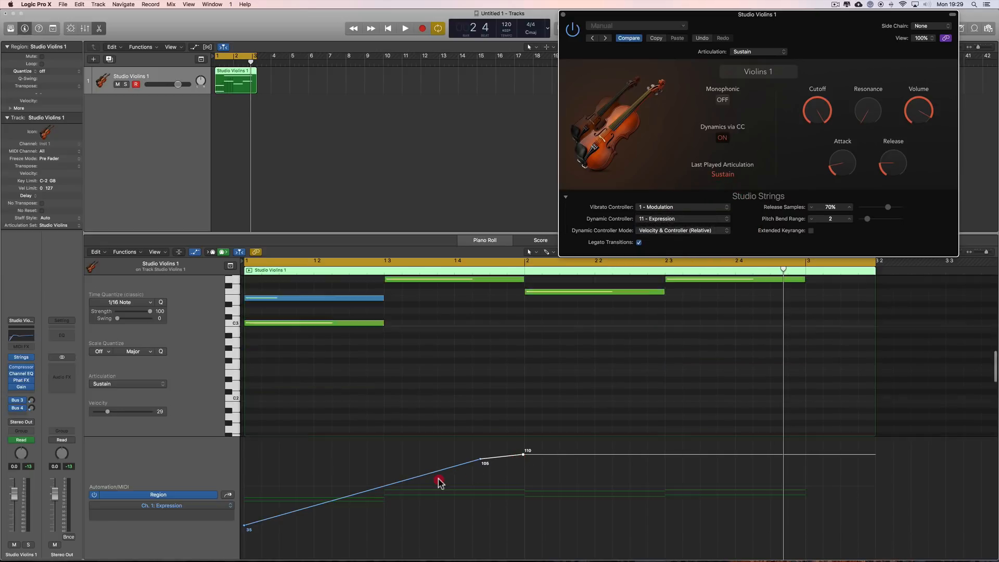
scroll(532, 383, up, 4)
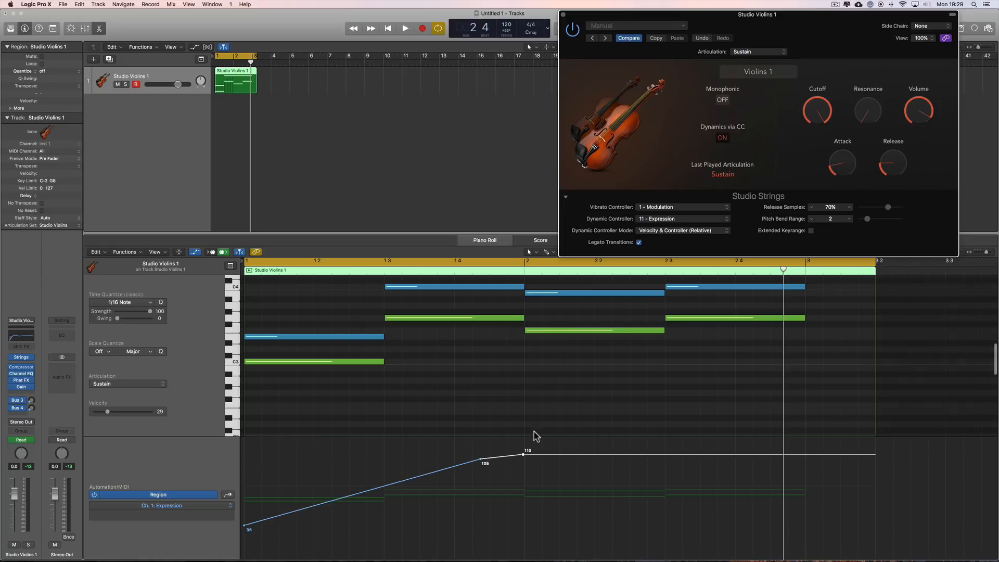
Clear the expression curve and create a flat expression level of 71 across the region.
drag(523, 455, 244, 480)
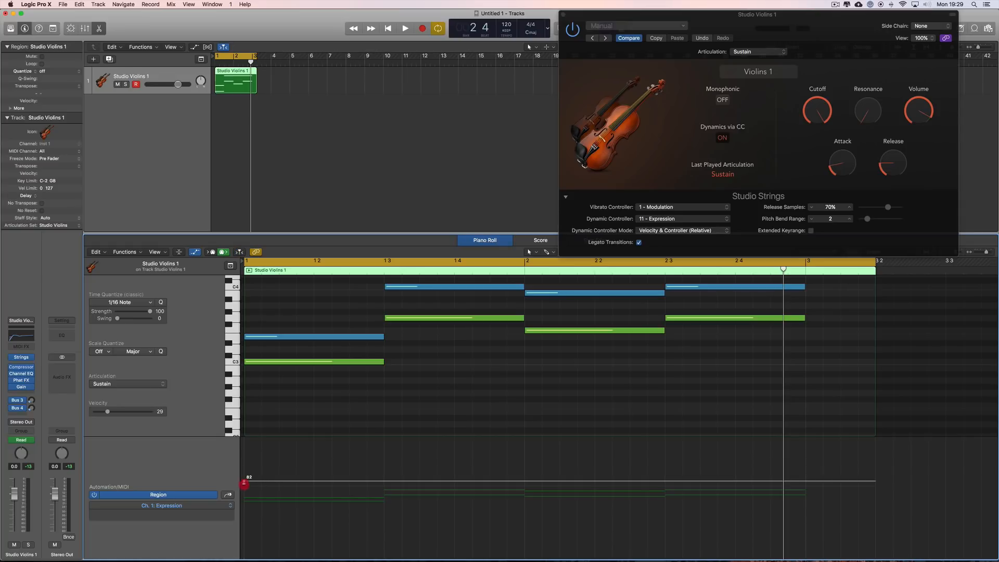
drag(245, 481, 245, 498)
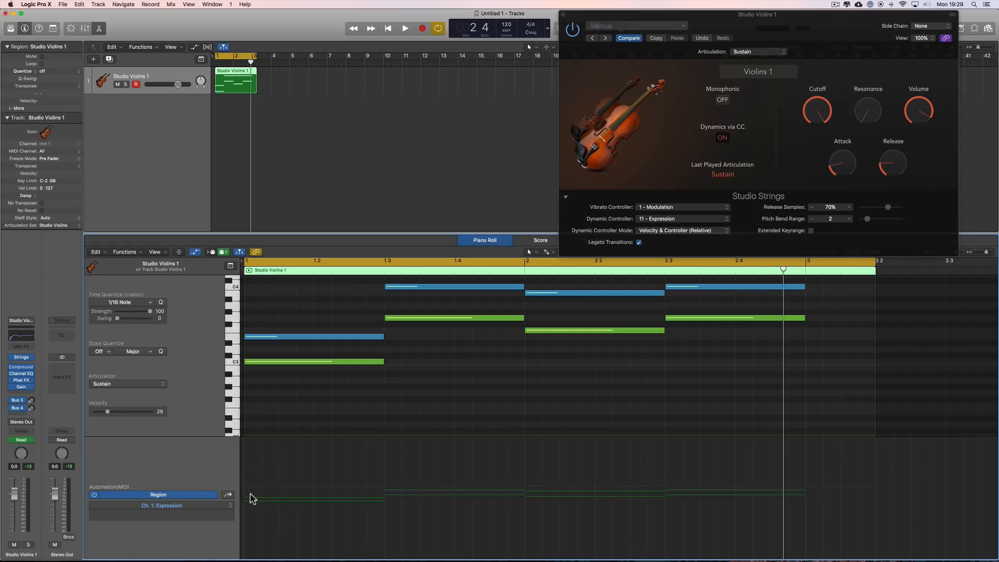
click(246, 492)
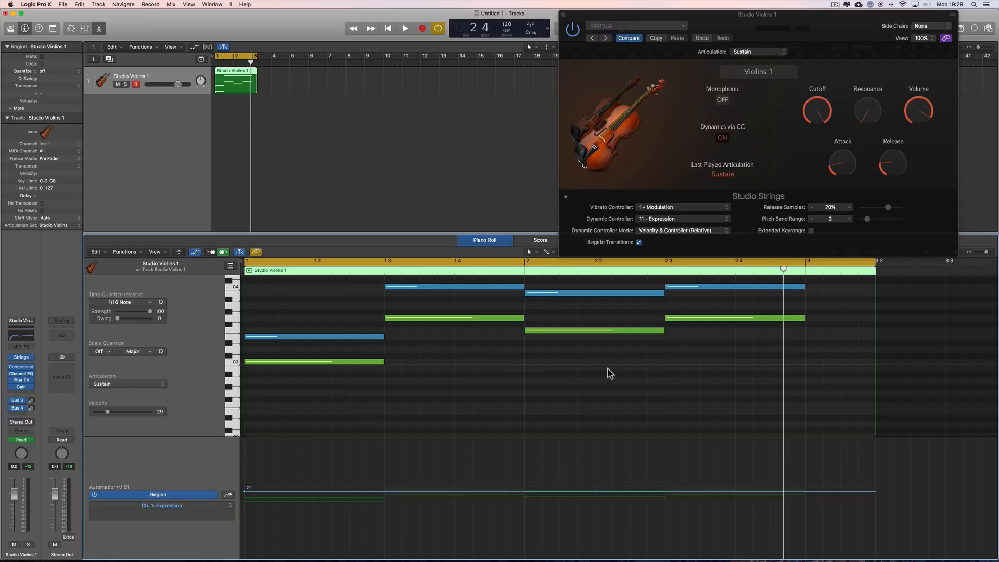
Delete every note except the first C3 note, and lengthen that note to position 2 3.
scroll(647, 259, right, 1)
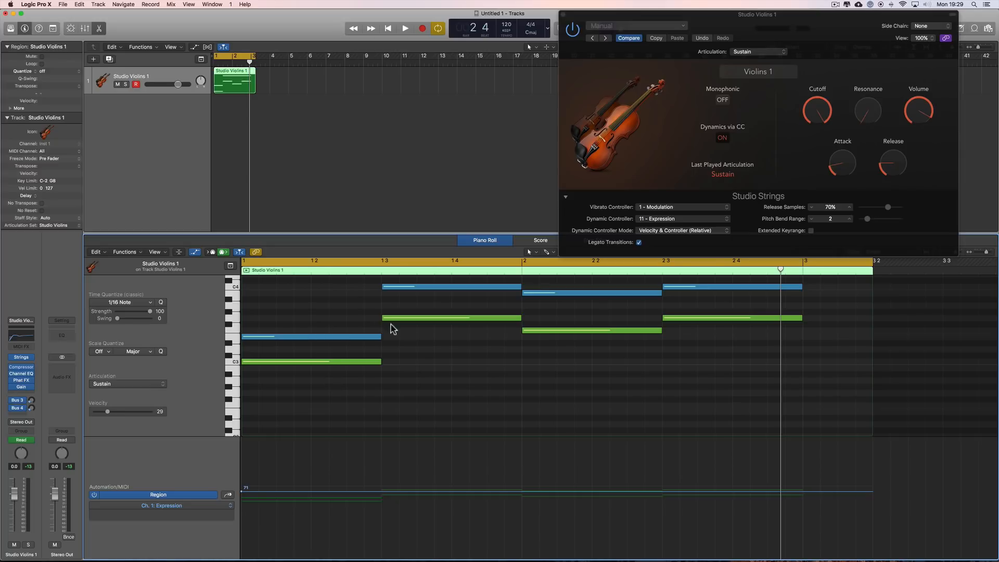
drag(732, 281, 769, 339)
key(Delete)
click(361, 337)
key(Delete)
key(Delete)
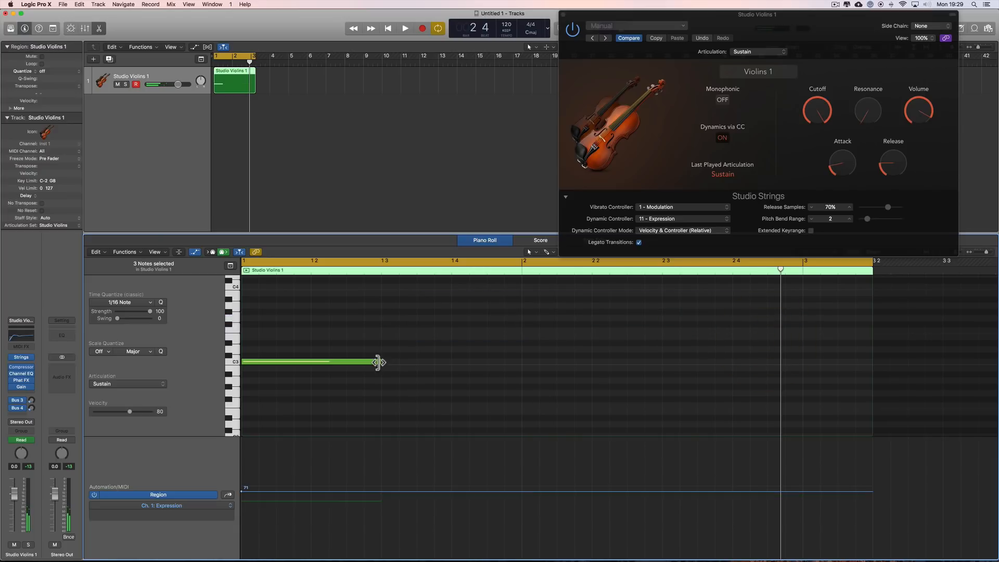
drag(380, 361, 662, 371)
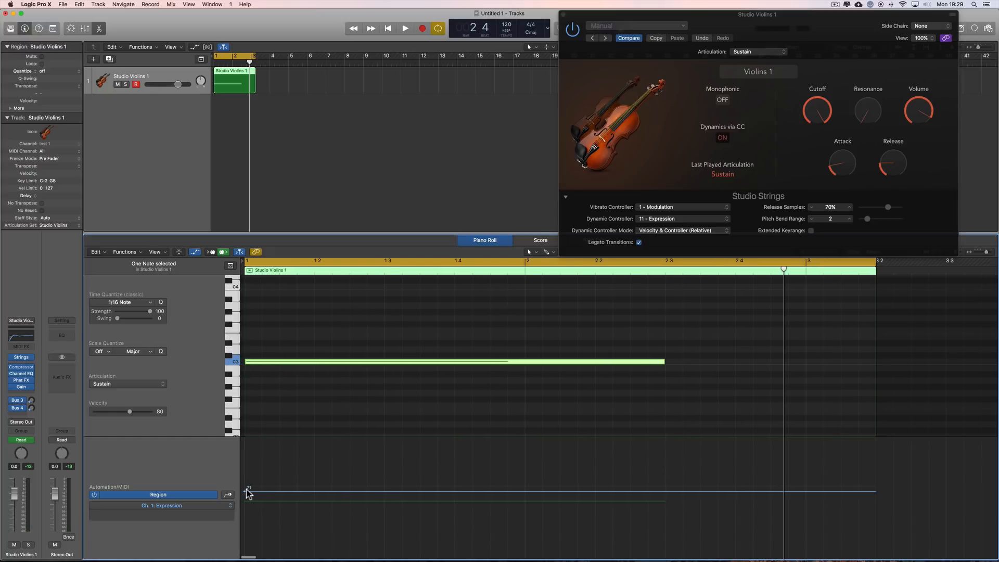
Lower the flat expression level to 37 and set the Dynamic Controller Mode to Controller (Absolute).
drag(242, 491, 244, 523)
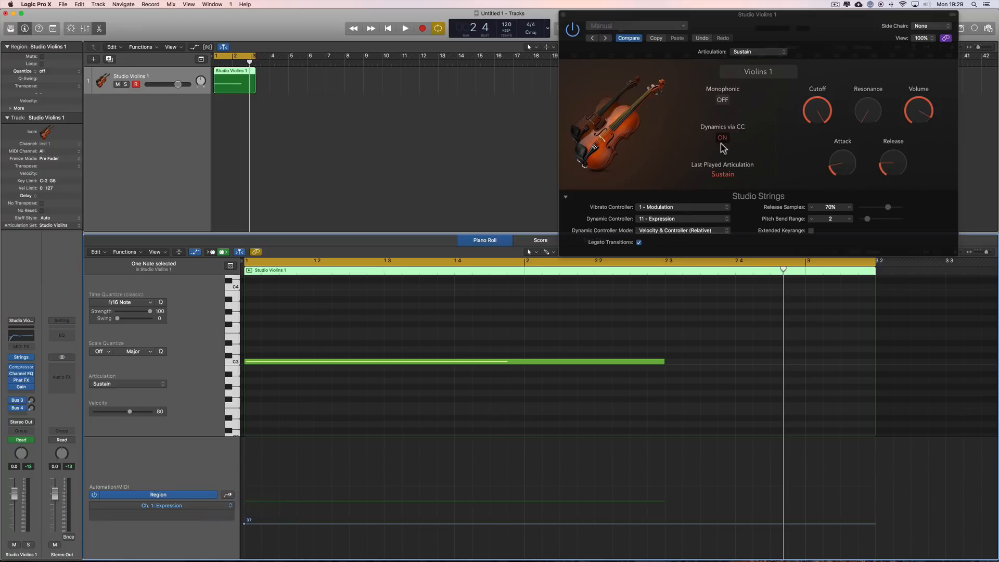
click(696, 234)
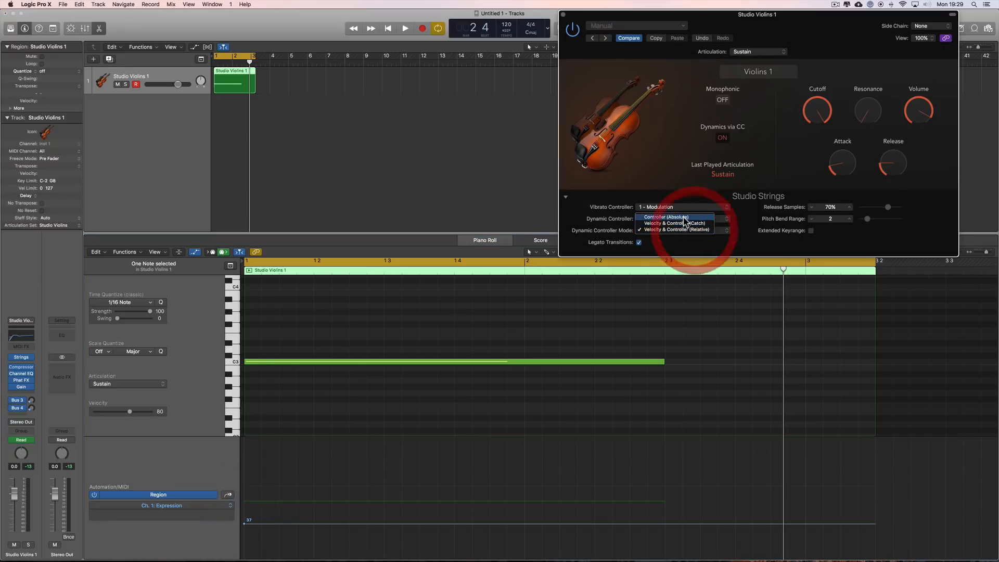
click(676, 224)
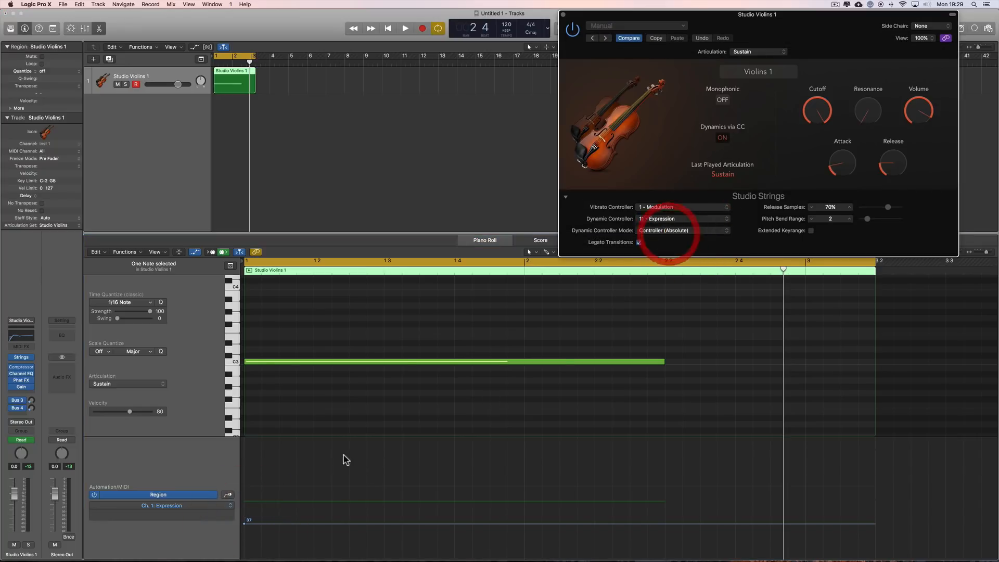
In the Ch. 1 Expression lane, draw a rise to 80 at 1 4 and a fall to 24 at 2 3, and play it.
click(189, 507)
click(218, 541)
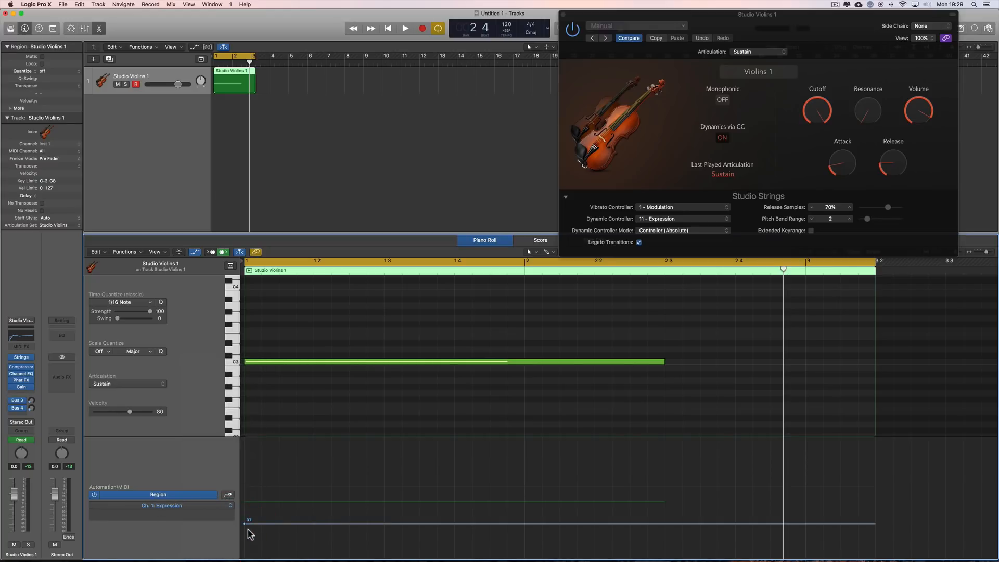
drag(358, 528, 455, 483)
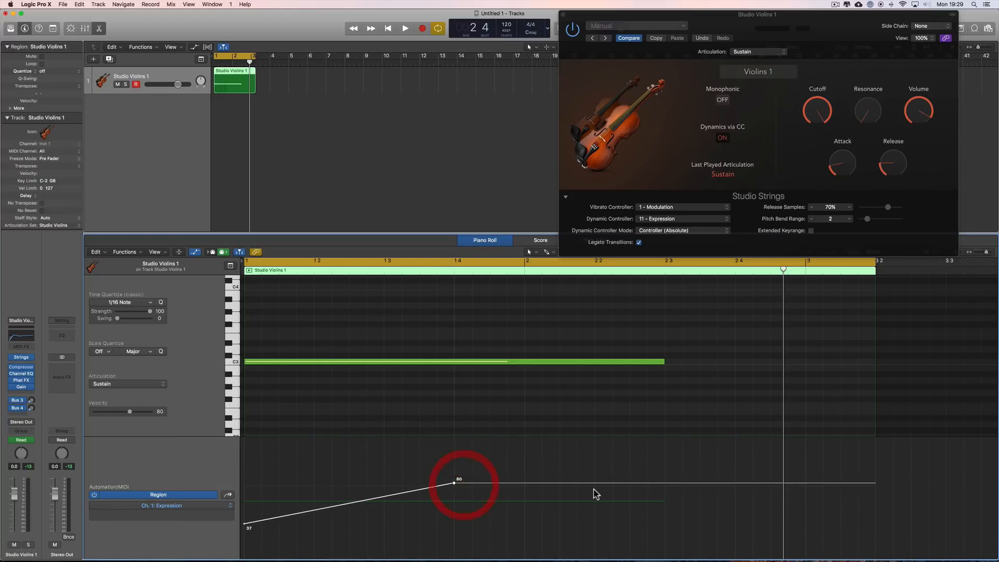
drag(593, 483, 662, 538)
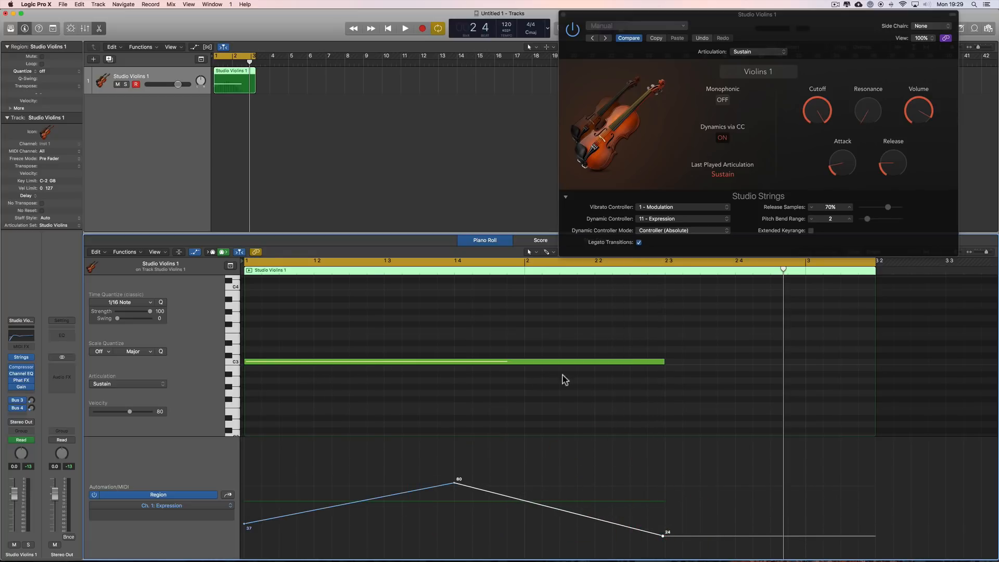
key(space)
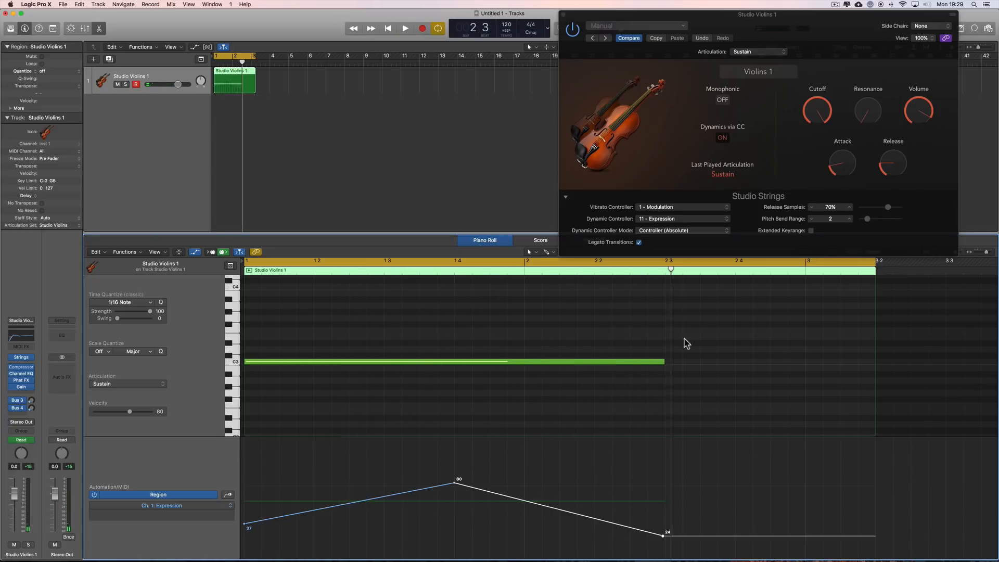
Reselect Controller (Absolute) as the Dynamic Controller Mode and show the Ch. 1 Expression lane again.
click(691, 232)
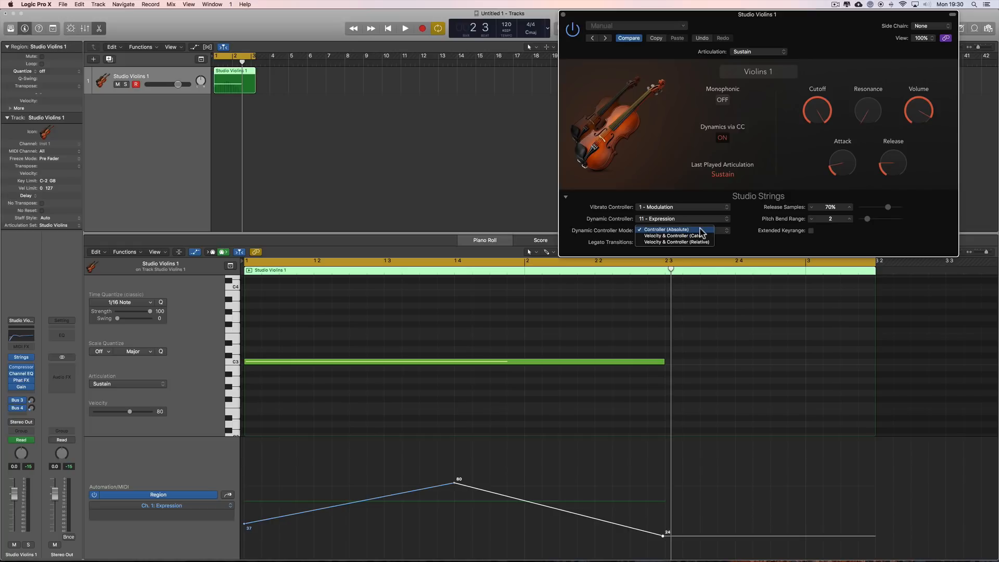
click(686, 231)
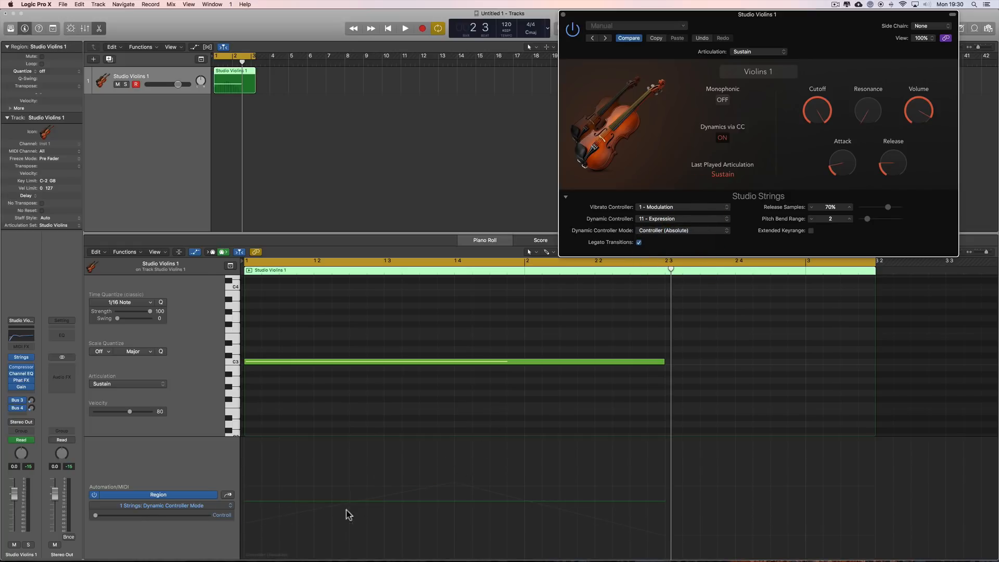
click(225, 508)
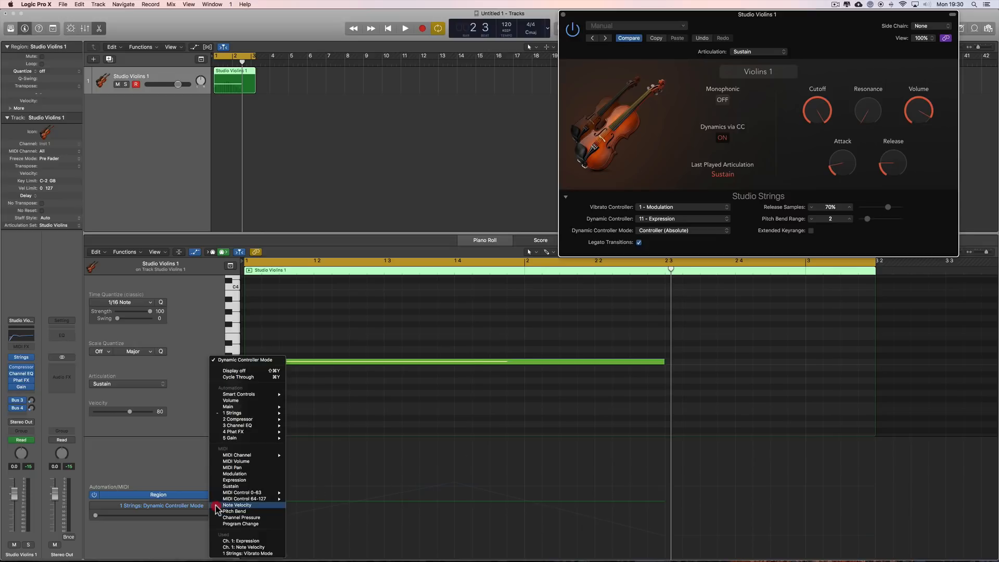
click(244, 541)
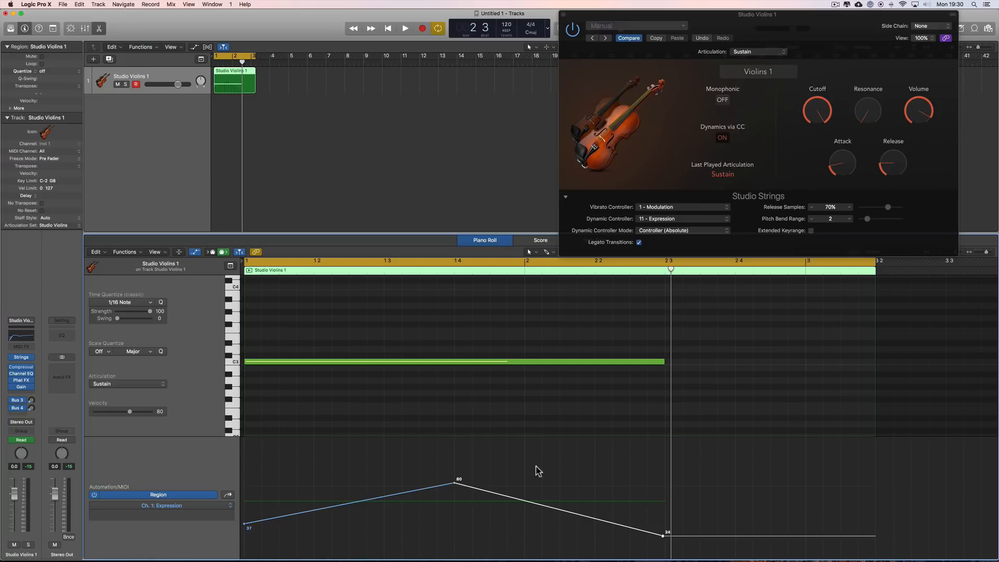
Add an E3 note above the C3 note with the Pencil tool, starting at bar 1 with the same length, and play both.
key(space)
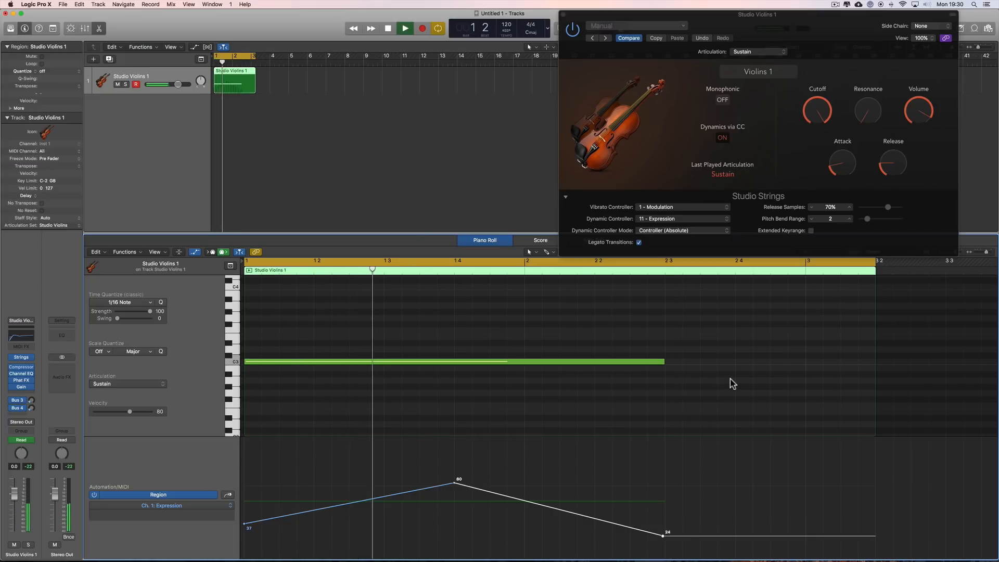
right_click(319, 330)
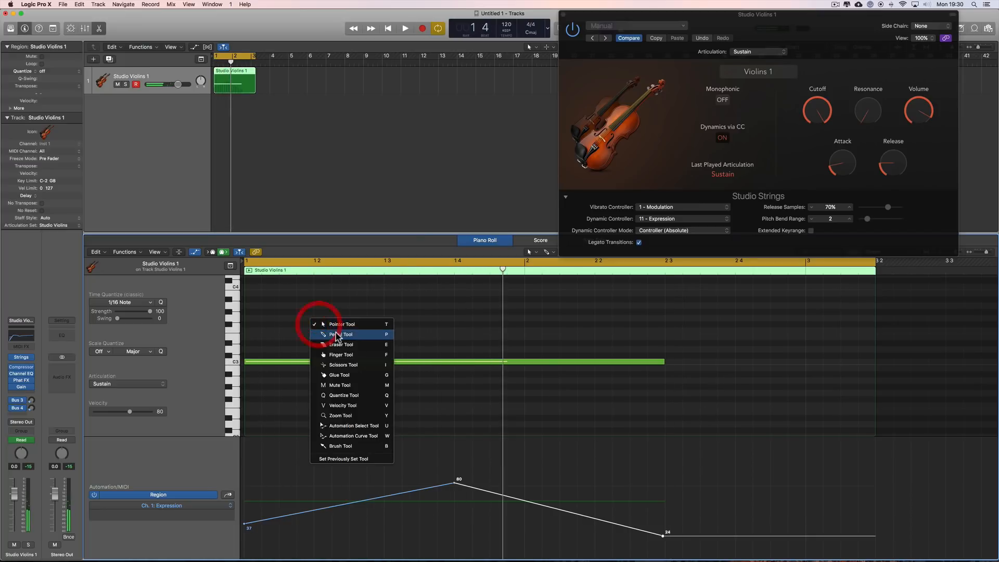
click(325, 334)
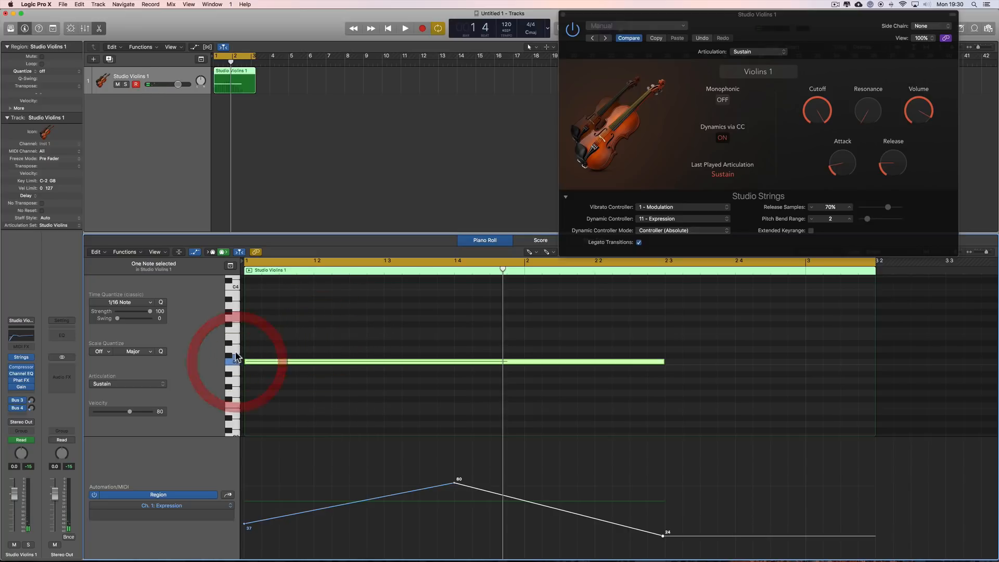
click(249, 337)
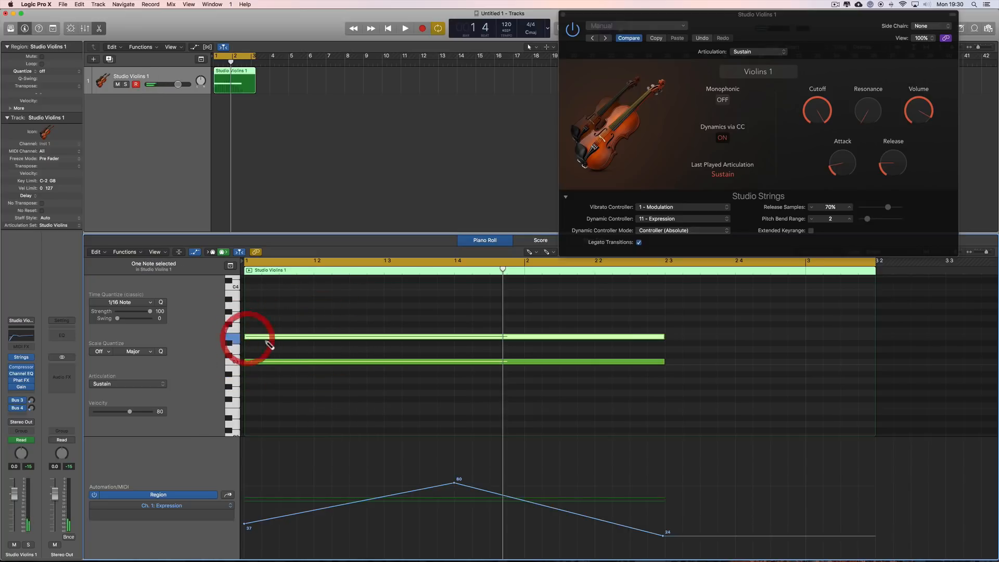
right_click(431, 302)
click(431, 301)
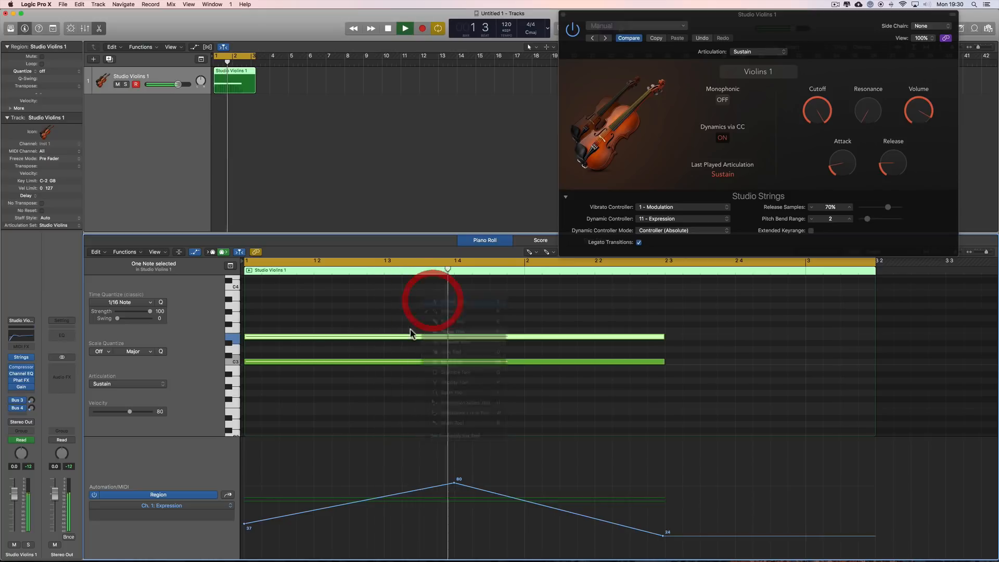
key(space)
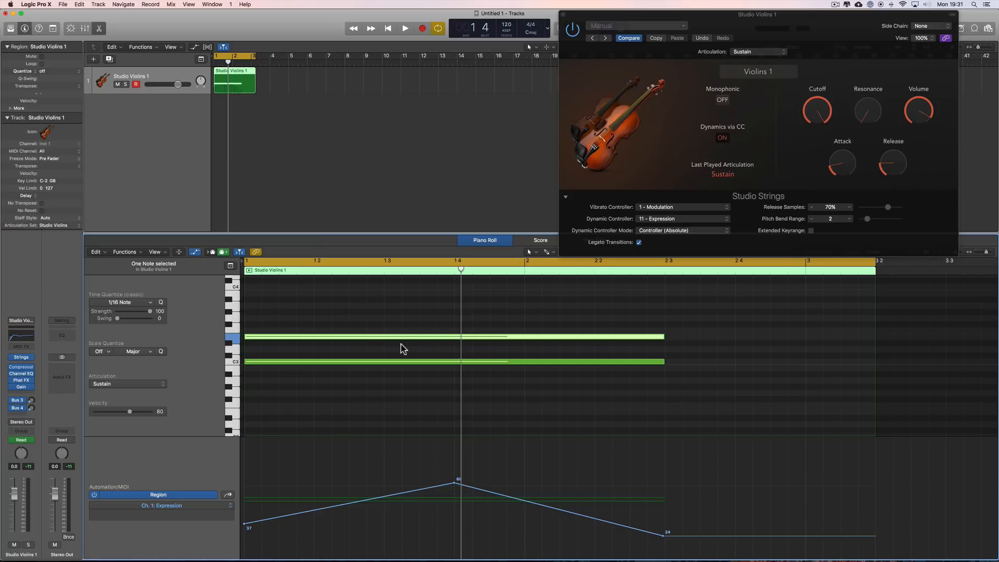
Duplicate the Studio Violins track and copy its region onto track 2.
click(110, 59)
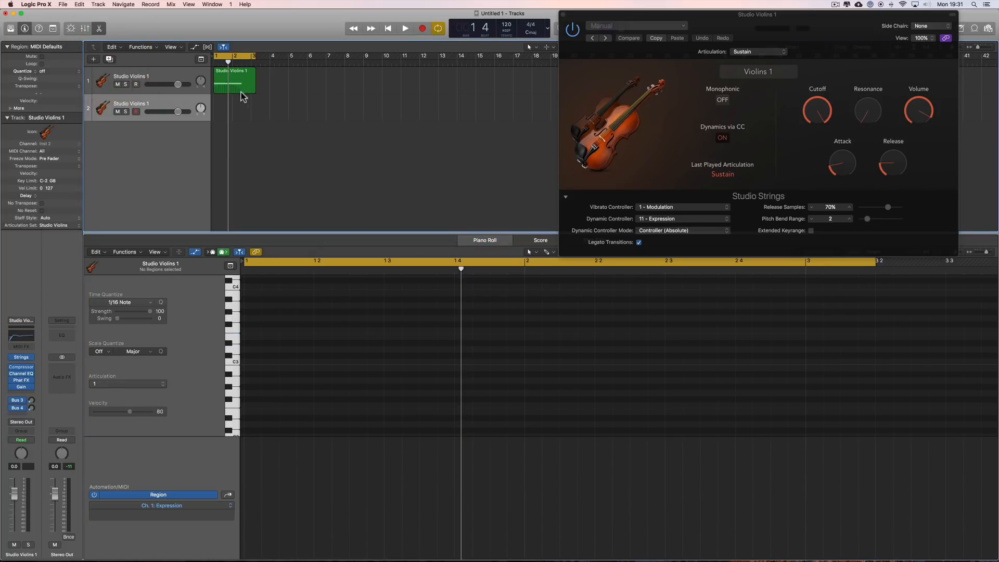
drag(239, 86, 235, 107)
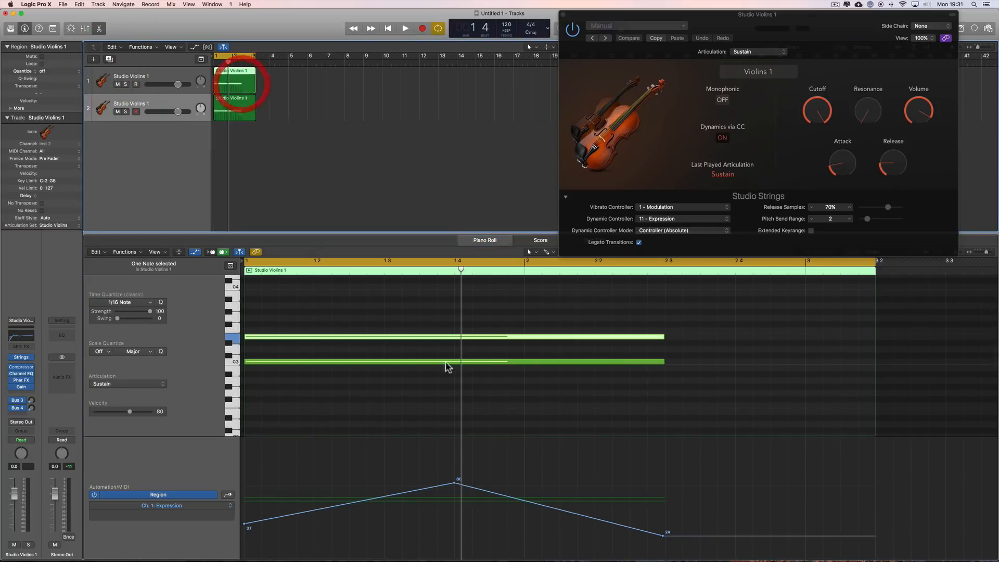
Delete the E3 note from track 1's region and the C3 note from track 2's region.
click(409, 344)
drag(372, 311, 391, 338)
key(Delete)
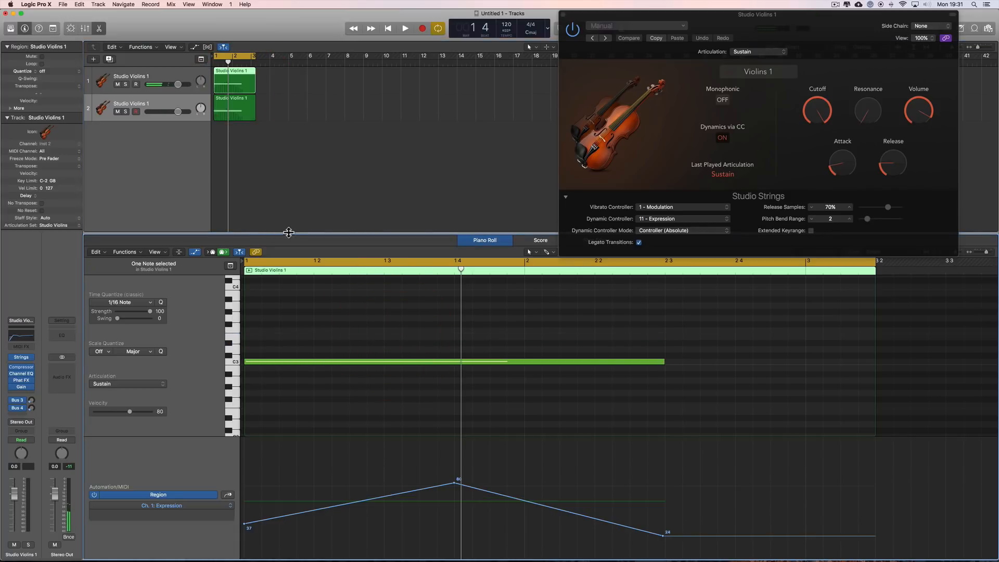
click(238, 116)
key(super+z)
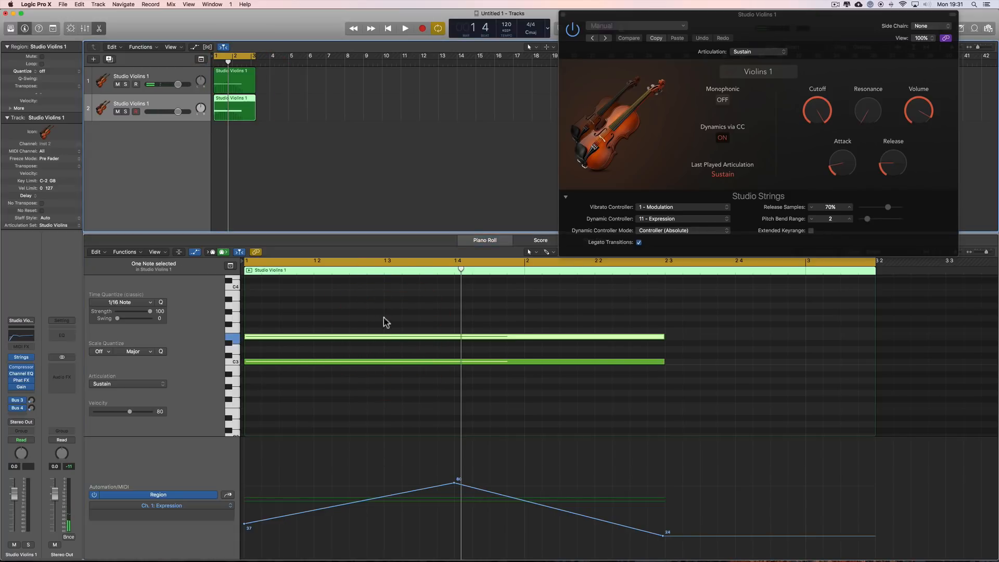
click(384, 363)
key(Delete)
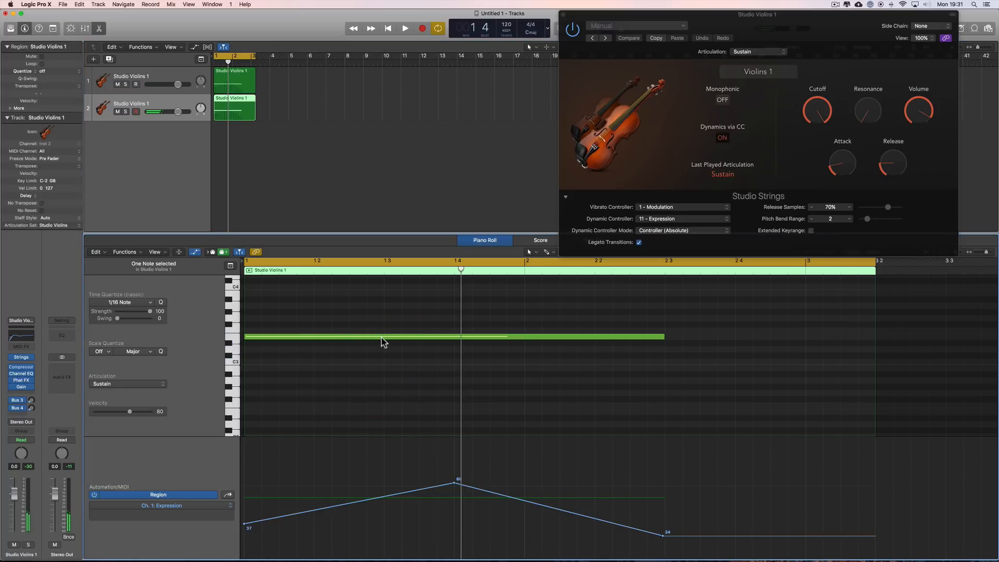
click(382, 337)
Play both tracks together and lower track 2's volume to -10.4 dB.
drag(178, 112, 162, 114)
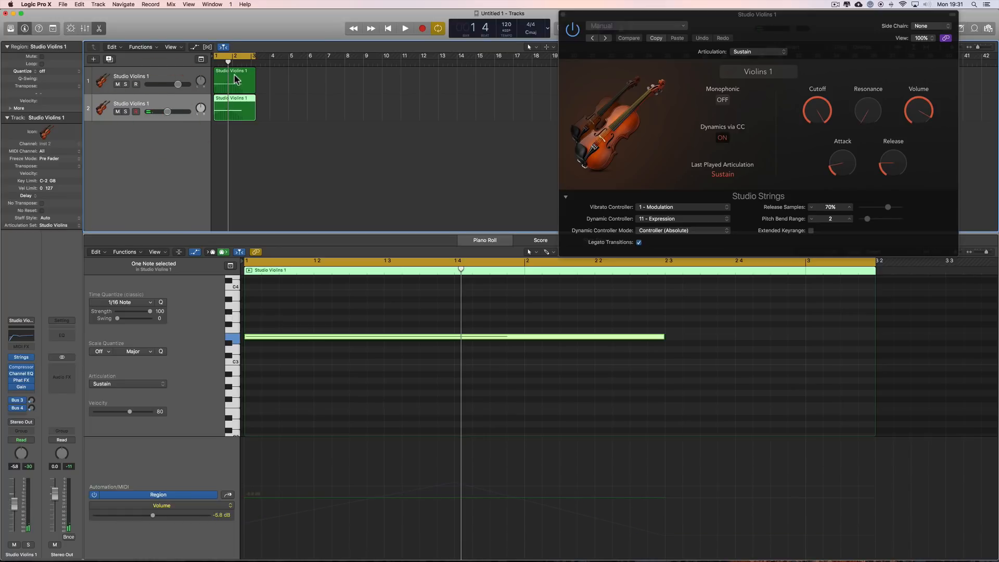
key(space)
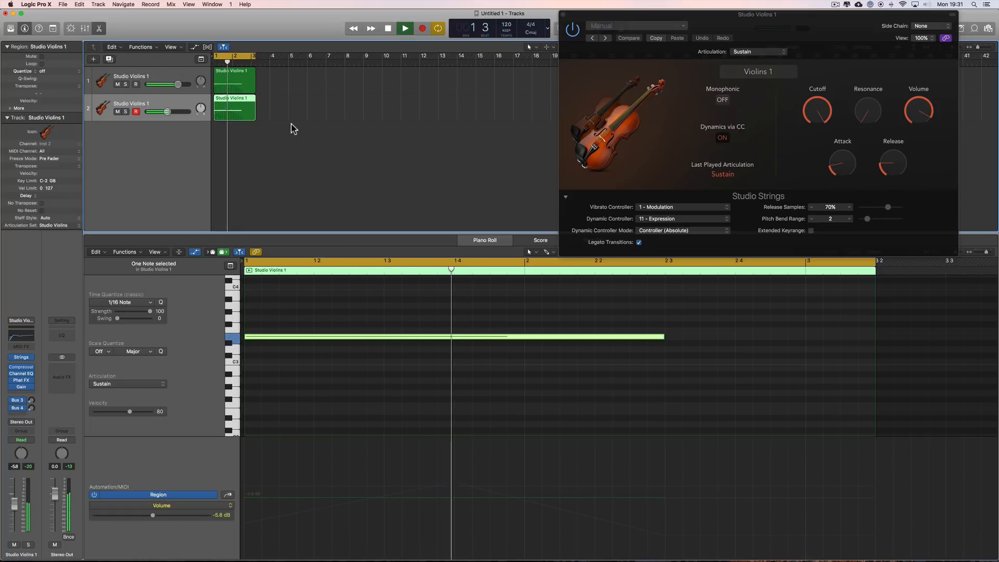
key(space)
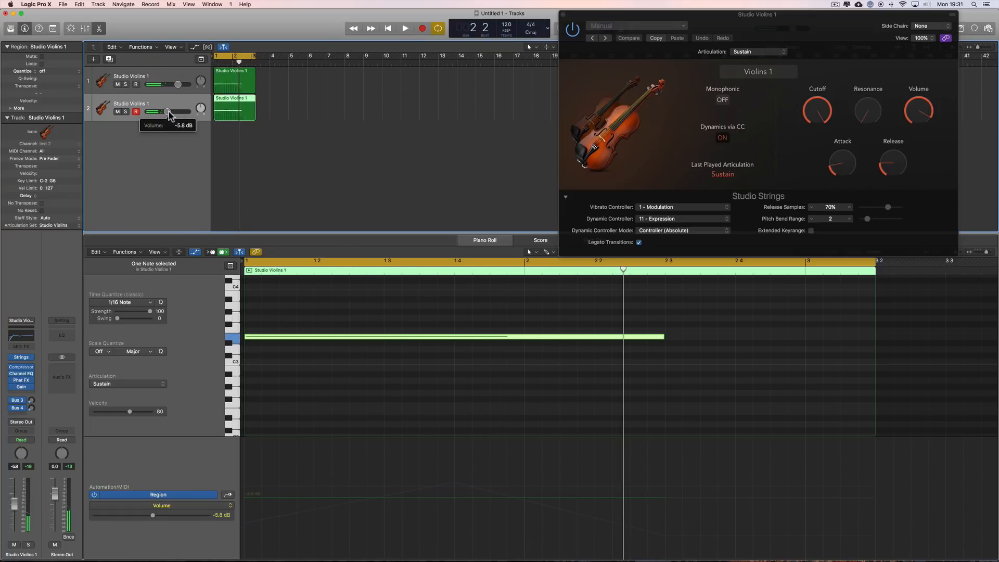
drag(168, 111, 157, 112)
key(space)
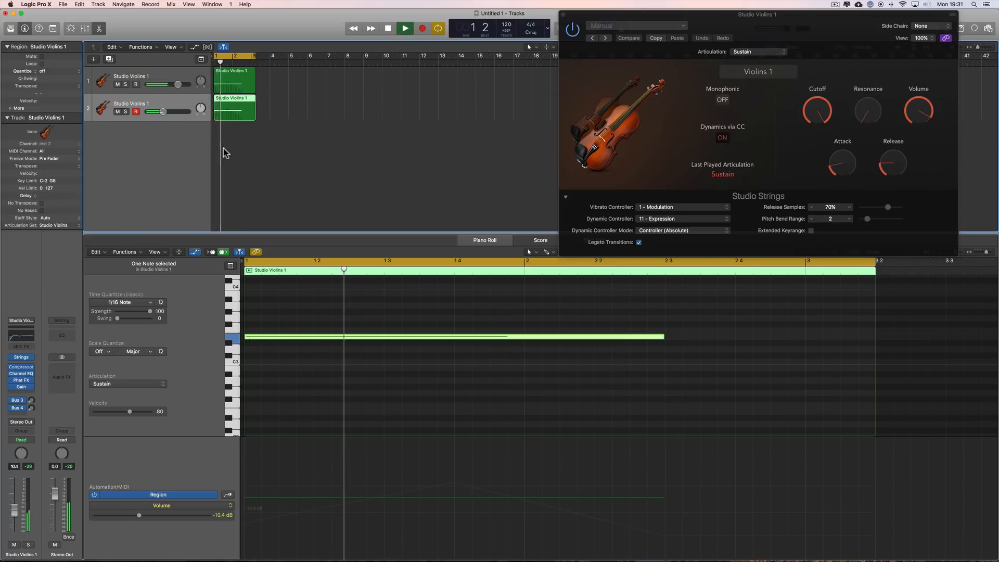
Add full-length G3 and C4 notes above the E3 note in track 2's region with the Pencil tool, and play the chord.
click(298, 303)
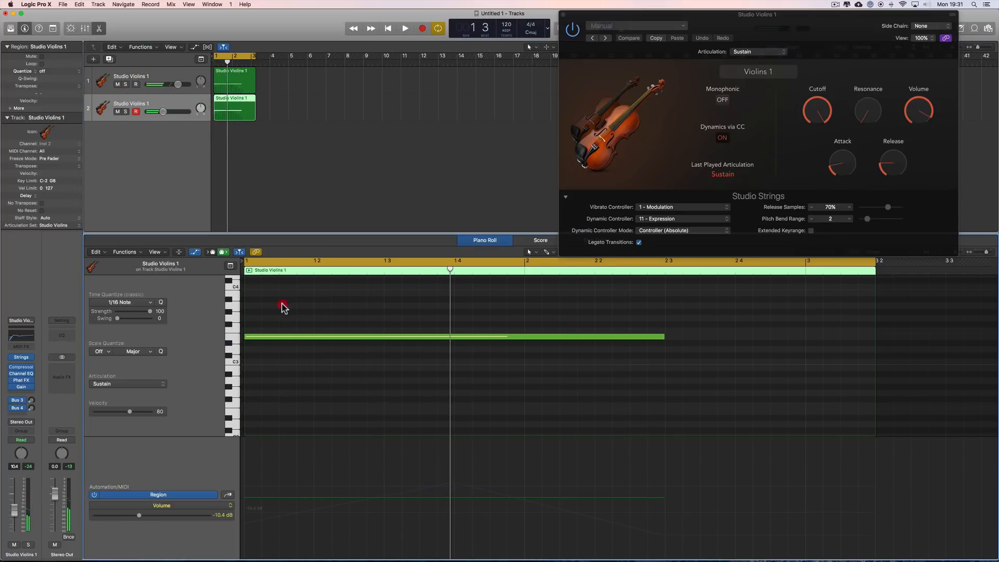
key(t)
click(282, 314)
click(252, 313)
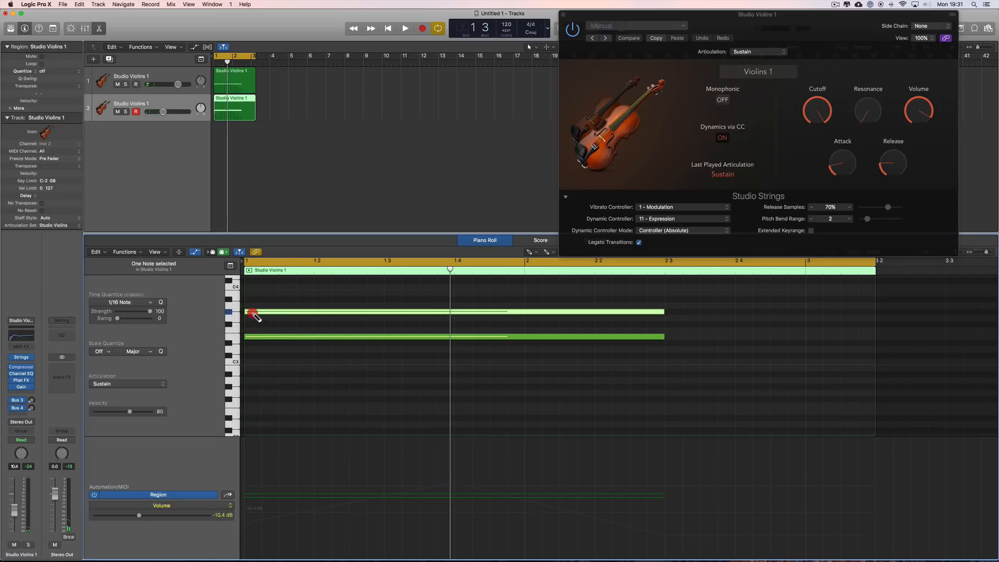
drag(252, 314, 253, 317)
key(space)
key(space)
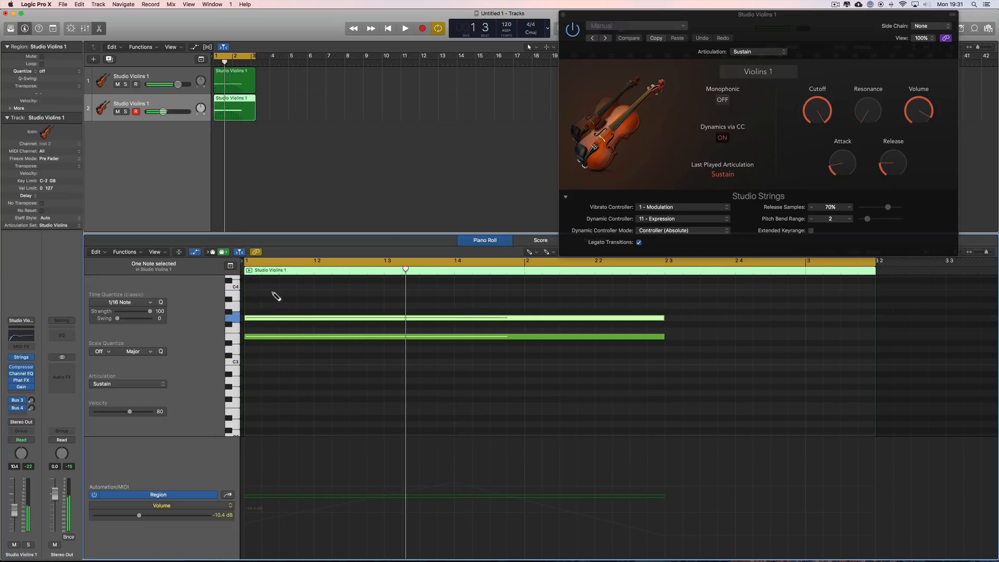
click(253, 287)
key(space)
key(t)
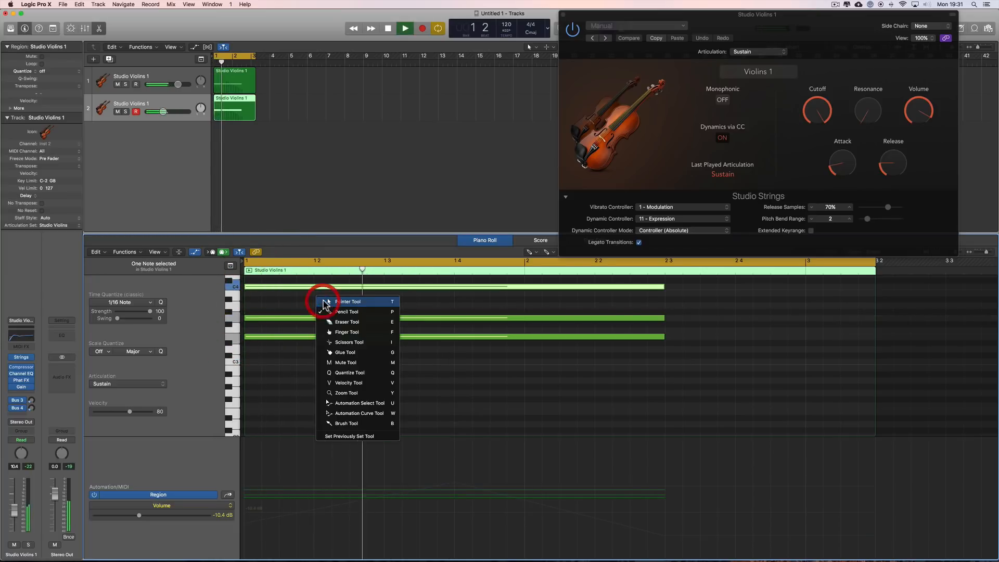
click(323, 297)
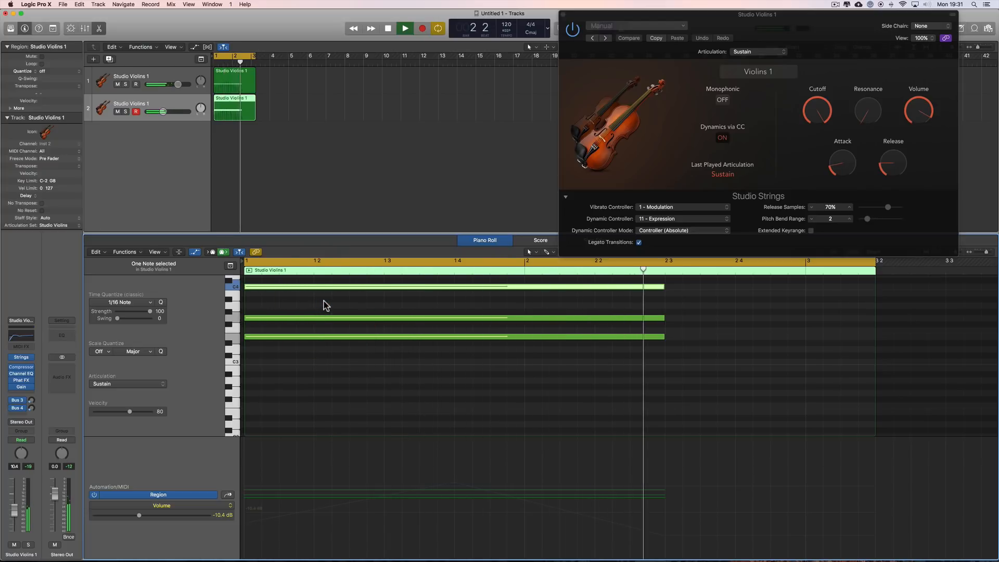
key(space)
Lower track 2's volume to -13.4 dB, select track 1's region and play the chord from the start.
drag(166, 116, 161, 112)
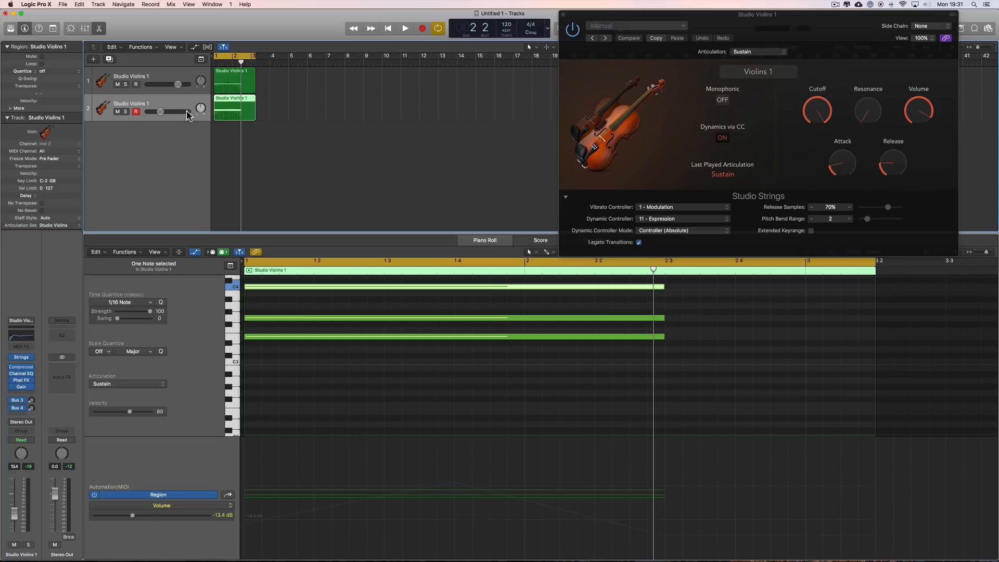
click(238, 82)
key(Return)
key(space)
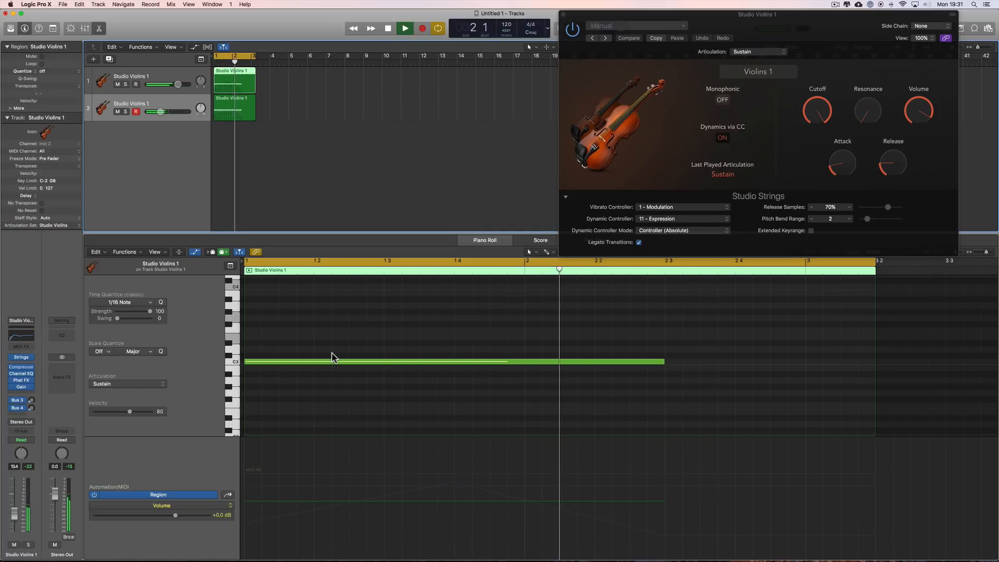
key(space)
Set the Studio Strings Attack to 0 s and play the chord, showing the C3 note of track 1's region.
drag(848, 160, 857, 194)
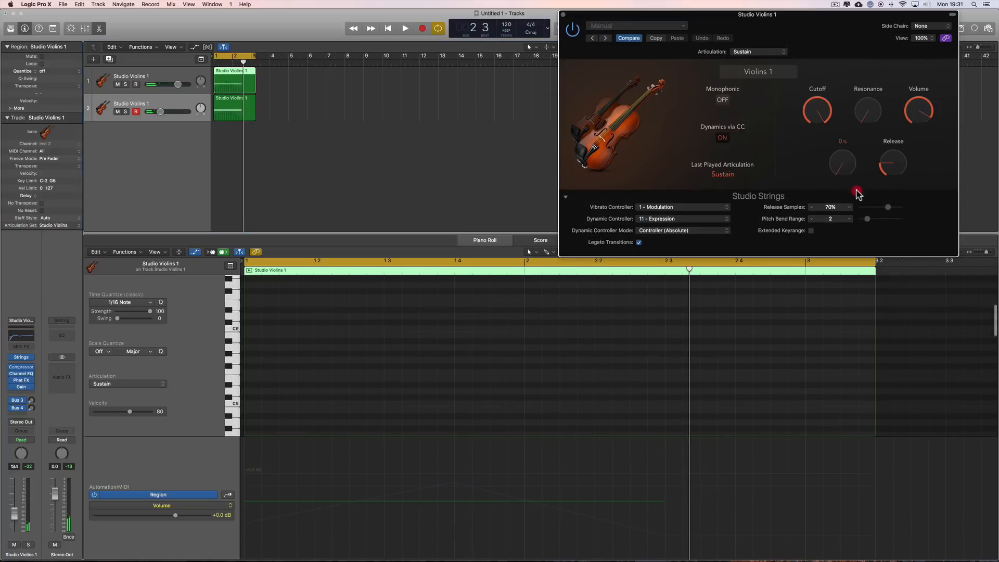
key(space)
scroll(424, 306, down, 10)
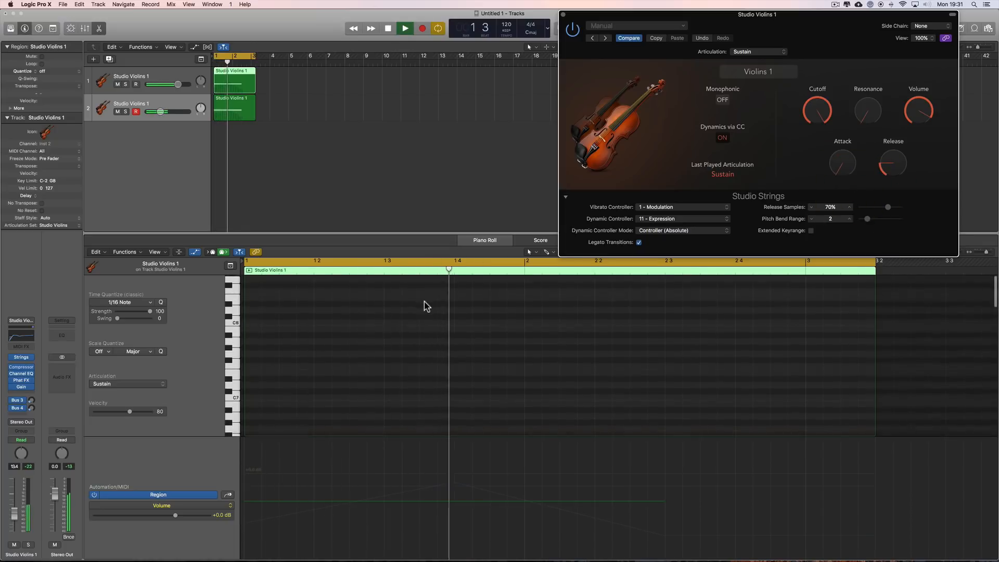
scroll(424, 305, down, 4)
key(space)
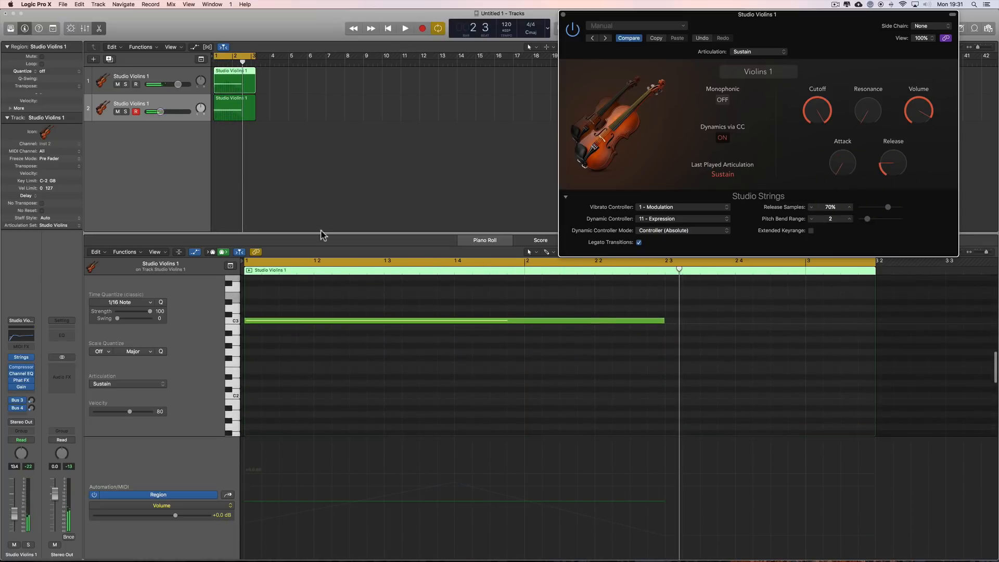
click(160, 111)
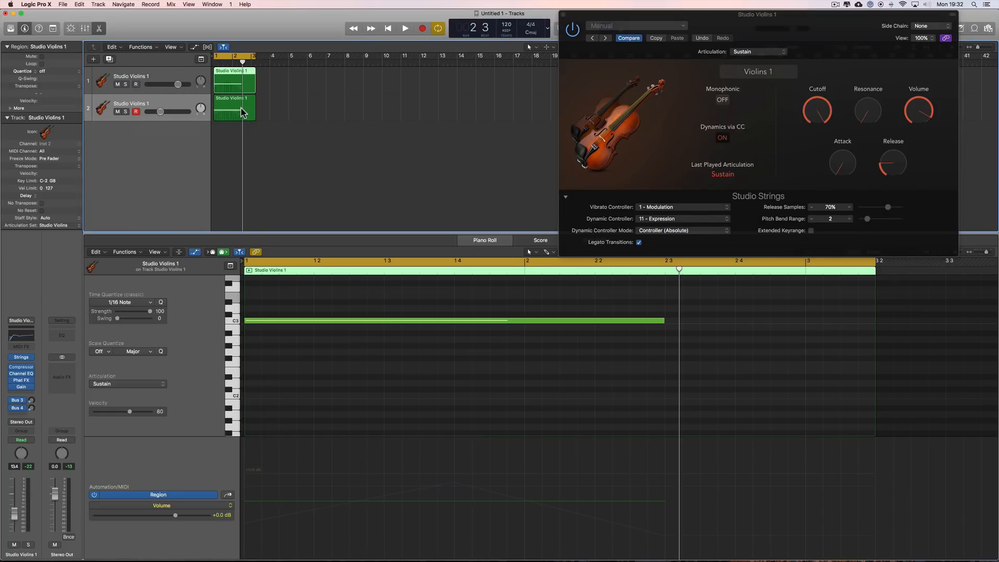
click(671, 231)
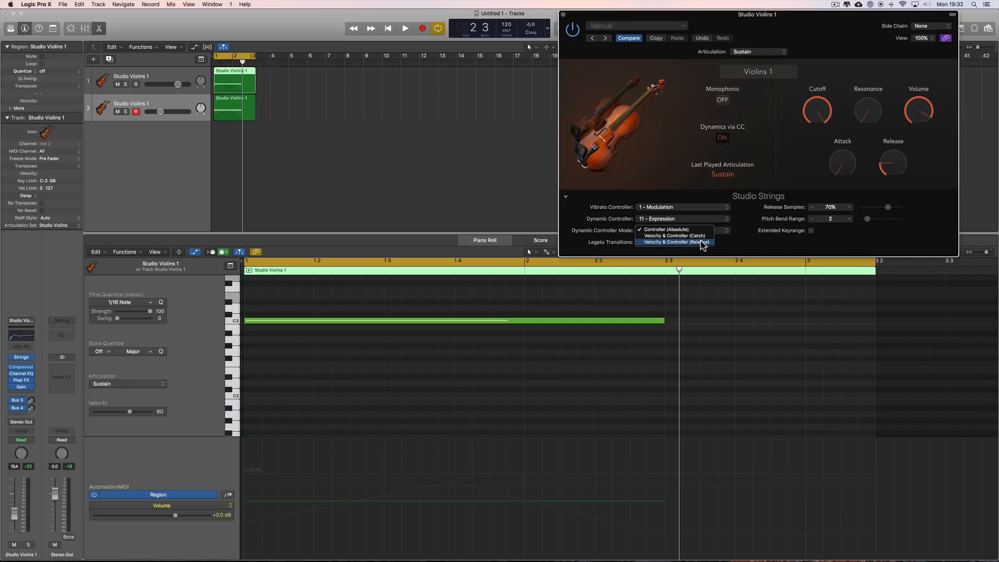
click(744, 220)
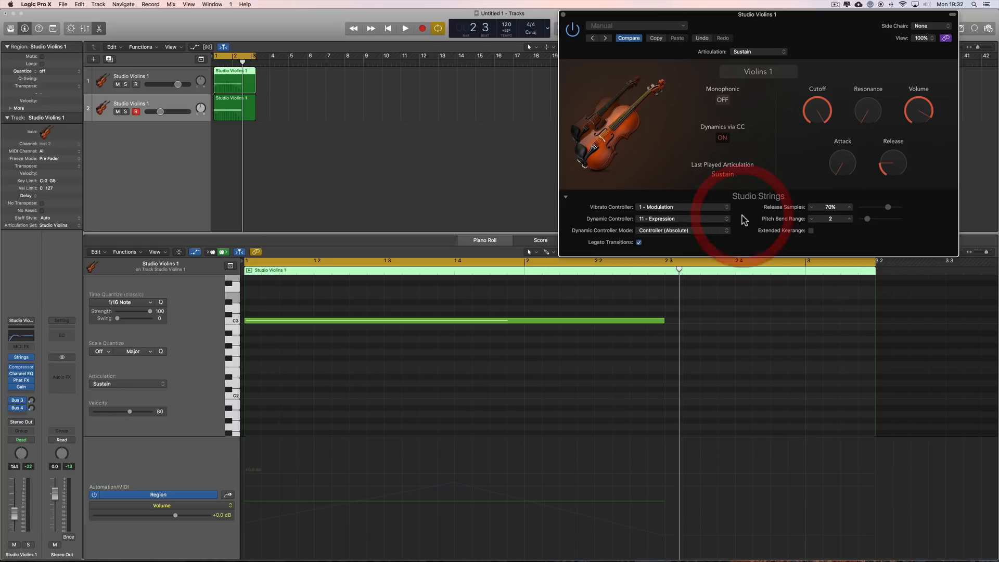
scroll(609, 321, up, 3)
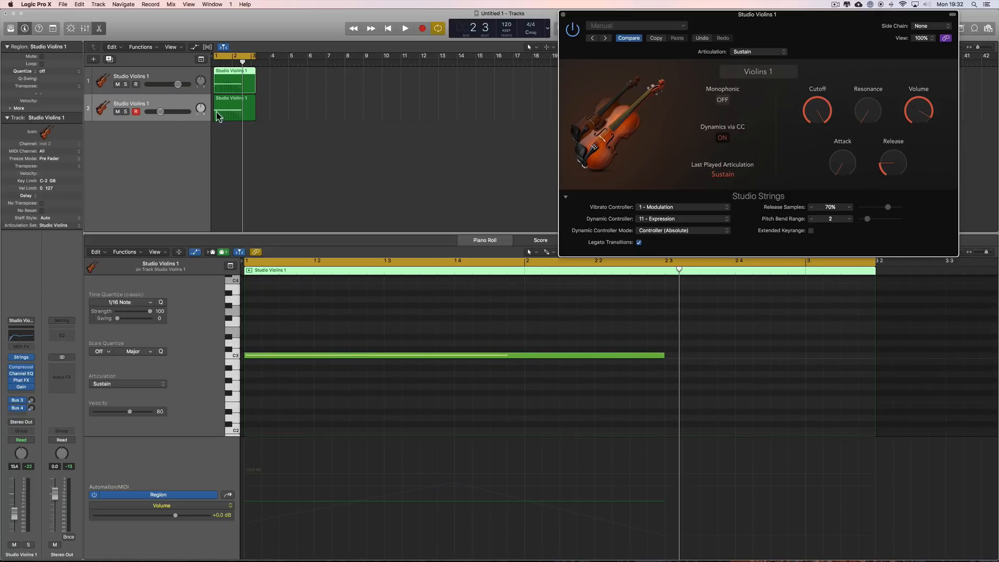
Duplicate track 2 and copy its three-note region onto track 3.
click(236, 118)
scroll(357, 312, up, 2)
click(355, 305)
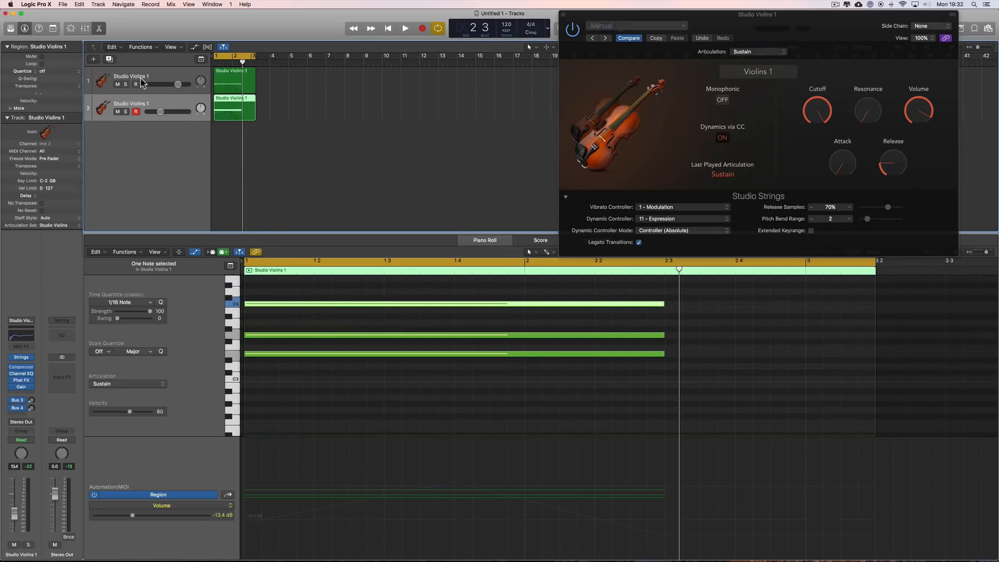
click(110, 61)
drag(239, 112, 236, 130)
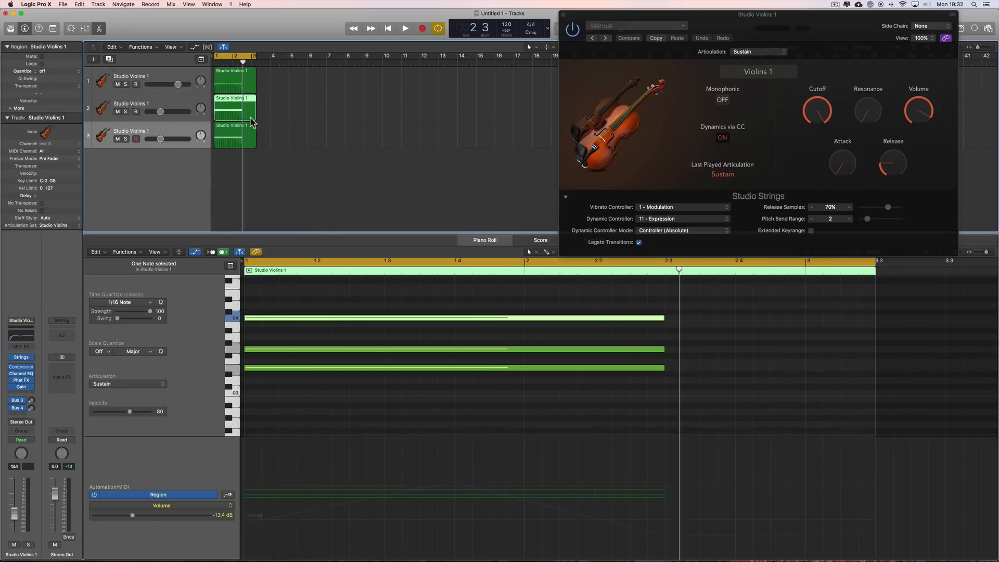
Delete the C4 note from track 2's region.
scroll(357, 302, up, 3)
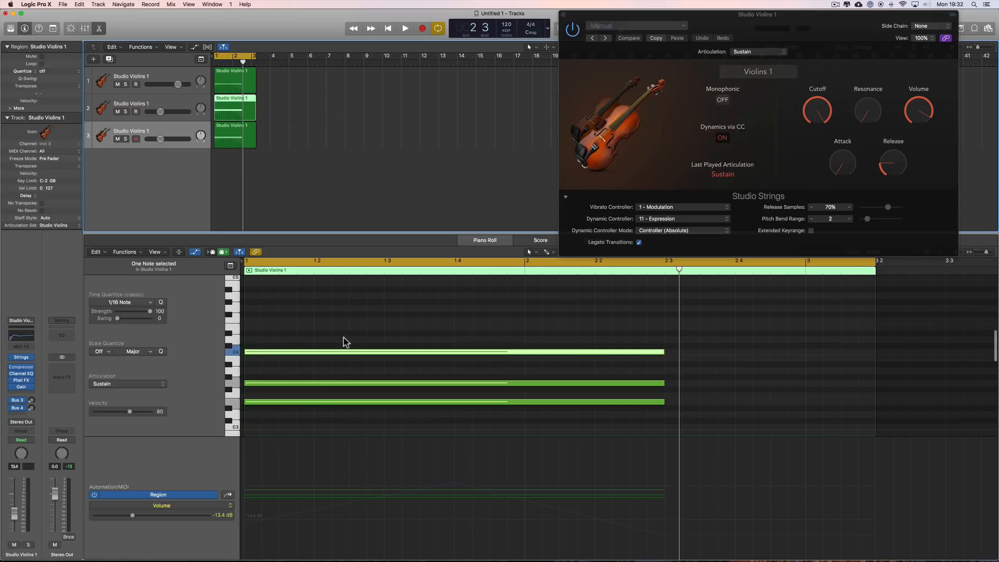
click(342, 353)
key(Delete)
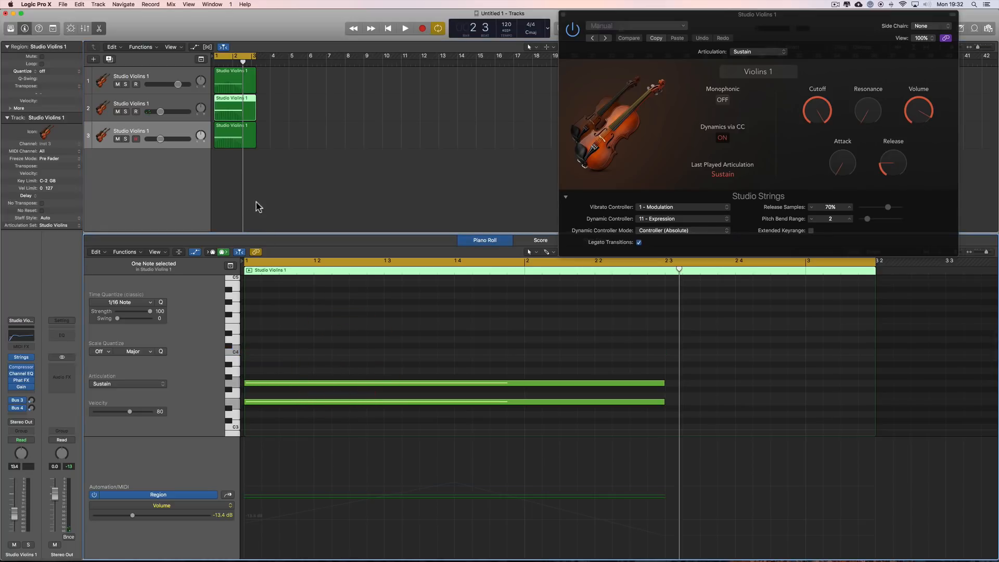
Delete the E3 and G3 notes from track 3's region and raise track 3's volume to -4.1 dB.
click(240, 140)
drag(340, 369, 369, 416)
key(Delete)
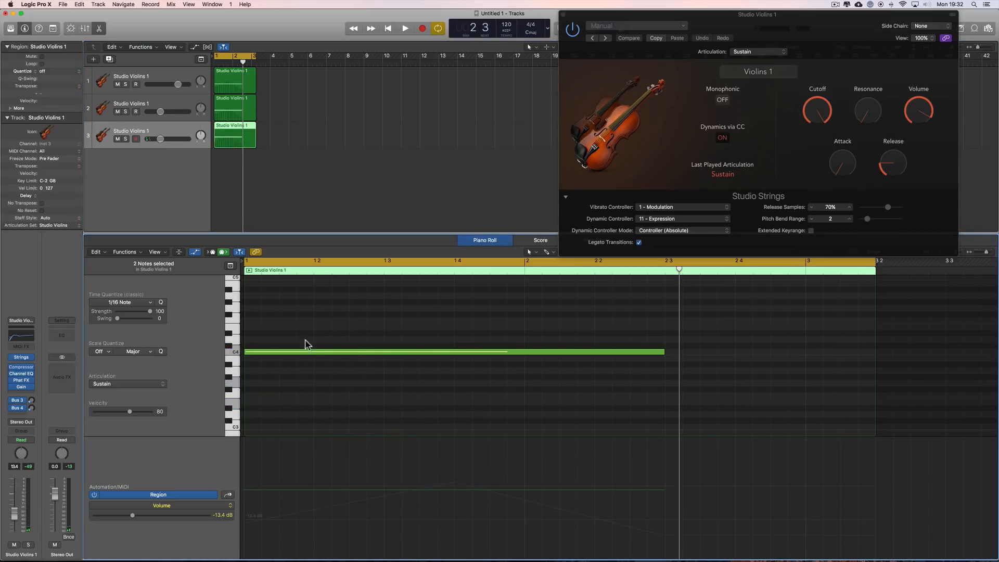
drag(160, 139, 170, 139)
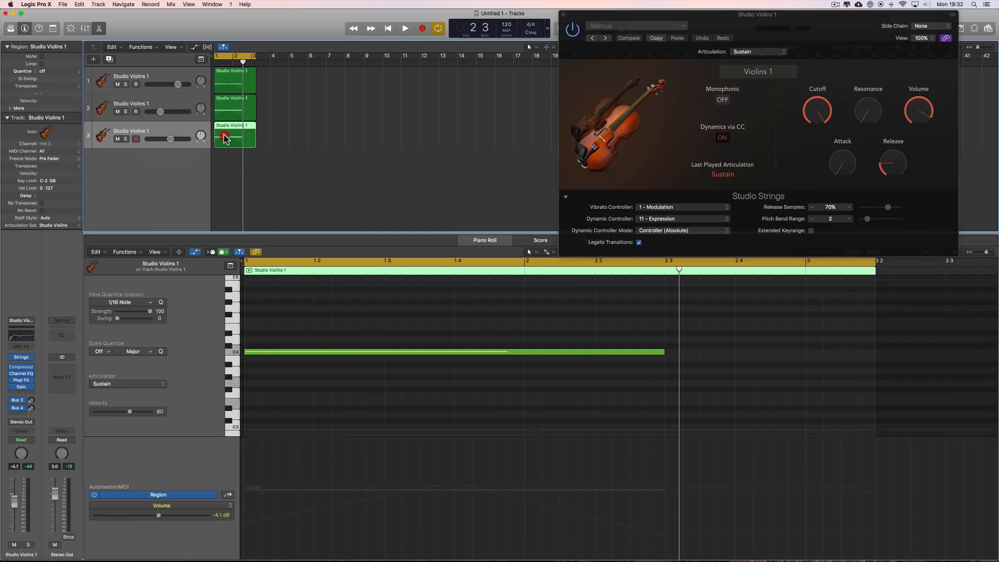
Inspect the regions on tracks 1 and 2, play the chord and raise track 3's volume to -2.5 dB.
click(236, 79)
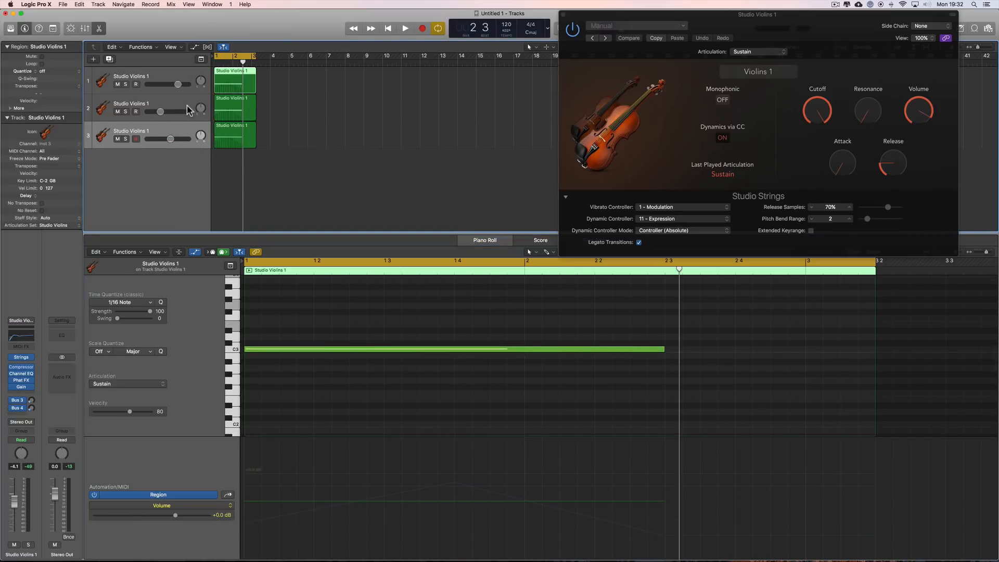
click(225, 109)
scroll(323, 330, up, 3)
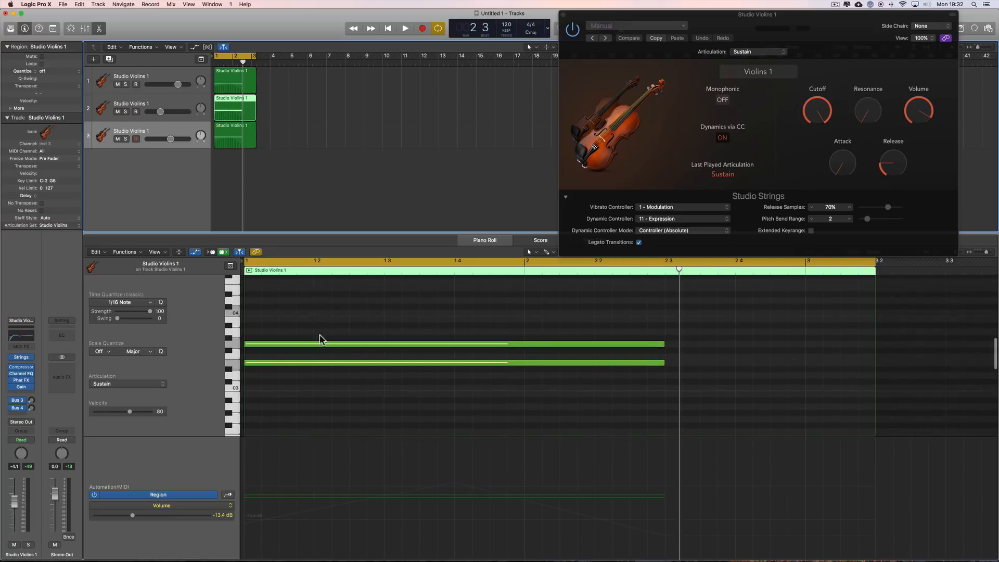
key(space)
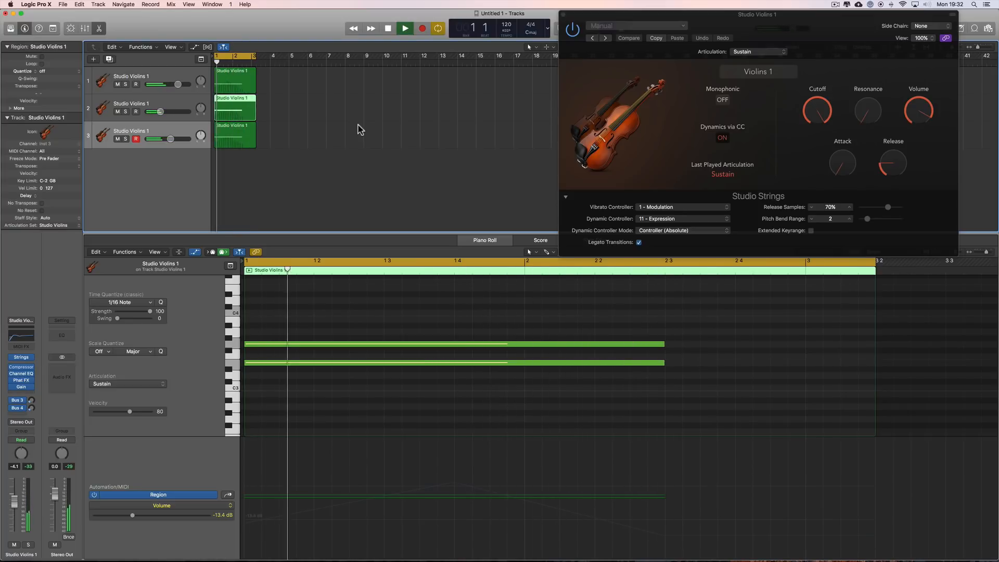
drag(171, 139, 173, 139)
key(space)
Add a C5 note to track 3's region, starting together with its existing C4 note.
click(245, 138)
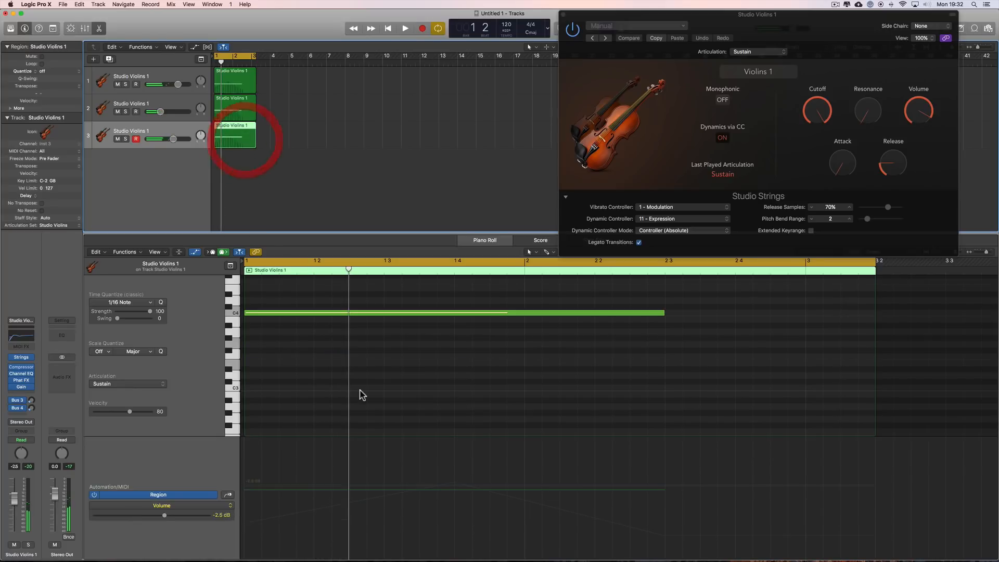
right_click(273, 321)
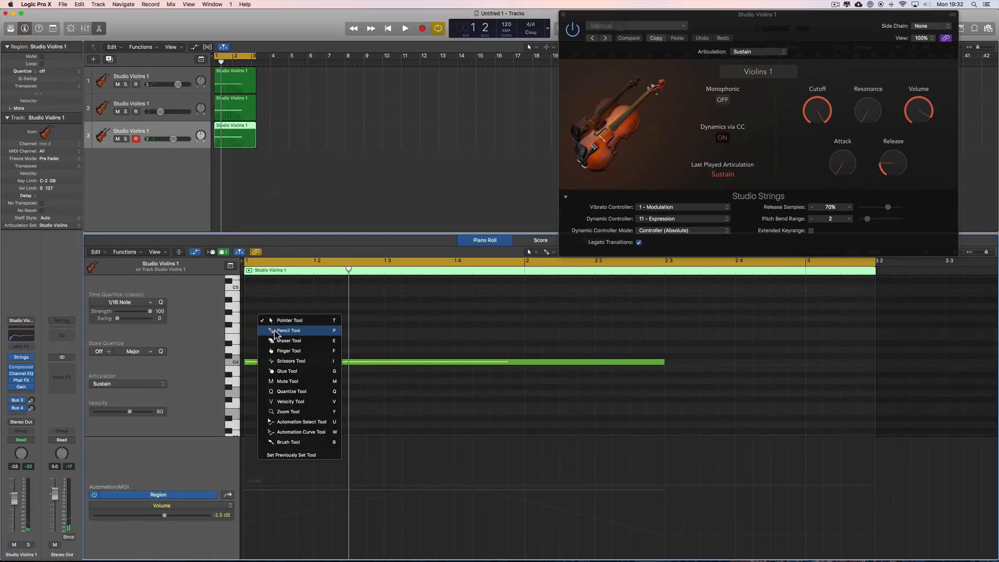
click(279, 329)
click(238, 307)
click(236, 316)
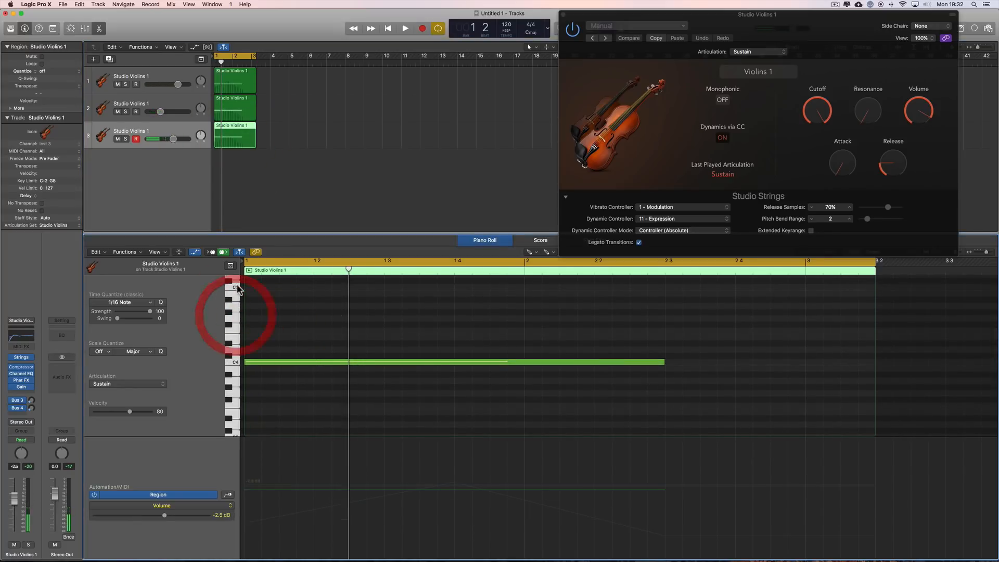
click(238, 287)
click(248, 287)
Play the chord and lower track 3's volume to -5.6 dB.
key(space)
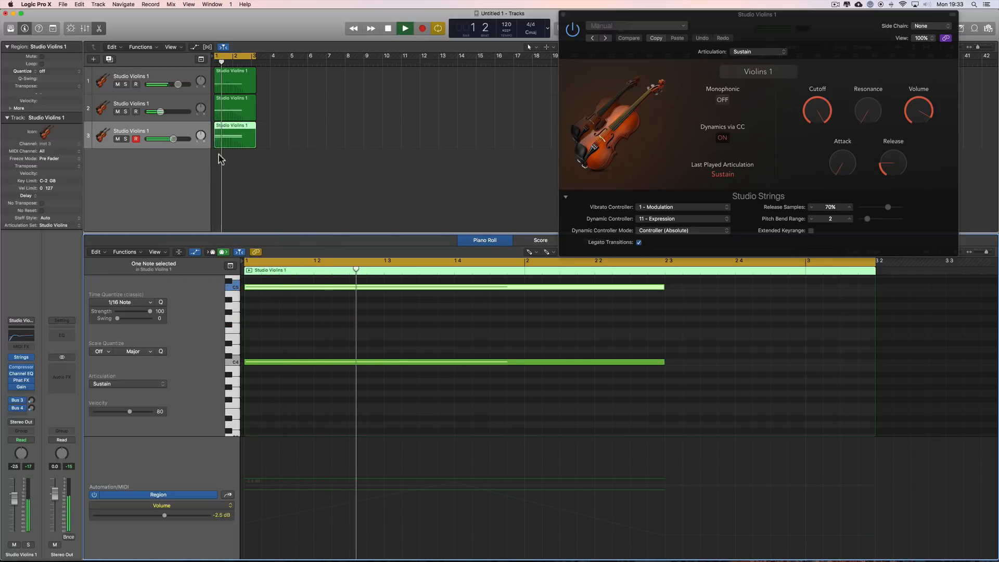
drag(175, 139, 169, 139)
key(space)
right_click(323, 140)
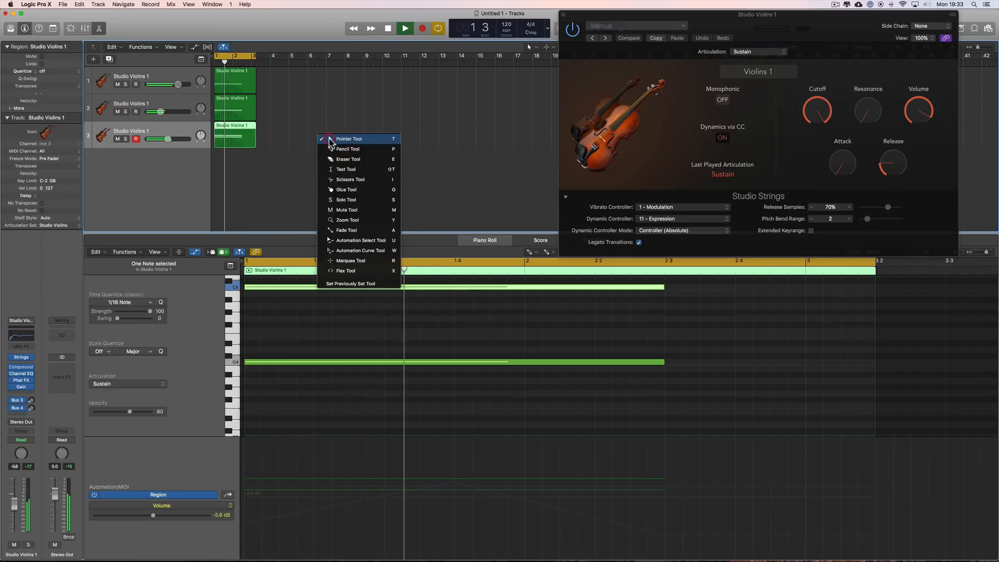
key(Escape)
key(space)
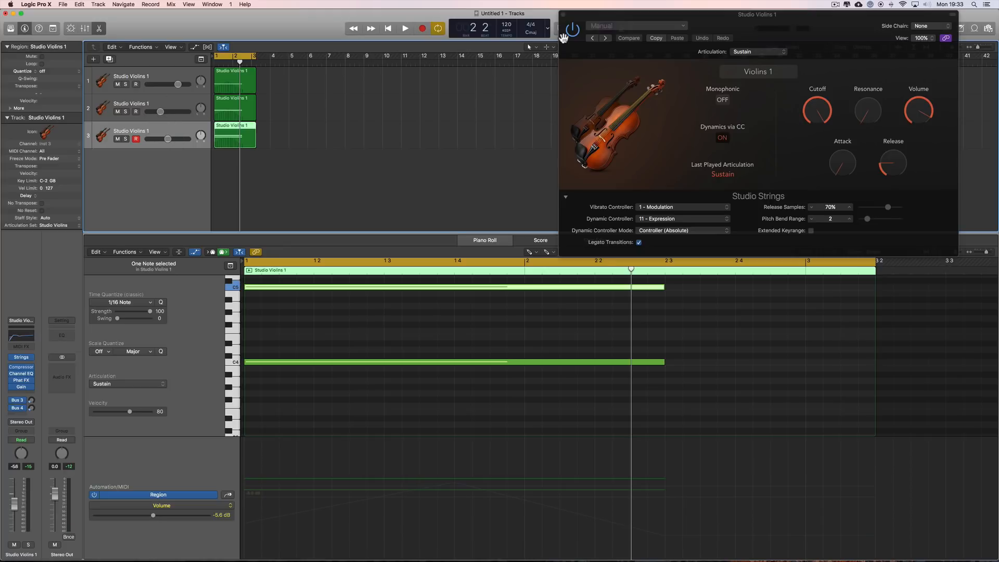
Close the instrument window and editor, and group the three Studio Violins tracks in a Summing Stack.
click(564, 16)
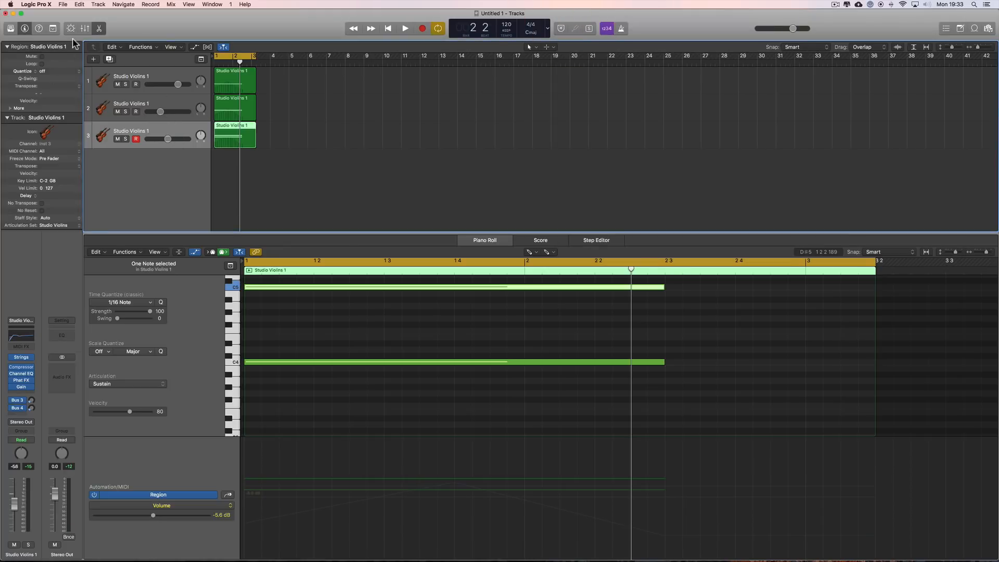
click(101, 29)
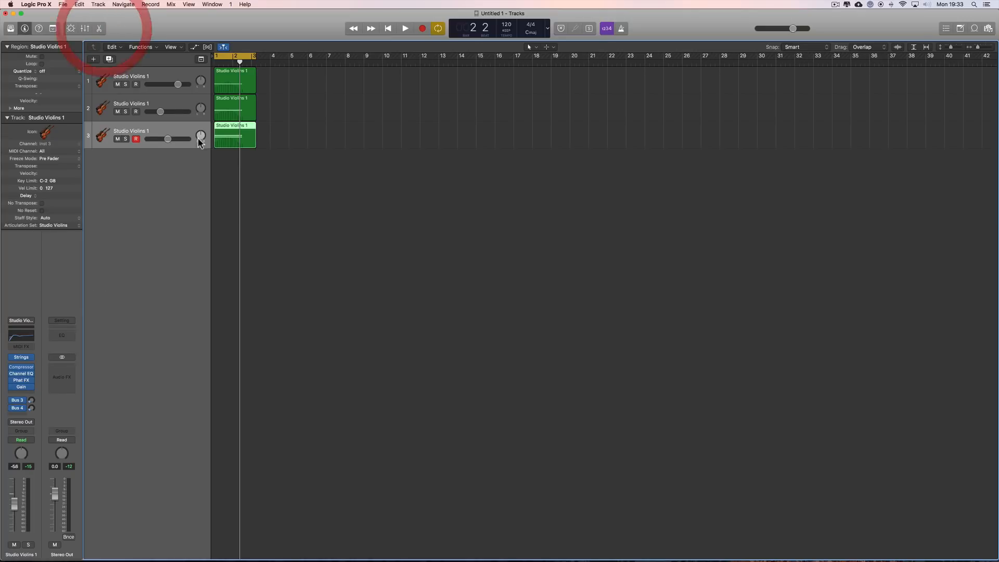
click(156, 73)
click(174, 125)
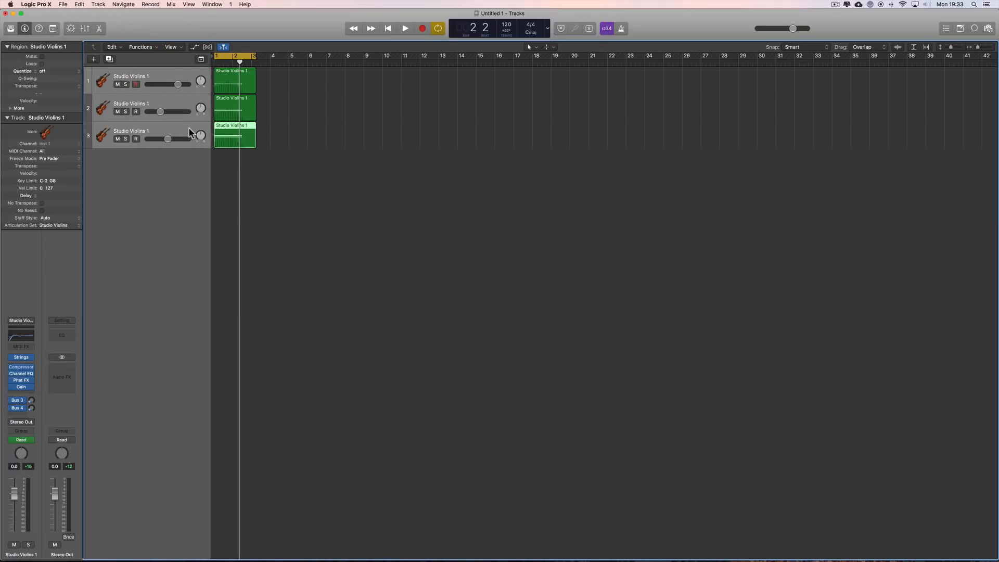
click(157, 76)
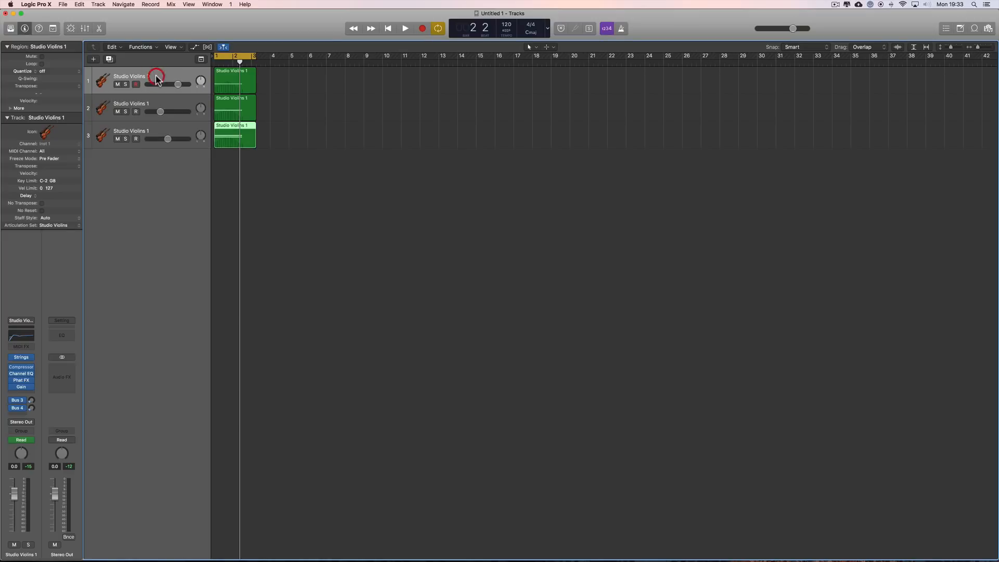
click(167, 136)
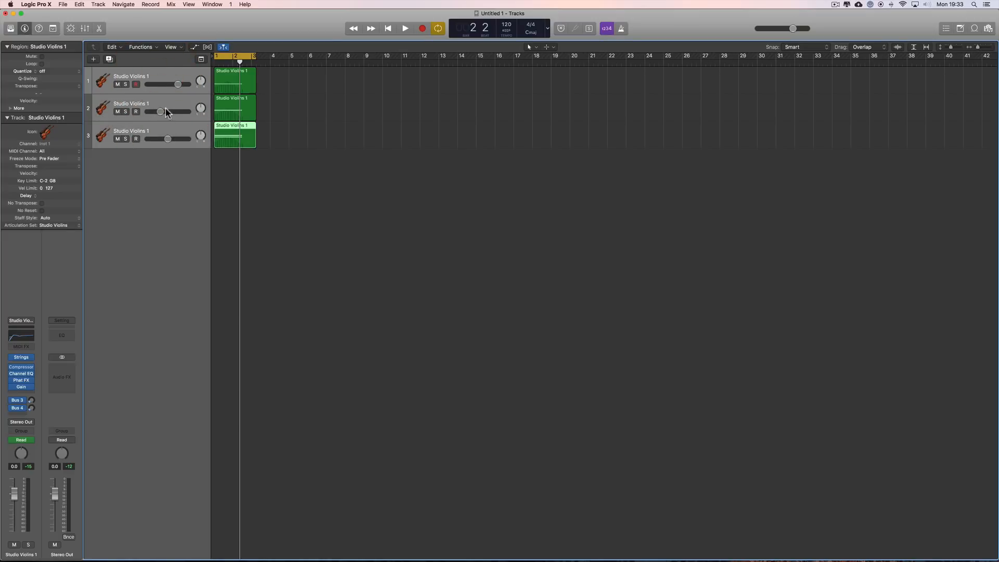
right_click(159, 74)
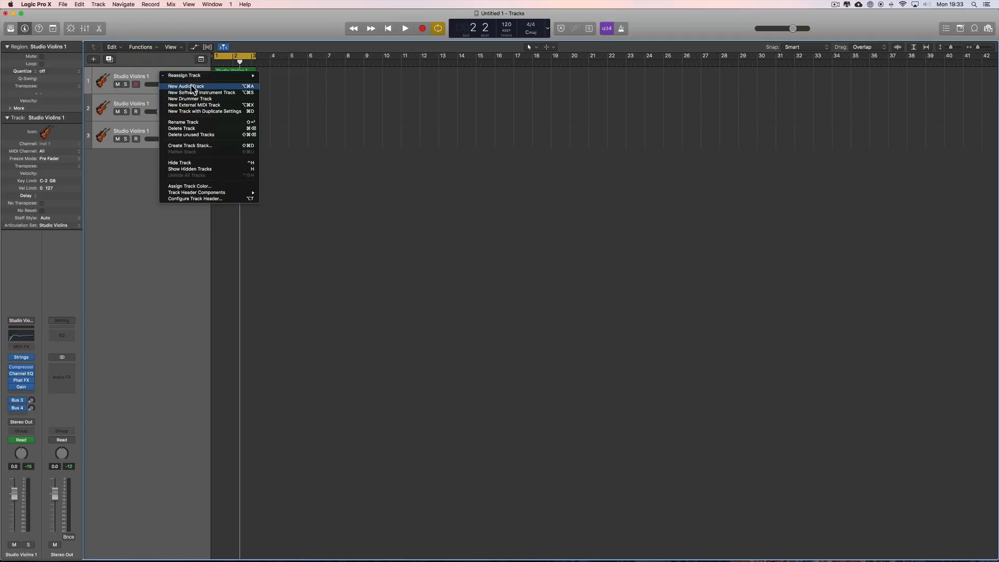
click(192, 146)
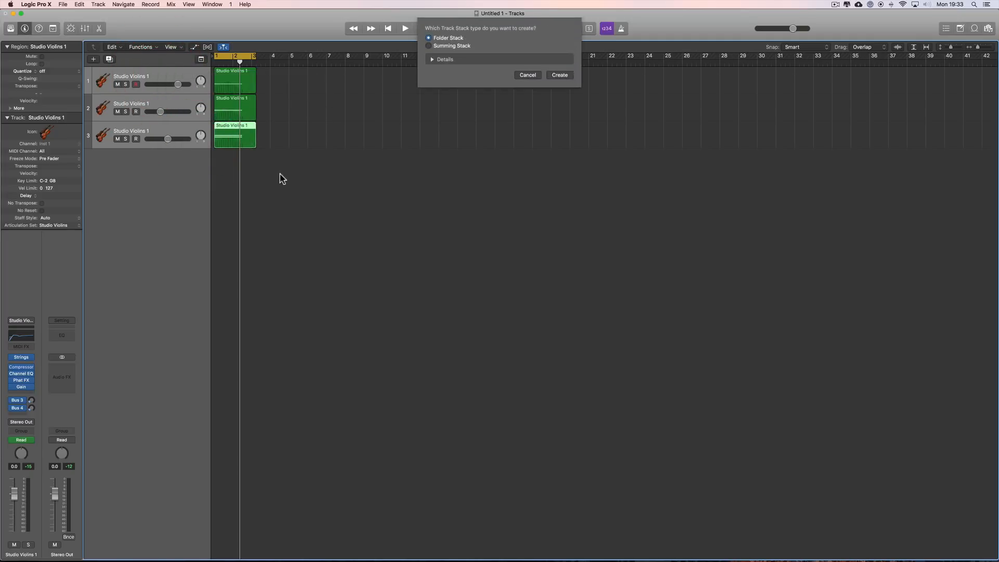
click(429, 47)
click(558, 76)
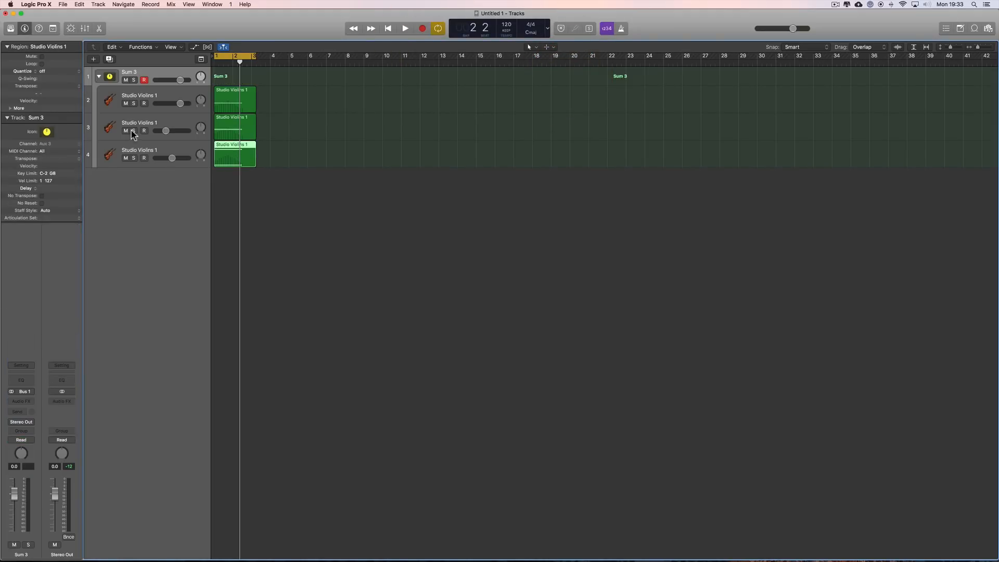
Collapse the Sum 3 stack, increase its track height and play it as a single track.
click(100, 77)
click(99, 76)
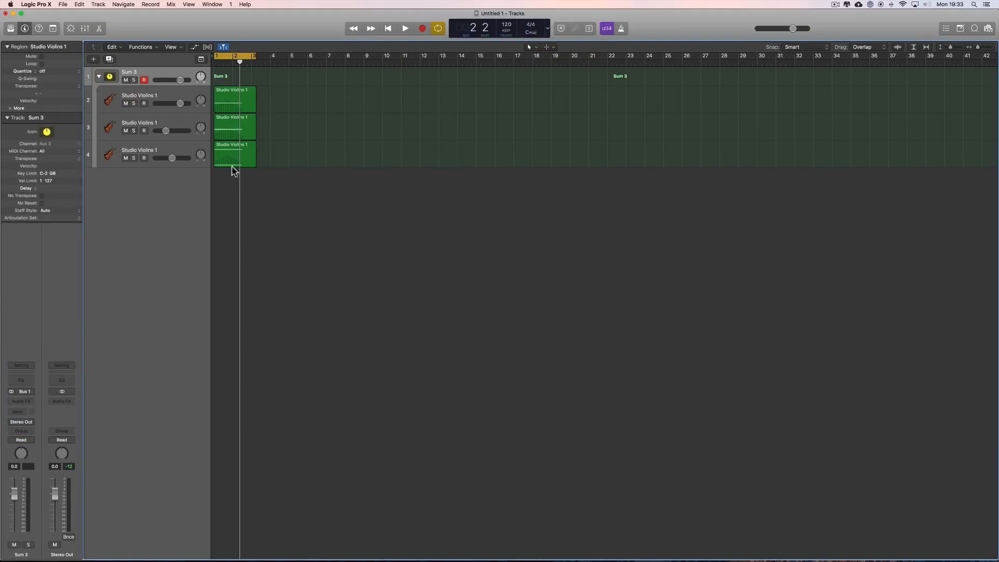
click(99, 76)
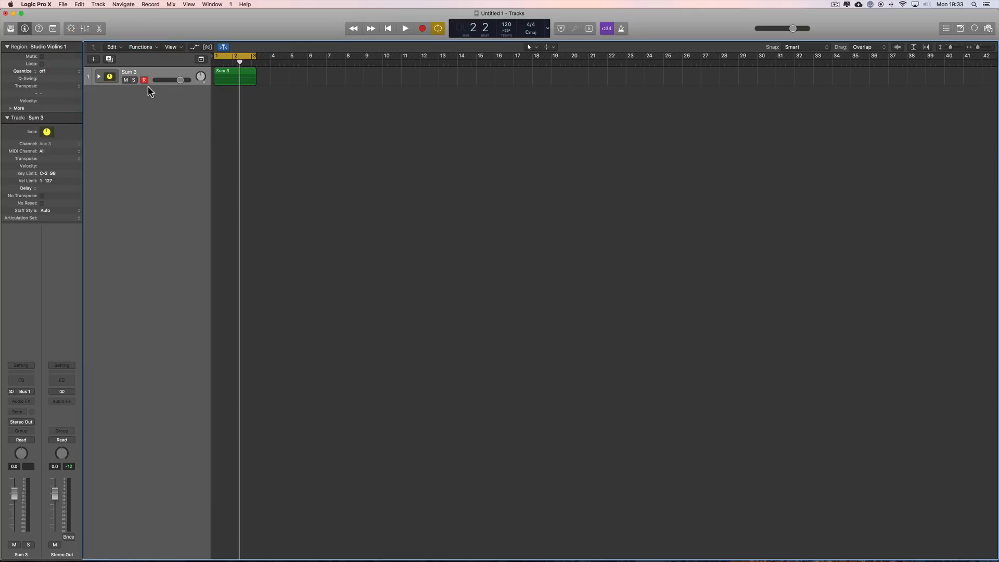
drag(150, 97, 149, 101)
key(space)
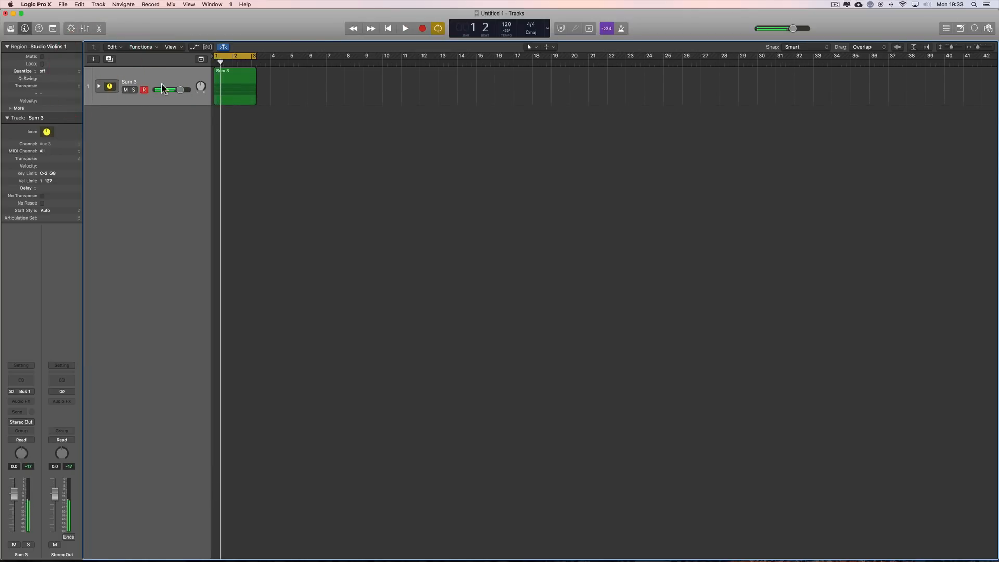
Insert a Channel EQ on Sum 3, cutting 405 Hz by 12.5 dB and boosting 7500 Hz by 8.5 dB and 106 Hz by 0.5 dB.
click(25, 380)
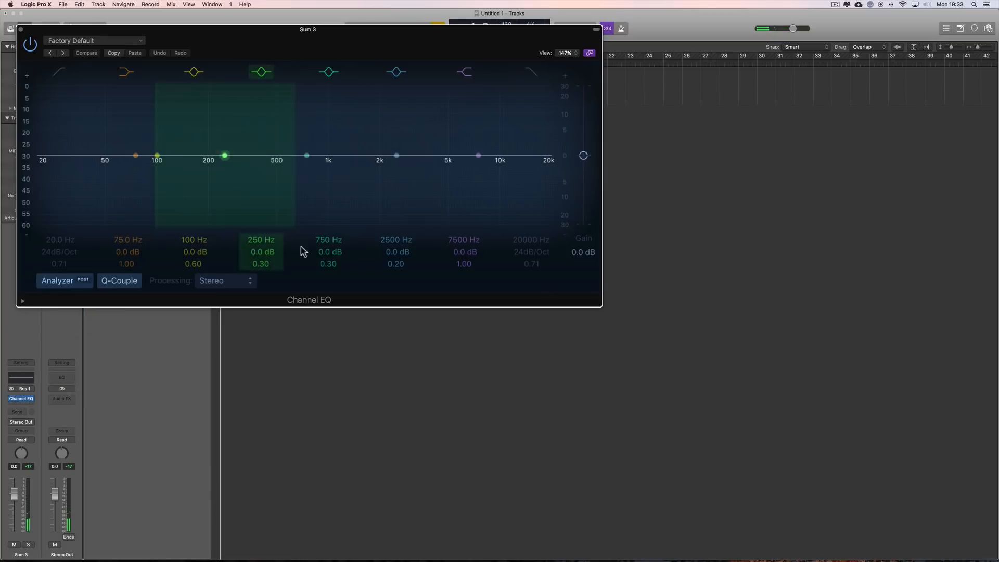
drag(397, 156, 340, 212)
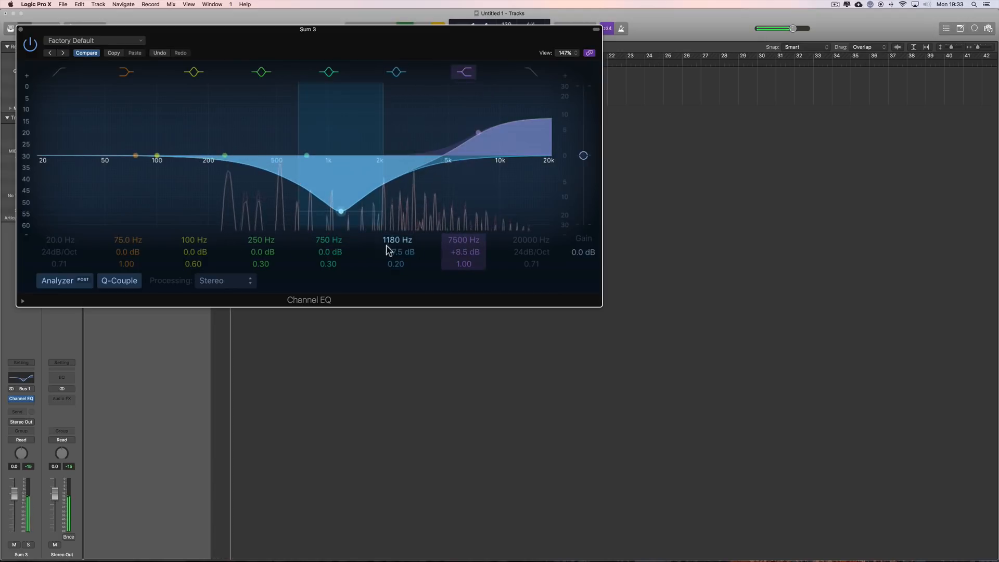
drag(340, 211, 261, 202)
drag(194, 252, 191, 284)
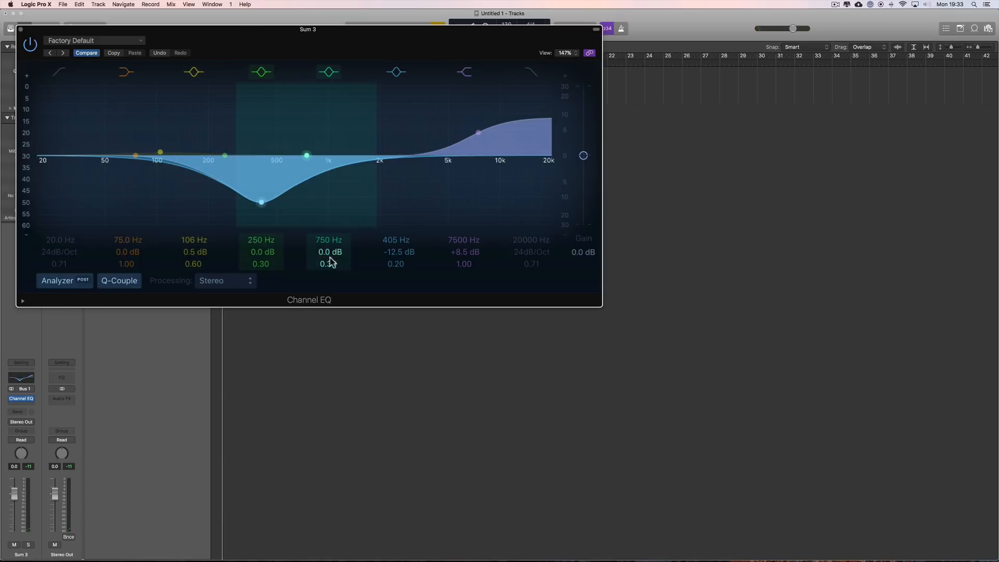
Set the EQ gain to -5.0 dB at 405 Hz and +4.5 dB at 7500 Hz, and close the EQ.
drag(398, 253, 397, 238)
drag(462, 253, 462, 264)
key(space)
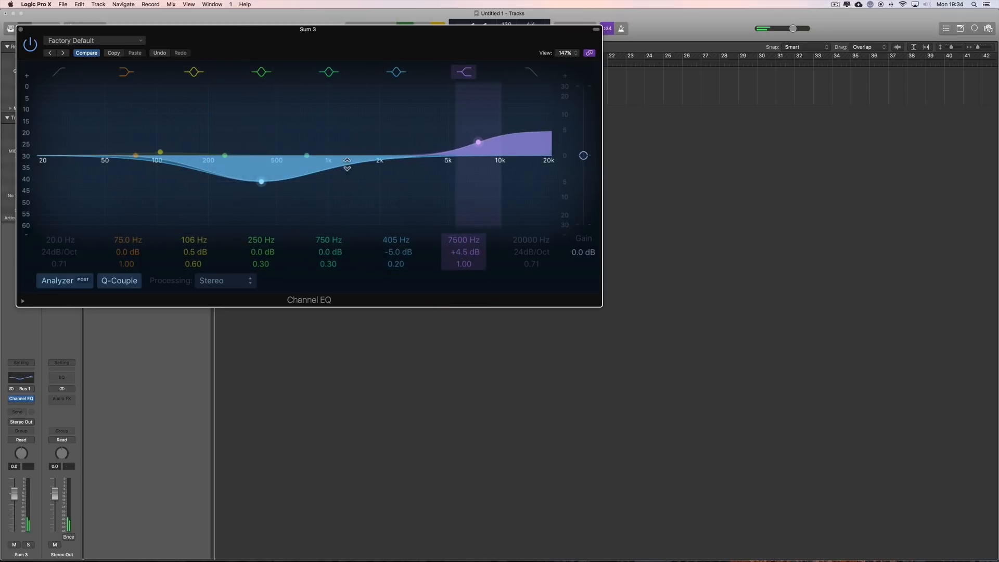
click(21, 30)
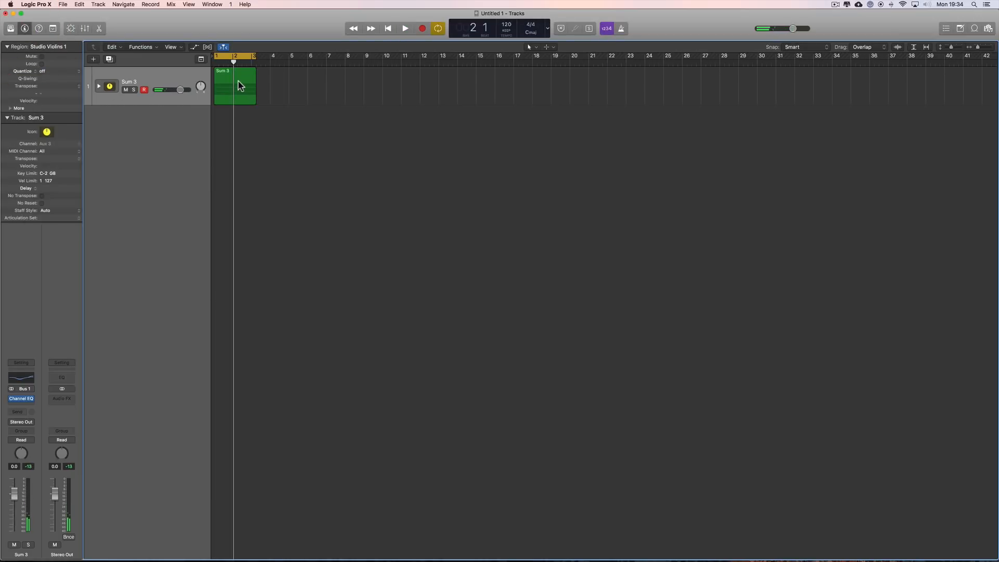
Expand and collapse the Sum 3 stack to compare its combined region with the individual track regions.
click(98, 87)
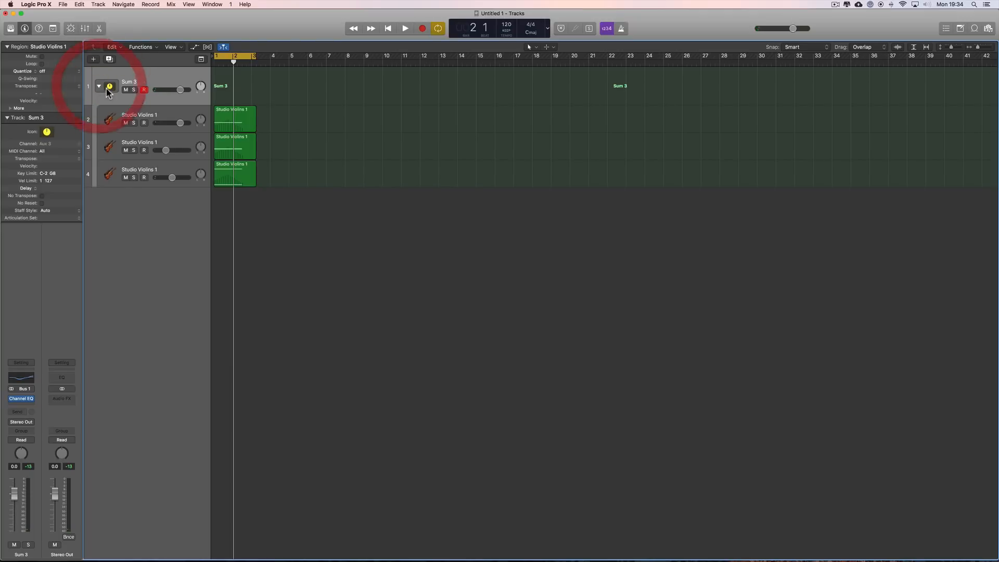
click(99, 87)
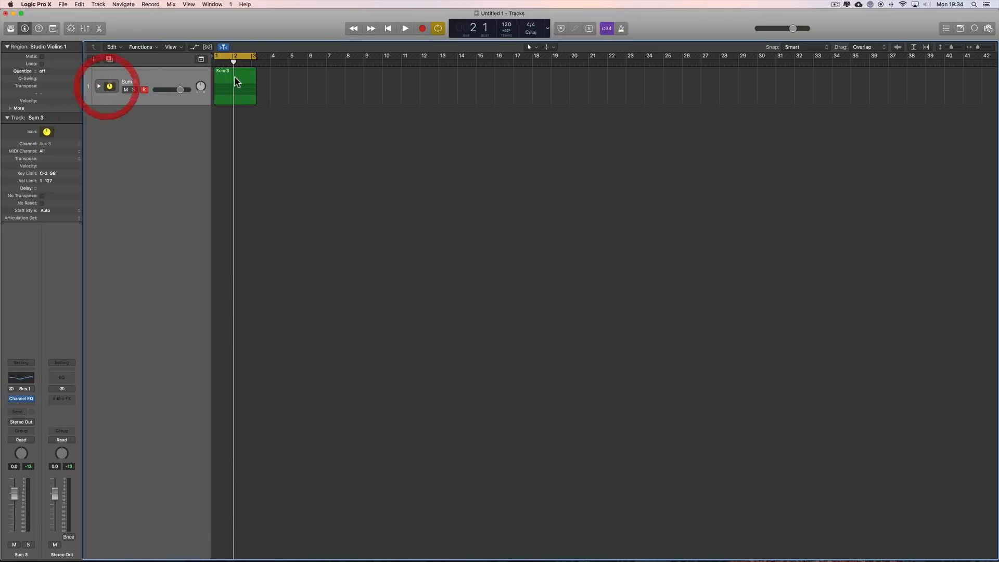
click(99, 87)
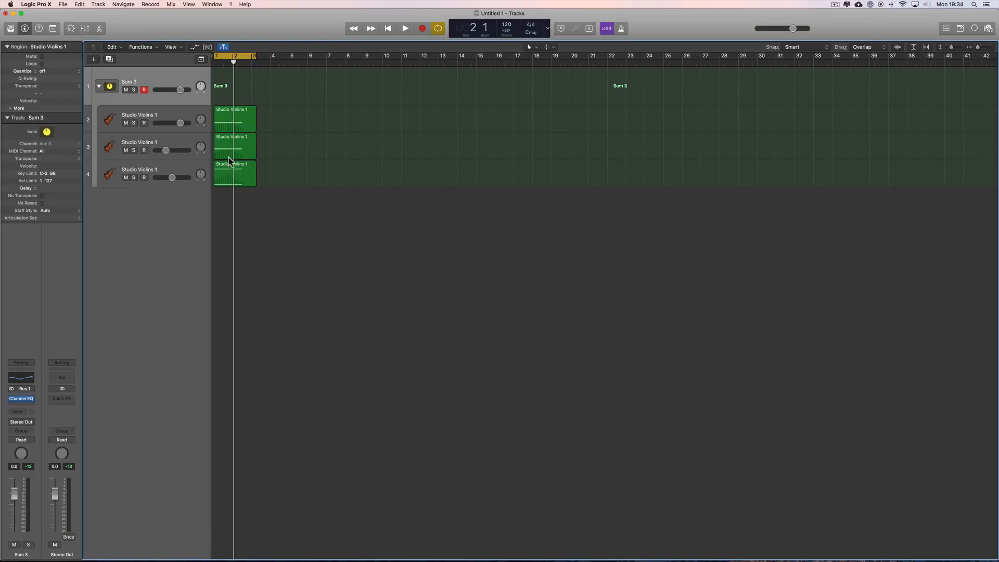
click(99, 88)
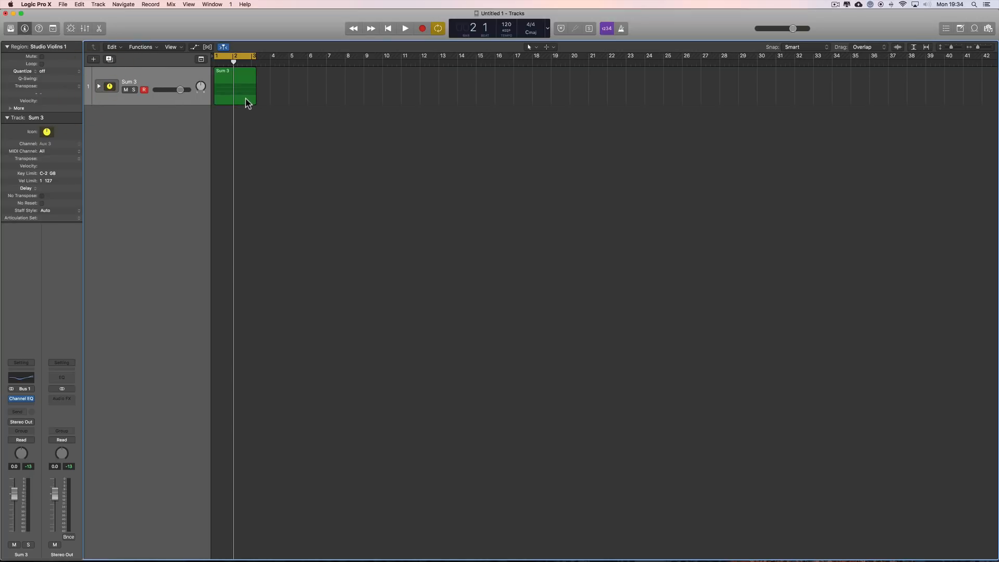
Copy the stack's region directly after the original, extend the cycle range to bar 6 and play the result.
drag(236, 79, 278, 80)
click(98, 86)
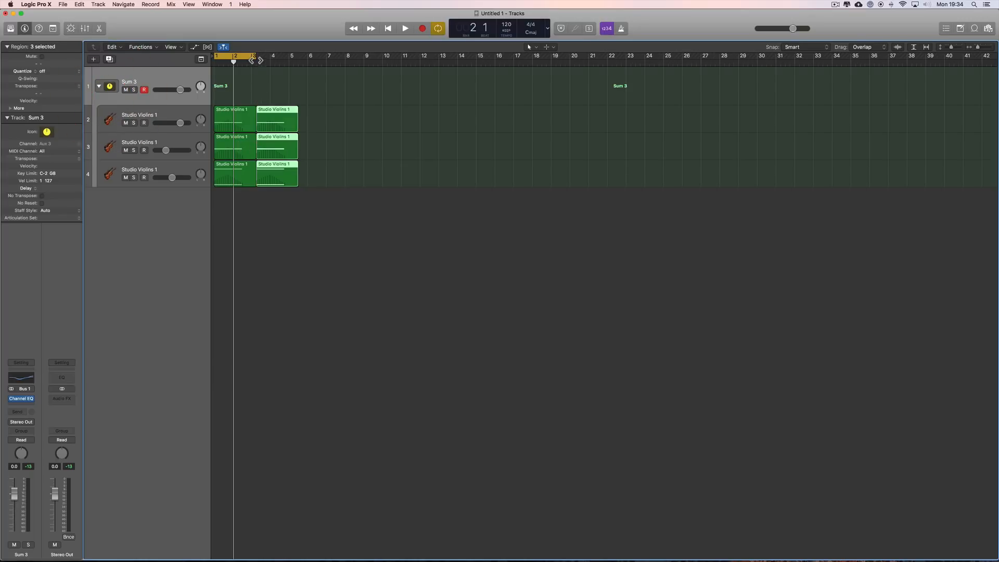
drag(255, 61, 307, 61)
key(space)
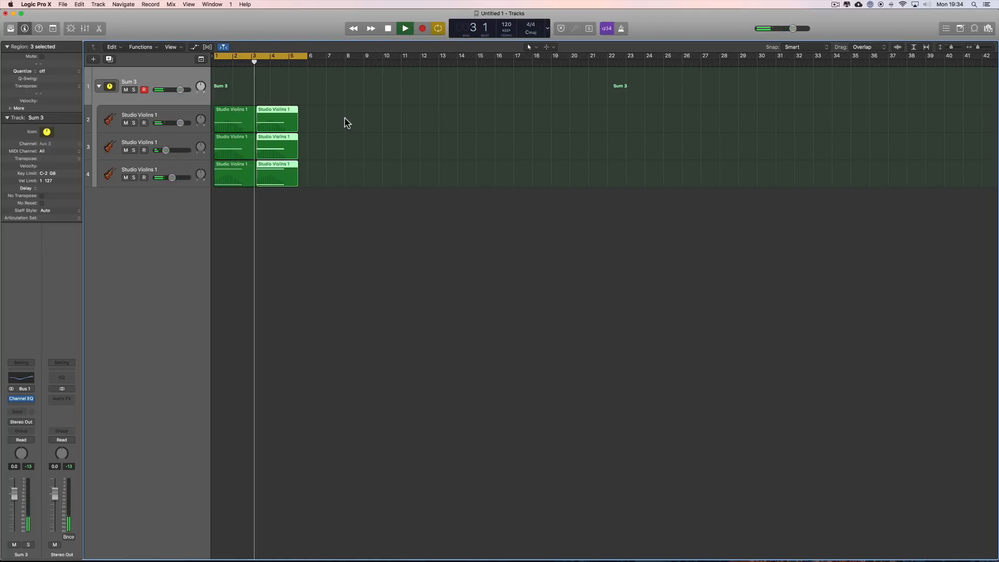
key(space)
Open the first regions of all three violin tracks together in the Piano Roll, hide its automation area and choose the Pointer Tool.
click(238, 123)
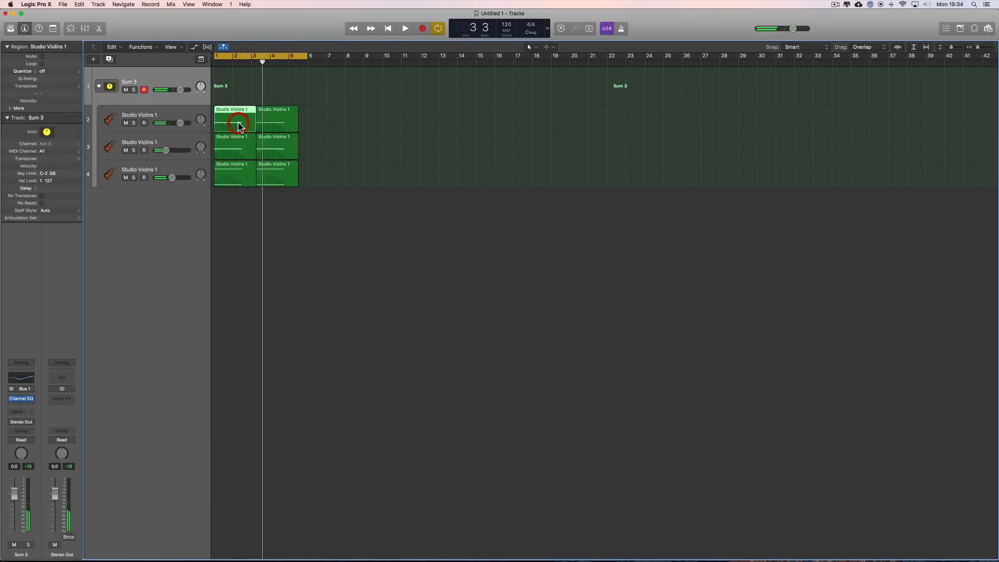
shift+click(241, 172)
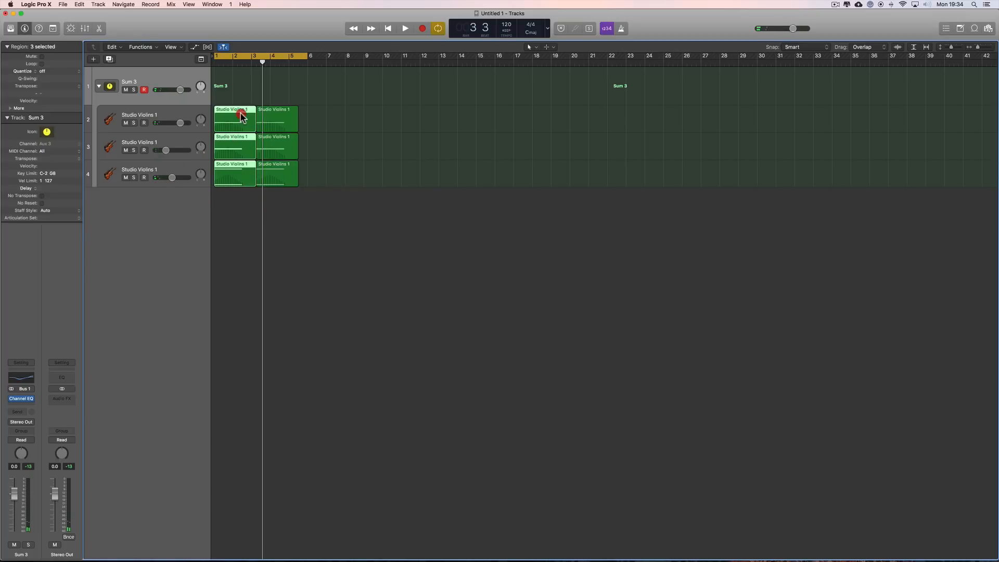
double_click(242, 117)
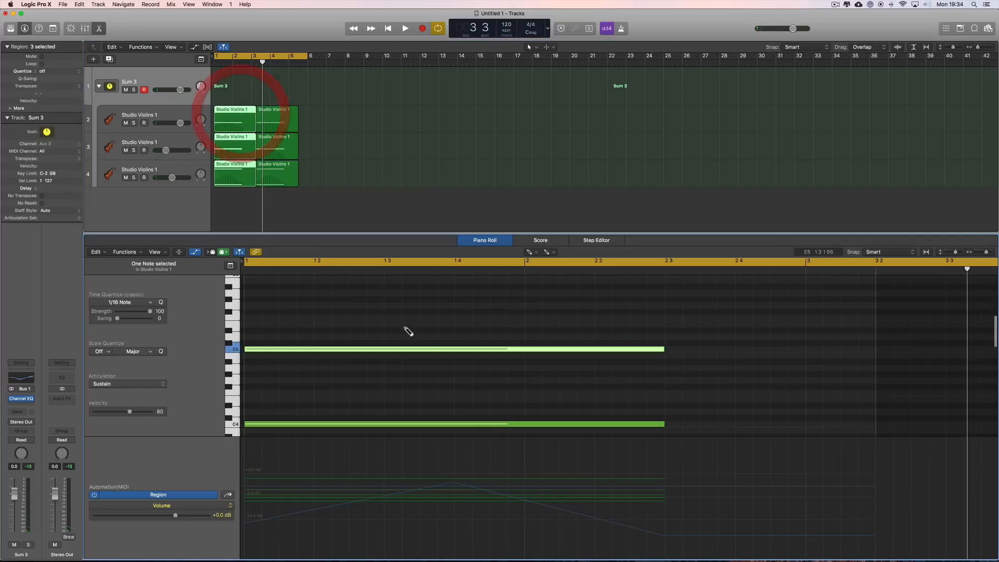
click(195, 252)
key(t)
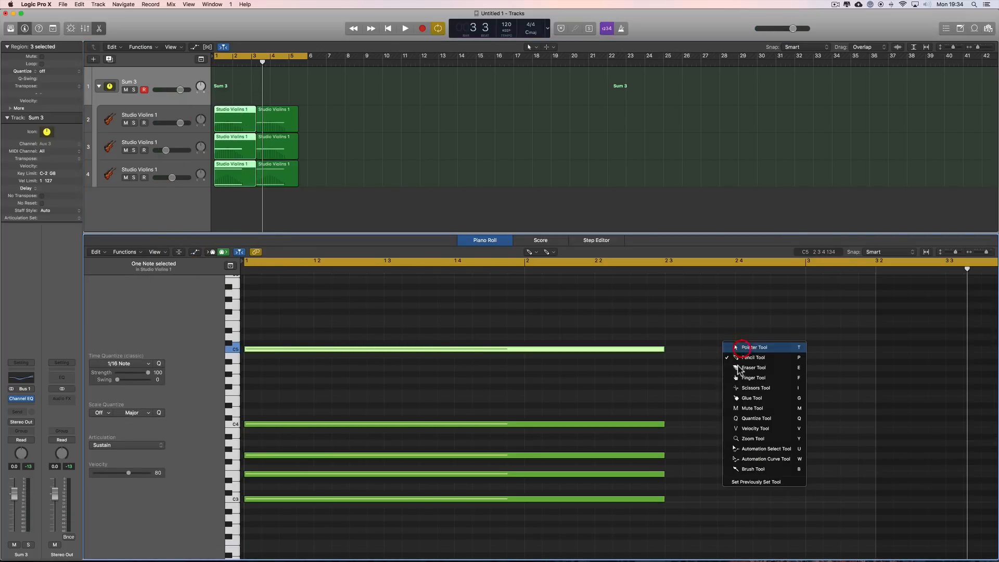
Lengthen all five notes in the first violin regions to end at bar 3 and play them.
scroll(743, 357, down, 3)
drag(688, 288, 802, 457)
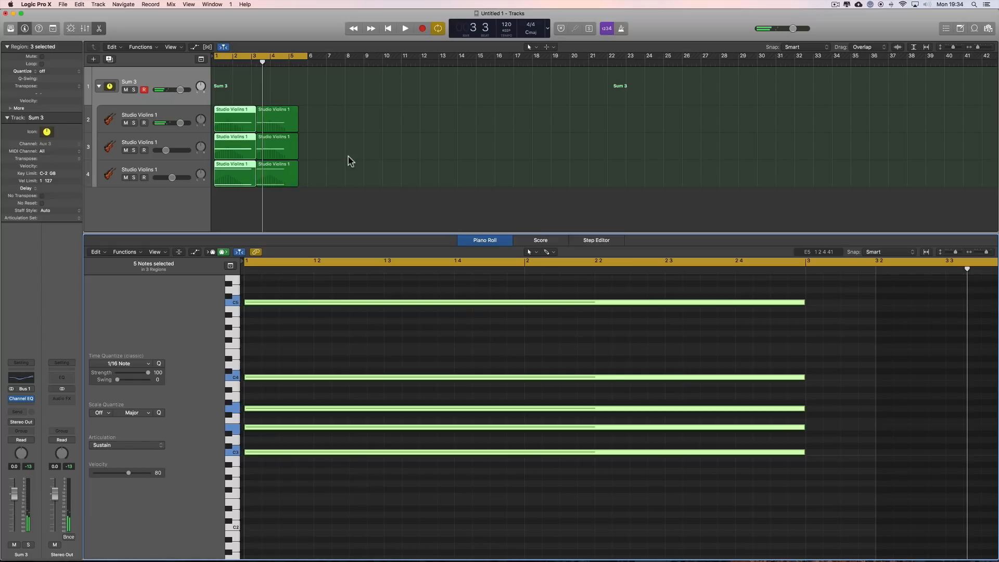
key(space)
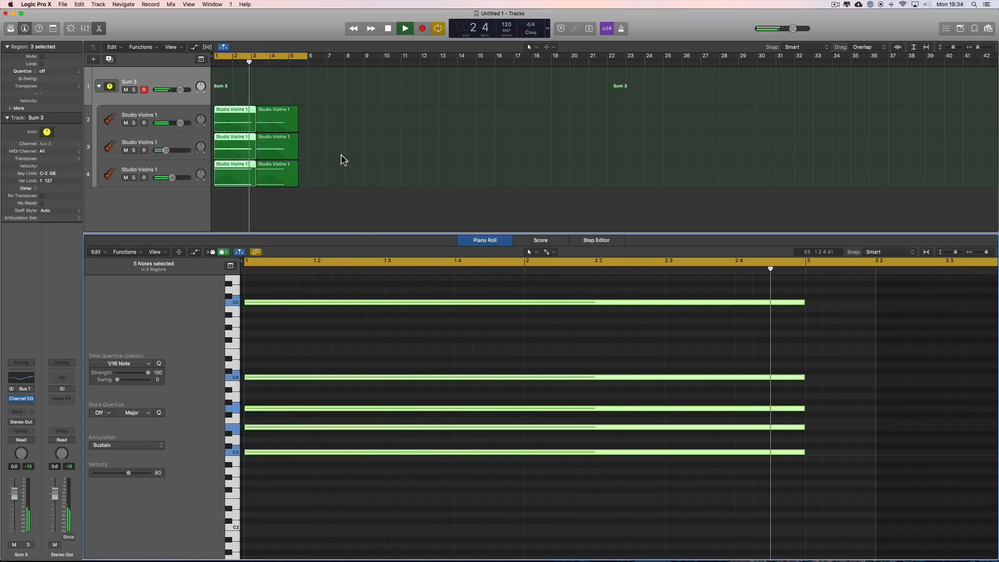
key(space)
Trim the three first violin regions to end at bar 3 and move the three second regions to start at bar 3.
click(988, 48)
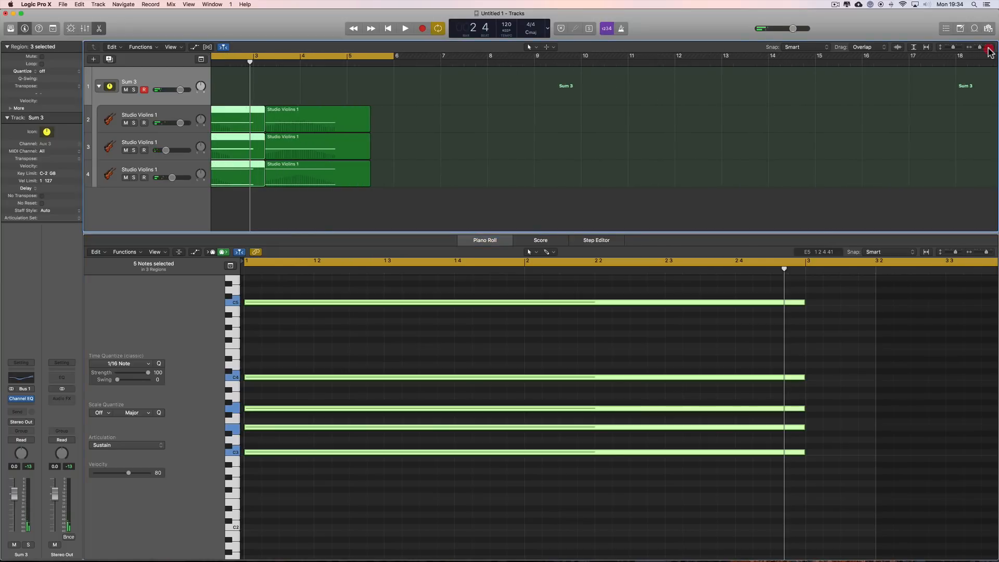
scroll(468, 154, left, 5)
drag(353, 186, 339, 185)
drag(350, 111, 382, 173)
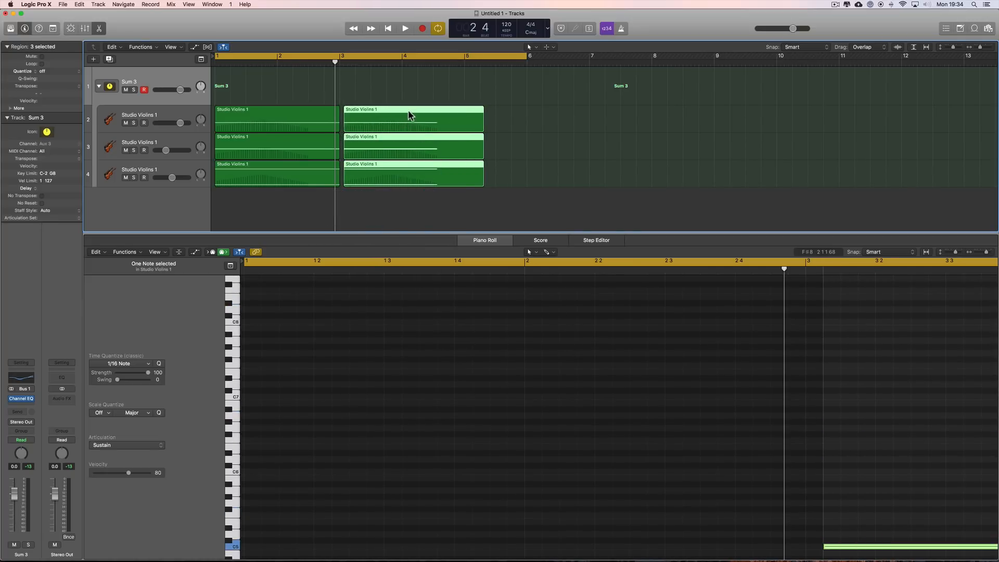
drag(410, 115, 405, 108)
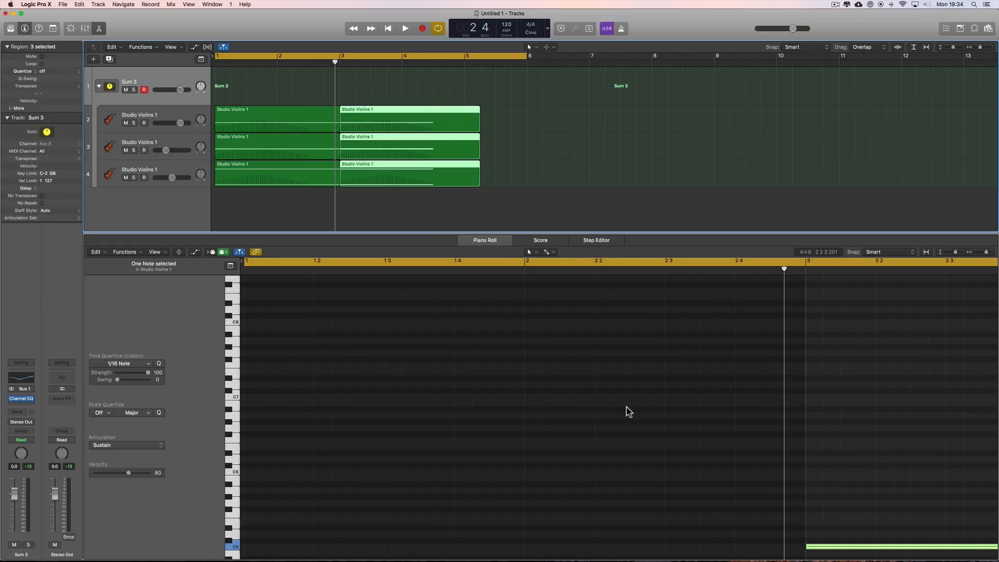
Lengthen all five notes in the second violin regions to end at bar 5.
scroll(508, 290, right, 10)
scroll(585, 441, down, 5)
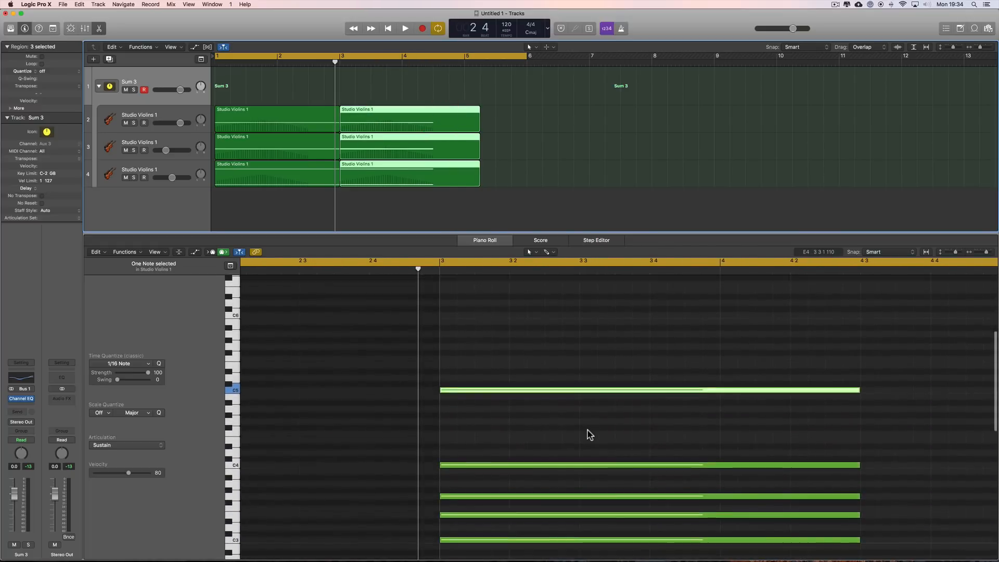
scroll(588, 436, down, 3)
scroll(588, 435, right, 3)
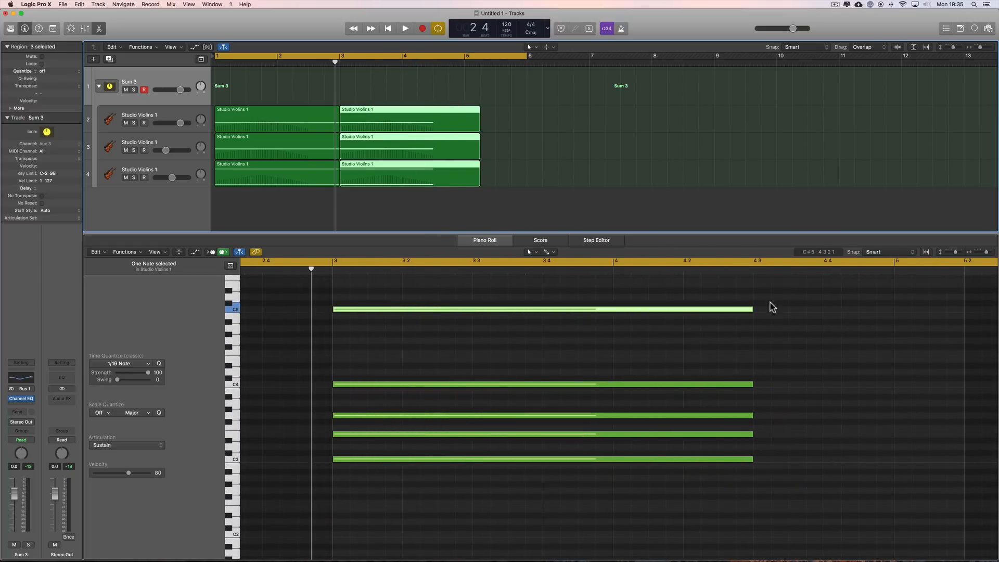
drag(772, 307, 893, 463)
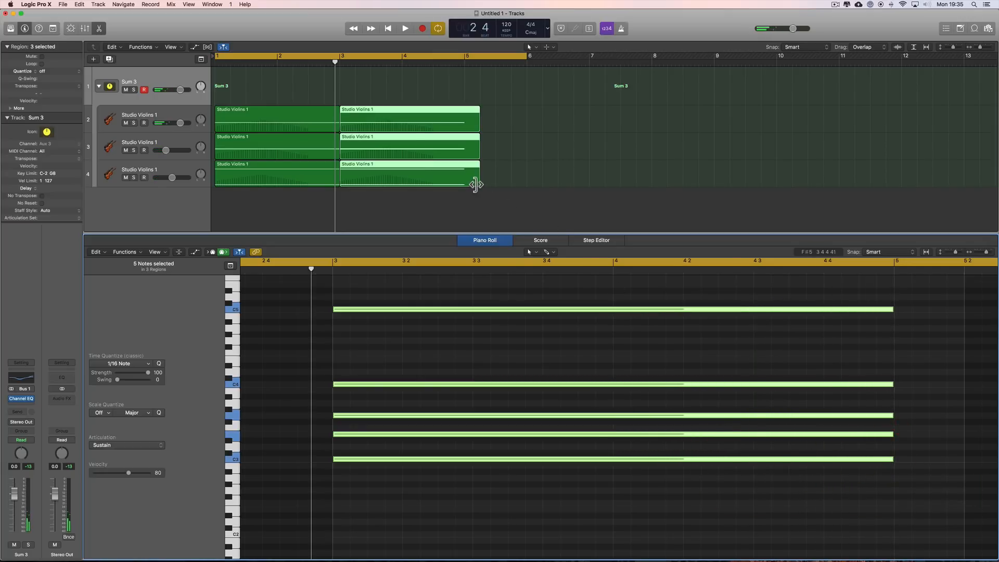
Trim the three second violin regions to end at bar 5 and play the sequence.
drag(475, 184, 461, 184)
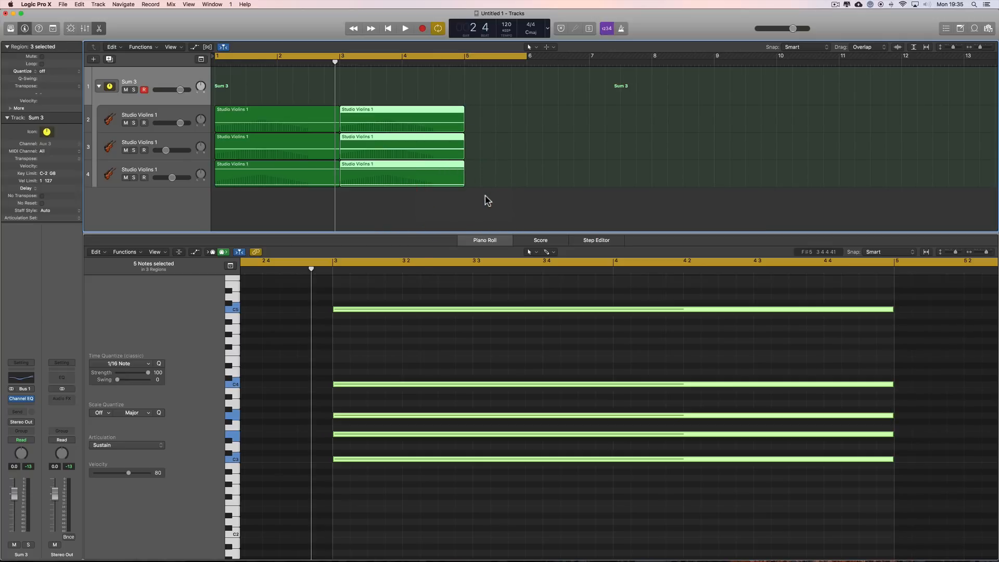
key(space)
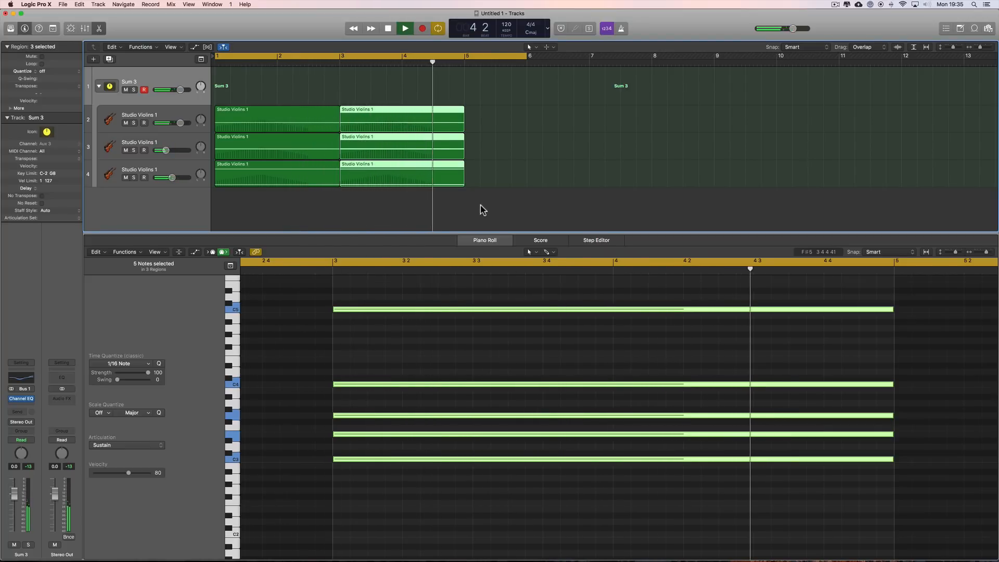
key(space)
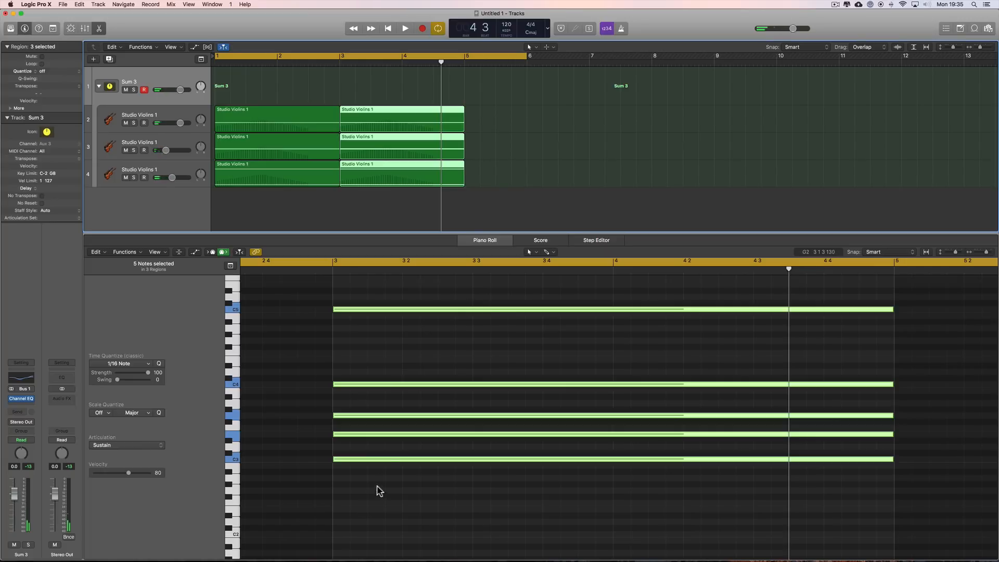
Transpose all five notes of the second chord up four semitones, taking the highest note to E5, and play it.
drag(383, 461, 383, 435)
key(space)
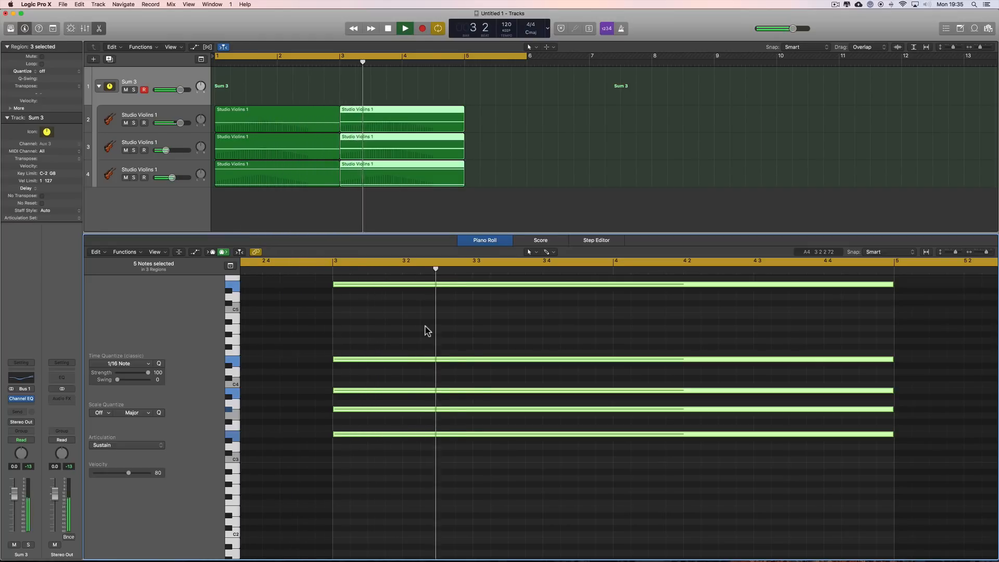
key(space)
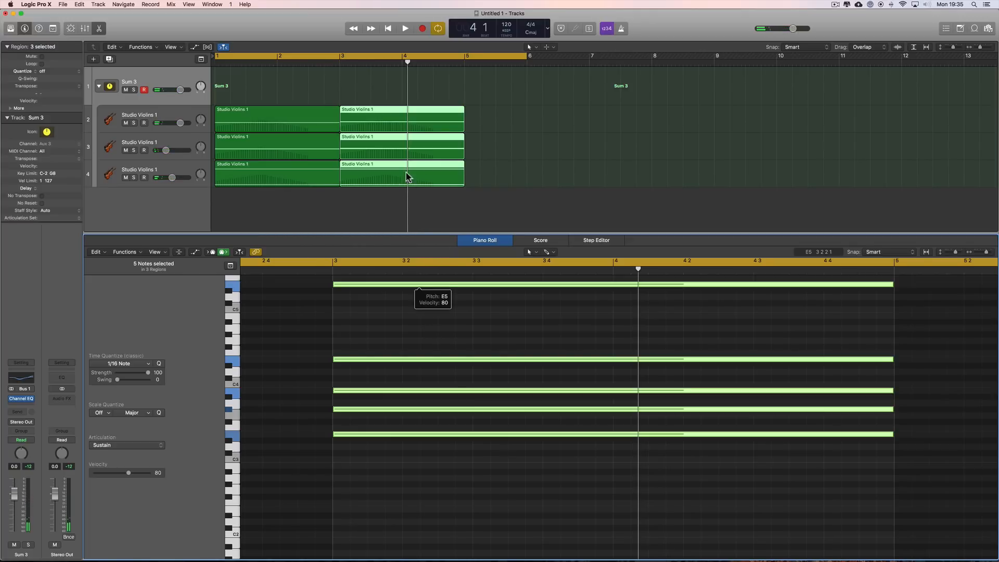
Inspect the second regions on tracks 3 and 2 individually in the Piano Roll and start playback.
click(489, 170)
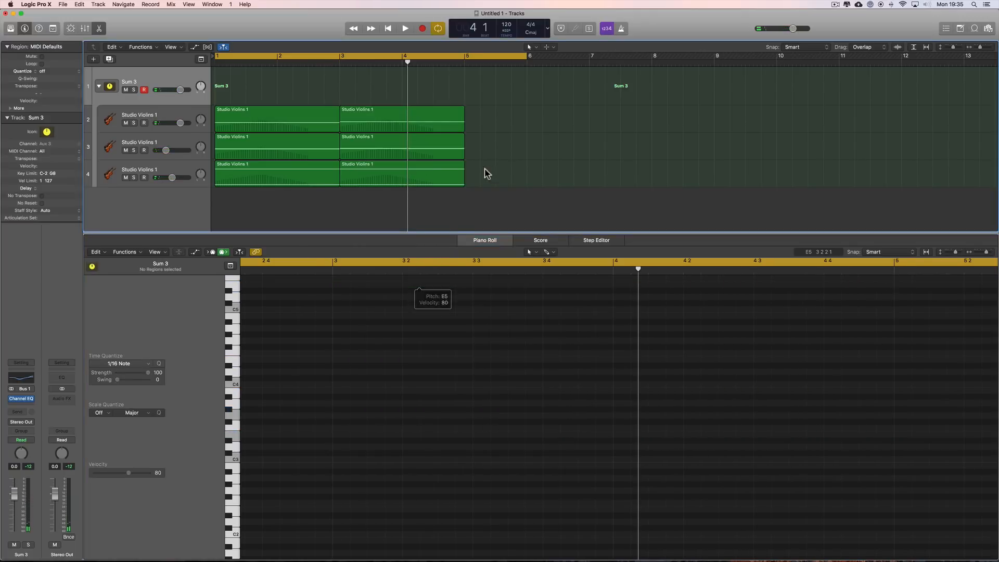
click(386, 157)
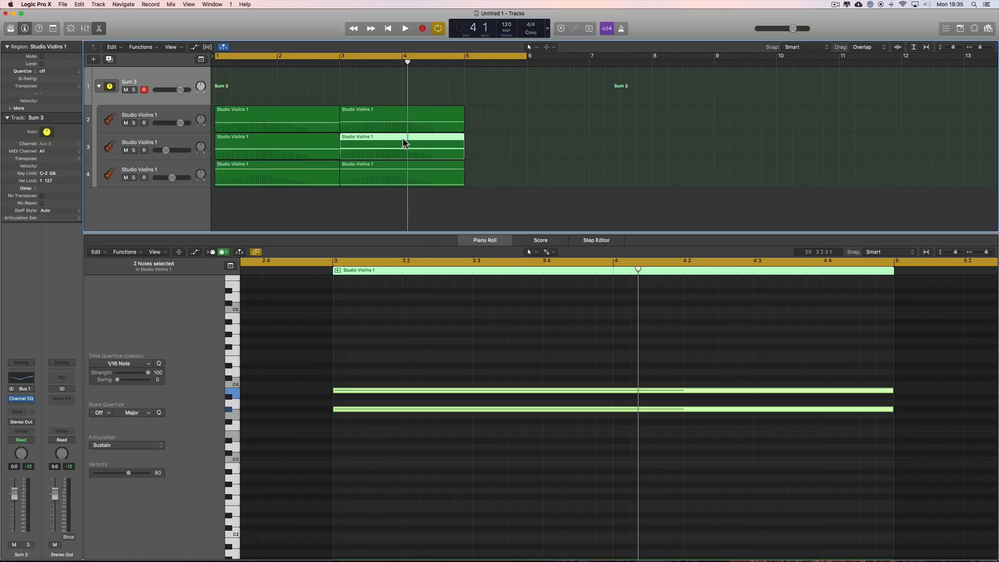
click(388, 119)
key(space)
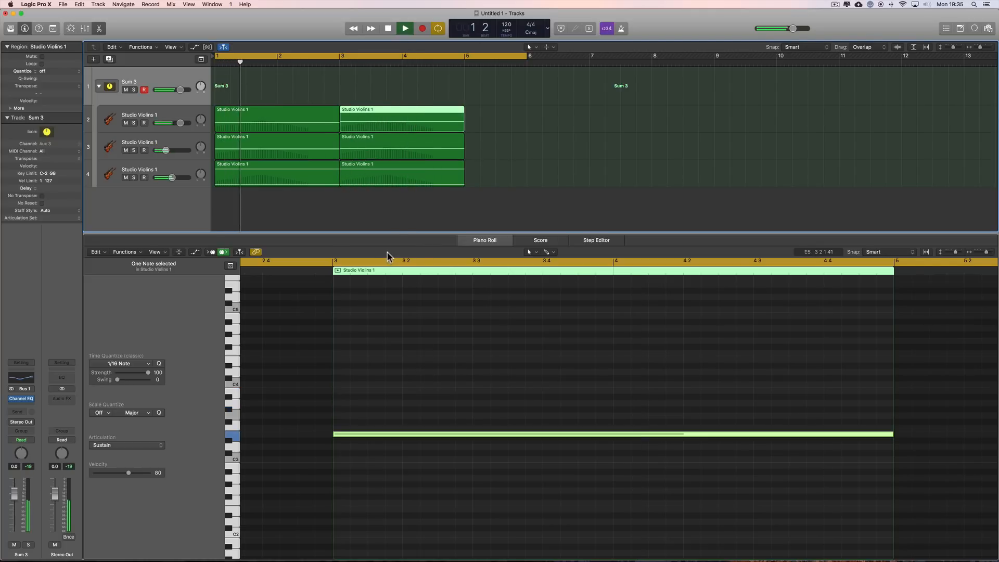
Mute the second regions on tracks 3 and 4 with the Mute Tool and listen to the result.
drag(487, 157, 458, 175)
right_click(498, 184)
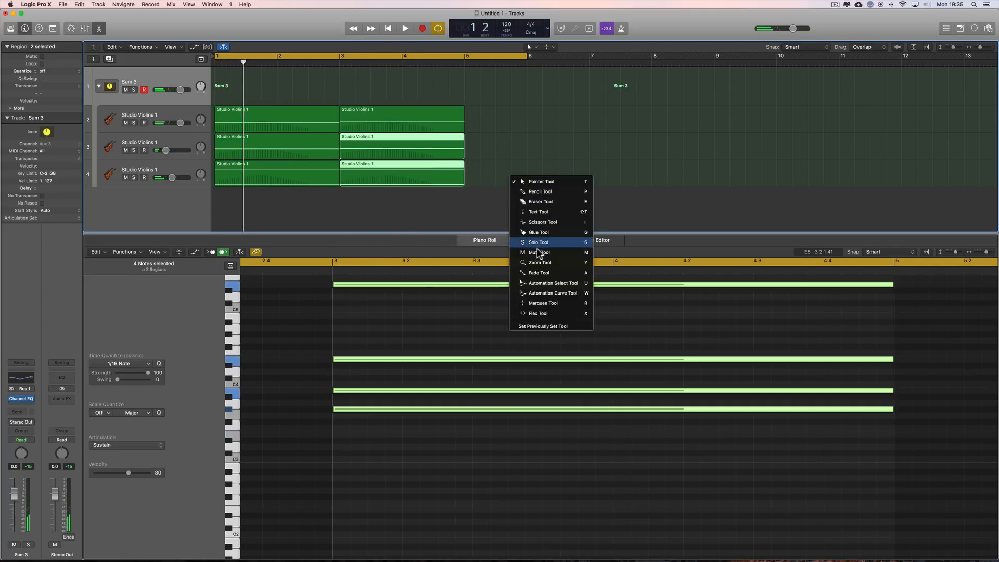
key(m)
click(411, 161)
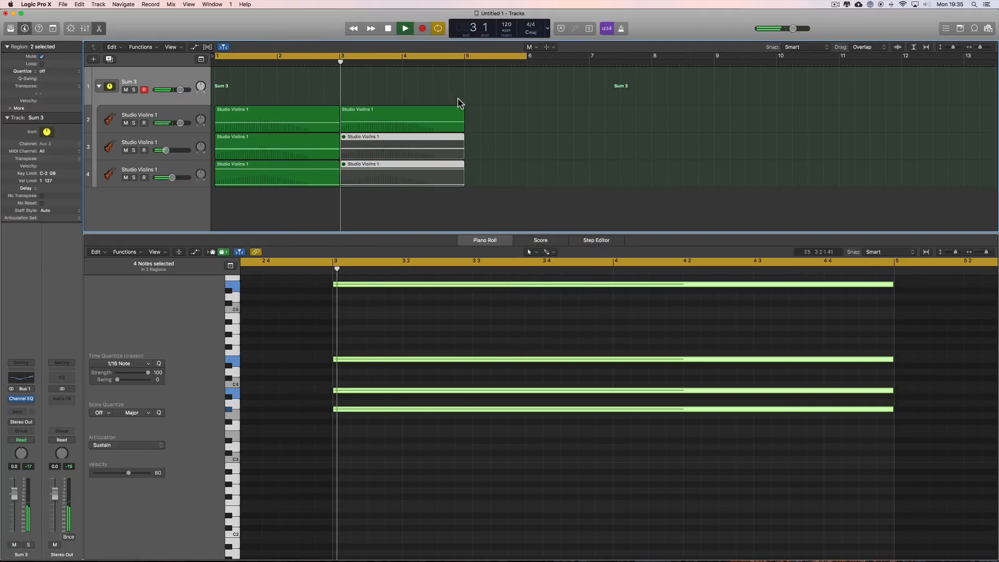
key(space)
Select the second region on track 2, return to the Pointer Tool and play that part without the muted regions.
click(481, 122)
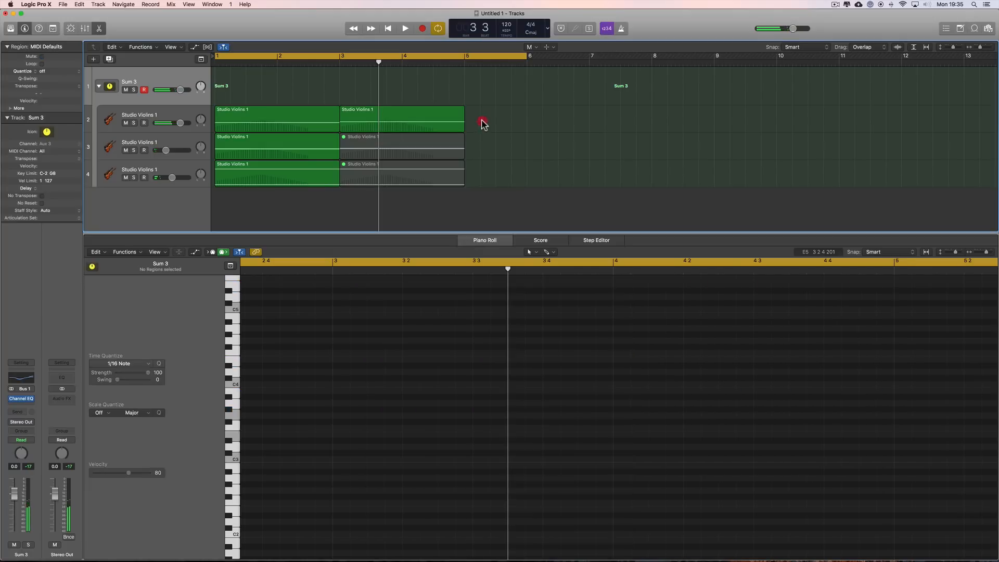
click(446, 116)
click(441, 122)
key(t)
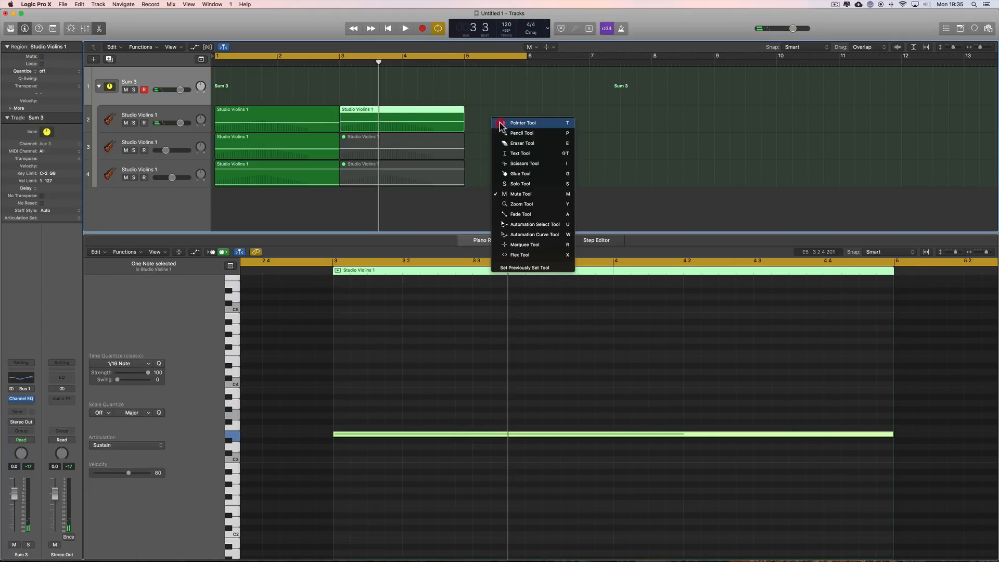
click(500, 124)
key(space)
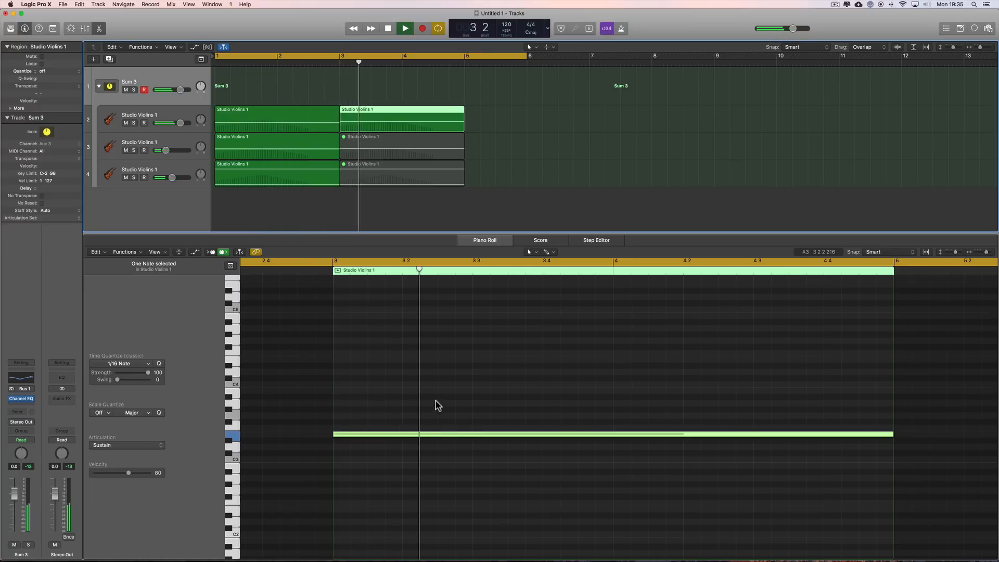
Unmute the second region on track 3, mute it again and return to the Pointer Tool.
click(358, 149)
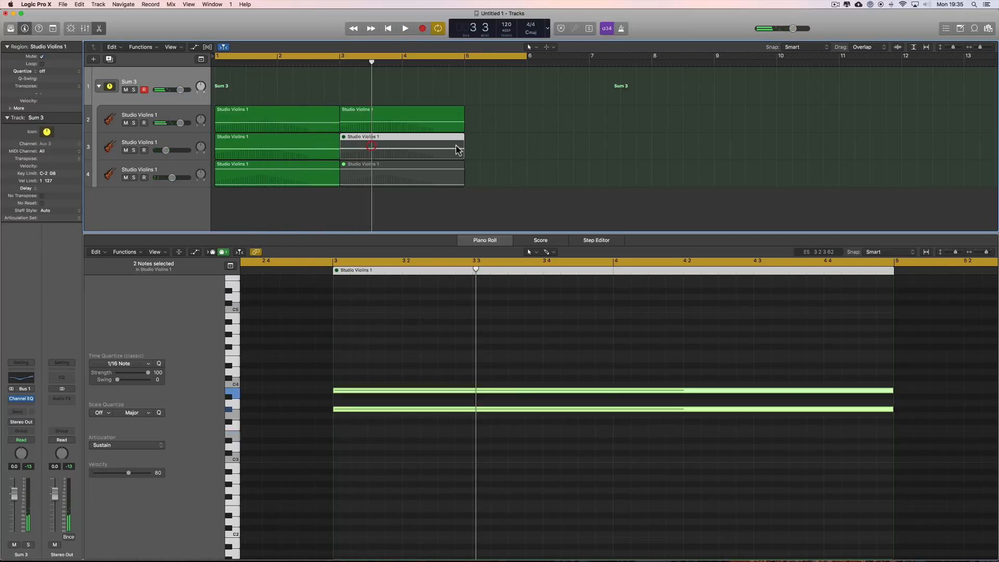
key(t)
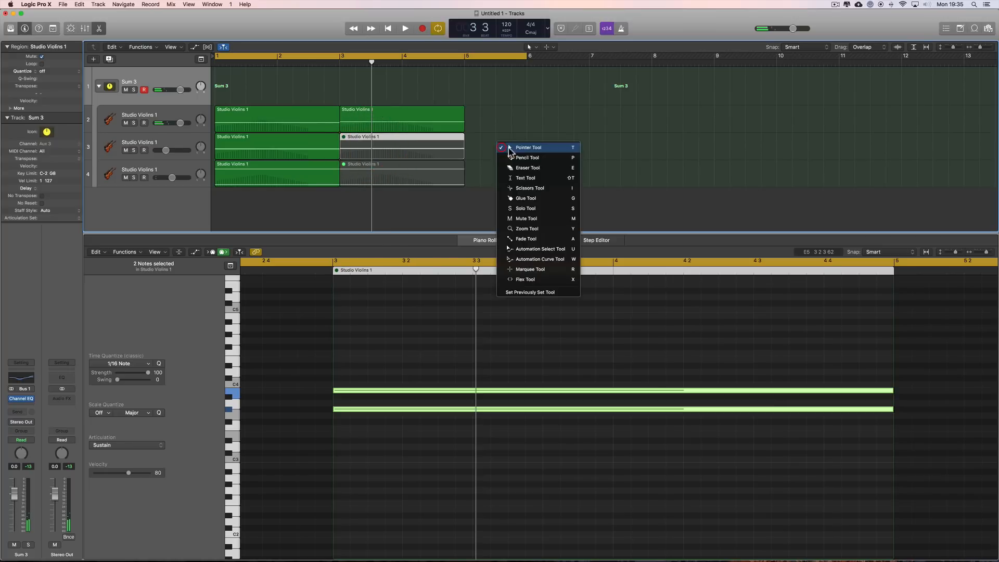
click(526, 219)
click(415, 152)
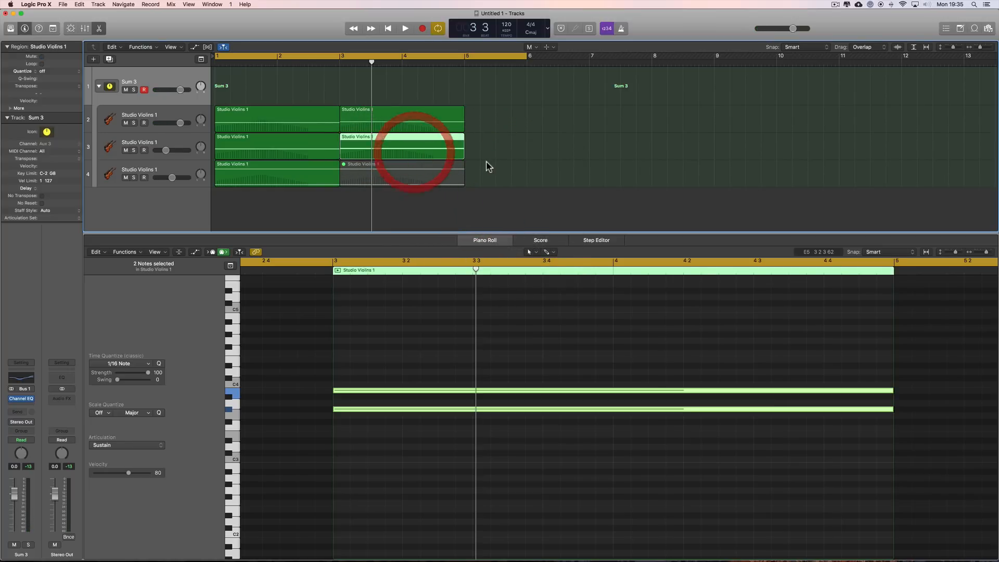
click(439, 152)
key(t)
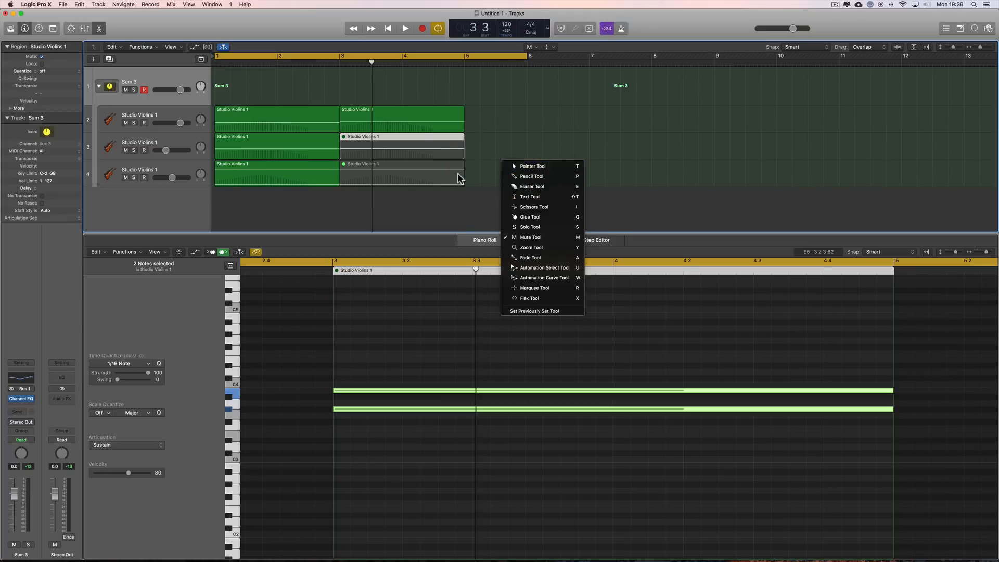
key(t)
Unmute the second region on track 4, return to the Pointer Tool and play the second chord.
click(439, 173)
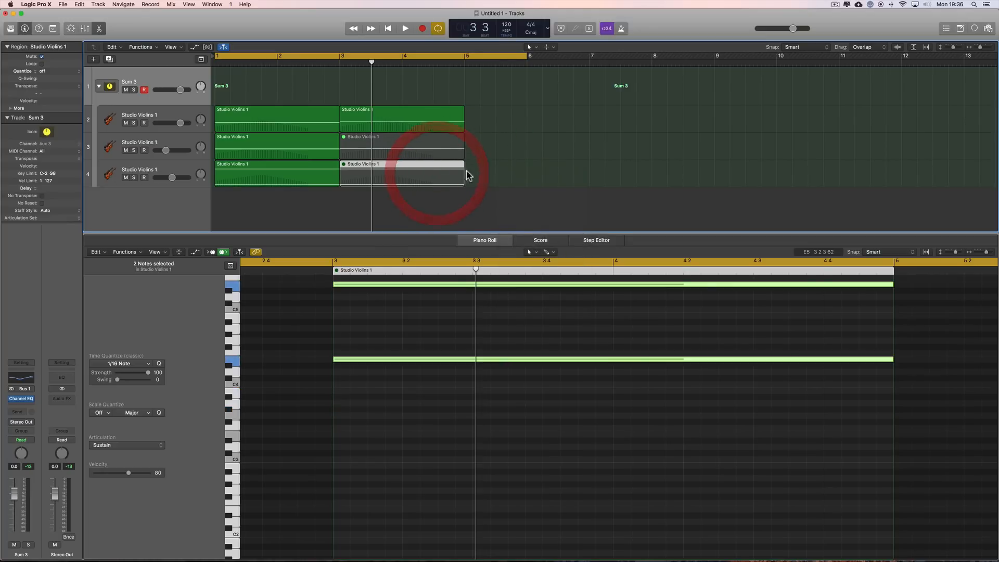
right_click(502, 174)
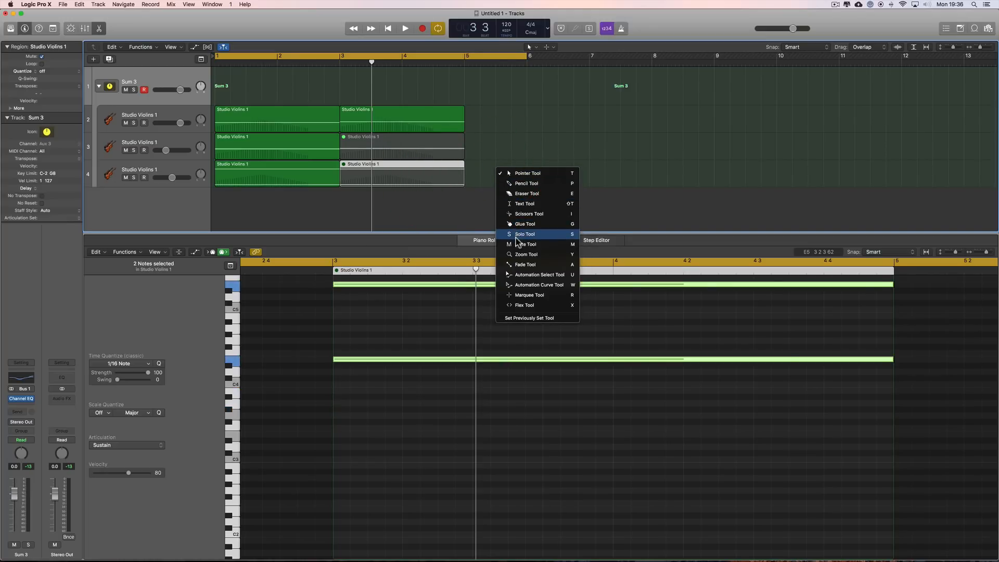
click(514, 243)
click(450, 183)
key(t)
click(504, 166)
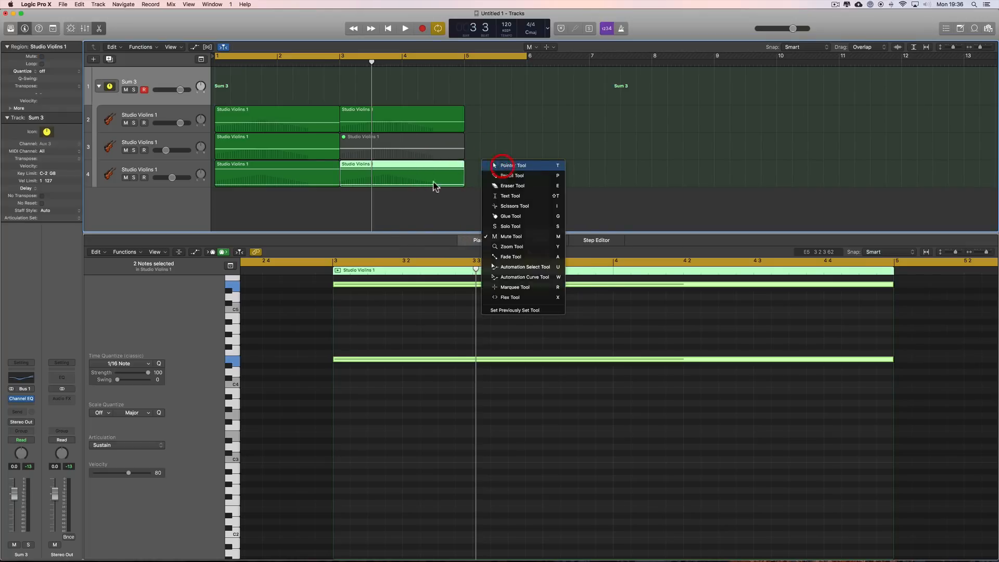
click(425, 184)
scroll(519, 318, up, 3)
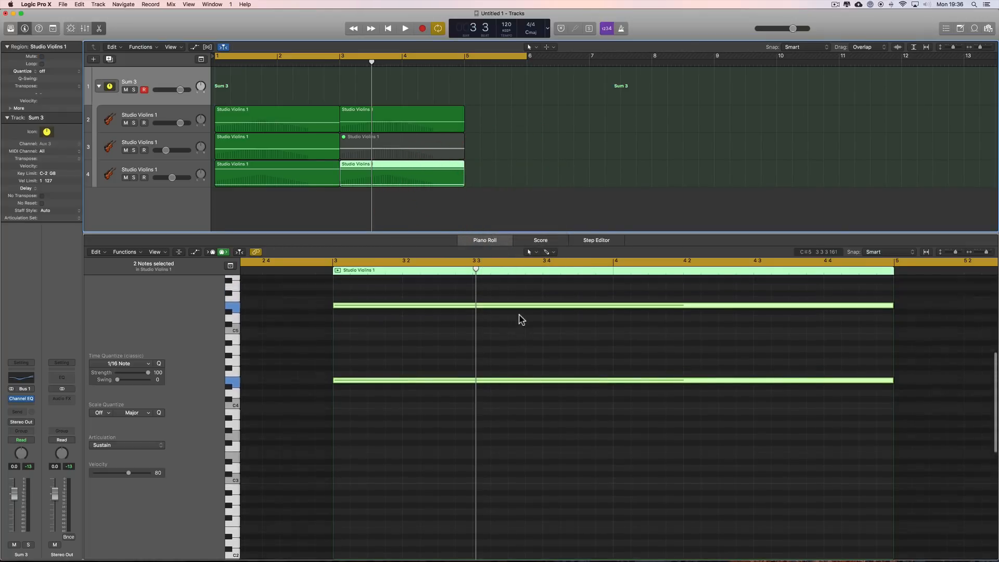
double_click(302, 273)
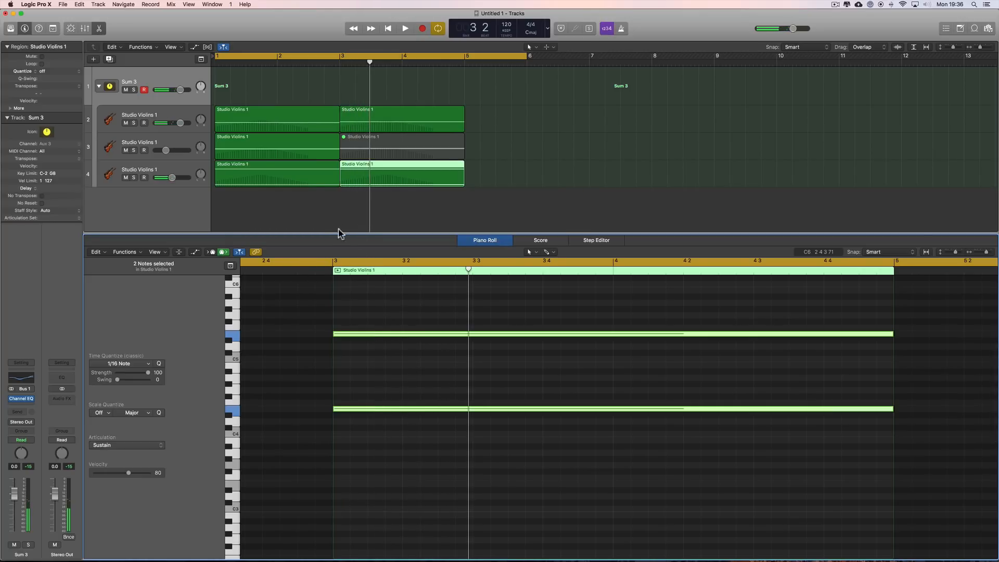
Unmute the second region on track 3 and return to the Pointer Tool.
click(367, 153)
right_click(509, 156)
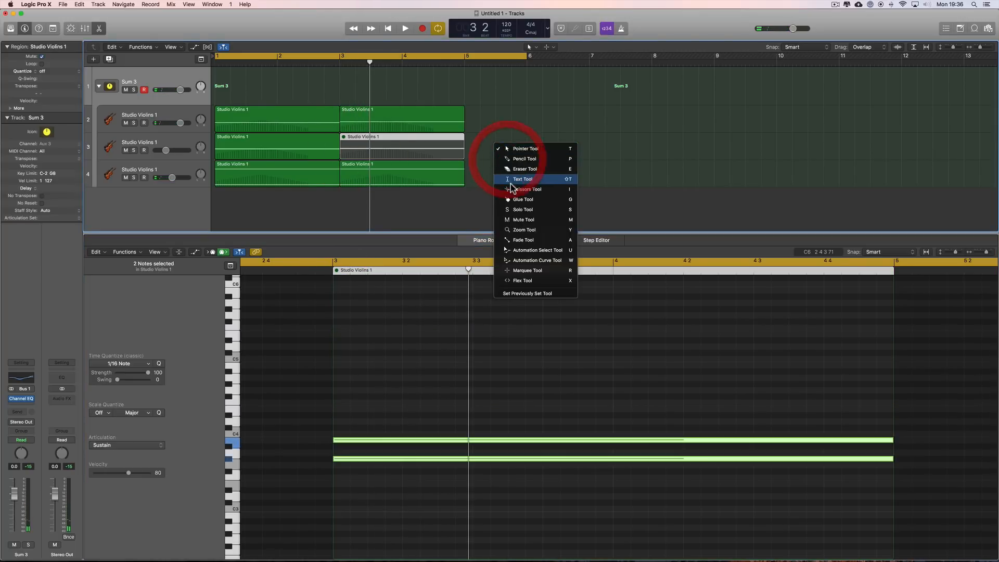
click(522, 220)
click(440, 147)
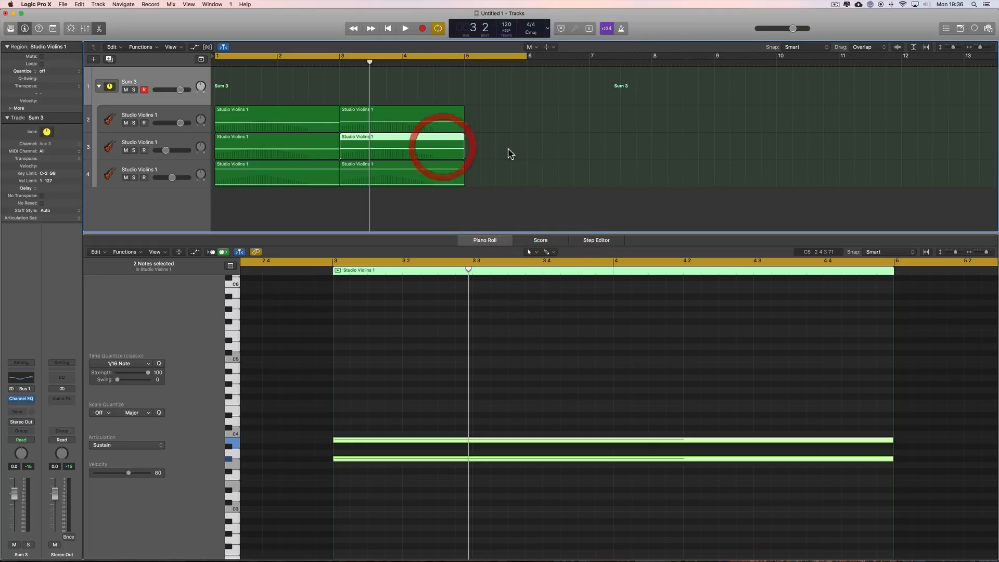
right_click(509, 149)
click(531, 150)
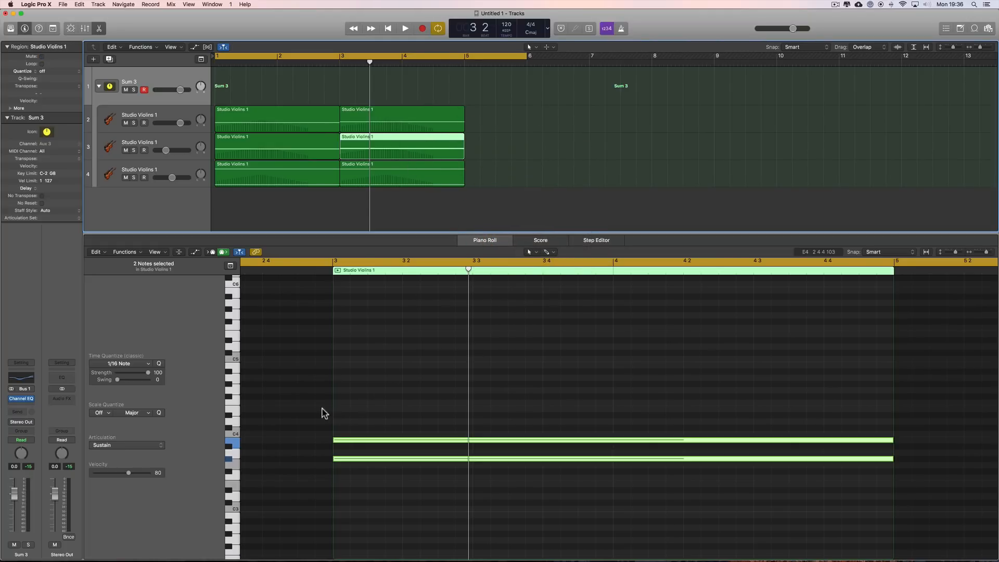
Audition the two notes of the second region on track 3 one at a time.
drag(324, 412, 370, 467)
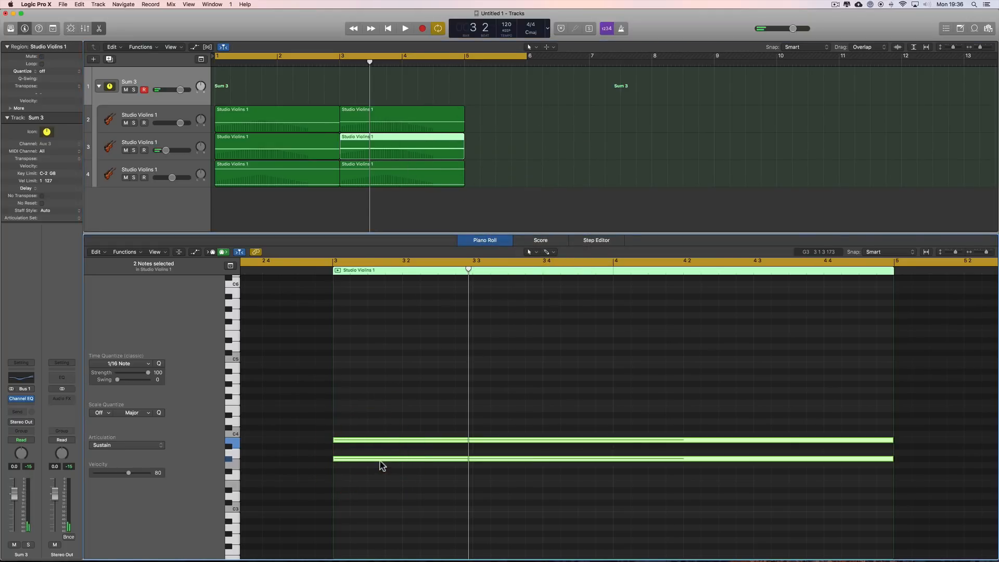
click(386, 441)
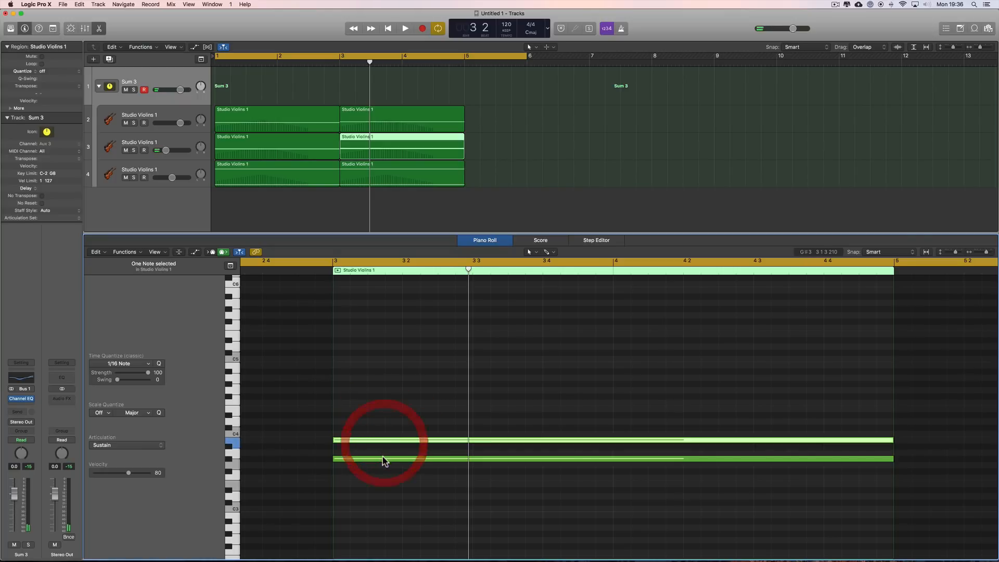
click(383, 459)
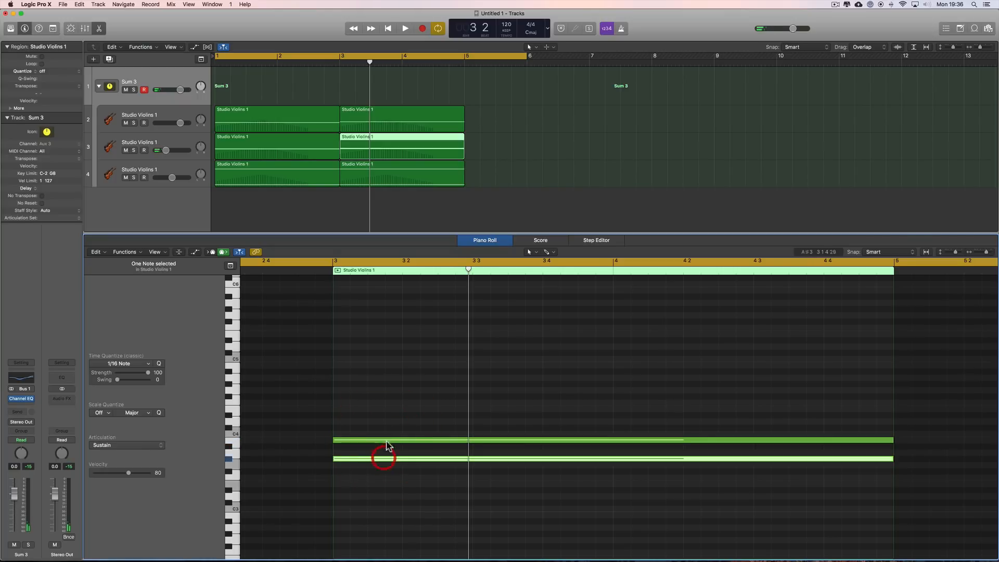
Play the change from the first chord into the second chord several times, starting shortly before bar 3.
double_click(324, 59)
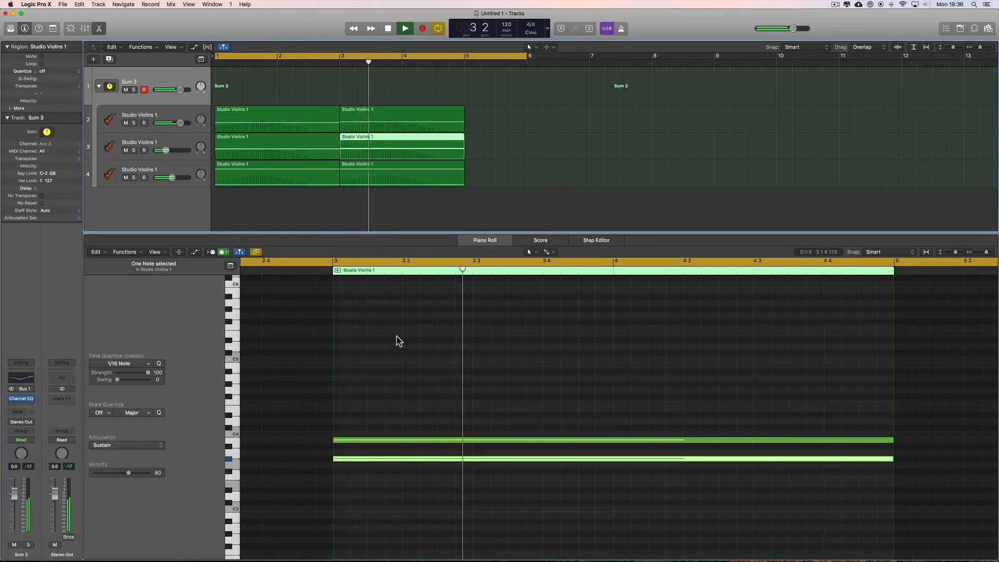
key(space)
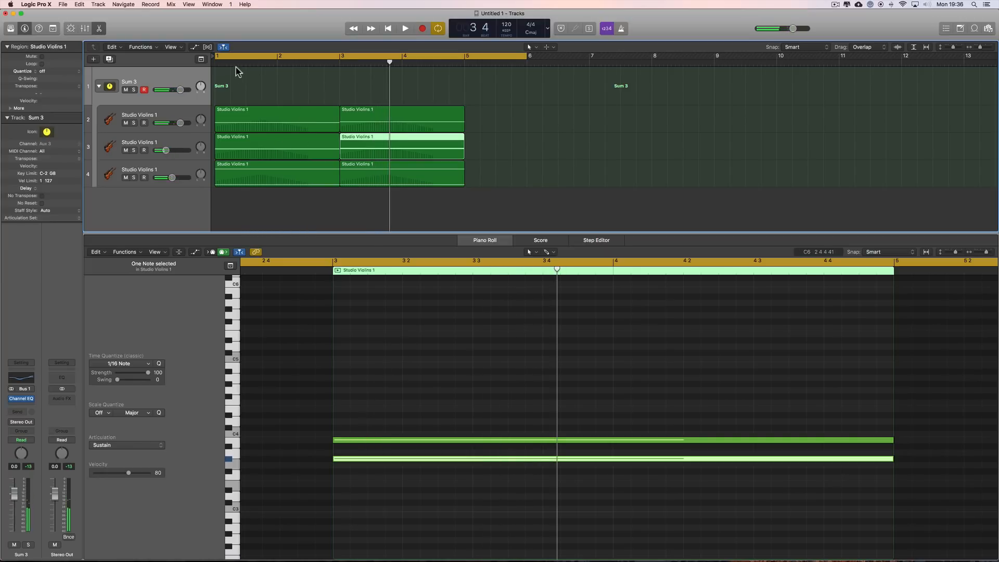
key(space)
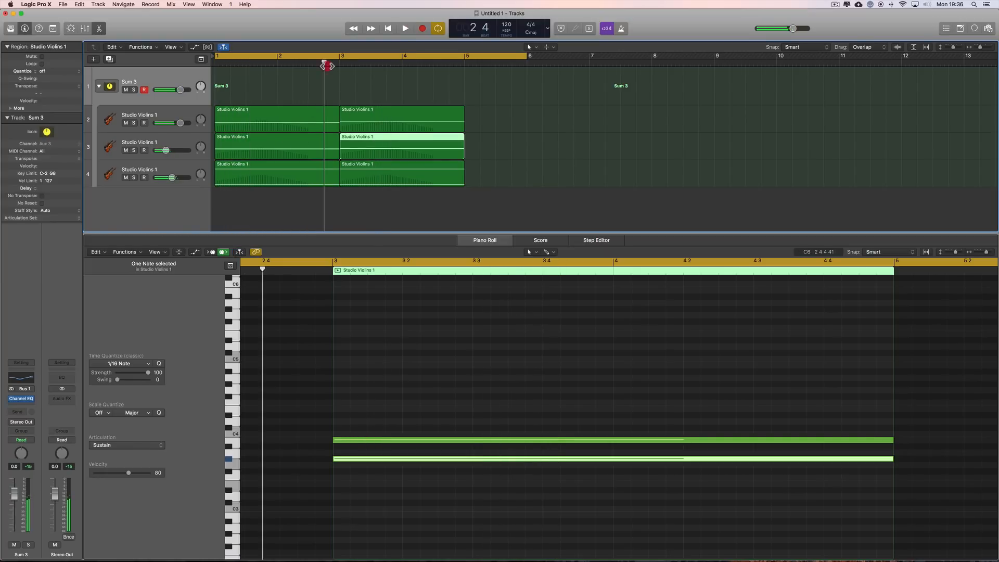
double_click(326, 66)
key(space)
key(space)
key(space)
click(326, 66)
key(space)
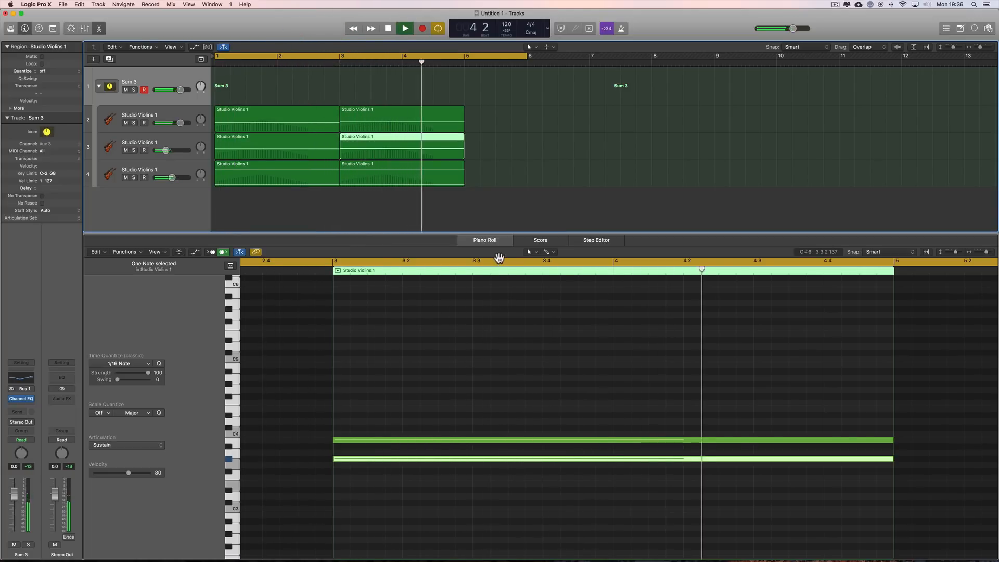
key(space)
Select the second regions on tracks 2, 3 and 4 and shorten all their notes to end at bar 4.
drag(439, 89, 468, 198)
drag(892, 483, 612, 490)
drag(889, 441, 612, 440)
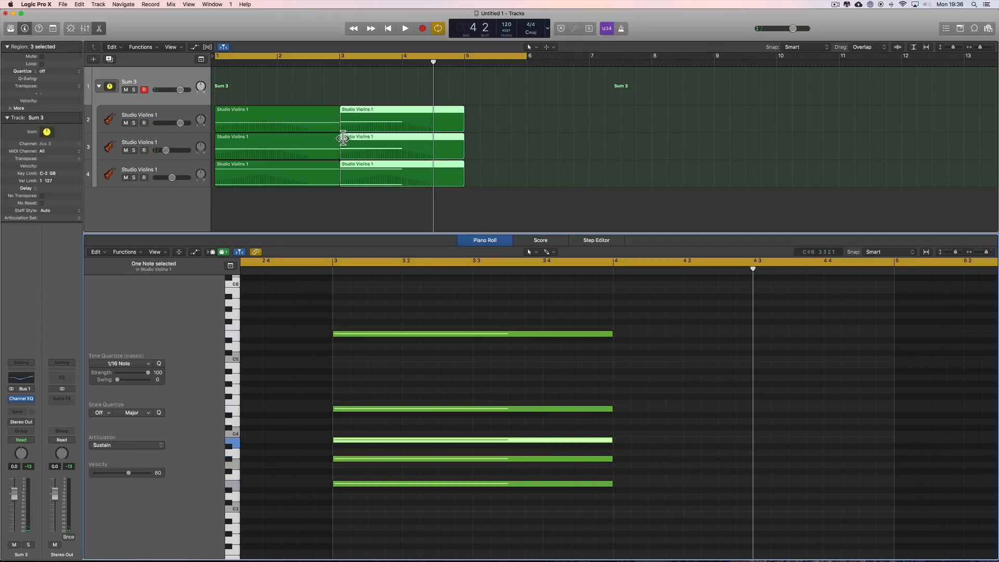
Select the first regions on tracks 2, 3 and 4 and shorten their five notes to end about half a beat before bar 3.
drag(293, 97, 305, 187)
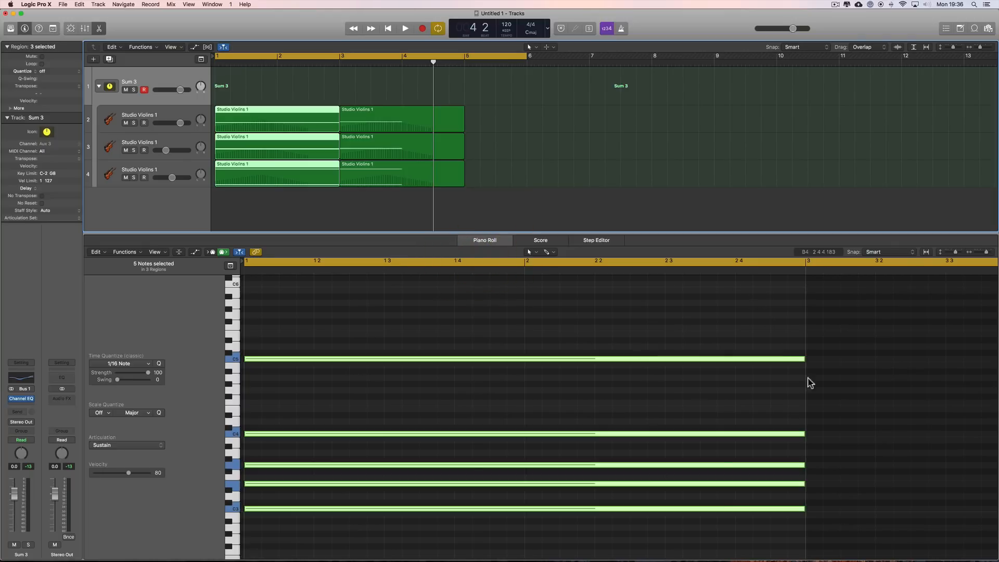
drag(803, 509, 768, 509)
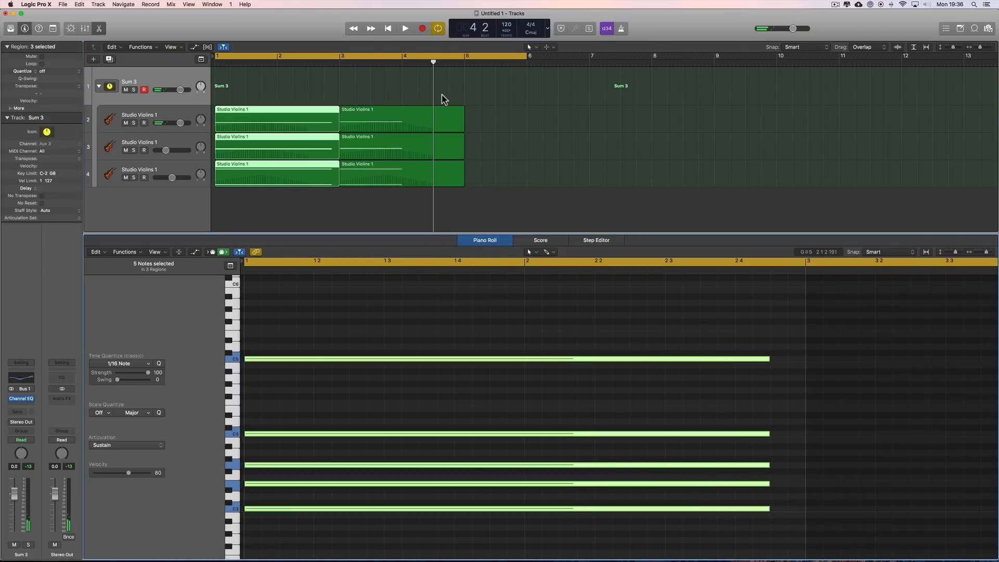
Trim the second regions on all three tracks to end at bar 4 and shorten their five notes by 0 0 2 0.
drag(477, 96, 404, 185)
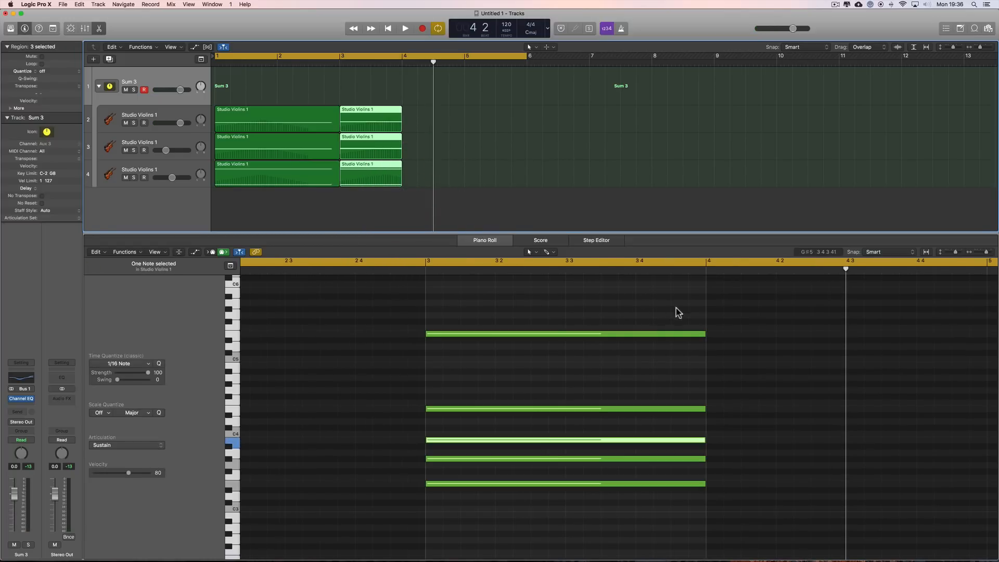
drag(679, 312, 669, 485)
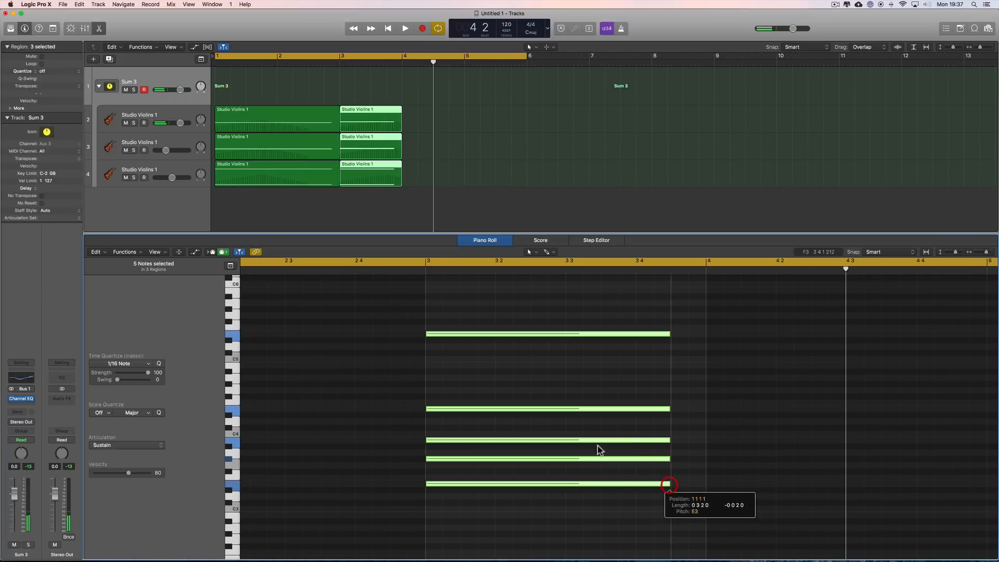
Copy the first regions of tracks 2, 3 and 4 to bar 4, directly behind the second regions.
drag(239, 87, 259, 181)
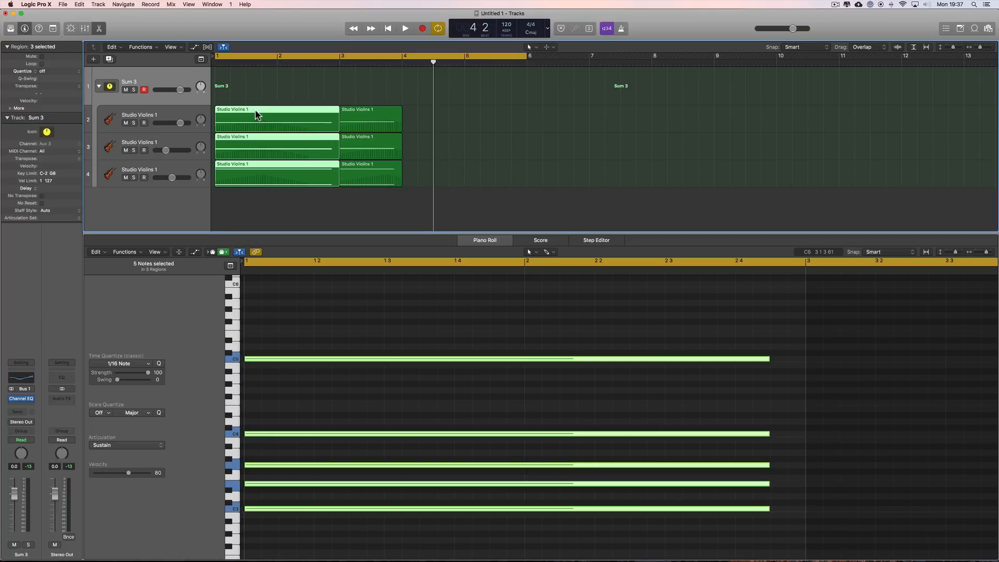
drag(252, 109, 439, 116)
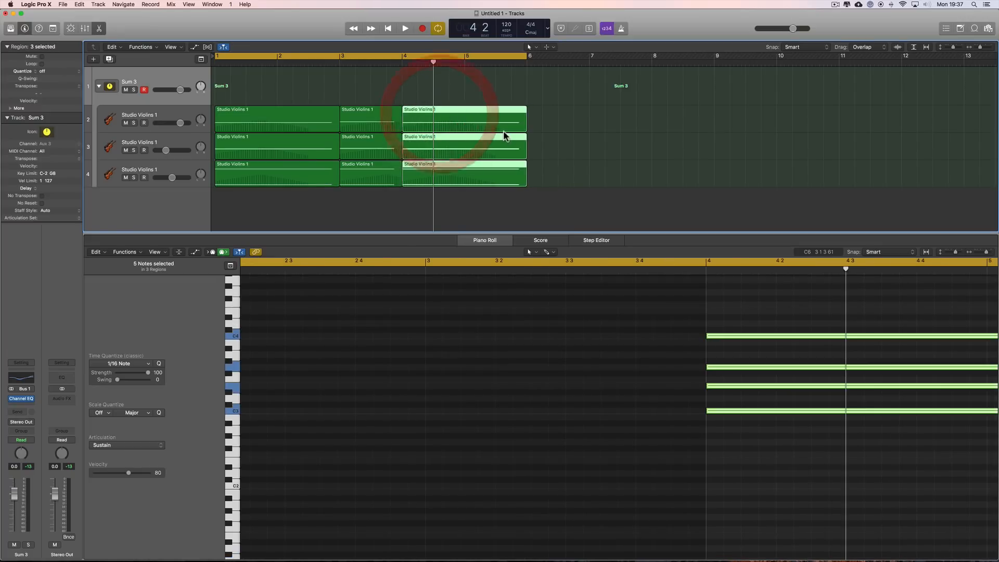
Deselect the regions and play the three-chord sequence from bar 1.
click(388, 28)
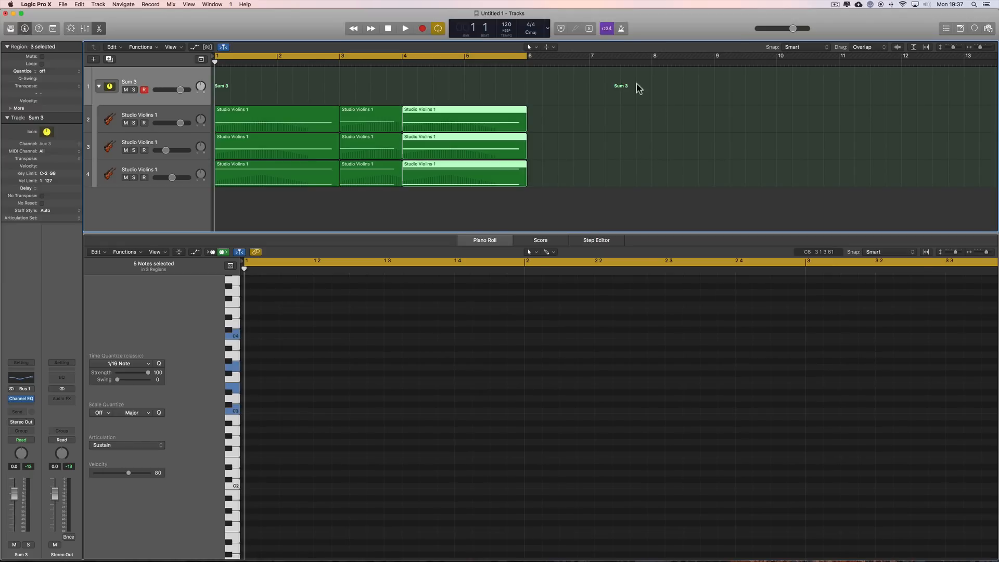
click(572, 168)
key(space)
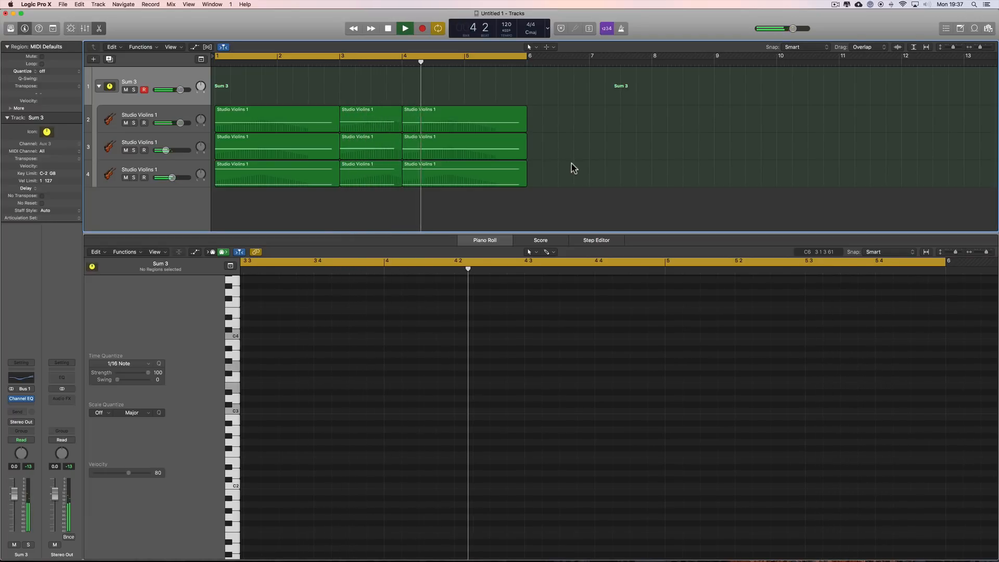
key(space)
Select the first regions on all three tracks and lengthen their five notes to end at bar 3.
drag(316, 97, 329, 187)
drag(769, 411, 804, 414)
Try to join all nine regions with the Glue Tool, return to the Pointer Tool and undo the join.
drag(476, 89, 335, 191)
right_click(587, 167)
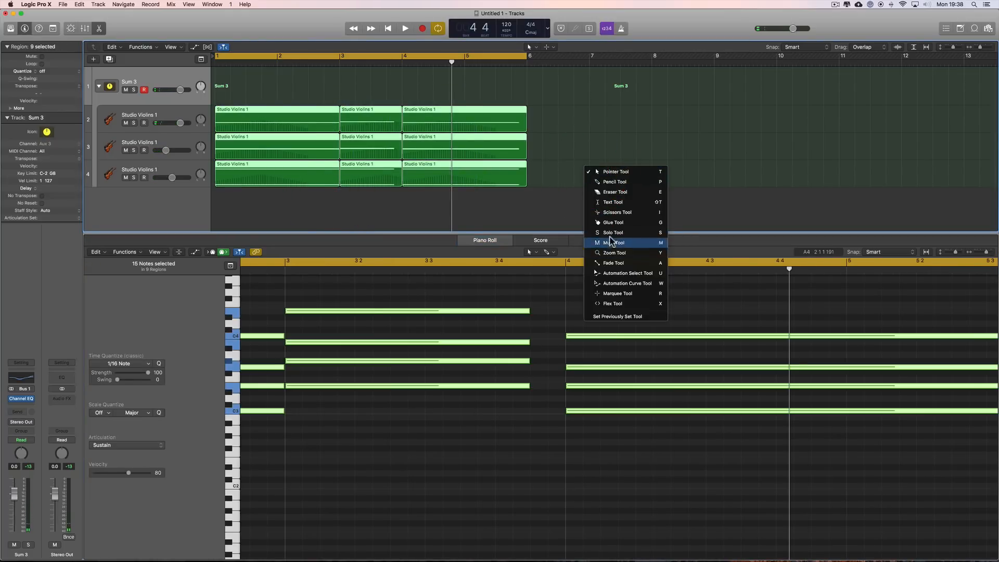
click(593, 222)
click(374, 151)
right_click(604, 149)
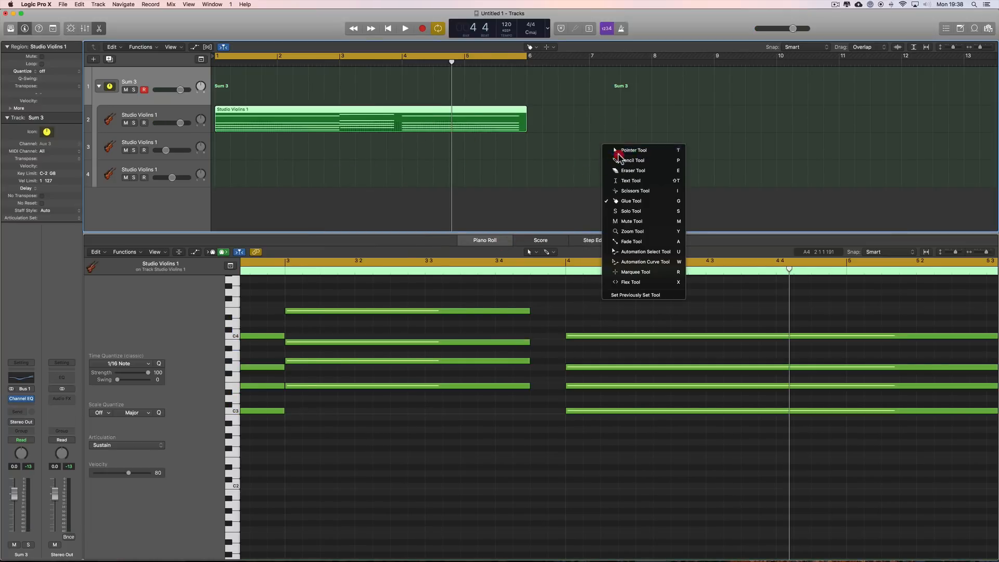
click(619, 154)
key(super+z)
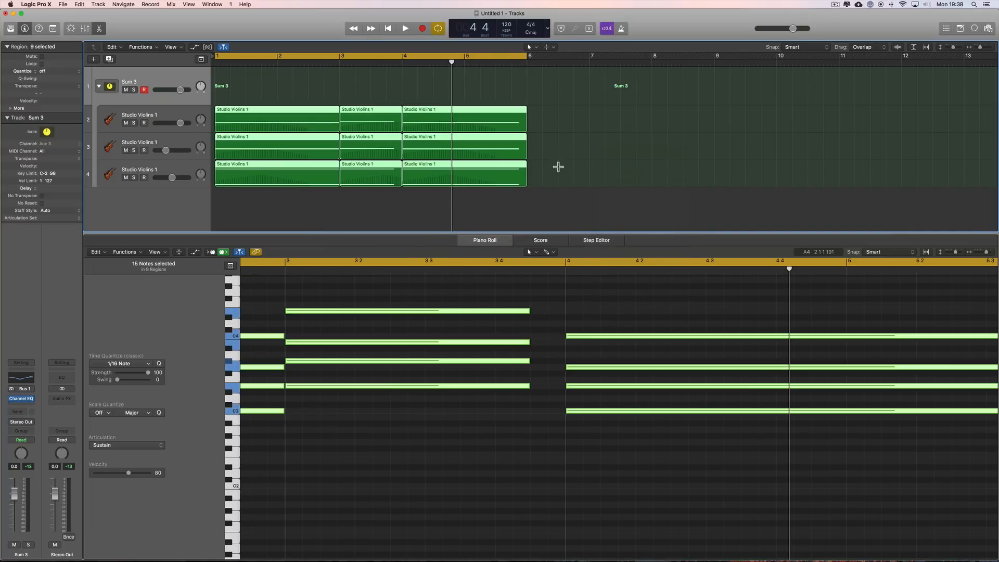
Join the three regions on each of tracks 2, 3 and 4 into one region per track with the Glue Tool, returning to the Pointer Tool.
drag(565, 122, 335, 123)
right_click(567, 126)
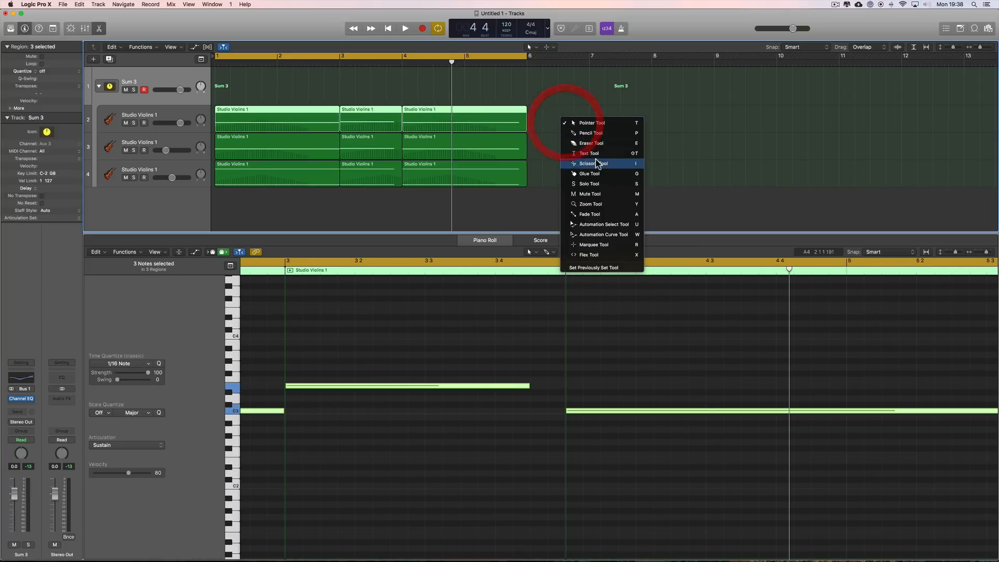
click(598, 170)
click(412, 127)
click(320, 114)
drag(552, 150, 320, 146)
click(318, 144)
drag(571, 194, 330, 174)
click(330, 174)
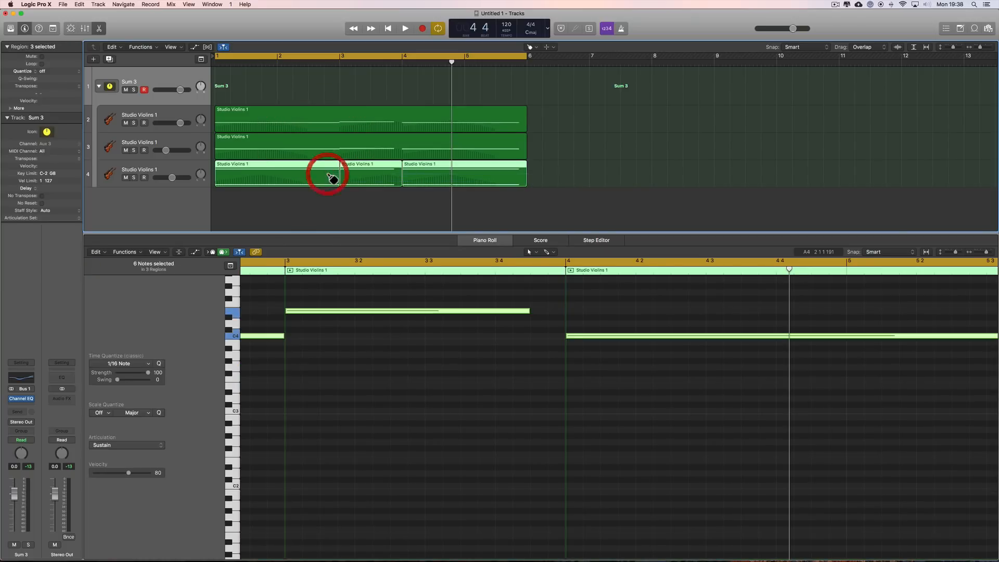
right_click(633, 155)
click(641, 156)
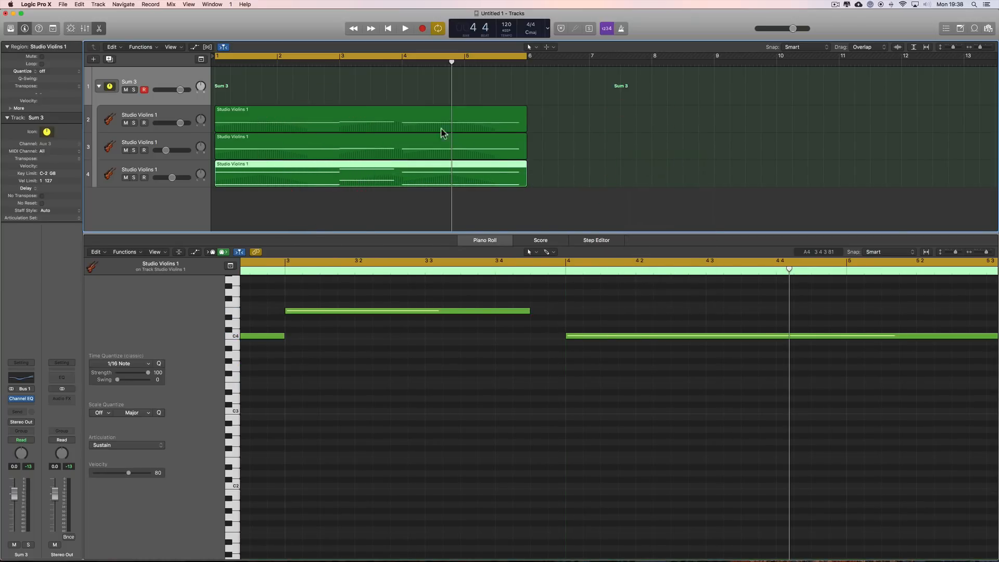
In the joined track 2 region, lengthen the first two notes so each slightly overlaps the note that follows at bars 3 and 4.
click(409, 124)
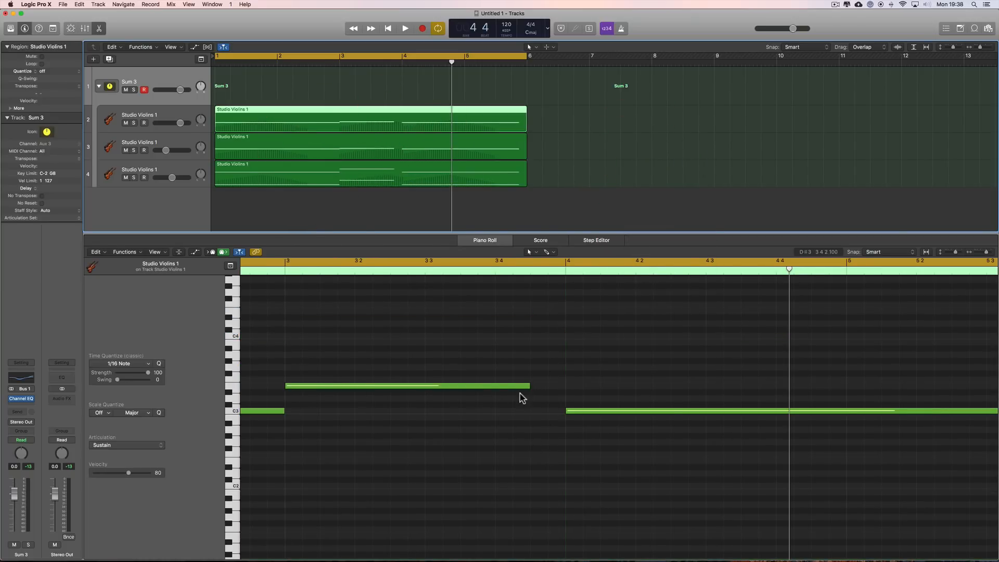
drag(529, 391, 568, 395)
drag(284, 411, 288, 411)
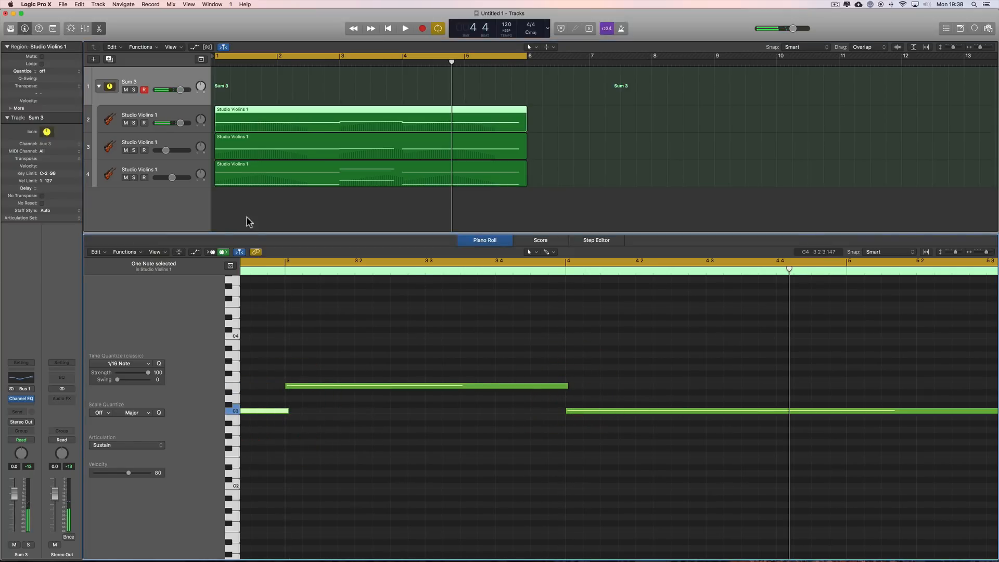
Open the Studio Strings instrument on track 2, examine its Legato Transitions setting in the extended parameters and close it.
click(138, 114)
click(21, 357)
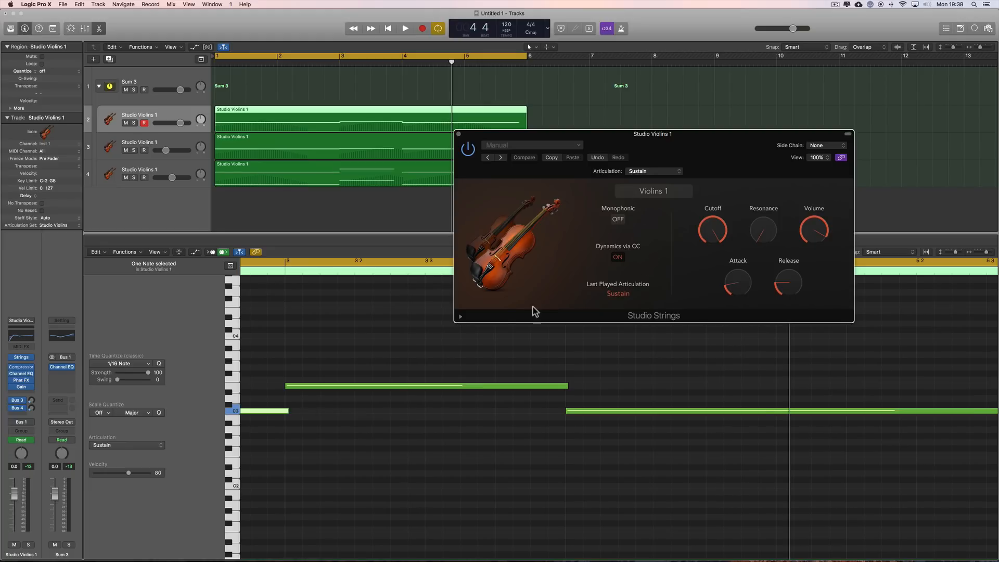
click(461, 316)
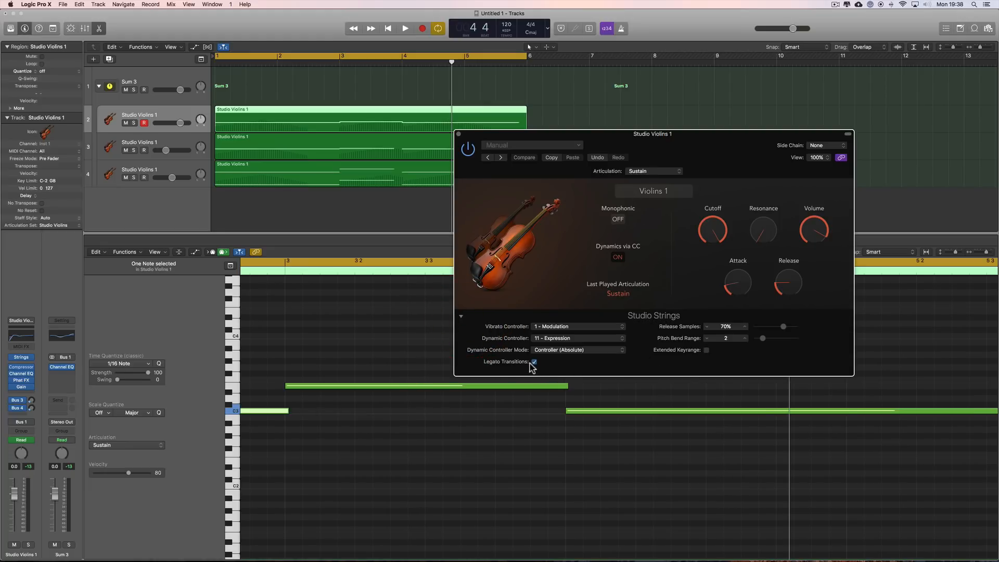
click(458, 135)
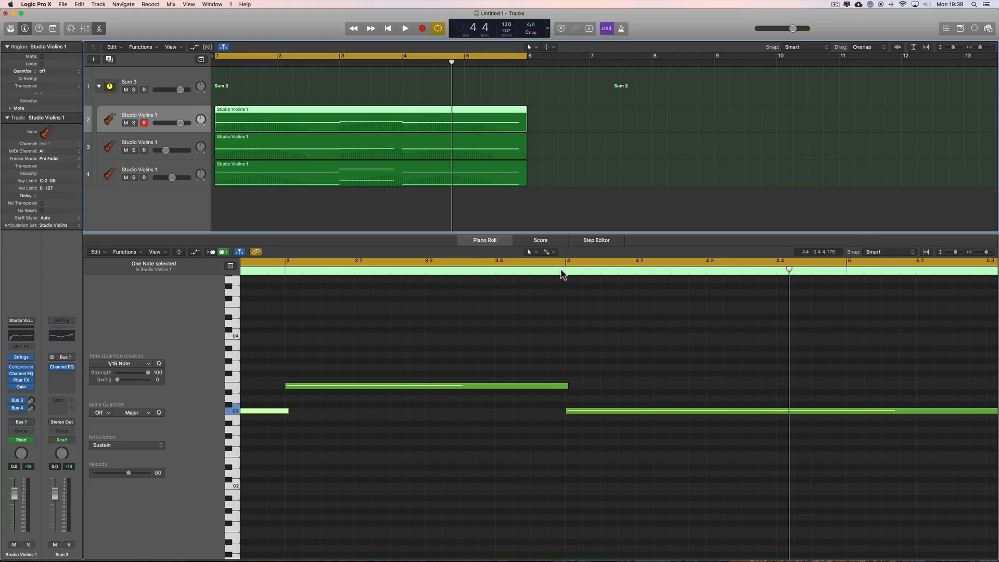
In the track 3 region, lengthen both note pairs before bars 3 and 4 so they slightly overlap the following notes.
click(479, 150)
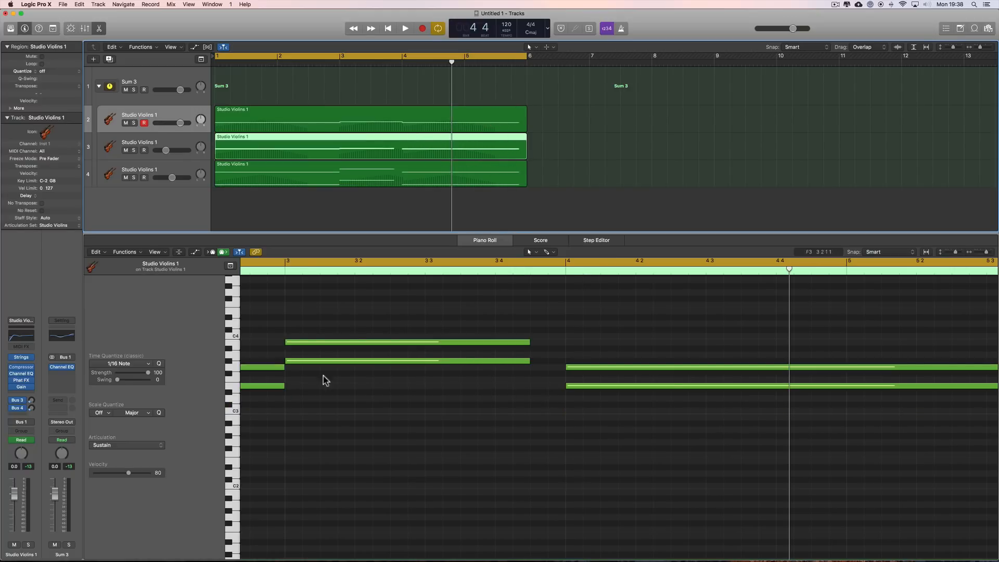
click(281, 385)
shift+click(281, 368)
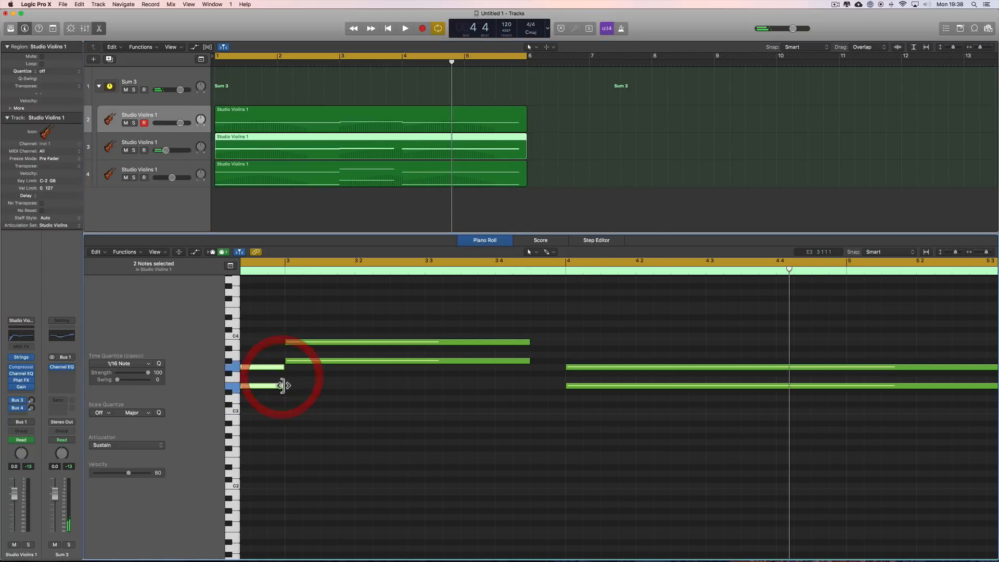
drag(282, 386, 287, 384)
click(534, 348)
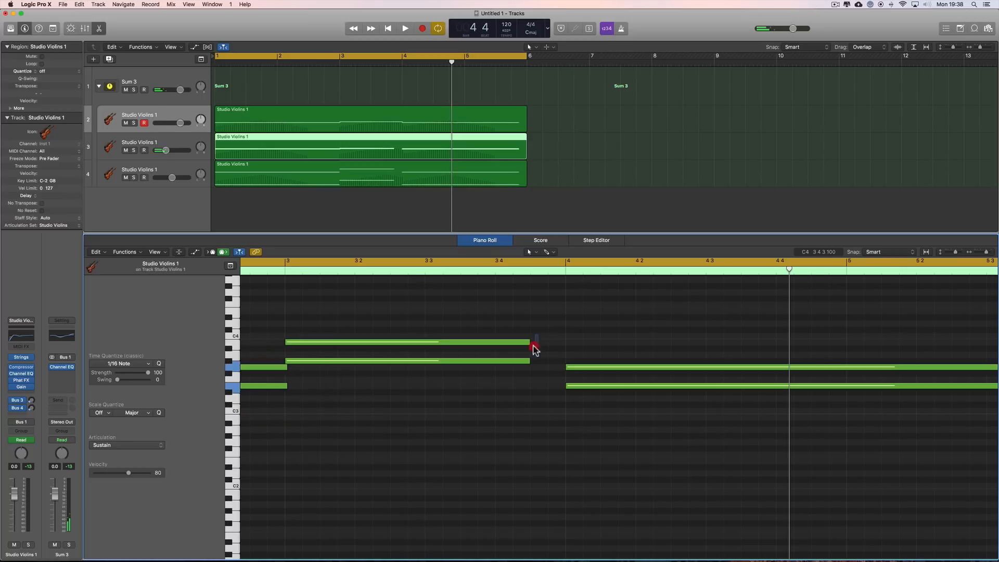
drag(535, 348, 570, 361)
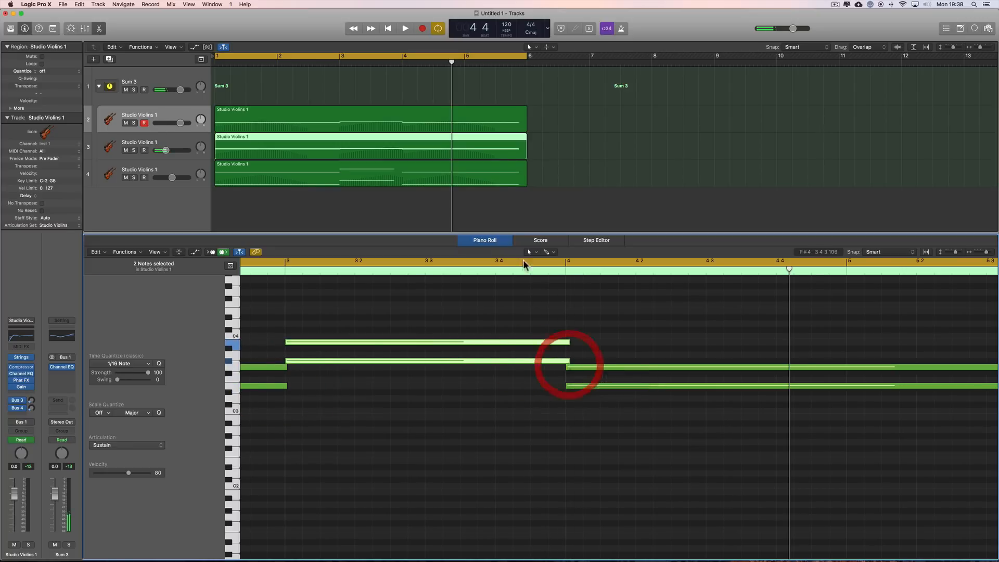
In the track 4 region, lengthen the two notes before bar 3 and the two before bar 4 to slightly overlap the following notes.
click(450, 173)
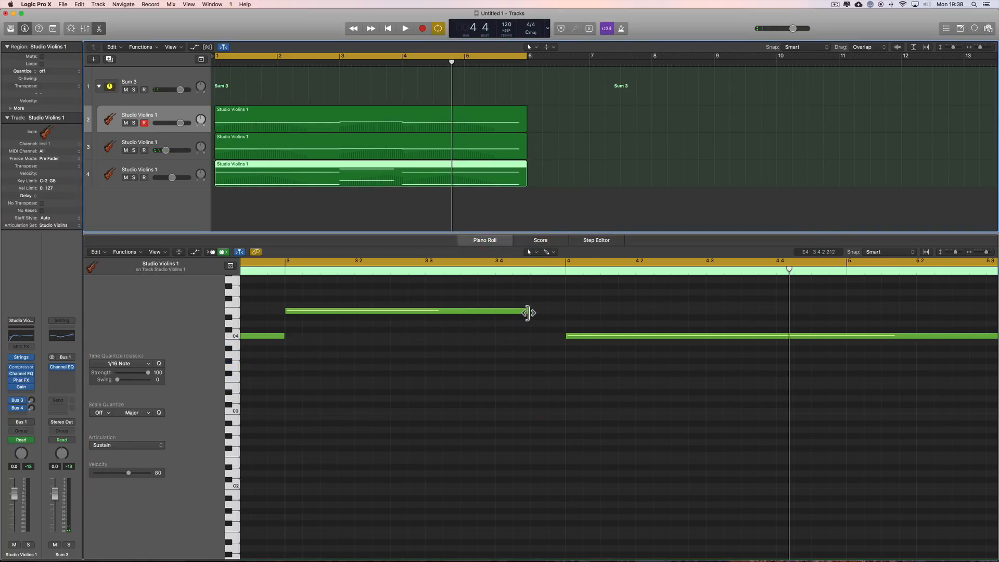
drag(529, 311, 560, 319)
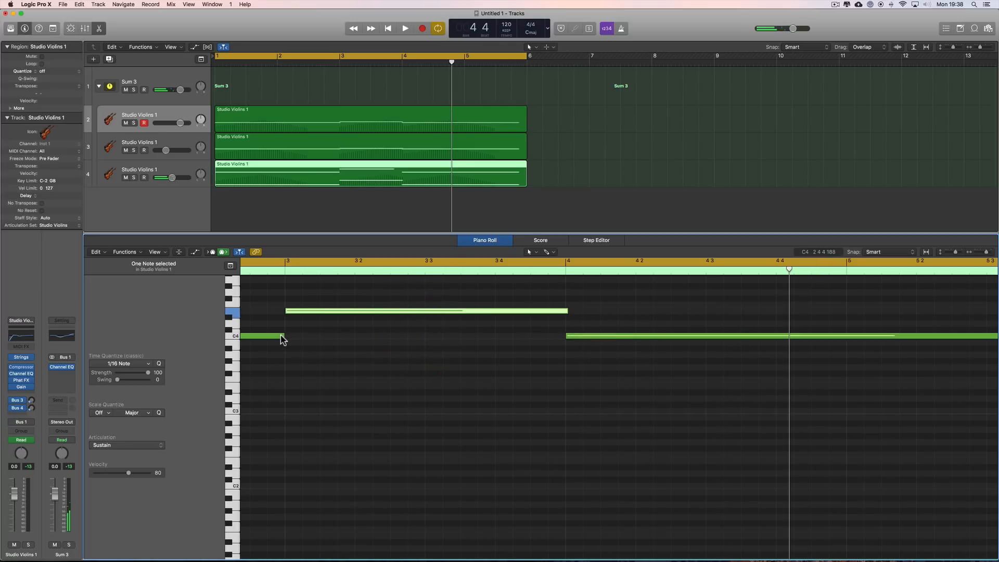
drag(281, 336, 289, 336)
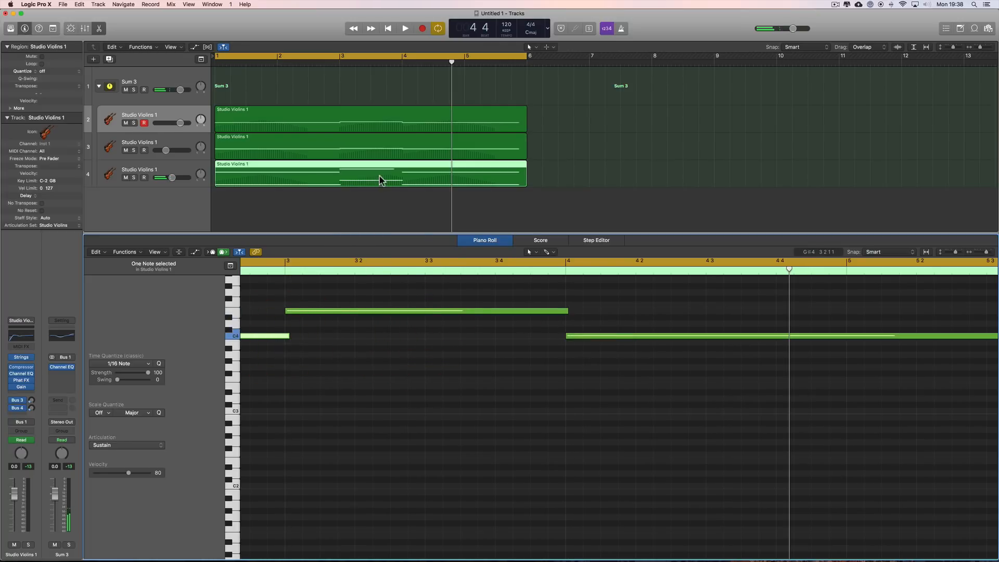
scroll(436, 300, up, 2)
scroll(437, 300, up, 5)
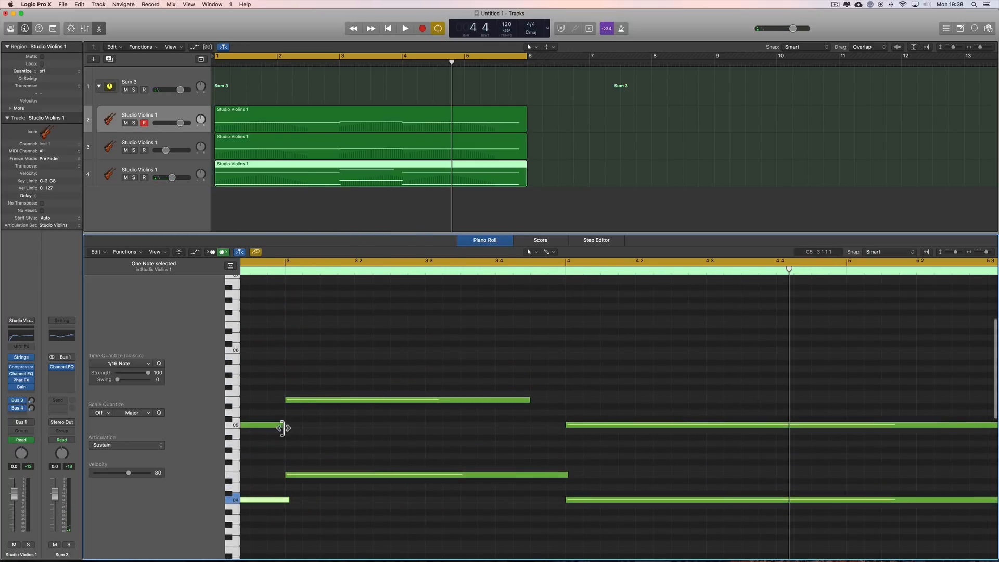
drag(283, 425, 288, 424)
drag(529, 400, 568, 405)
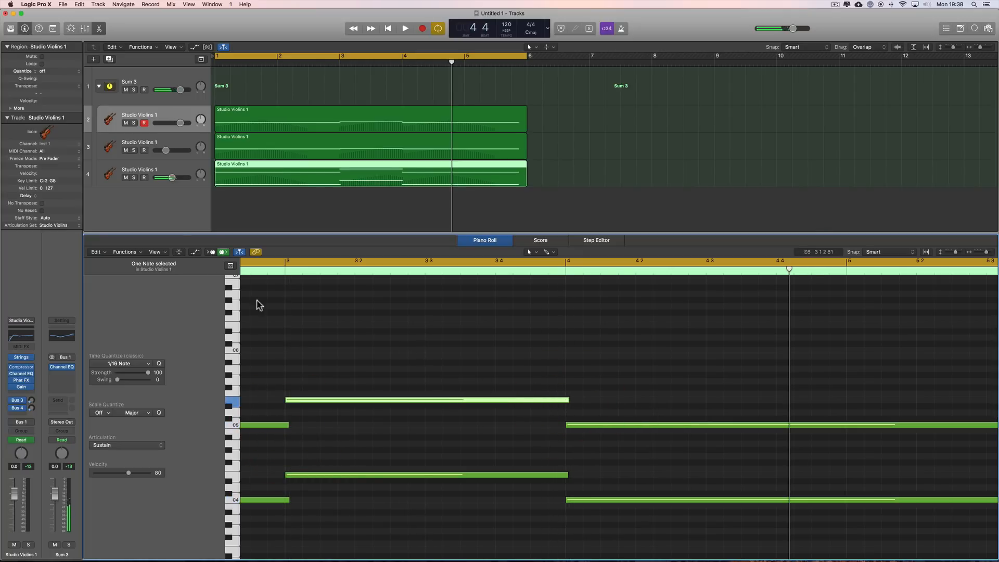
Trim the track 4 volume slightly and play the sequence from the start.
drag(172, 178, 167, 150)
click(180, 122)
click(249, 139)
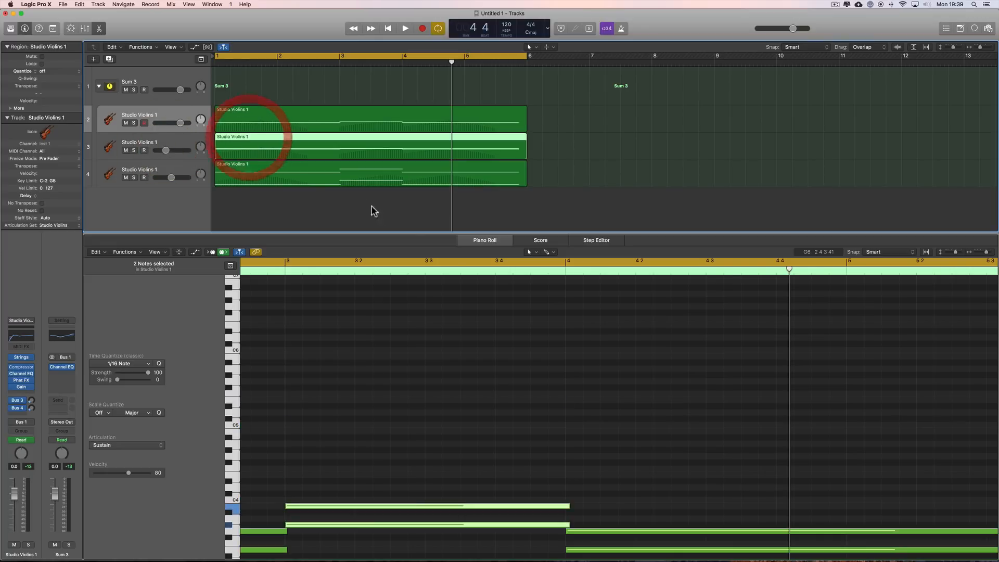
scroll(504, 310, down, 3)
drag(171, 178, 172, 179)
key(Return)
key(space)
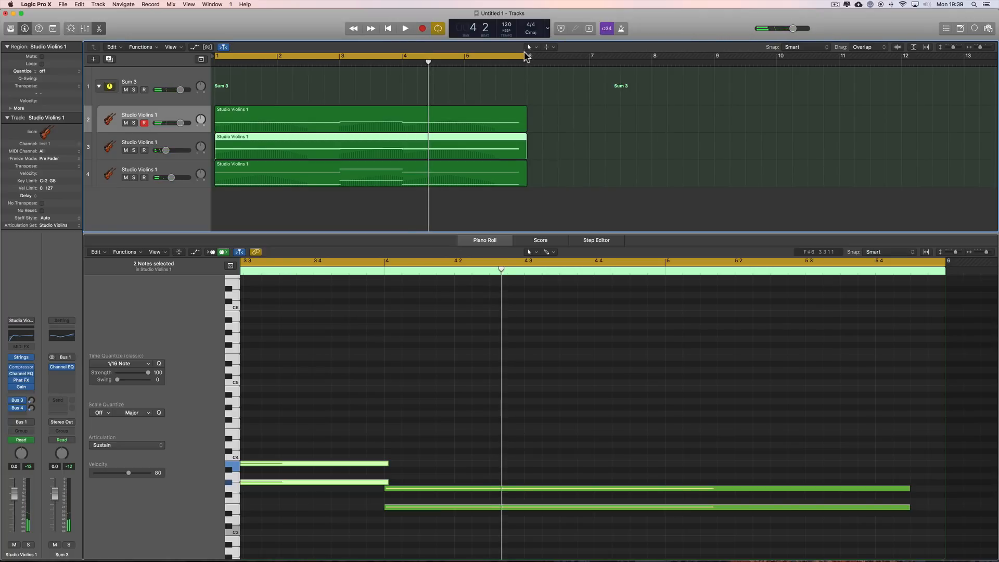
Extend the cycle range and the regions on tracks 2, 3 and 4 to bar 7.
drag(526, 57, 589, 69)
drag(547, 107, 592, 185)
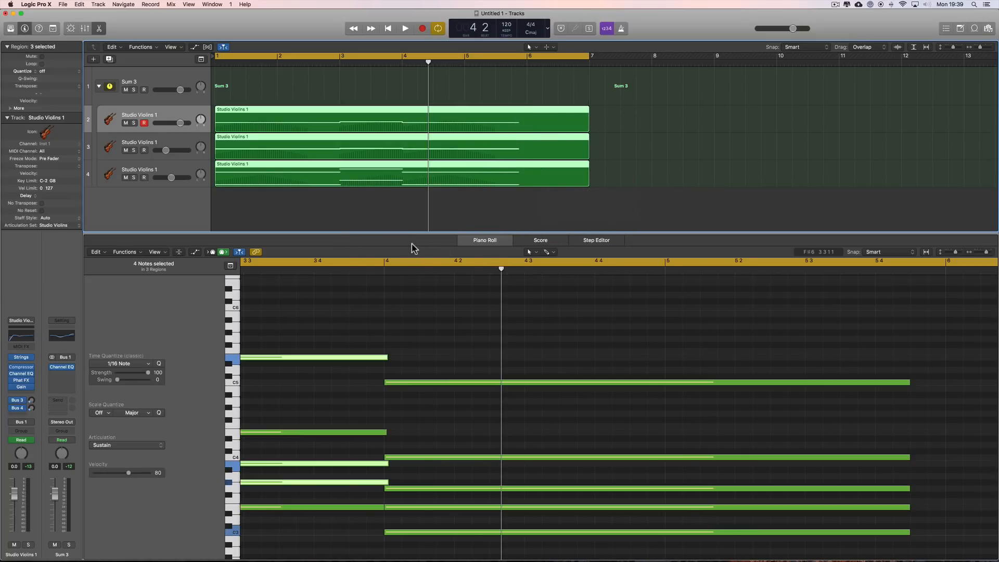
Move the third chord's notes to bar 5 across all three regions and lengthen the second chord to slightly overlap them.
scroll(463, 386, left, 10)
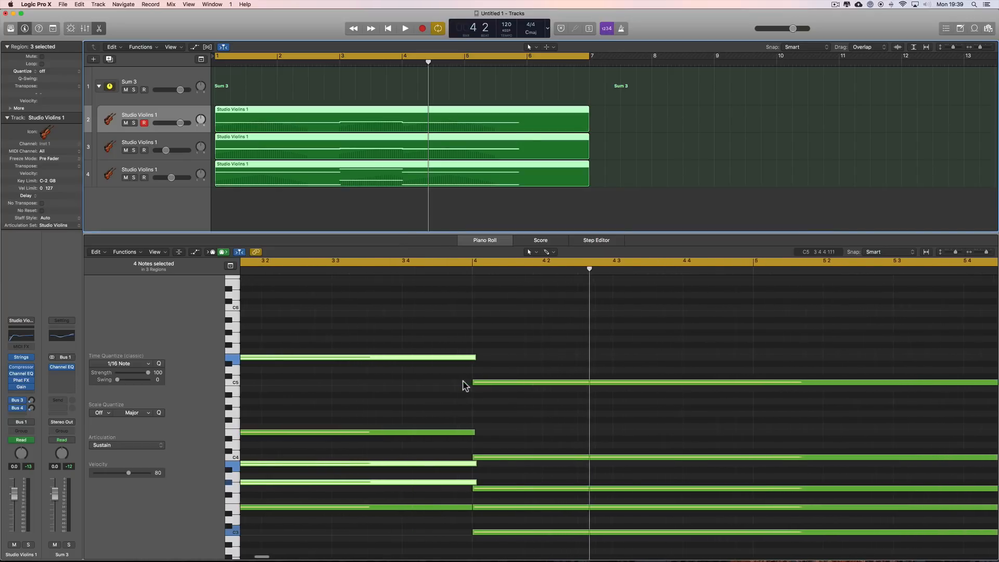
scroll(465, 386, down, 2)
scroll(466, 386, down, 2)
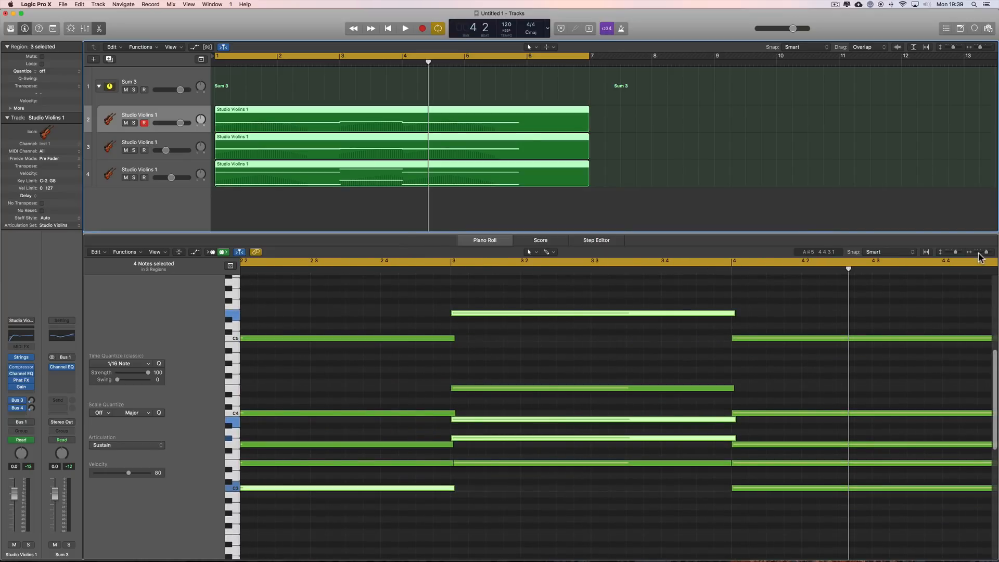
drag(985, 252, 976, 253)
drag(470, 292, 668, 503)
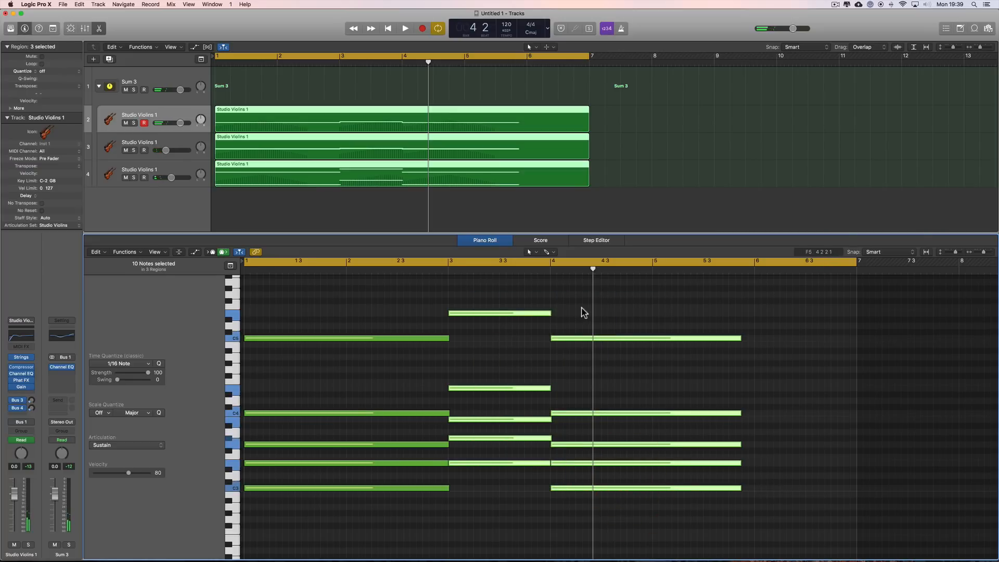
drag(584, 312, 652, 467)
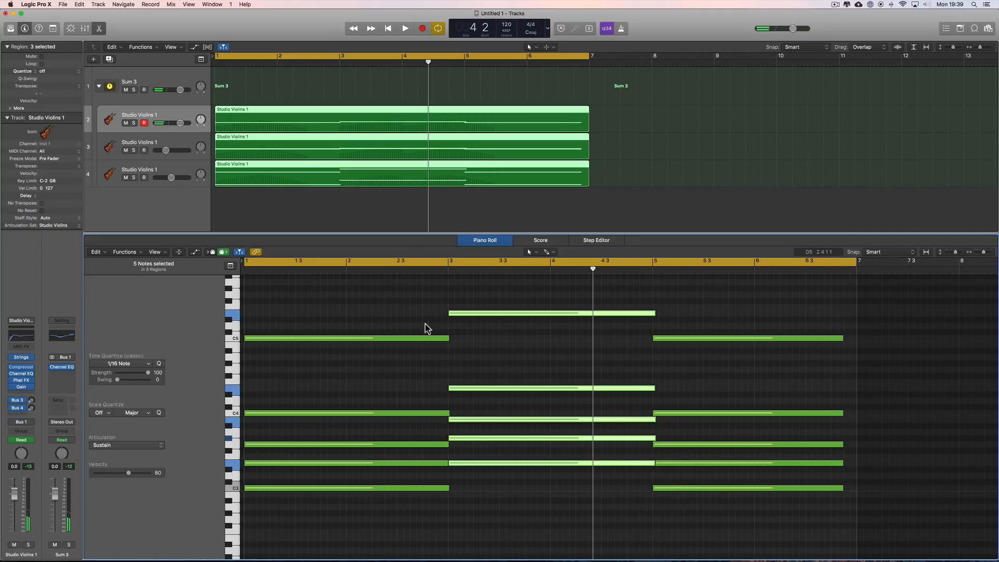
drag(424, 328, 449, 488)
Play through the sequence and lower the Sum 3 stack volume to -7.6 dB.
key(space)
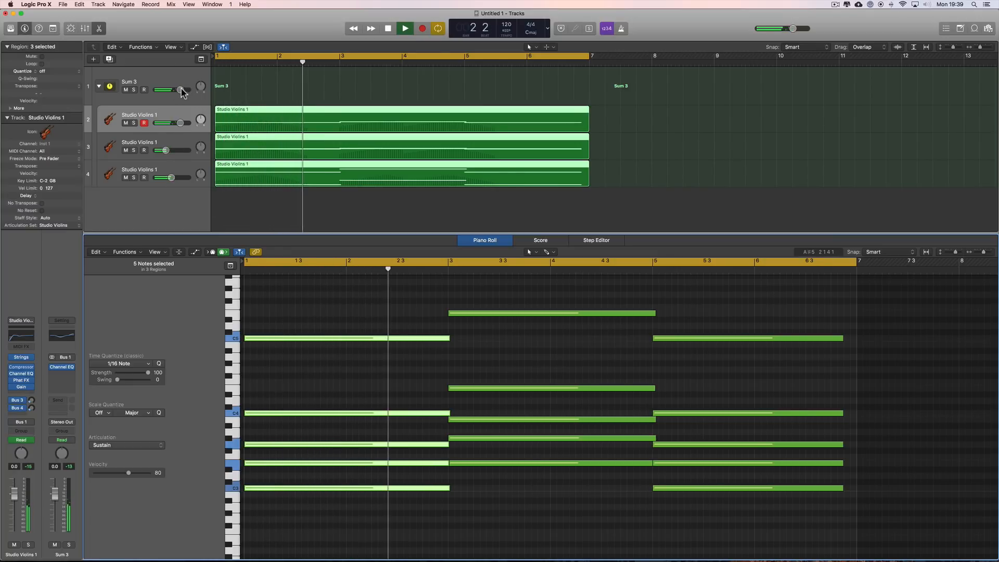
mouse_move(180, 90)
mouse_down()
mouse_move(152, 93)
mouse_move(174, 94)
mouse_up()
key(space)
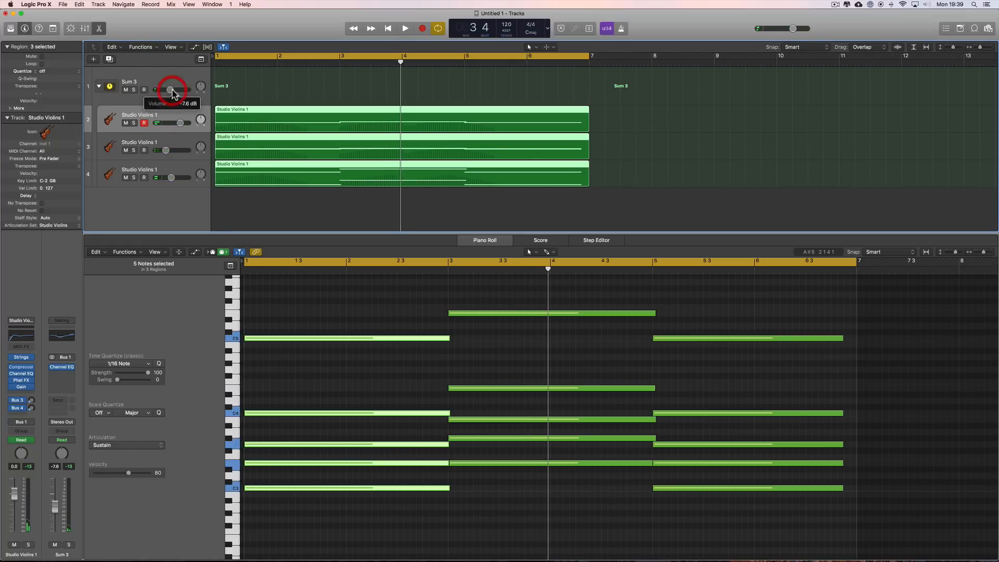
key(space)
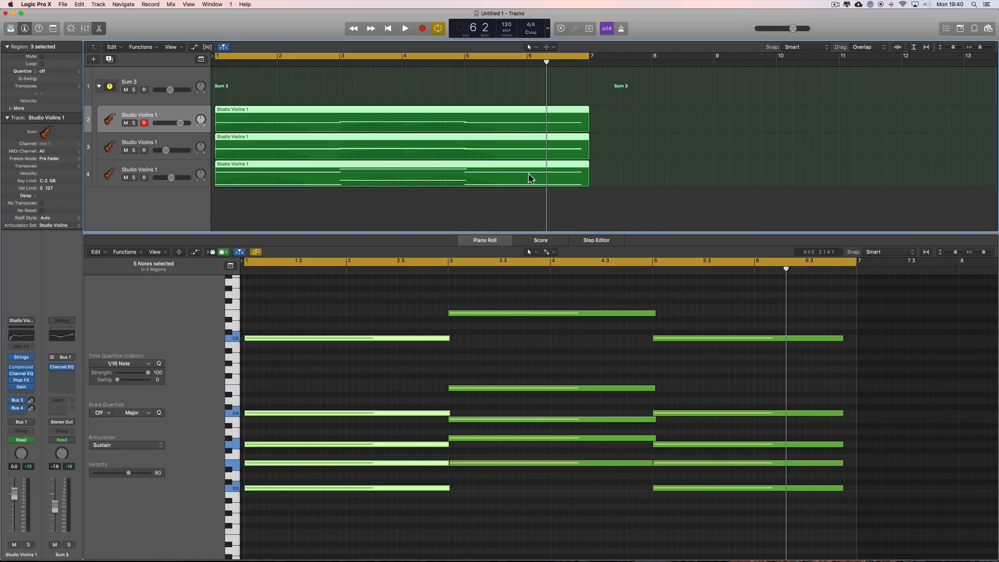
key(Return)
key(space)
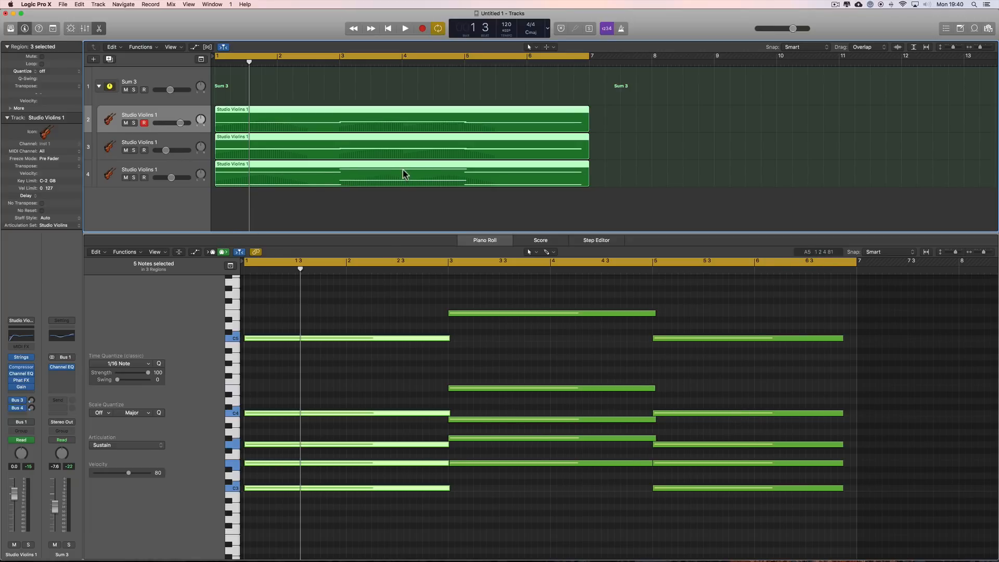
Open the track 2 region alone in the Piano Roll and display its Expression curve in the Automation/MIDI area.
click(167, 81)
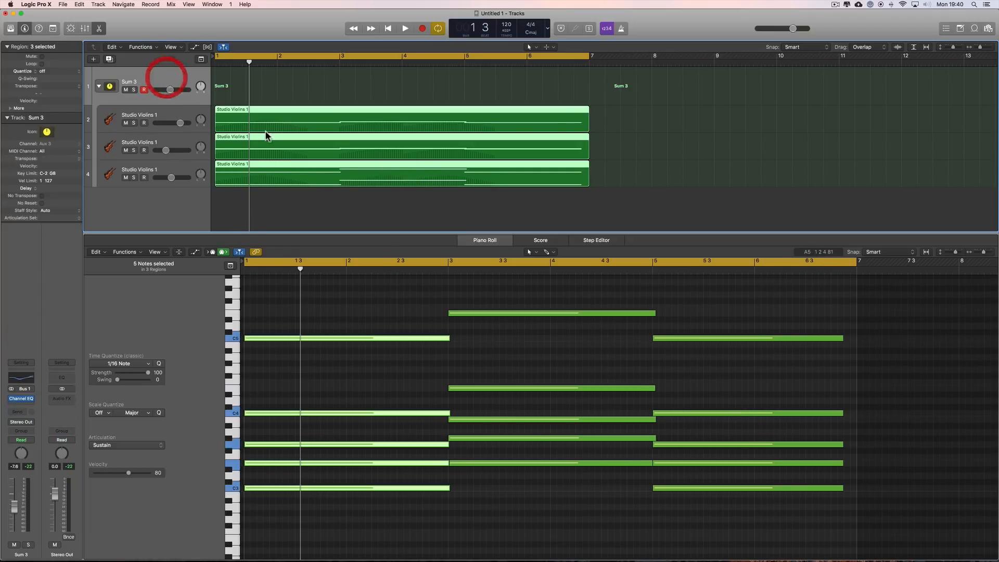
click(172, 119)
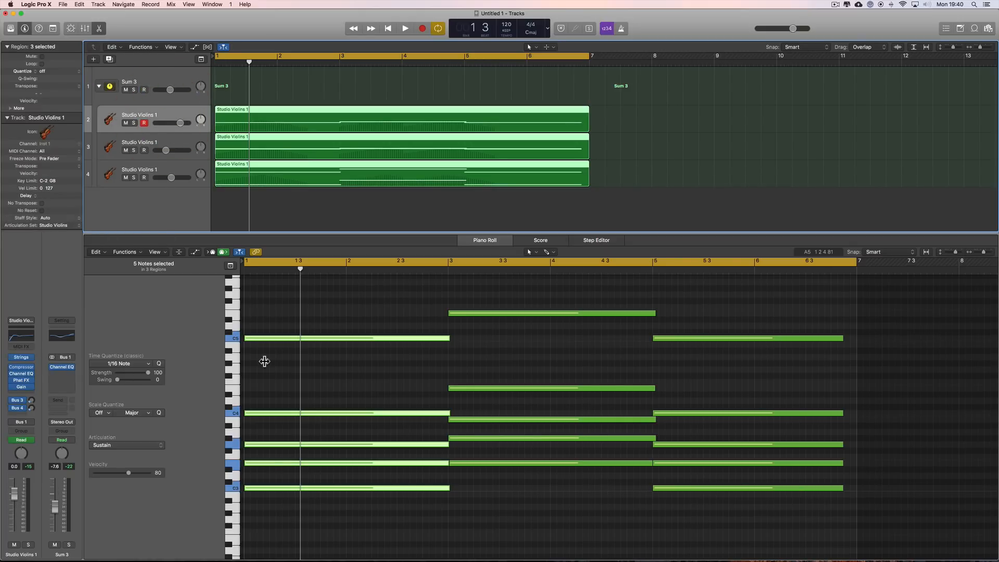
click(718, 119)
click(515, 114)
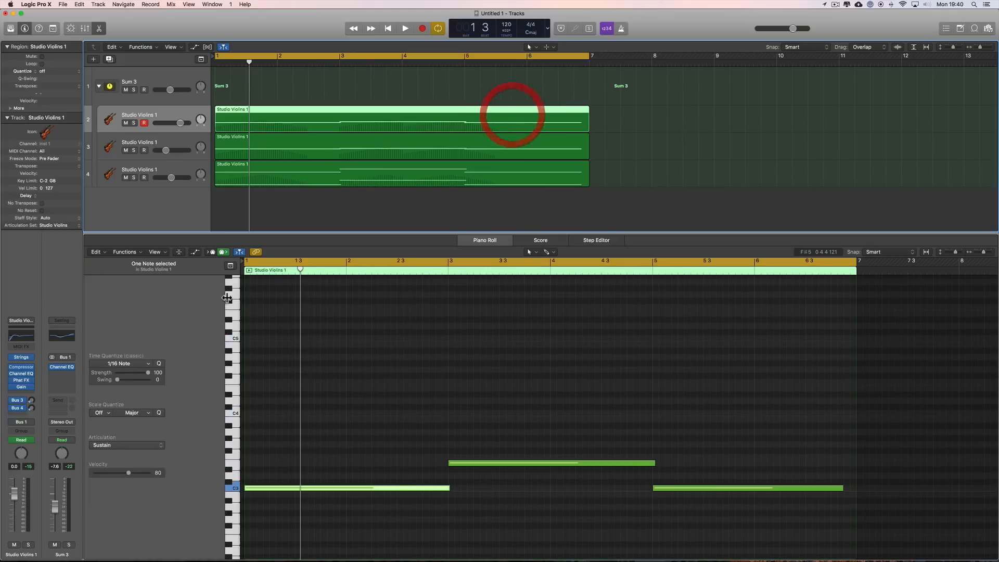
click(195, 252)
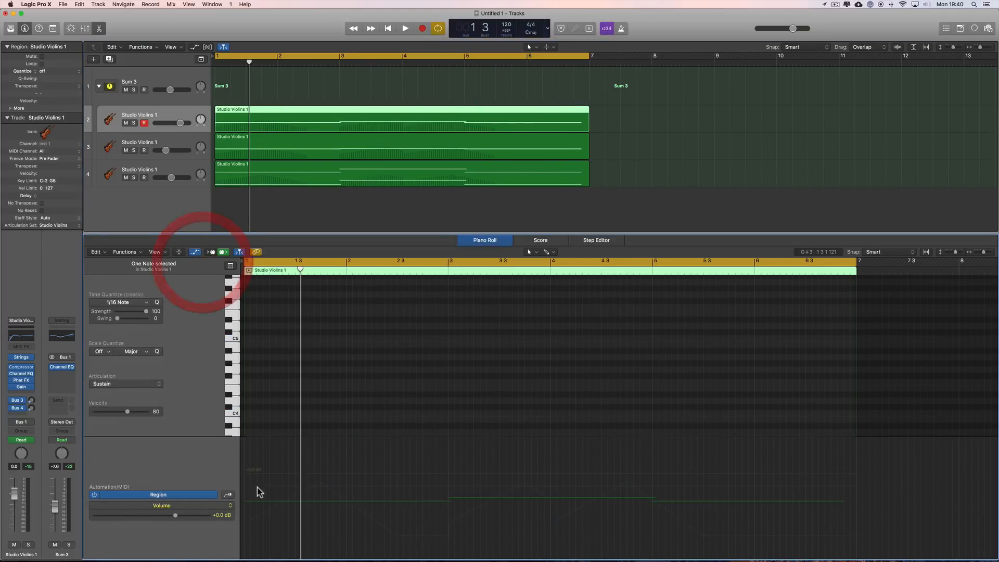
click(220, 506)
click(245, 541)
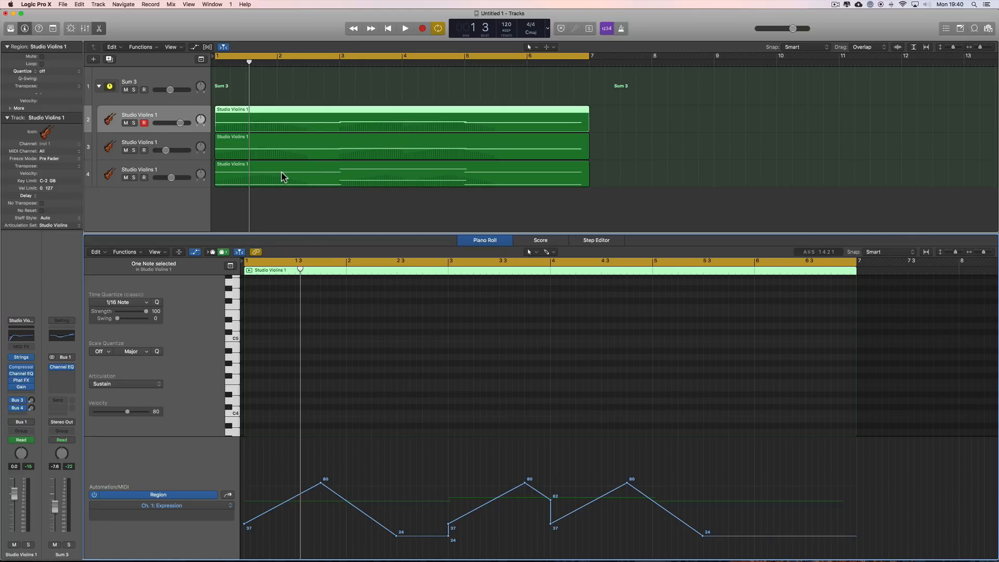
Lower the track 4 volume while the sequence plays.
key(space)
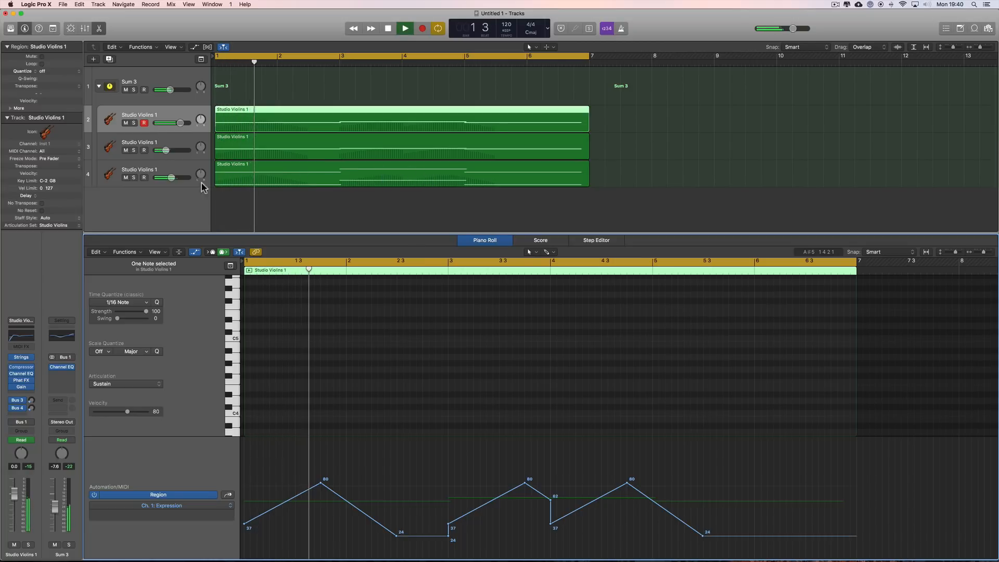
drag(170, 179, 161, 176)
key(space)
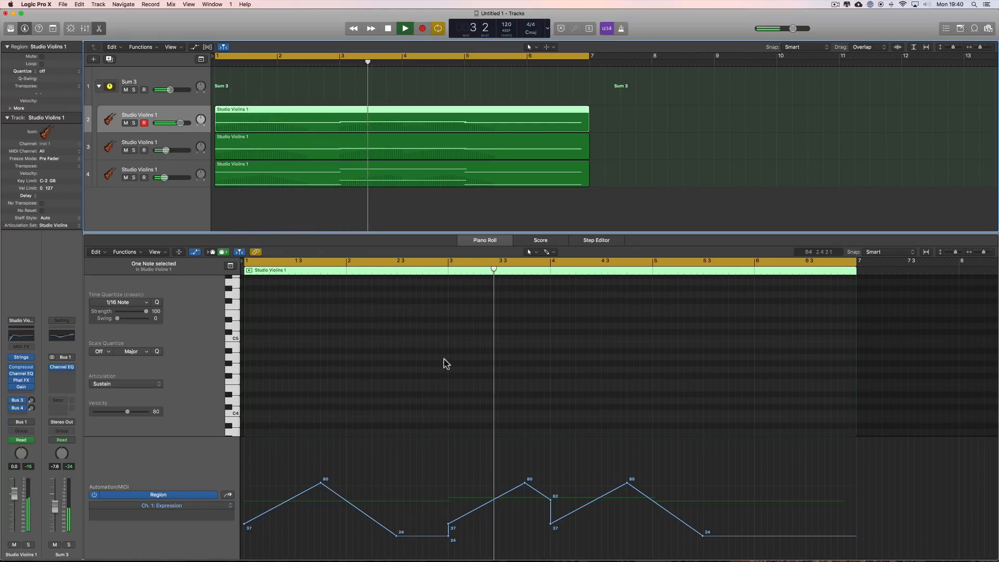
Smooth the track 2 Expression curve by removing the jumps at bars 3 and 4 and lowering the second and third peaks to about 70.
key(space)
drag(448, 524, 453, 536)
key(space)
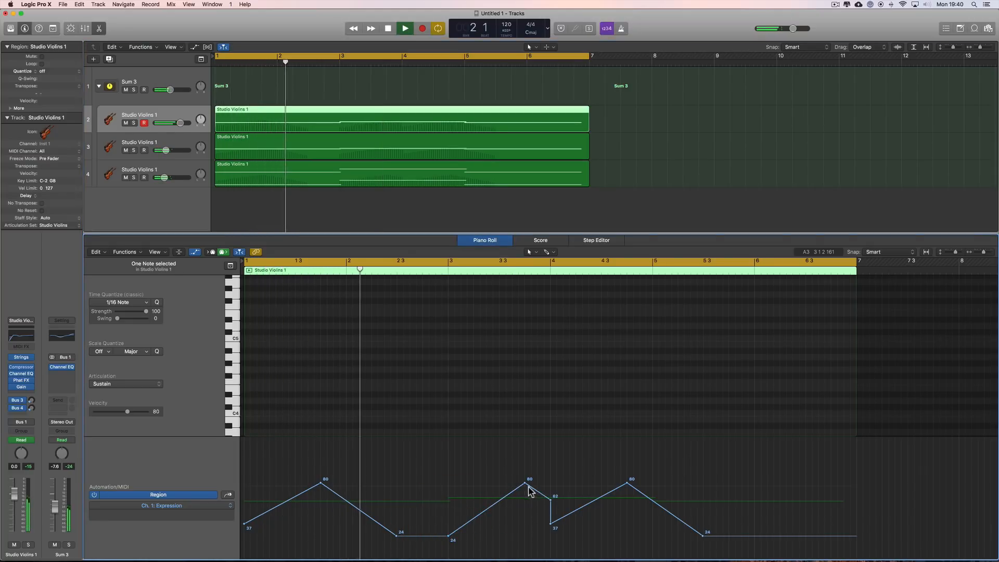
drag(524, 483, 542, 515)
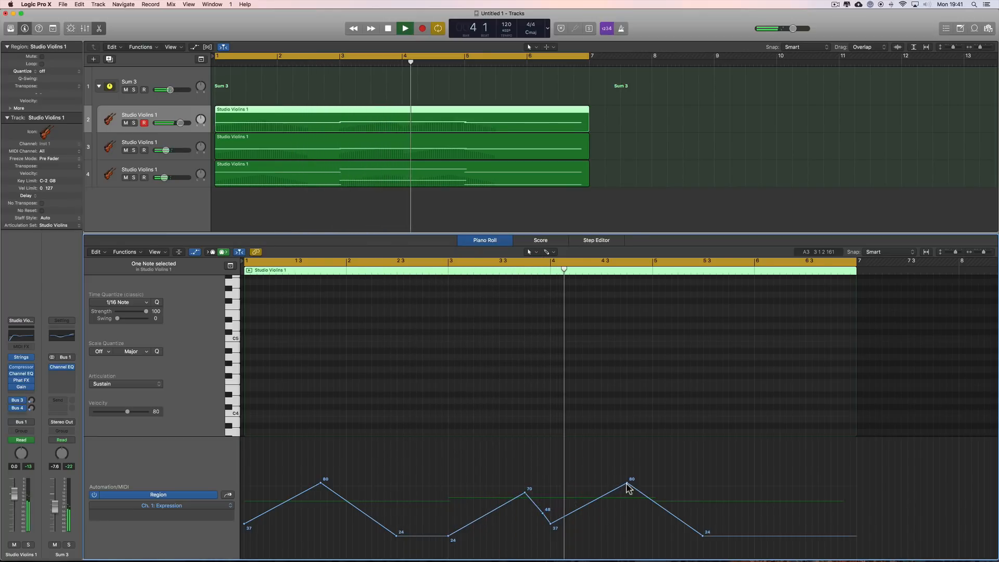
drag(628, 484, 628, 493)
key(space)
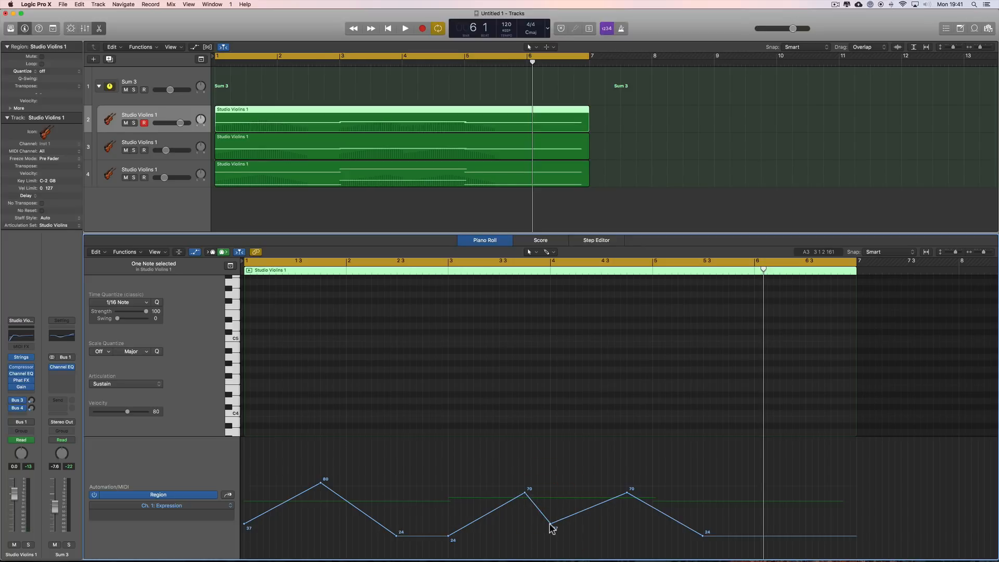
Reshape the Expression curve to peak at 70 just after bar 4, dip to about 15 at bar 5, rise to about 36, and play it.
drag(551, 524, 591, 523)
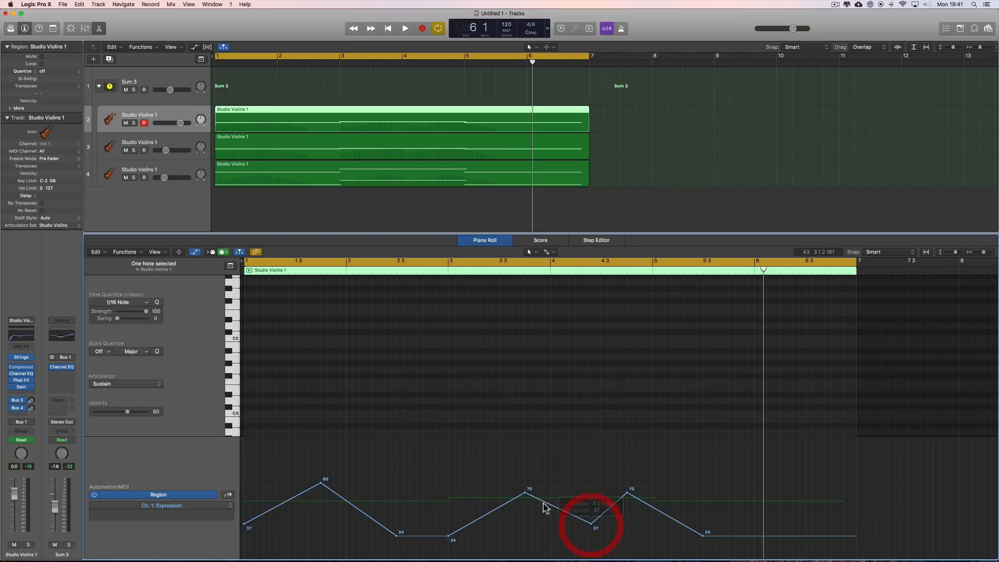
drag(527, 493, 642, 537)
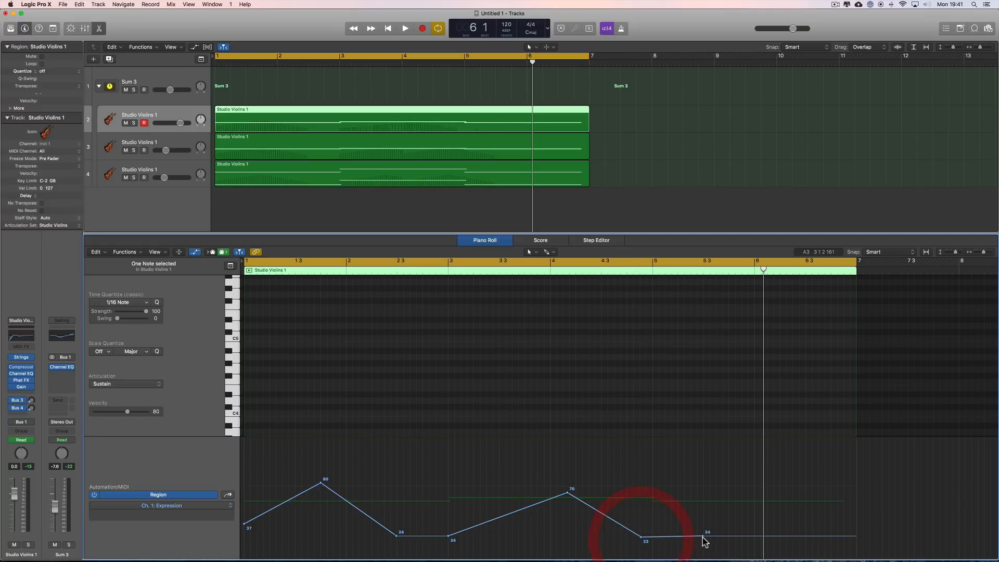
drag(703, 536, 655, 546)
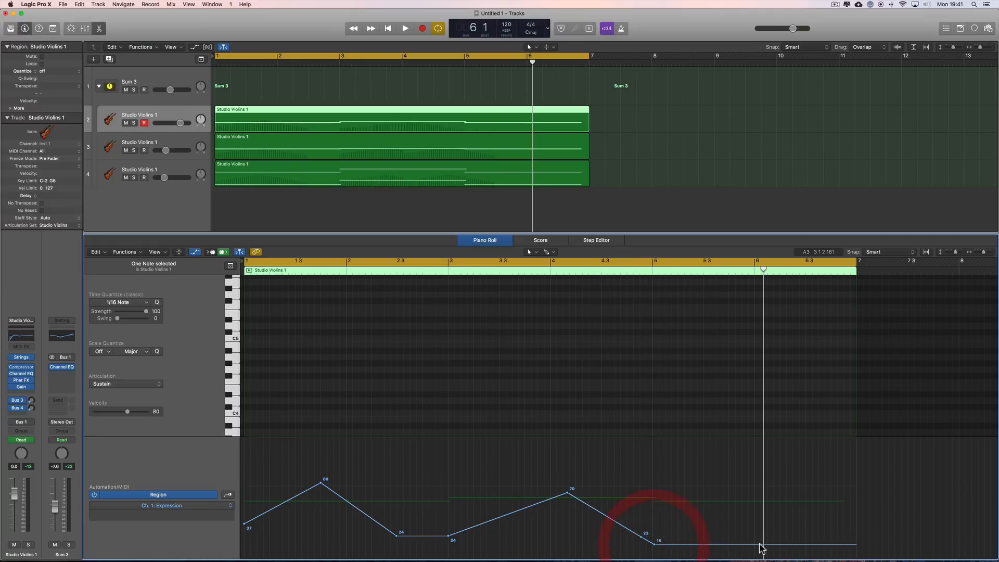
drag(761, 547, 835, 526)
key(space)
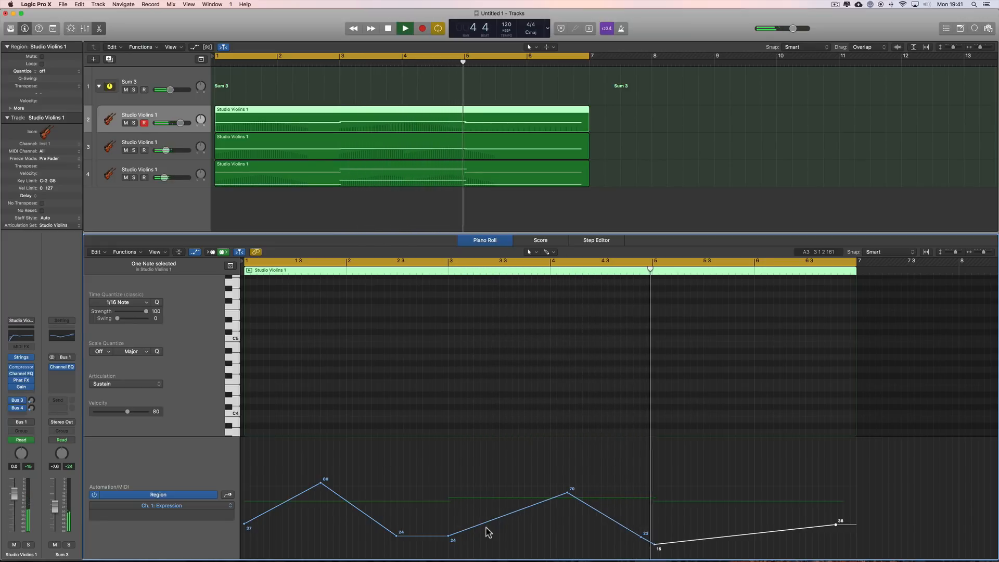
key(space)
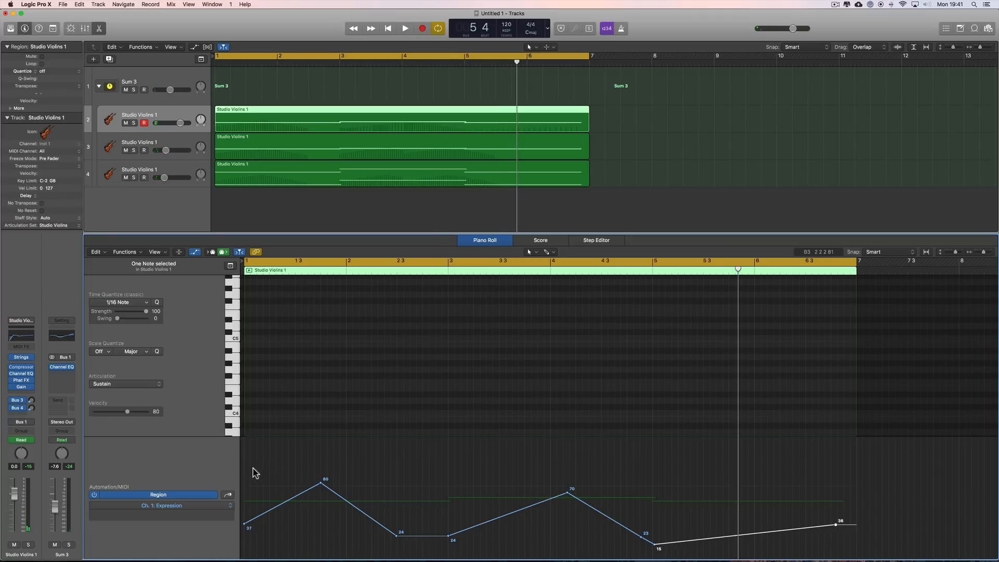
Copy all Expression points of the track 2 region and open the track 3 region's curve.
drag(862, 471, 255, 538)
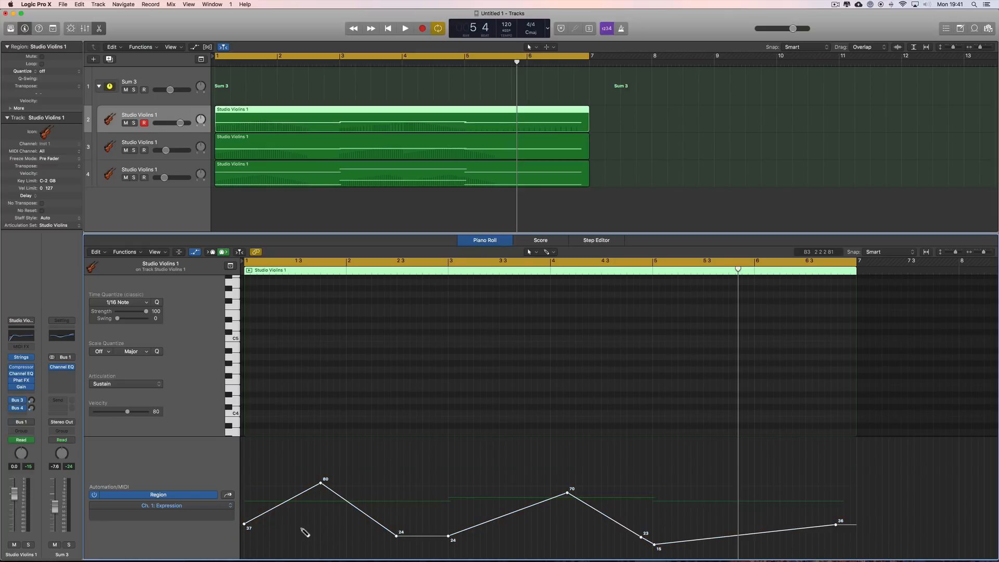
click(366, 151)
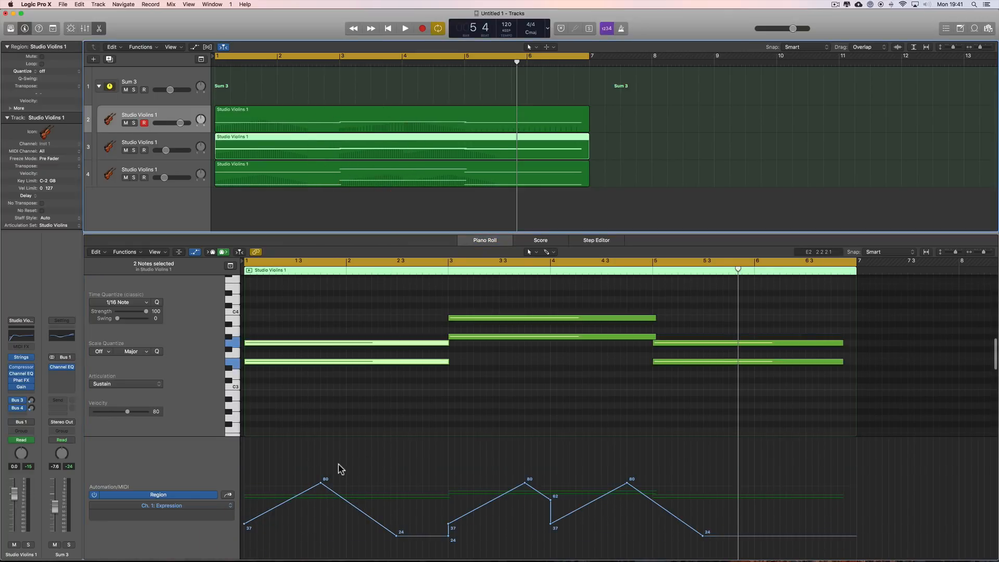
drag(255, 459, 743, 552)
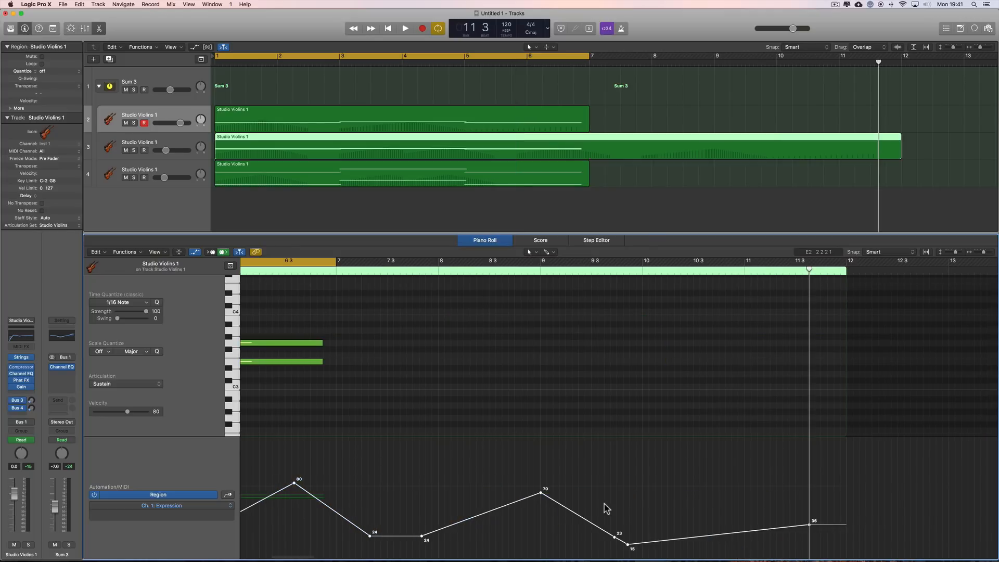
scroll(606, 508, left, 10)
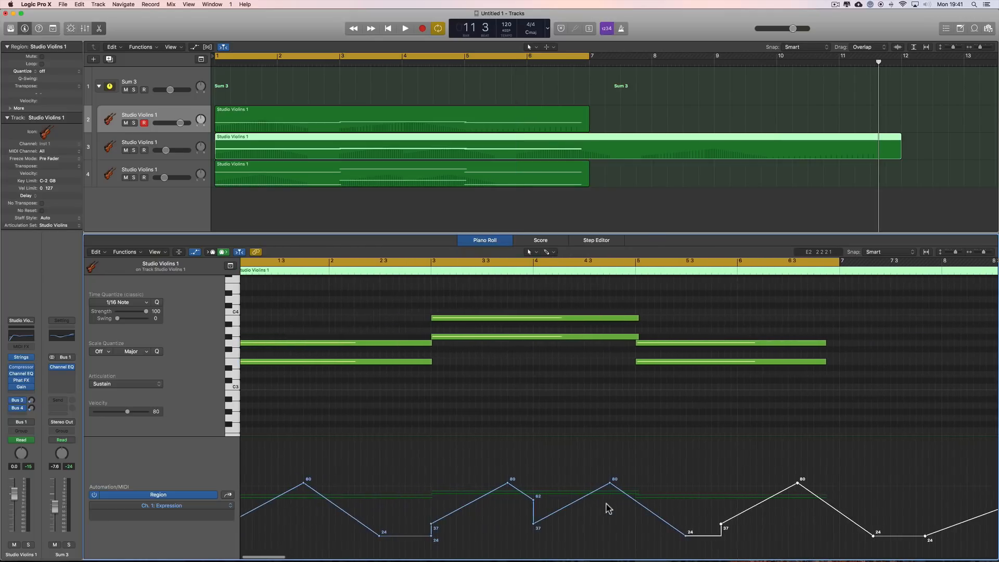
key(super+z)
scroll(515, 494, left, 2)
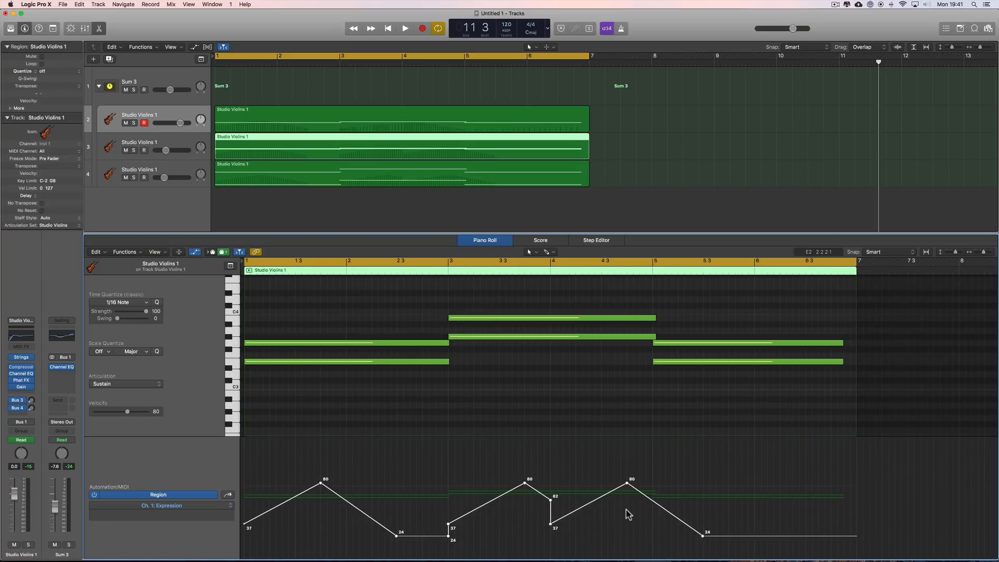
Clear the track 3 region's Expression curve and paste the copied track 2 curve in its place from bar 1.
drag(878, 62, 205, 110)
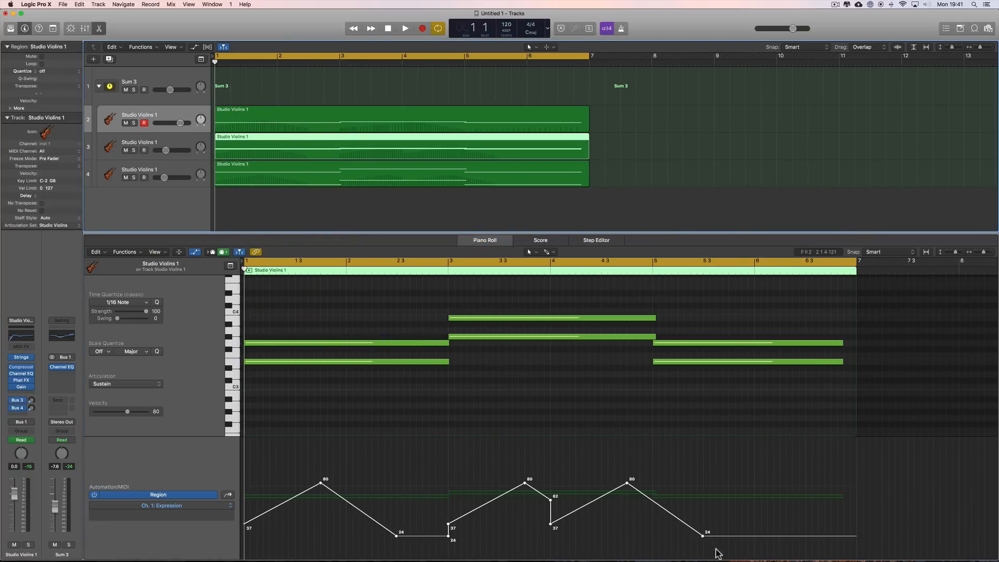
drag(702, 539, 416, 531)
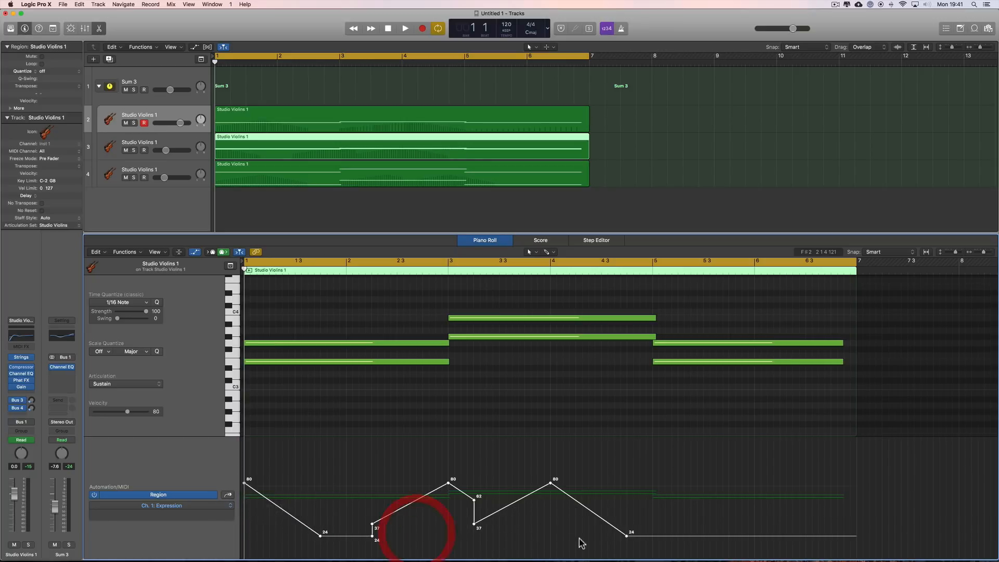
click(430, 528)
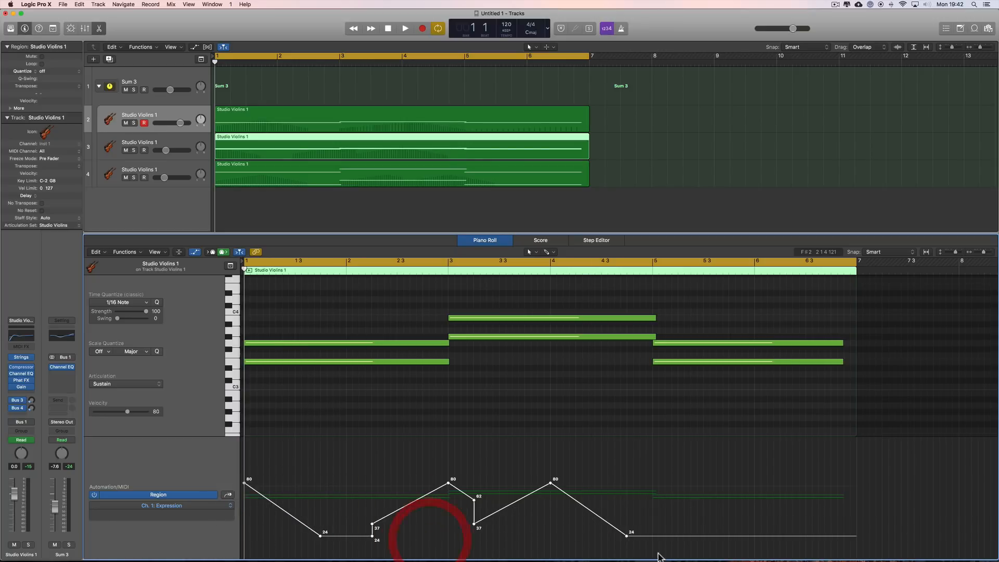
drag(630, 536, 243, 492)
click(243, 490)
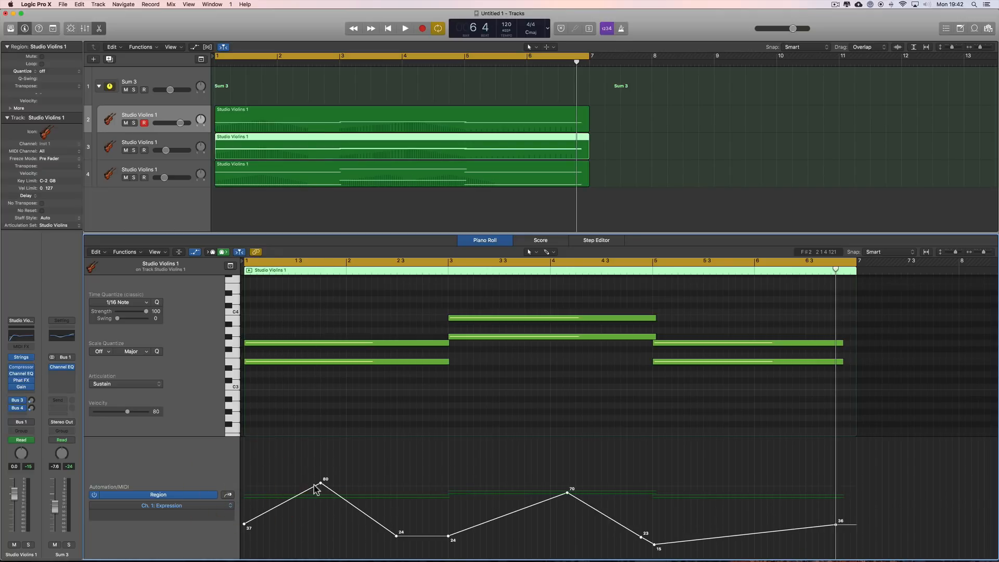
Replace the track 4 region's Expression curve with the copied track 2 curve from bar 1 and play the sequence.
click(352, 183)
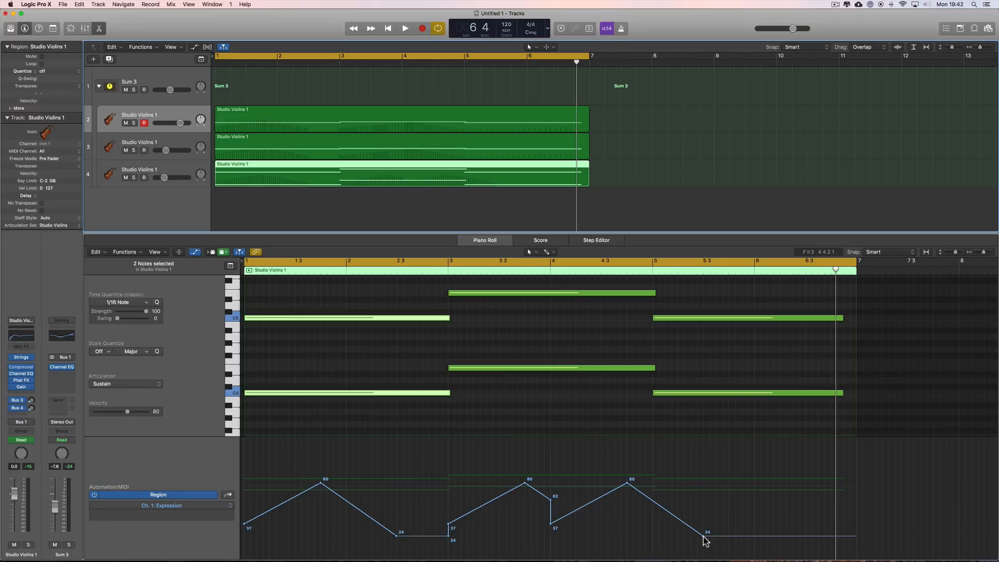
drag(704, 536, 245, 518)
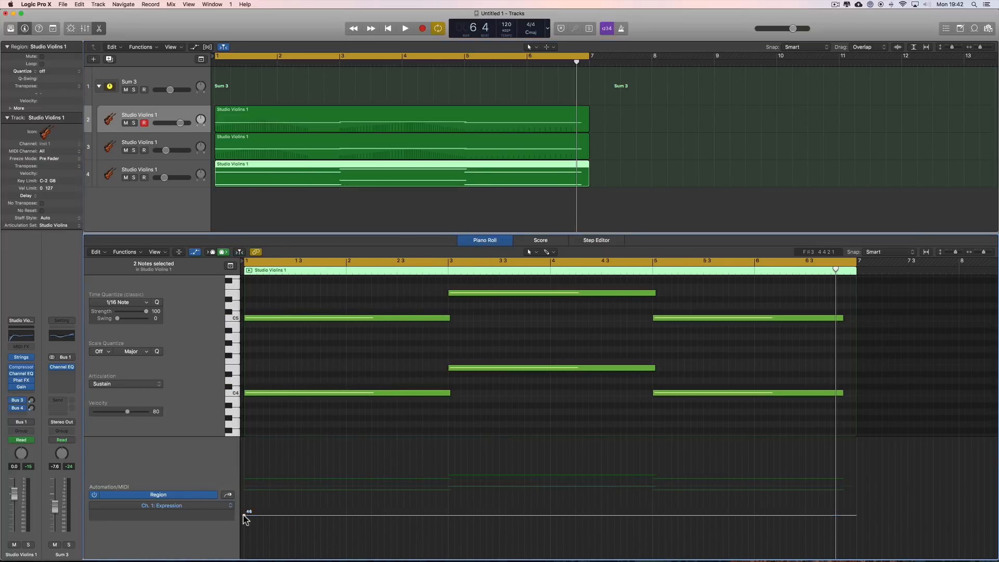
click(244, 516)
drag(834, 271, 245, 294)
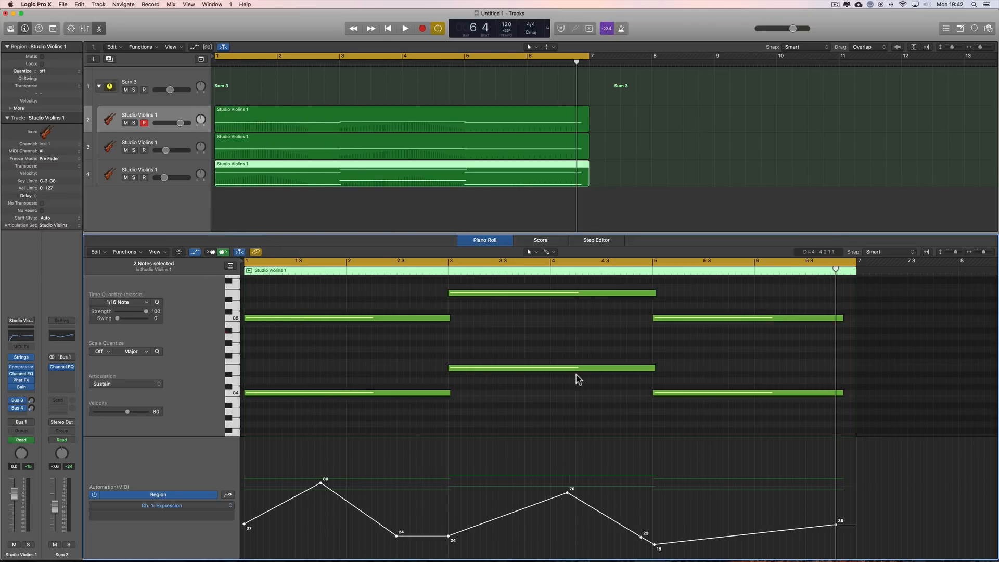
key(space)
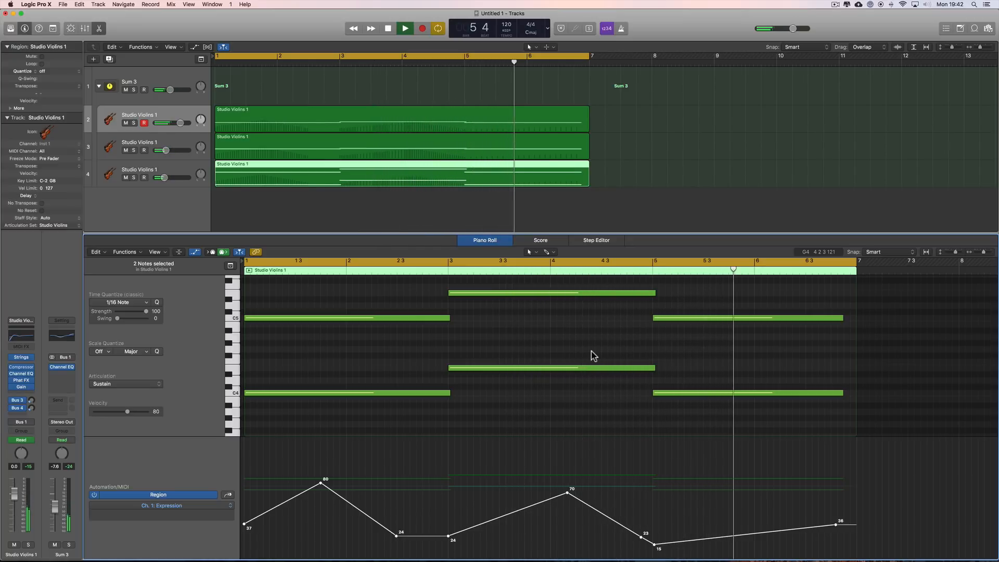
key(space)
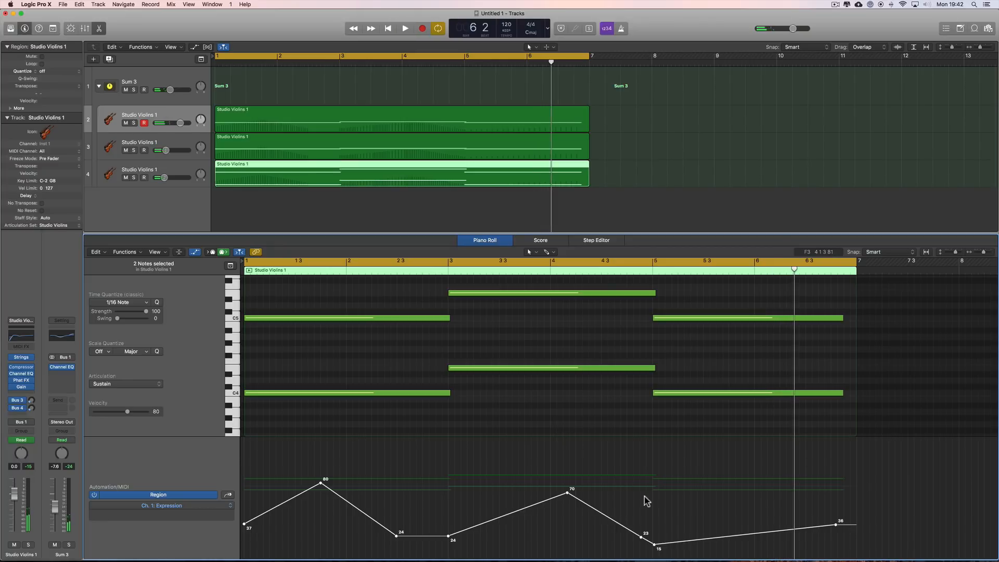
Delete the 23 point just before bar 5 from the track 4 Expression curve, keep the 15 dip at bar 5, and play it.
click(655, 544)
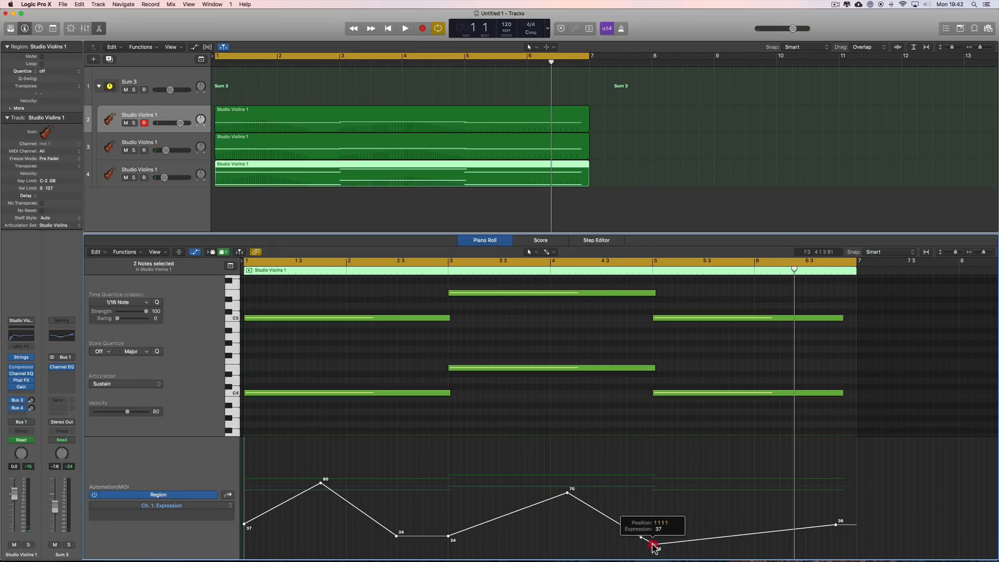
click(653, 545)
click(662, 534)
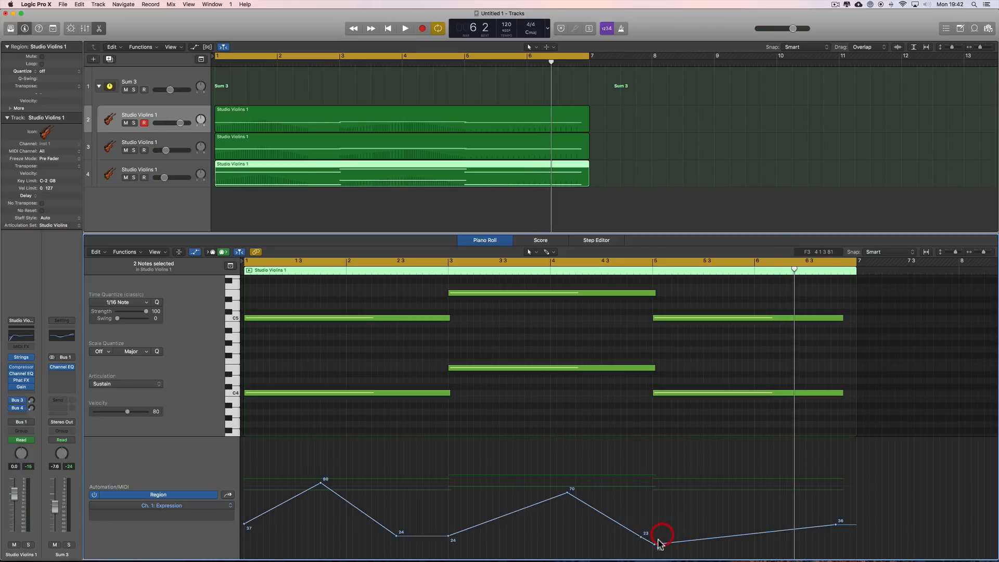
click(654, 545)
scroll(448, 327, up, 1)
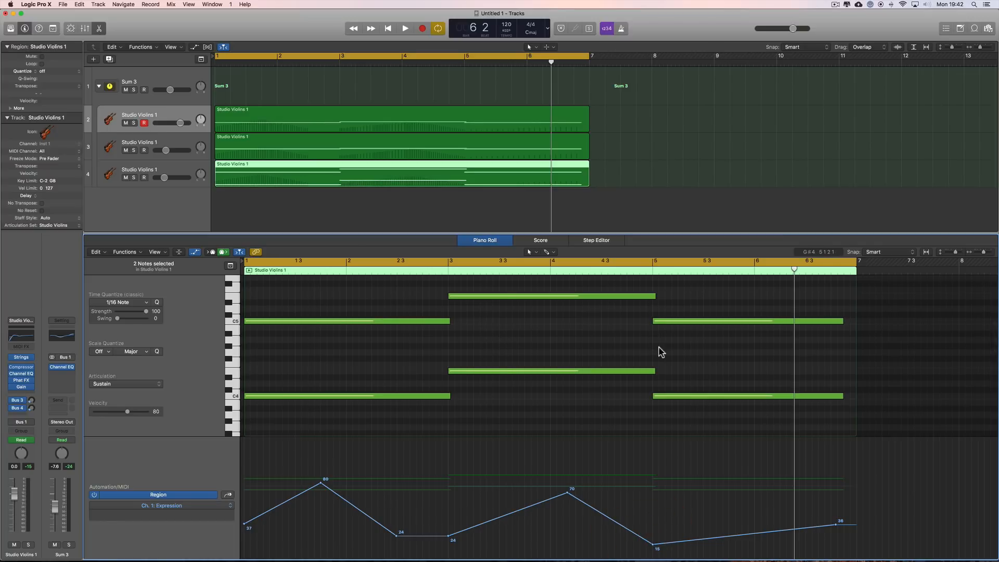
key(space)
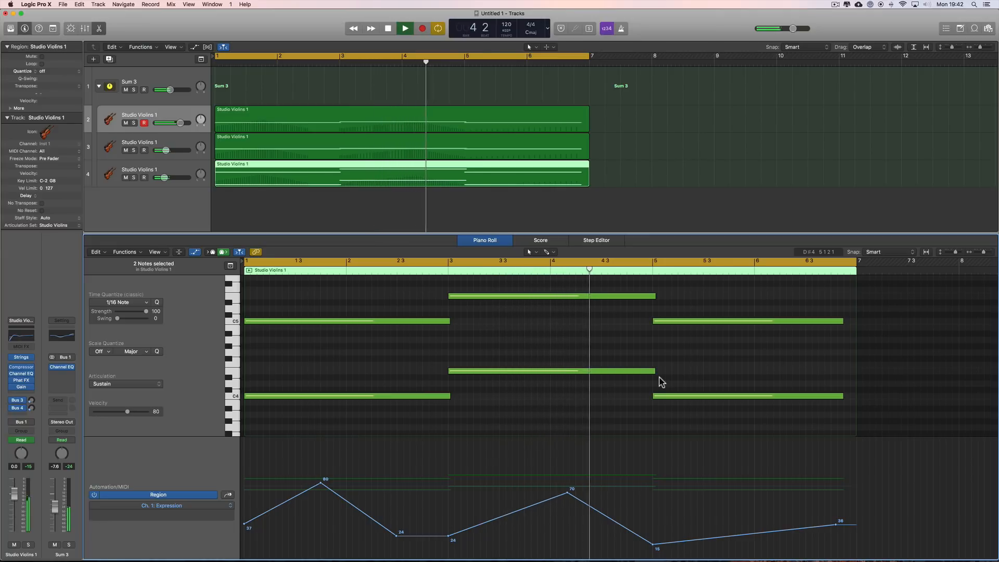
key(space)
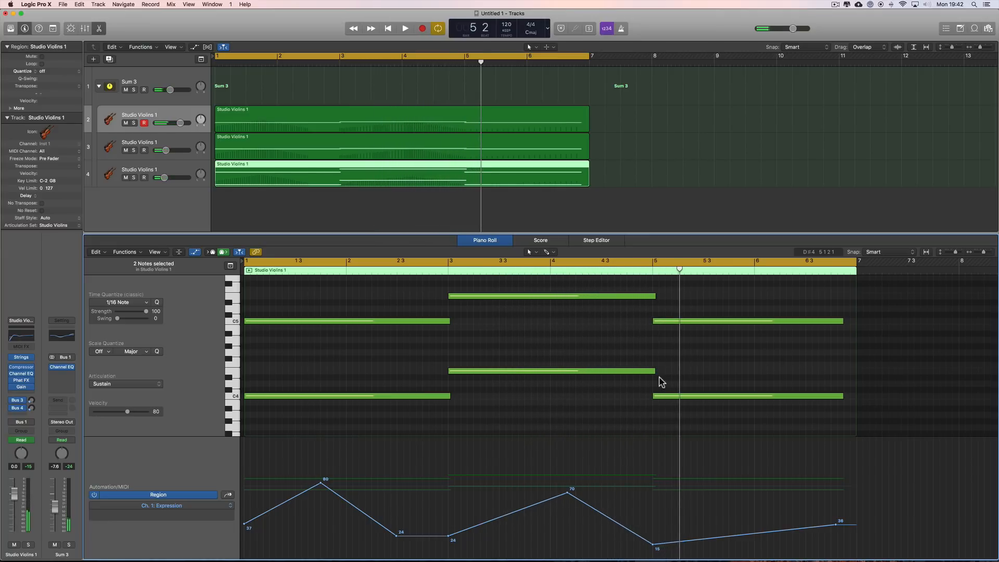
Delete the 23 point just before bar 5 from the track 3 Expression curve and nudge the dip onto bar 5.
click(485, 147)
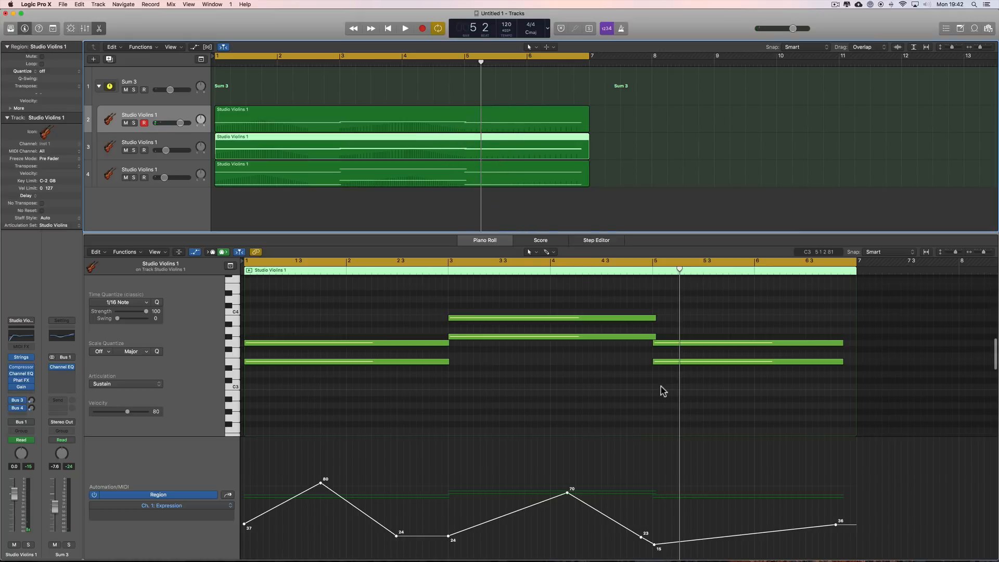
click(642, 538)
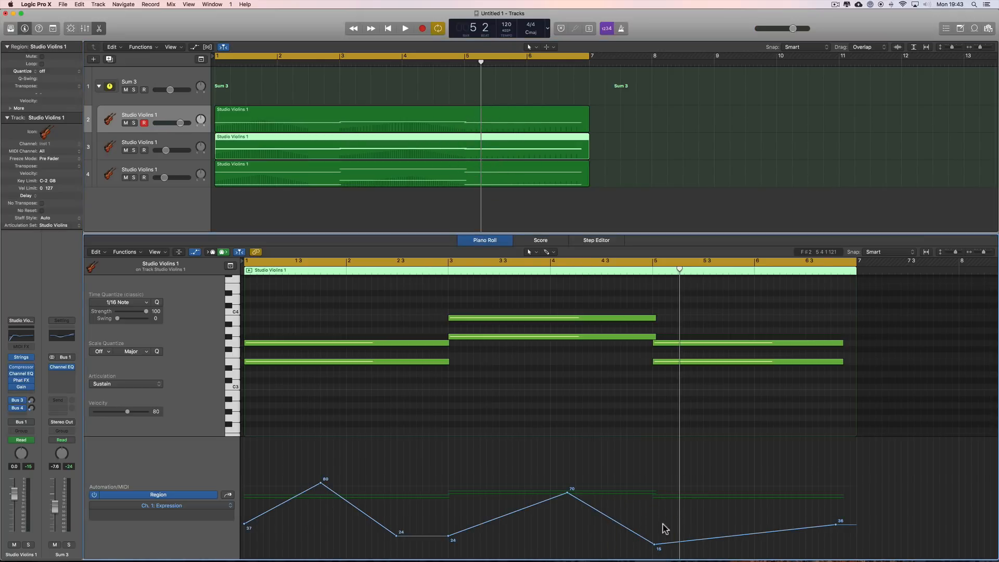
drag(657, 548, 655, 548)
drag(654, 548, 655, 549)
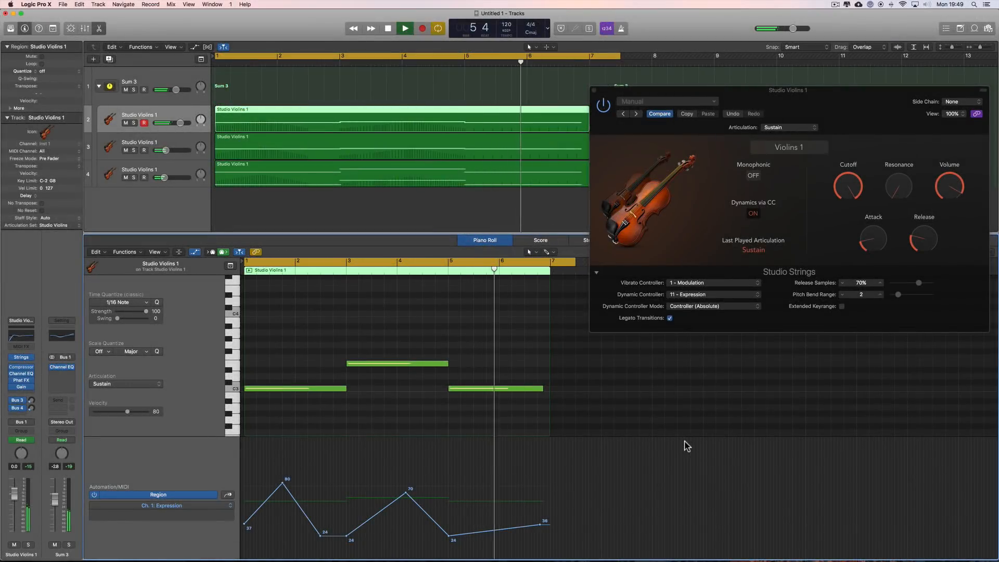
Stop playback, move the track 2 curve's 70 peak earlier to bar 4, and add an Expression point of about 24 before bar 5.
key(space)
scroll(620, 462, right, 1)
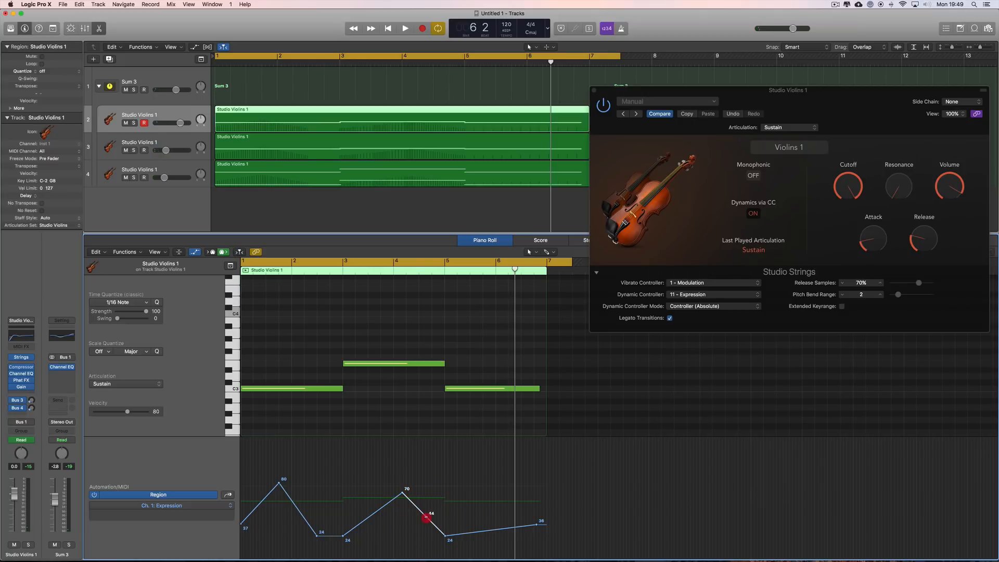
drag(426, 518, 426, 529)
drag(402, 495, 395, 493)
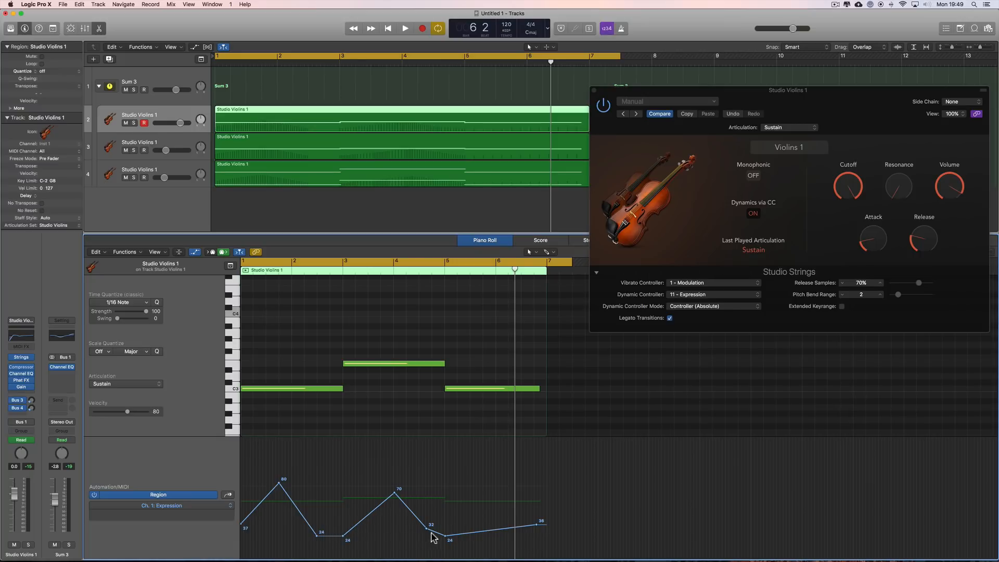
drag(425, 528, 425, 536)
Move the track 3 curve's 70 peak to bar 4 and add an Expression point of 24 shortly before bar 5.
click(435, 147)
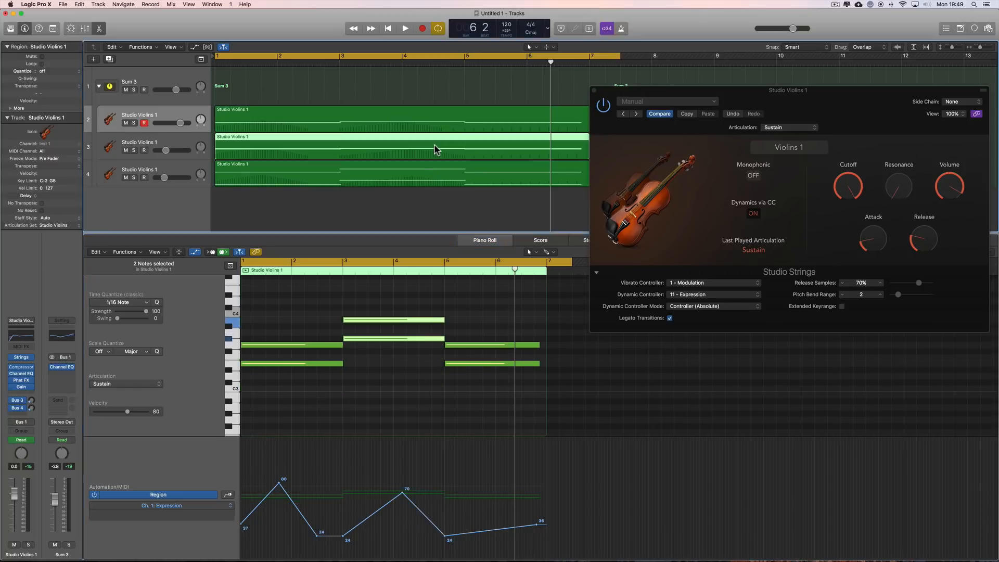
click(401, 493)
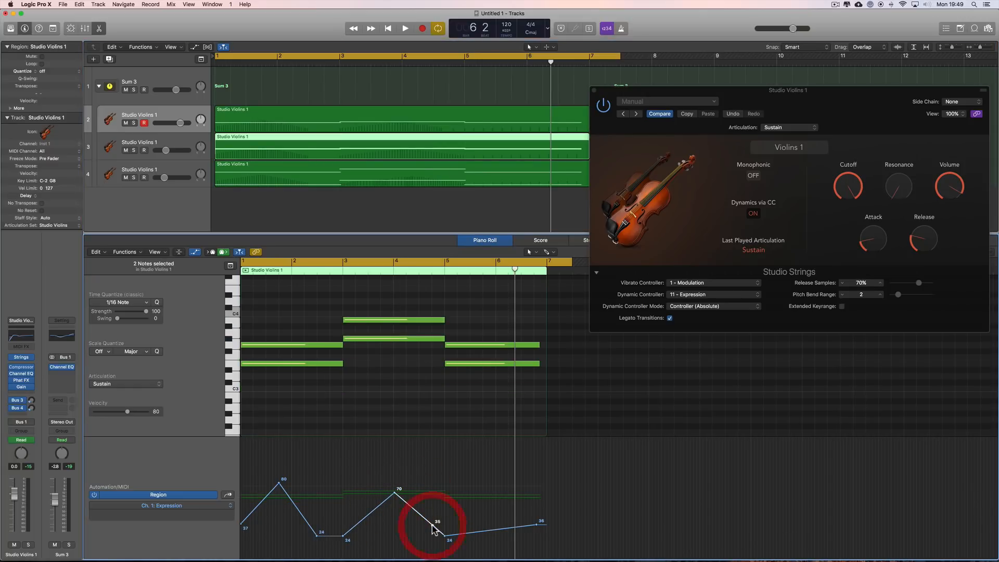
mouse_move(432, 529)
mouse_down()
mouse_move(429, 542)
mouse_move(429, 534)
mouse_up()
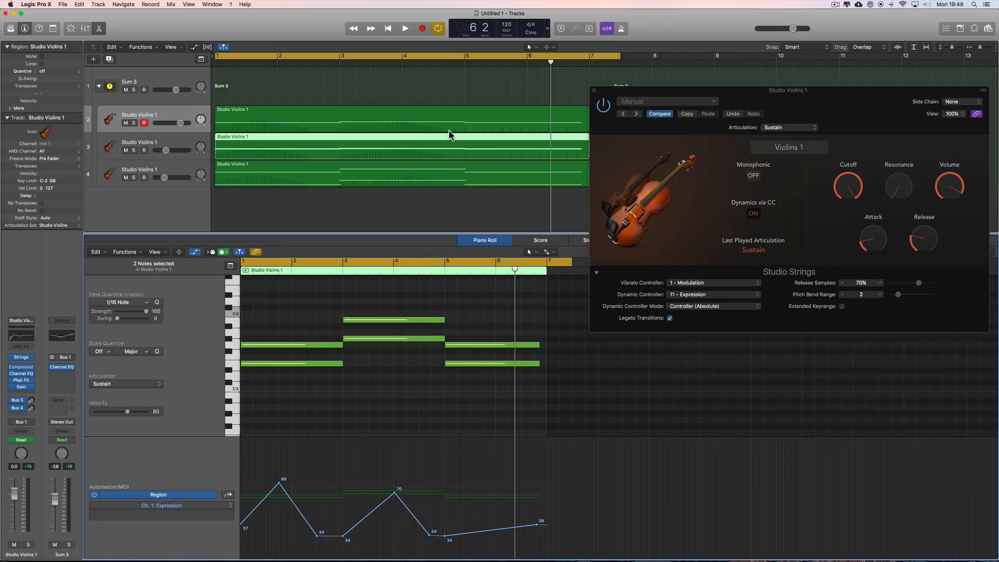
Shift the track 4 curve's 70 peak to bar 4, add an Expression point of 24 before bar 5, and play from the start.
click(446, 167)
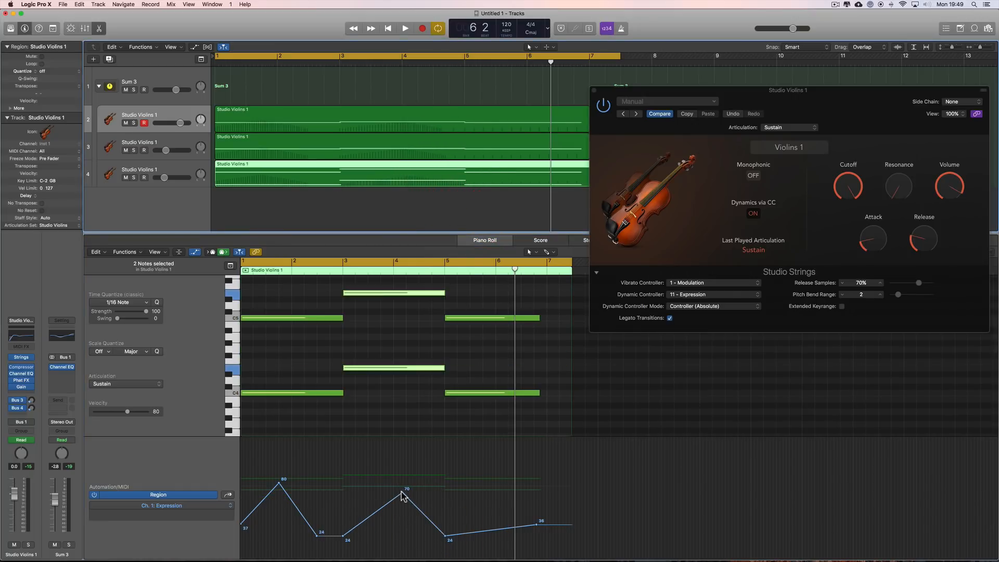
drag(402, 492, 398, 492)
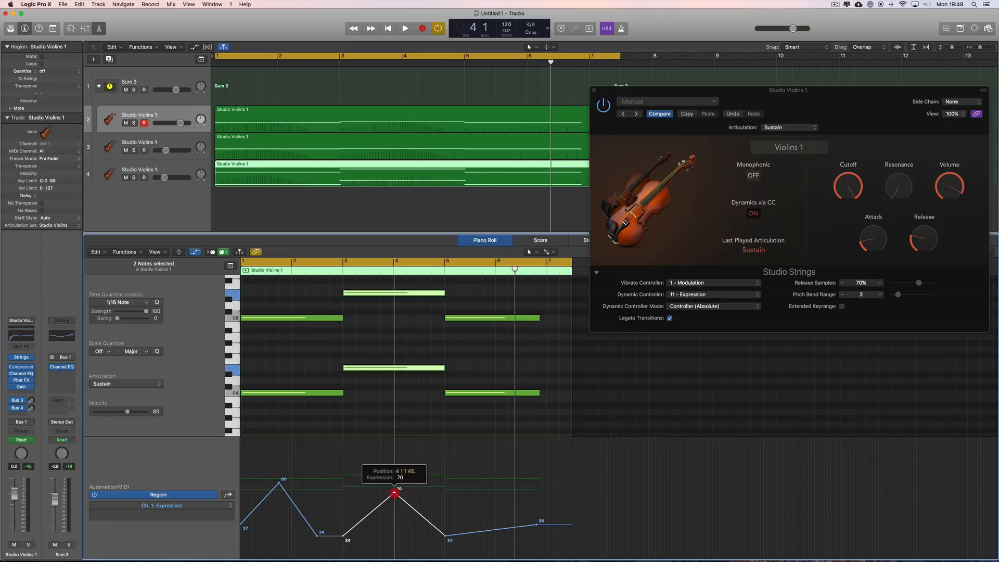
click(395, 493)
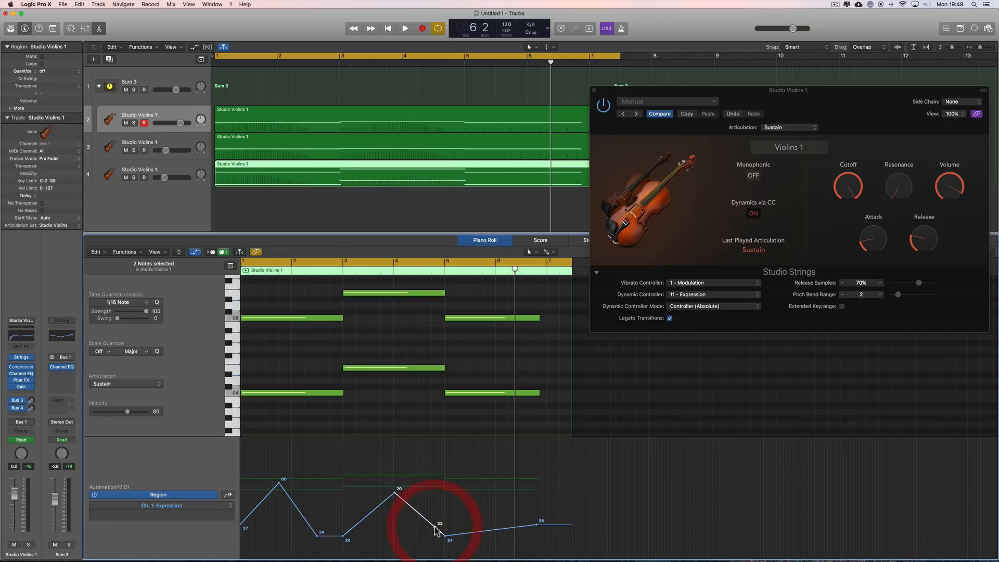
drag(435, 531, 431, 537)
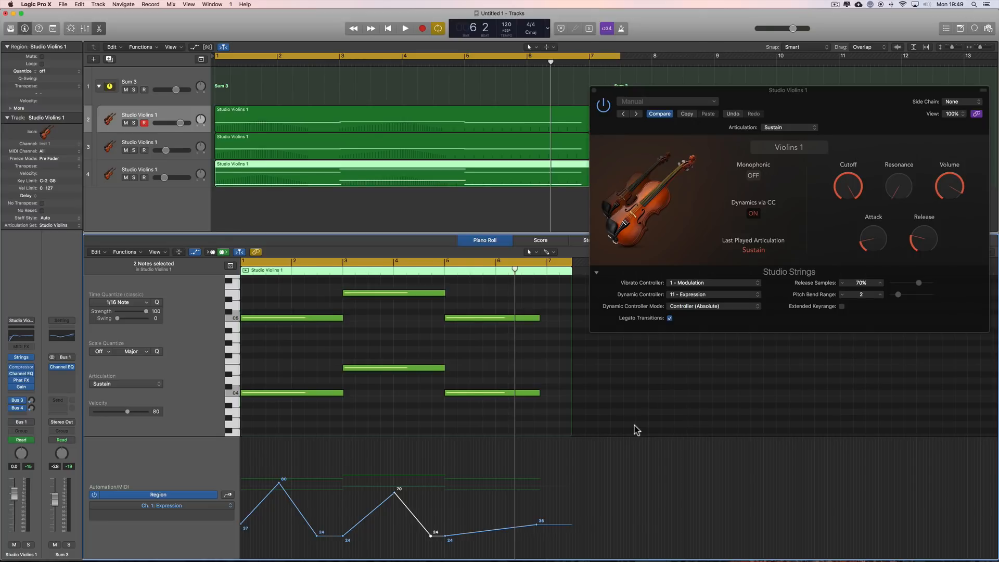
key(Return)
key(space)
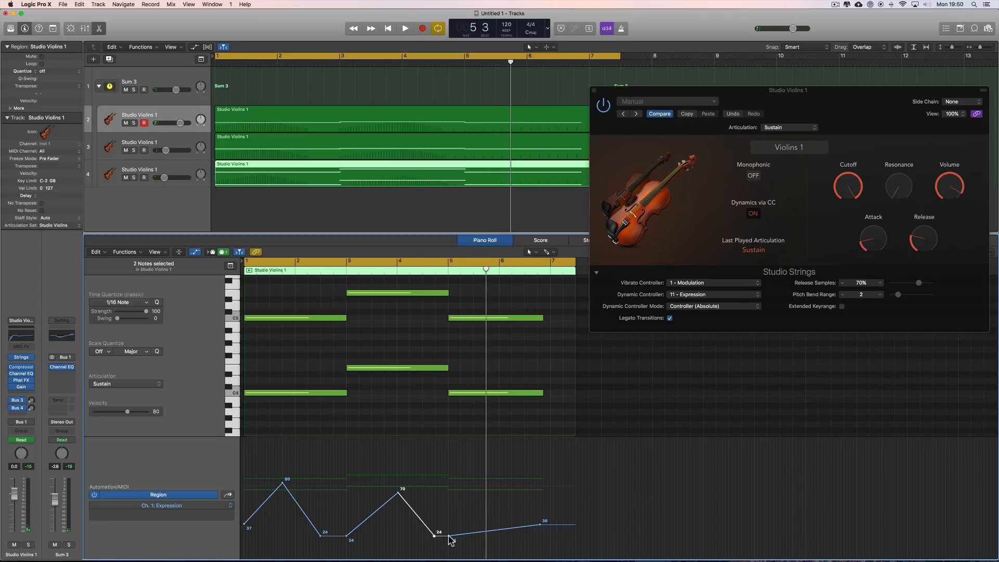
Delete the 24 point at bar 5 from the track 3 and track 2 Expression curves and play the sequence.
click(471, 154)
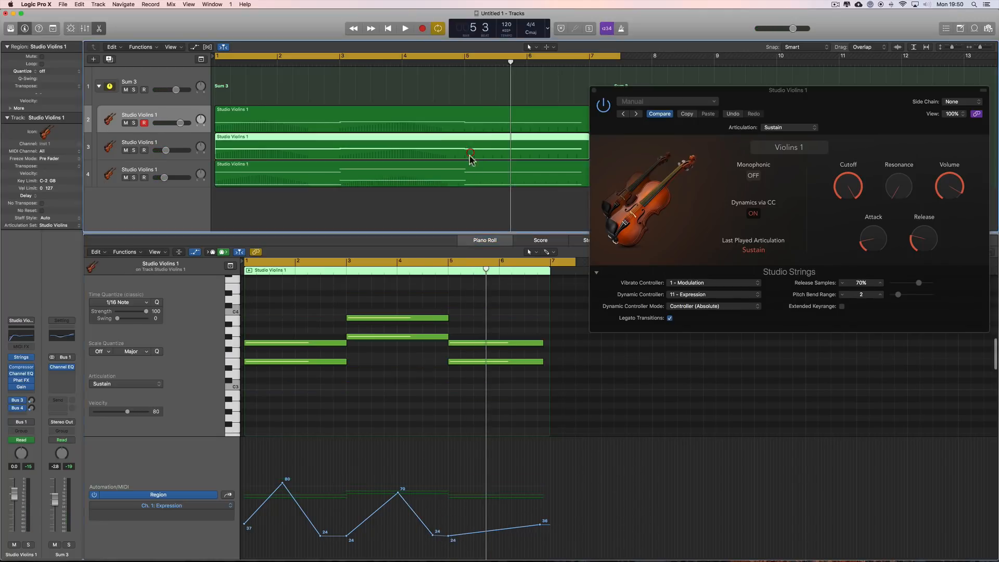
click(448, 536)
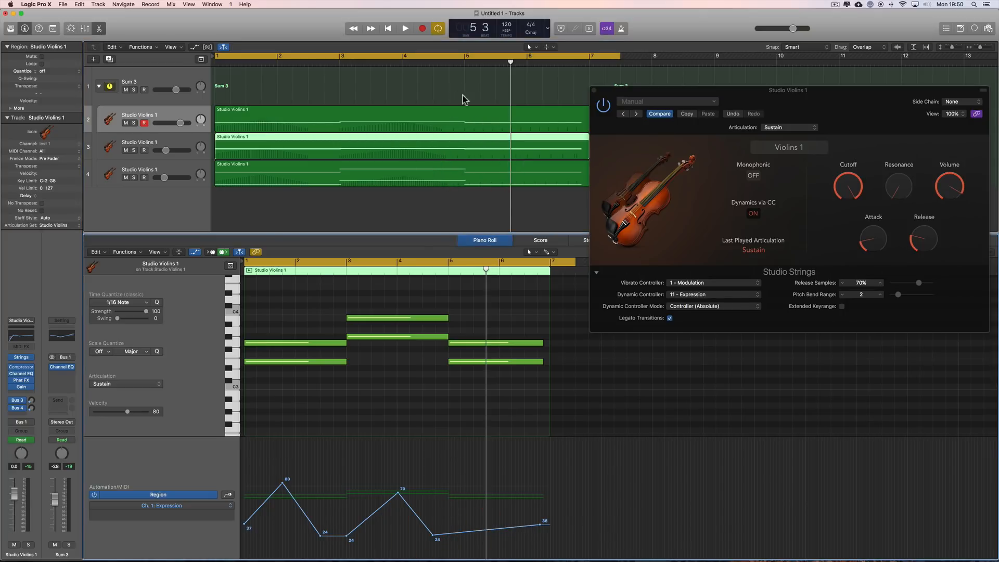
click(476, 122)
click(449, 536)
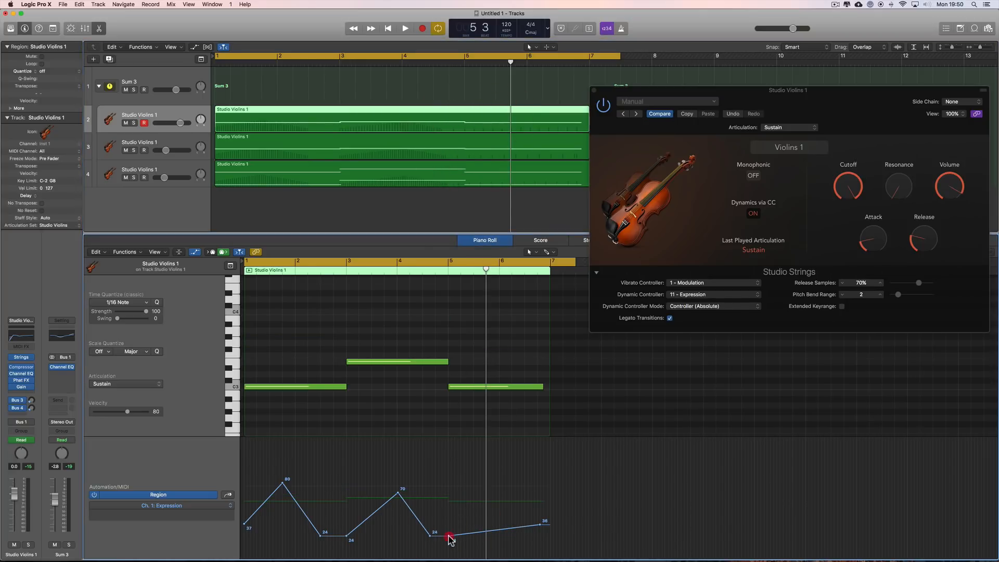
key(space)
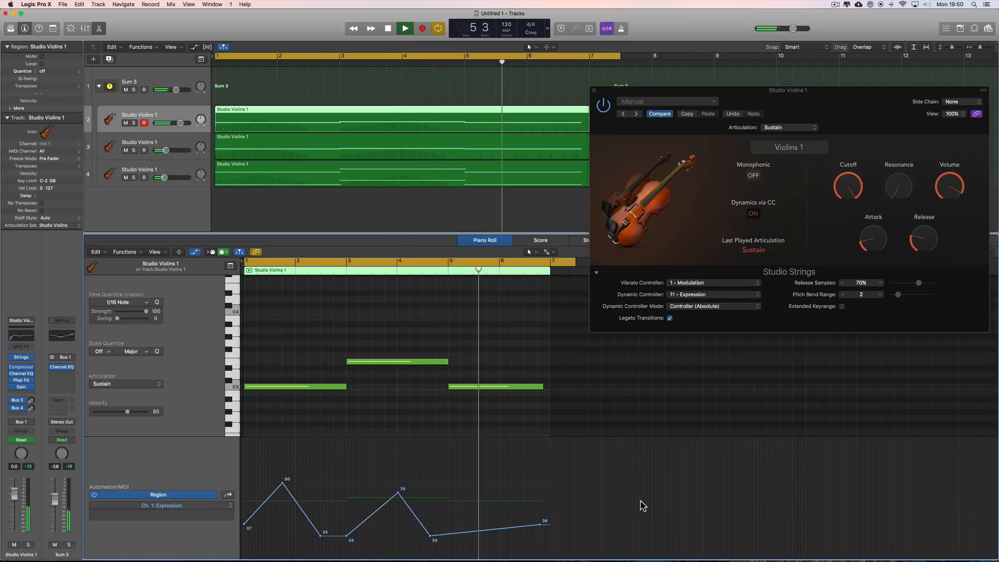
key(space)
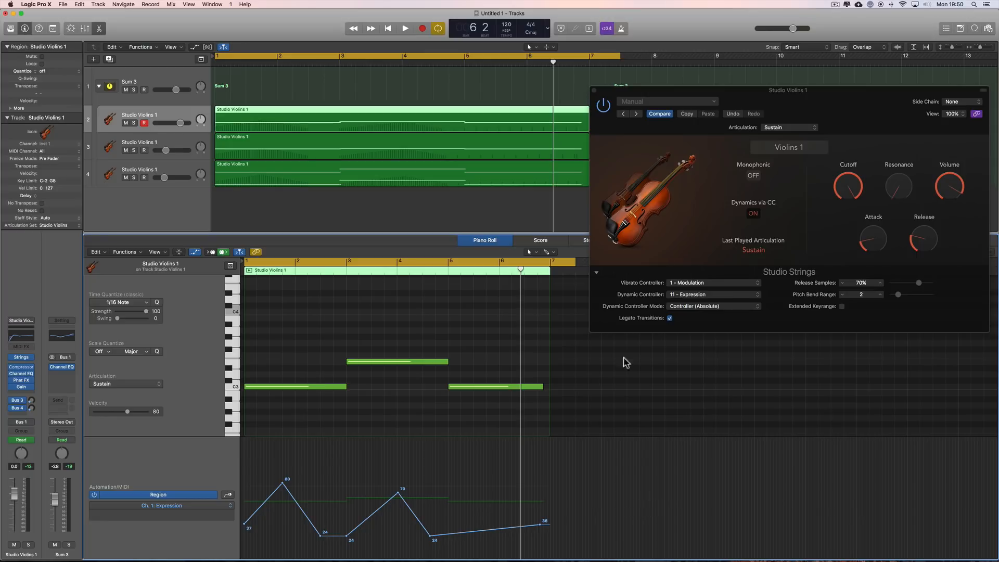
Move the Studio Violins instrument window clear of the regions and raise the track 4 volume slightly during playback.
drag(673, 91, 736, 84)
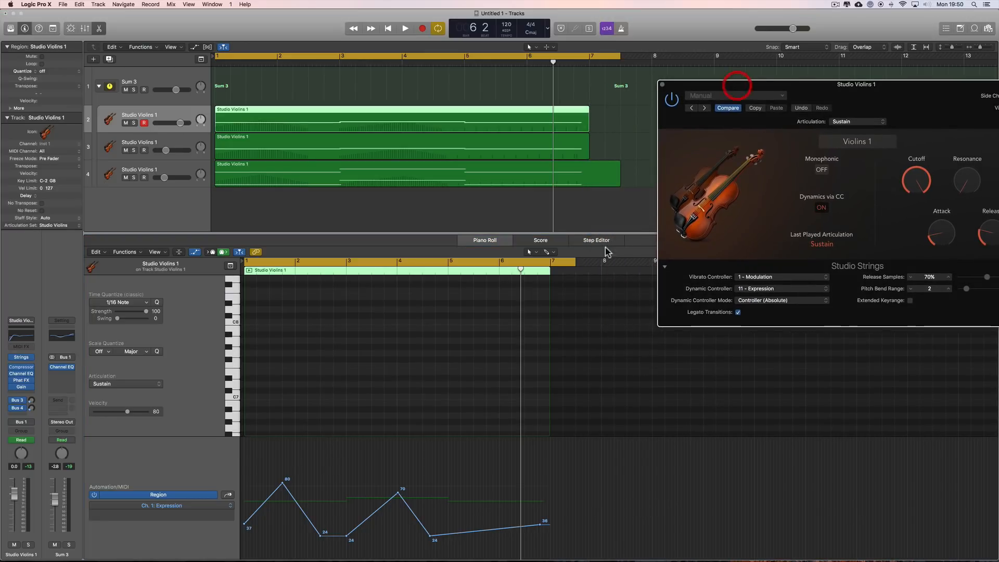
scroll(458, 360, down, 10)
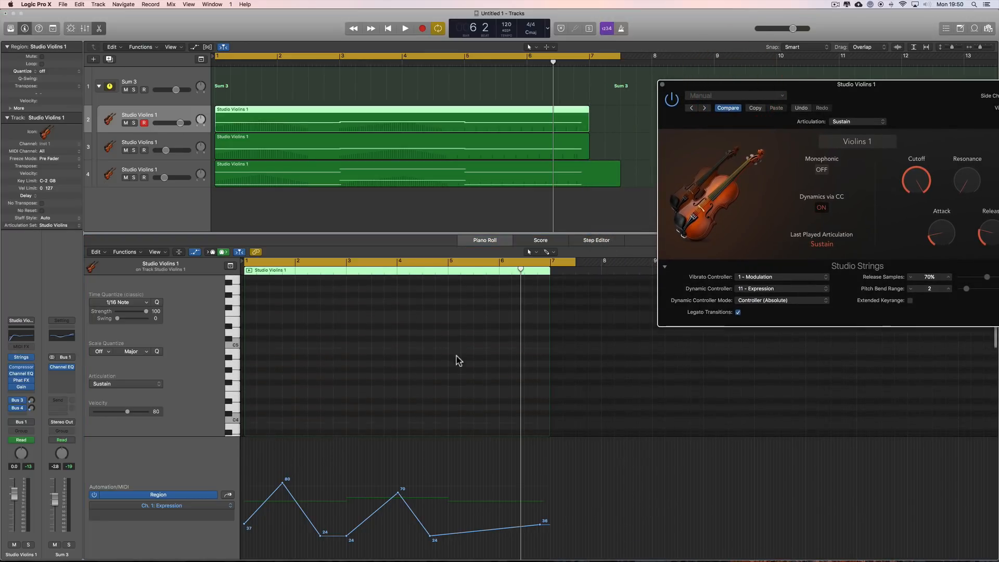
scroll(458, 360, down, 4)
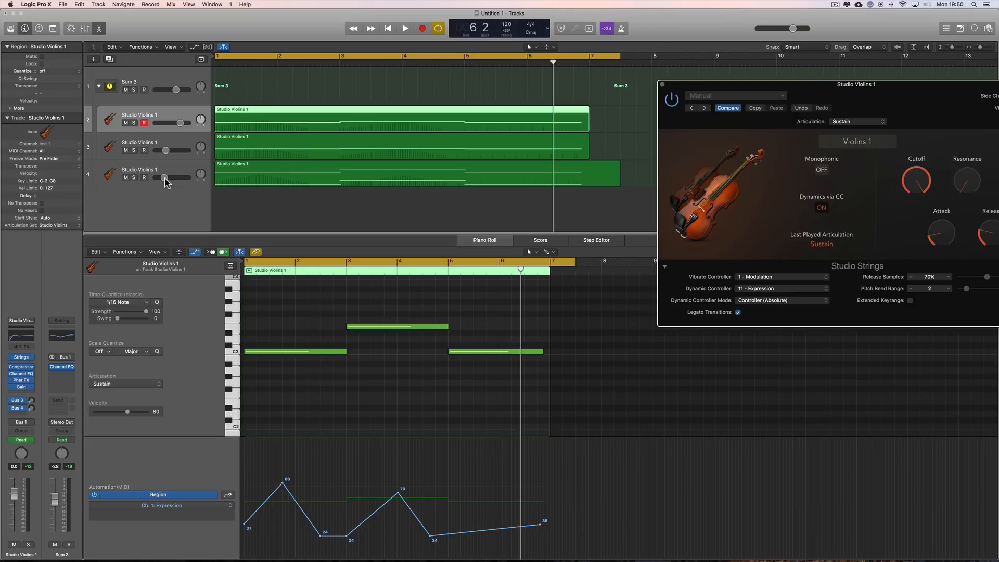
drag(187, 179, 191, 178)
key(space)
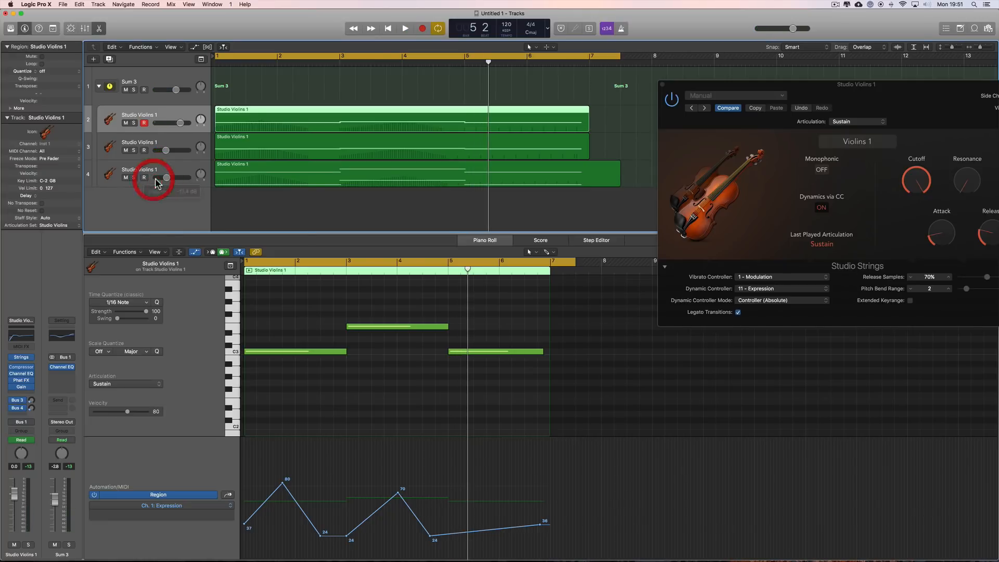
Play the sequence and set the track 3 volume to about -5.3 dB.
key(space)
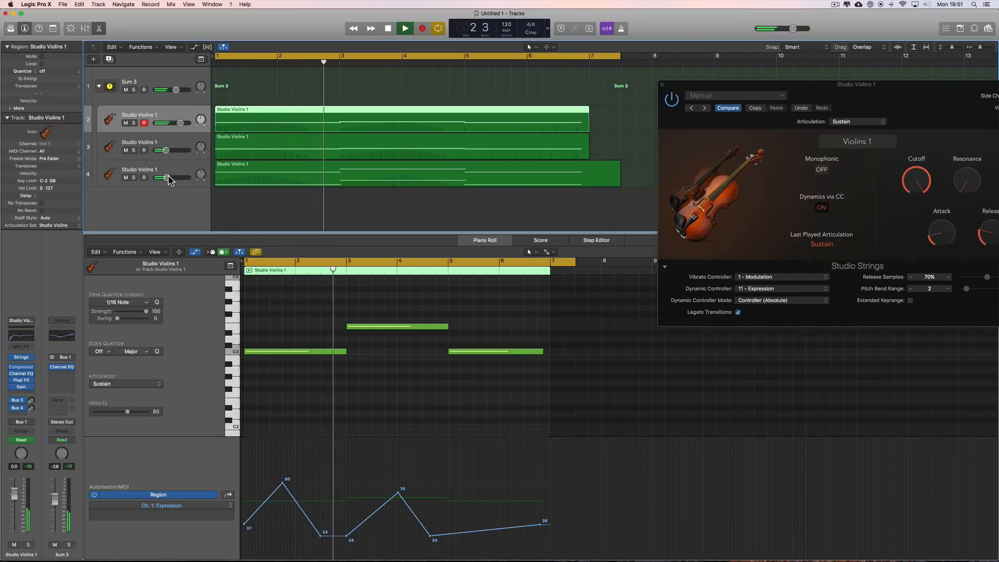
key(space)
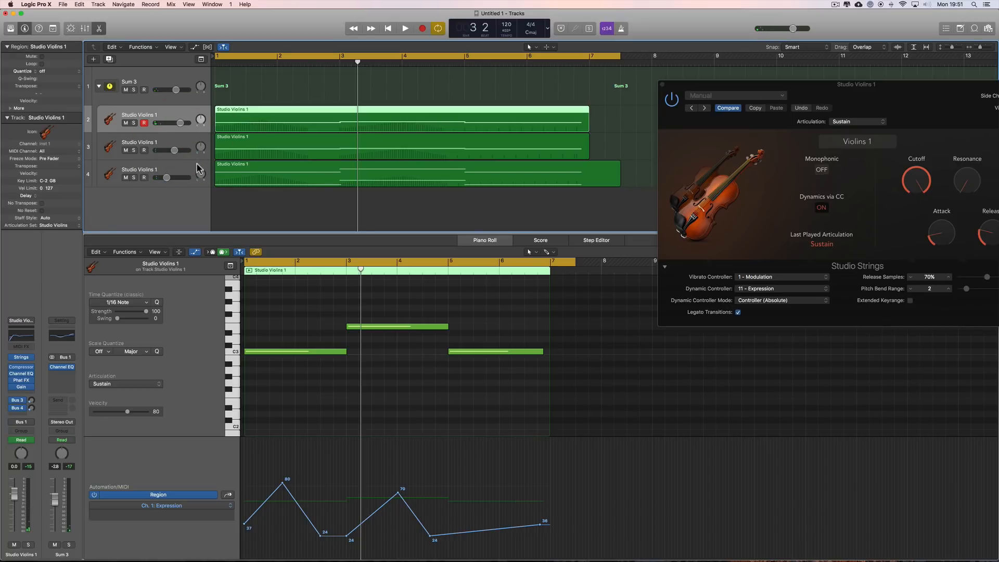
key(space)
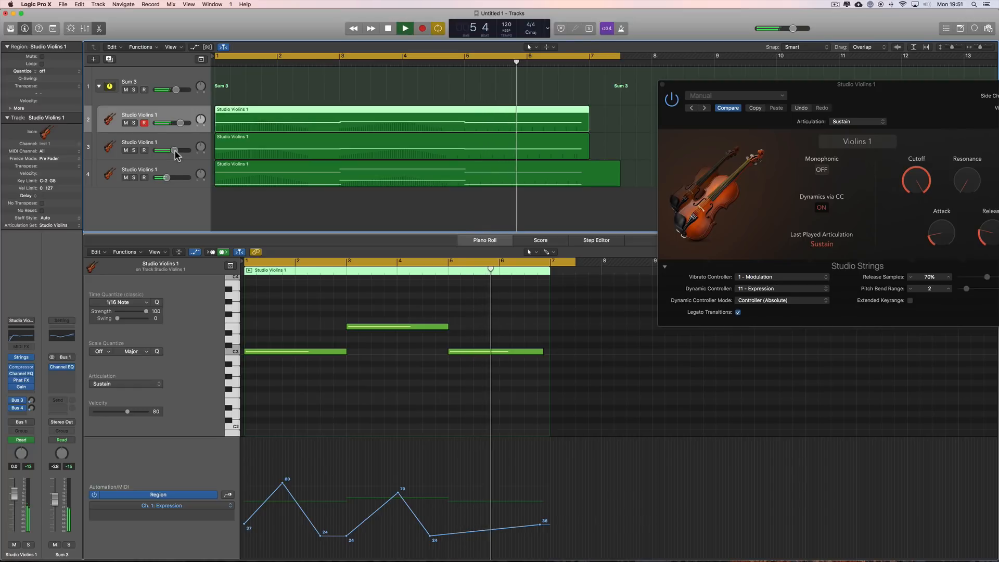
key(space)
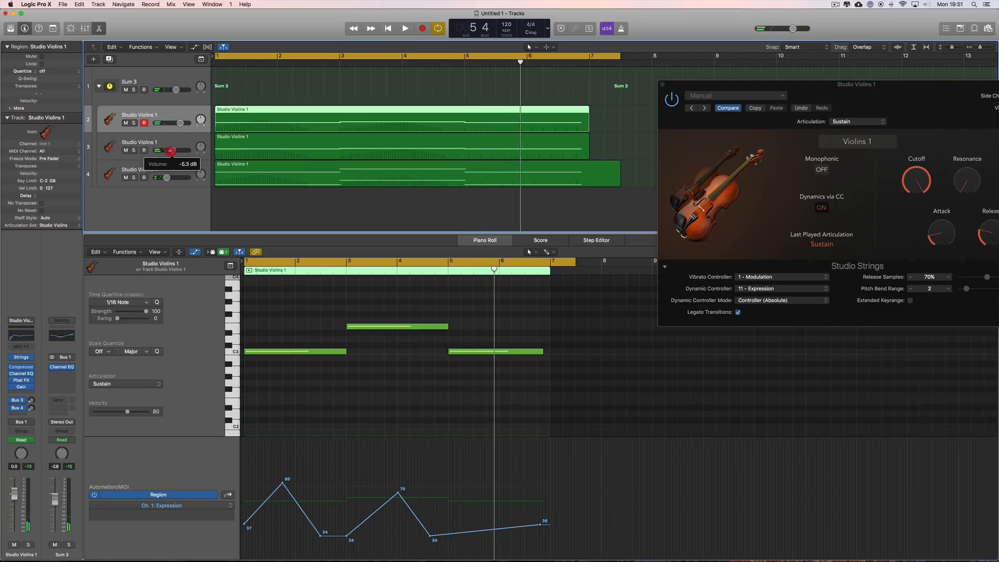
key(space)
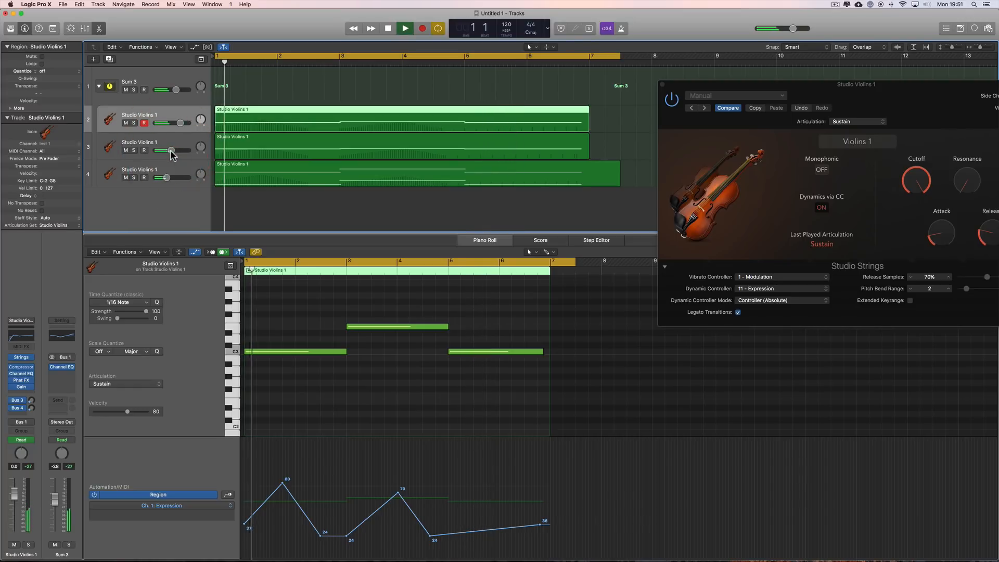
click(163, 151)
key(space)
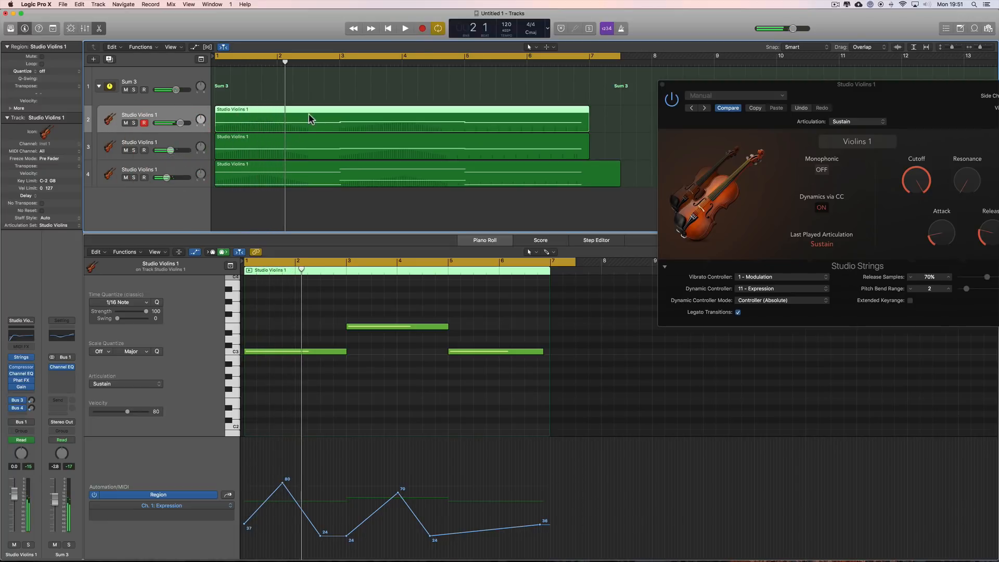
Reopen the track 2 region in the Piano Roll and activate the Pencil tool for adding notes in the low register.
double_click(309, 118)
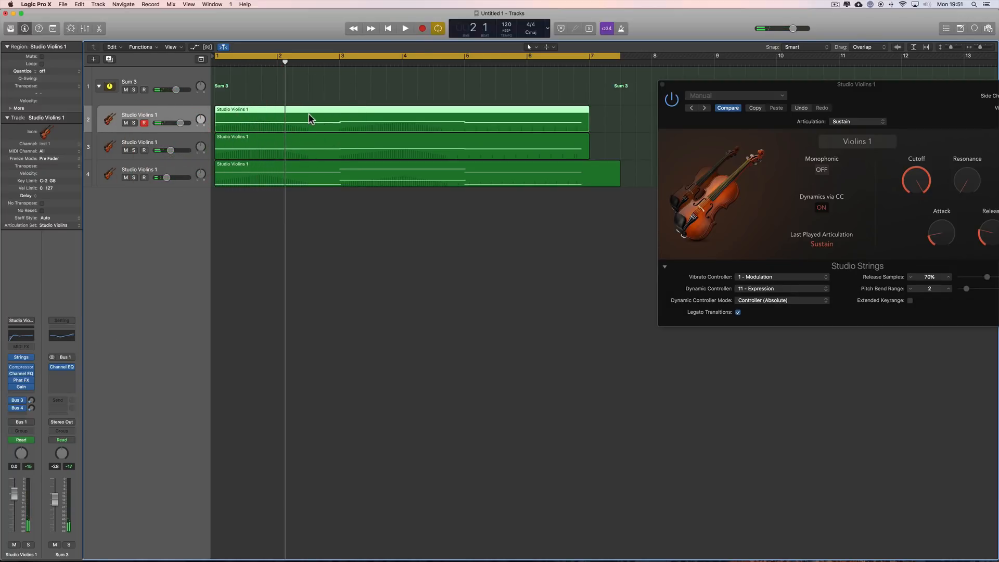
double_click(309, 118)
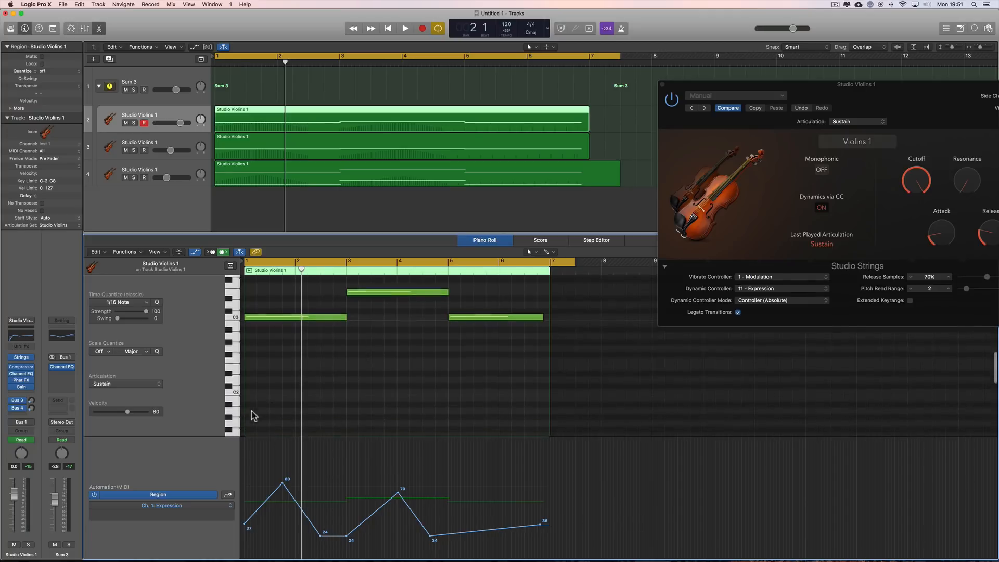
key(t)
click(268, 414)
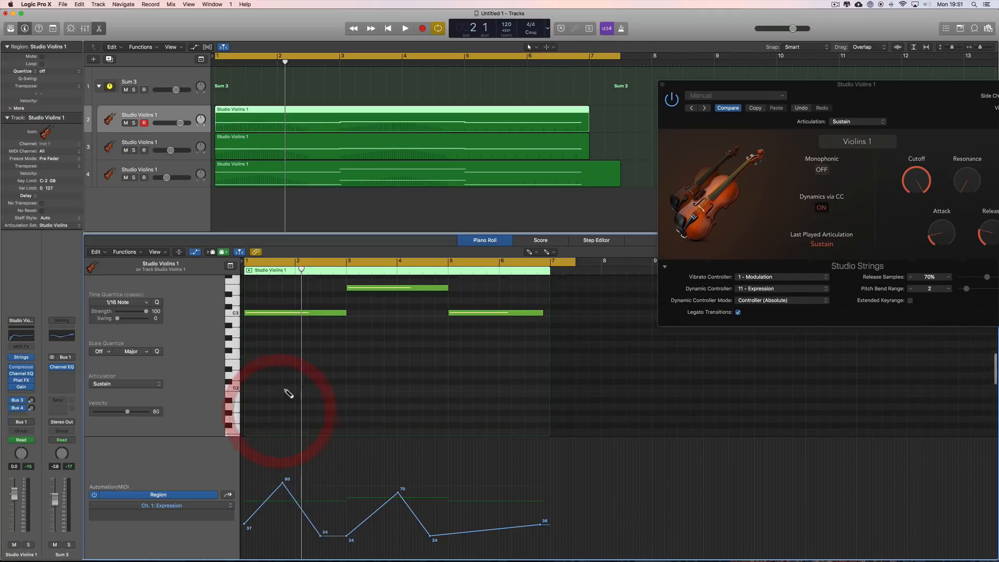
scroll(271, 388, down, 5)
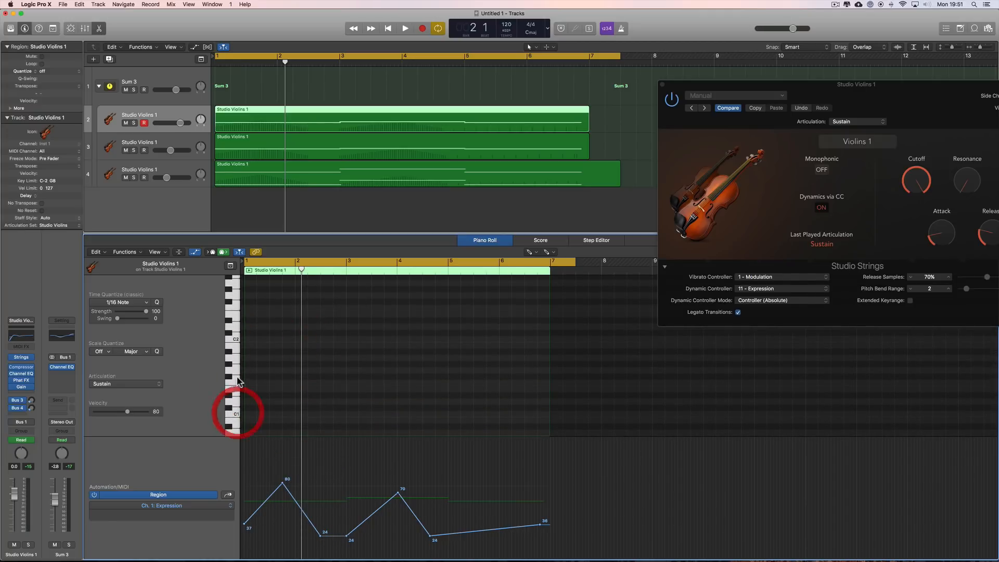
scroll(247, 340, up, 7)
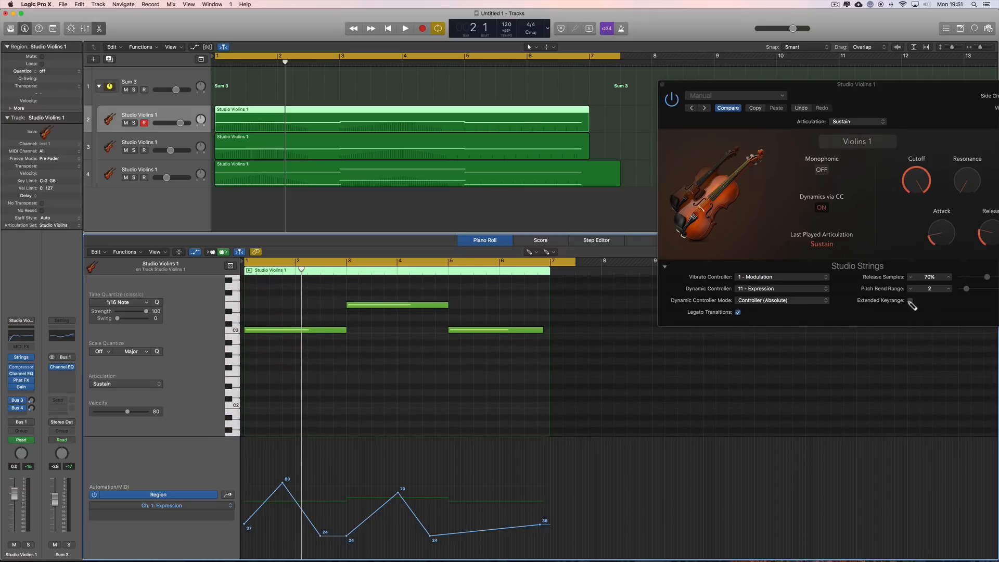
Audition keys below C3, enable Extended Keyrange for the Studio Strings instrument, and audition C2.
click(236, 396)
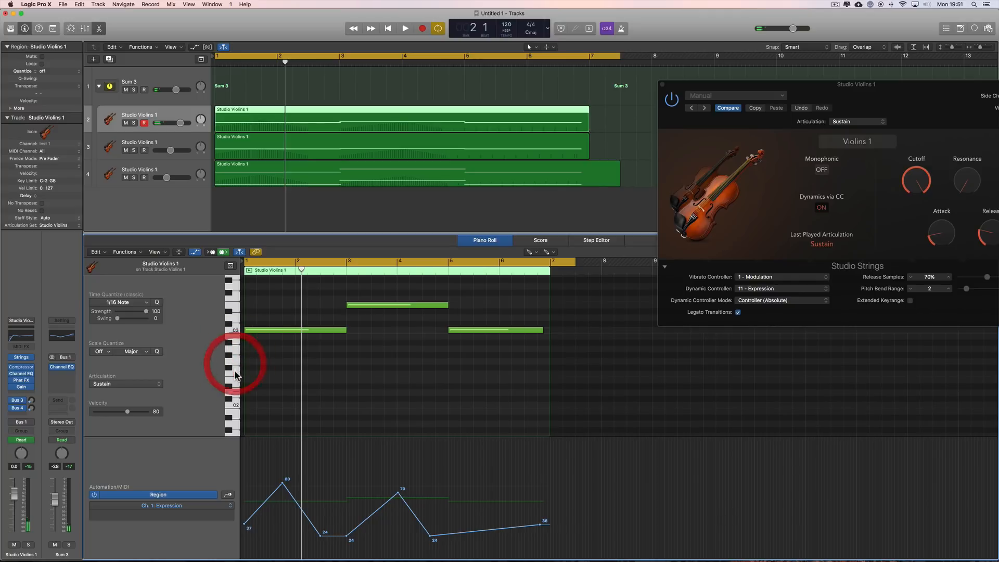
click(235, 363)
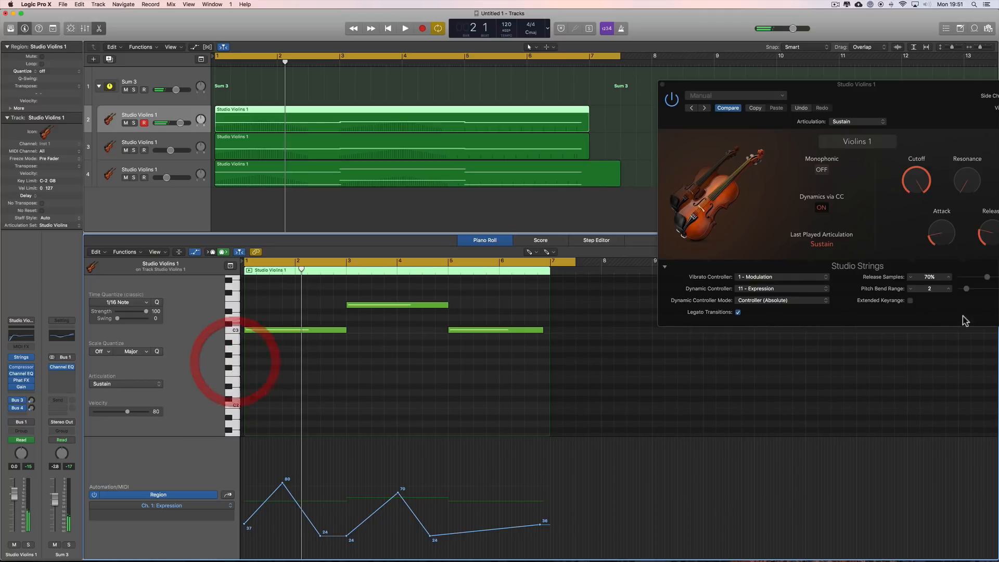
click(910, 300)
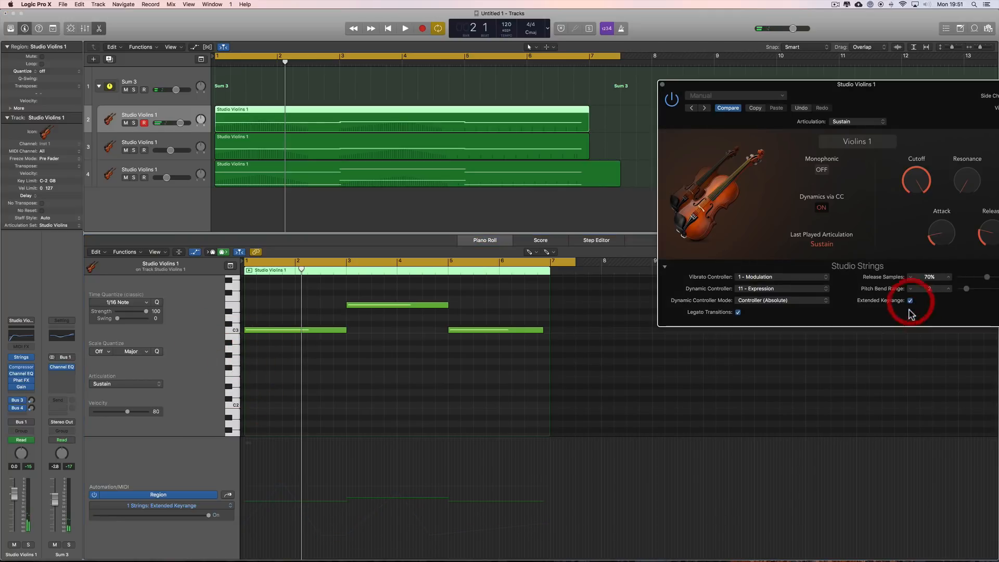
click(235, 404)
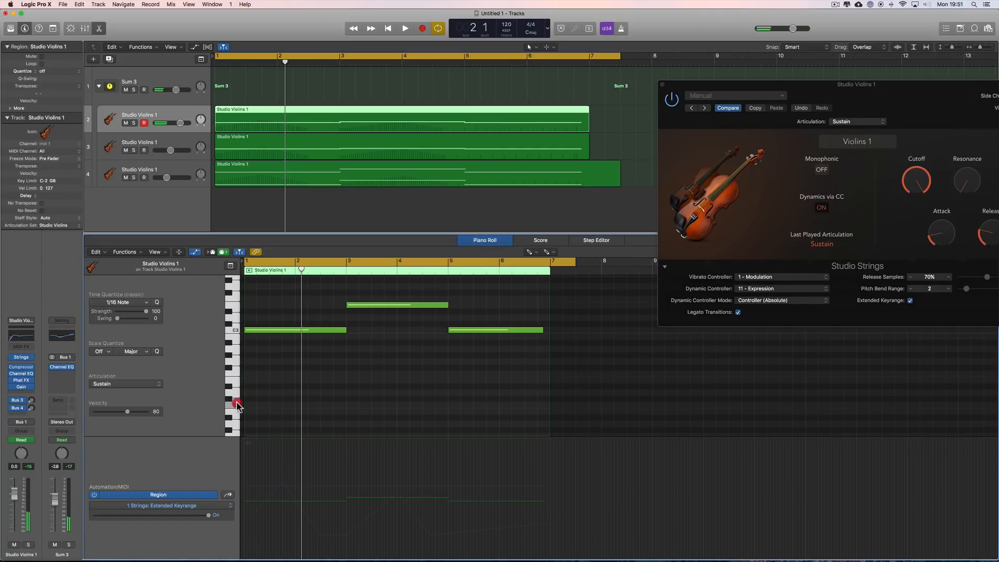
Double the track 2 line an octave lower by adding C2 at bar 1, E2 at bar 3 and C2 at bar 5.
click(252, 405)
drag(301, 407, 293, 405)
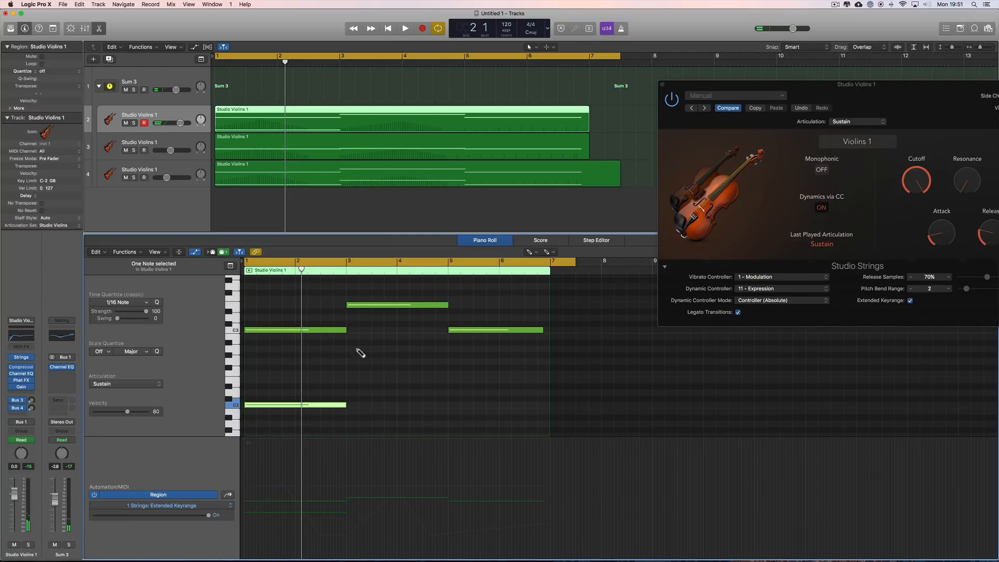
click(352, 387)
drag(354, 388, 349, 381)
click(454, 406)
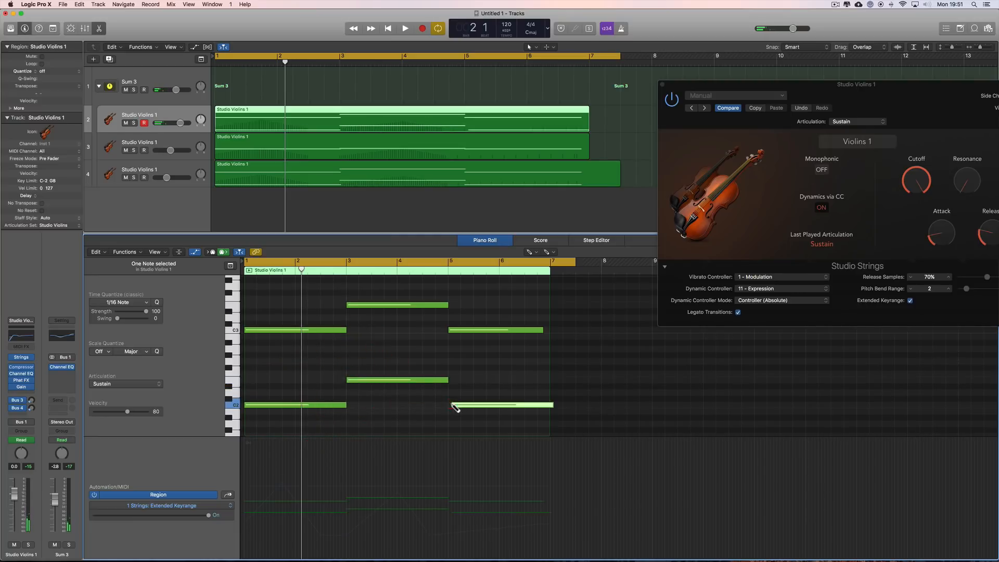
drag(465, 410, 459, 406)
Return to the Pointer tool, shorten the last C2 note to match the end of the C3 above it, and play the sequence.
key(t)
click(476, 384)
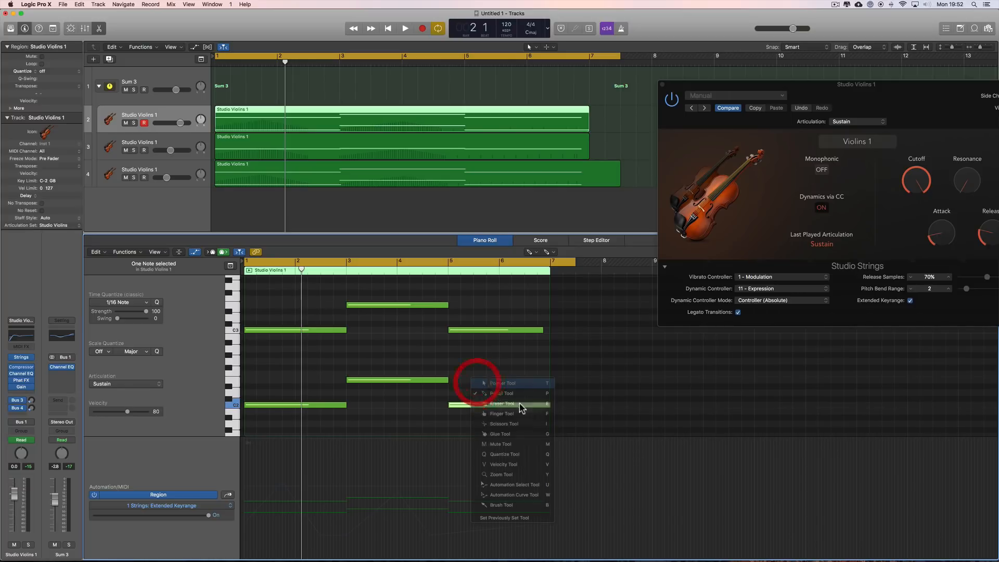
drag(548, 407, 539, 407)
key(space)
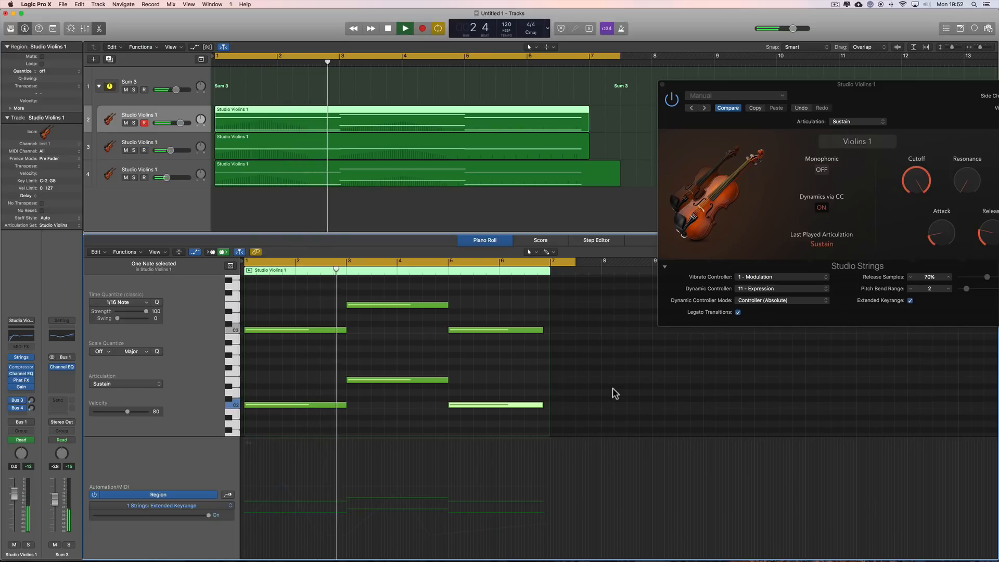
Move both C2 notes on track 2 down an octave to C1 and replay the sequence.
scroll(616, 394, down, 3)
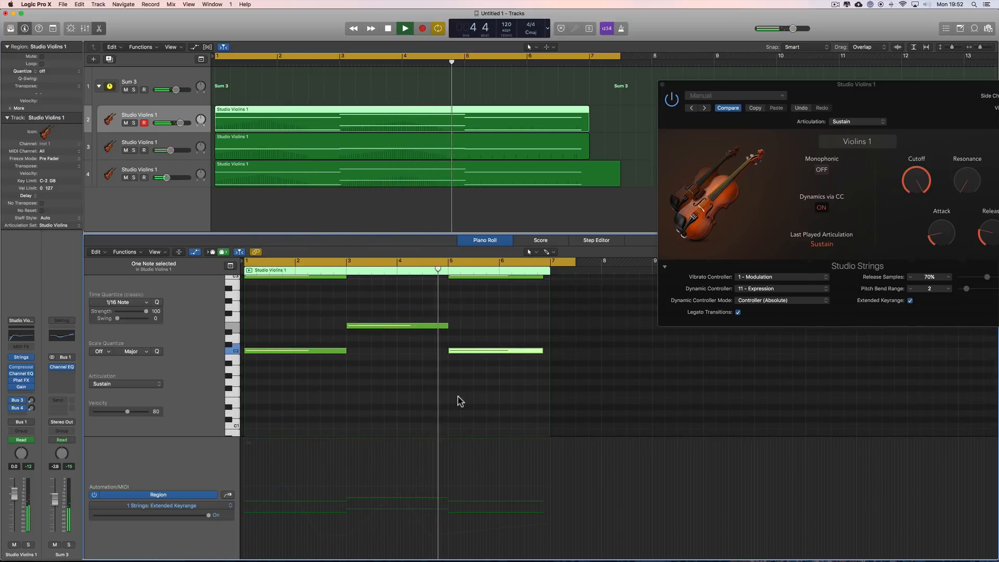
drag(470, 347, 272, 425)
key(space)
scroll(509, 373, down, 3)
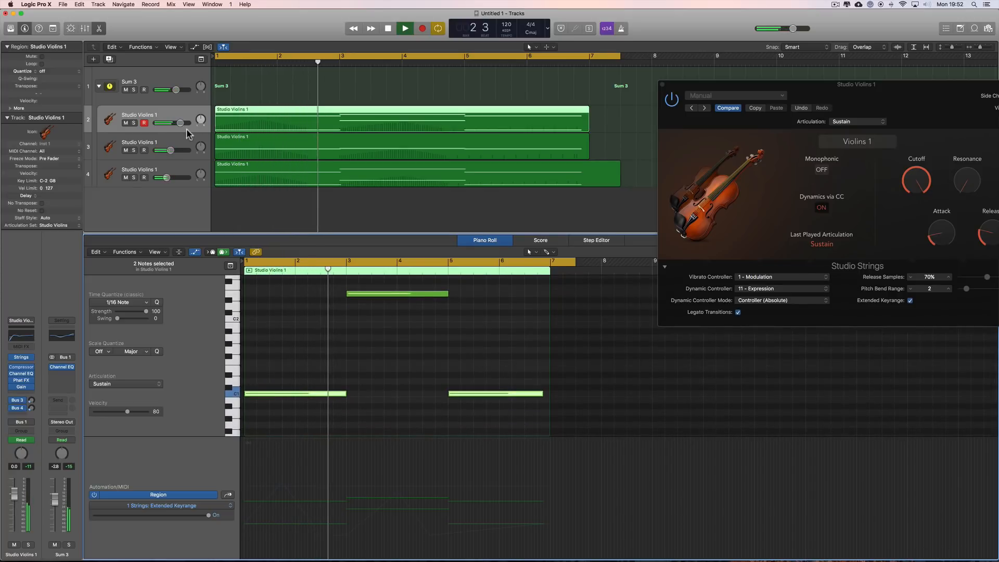
Lower the track 2 volume to -1.1 dB during playback, and stop the sequence.
drag(180, 123, 176, 125)
scroll(352, 314, up, 4)
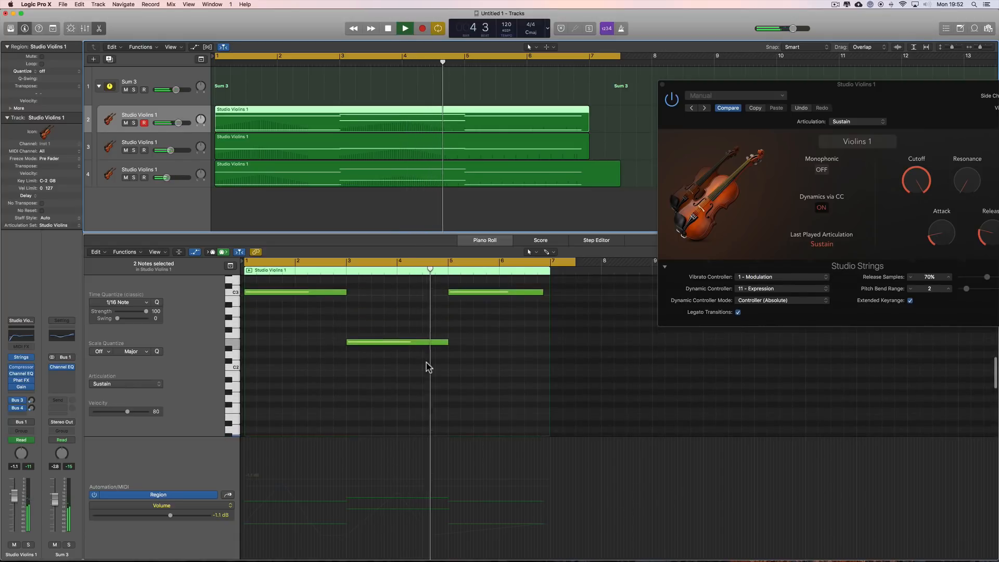
scroll(425, 362, down, 7)
scroll(423, 362, up, 4)
key(space)
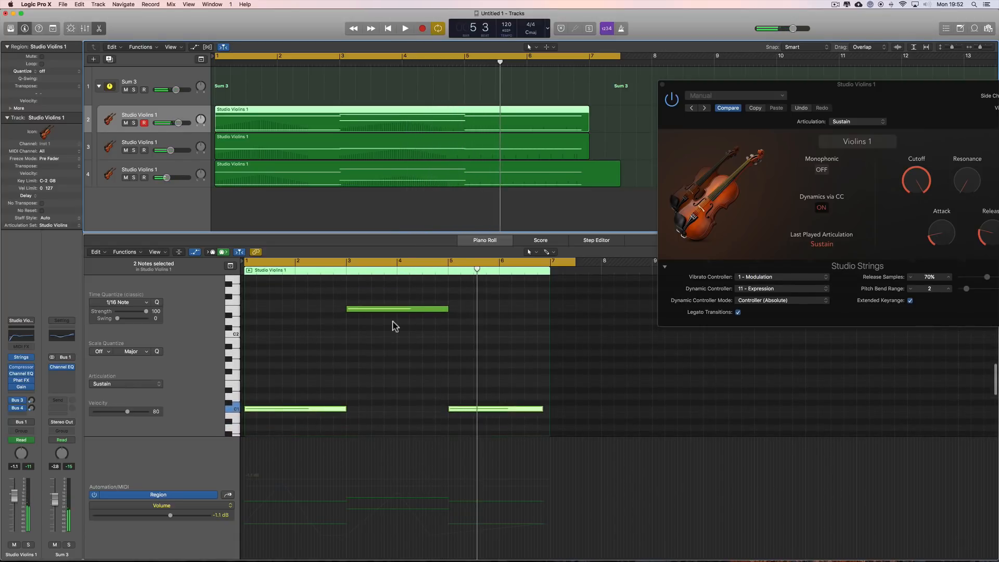
Move the E2 note at bar 3 down an octave to E1 and play the sequence through.
drag(390, 311, 389, 386)
key(space)
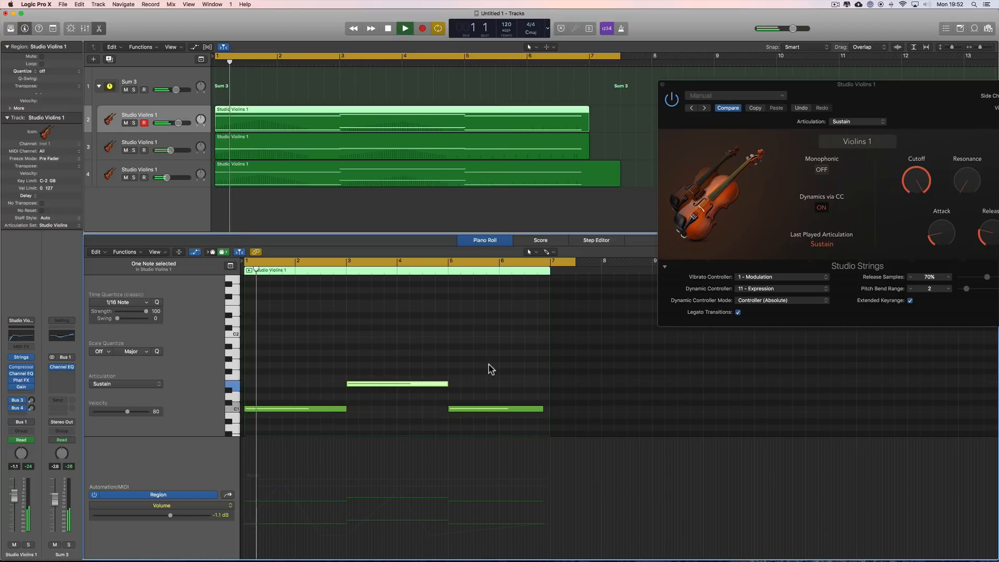
click(491, 364)
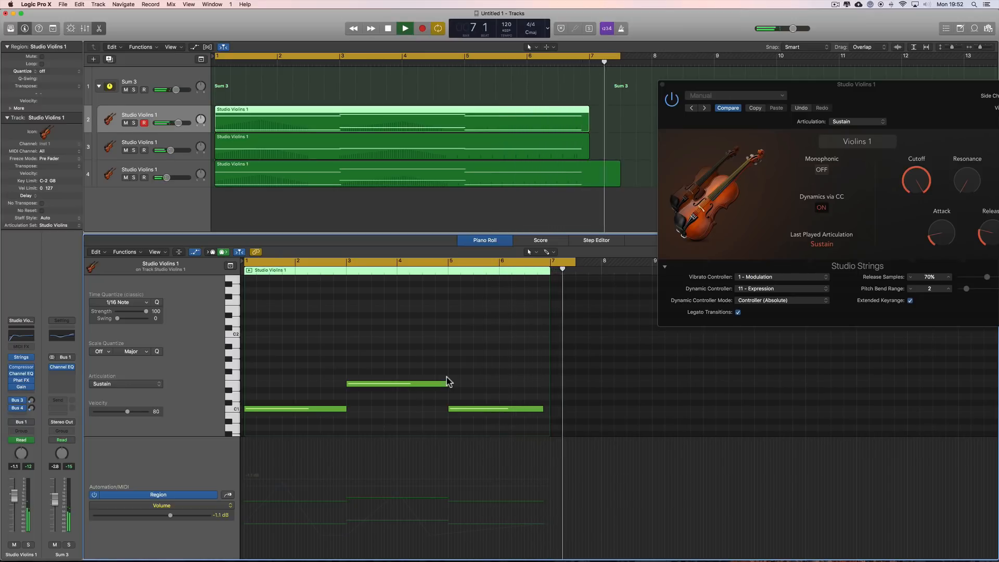
key(space)
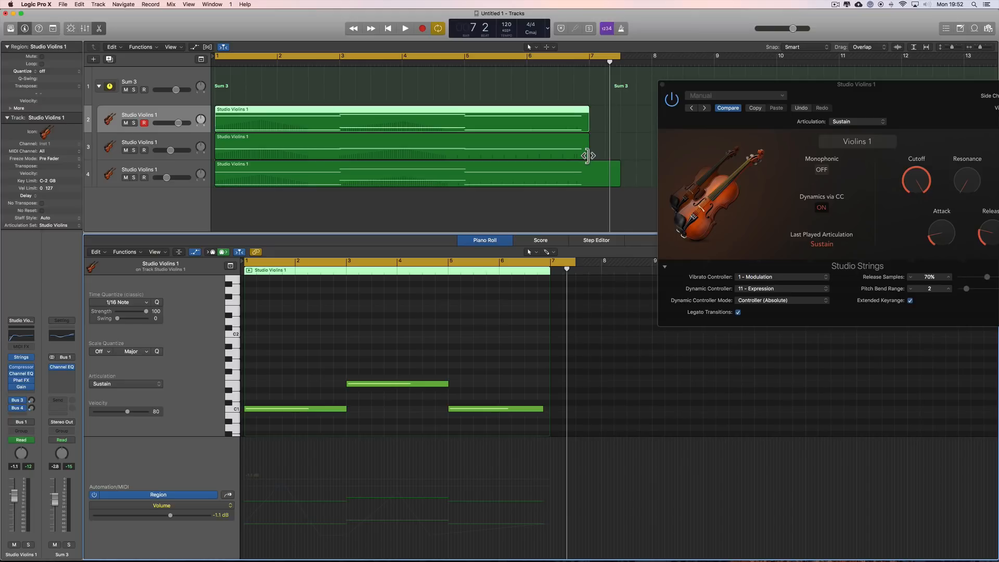
Extend the regions on tracks 3 and 2 to end at the same position as the track 4 region.
drag(587, 155, 620, 157)
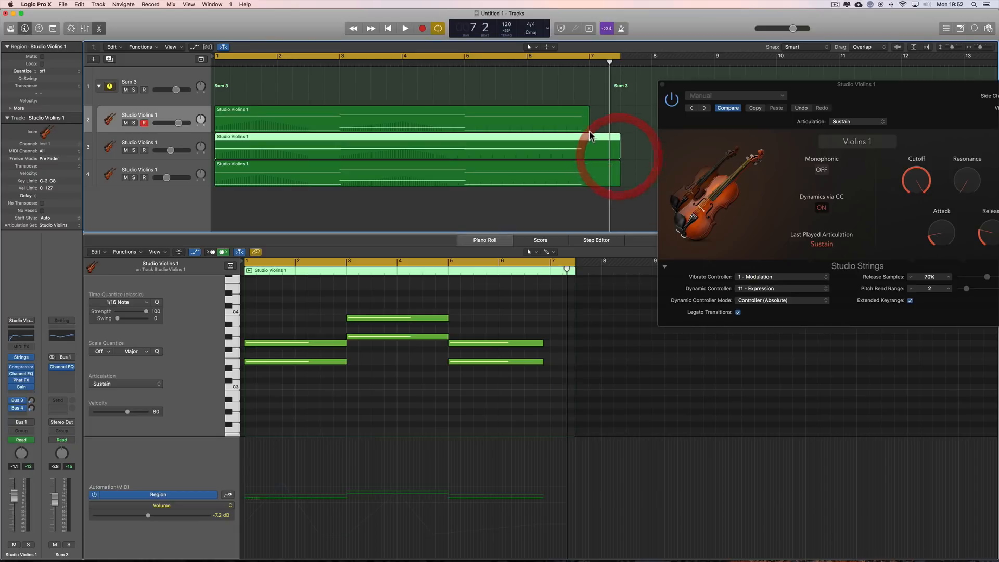
drag(589, 127, 618, 131)
drag(621, 131, 621, 131)
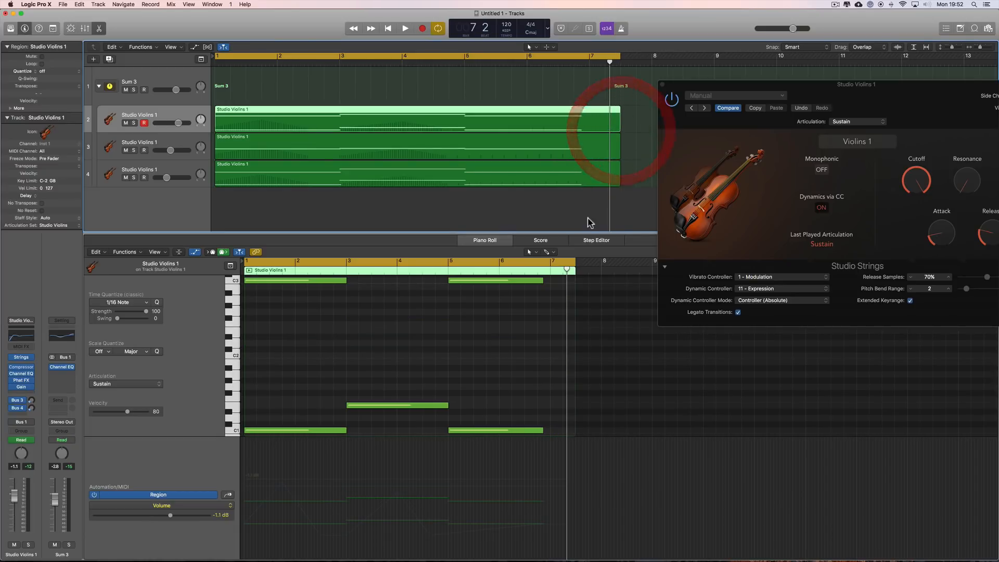
Choose the Strings Env. Release parameter for the track 2 region's automation and set its starting point to 20%.
drag(918, 94, 841, 47)
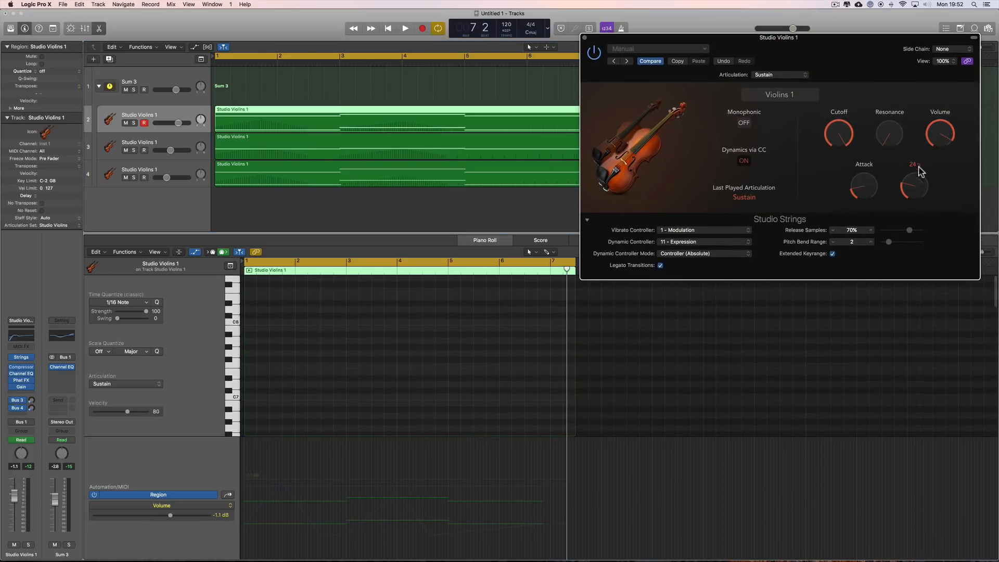
click(525, 112)
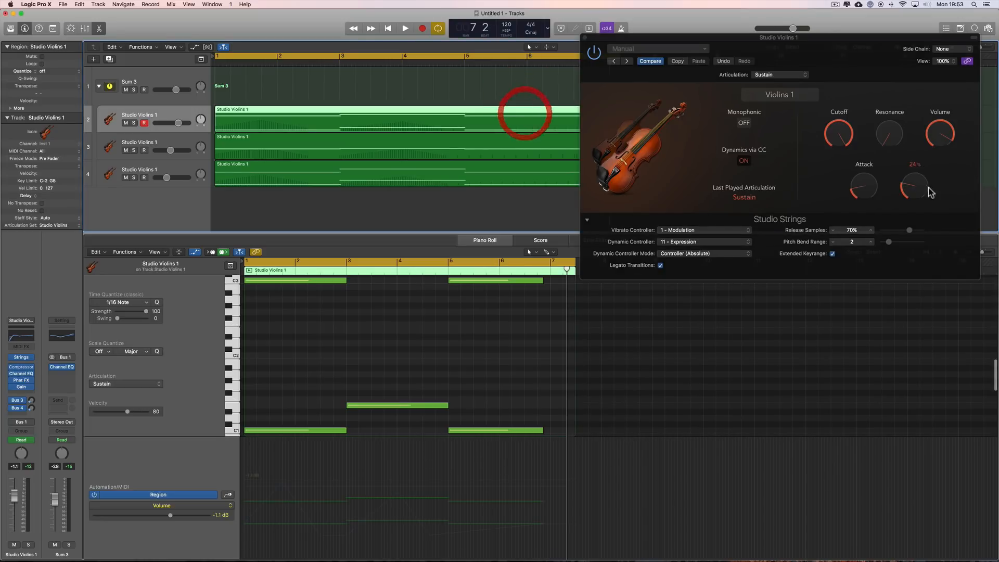
click(914, 186)
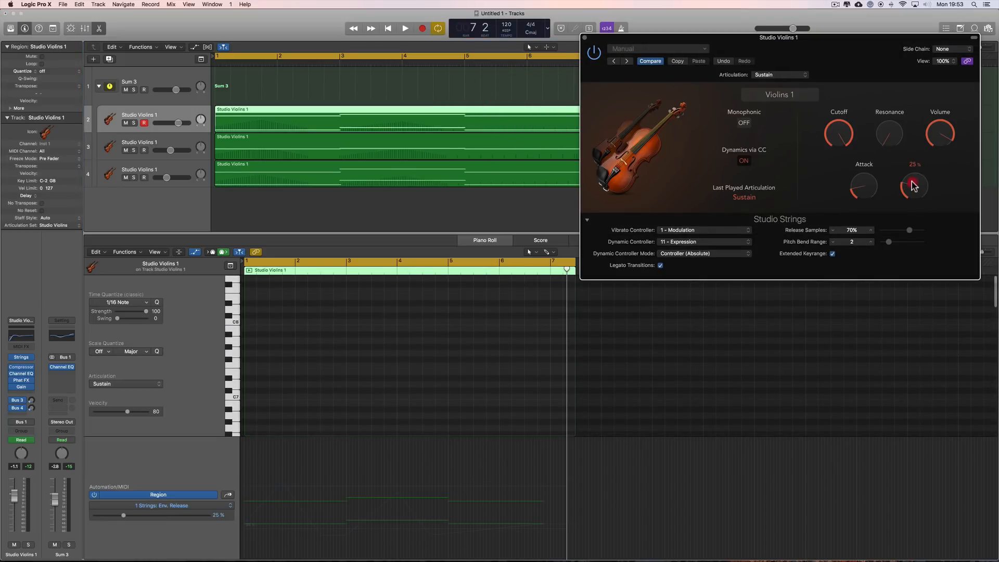
click(248, 528)
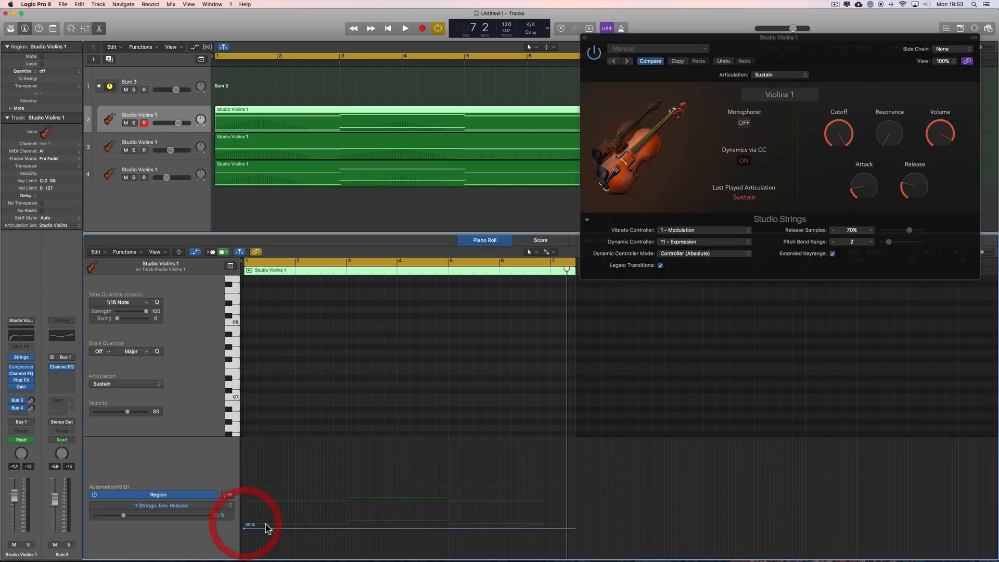
mouse_move(244, 529)
mouse_down()
mouse_move(244, 543)
mouse_move(244, 535)
mouse_up()
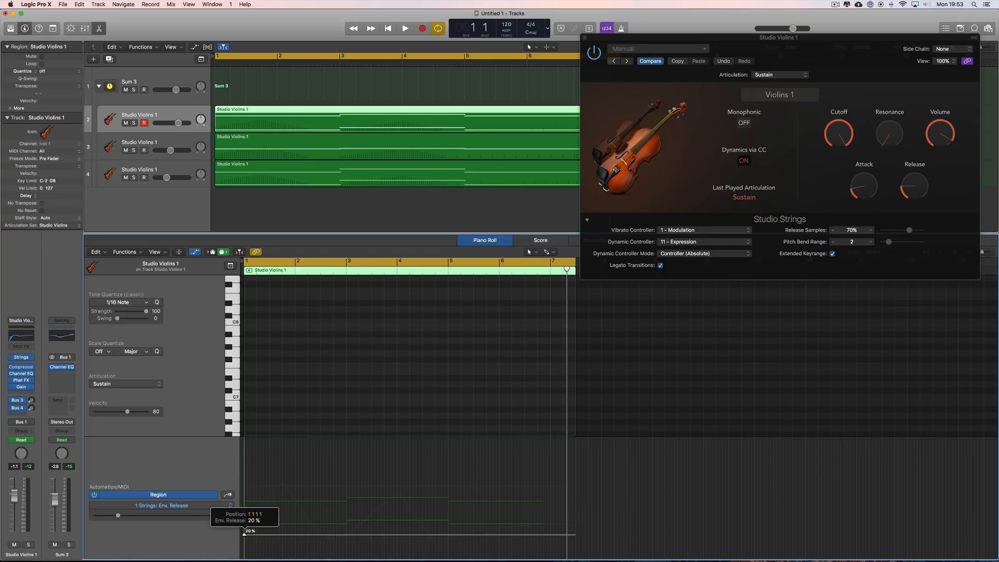
Add a ramp in the track 2 release automation from 20% to 31% between bars 6 and 7, and play the ending.
click(528, 535)
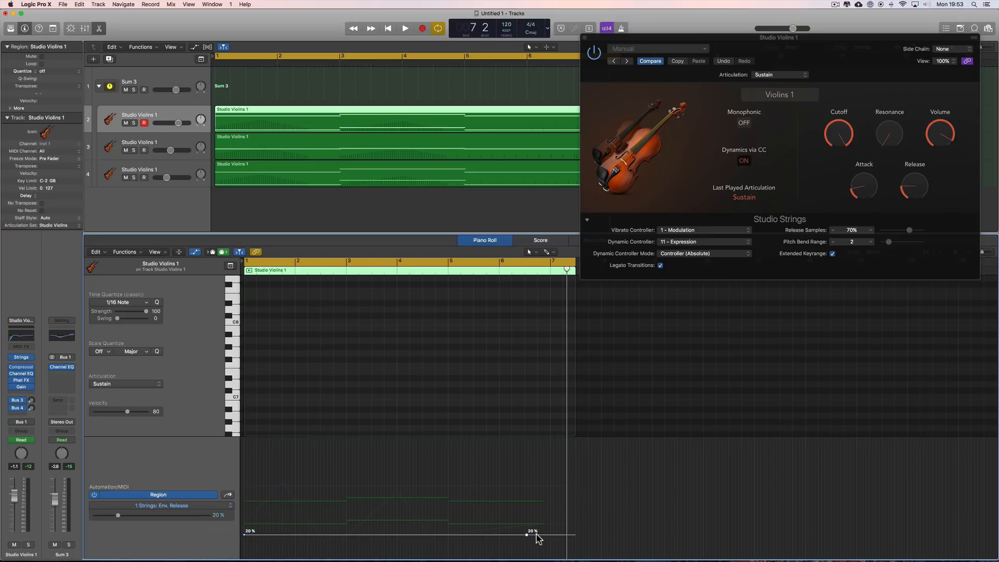
drag(537, 535, 540, 522)
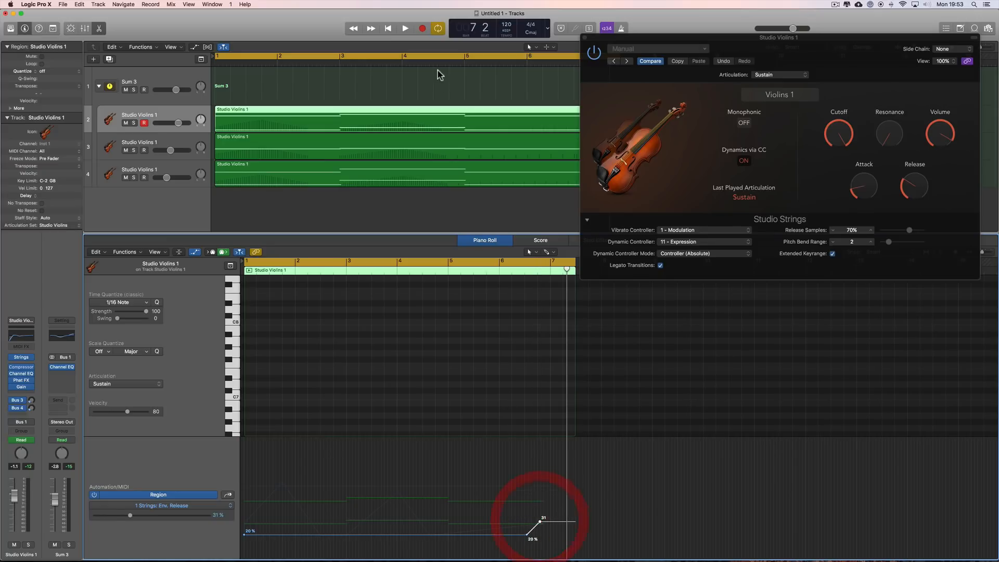
click(451, 65)
key(space)
drag(620, 39, 690, 38)
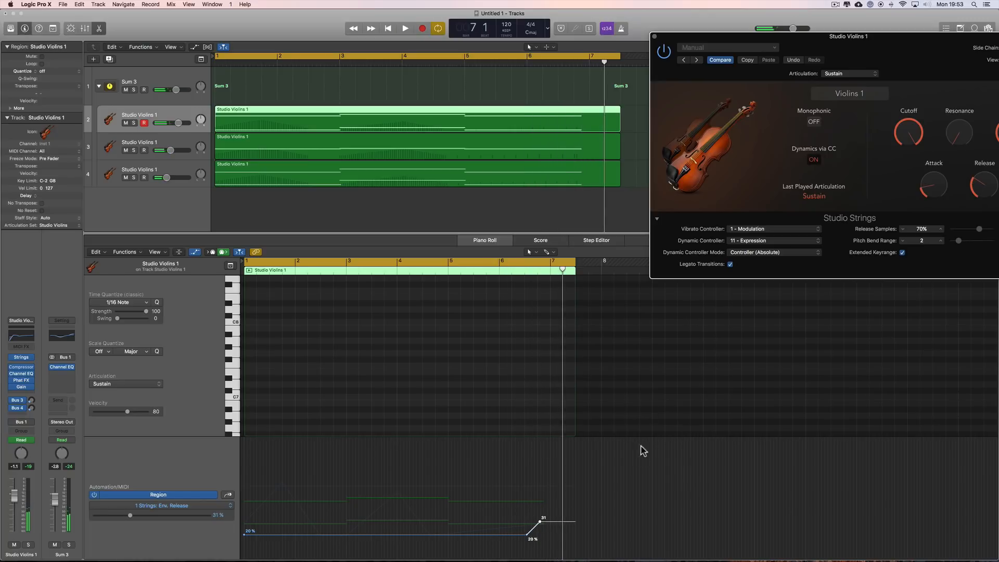
Raise the final track 2 release automation point to 40% and replay the ending.
drag(541, 525, 540, 511)
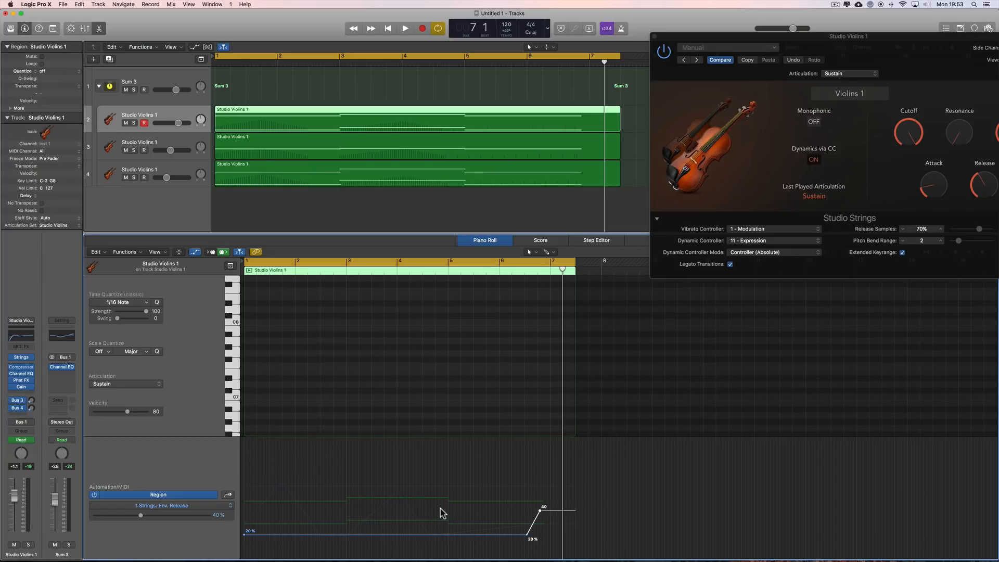
double_click(465, 66)
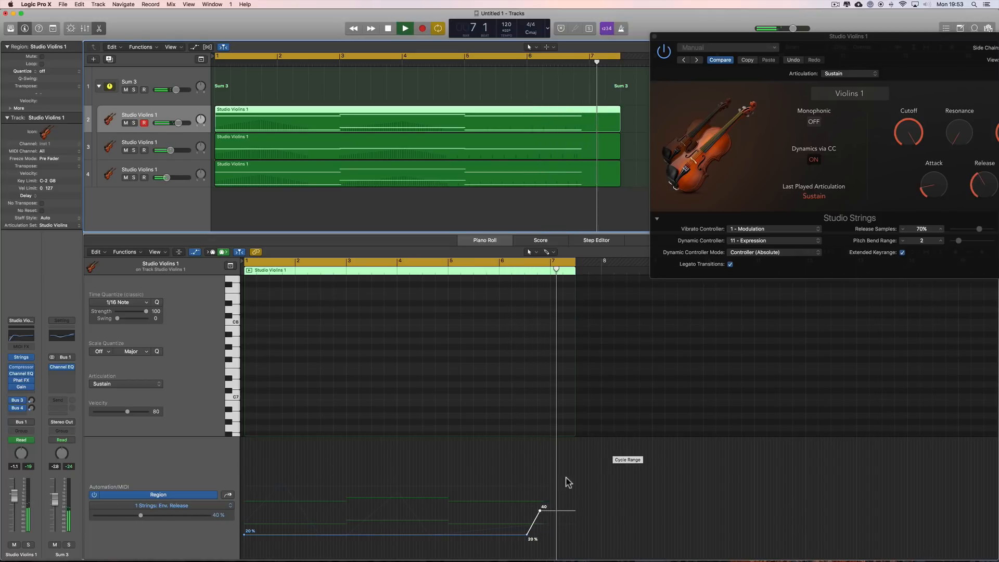
key(space)
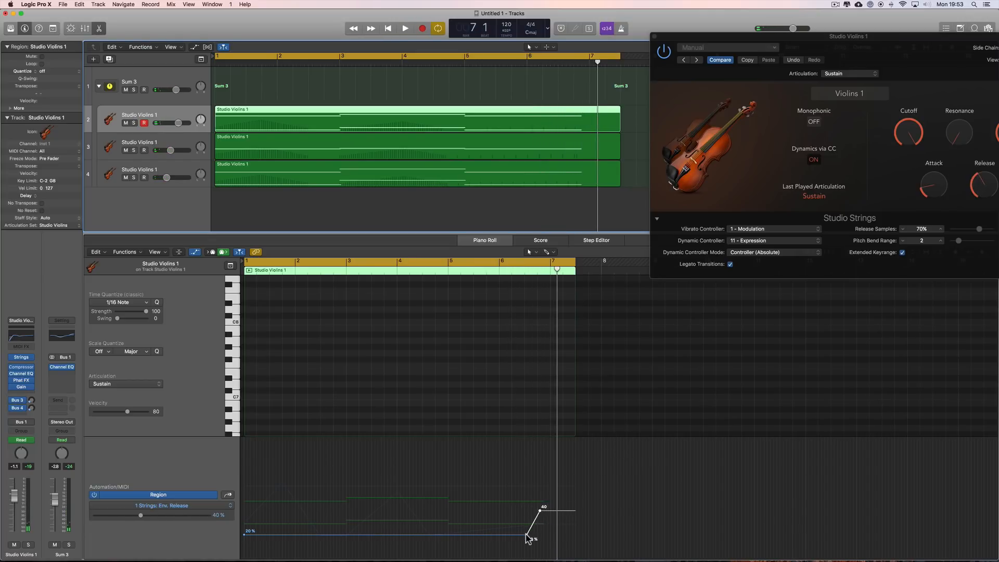
Move both points of the track 2 release ramp back to just before bar 5, making a steep rise, and replay.
drag(527, 537, 445, 536)
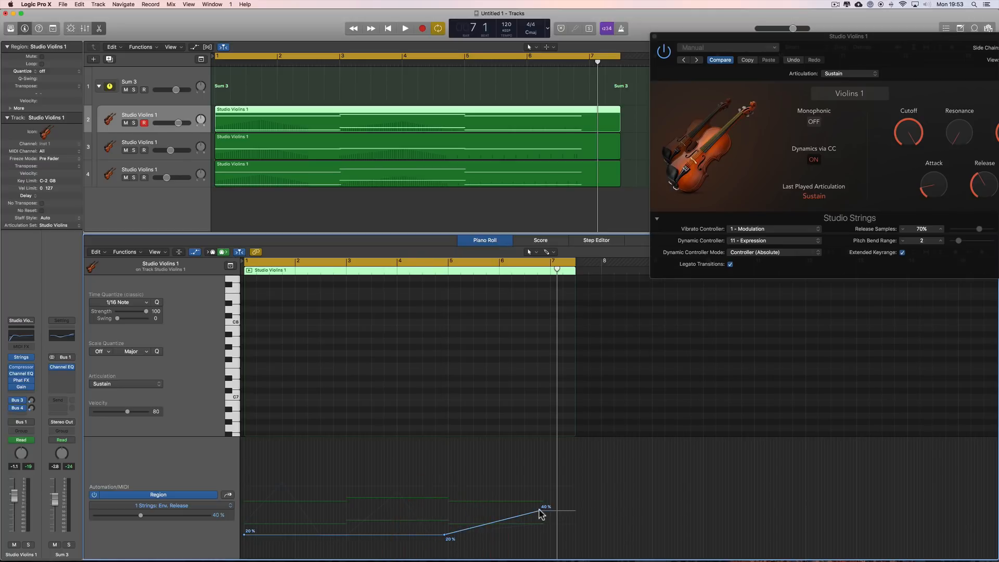
drag(539, 510, 448, 512)
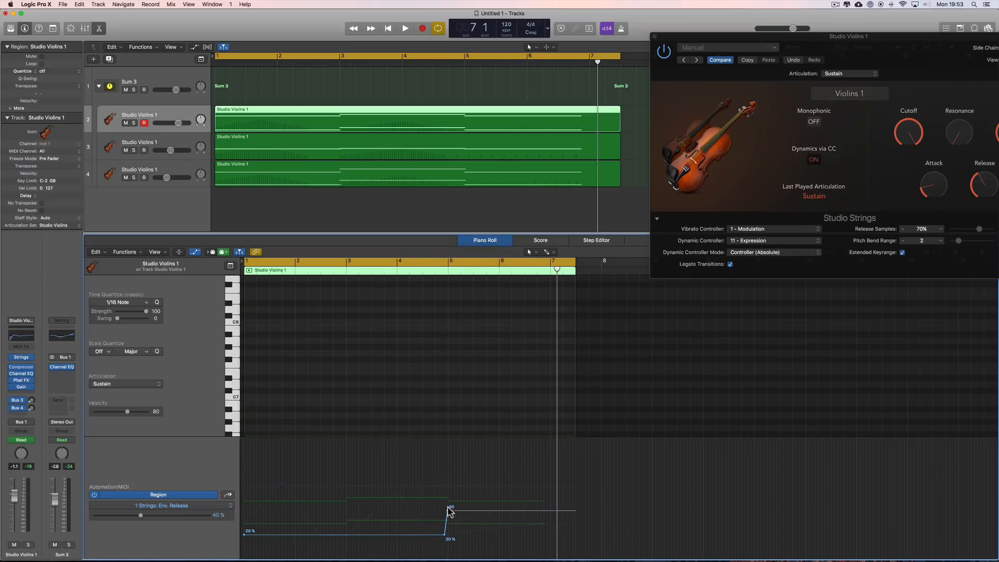
double_click(458, 61)
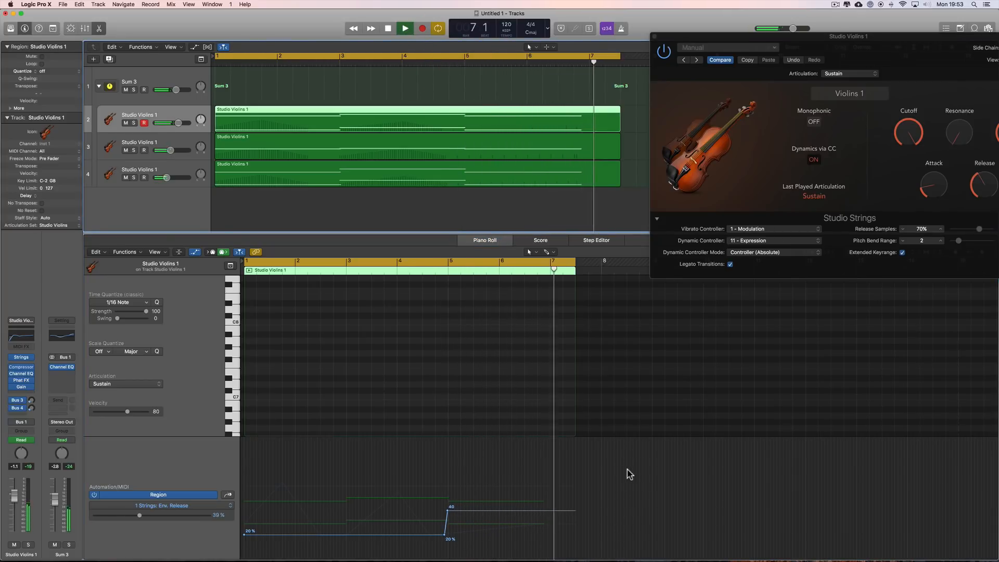
Lower the upper release automation point on track 2 to 35% and replay from near bar 5.
drag(448, 511, 448, 517)
double_click(459, 60)
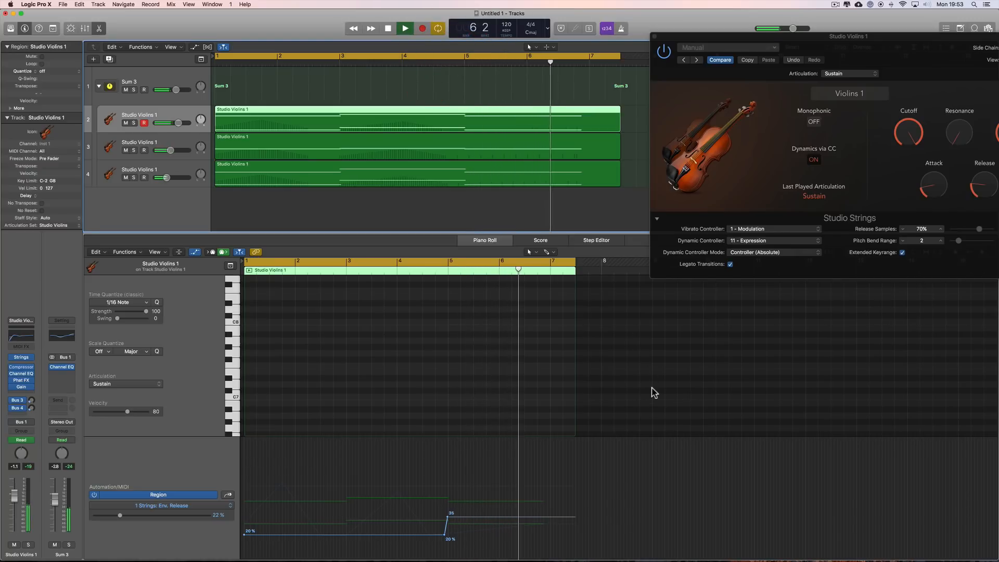
key(space)
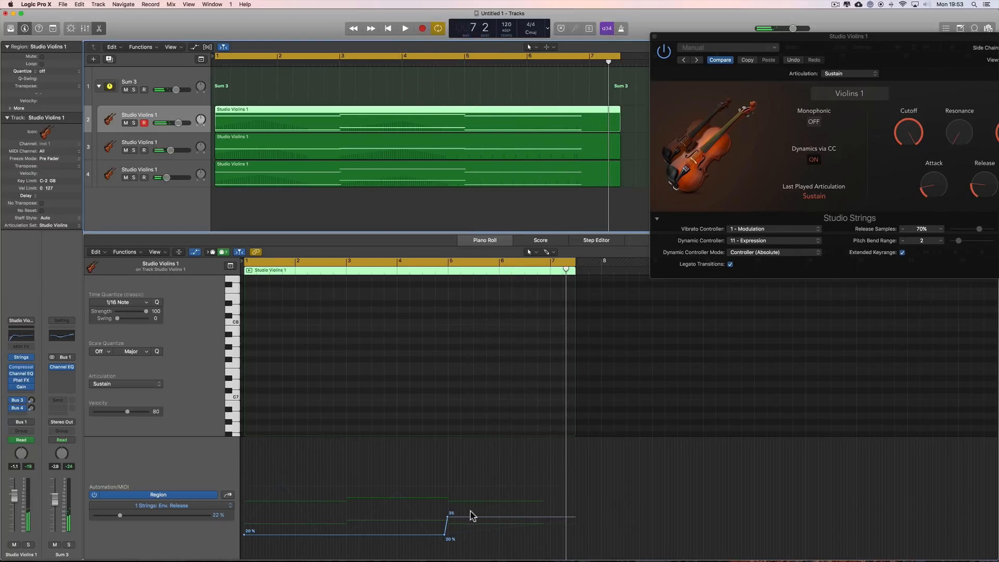
Set the upper release automation point on track 2 to 38% and replay the ending.
drag(448, 517, 447, 513)
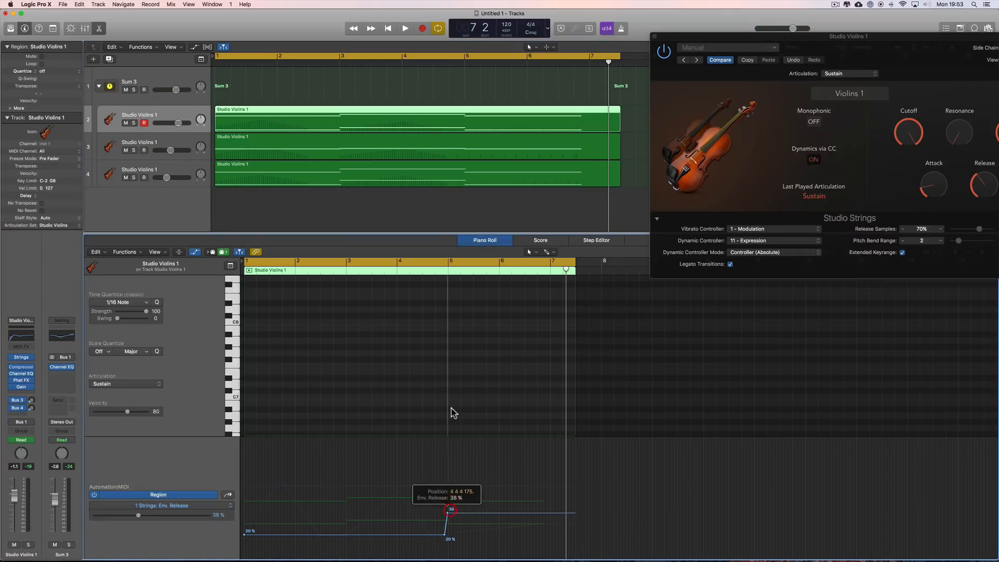
double_click(458, 66)
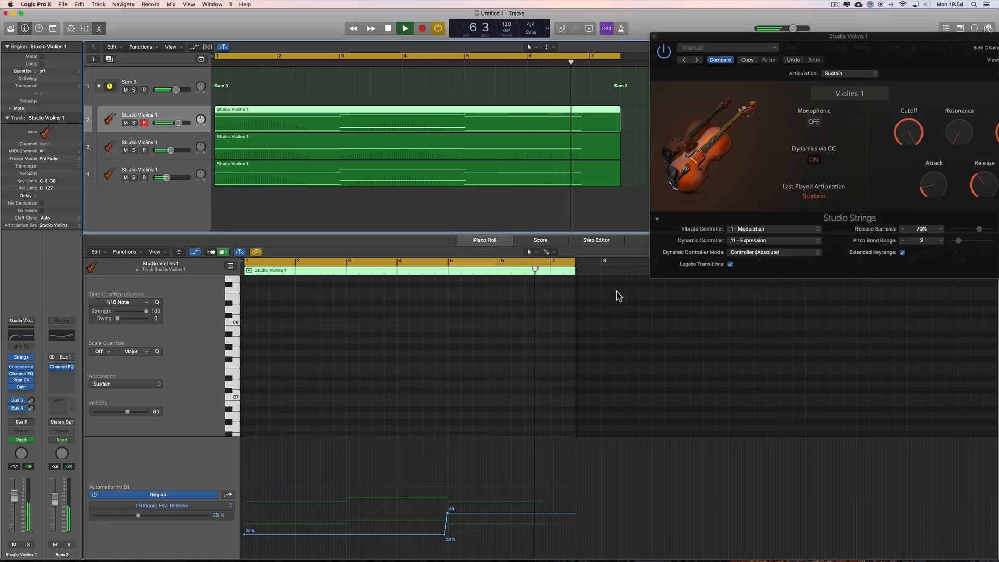
key(space)
Add Env. Release automation to the track 3 region, starting at 20% and rising steeply just before bar 5 as on track 2.
click(534, 154)
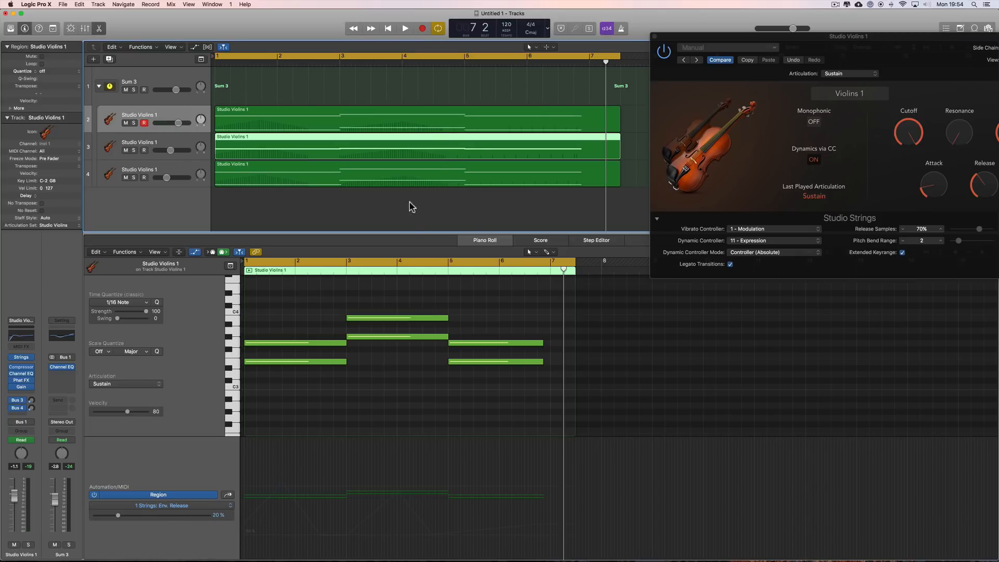
click(434, 127)
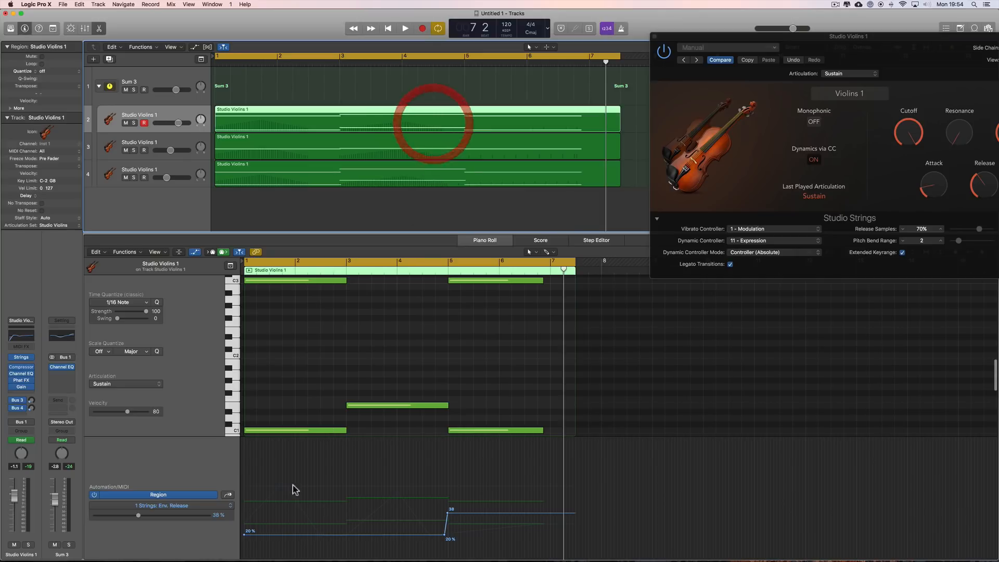
click(395, 152)
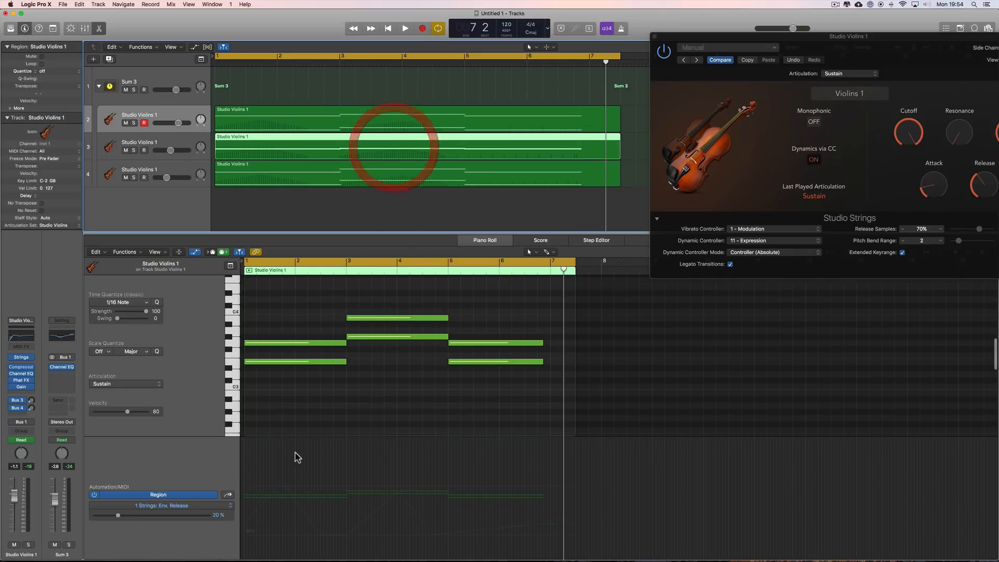
click(246, 538)
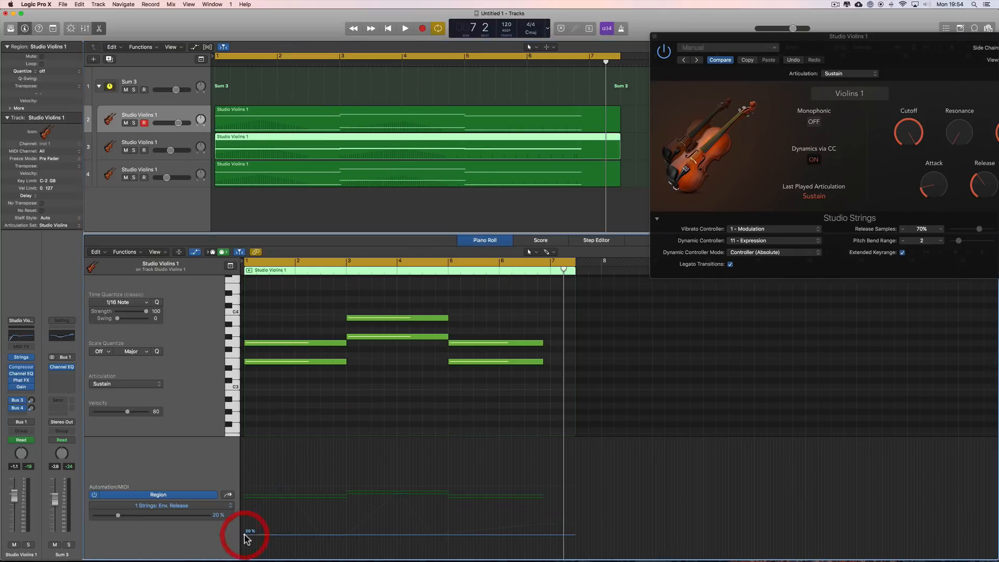
click(436, 535)
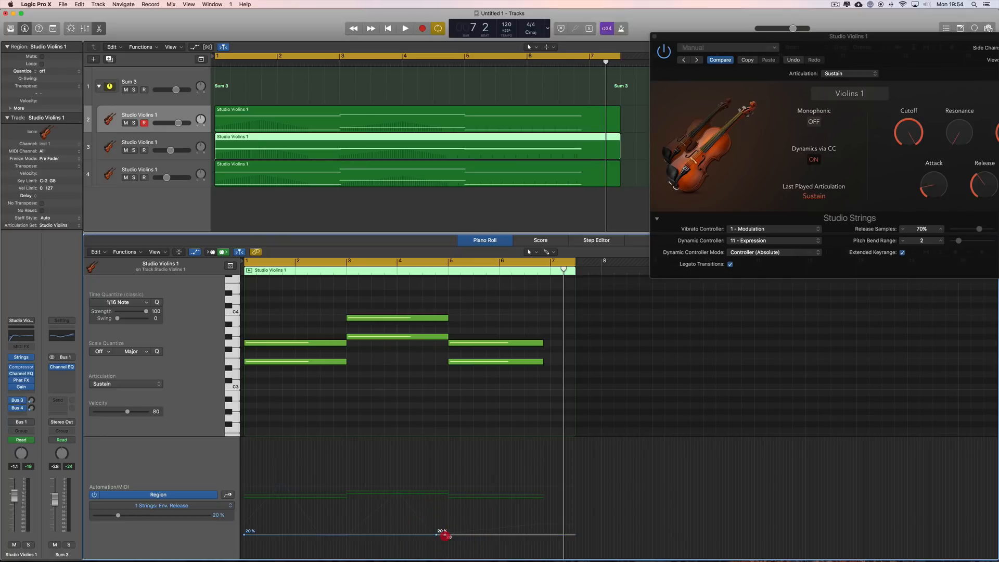
drag(444, 536, 445, 516)
click(445, 514)
Add Env. Release automation to the track 4 region, starting at 20% and jumping to 36% just before bar 5.
click(507, 123)
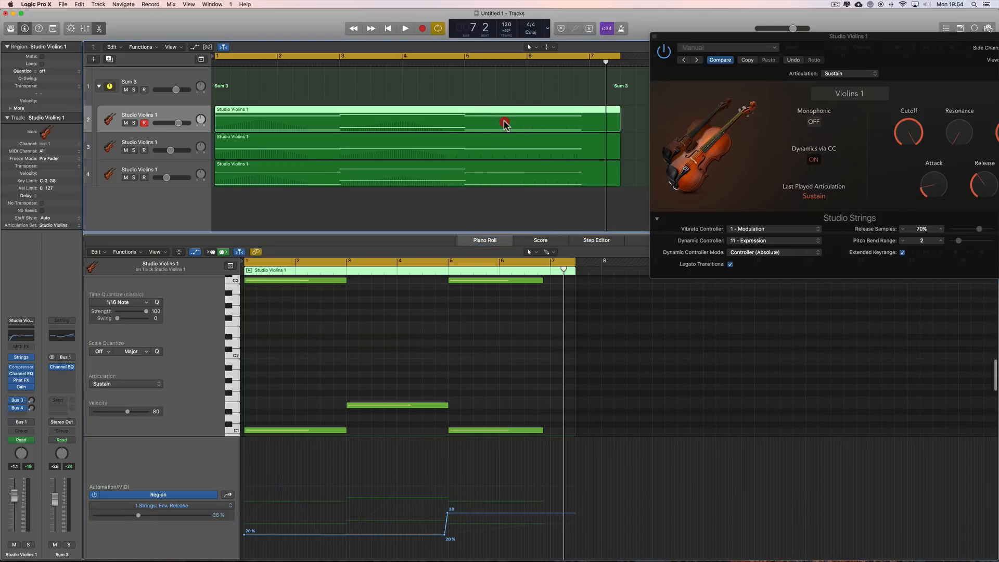
click(492, 167)
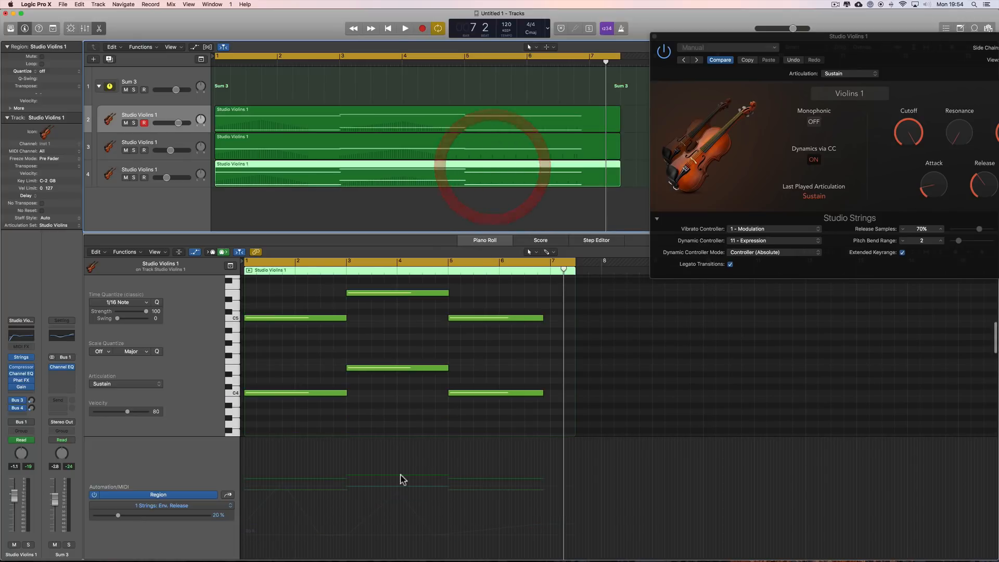
click(247, 540)
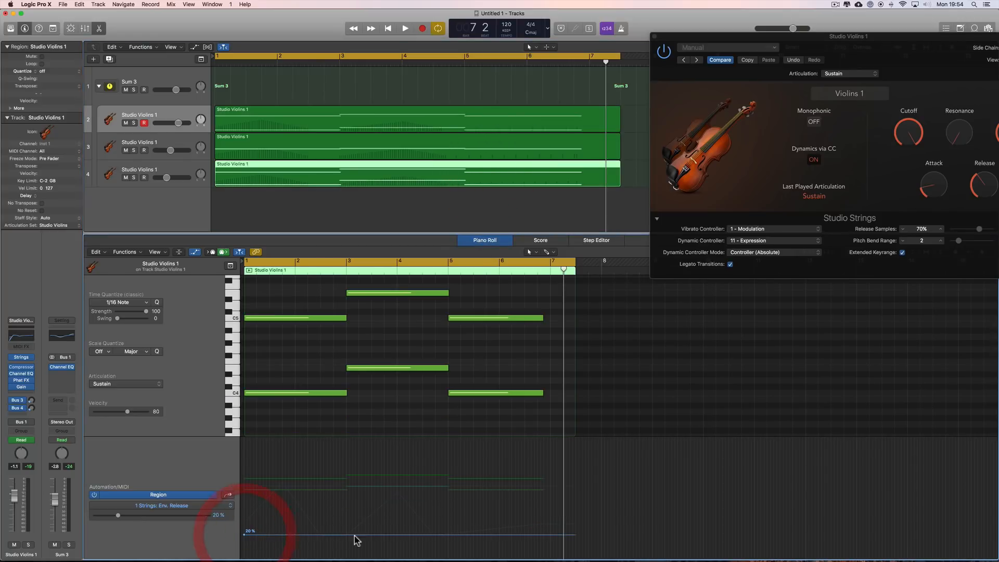
click(445, 535)
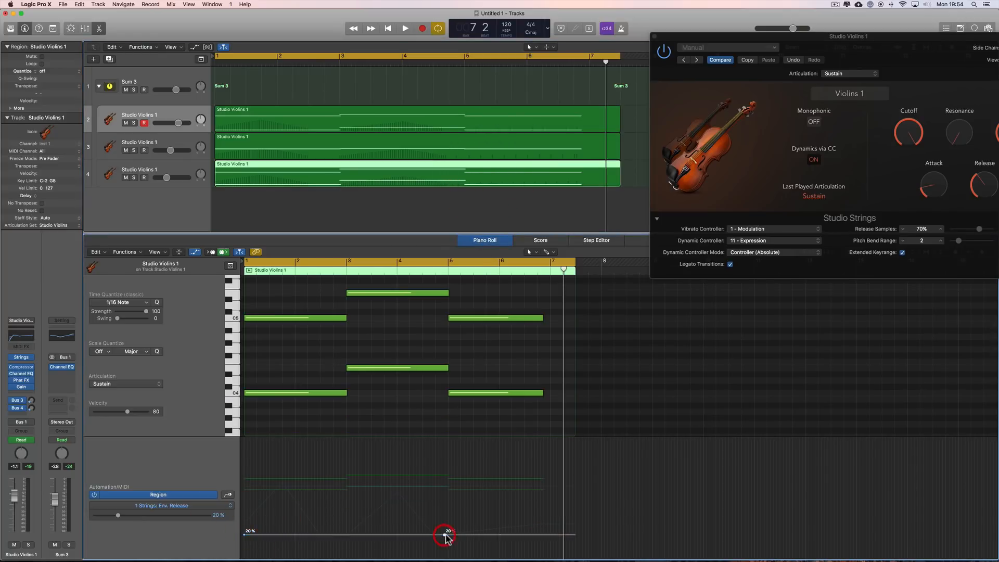
mouse_move(449, 535)
mouse_down()
mouse_move(440, 504)
mouse_move(446, 515)
mouse_up()
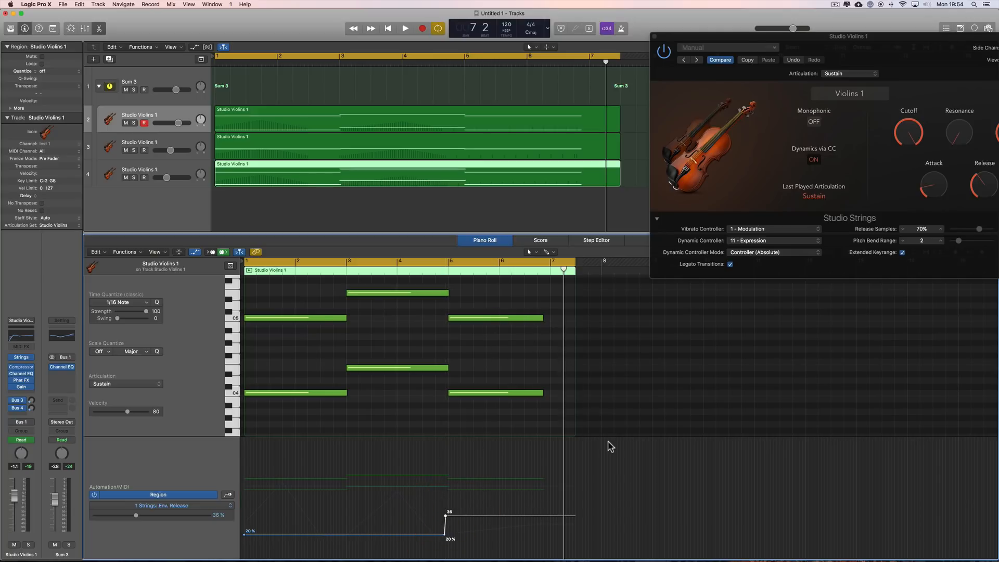
Play the whole sequence, extend the cycle range to bar 8 during playback, and stop after the final release.
key(space)
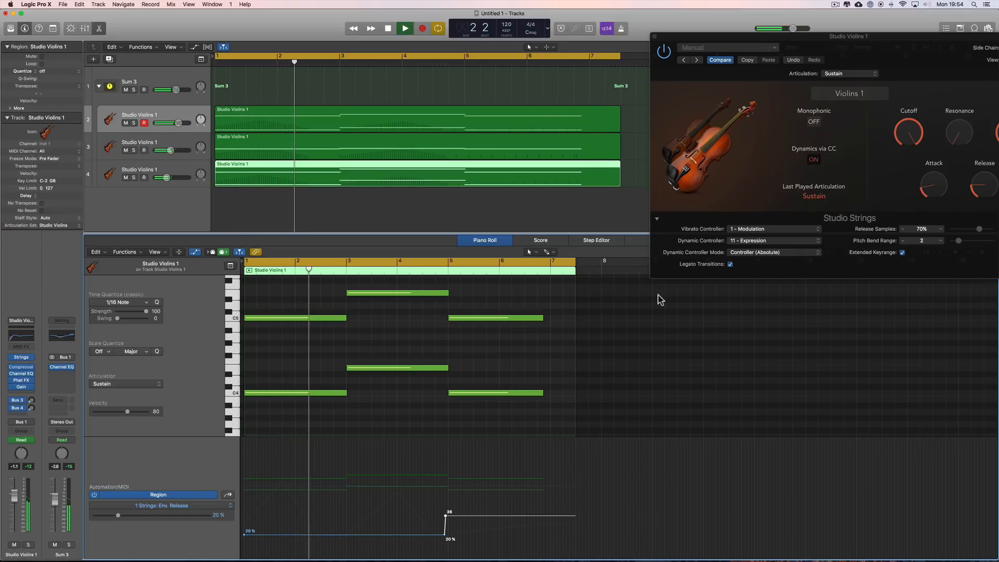
drag(678, 37, 767, 43)
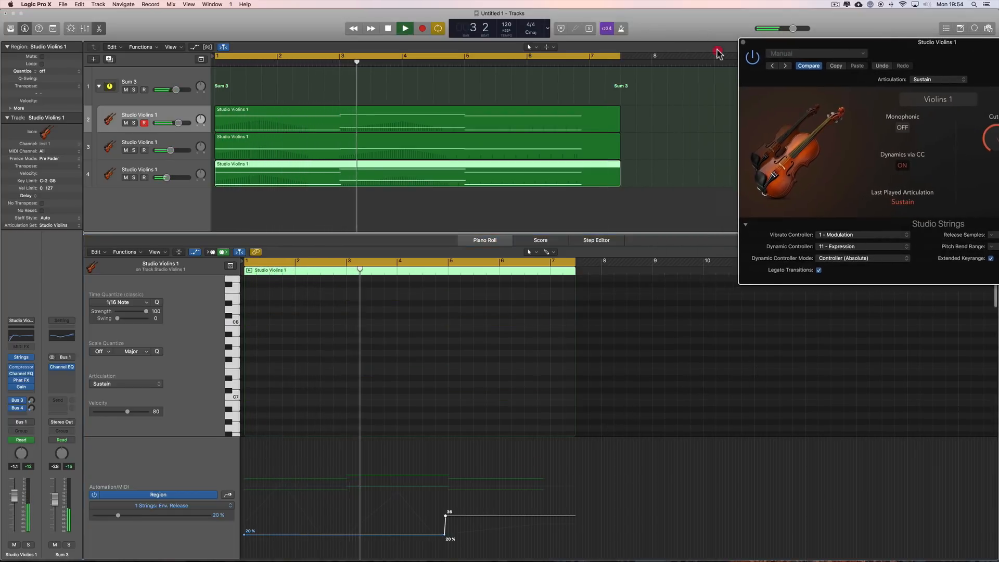
drag(619, 60, 653, 60)
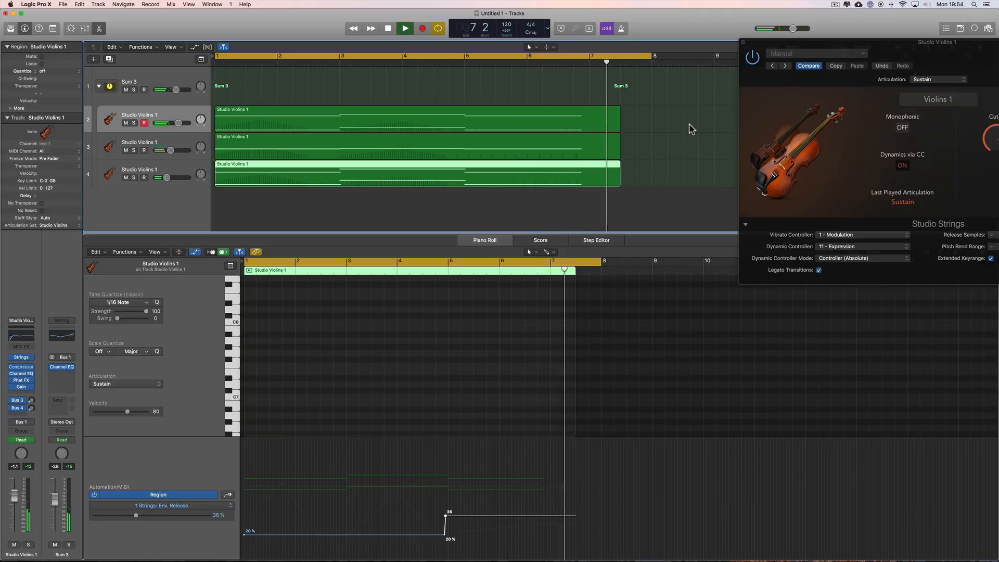
key(space)
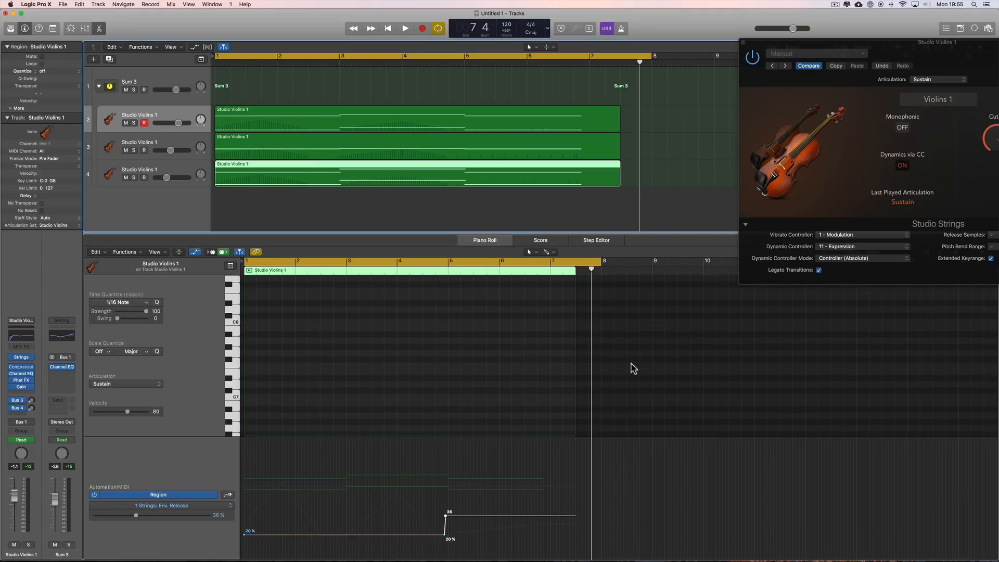
scroll(562, 444, right, 3)
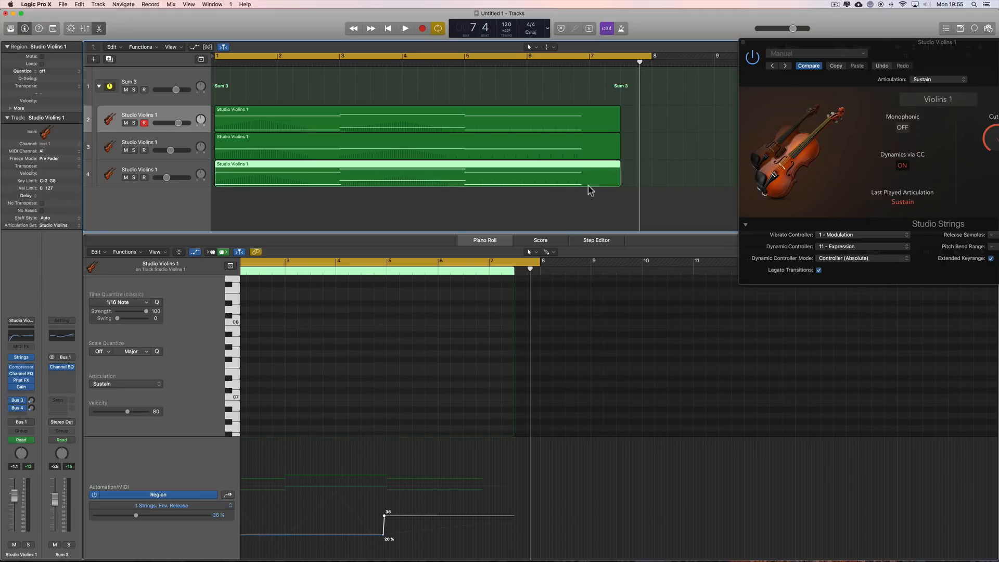
Play the sequence and display the Ch. 1: Expression automation of the track 2 region during playback.
key(space)
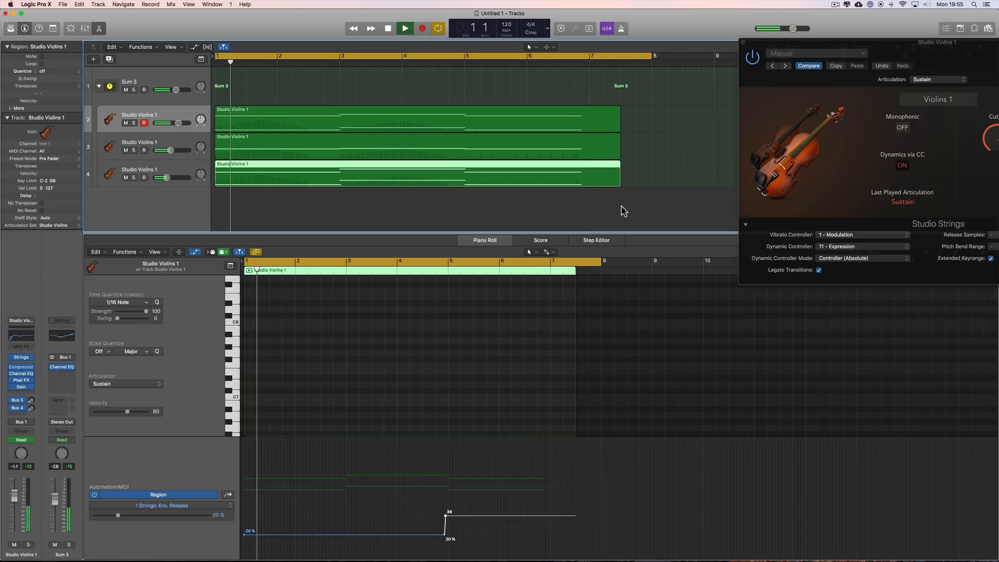
click(336, 121)
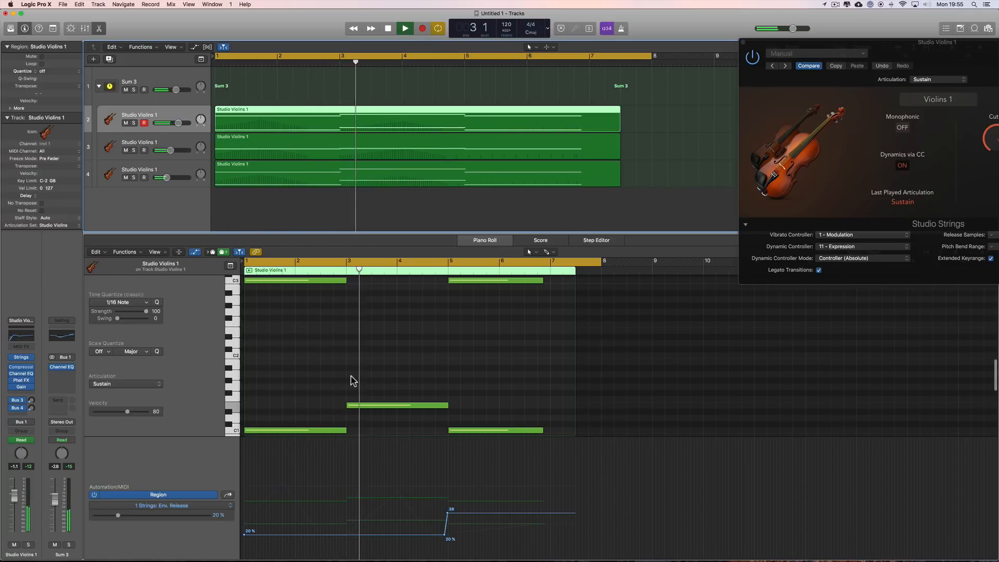
click(231, 506)
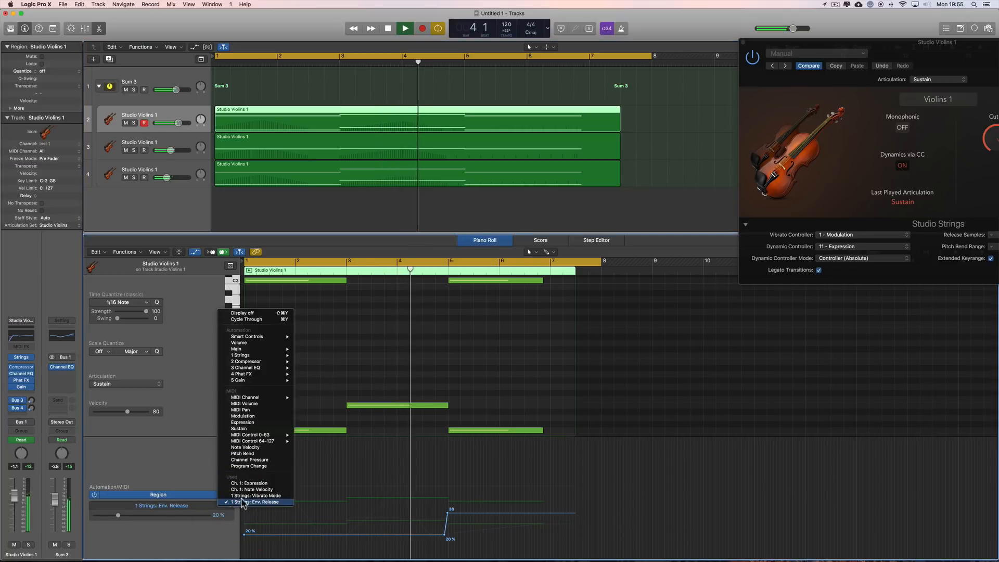
click(250, 483)
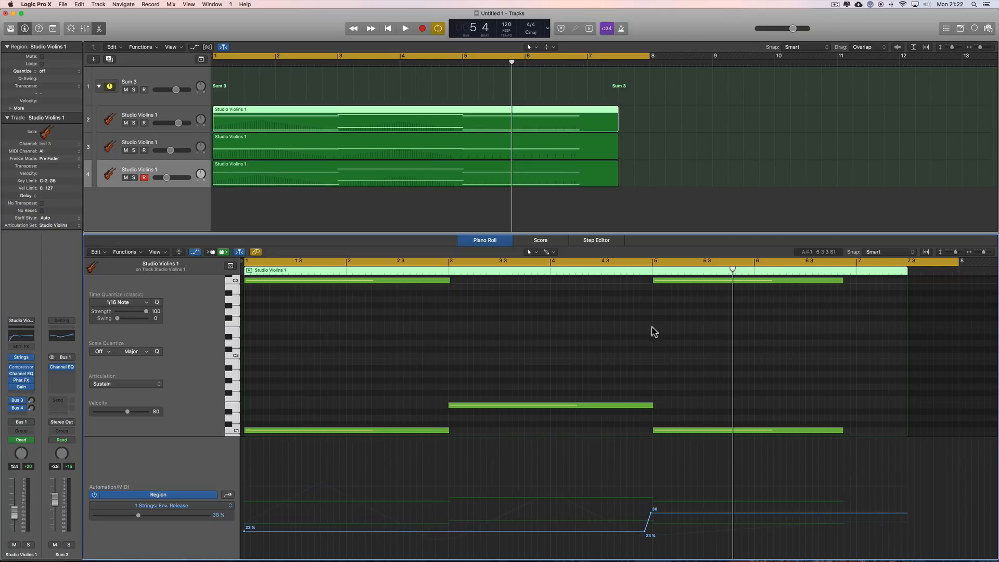
On the track 3 region, raise the upper Env. Release point to 38% and shift the 23% point closer to bar 5, then check track 4's curve.
click(405, 148)
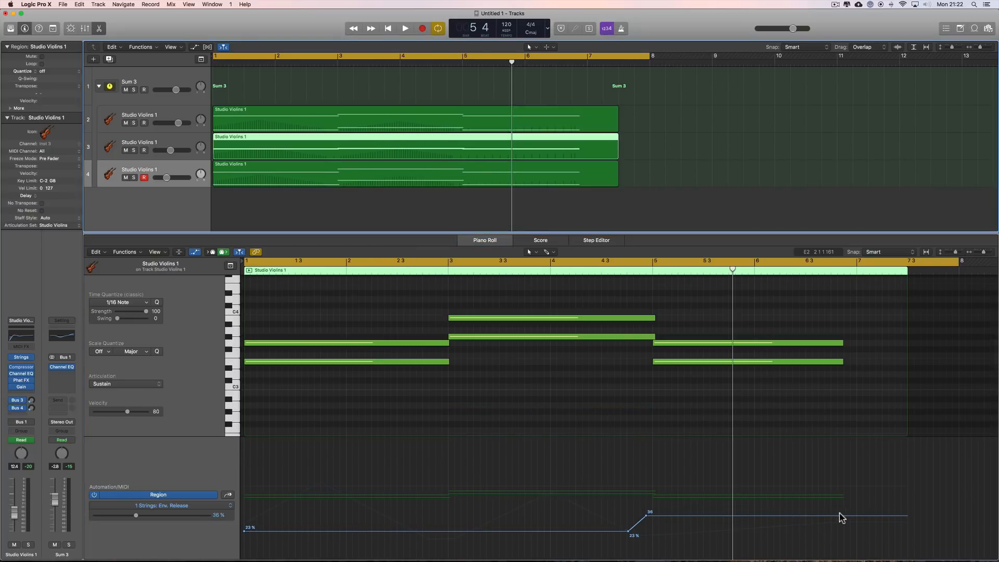
click(535, 111)
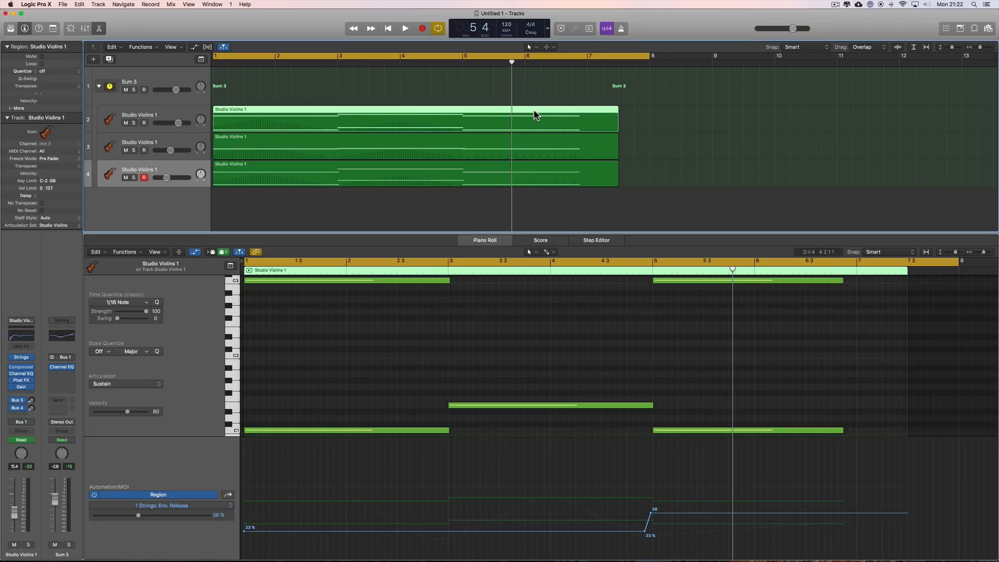
click(529, 145)
drag(647, 516, 647, 514)
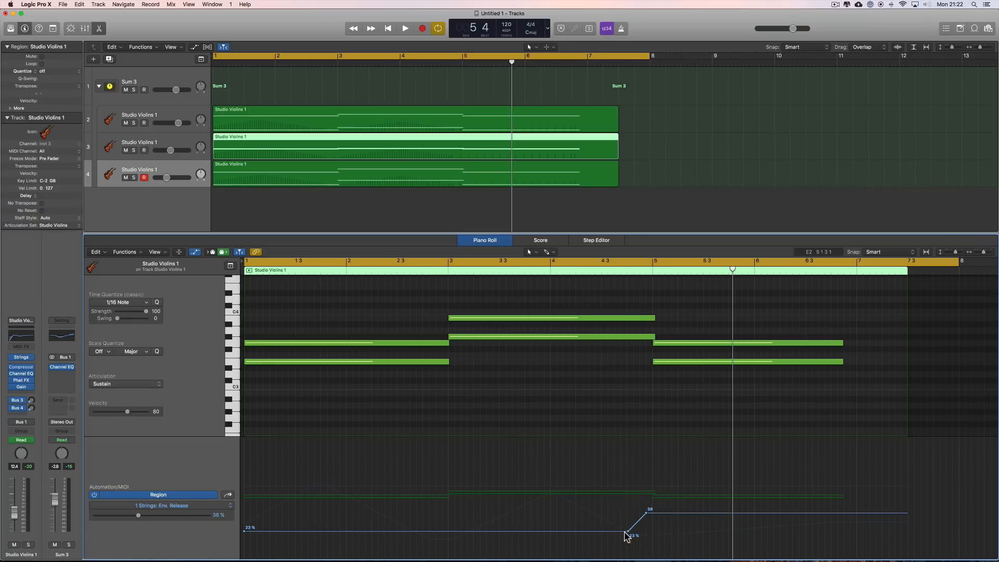
drag(628, 532, 635, 531)
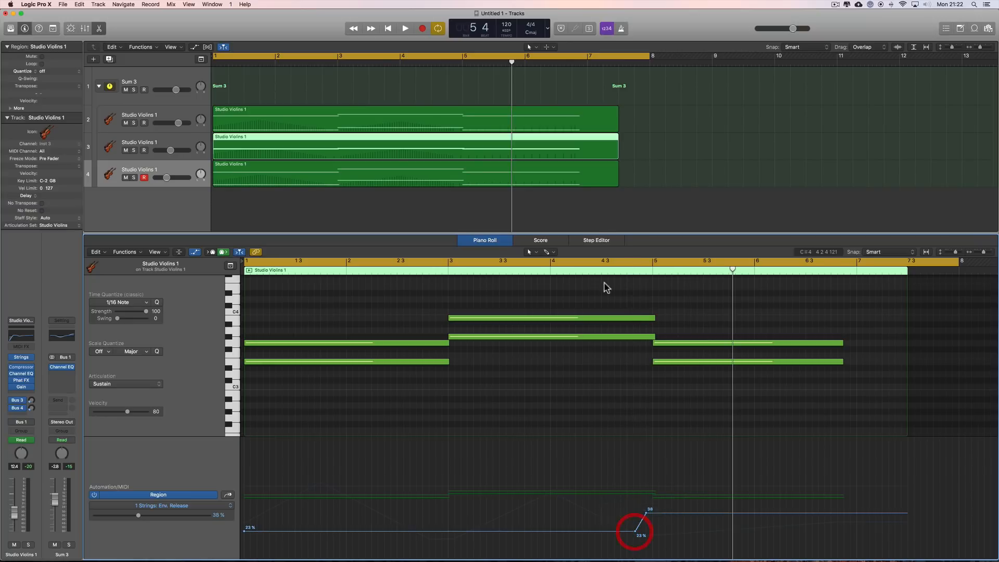
click(575, 184)
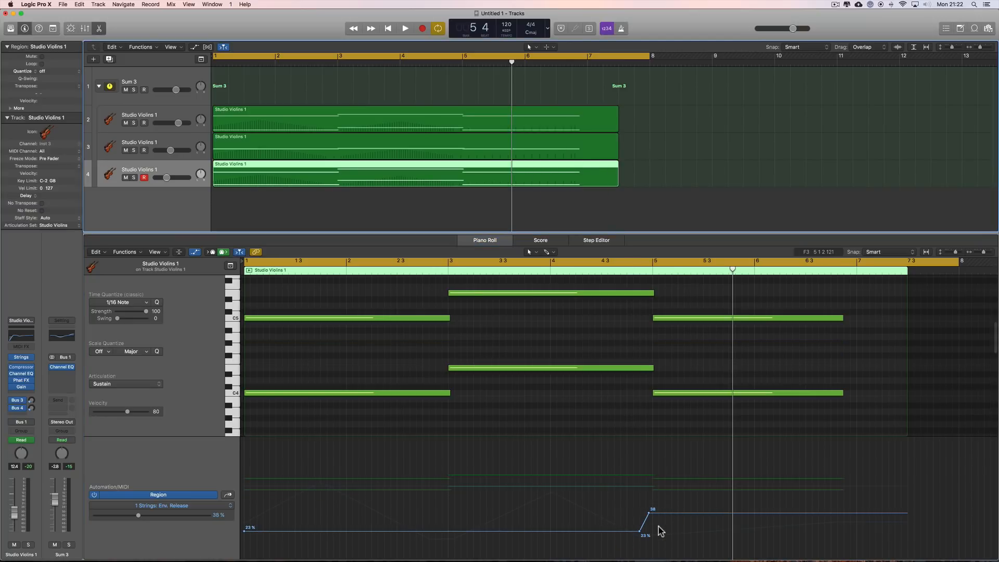
Show the Ch. 1: Expression automation and compare its curve across the regions on tracks 2, 3 and 4.
click(373, 128)
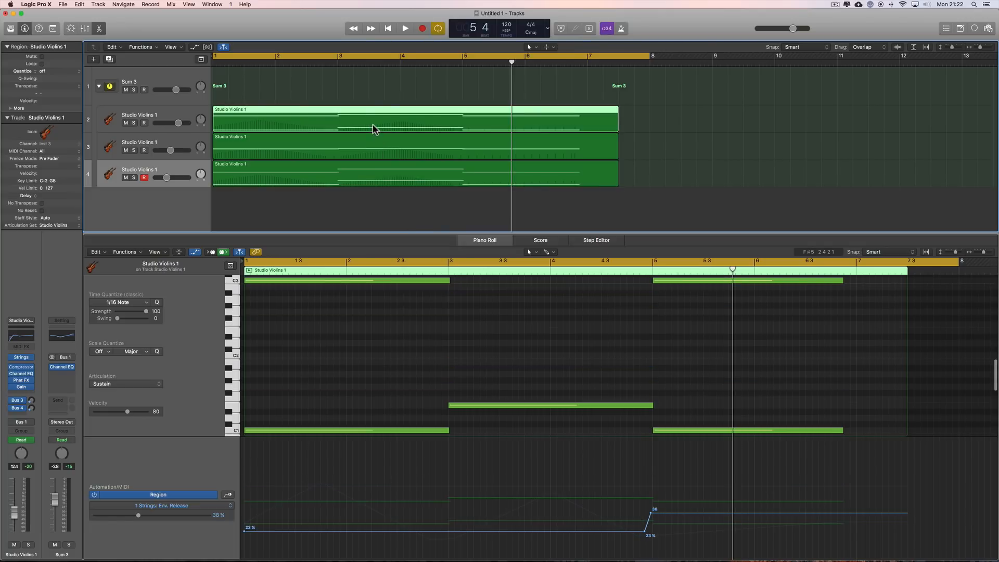
click(229, 507)
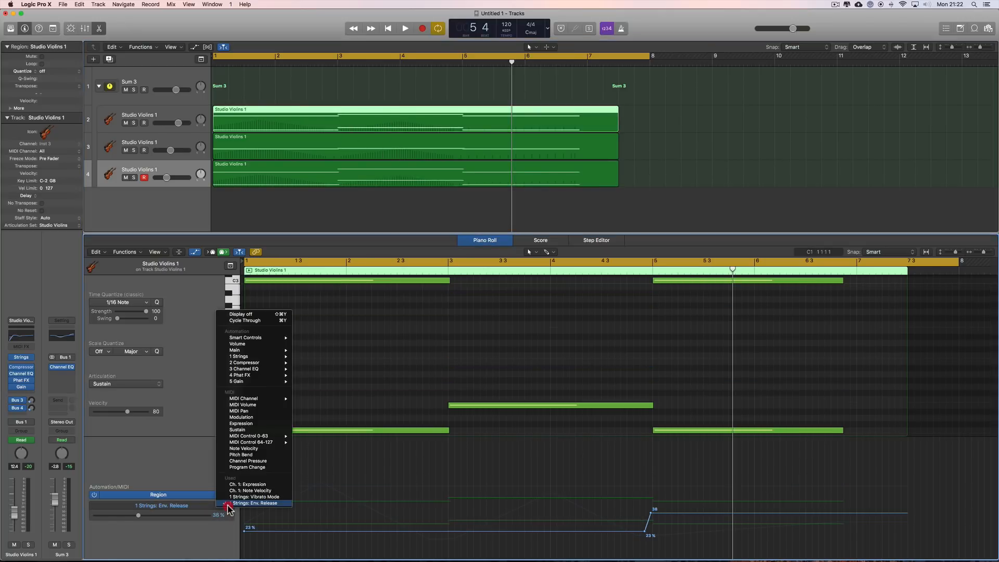
click(254, 484)
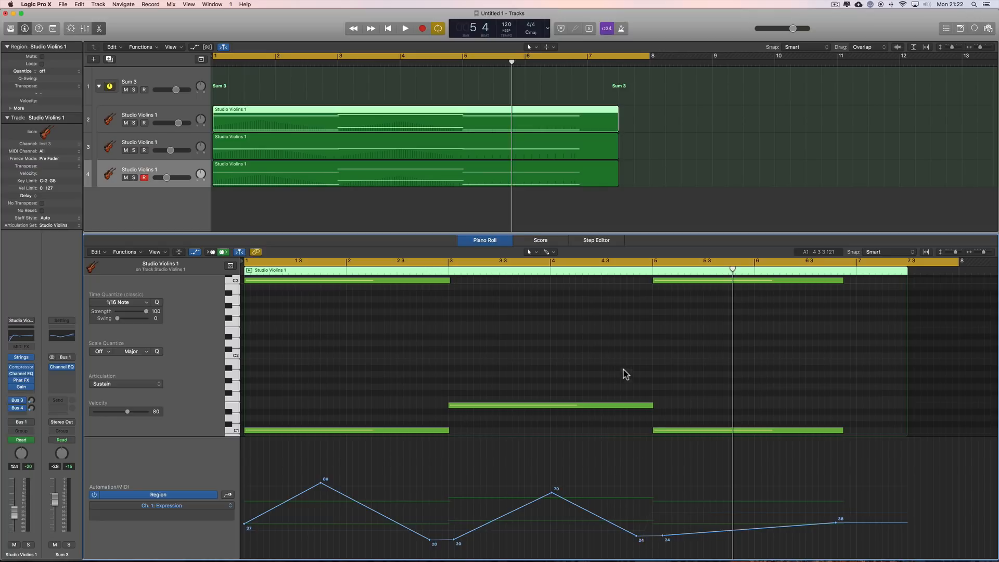
click(508, 152)
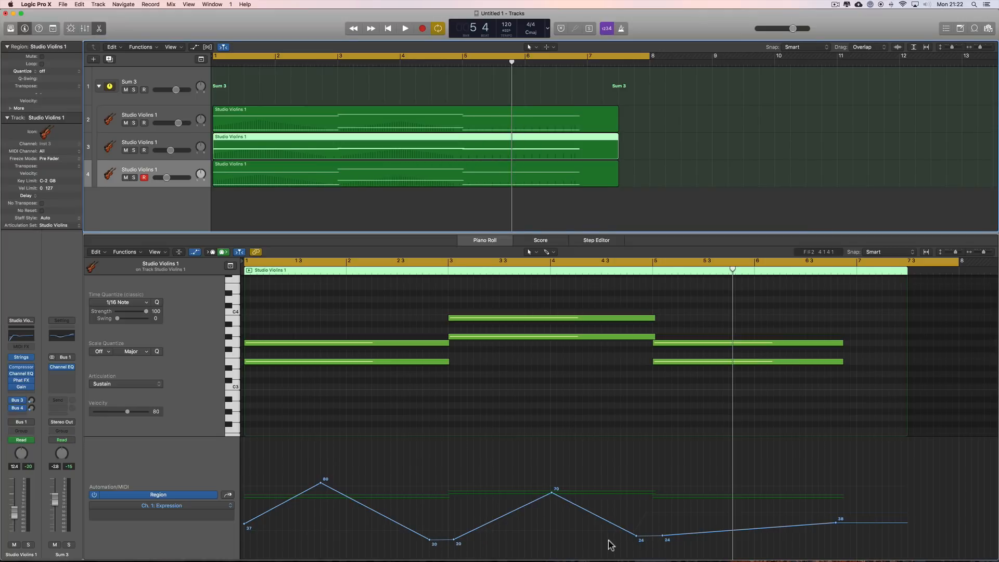
click(494, 163)
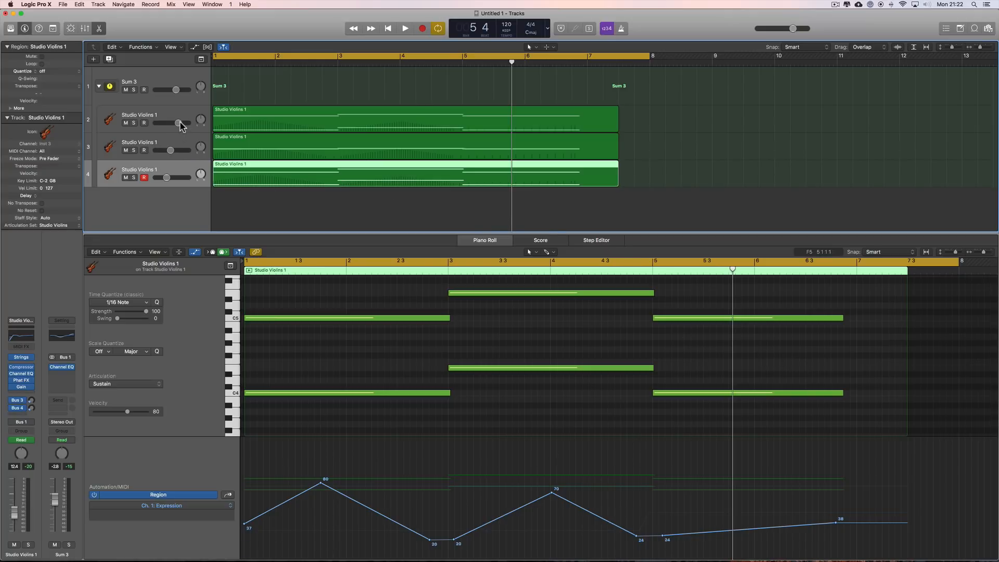
Lower the volume of tracks 2 and 3 slightly, raise track 4 to -10.2 dB, and audition the balance.
drag(180, 121, 169, 150)
click(167, 178)
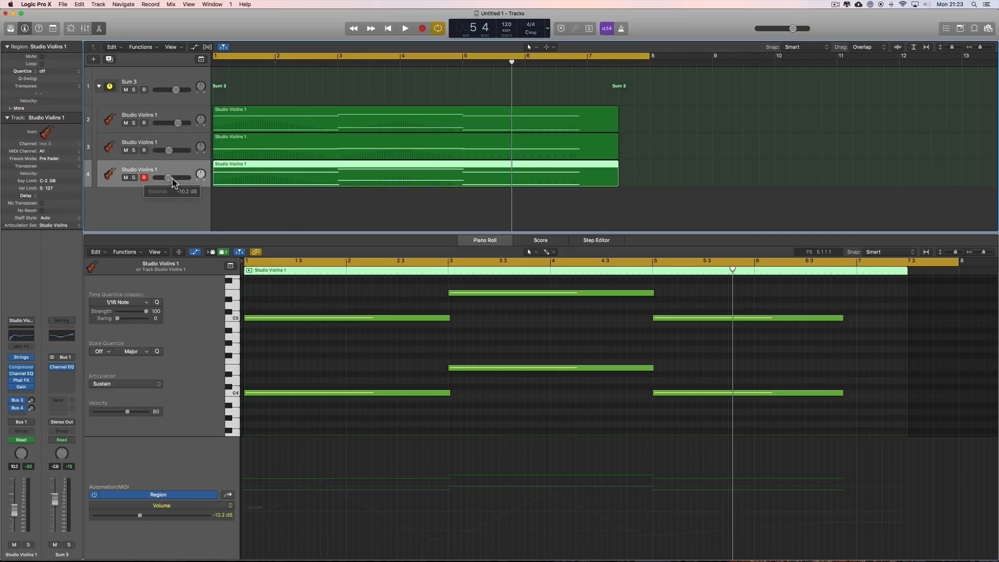
key(space)
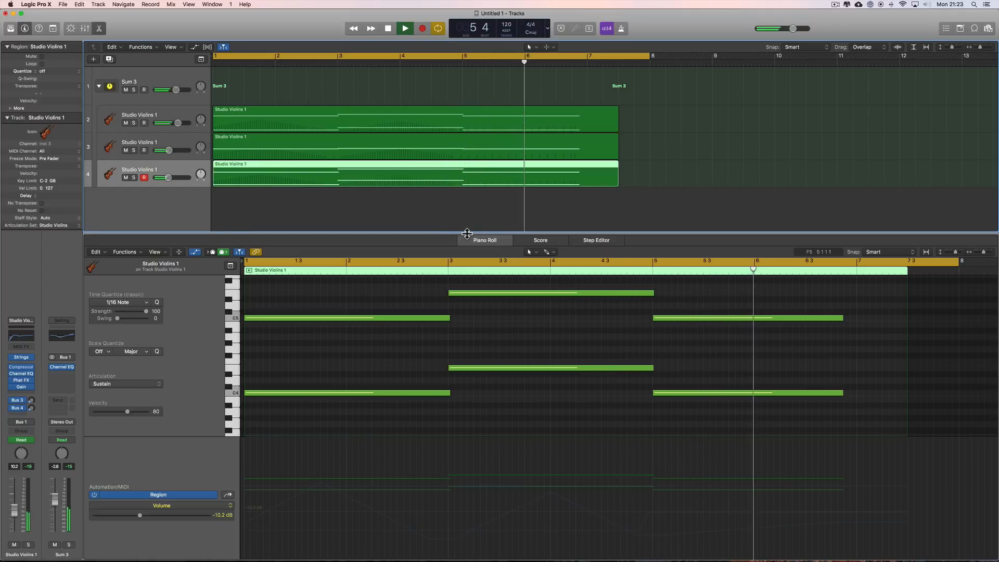
key(space)
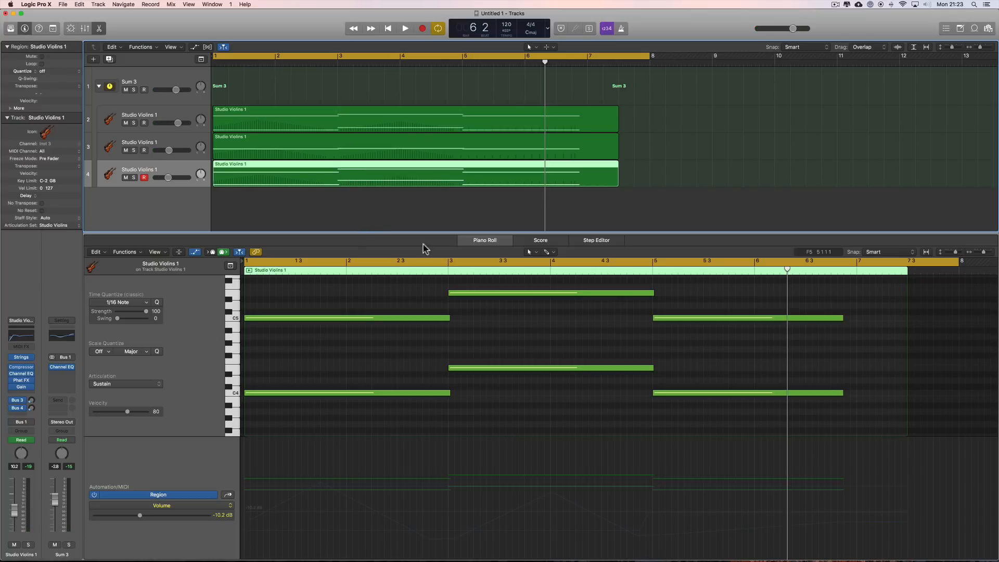
Set the articulation of the three upper-octave notes in the track 4 region to Tremolo and play back the result.
scroll(491, 315, up, 3)
scroll(491, 315, down, 3)
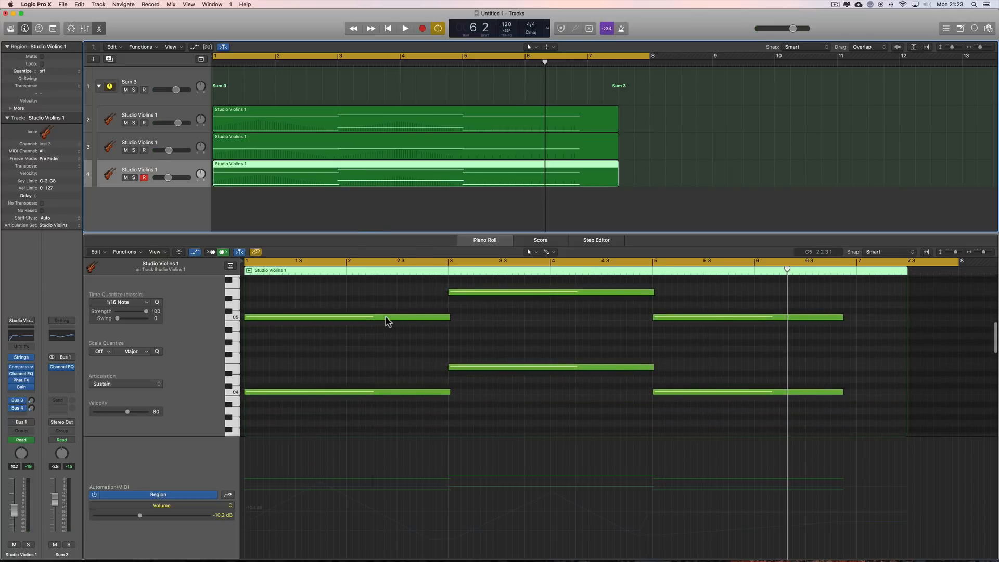
click(385, 317)
drag(357, 287, 706, 346)
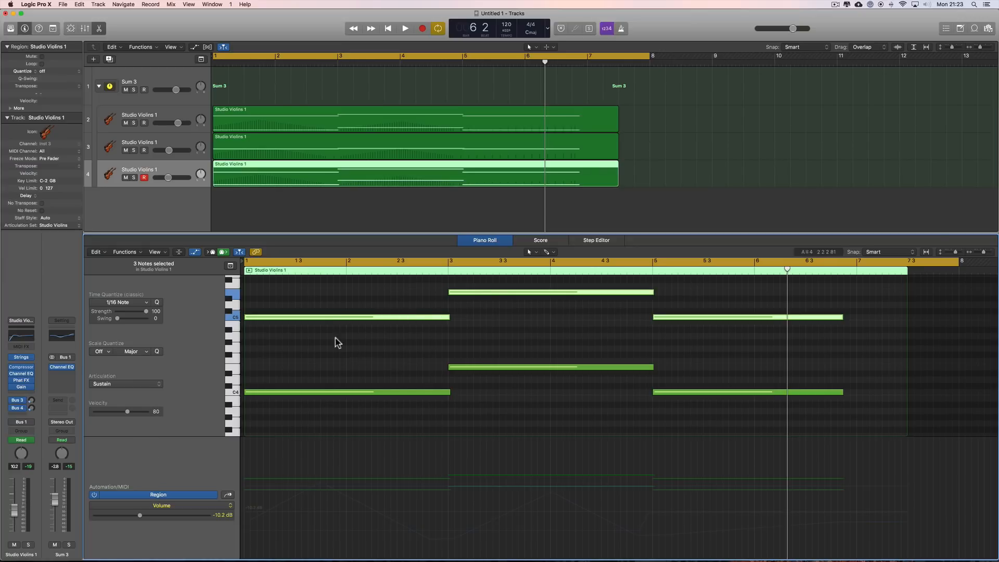
click(159, 385)
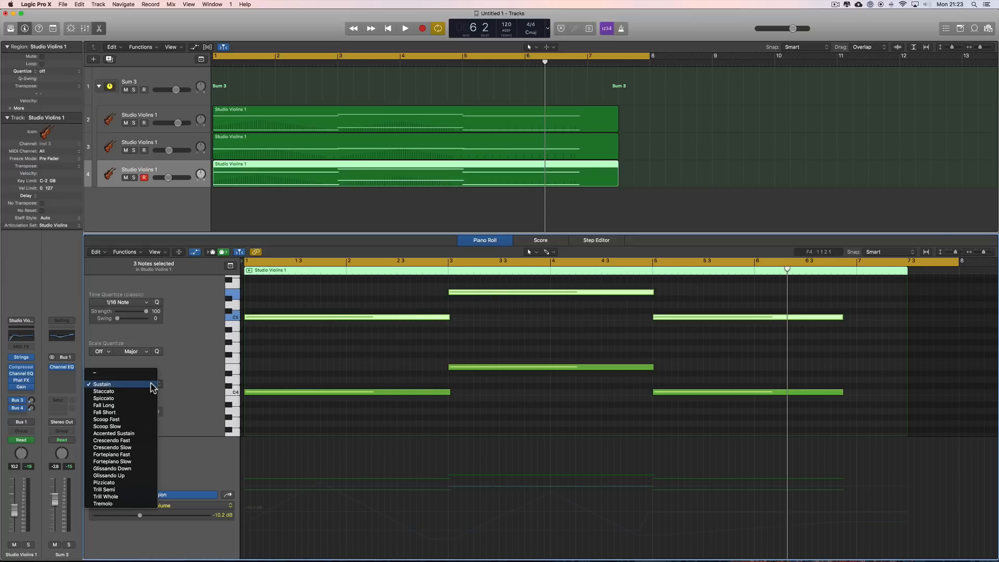
click(125, 503)
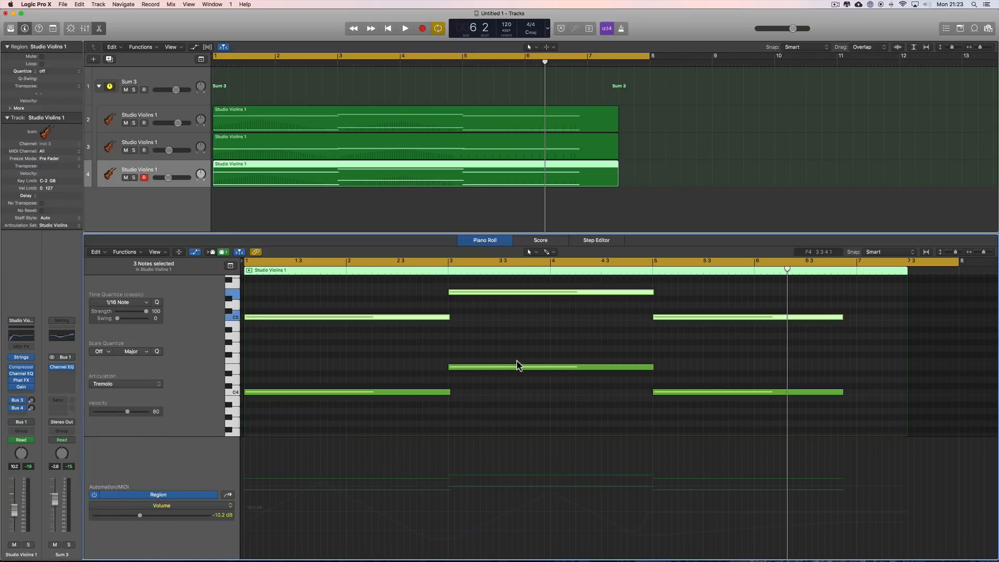
key(space)
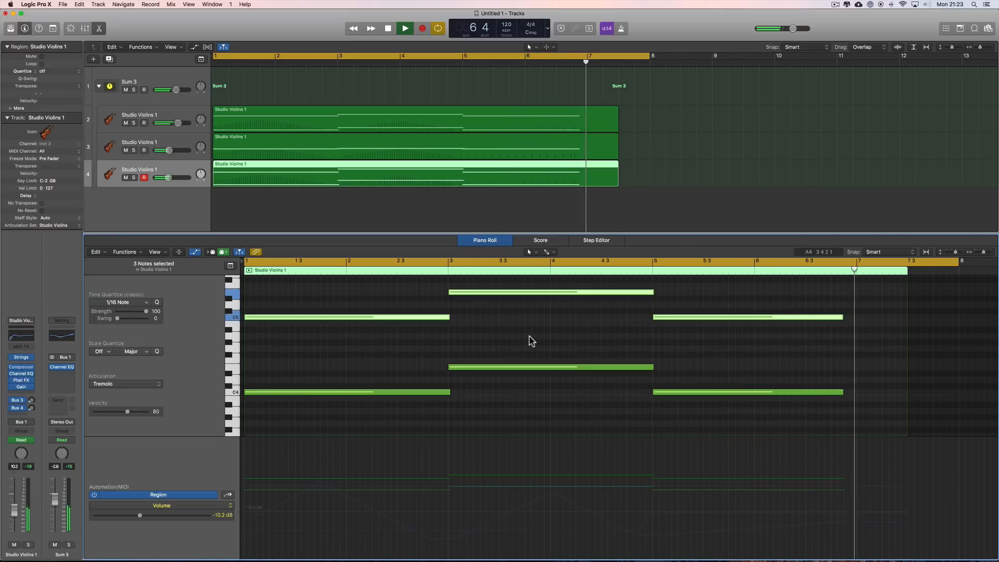
key(space)
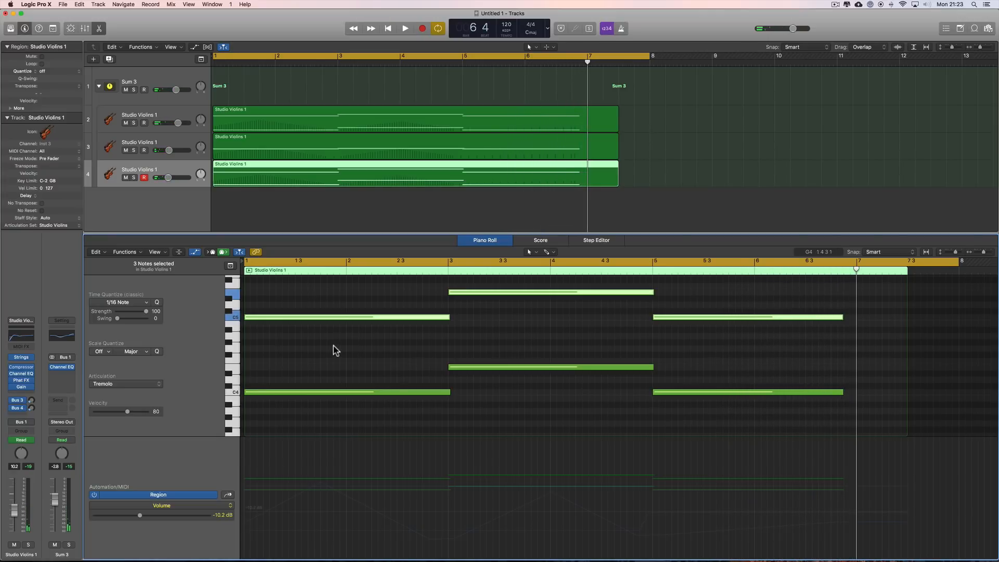
Try Tremolo on the three lower-octave notes of track 4, audition them briefly, and return them to Sustain.
drag(335, 347, 666, 426)
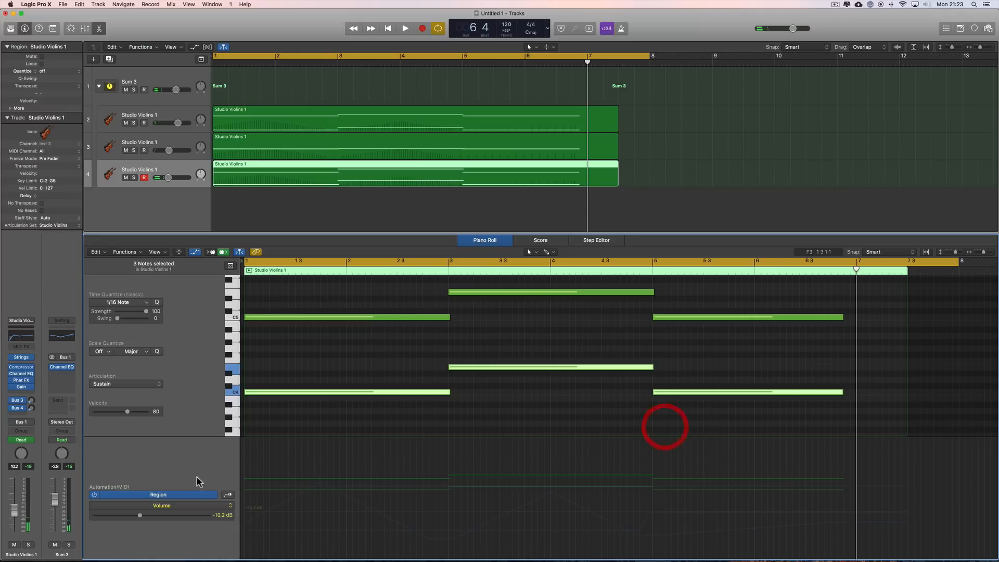
click(151, 385)
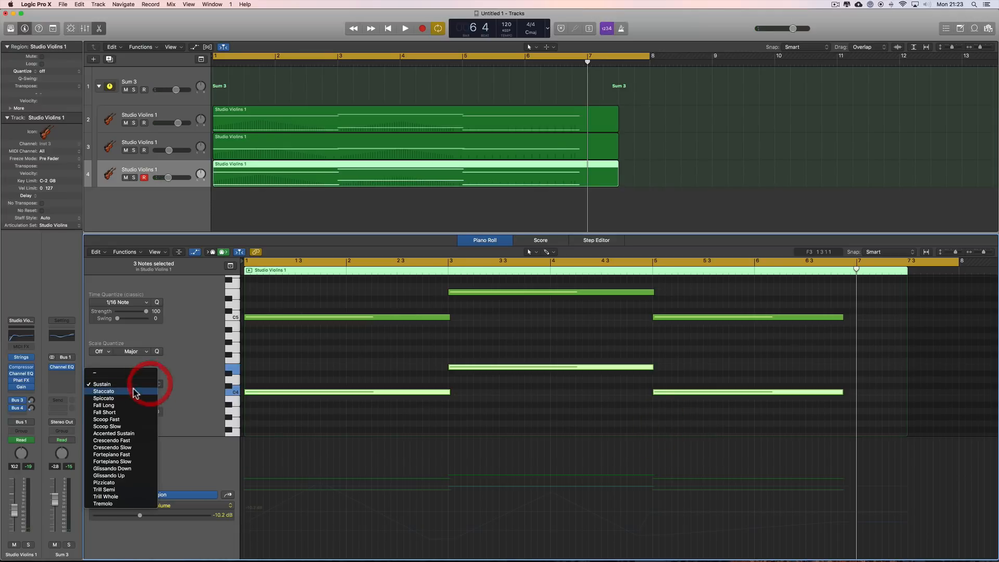
click(113, 501)
key(space)
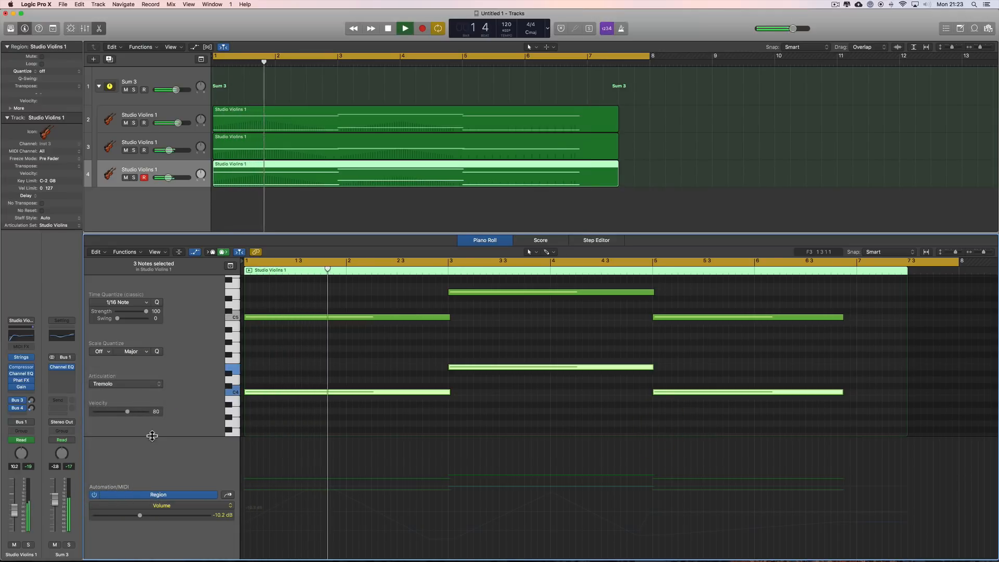
key(space)
click(156, 386)
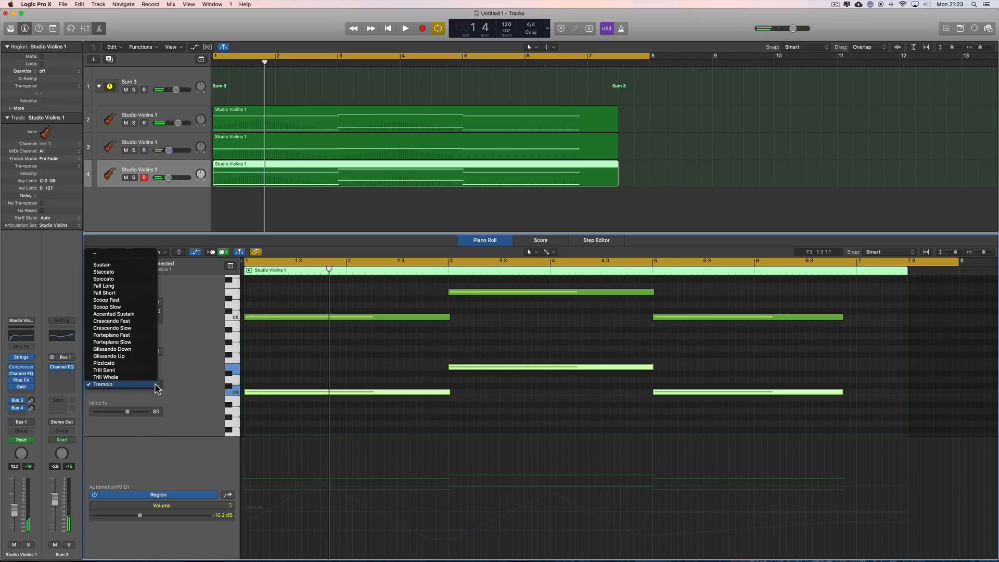
click(118, 265)
Rebalance the tracks during playback, lowering track 2 slightly and setting track 3 to -11.8 dB and track 4 to -10.8 dB.
key(space)
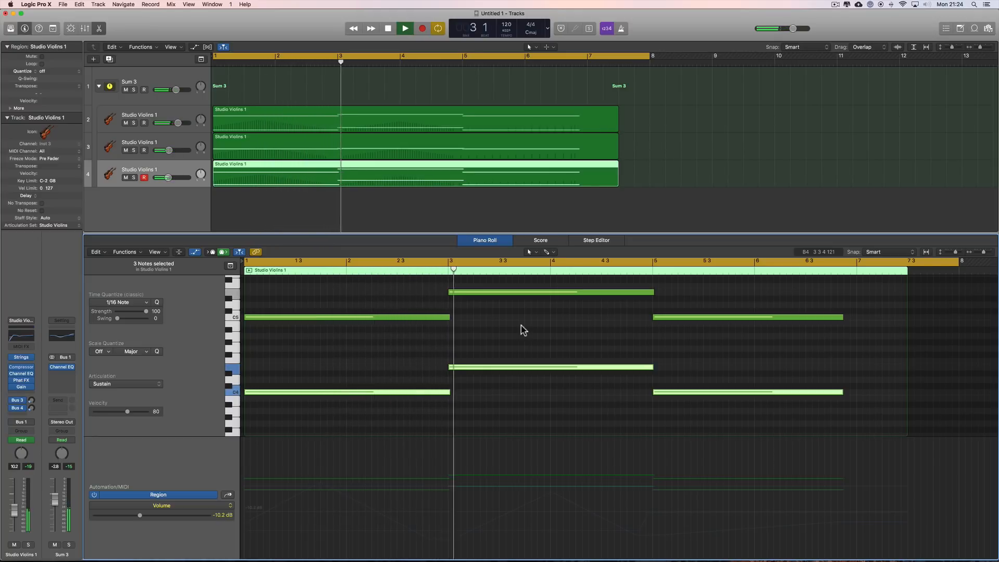
click(178, 124)
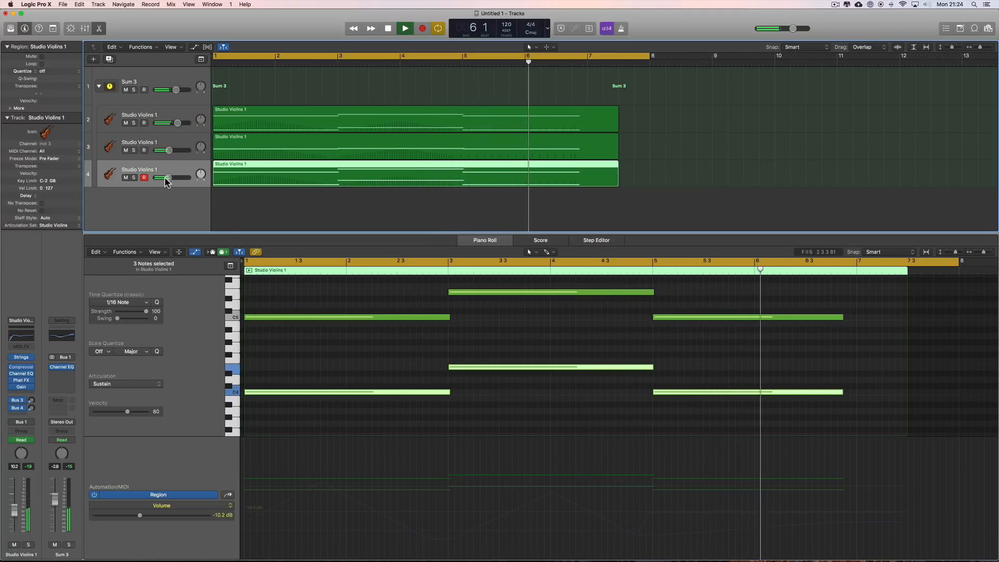
click(168, 150)
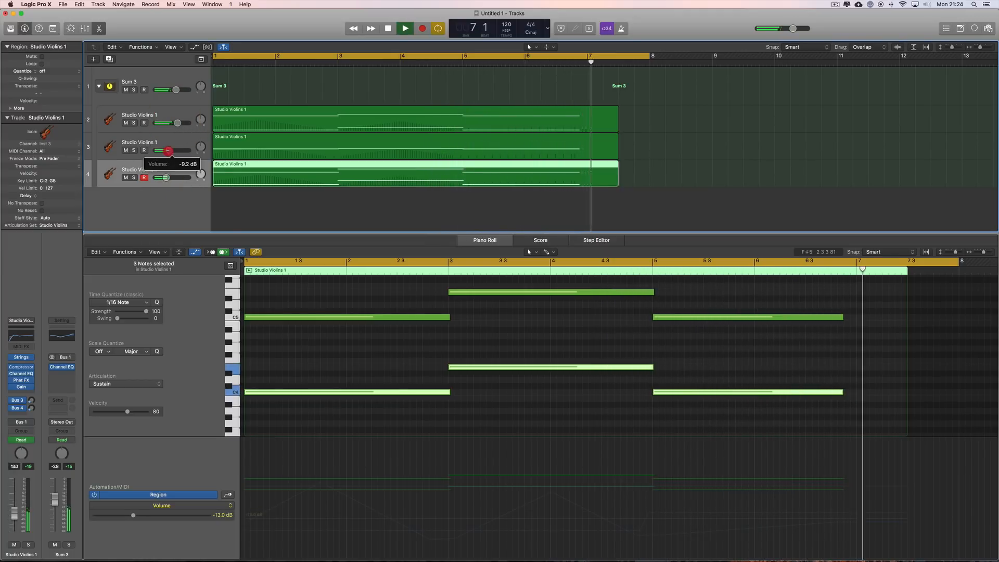
drag(168, 150, 163, 151)
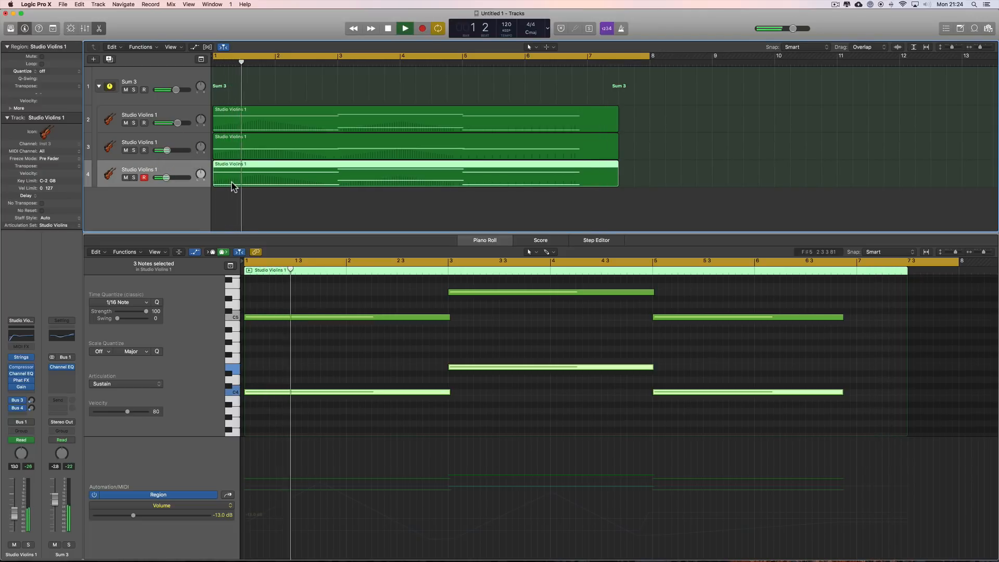
click(167, 151)
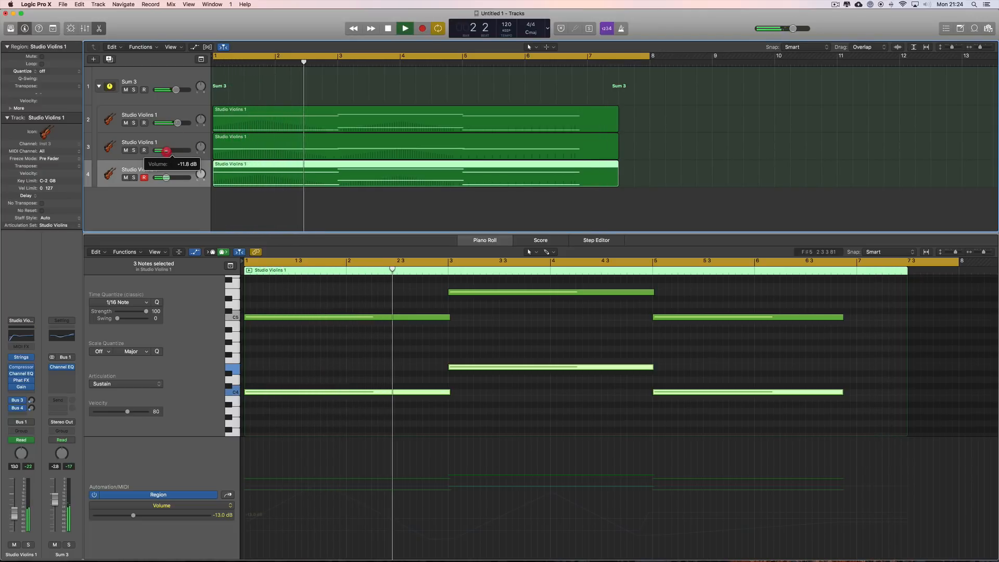
drag(166, 177, 169, 178)
key(space)
Return the three upper-octave notes of the track 4 region to the Sustain articulation.
drag(388, 279, 670, 350)
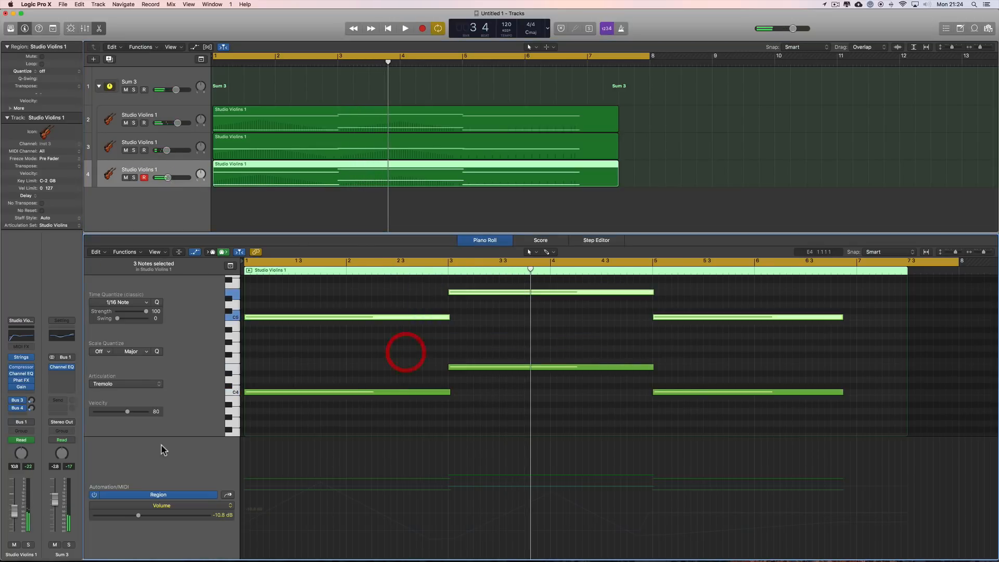
click(155, 385)
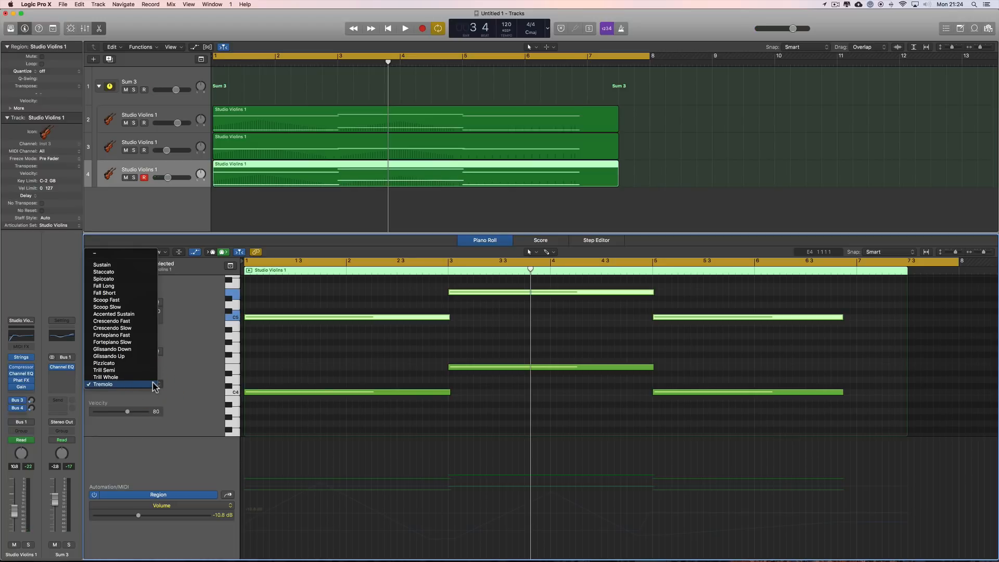
click(111, 265)
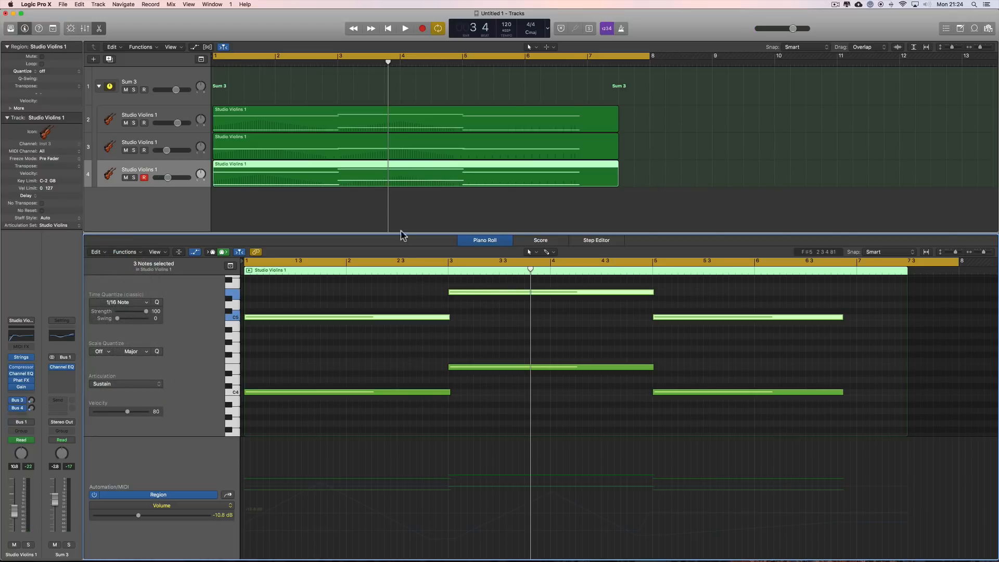
Open the track 2 Studio Violins region in the Piano Roll and briefly play back the sequence from bar 1.
click(389, 116)
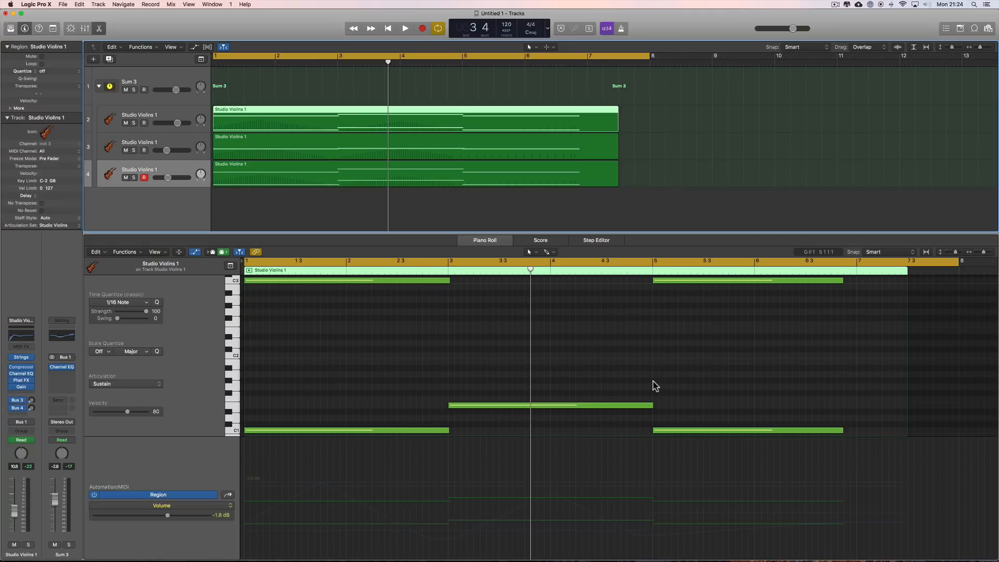
key(space)
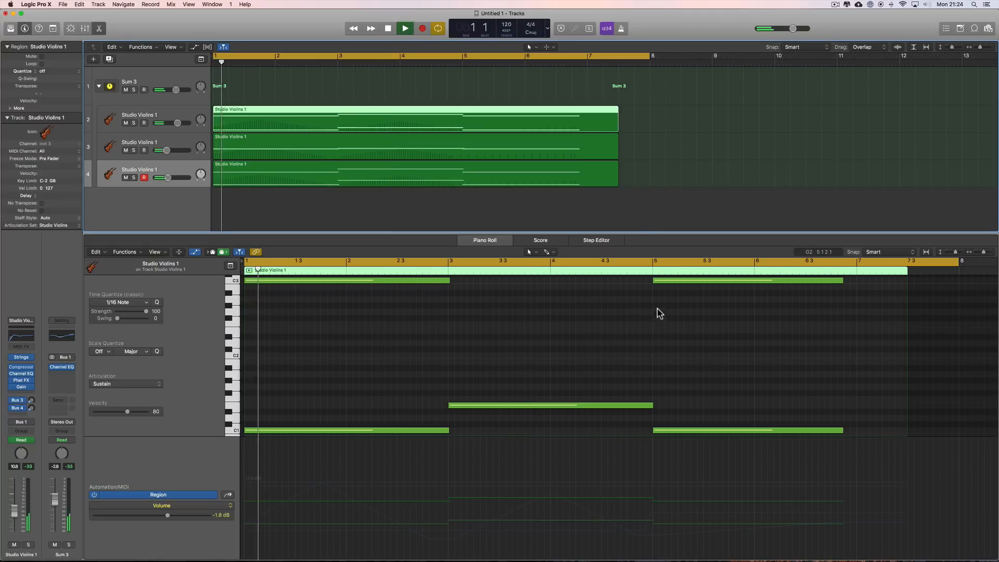
key(space)
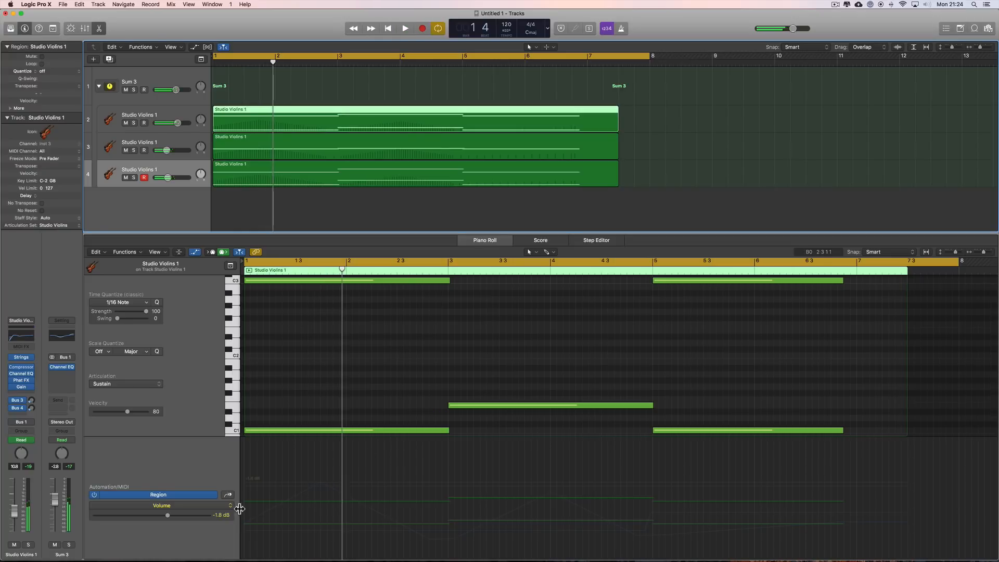
Show the Ch. 1 Expression automation of the track 2 region and shift the low point just after bar 3 slightly later.
click(229, 508)
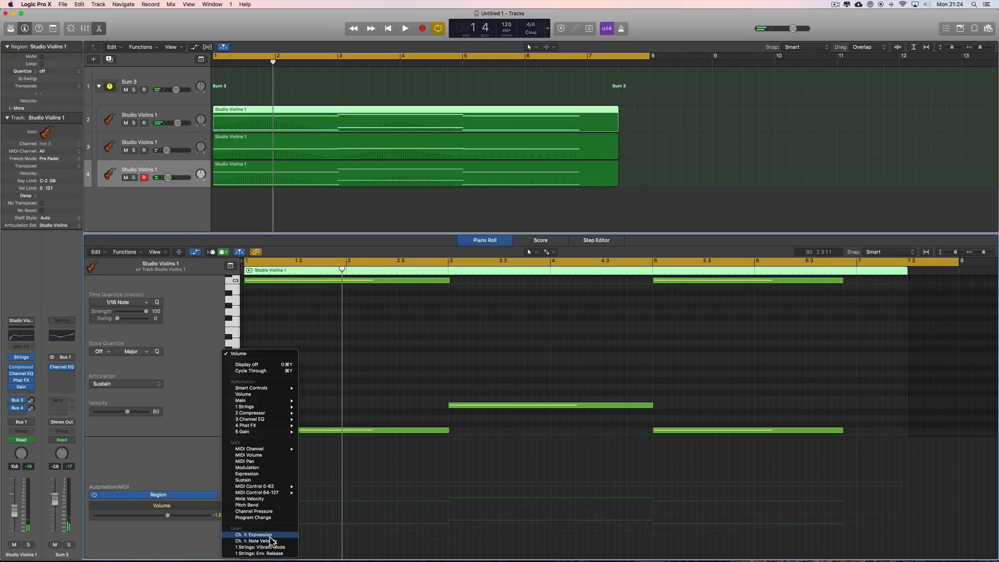
key(Return)
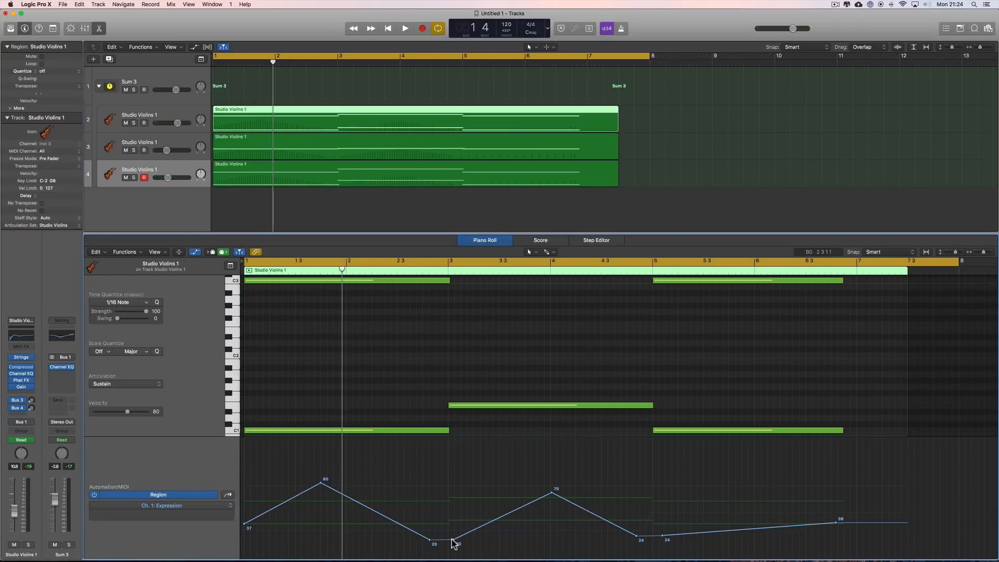
drag(453, 540, 457, 539)
Fit both octaves of the track 2 notes into the Piano Roll view and play back the sequence into bar 6.
scroll(473, 392, up, 1)
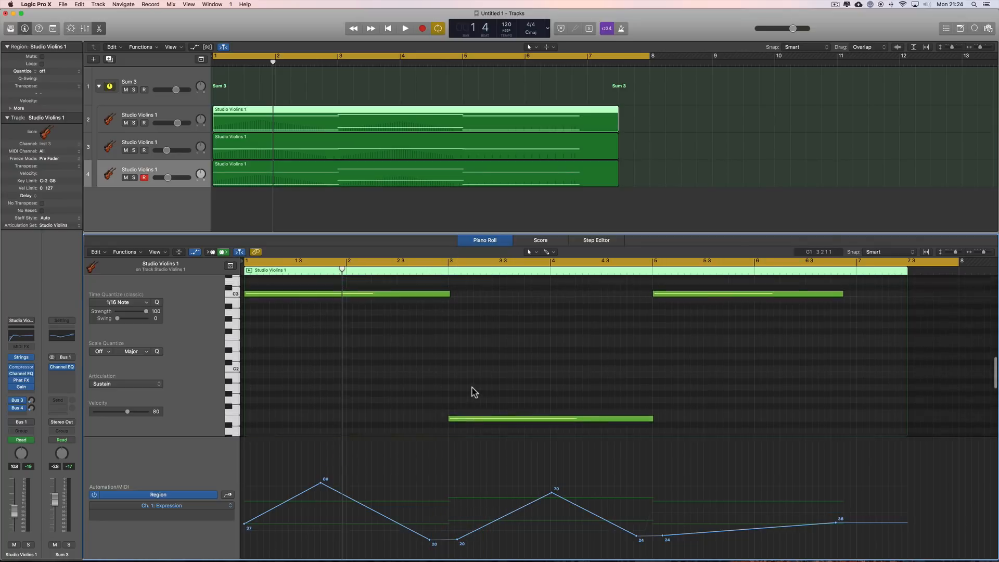
scroll(472, 392, down, 5)
scroll(472, 392, up, 5)
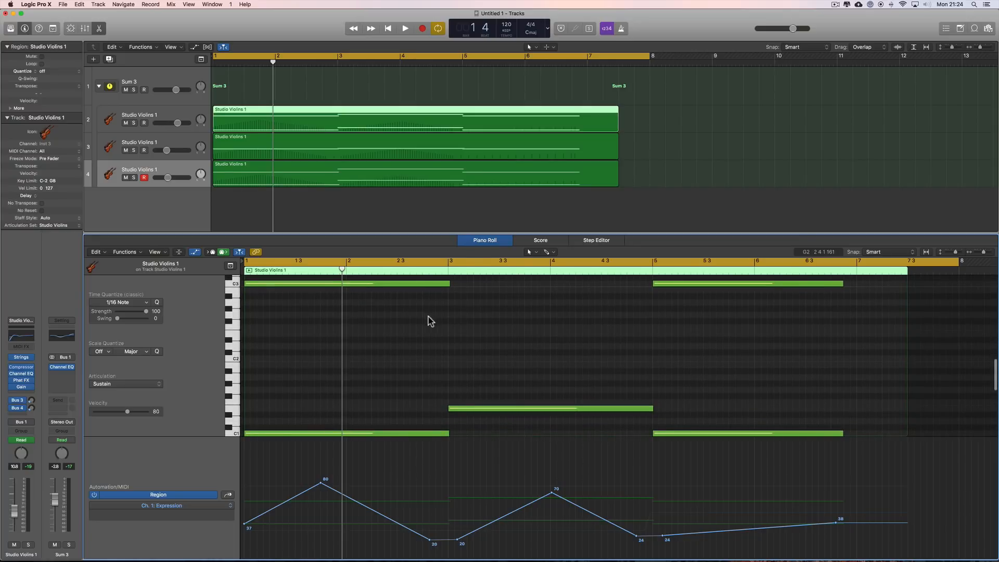
click(946, 252)
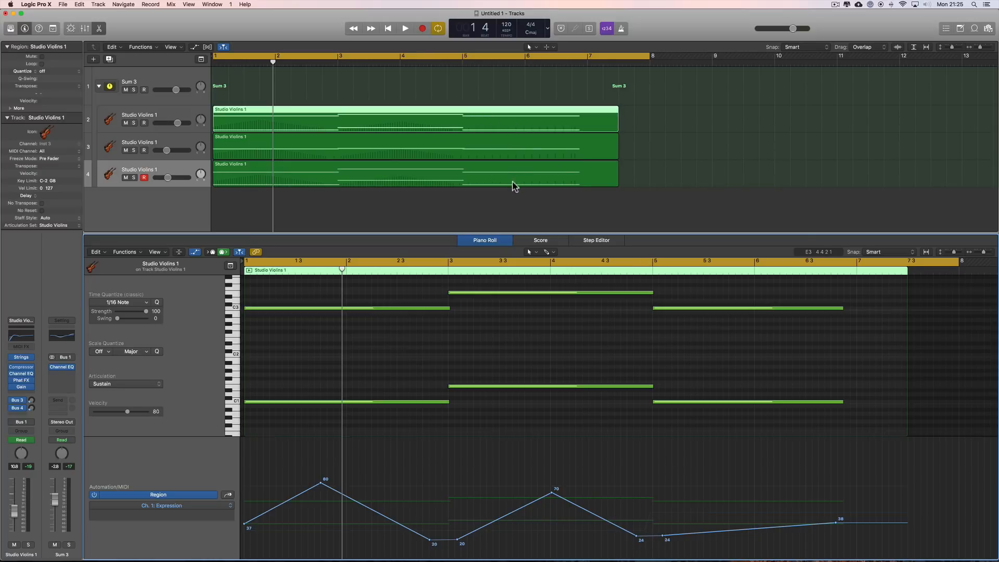
key(space)
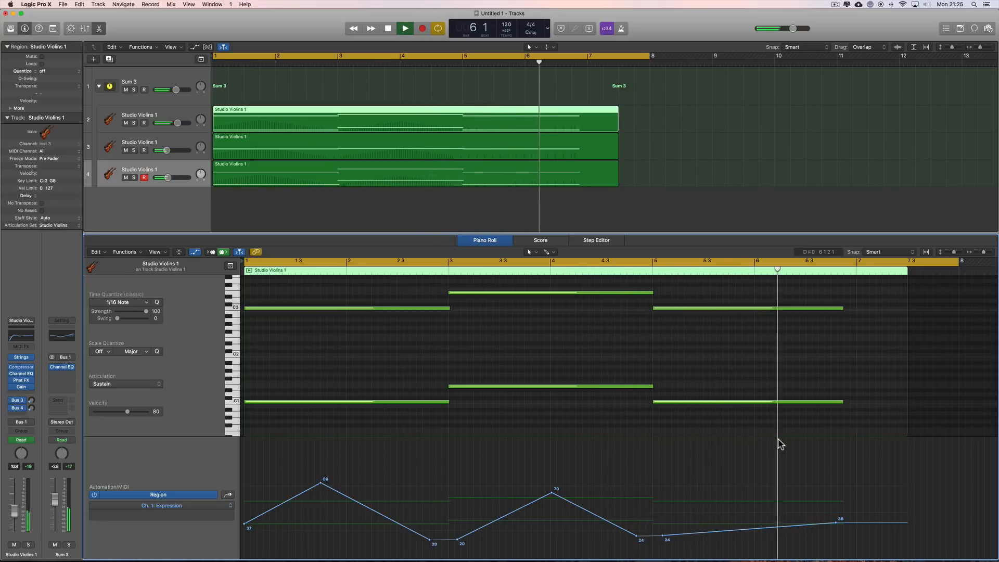
key(space)
Open the track 3 region in the Piano Roll and bring its chord notes into view.
click(503, 155)
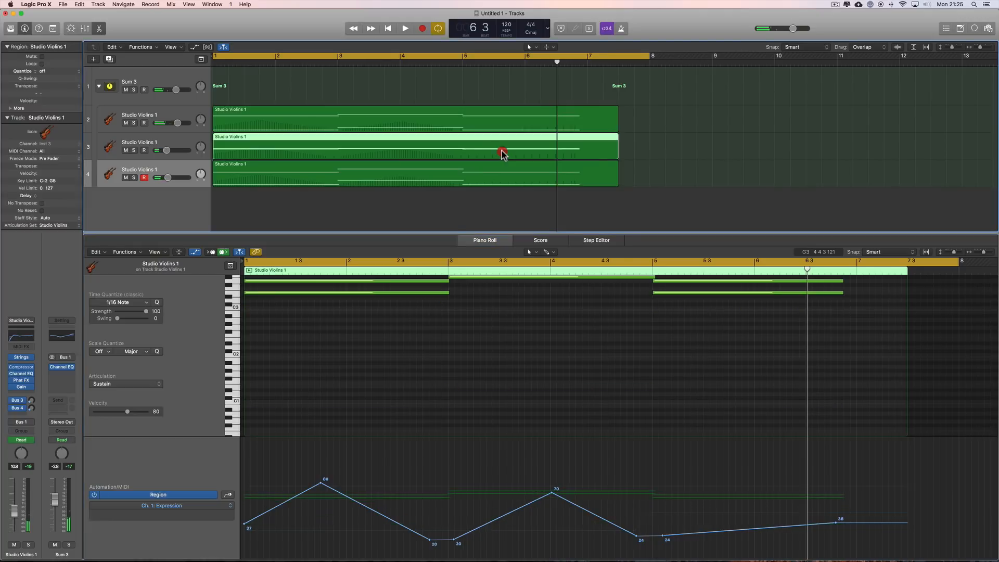
scroll(654, 319, up, 2)
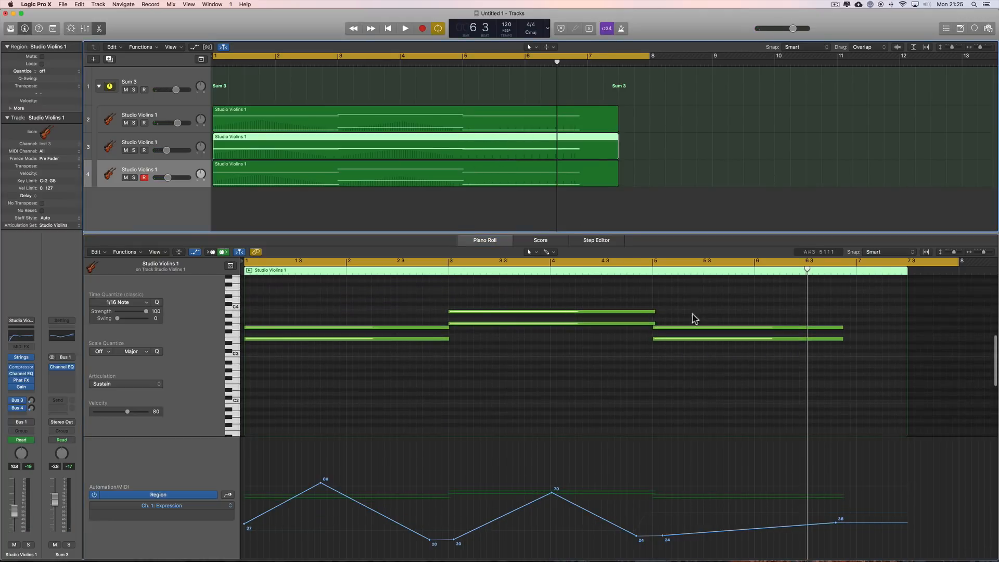